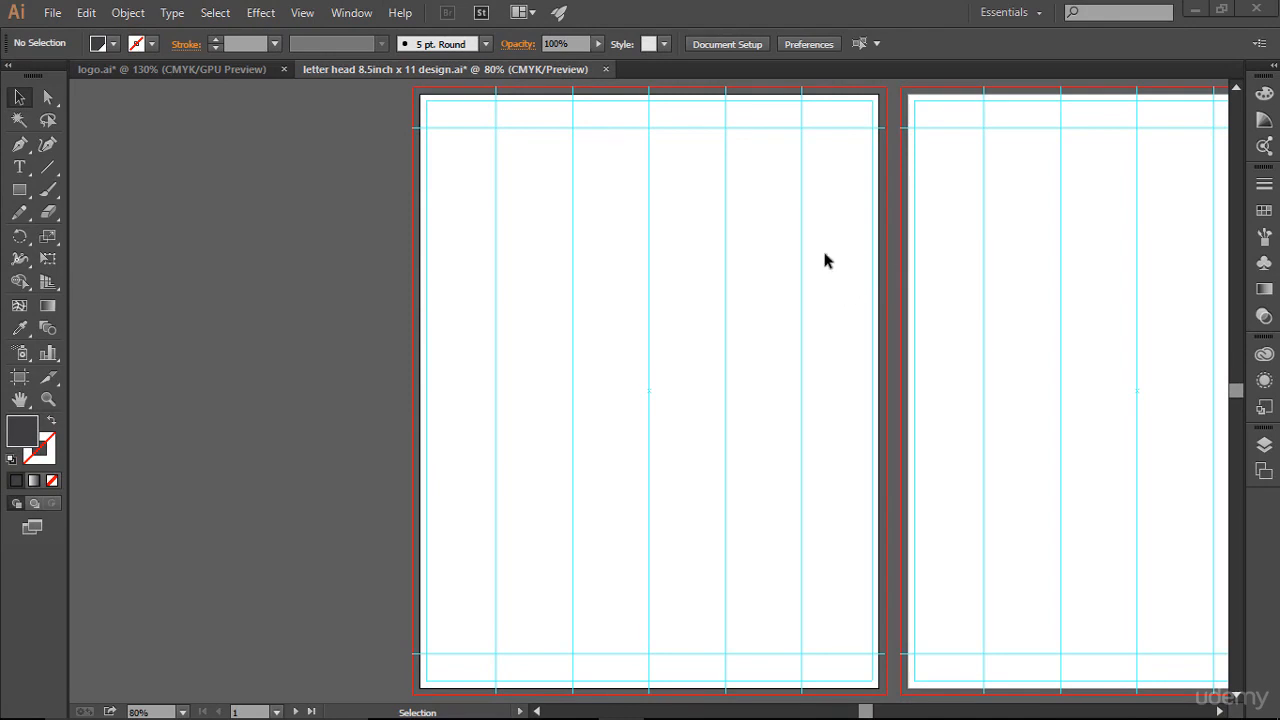
key(space)
drag(1040, 237, 802, 248)
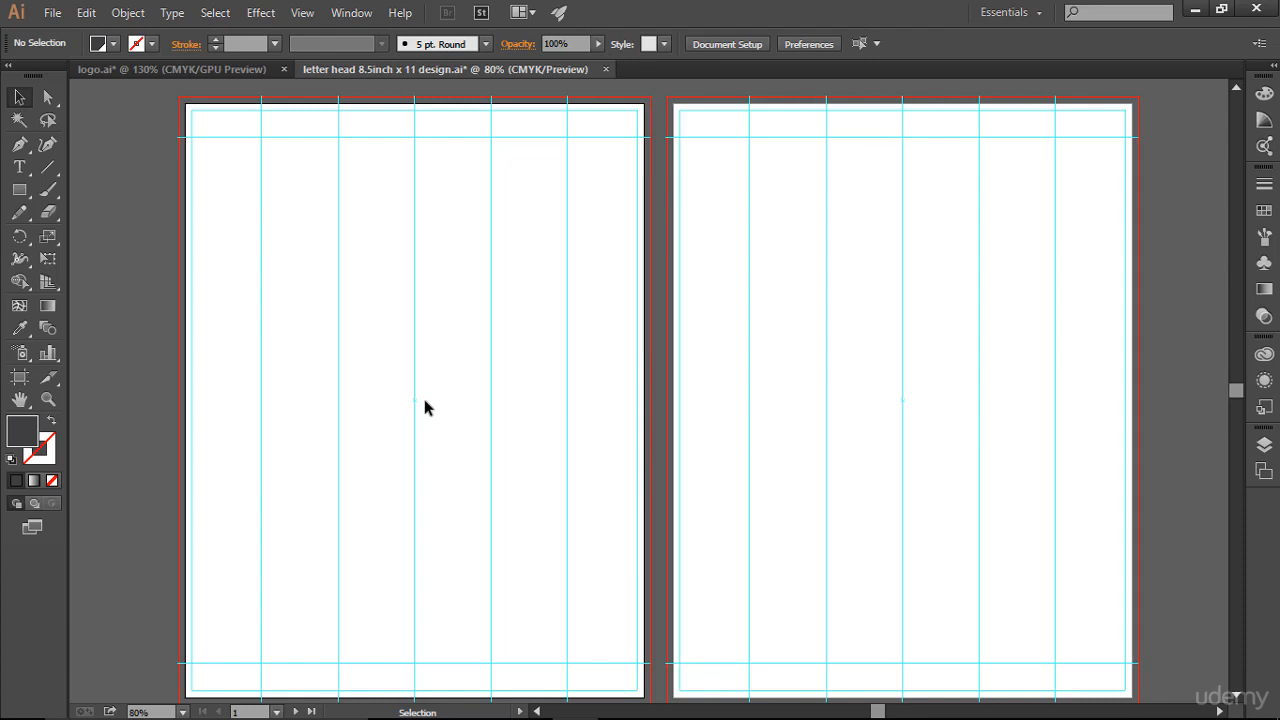
key(a)
key(ctrl+0)
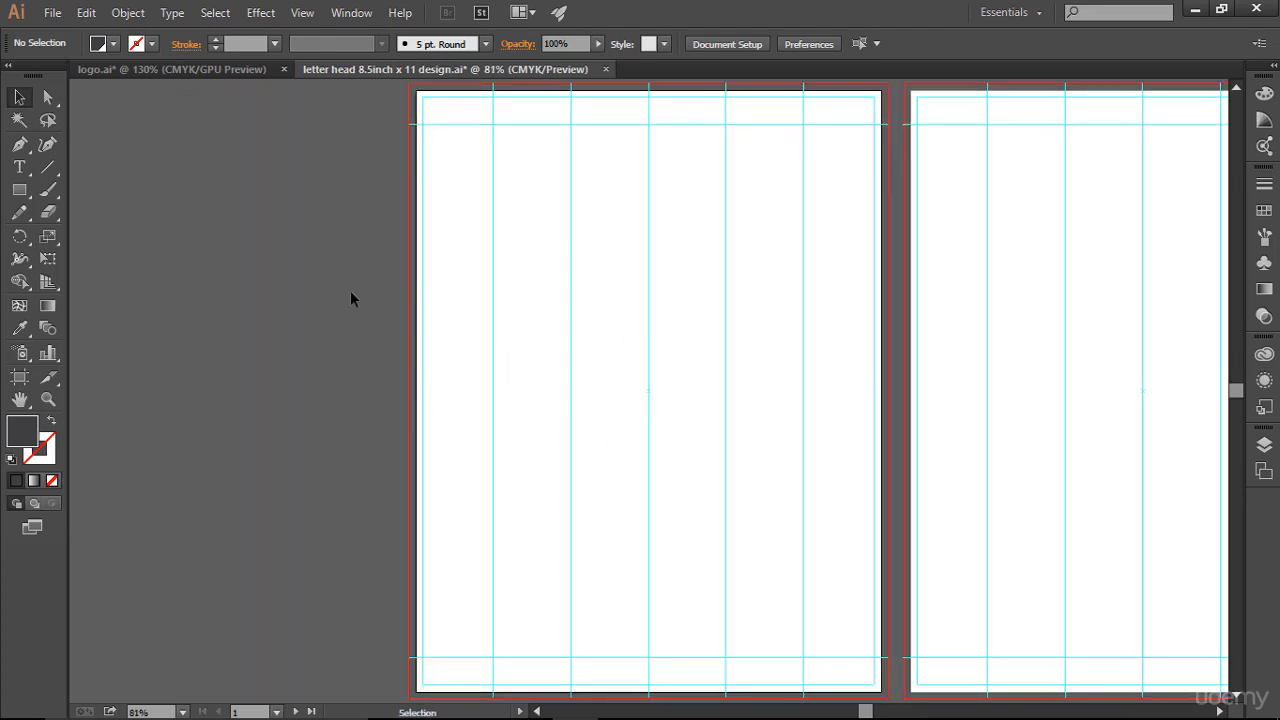
Copy the complete JS logo from logo.ai onto the first artboard of the letterhead document.
click(184, 72)
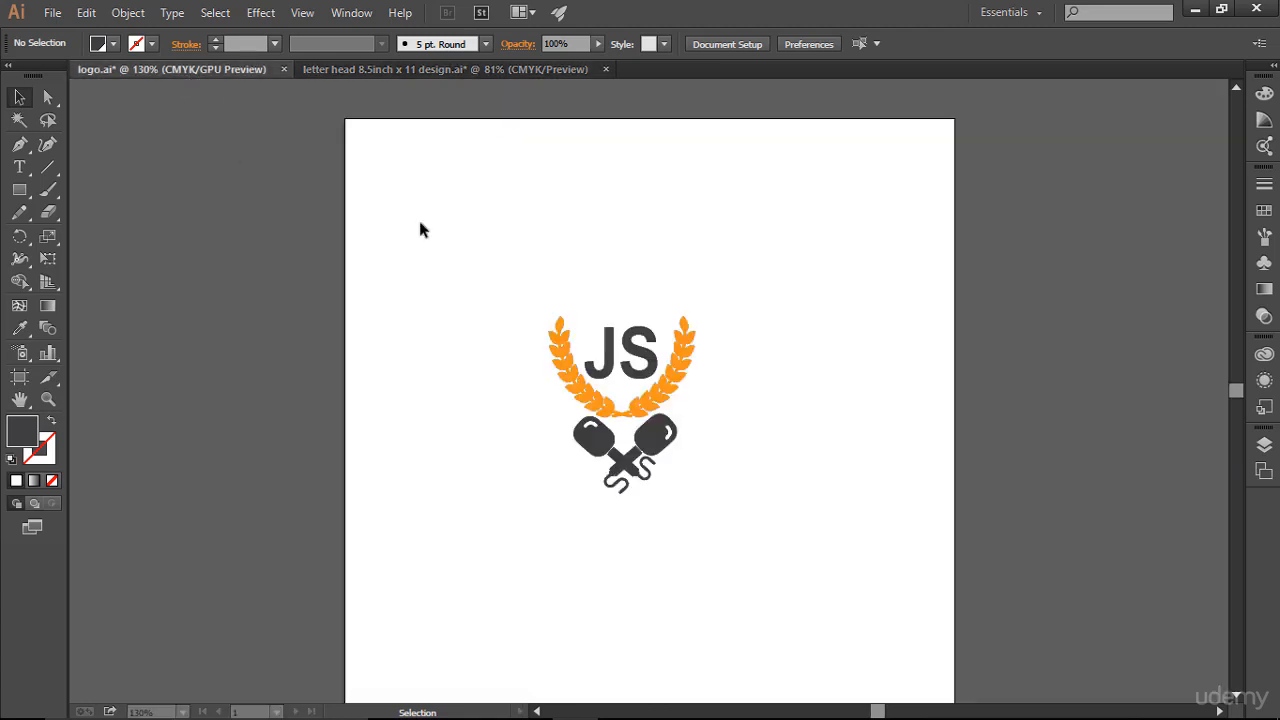
drag(467, 240, 746, 540)
drag(583, 392, 447, 62)
drag(571, 235, 611, 317)
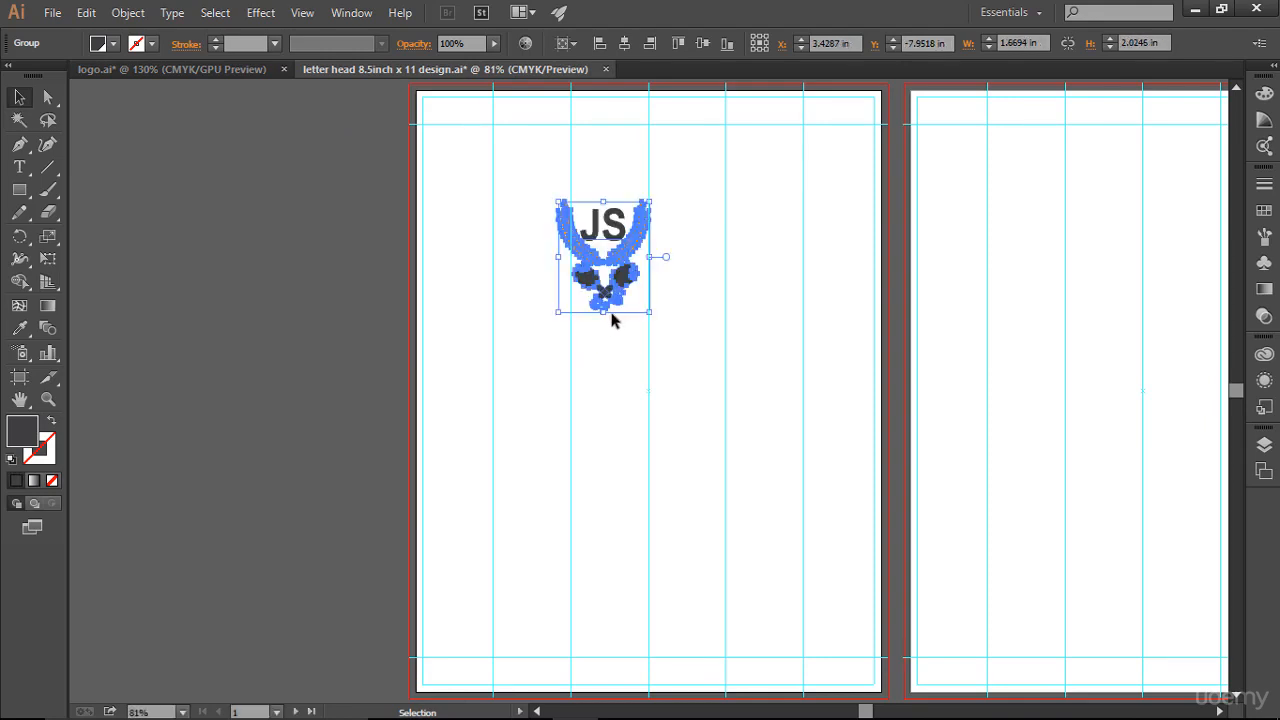
click(728, 346)
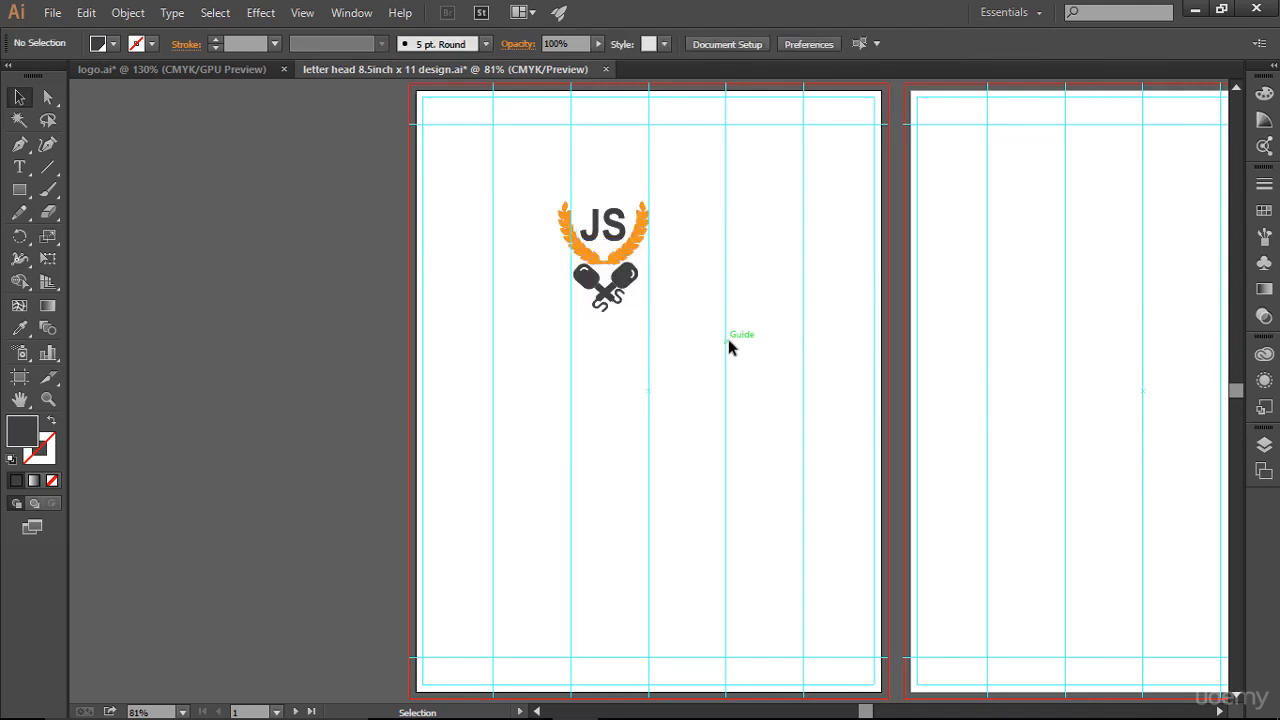
Scale the logo down proportionally to about 1.19 in wide by 1.44 in high.
key(z)
drag(385, 84, 904, 320)
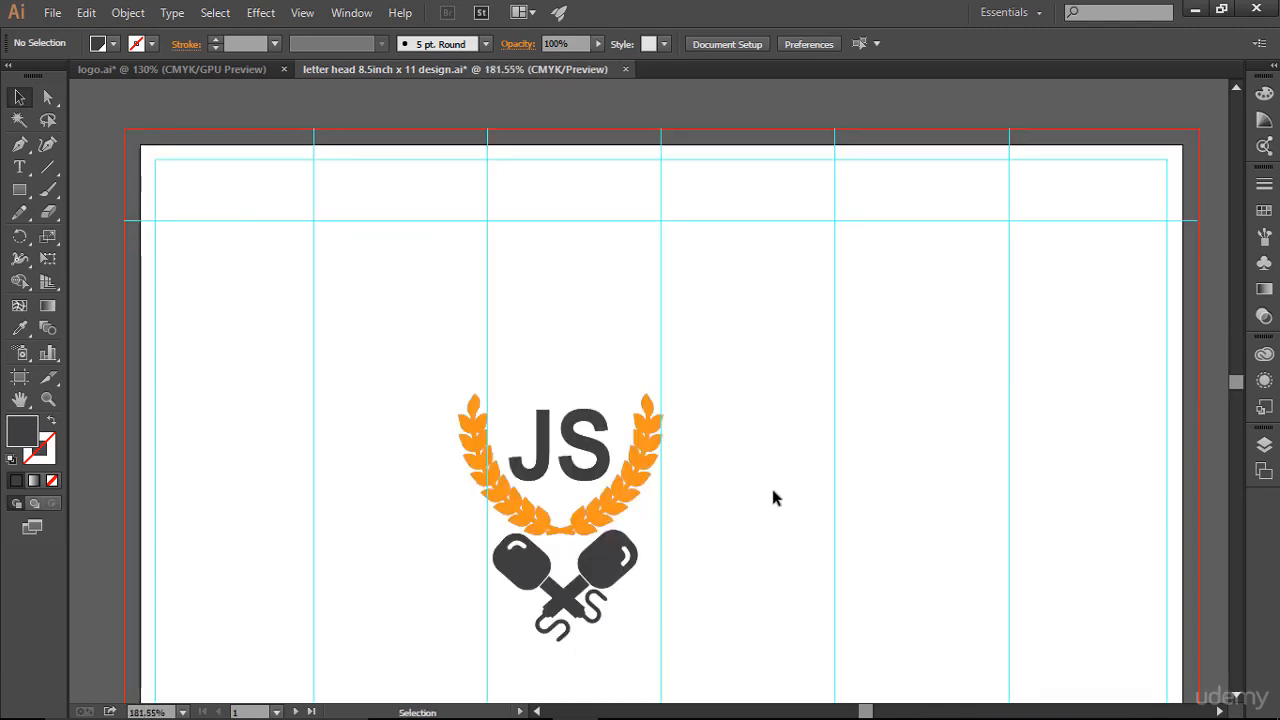
drag(560, 452, 506, 361)
drag(605, 306, 590, 383)
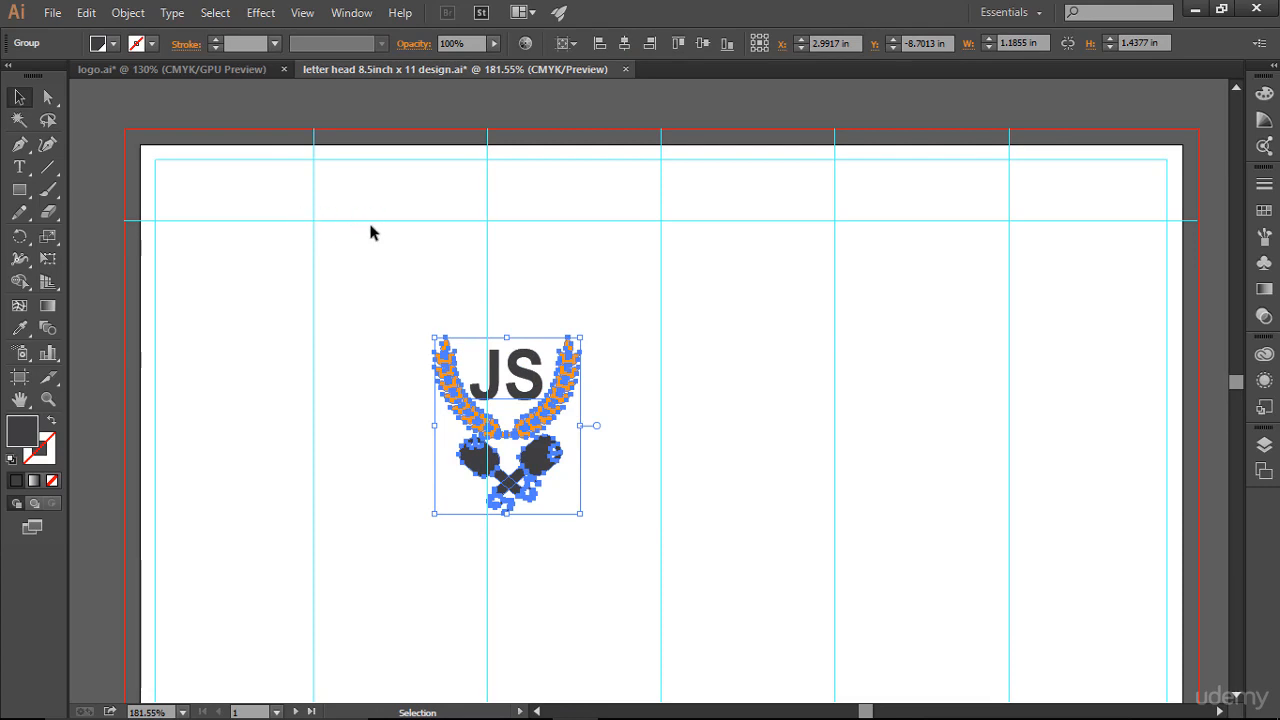
Move the logo into the first column, centred between its guides and directly below the upper horizontal guide.
drag(475, 413, 191, 315)
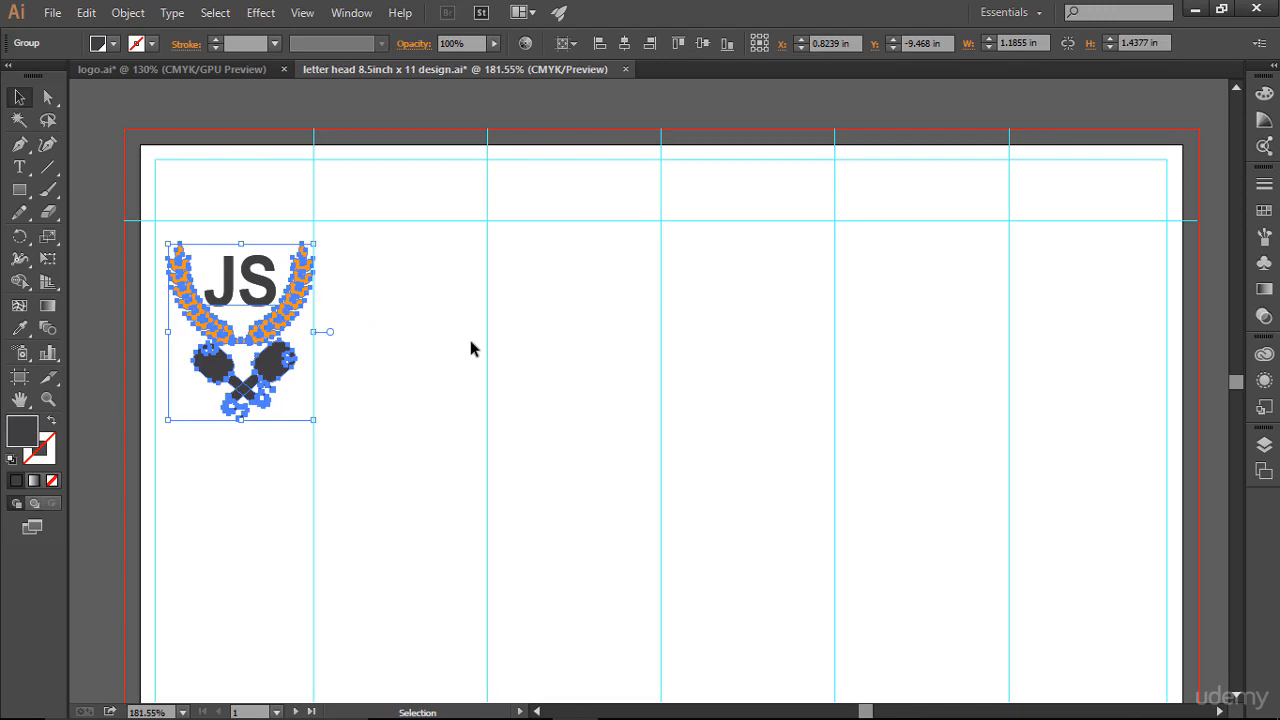
key(Left)
key(Left)
key(Left)
key(Left)
key(Up)
key(Up)
key(Up)
key(Up)
key(Up)
key(Up)
key(Up)
key(Up)
key(Up)
key(Up)
key(Up)
key(Up)
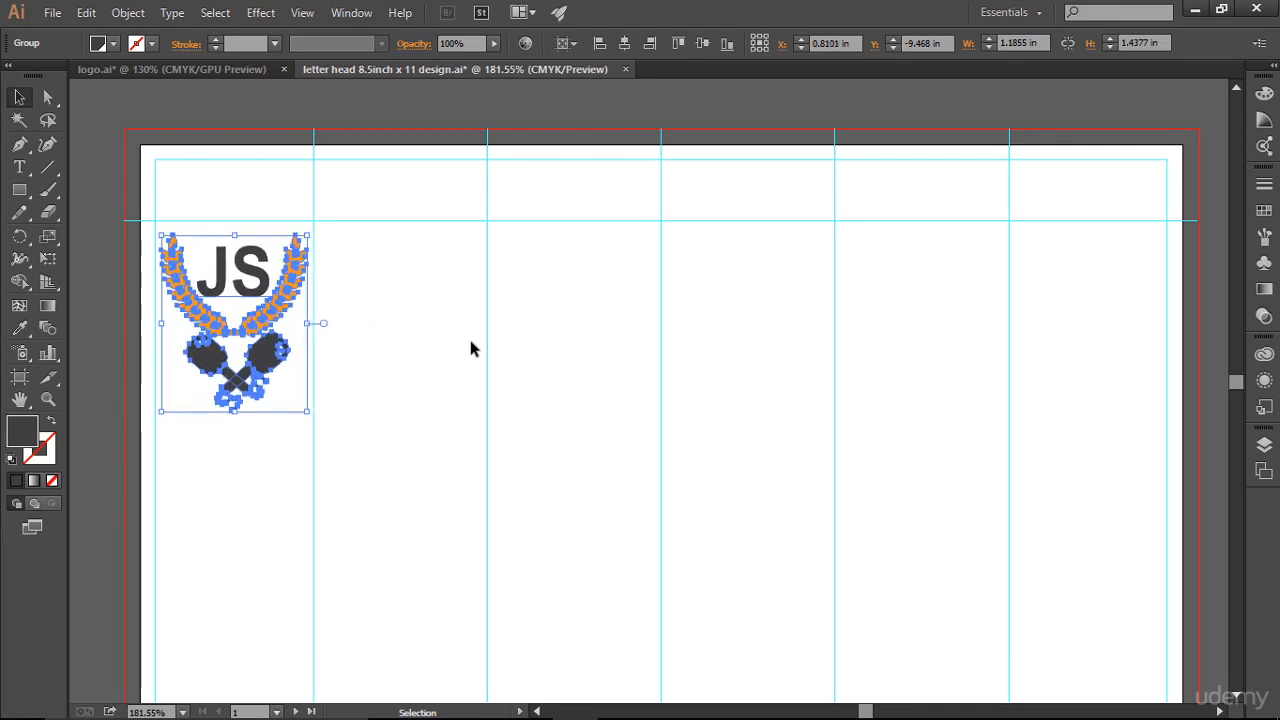
key(Up)
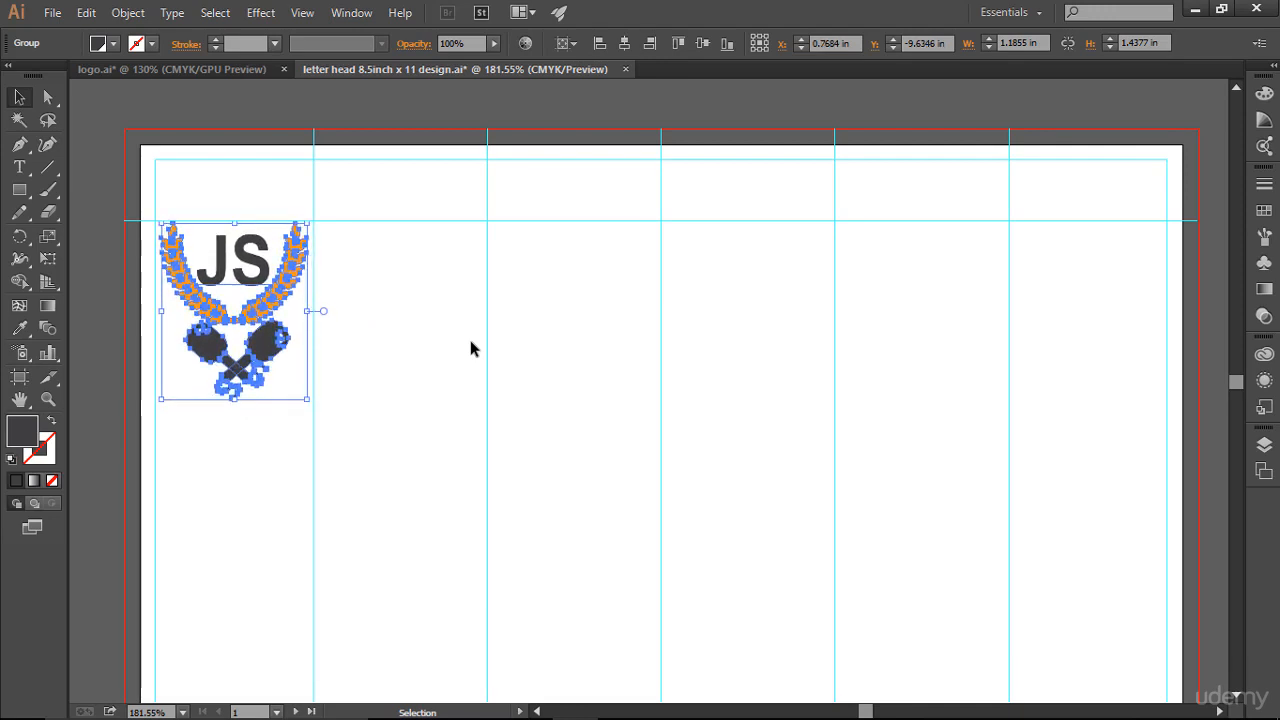
click(471, 341)
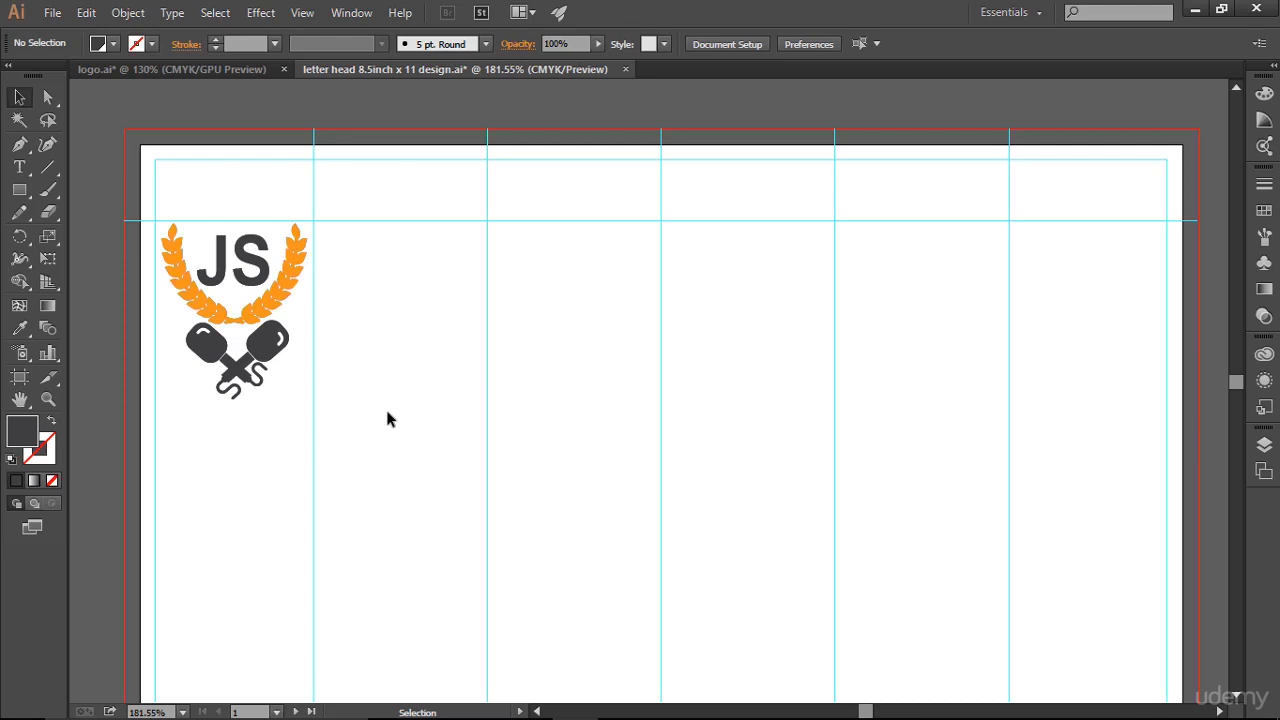
Shrink the logo proportionally about its centre to about 0.86 in wide by 1.04 in high.
click(305, 268)
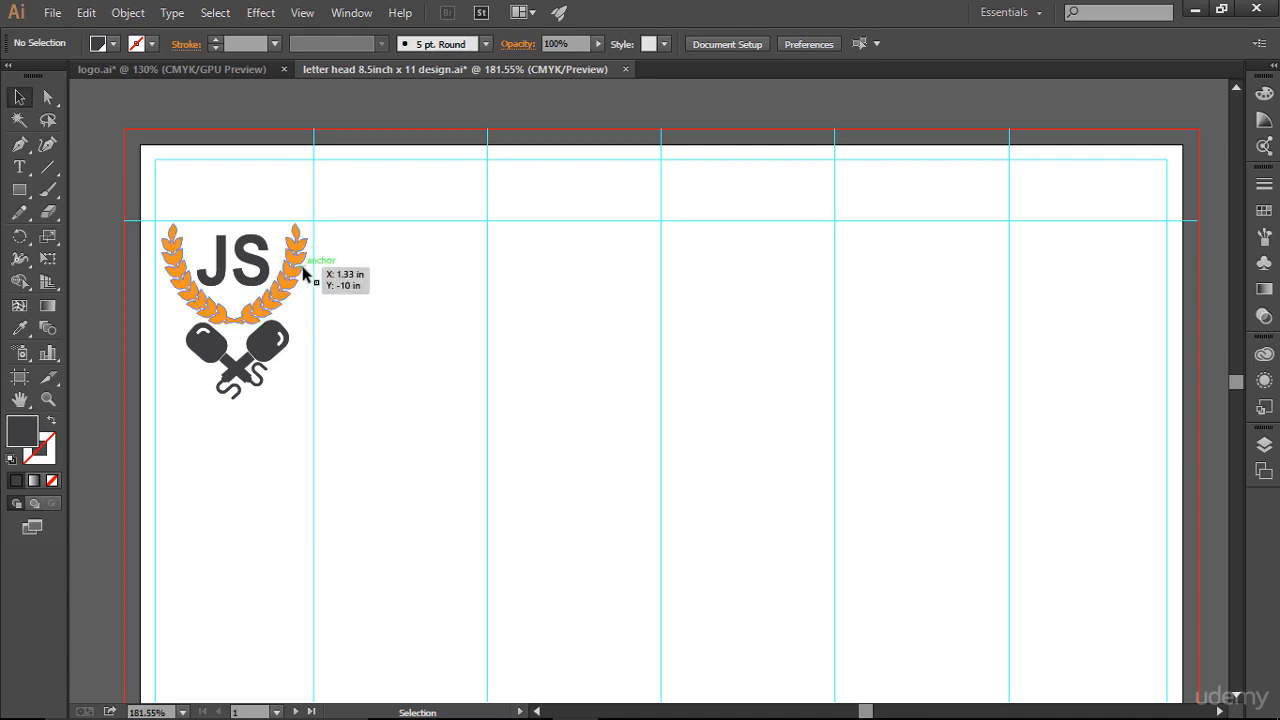
drag(307, 222, 292, 243)
click(485, 338)
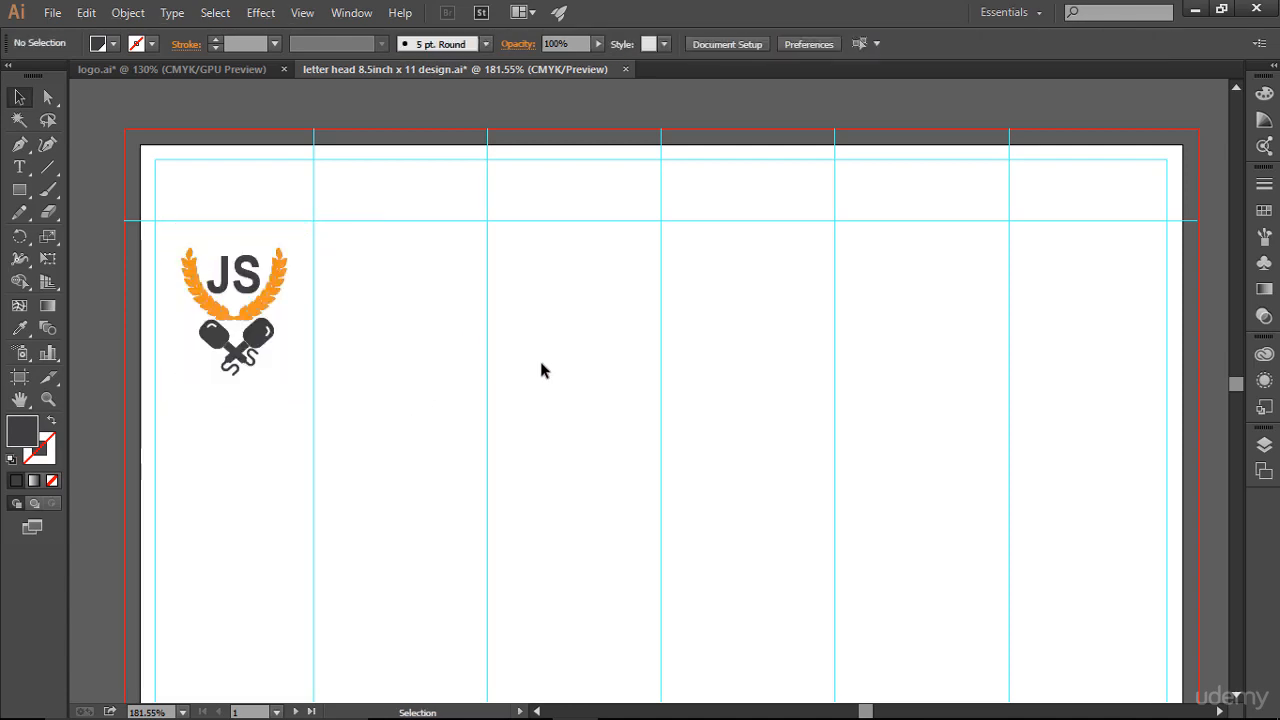
Nudge the resized logo up until it sits just below the upper horizontal guide.
scroll(541, 370, down, 1)
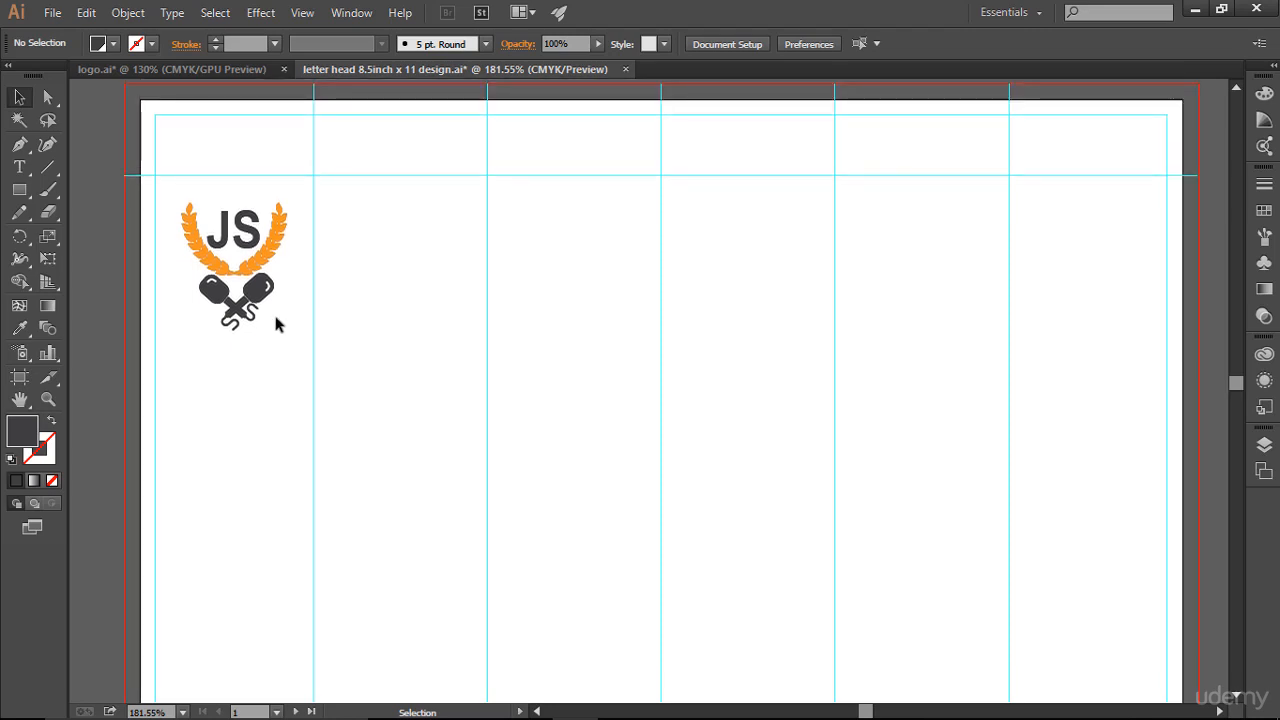
click(255, 270)
key(Up)
key(Up)
key(Up)
key(Up)
key(Up)
key(Up)
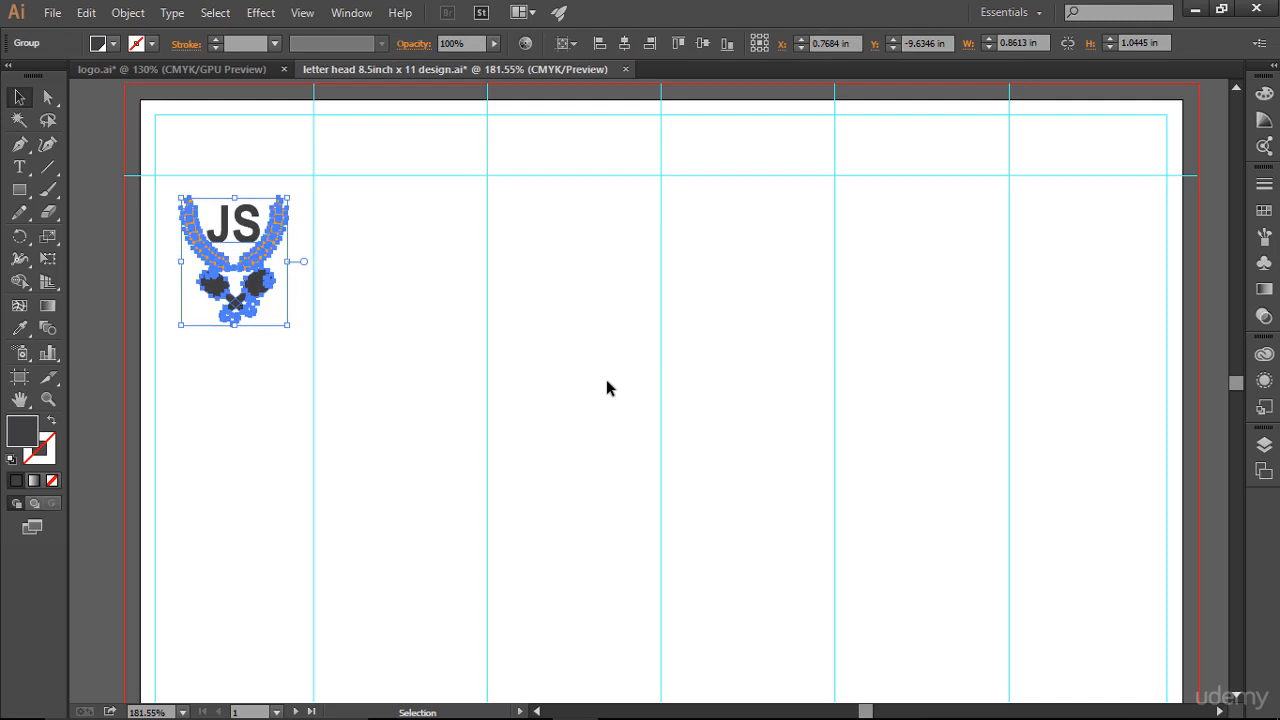
key(Up)
key(Up)
click(607, 381)
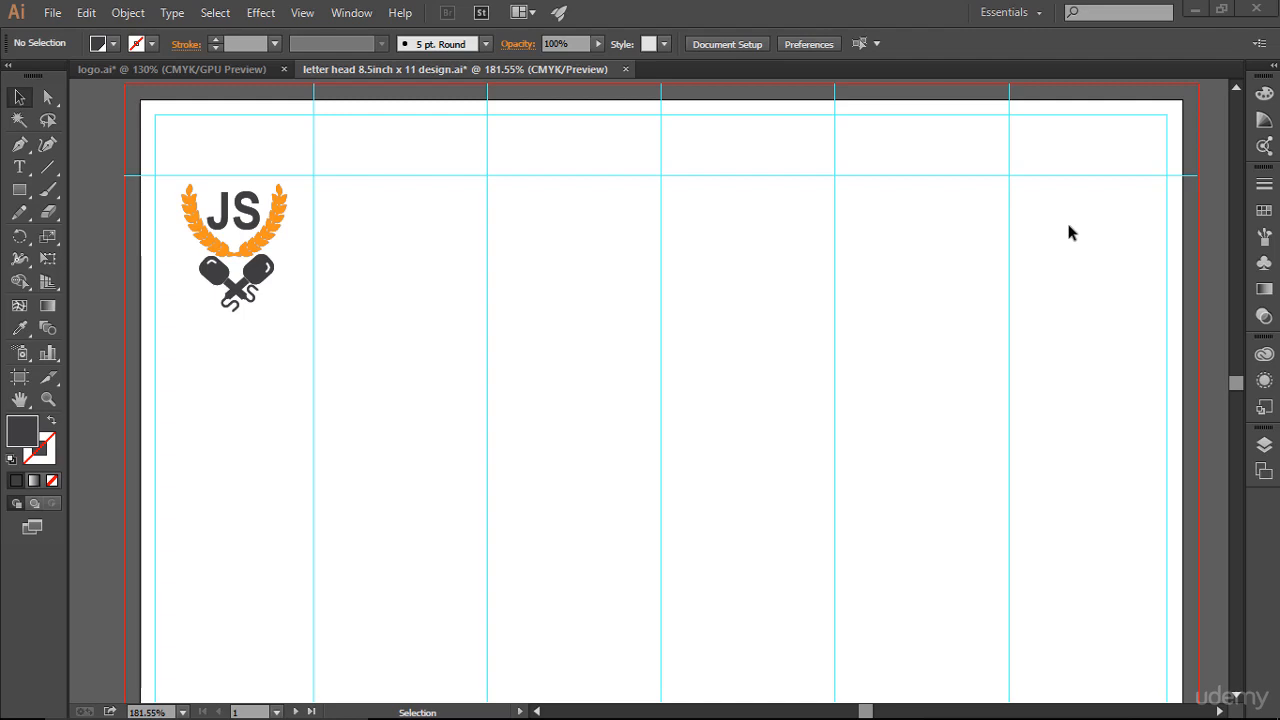
Switch to Notepad and copy the sender's name and address block above the recipient's.
key(alt+Tab)
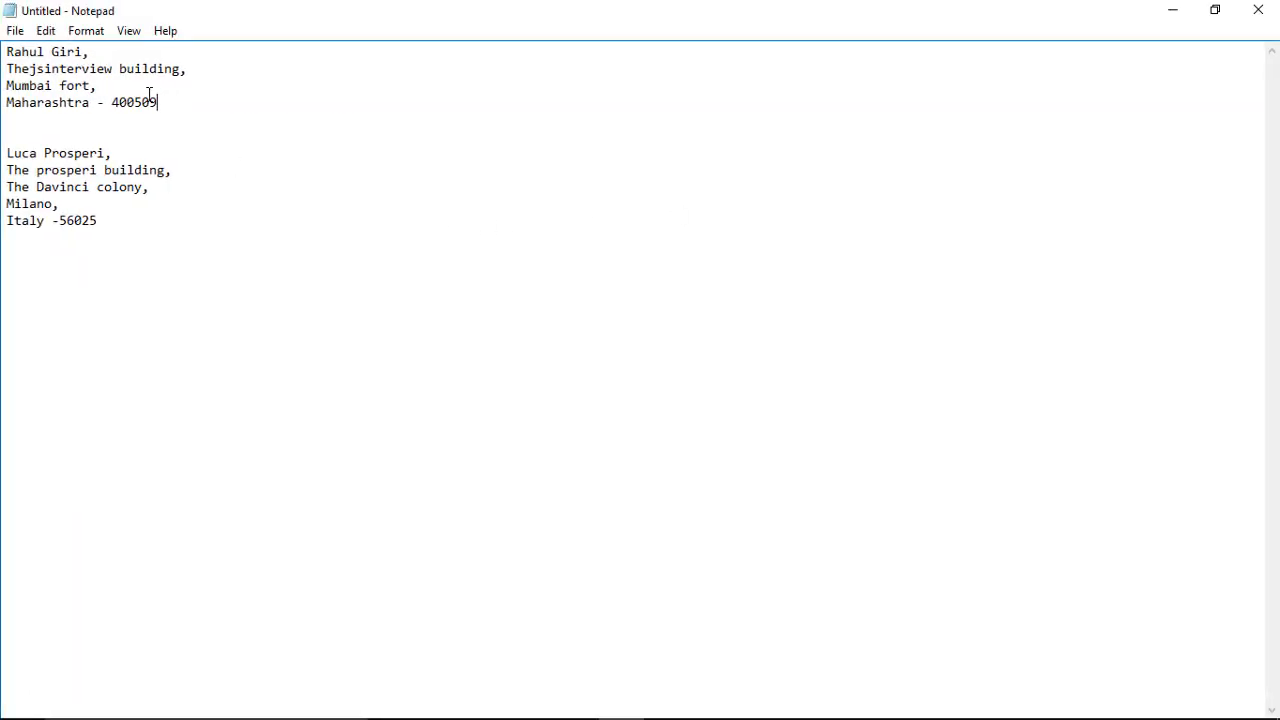
drag(158, 100, 3, 40)
key(ctrl+c)
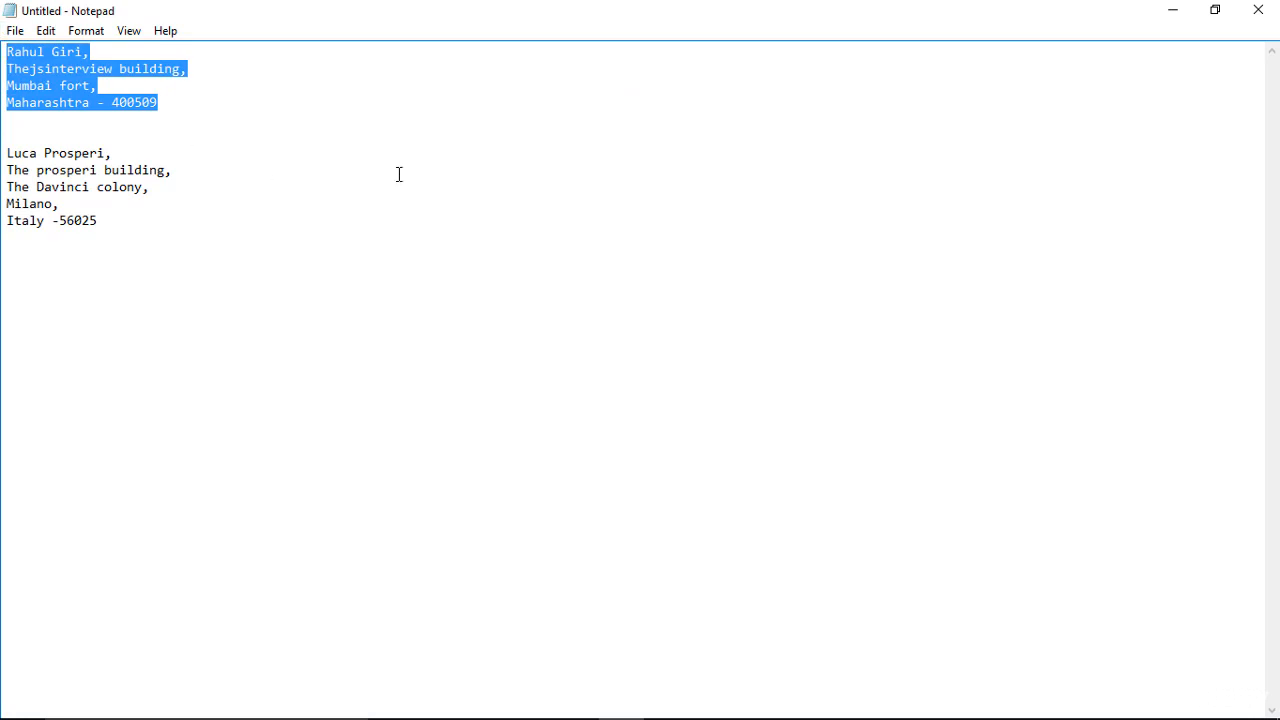
Back in Illustrator, create a text area under the upper guide across the last two columns and paste the sender's name and address.
key(alt+Tab)
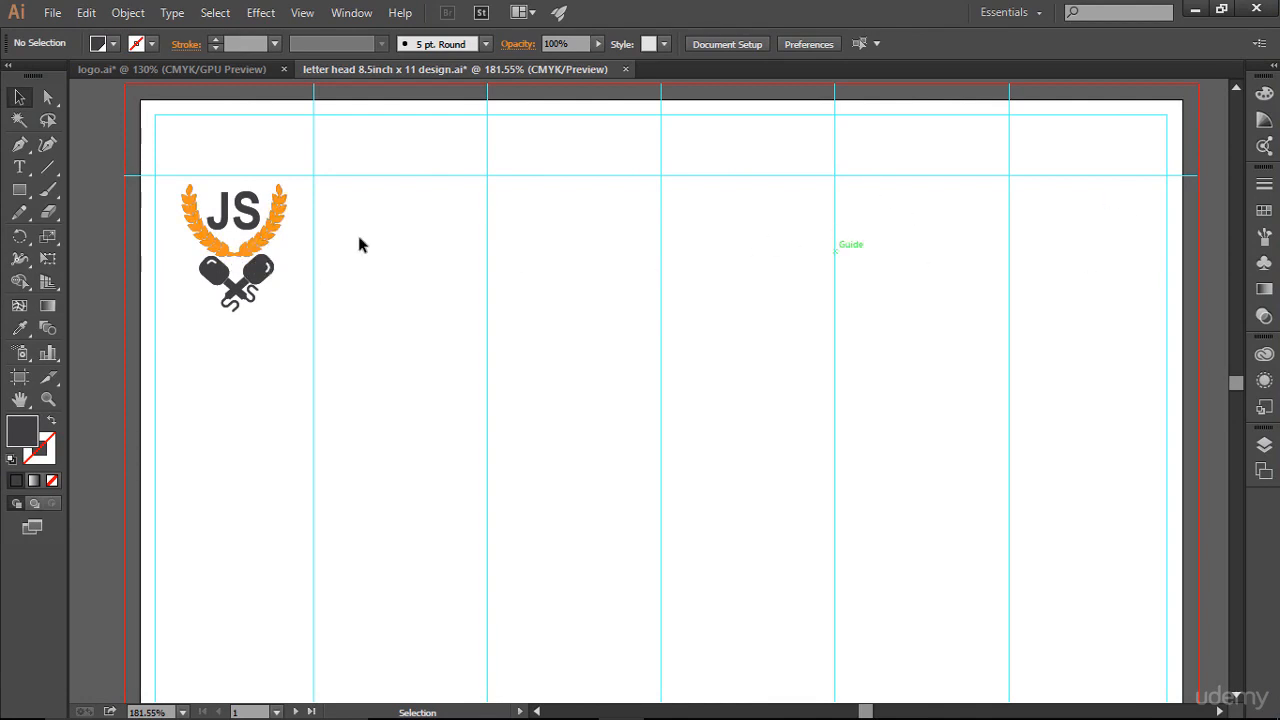
drag(20, 168, 86, 172)
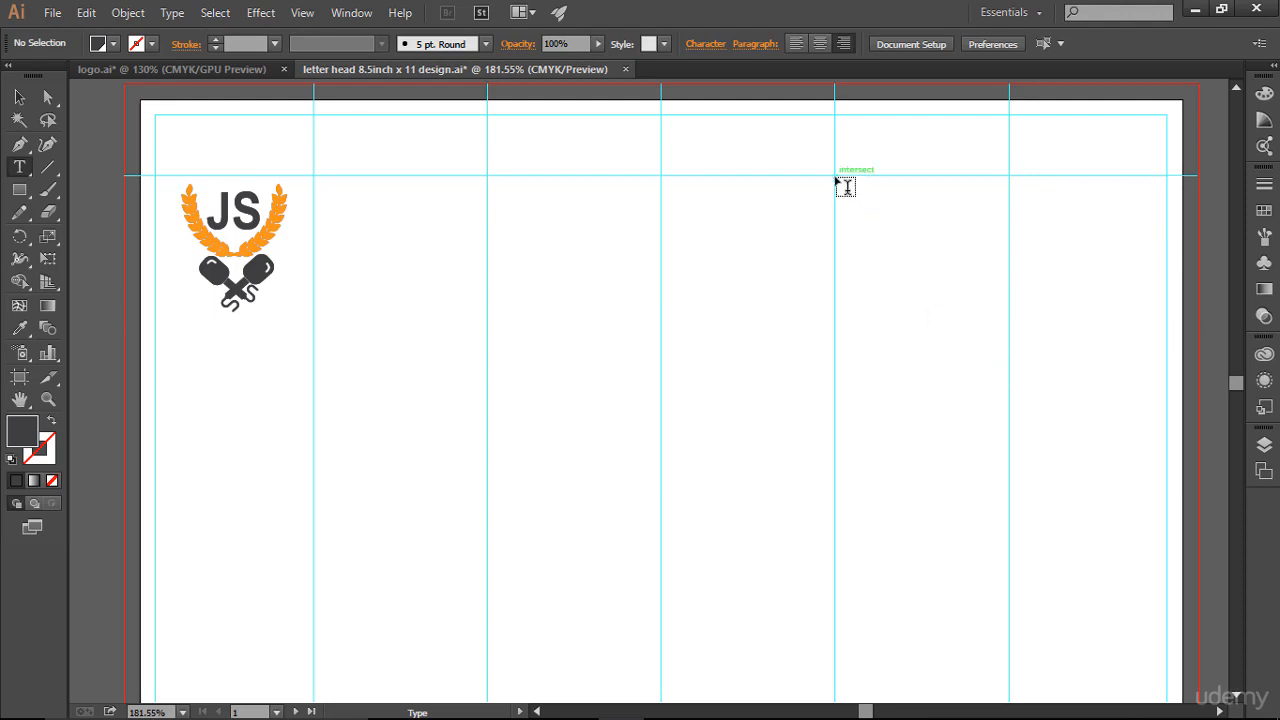
drag(836, 177, 1166, 377)
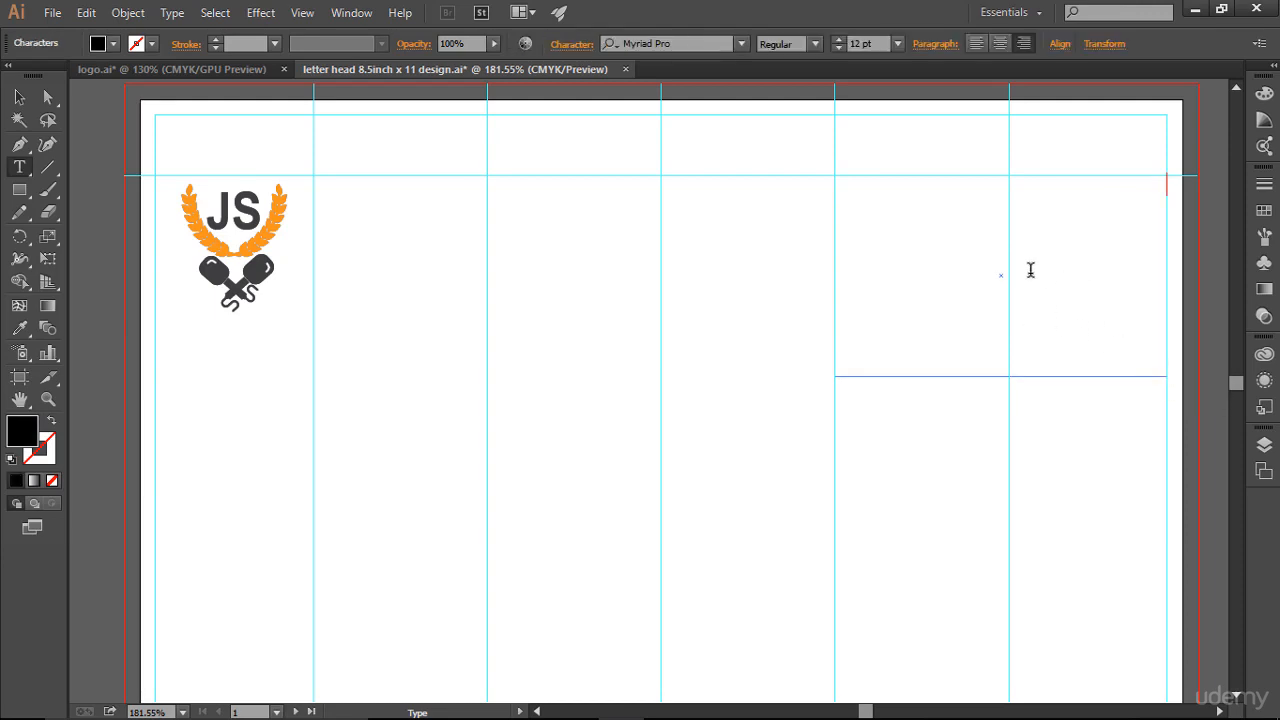
key(ctrl+v)
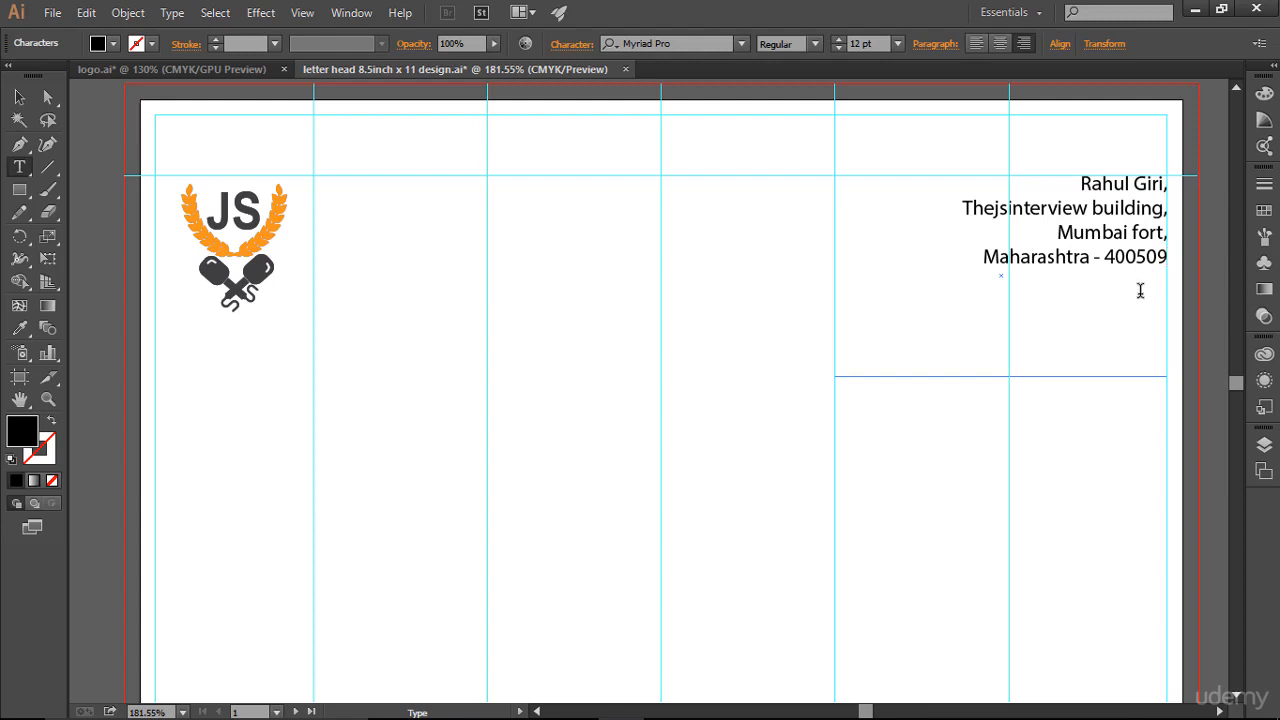
Set the font of the whole sender address block to Arial Regular.
key(ctrl+a)
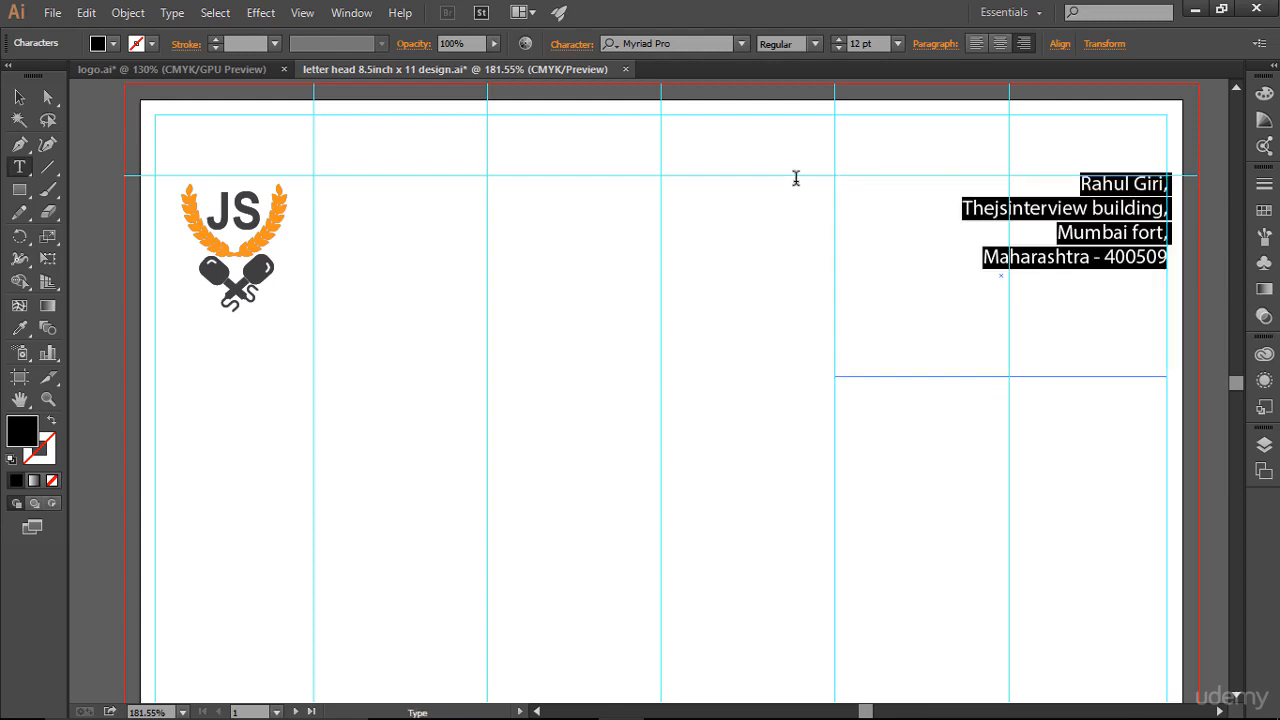
click(694, 44)
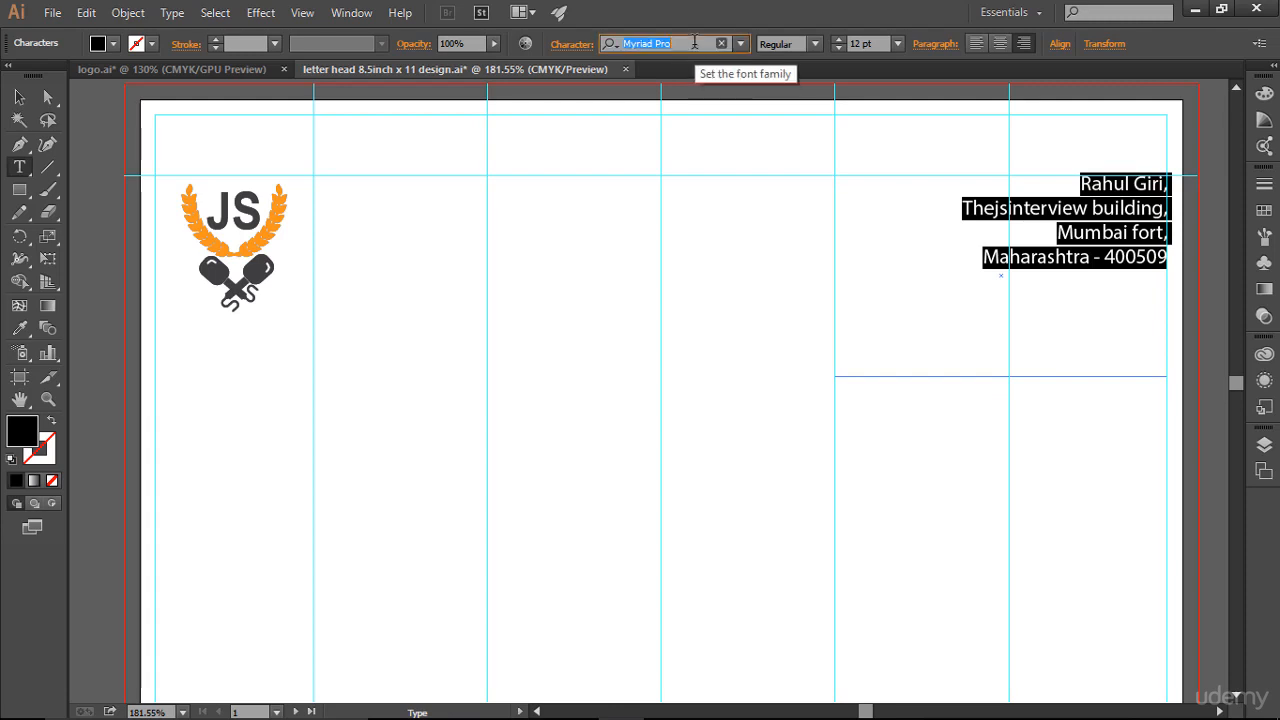
text(Arial)
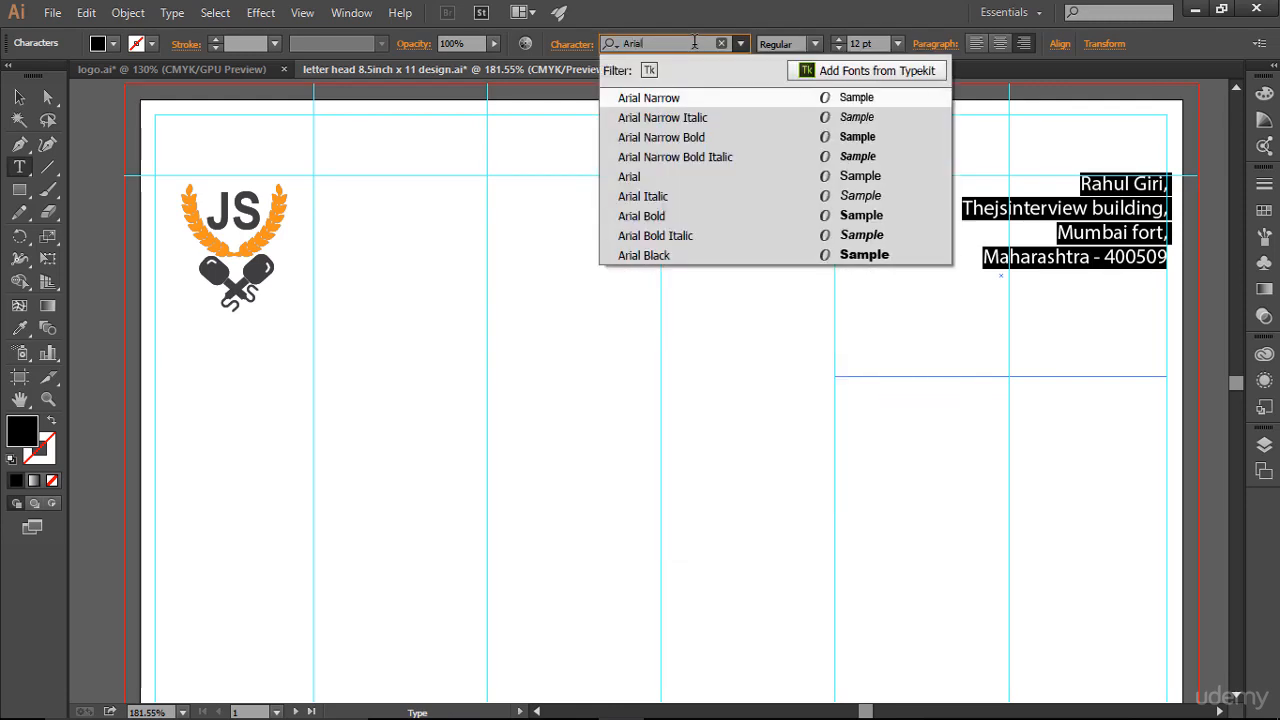
key(Down)
key(Down)
key(Down)
key(Down)
key(Return)
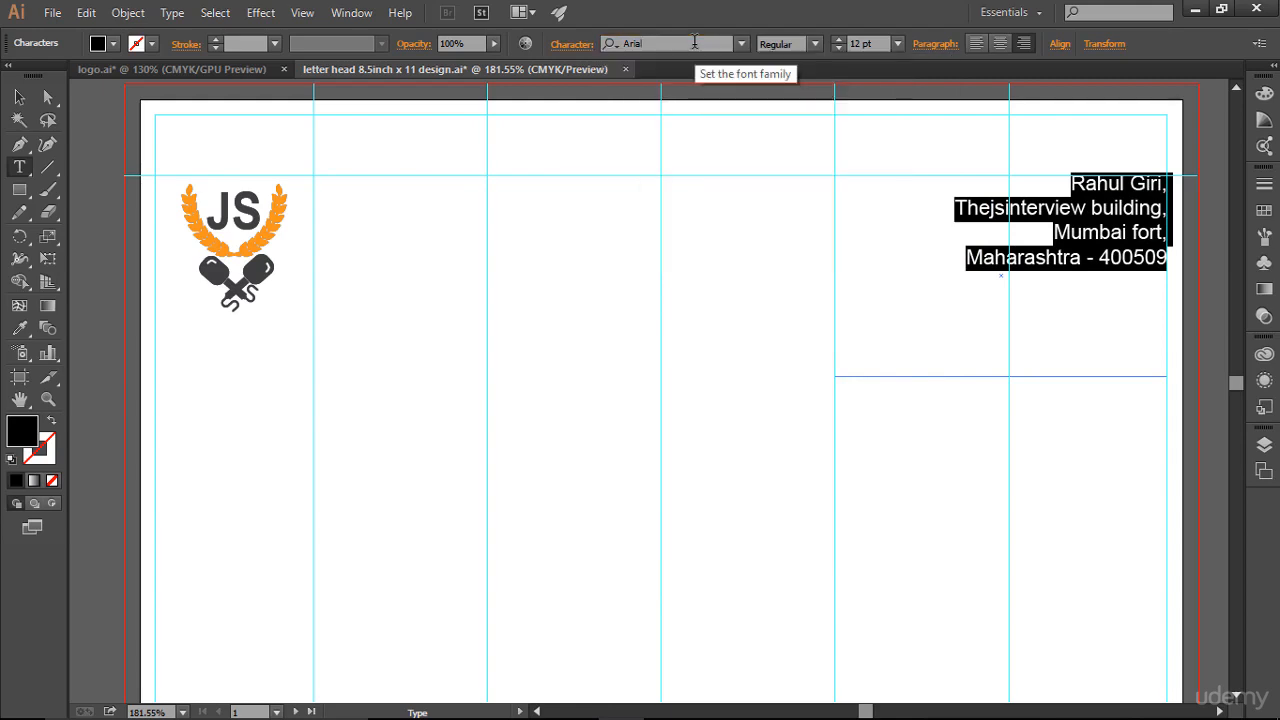
click(1088, 328)
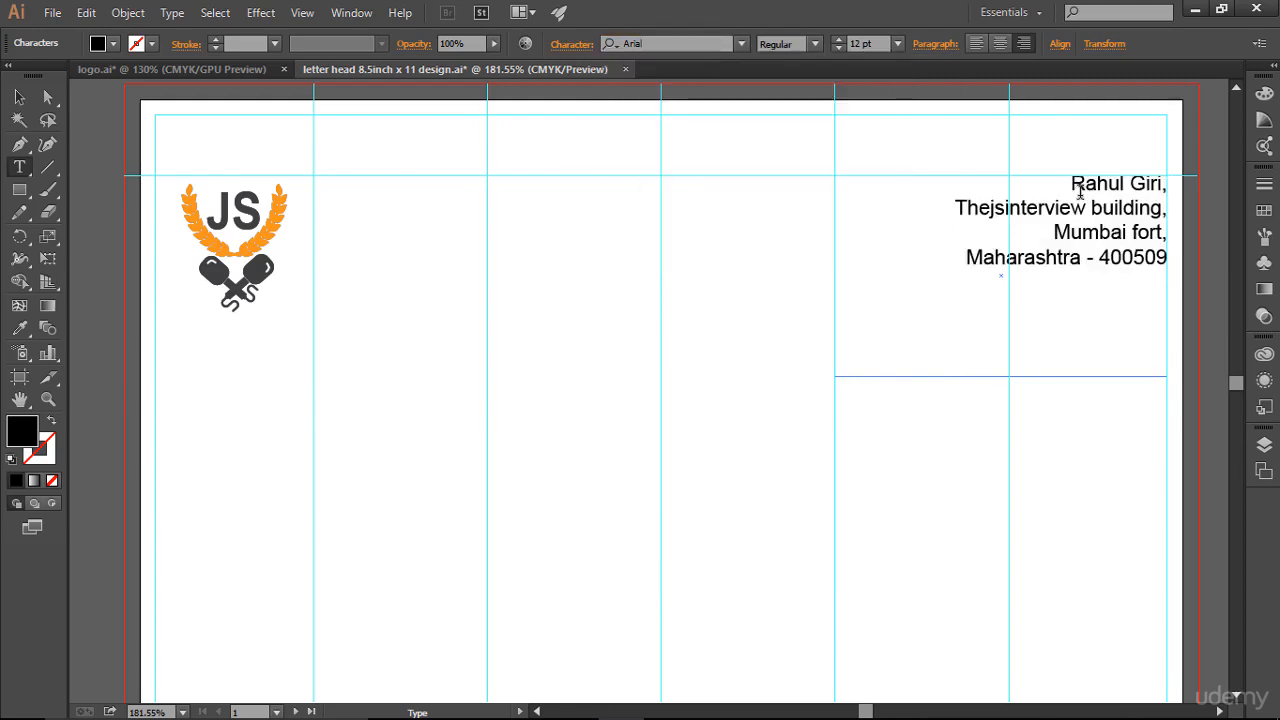
Nudge the address text frame down level with the top of the logo, and shorten the frame from its lower edge.
click(20, 97)
key(Down)
key(Down)
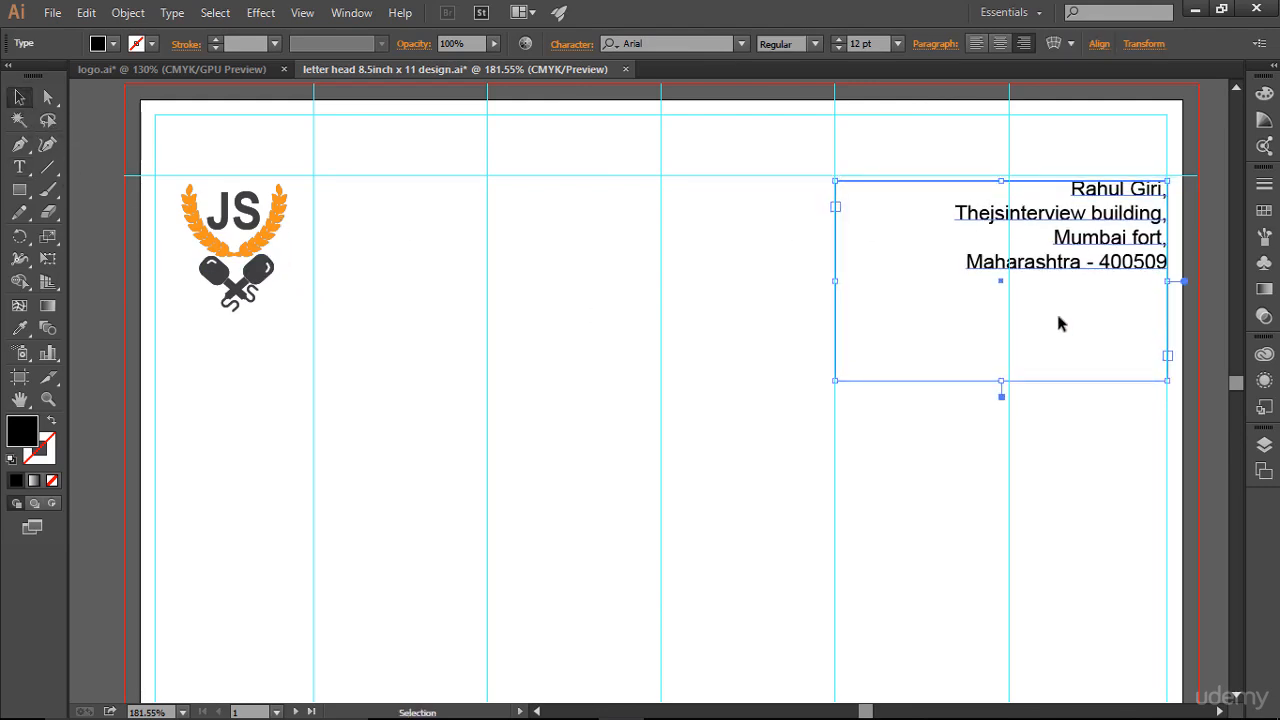
key(Down)
key(Down)
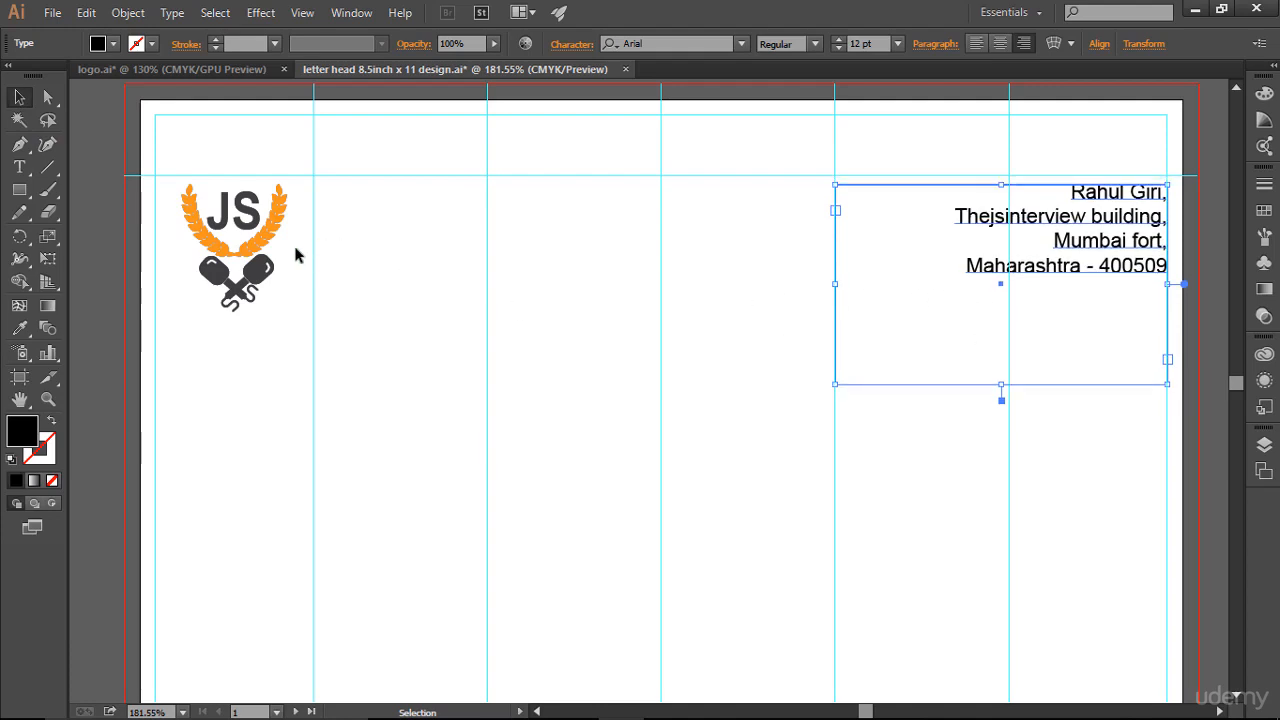
drag(1001, 383, 994, 320)
click(1091, 407)
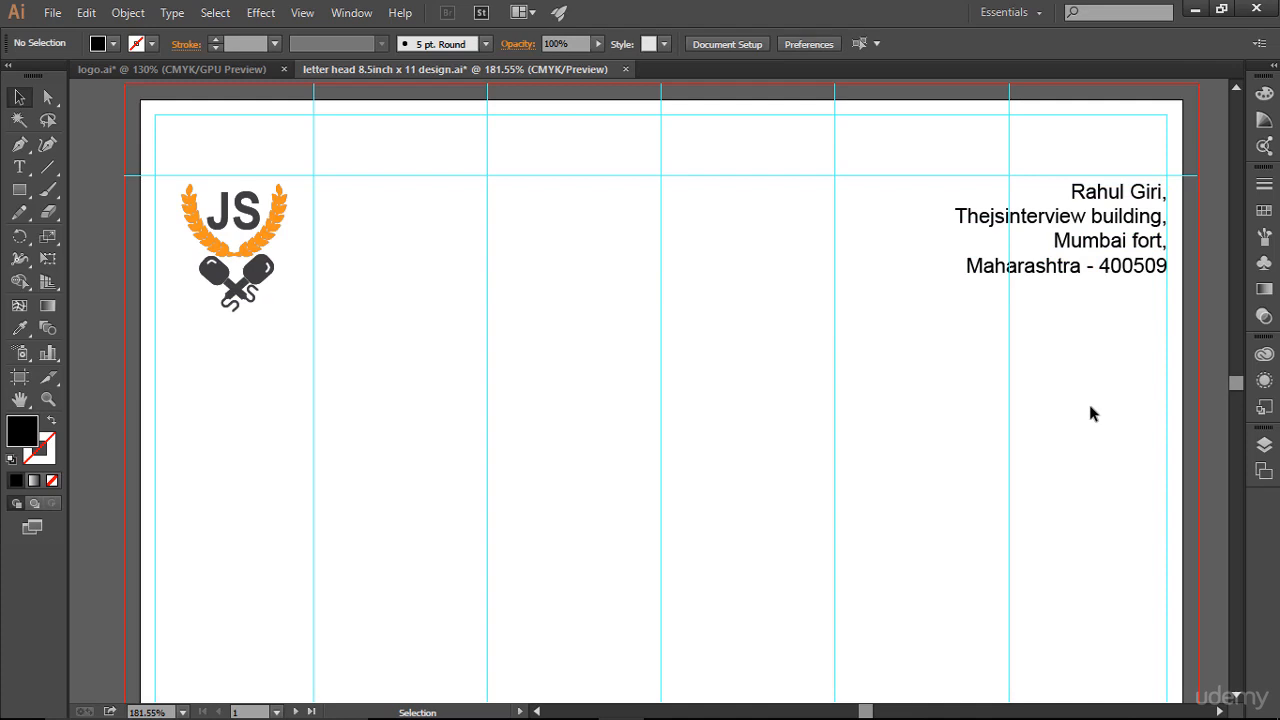
Check the whole letterhead layout with the guides hidden, and show the guides again.
key(ctrl+0)
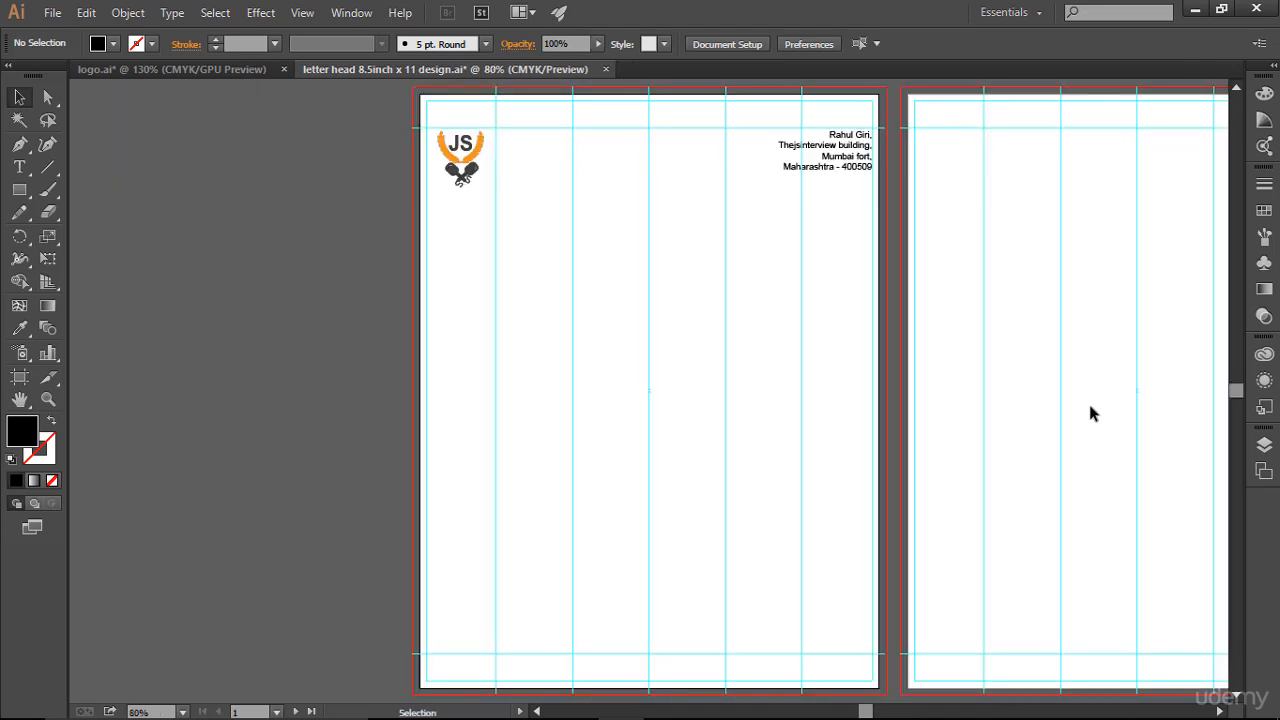
key(ctrl+semicolon)
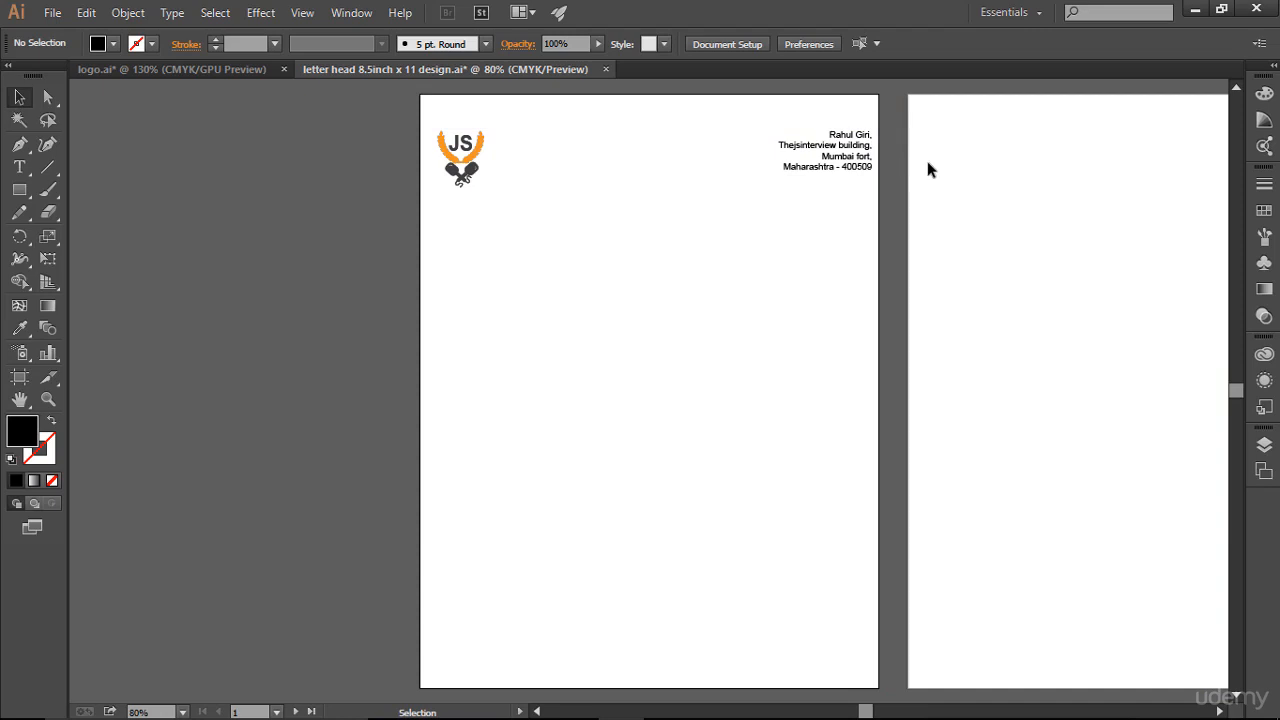
key(ctrl)
key(ctrl+semicolon)
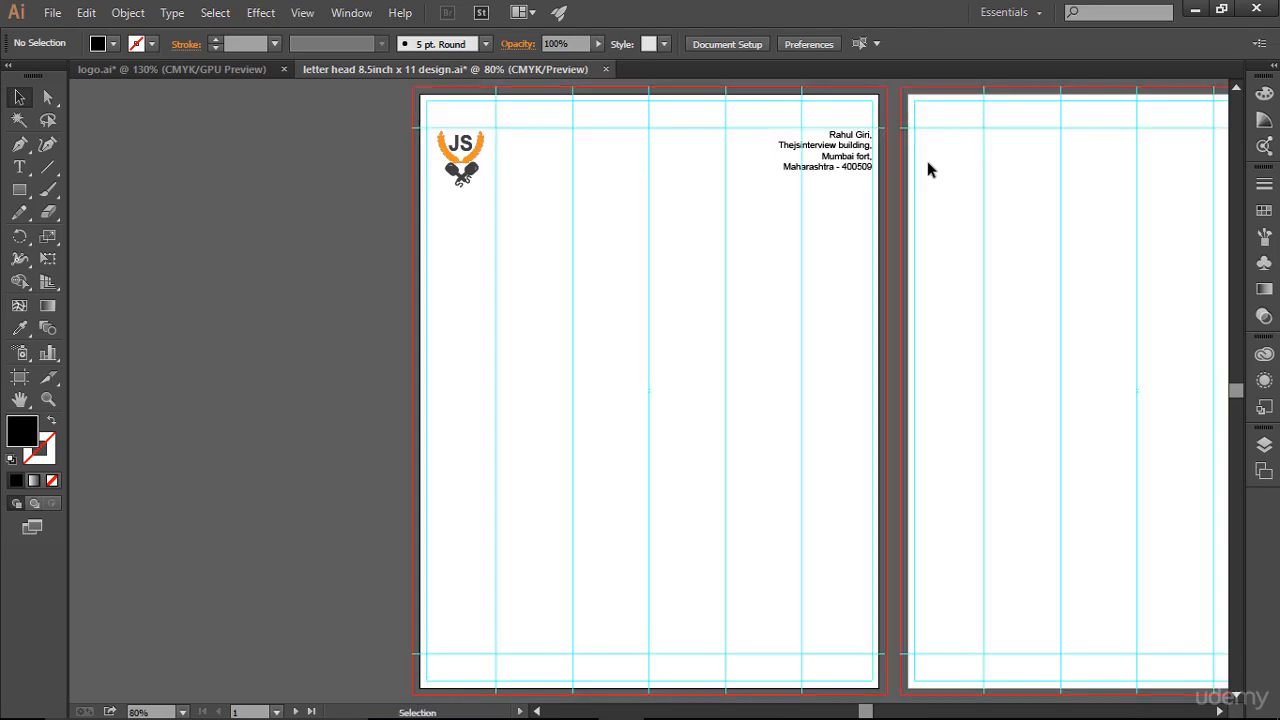
key(ctrl+equal)
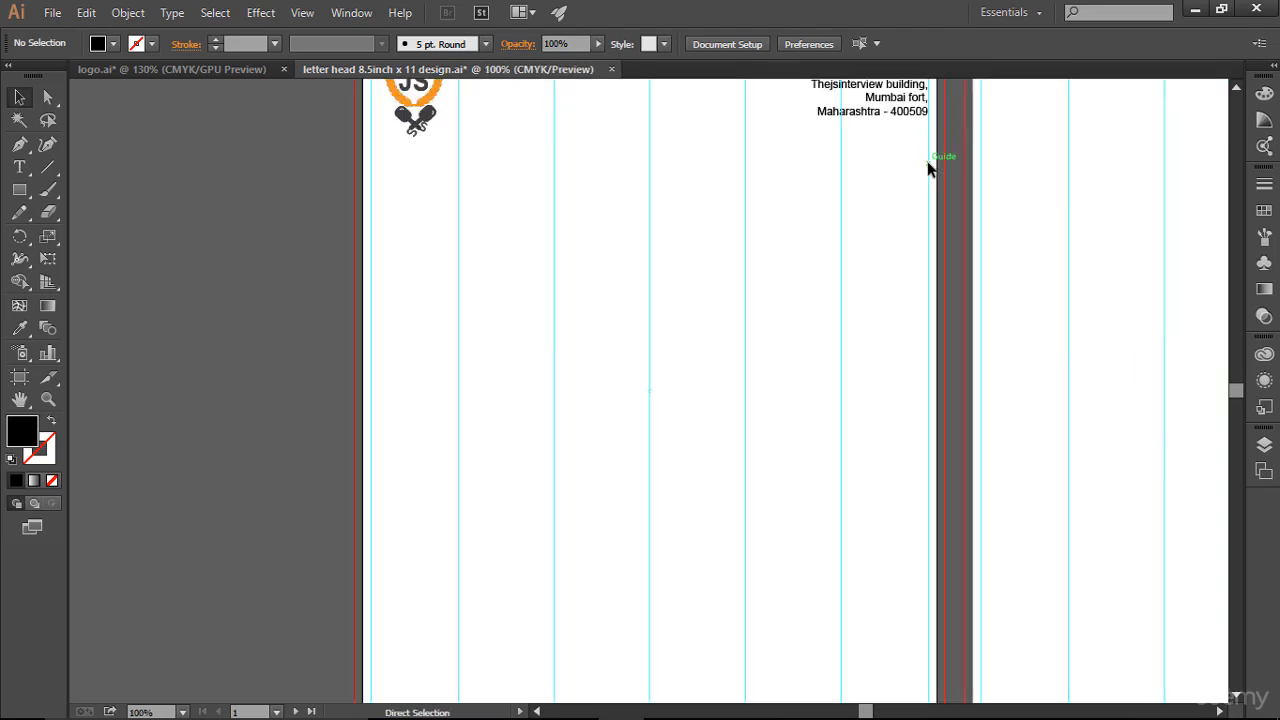
key(ctrl+equal)
scroll(927, 168, up, 5)
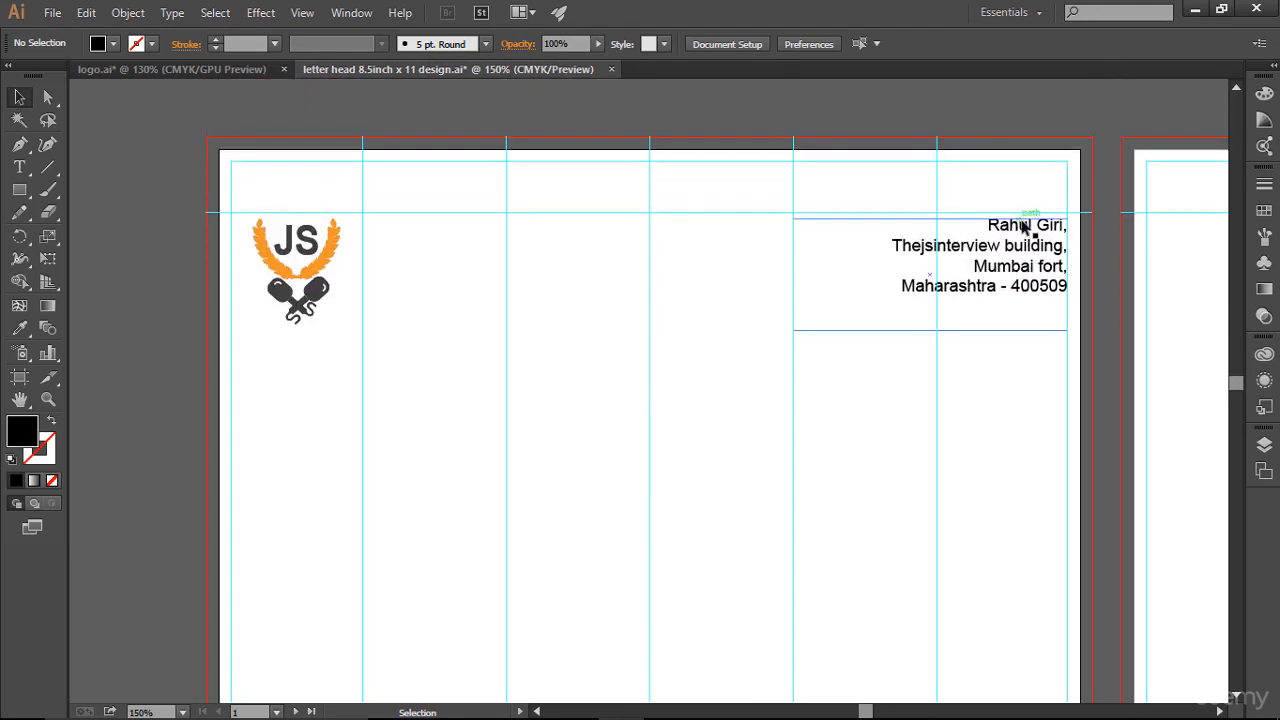
Nudge the sender's address block left, away from the right margin guide, to mirror the logo's inset on the opposite side.
click(1025, 228)
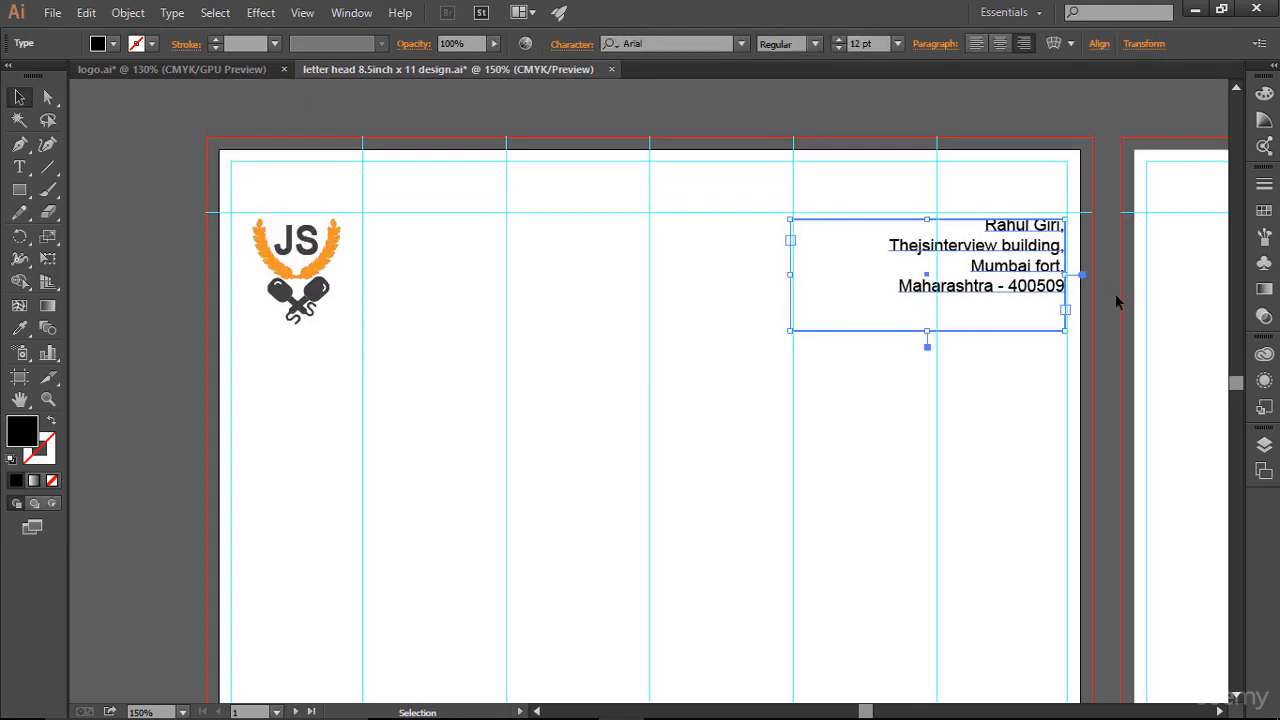
key(Left)
key(Left)
key(Left)
key(Left)
key(Left)
key(Left)
key(Left)
key(Left)
key(Left)
key(Left)
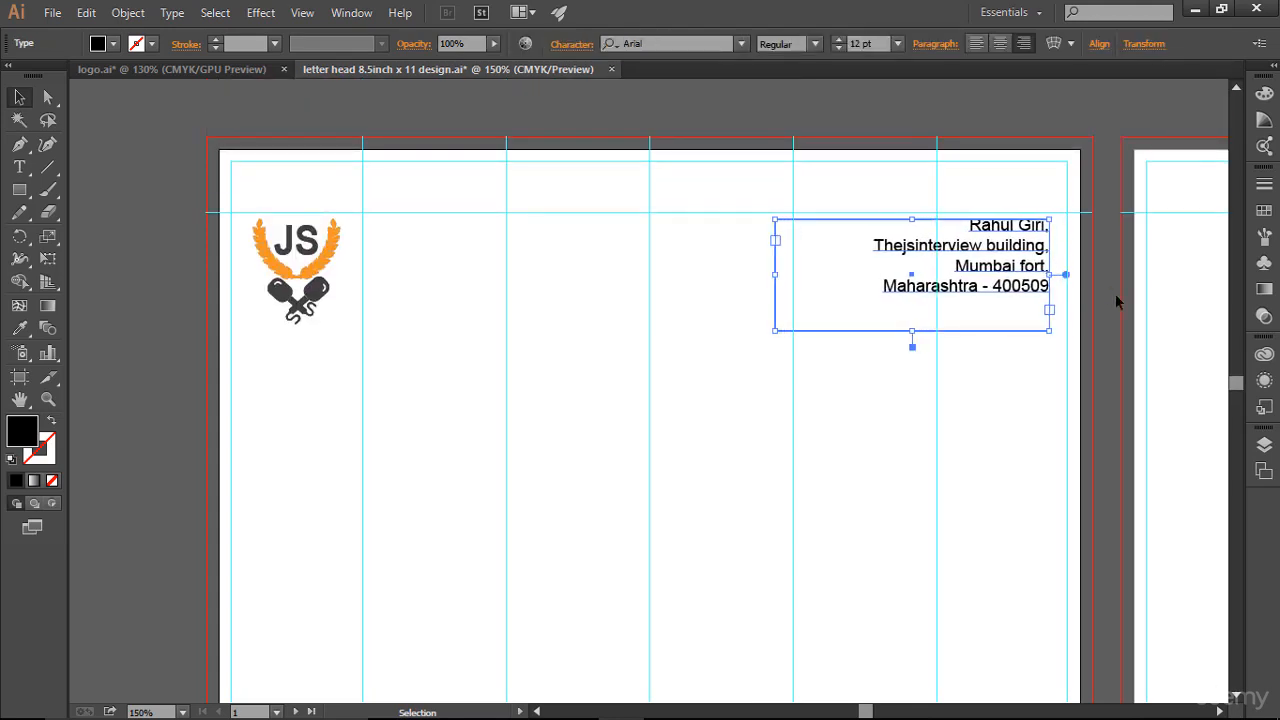
key(Left)
key(Left)
key(Left)
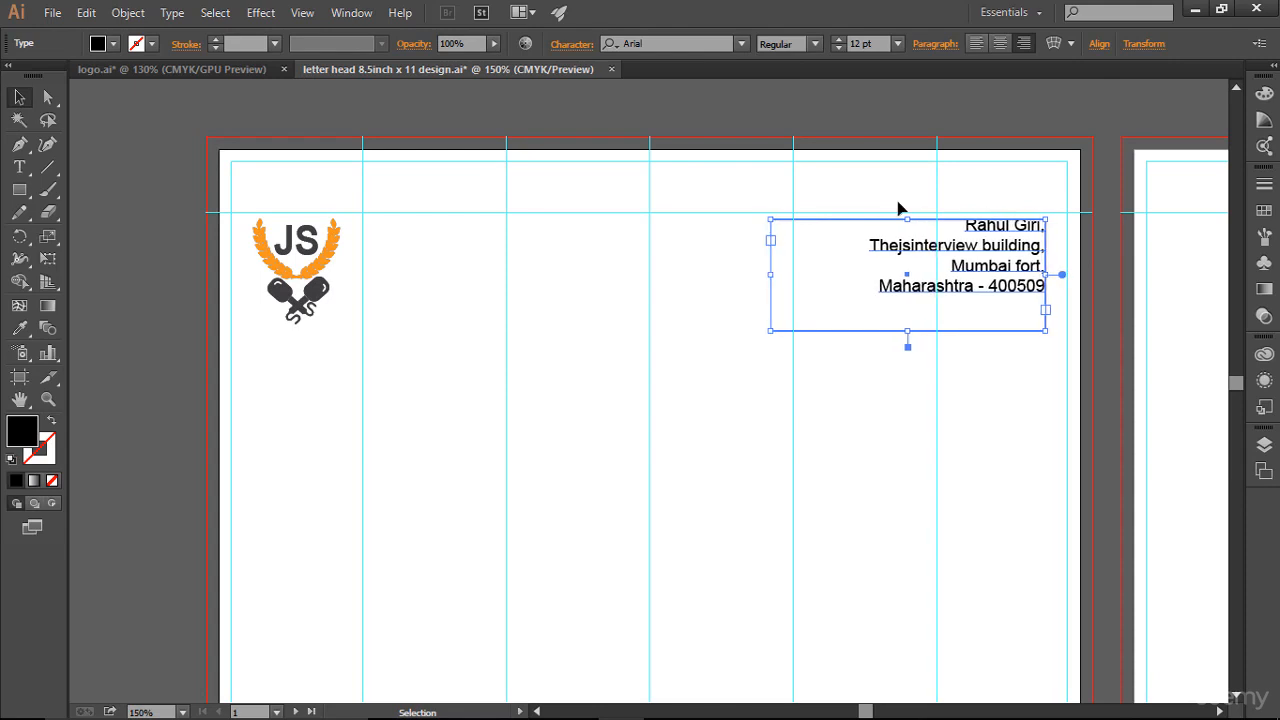
key(Left)
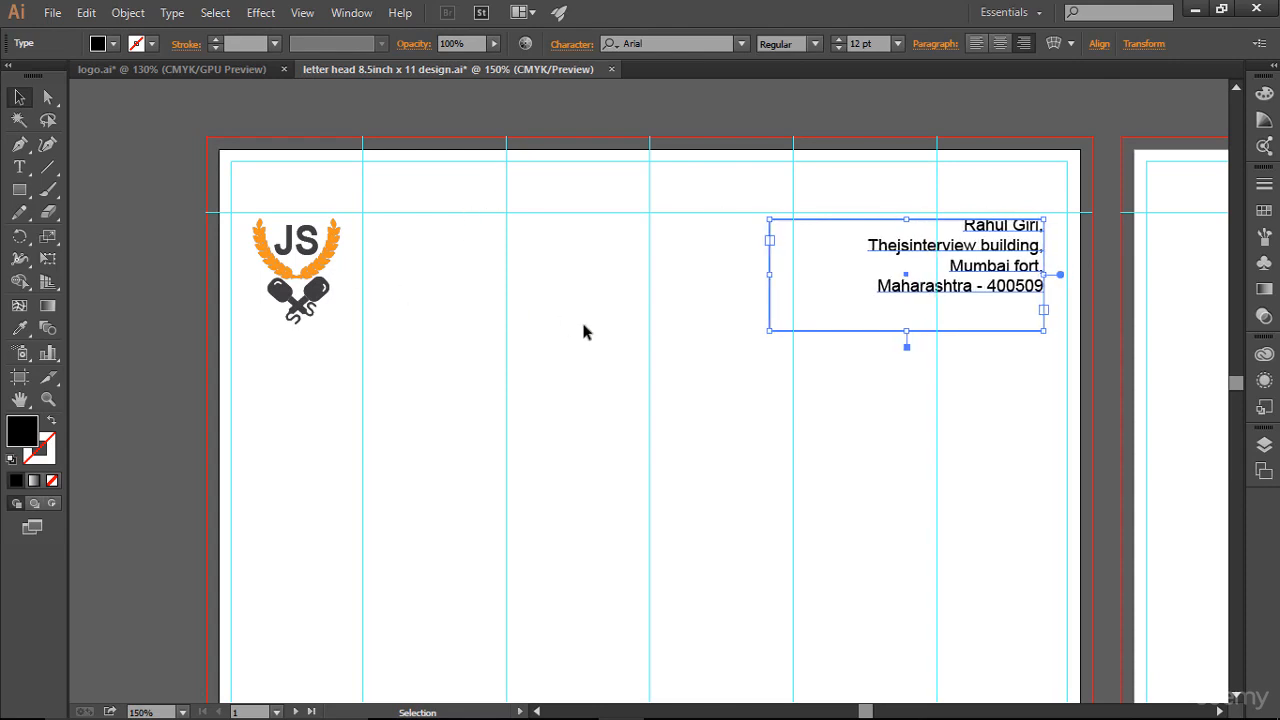
click(959, 404)
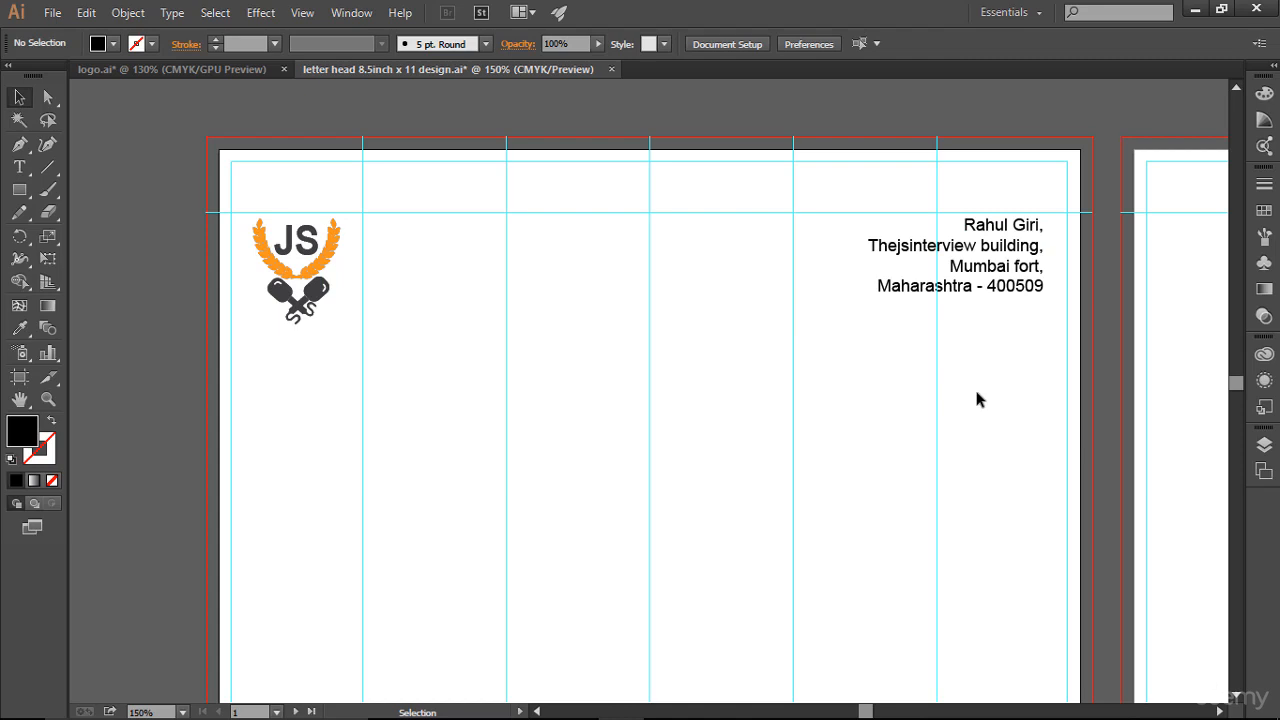
click(1024, 302)
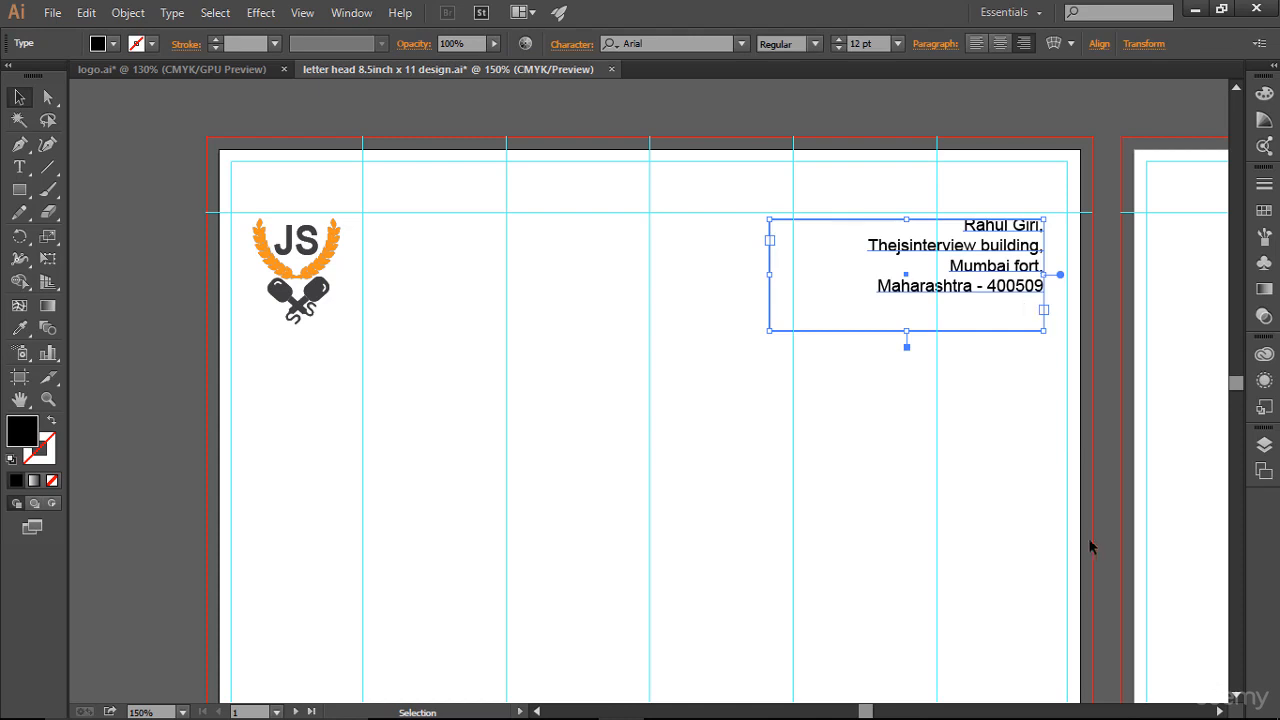
click(1010, 484)
Switch to Notepad, copy the recipient's full name and address, and return to Illustrator with the Type tool active.
scroll(1010, 482, down, 3)
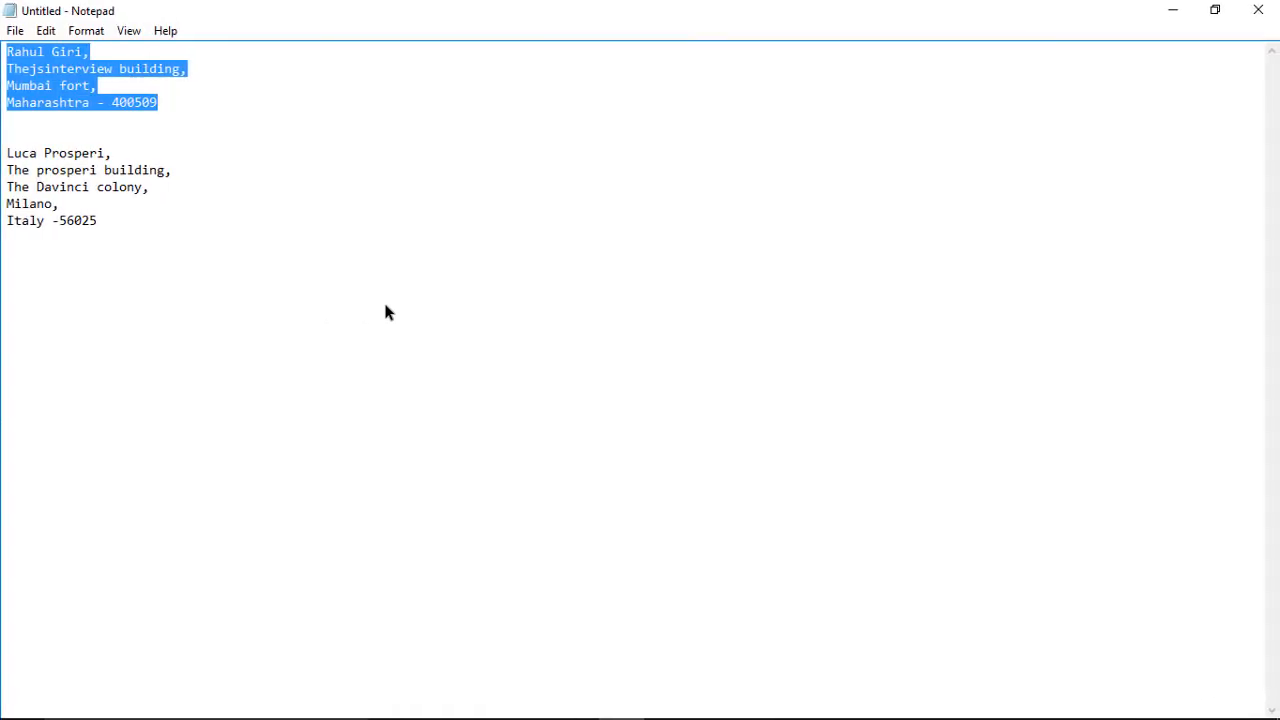
click(107, 222)
drag(107, 222, 3, 155)
key(ctrl+c)
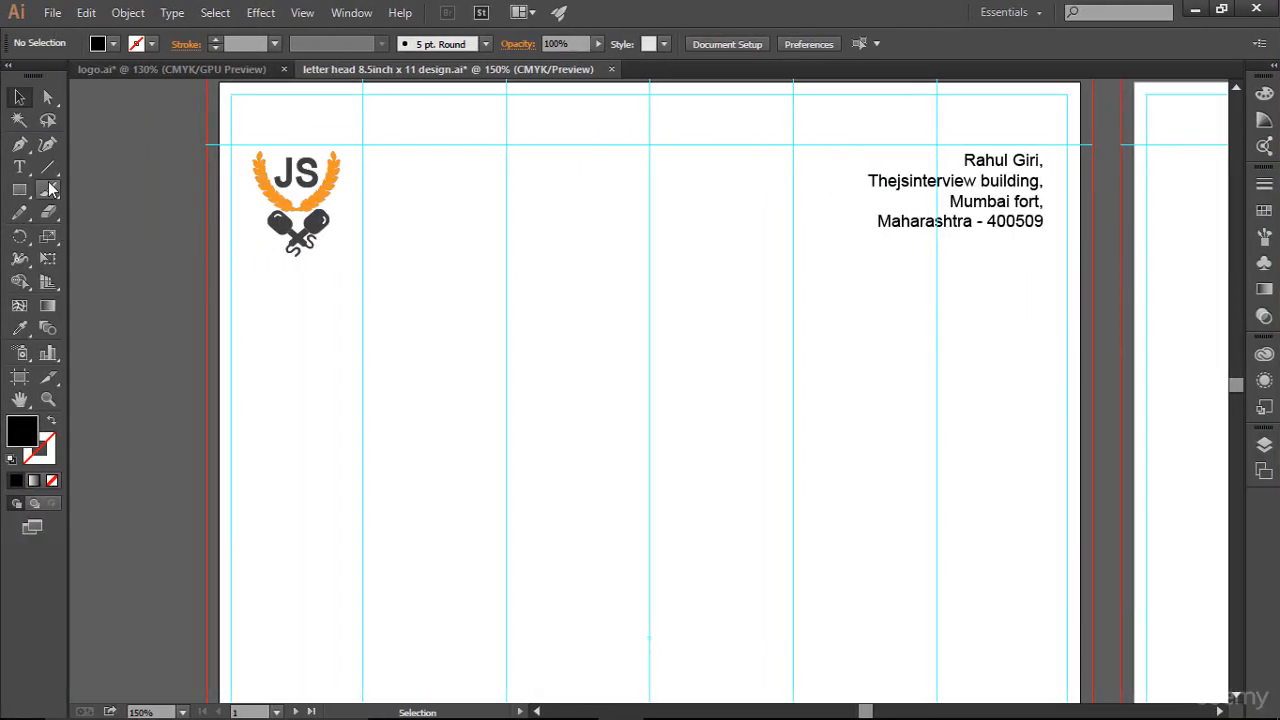
click(19, 167)
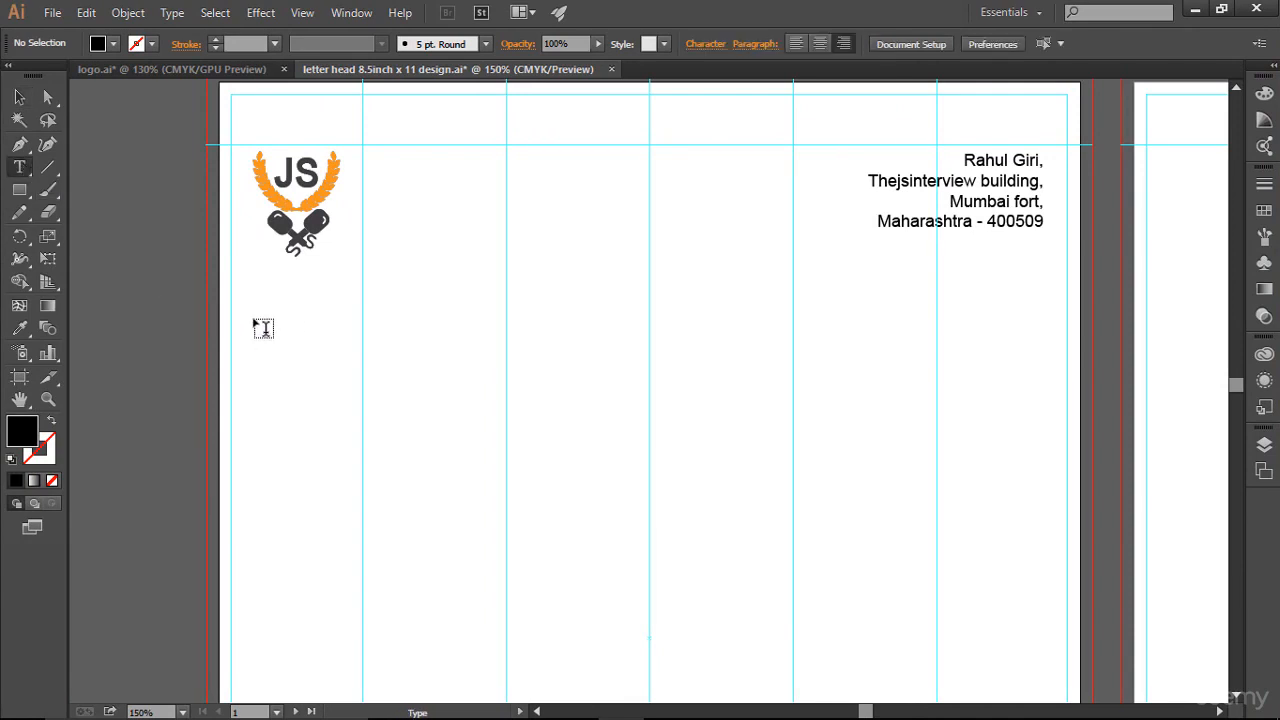
drag(259, 318, 506, 508)
key(Escape)
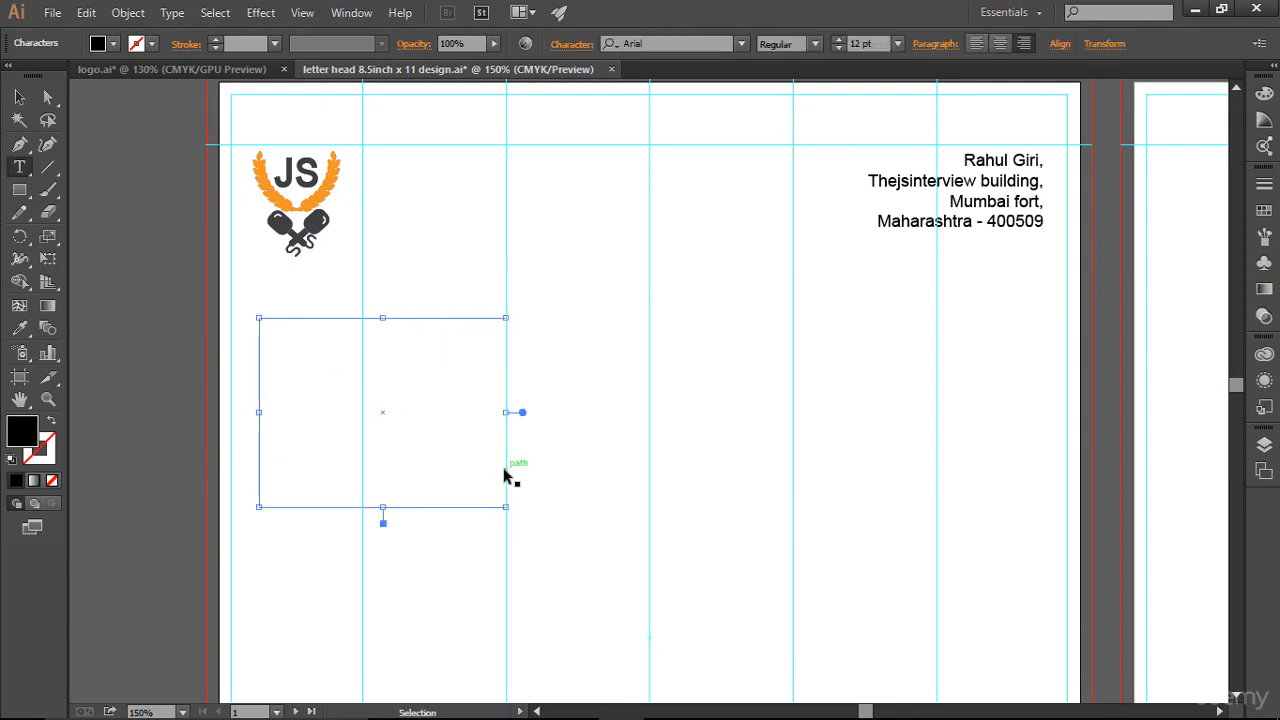
ctrl+click(539, 473)
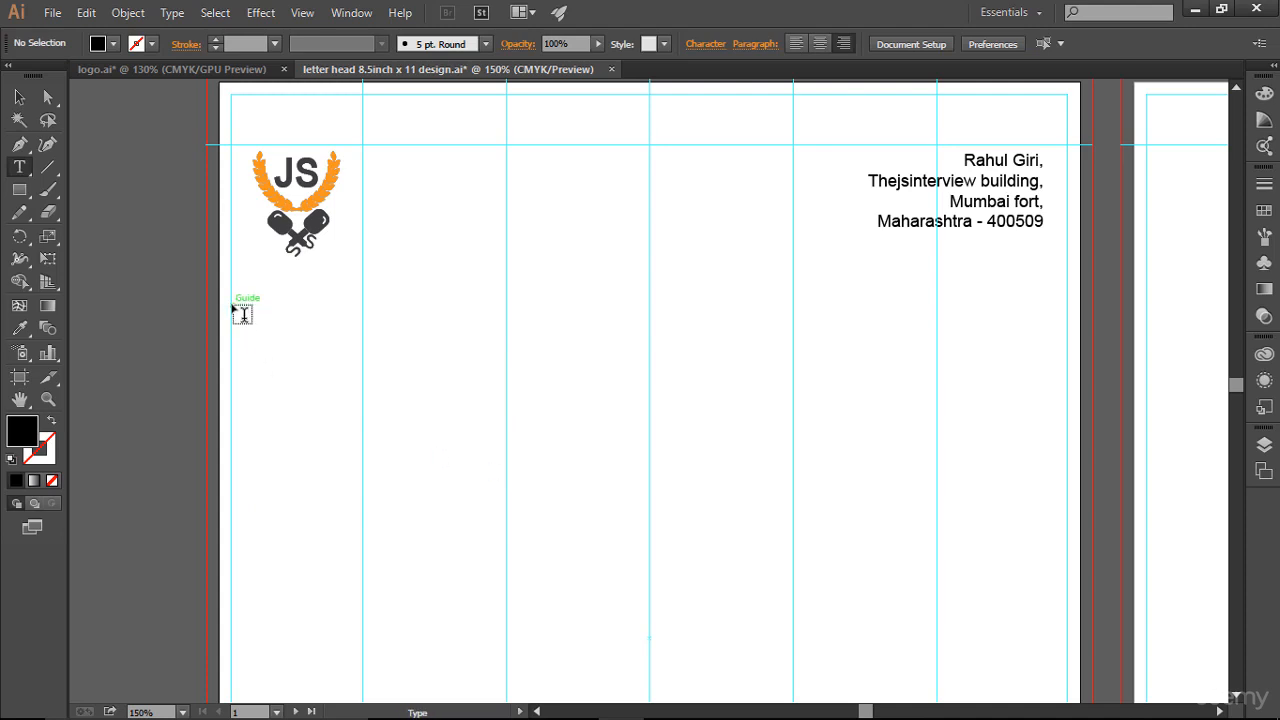
Create a text area below the logo across the first two columns, starting at the margin guide, and paste the recipient's name and address.
drag(233, 307, 503, 480)
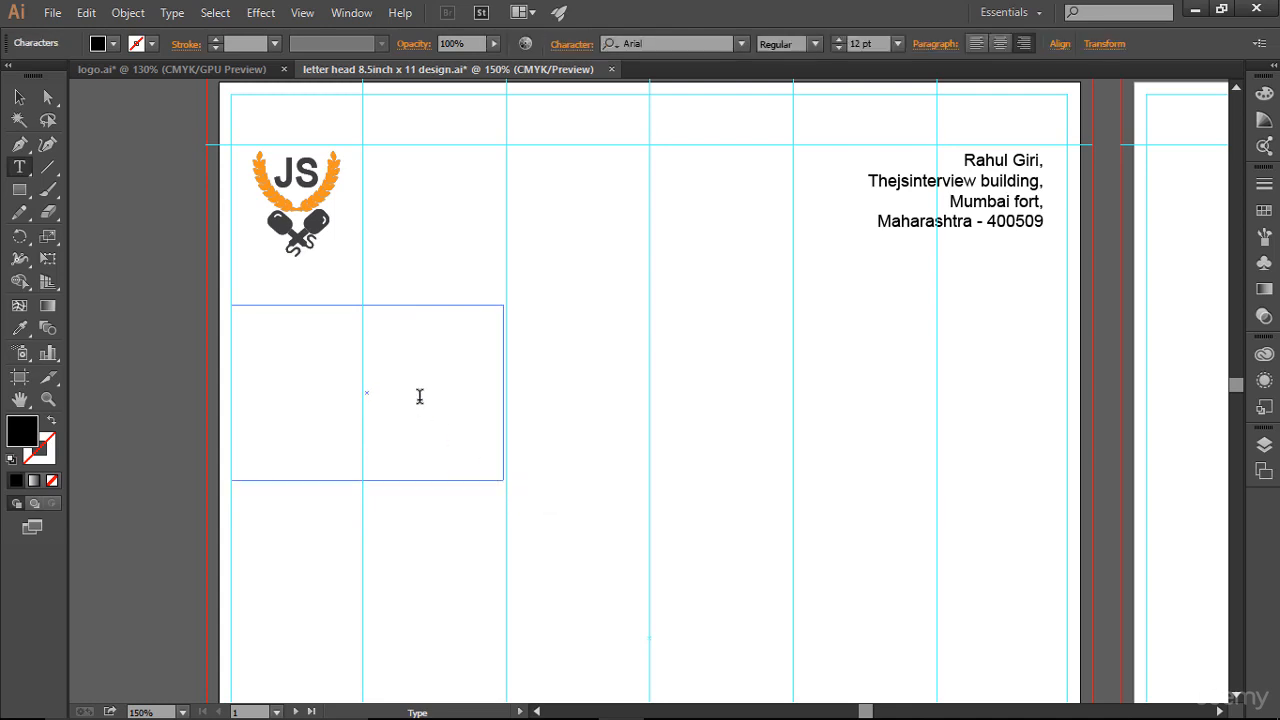
key(Escape)
click(420, 397)
key(ctrl+v)
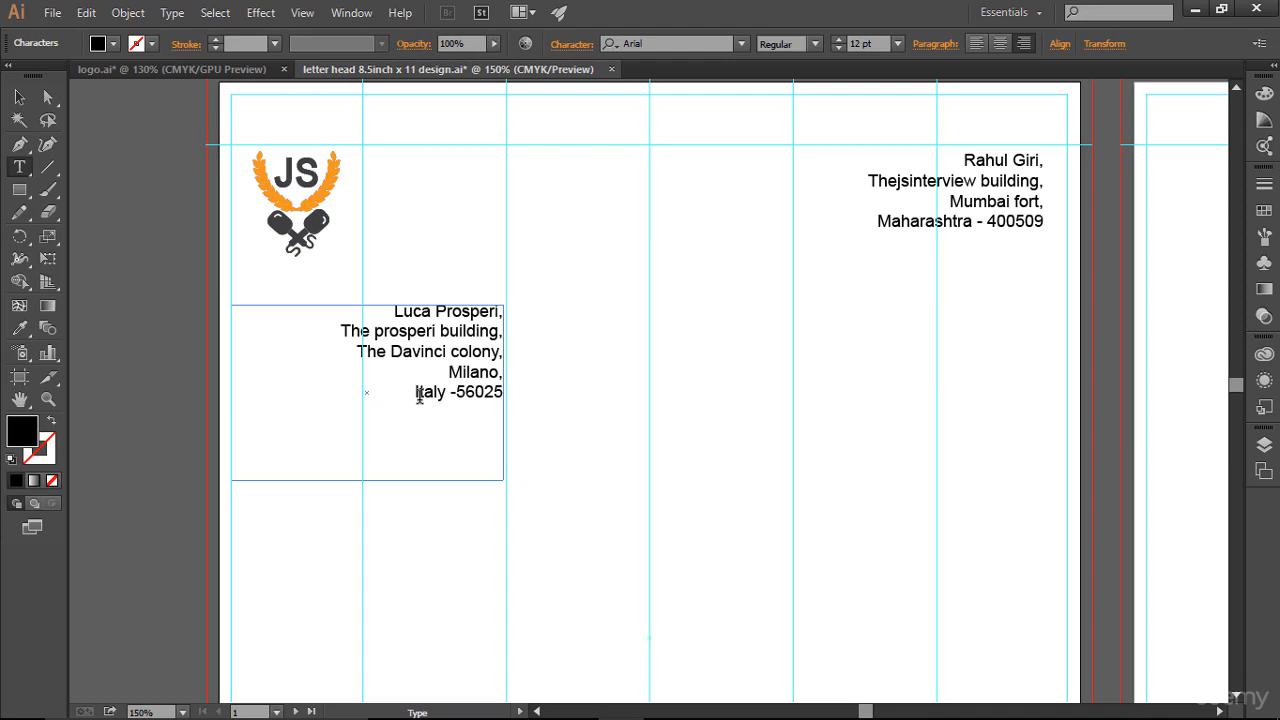
Left-align every line of the recipient's address block.
click(977, 45)
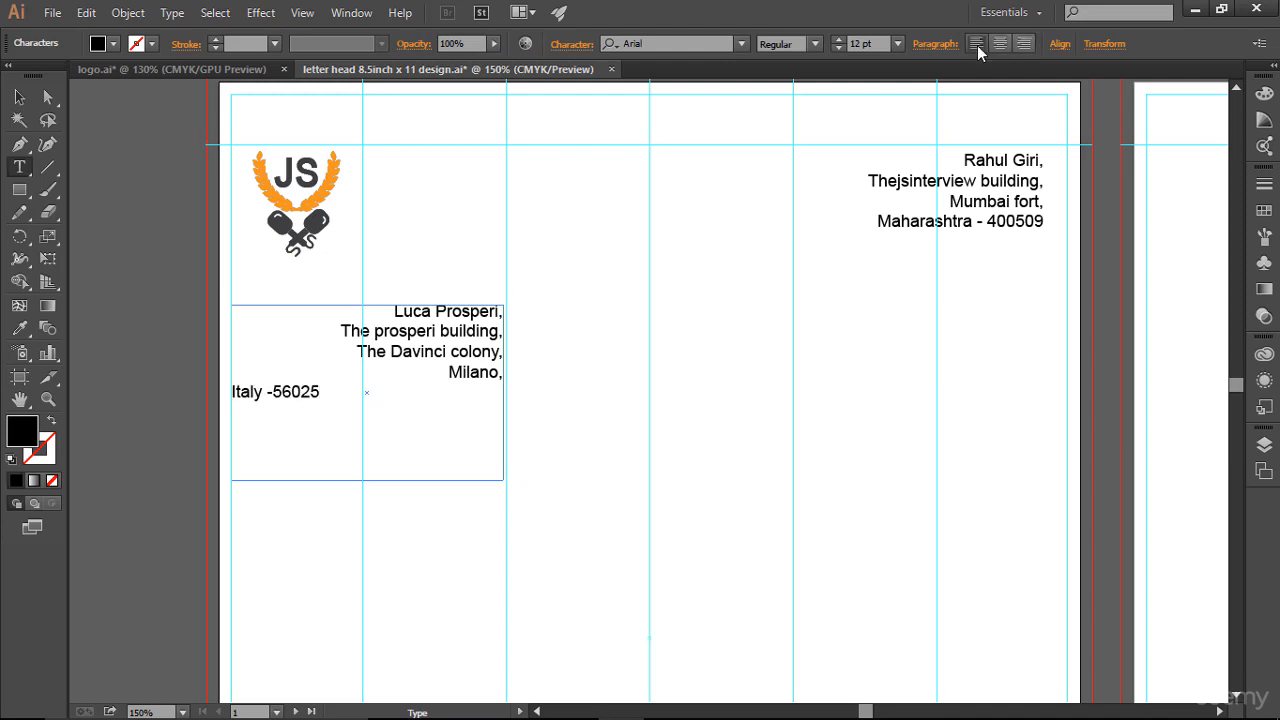
key(ctrl+shift+r)
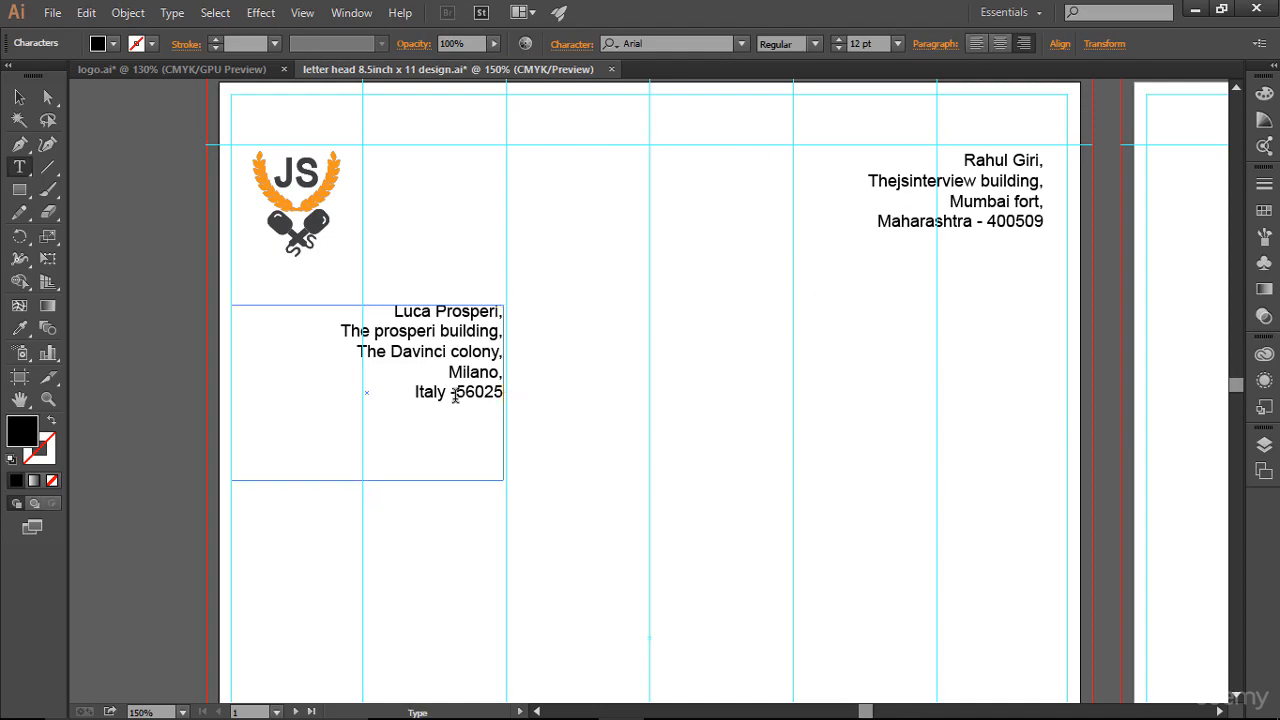
key(ctrl+a)
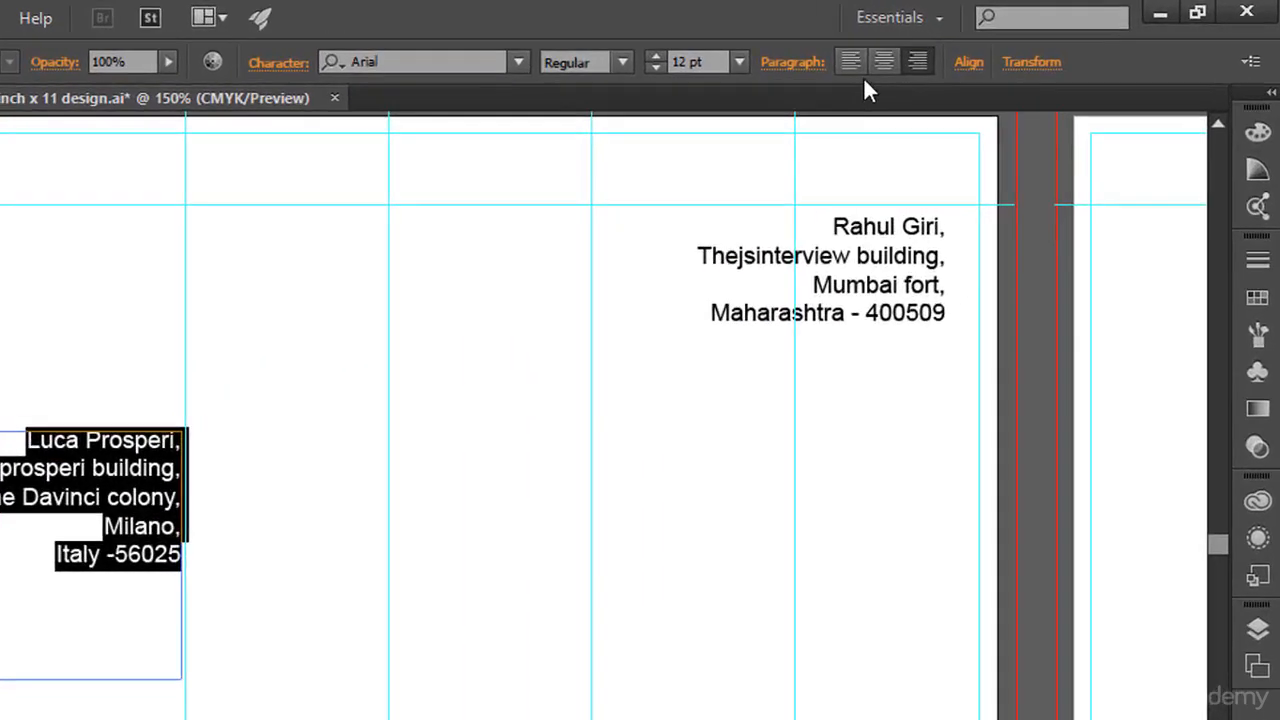
click(835, 63)
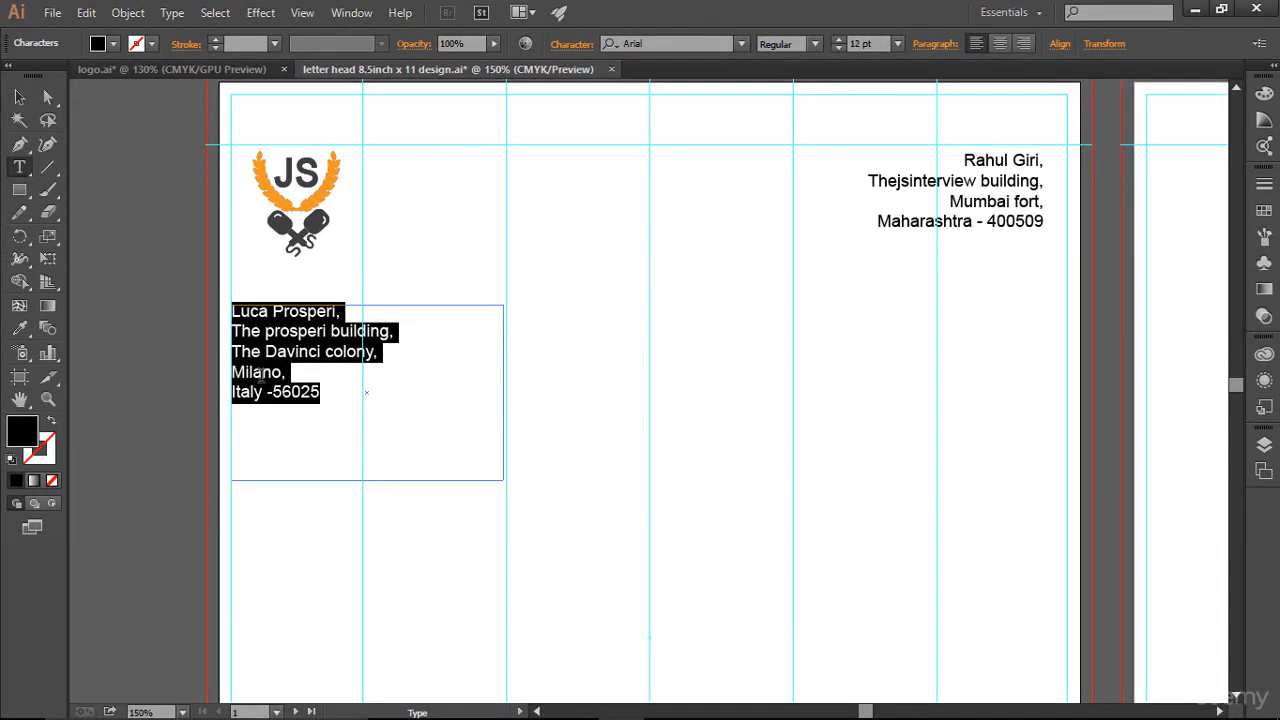
click(411, 397)
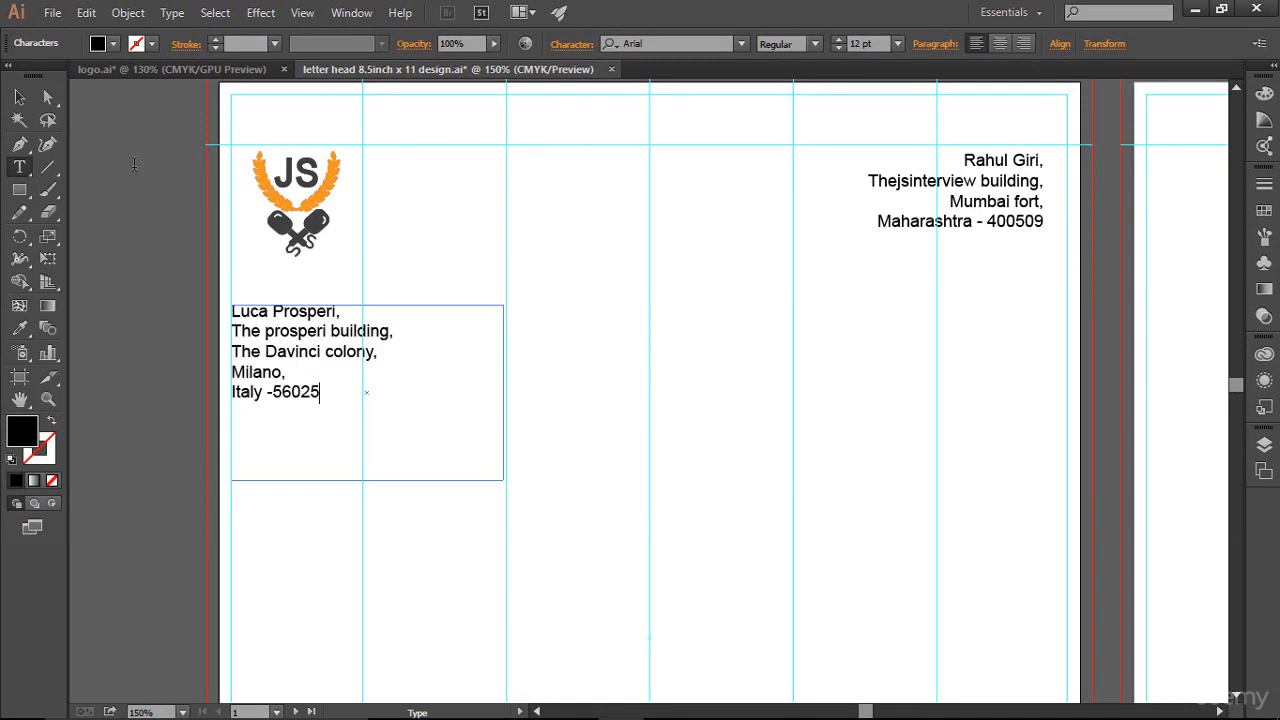
Shorten the recipient's text frame to fit its lines, and nudge it right to line up with the logo's left edge.
click(19, 97)
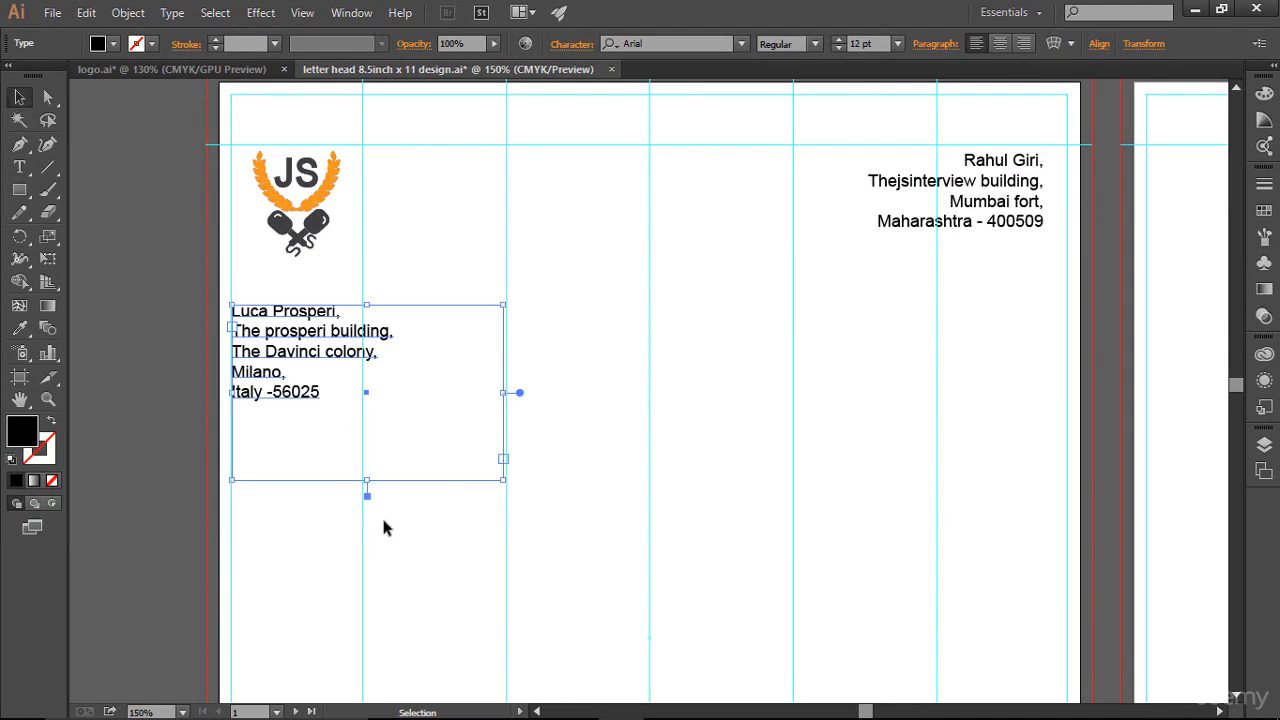
drag(367, 481, 367, 404)
key(Right)
key(Right)
key(Right)
key(Right)
key(Right)
key(Right)
key(Right)
key(Right)
key(Right)
key(Right)
key(Right)
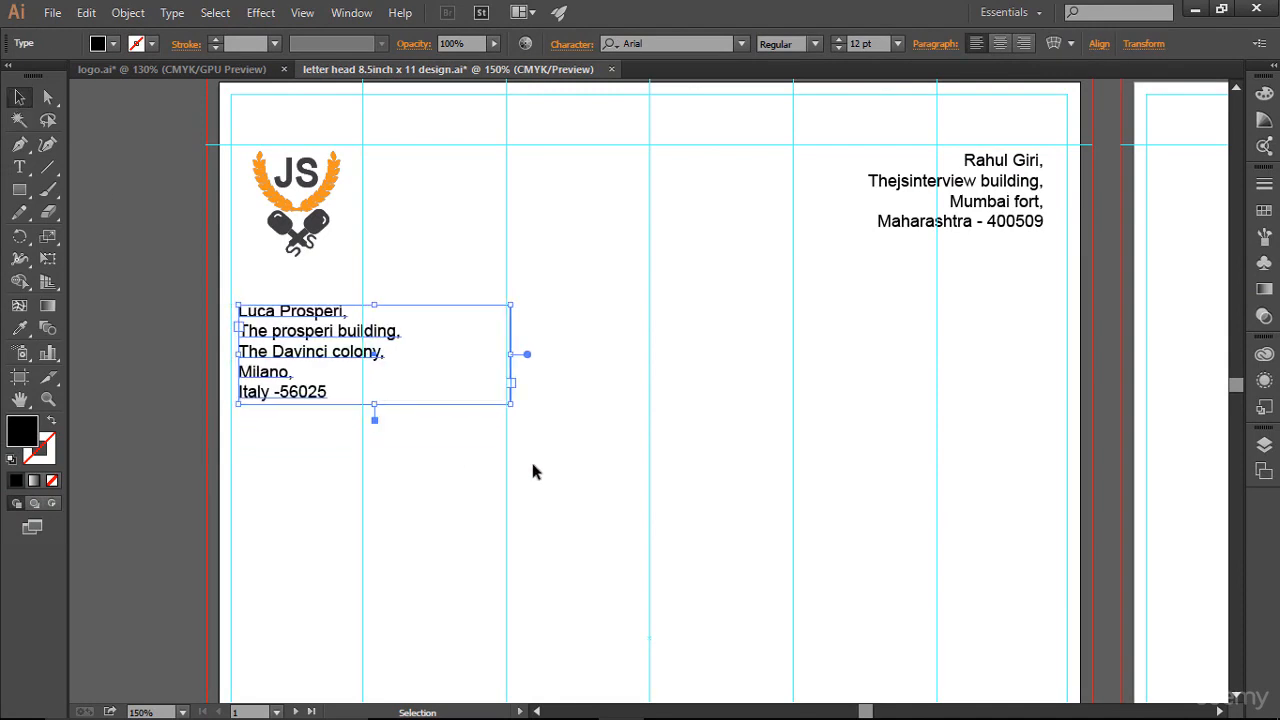
key(Right)
key(Right)
key(Right)
key(Right)
key(Right)
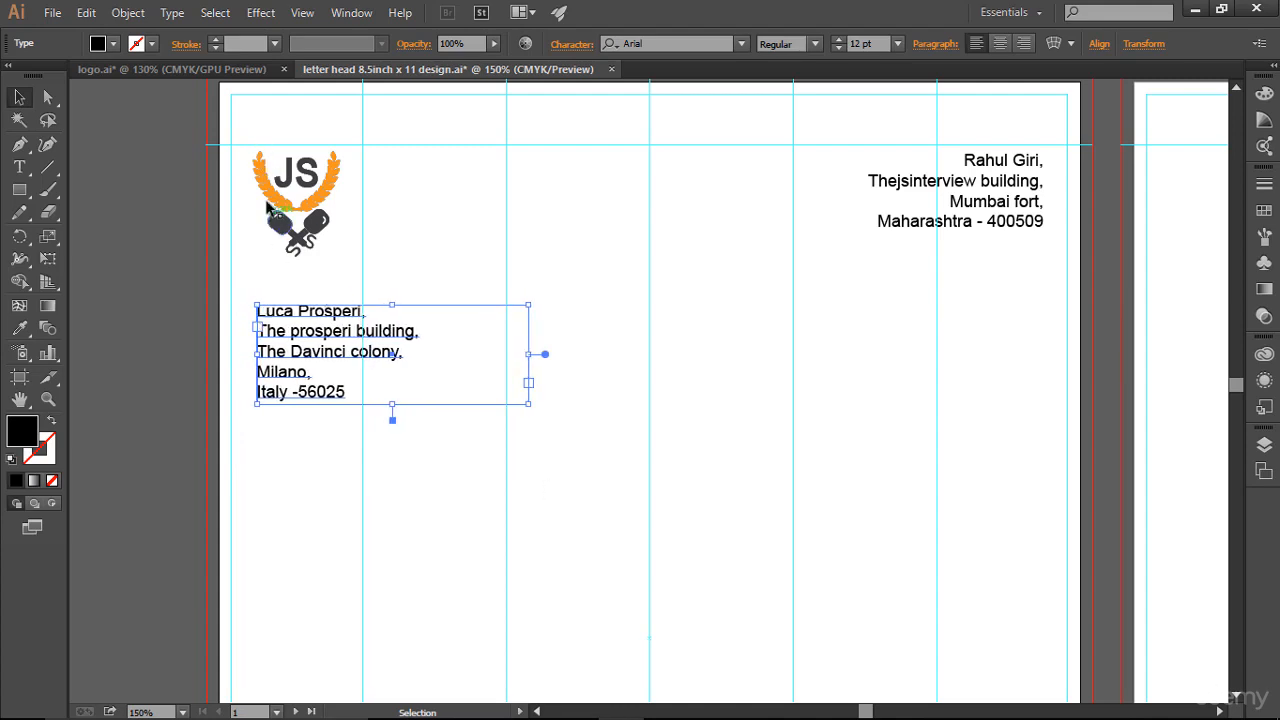
key(Left)
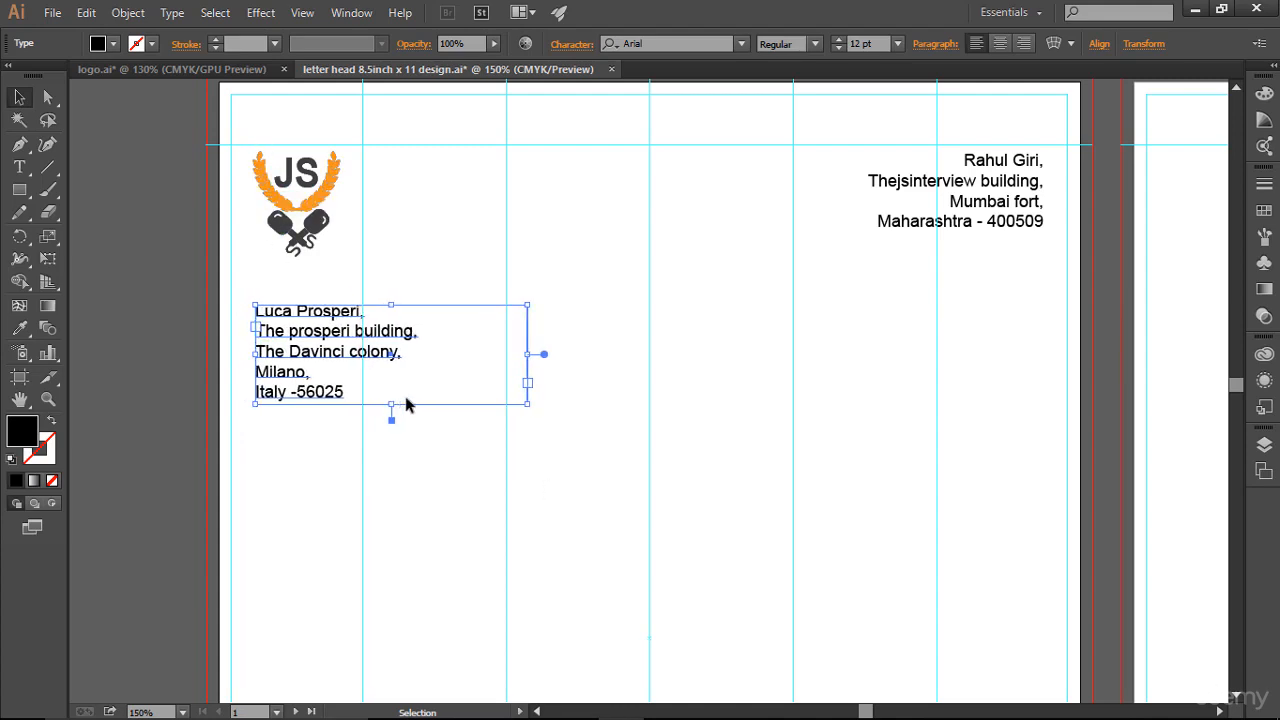
Check the placement of both address blocks and the logo with the guides hidden, and show the guides again.
click(484, 472)
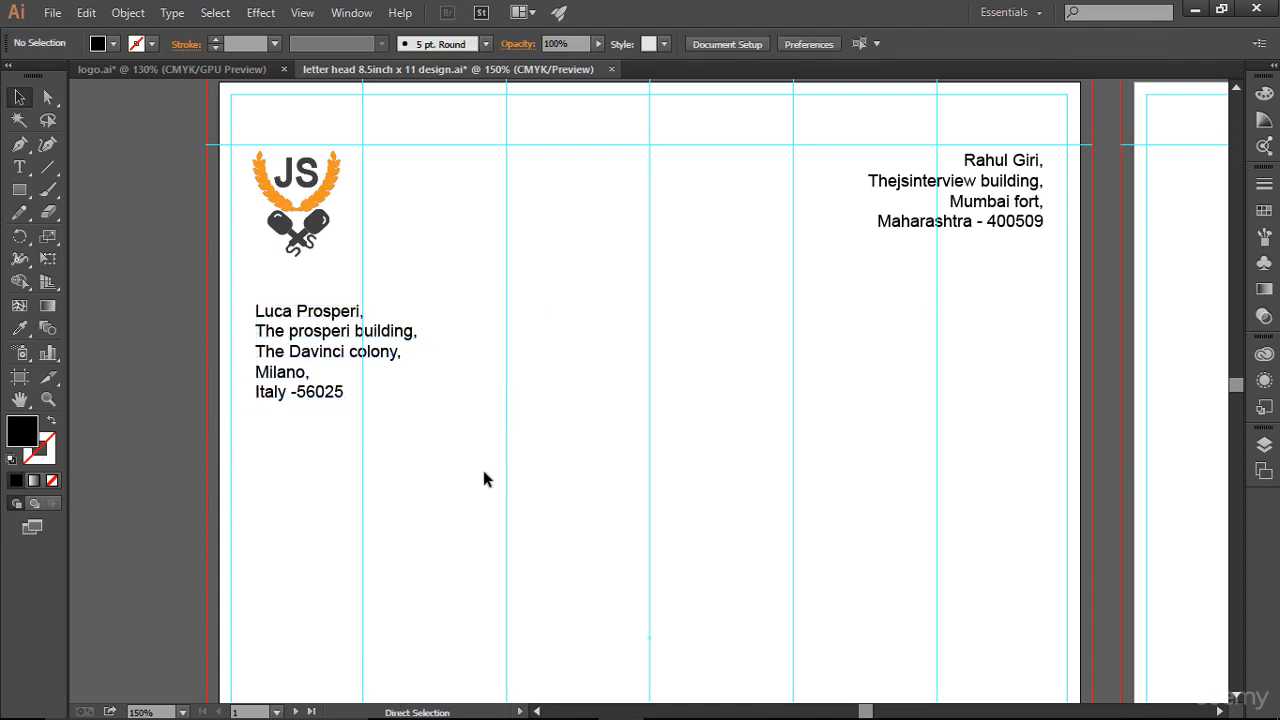
key(ctrl+semicolon)
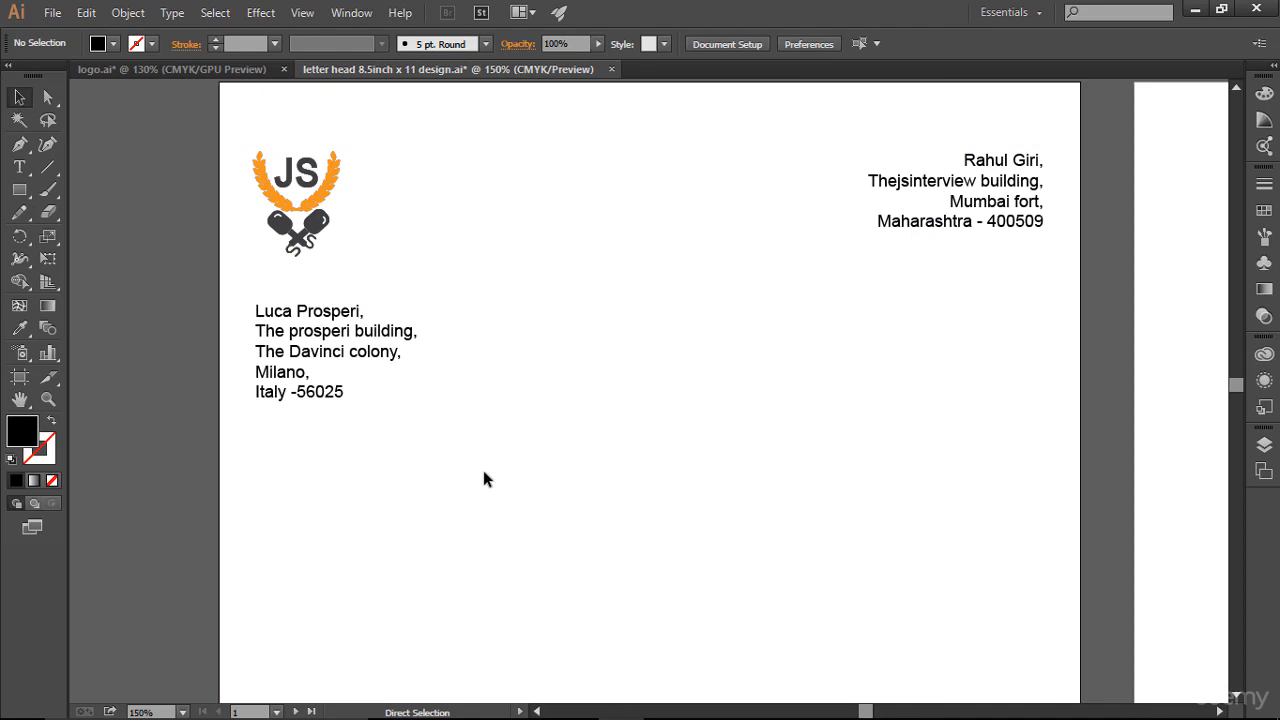
key(ctrl+semicolon)
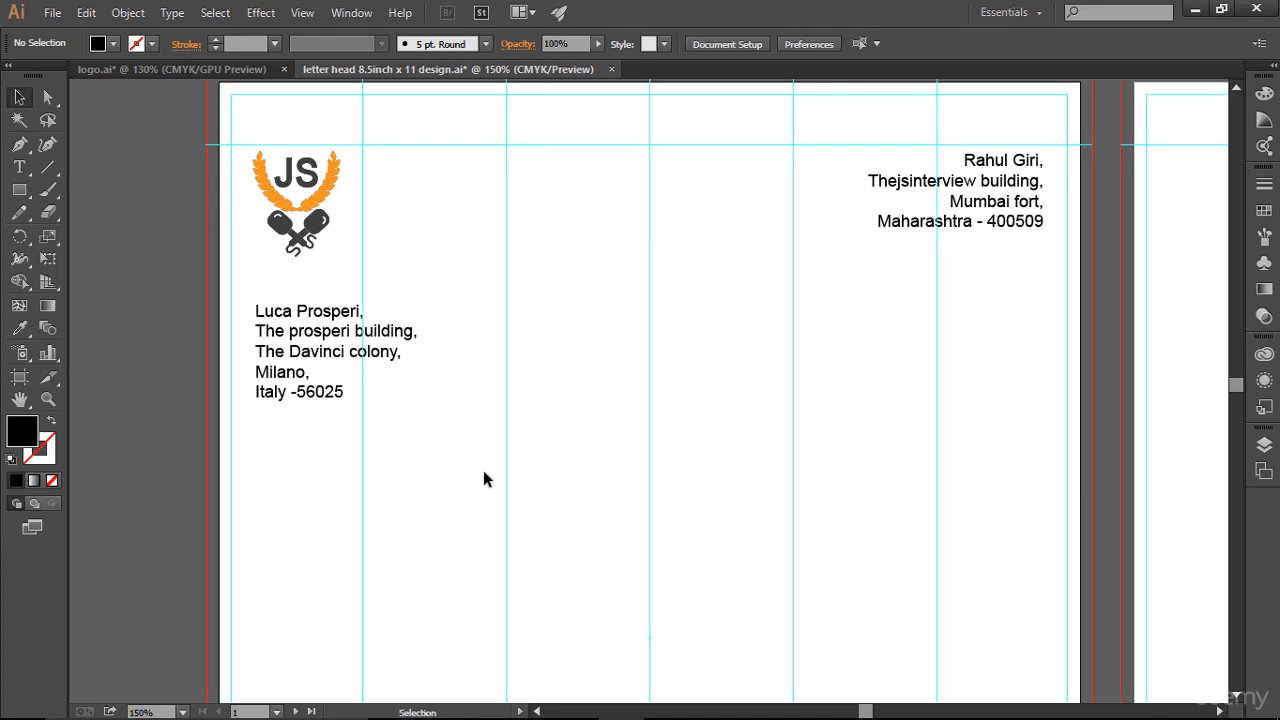
Set the font size of the whole recipient address block to 10 pt.
click(19, 168)
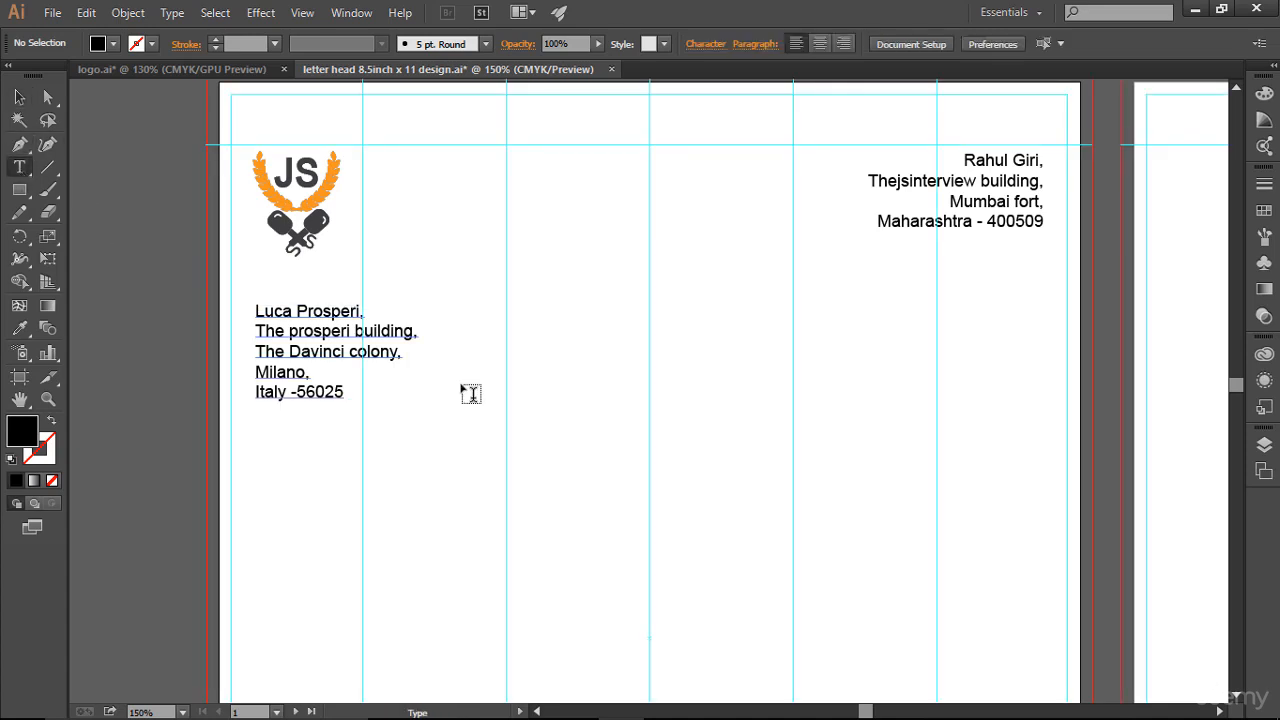
click(323, 355)
key(ctrl+a)
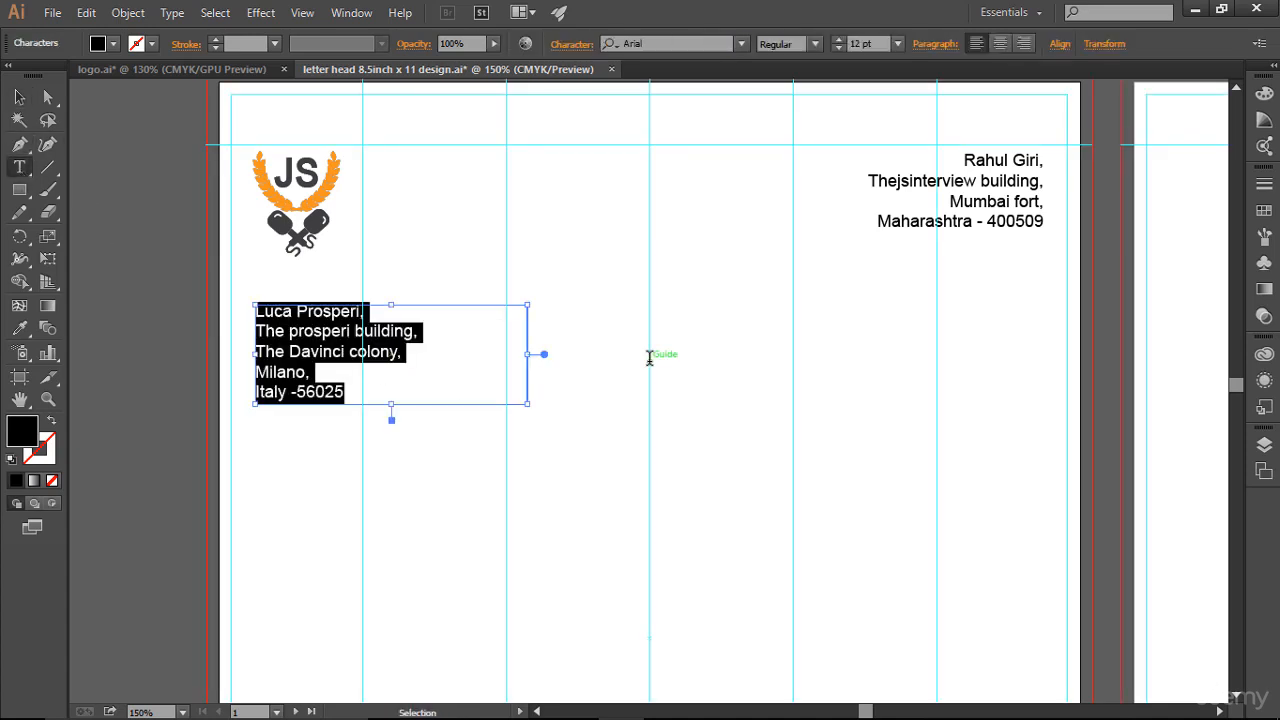
click(841, 49)
click(841, 49)
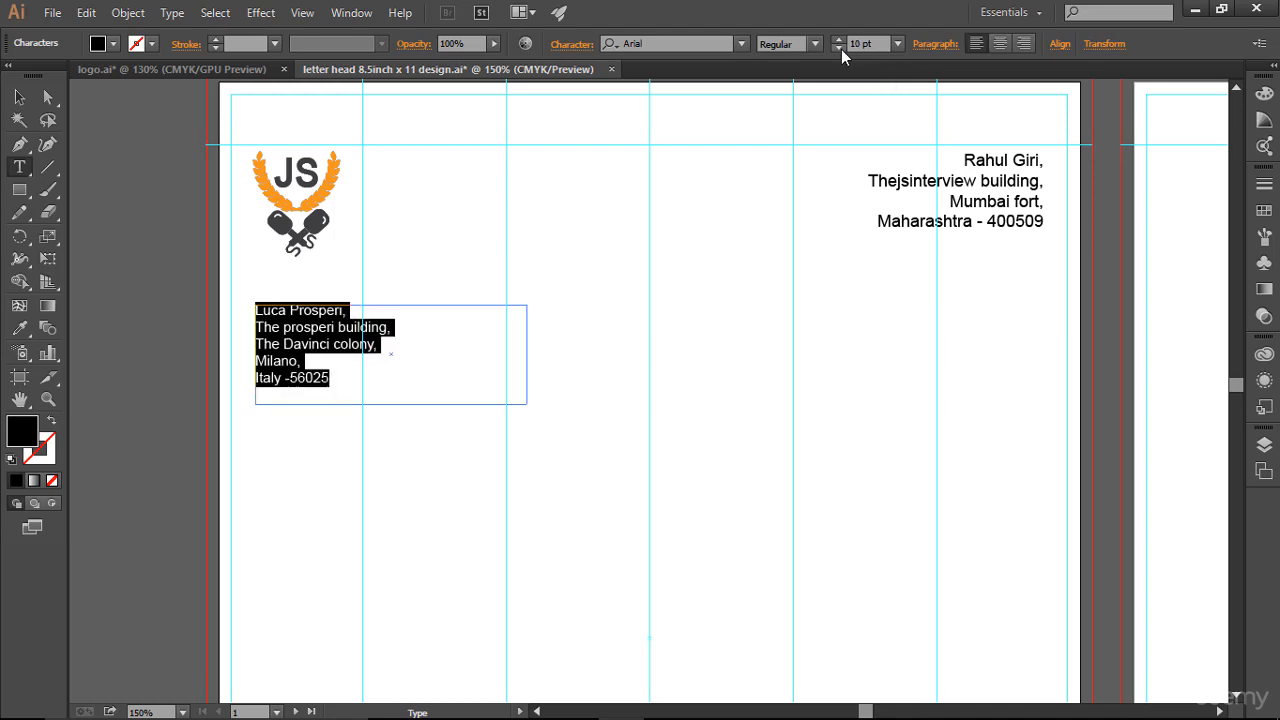
Set the font size of the whole sender address block to 10 pt.
click(957, 160)
key(ctrl+a)
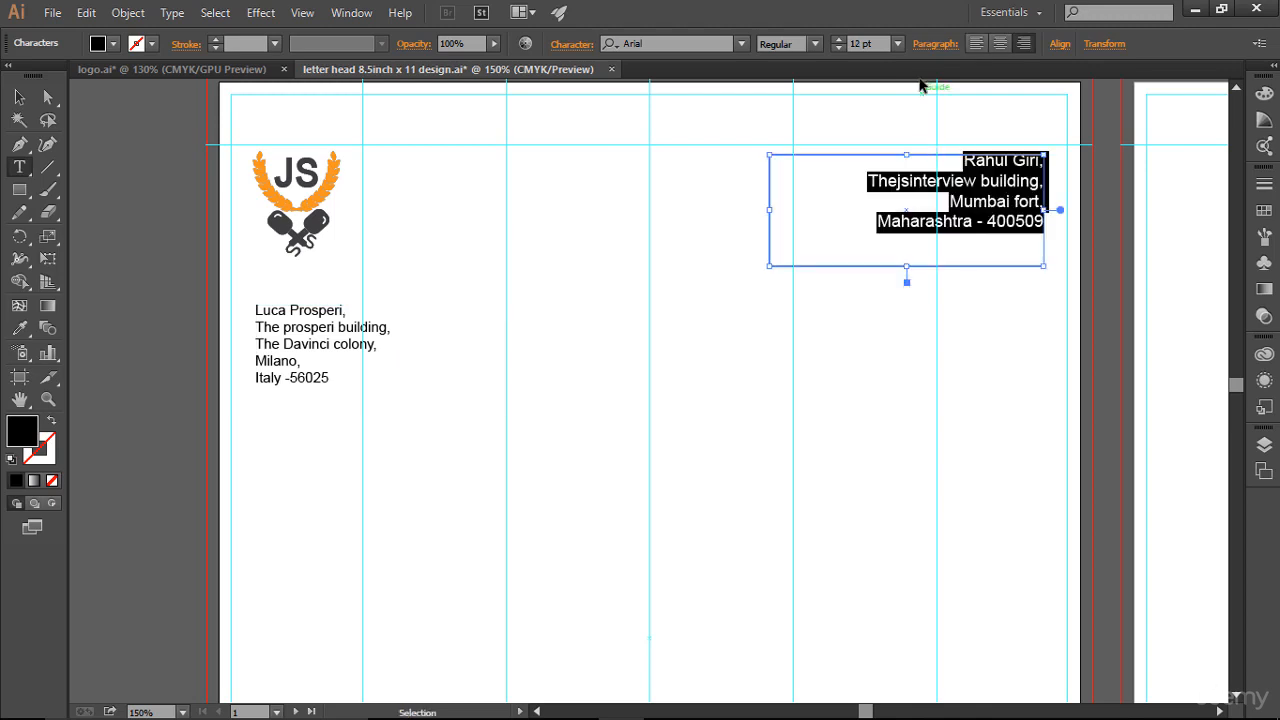
click(841, 49)
click(841, 49)
click(986, 367)
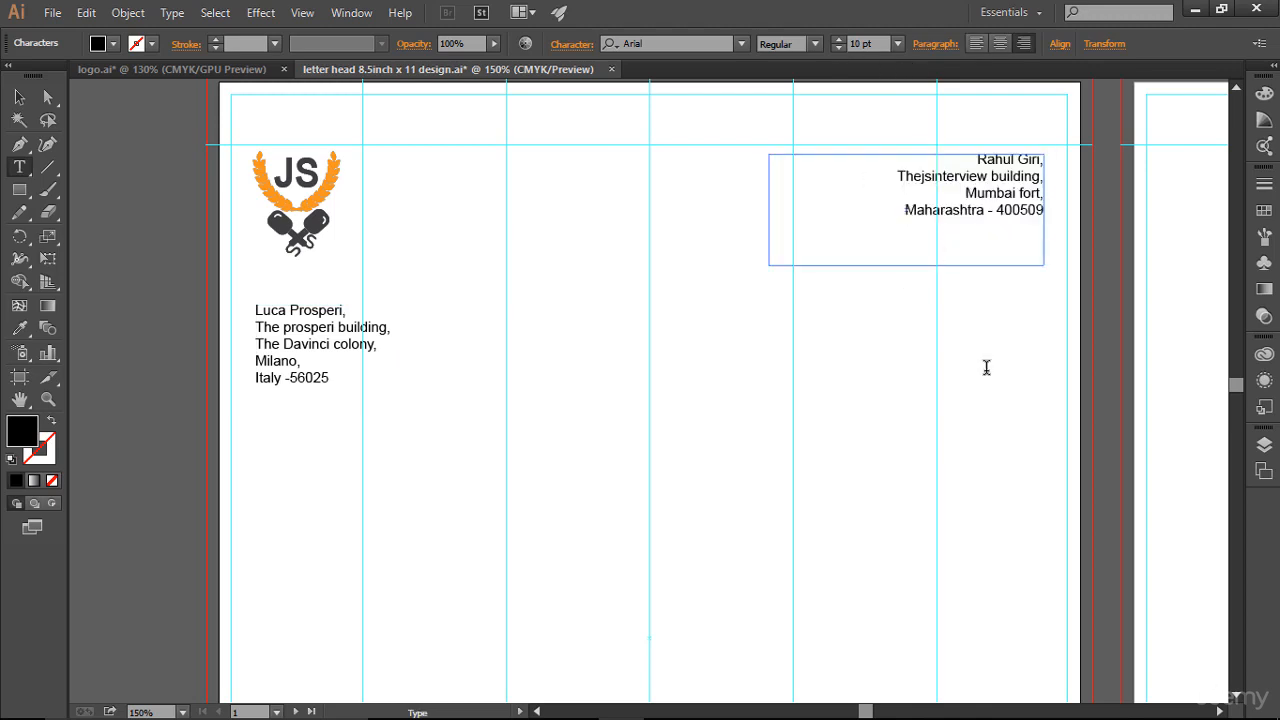
key(Escape)
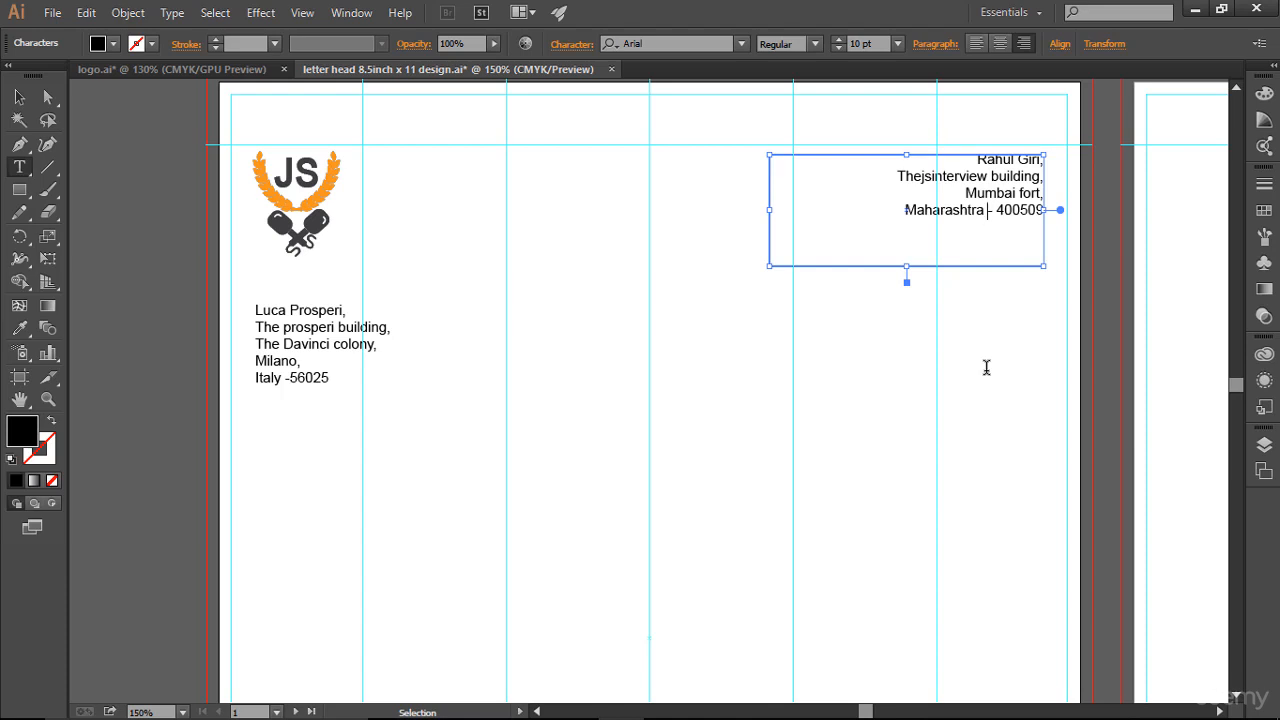
Hide the guides and review the entire letterhead page with nothing selected.
key(ctrl+semicolon)
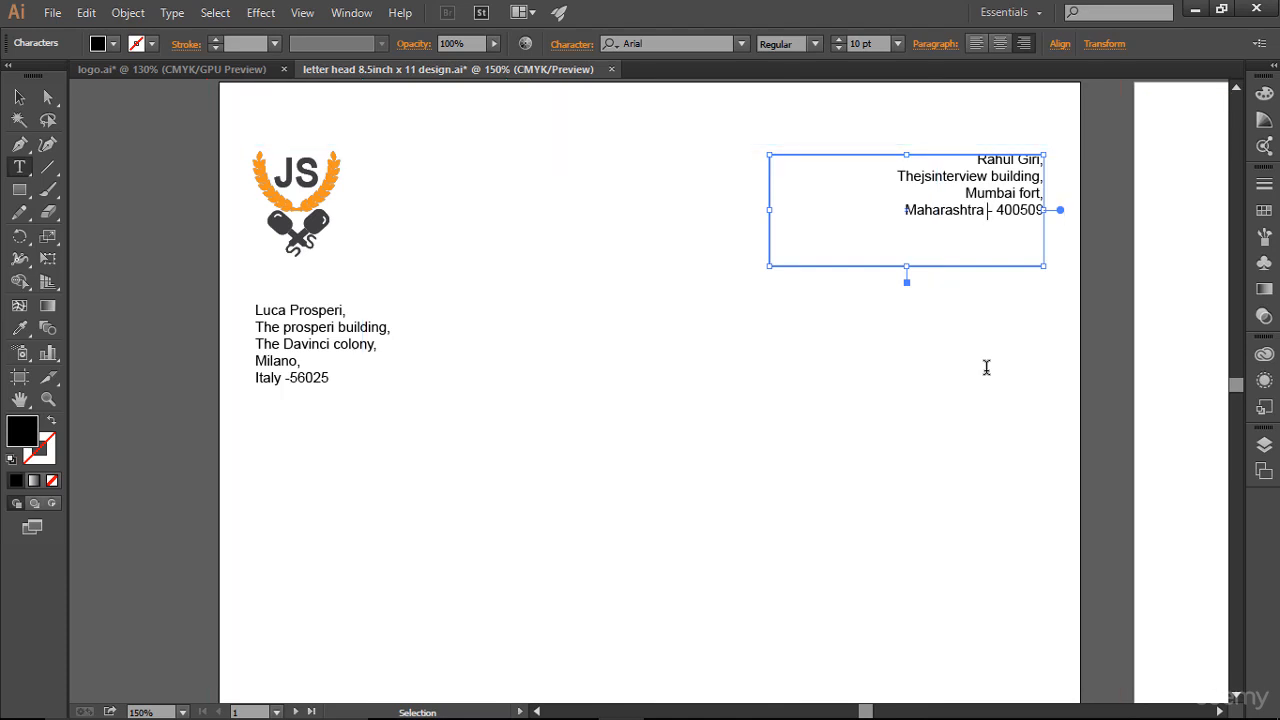
key(ctrl+0)
key(ctrl+shift+a)
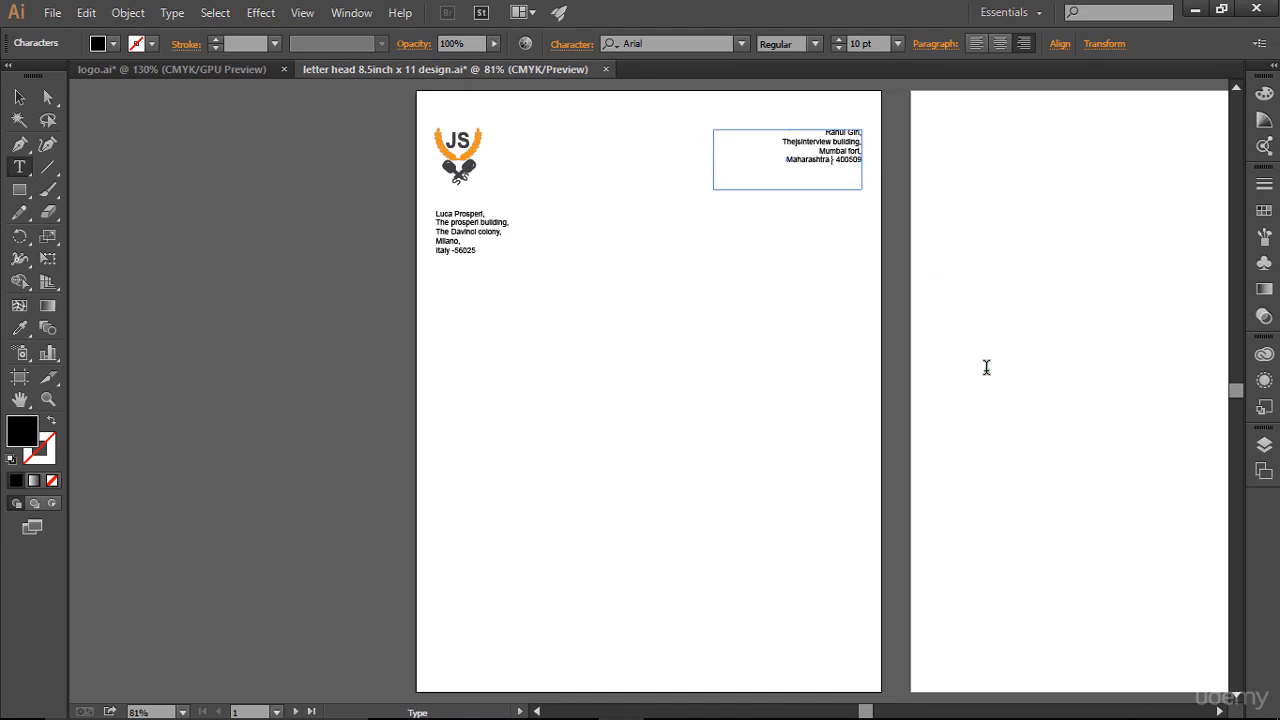
click(19, 97)
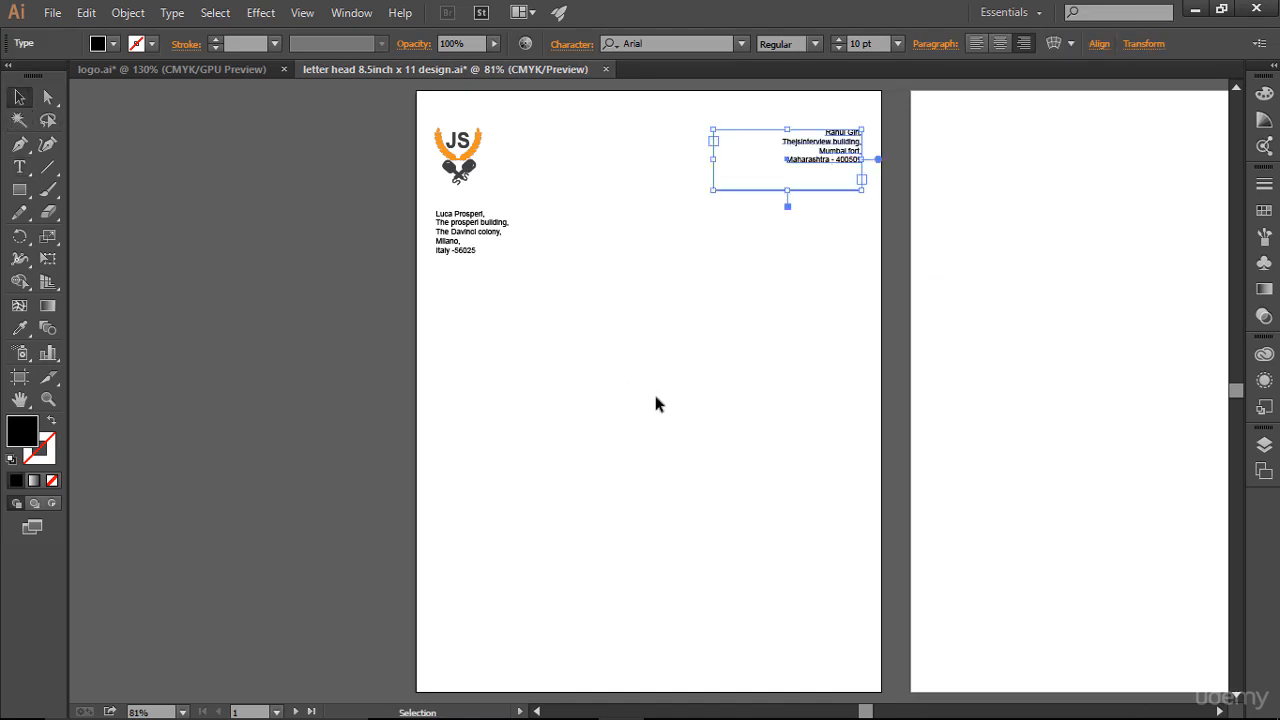
click(653, 390)
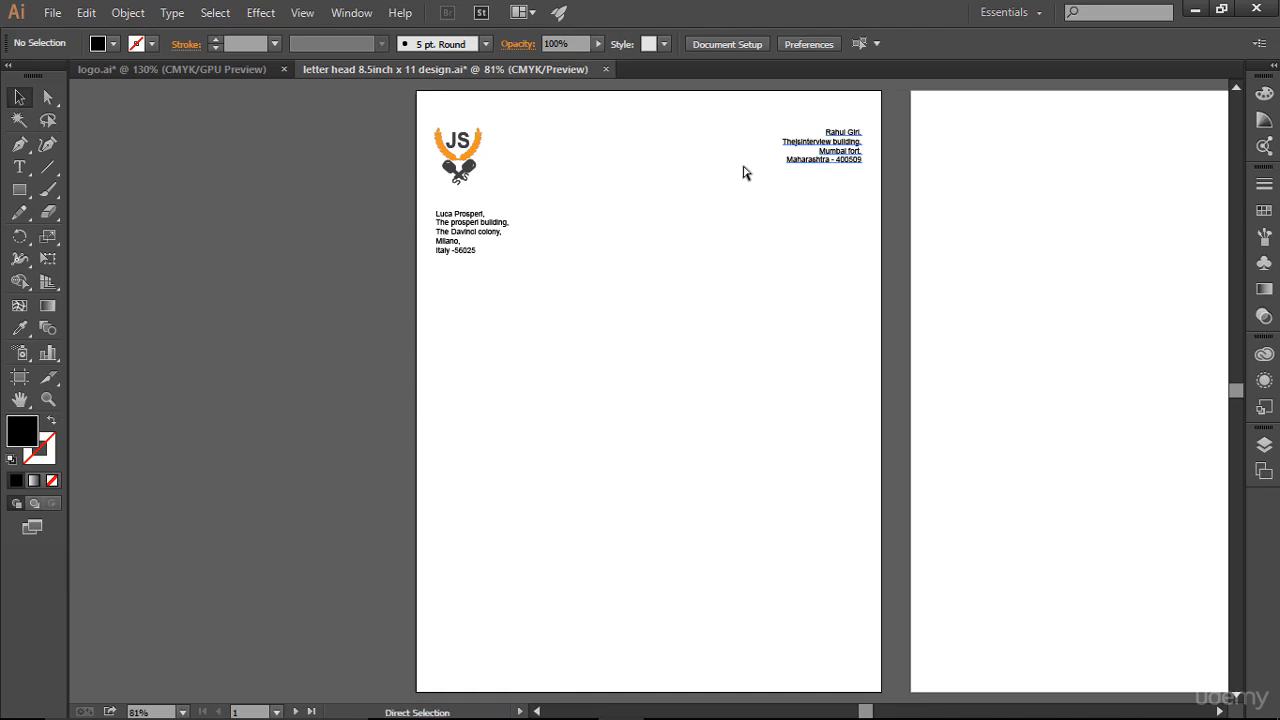
Show the guides and set the font size of the whole sender address block to 12 pt.
key(ctrl+space)
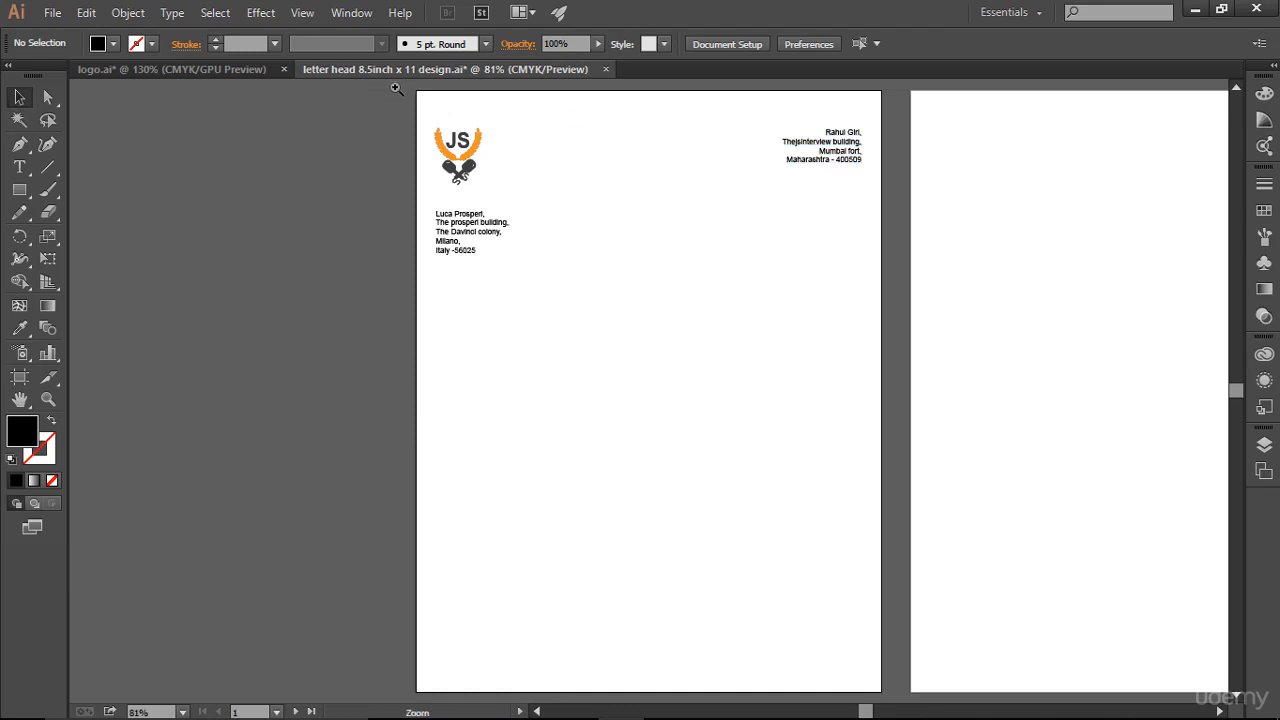
drag(406, 90, 906, 340)
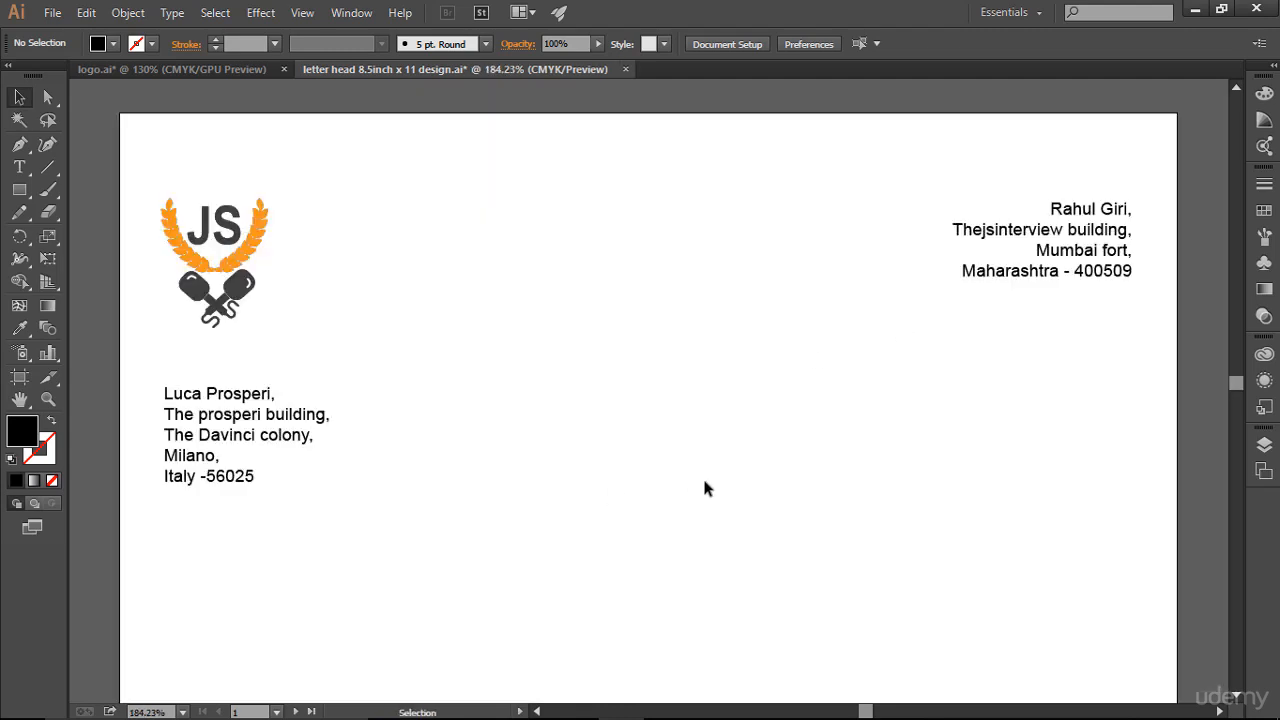
key(ctrl+semicolon)
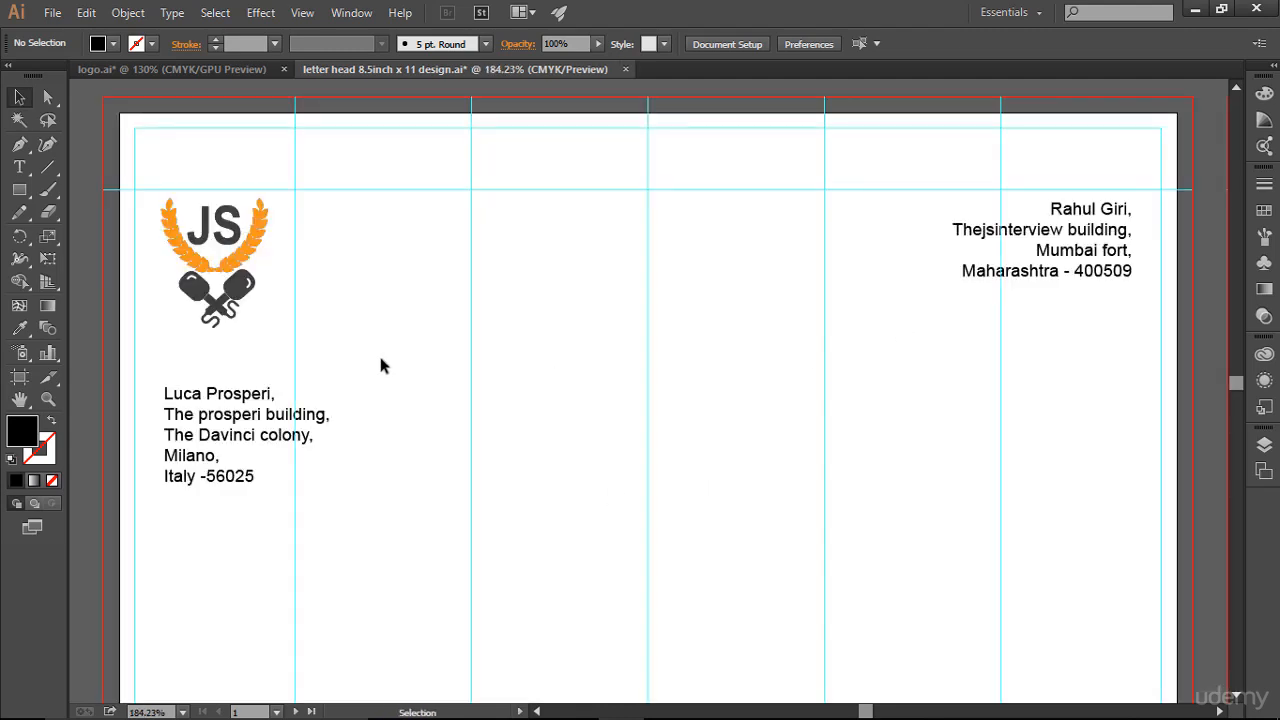
click(19, 167)
click(1100, 248)
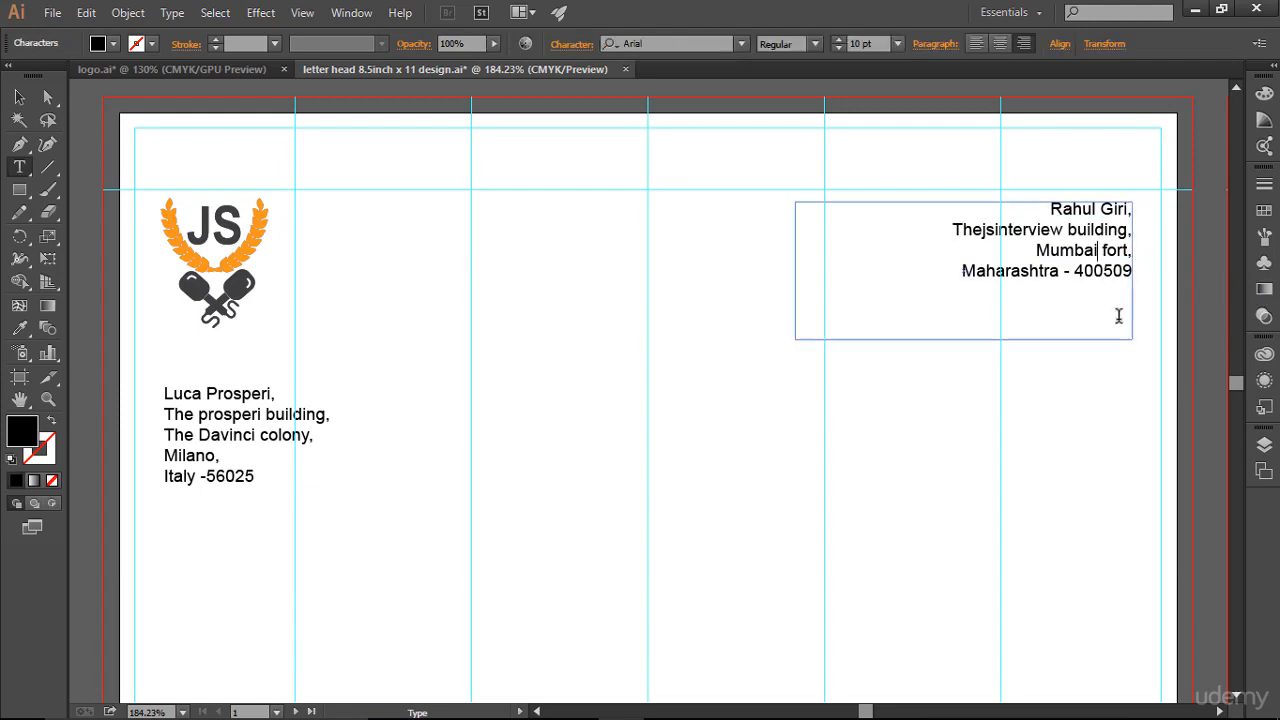
key(ctrl+a)
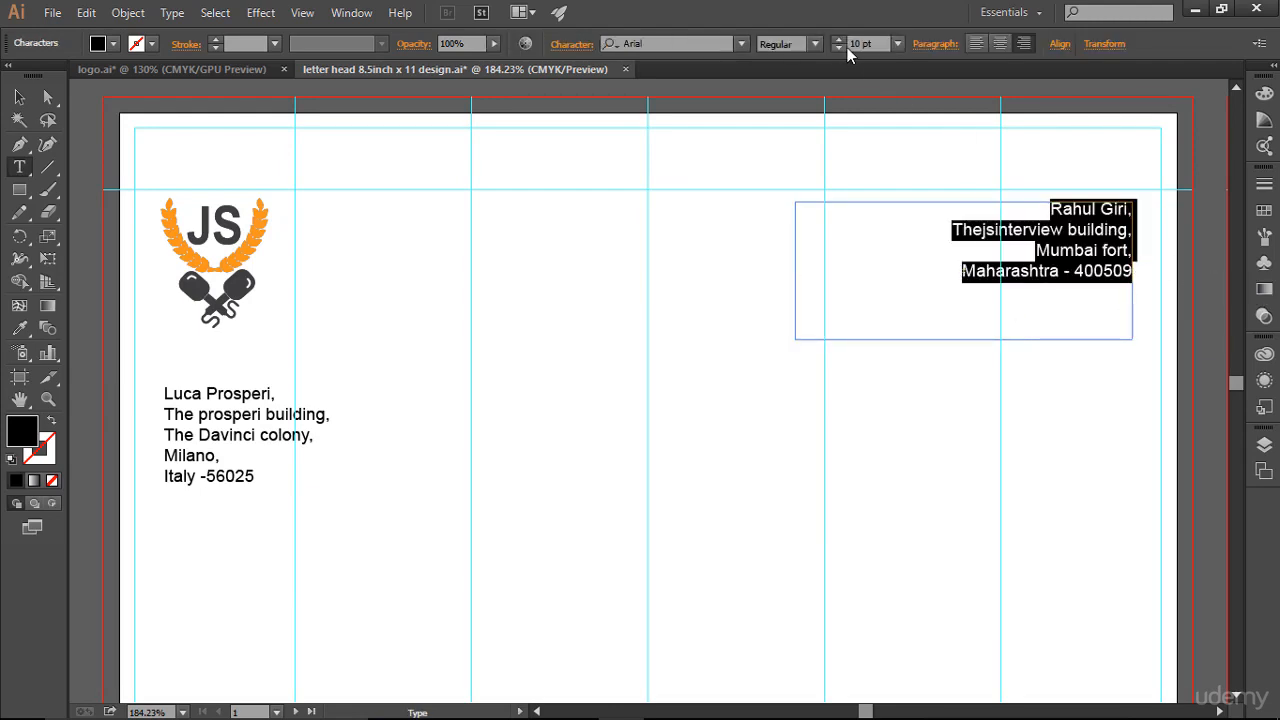
click(841, 48)
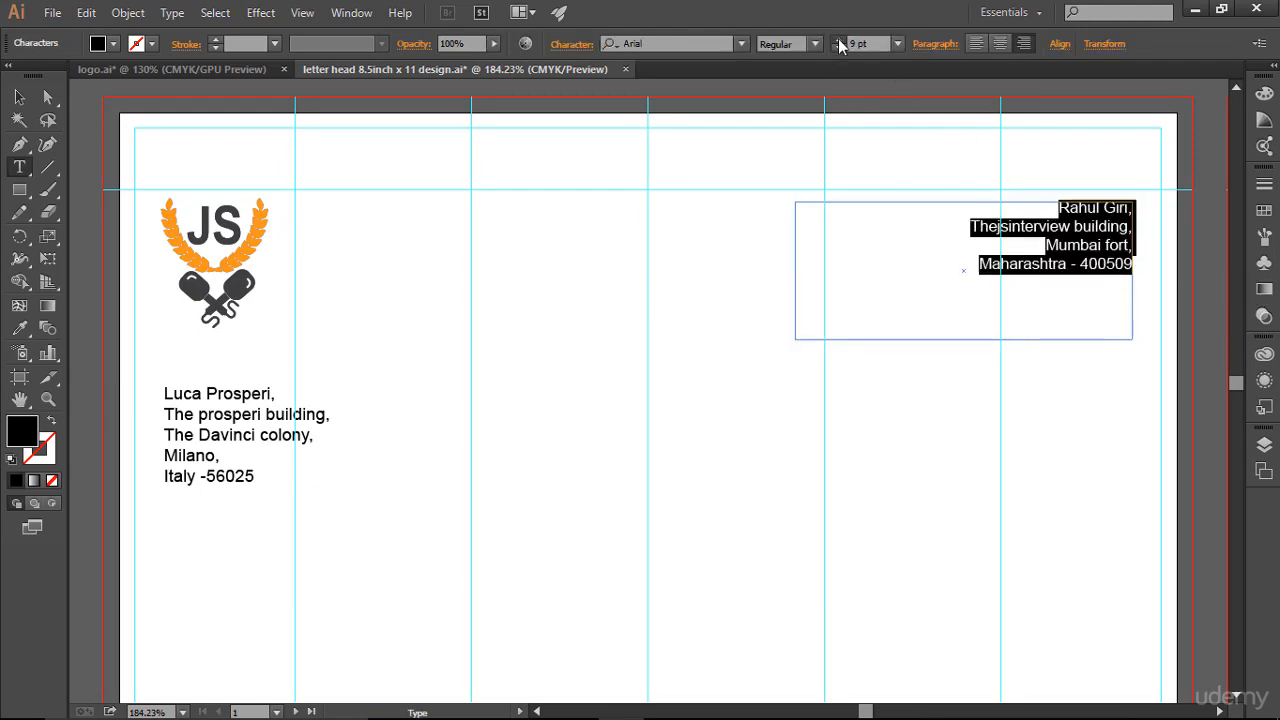
click(839, 41)
click(839, 41)
click(839, 41)
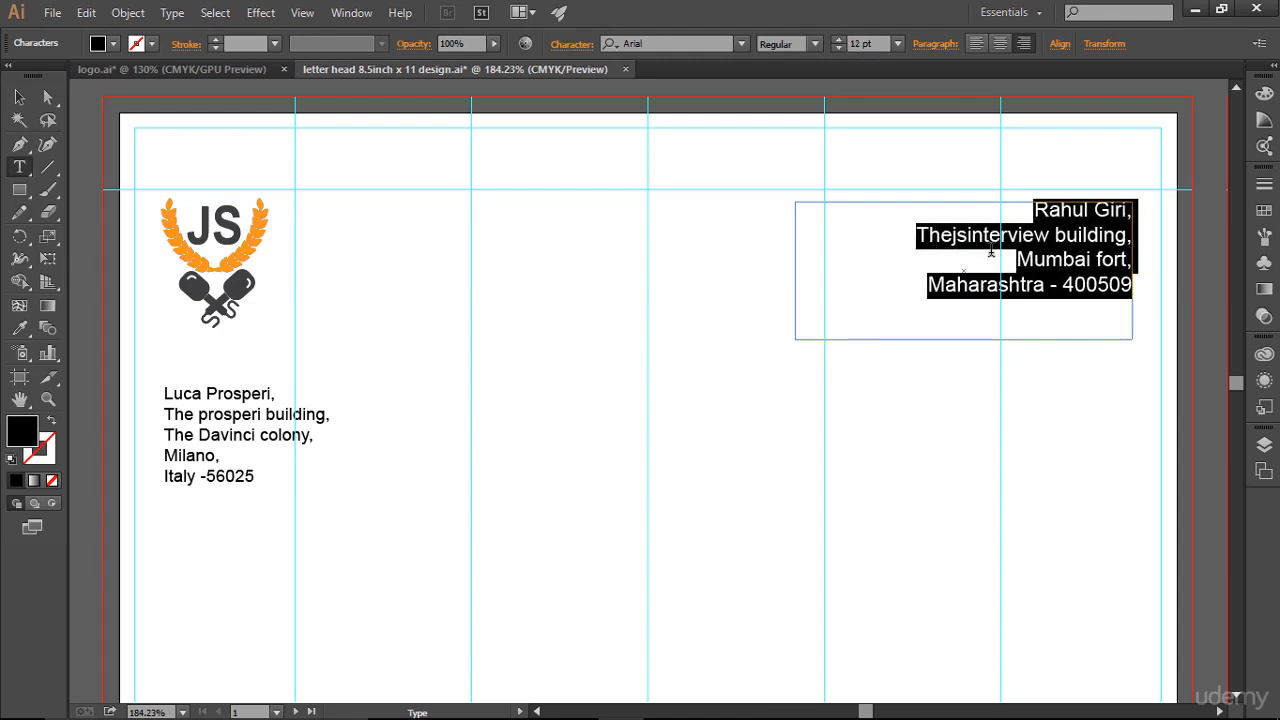
click(981, 252)
Set the font size of the whole recipient address block to 12 pt.
click(260, 420)
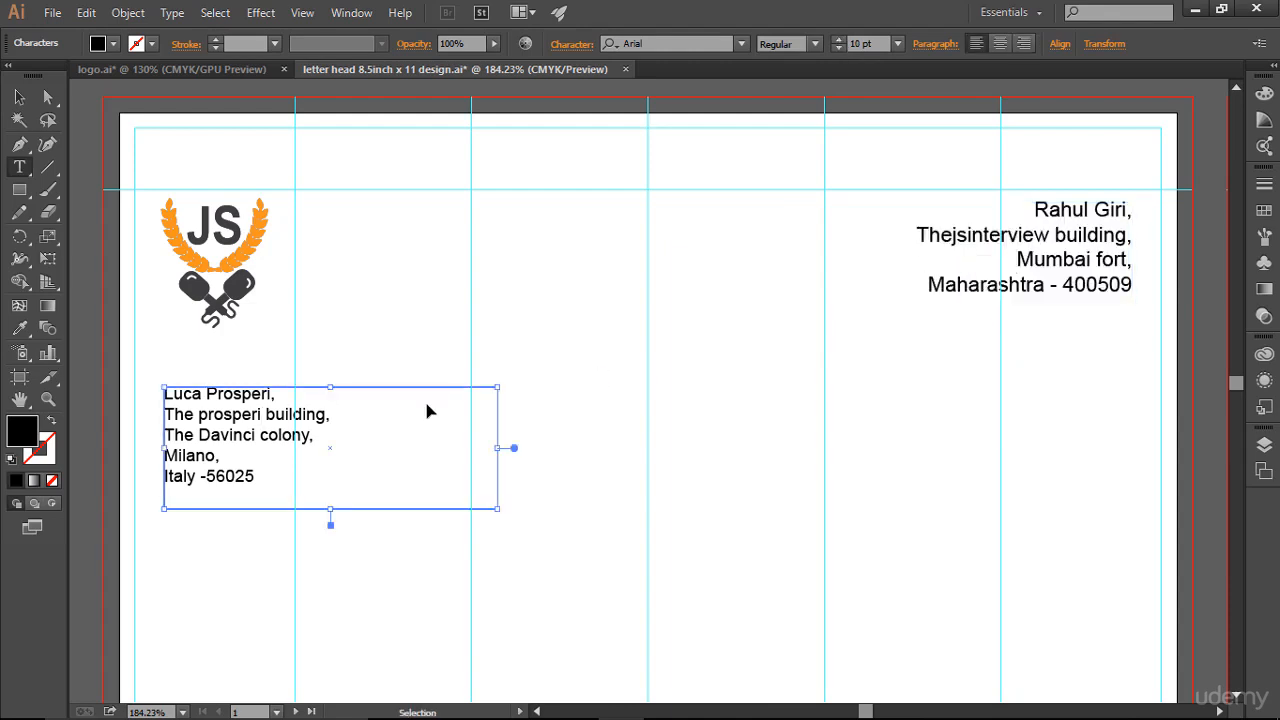
key(ctrl+a)
click(838, 42)
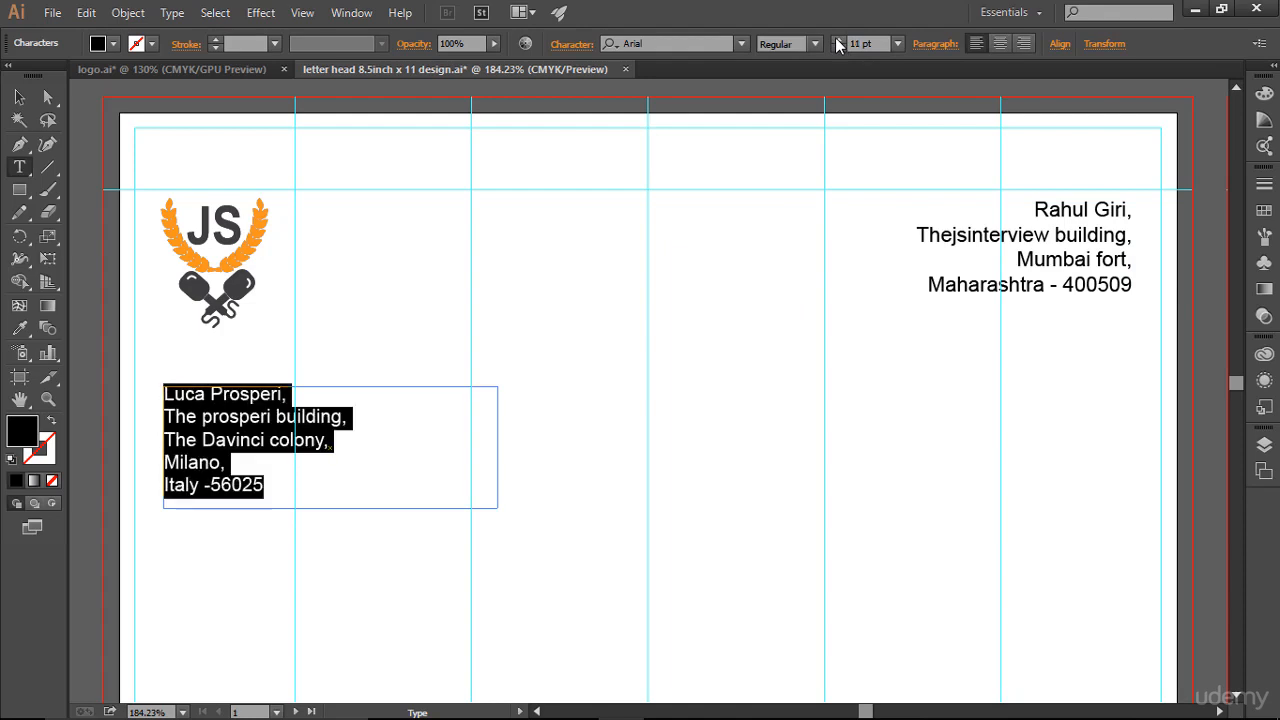
click(838, 42)
click(465, 413)
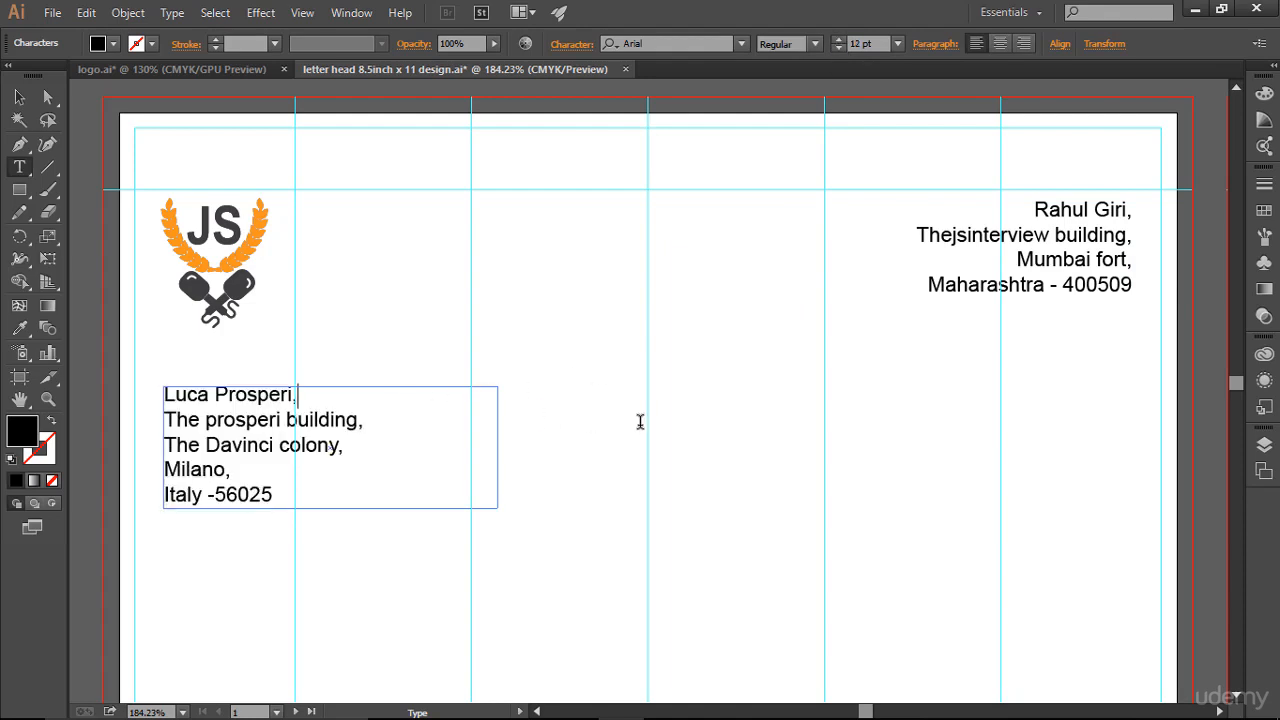
With the sender address text selected, delete all unused swatches from the document.
click(1072, 260)
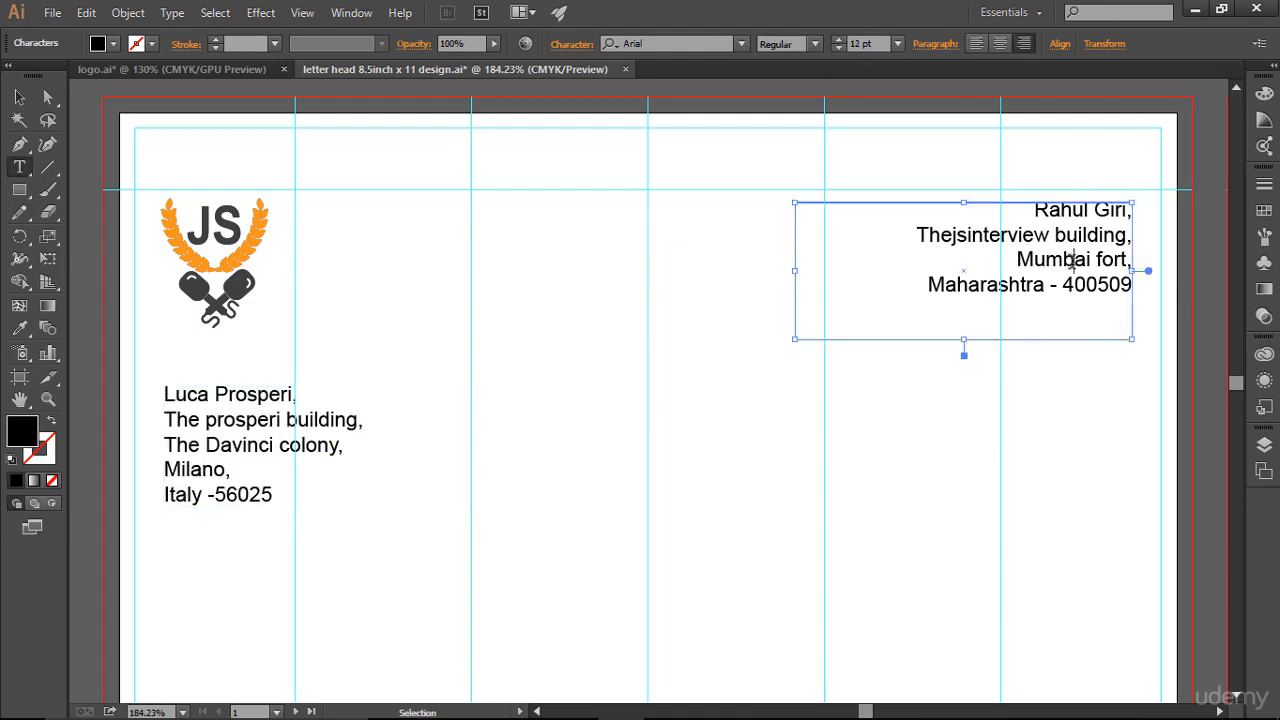
key(ctrl+a)
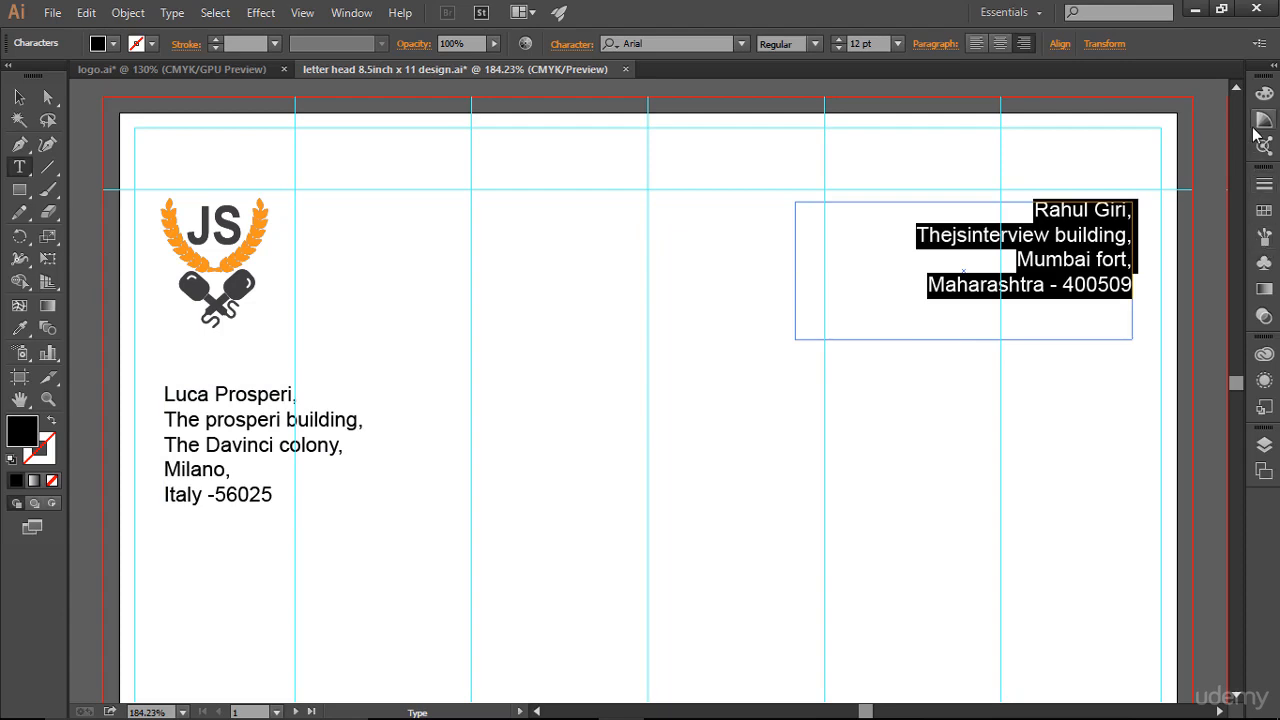
click(1263, 120)
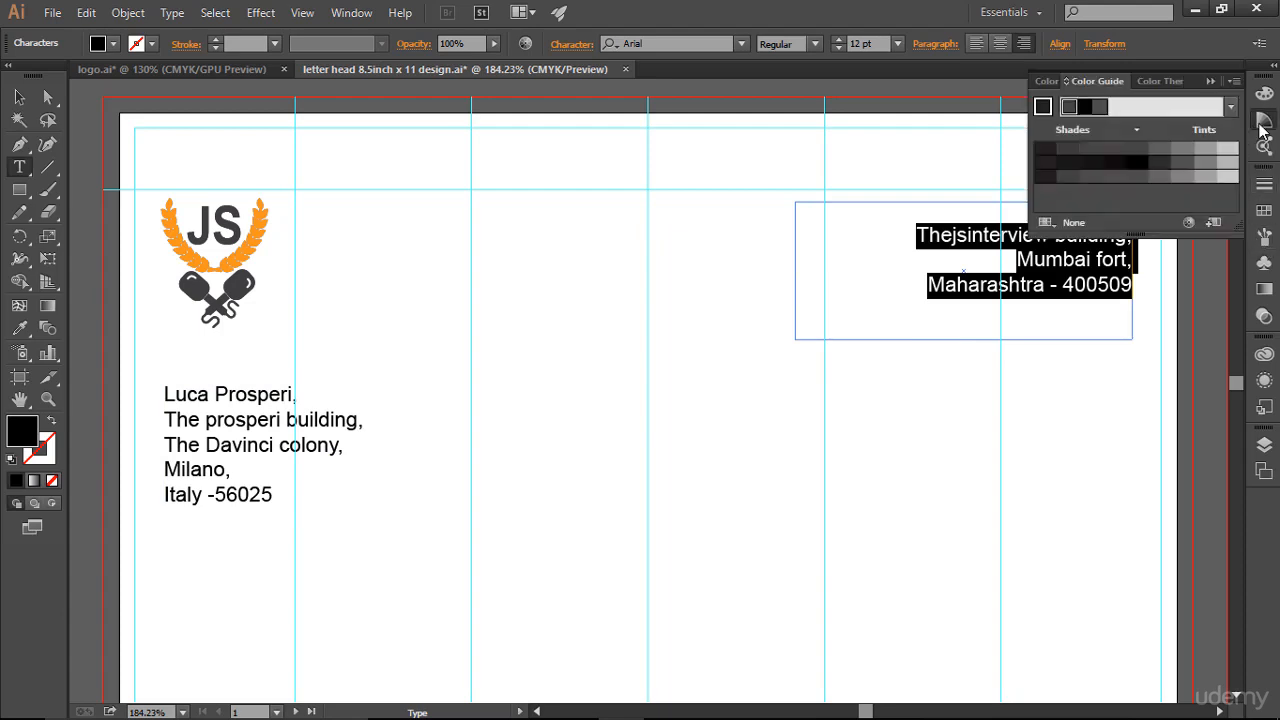
click(1264, 210)
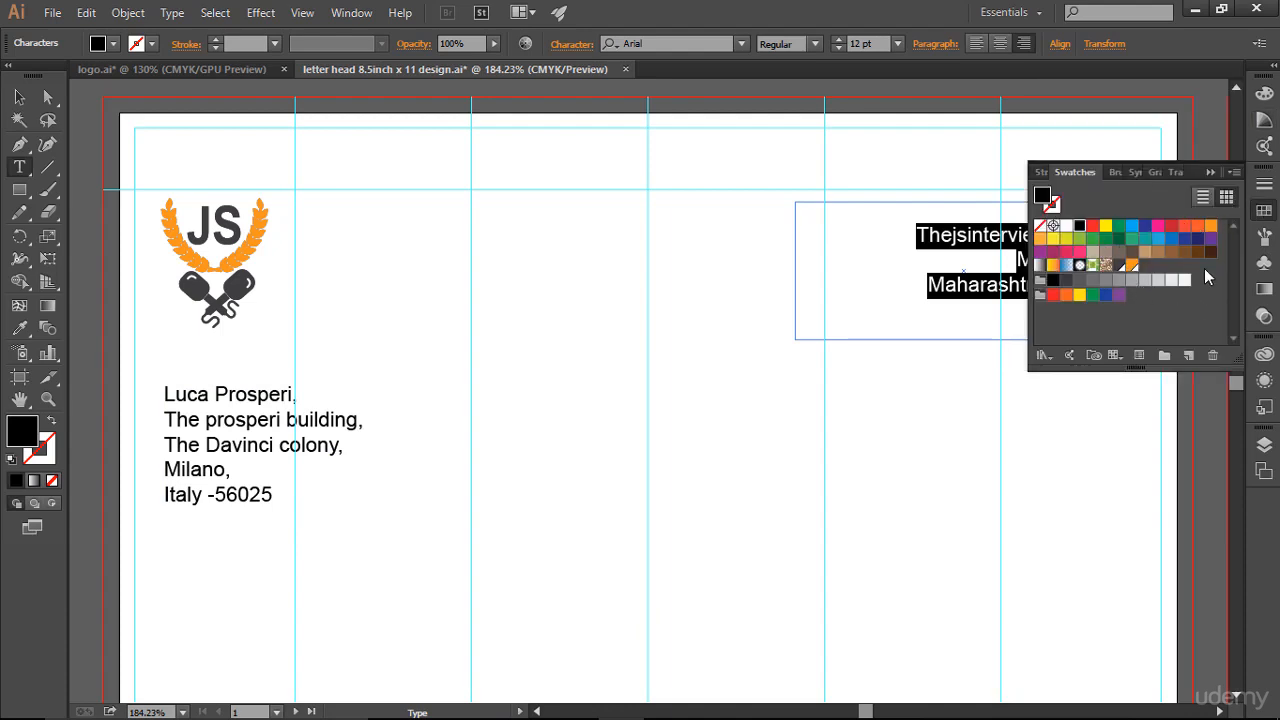
click(1233, 172)
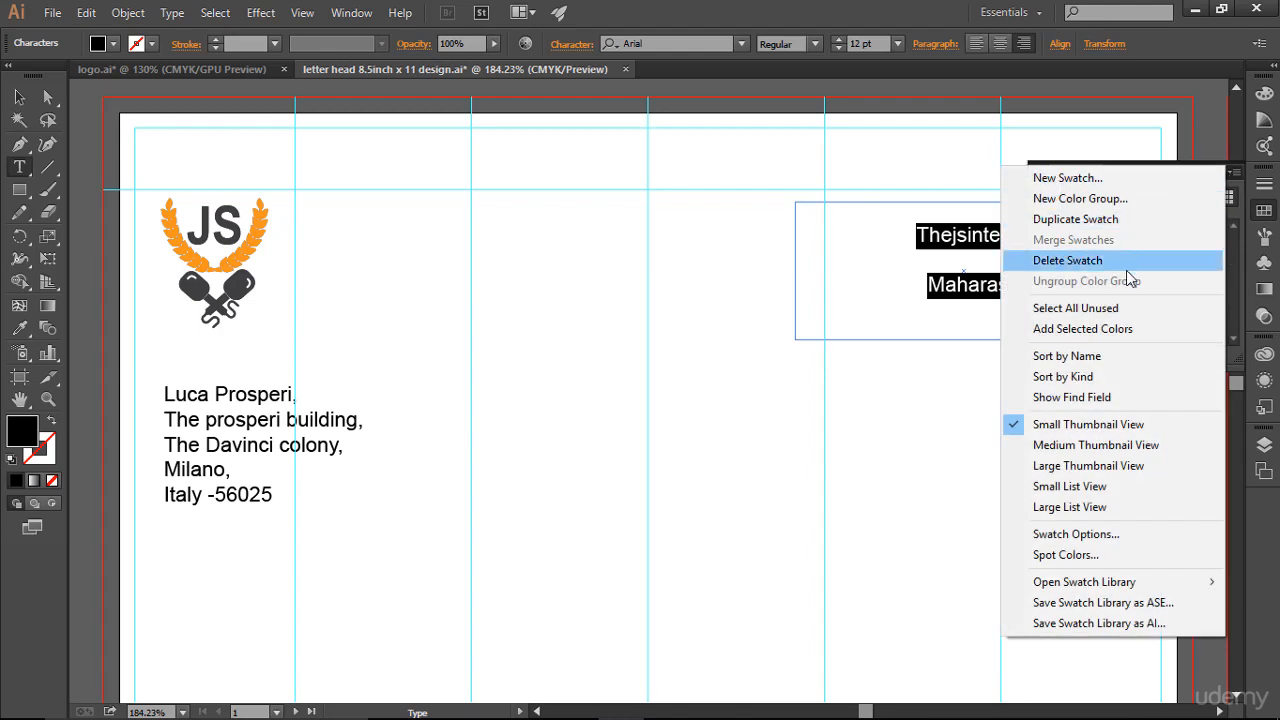
click(1130, 308)
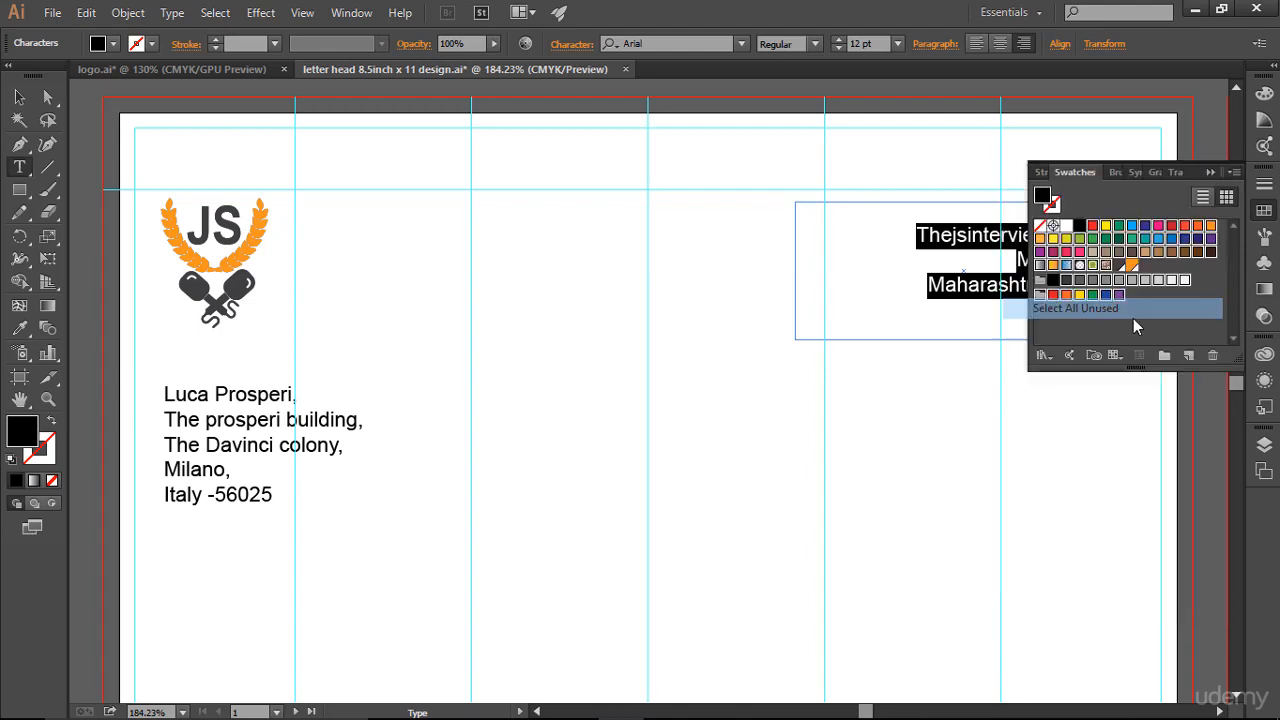
click(1210, 358)
click(612, 393)
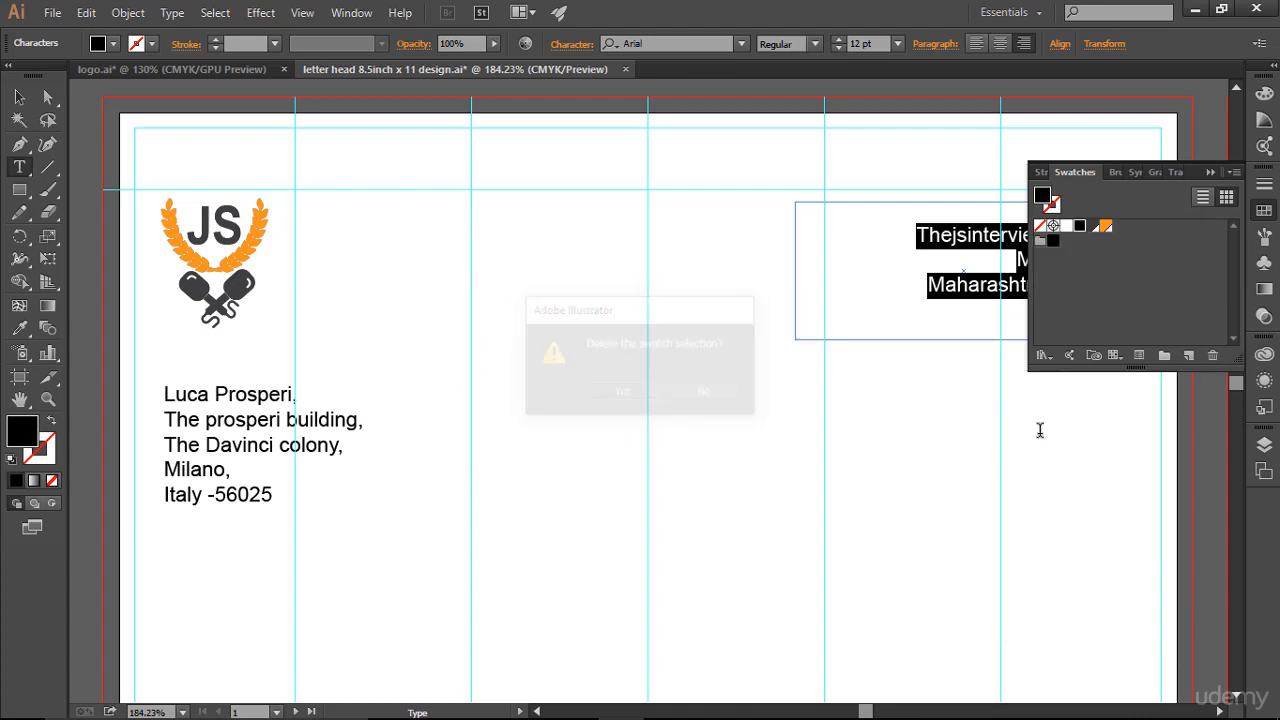
Try the dark grey swatch as the fill of the sender address text, and return the text to black.
click(1093, 227)
click(1211, 172)
key(Escape)
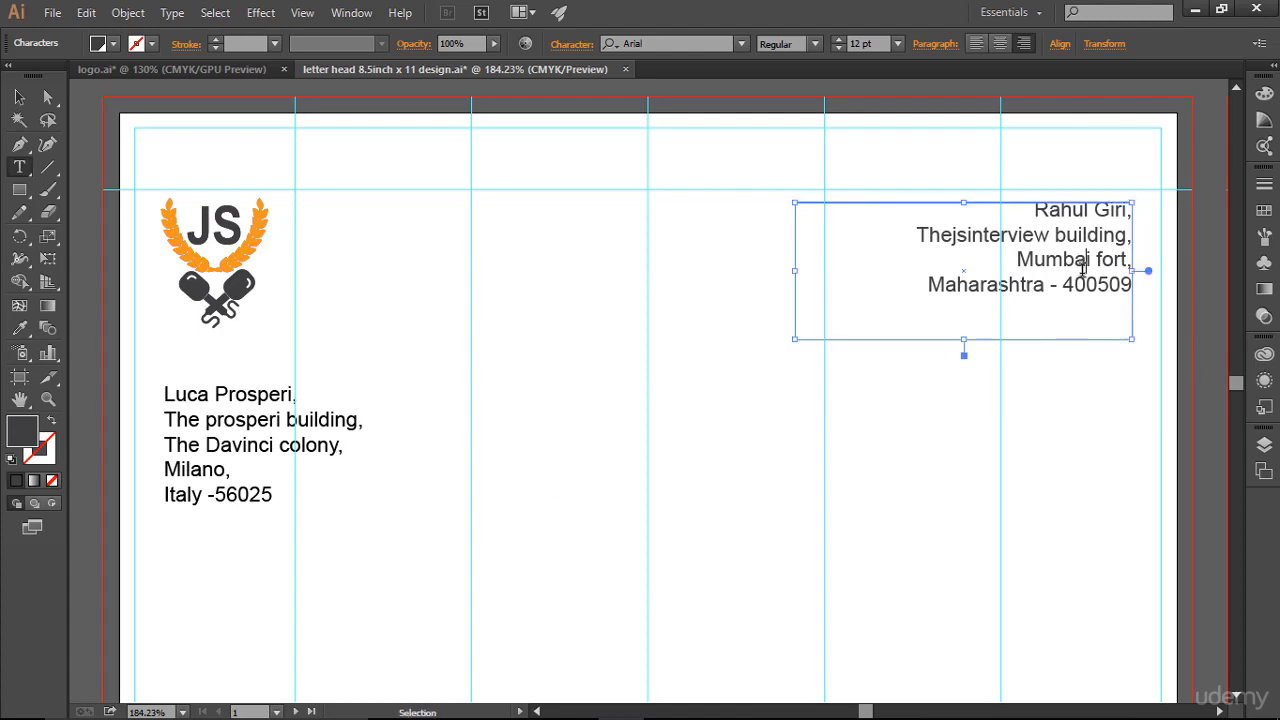
key(ctrl+a)
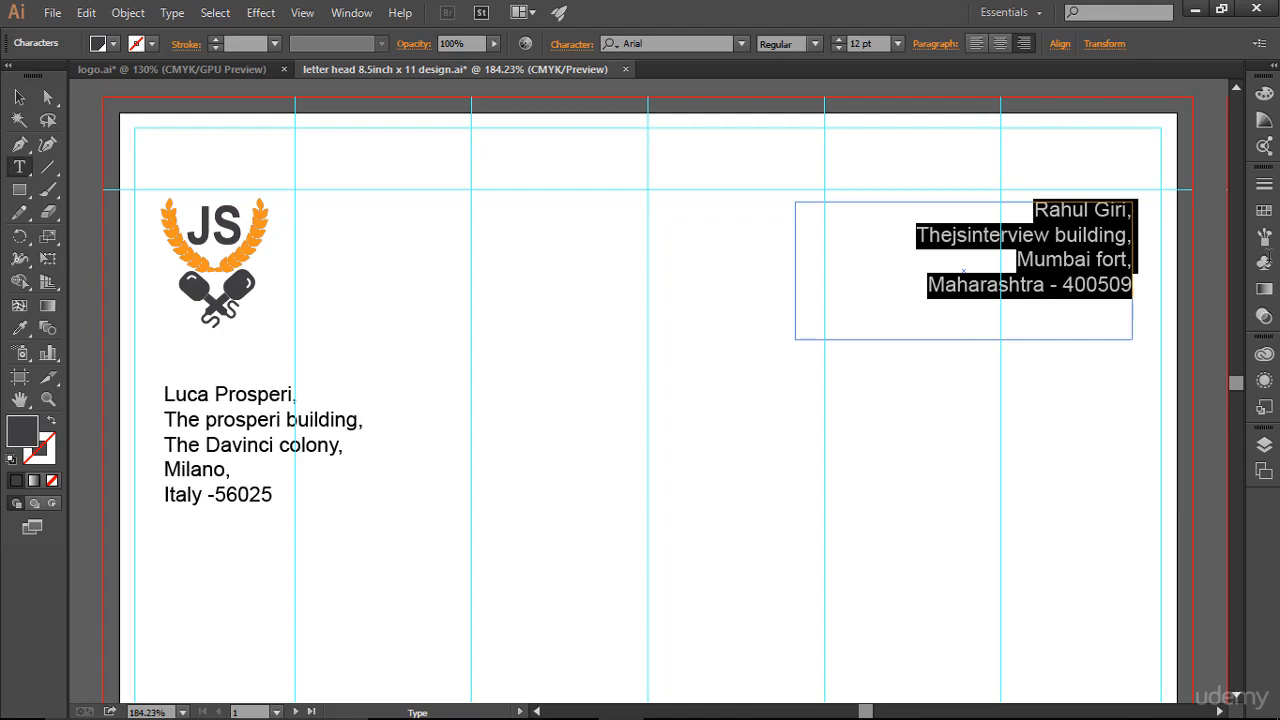
click(1264, 210)
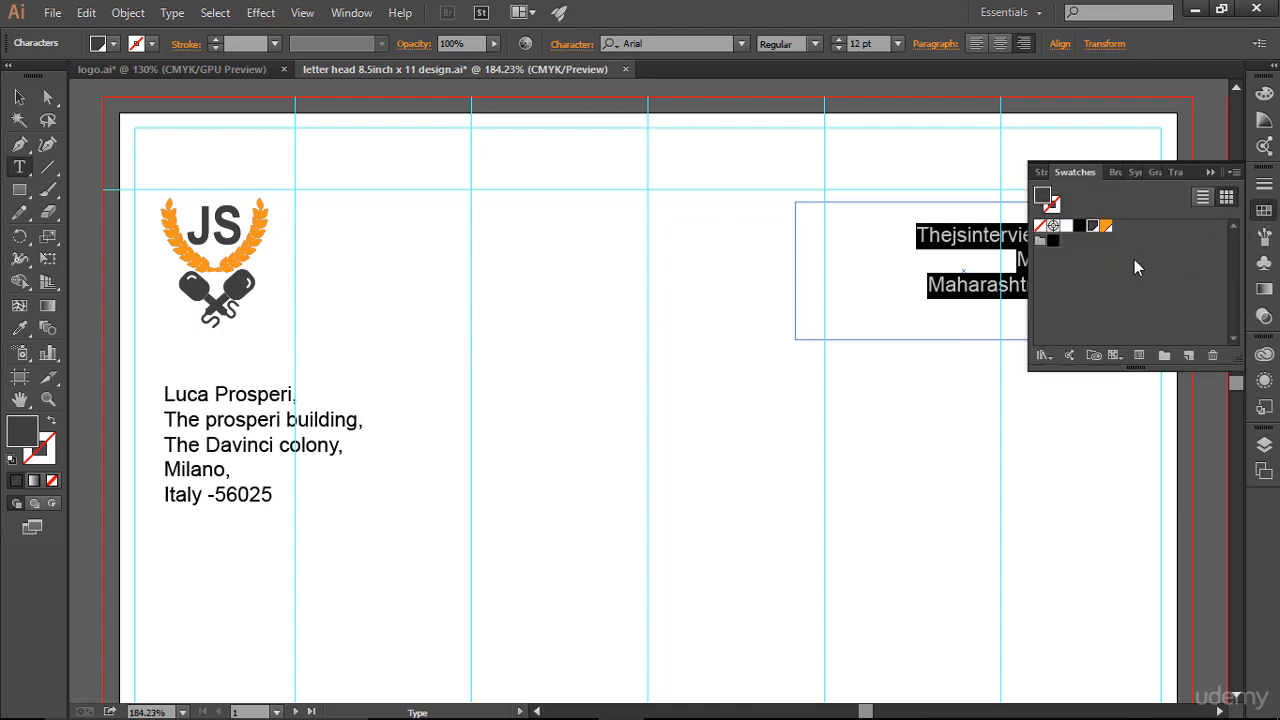
click(1053, 240)
click(1209, 173)
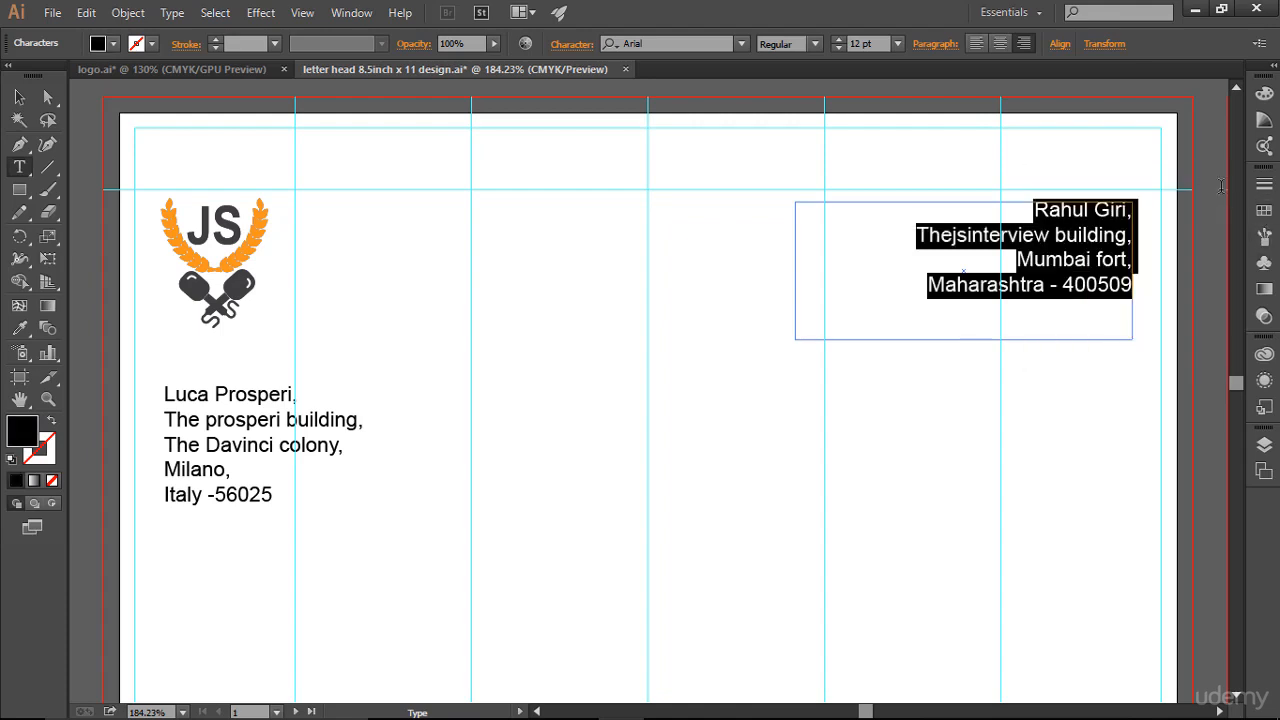
Set the fill color of the sender address text to #222222.
double_click(28, 438)
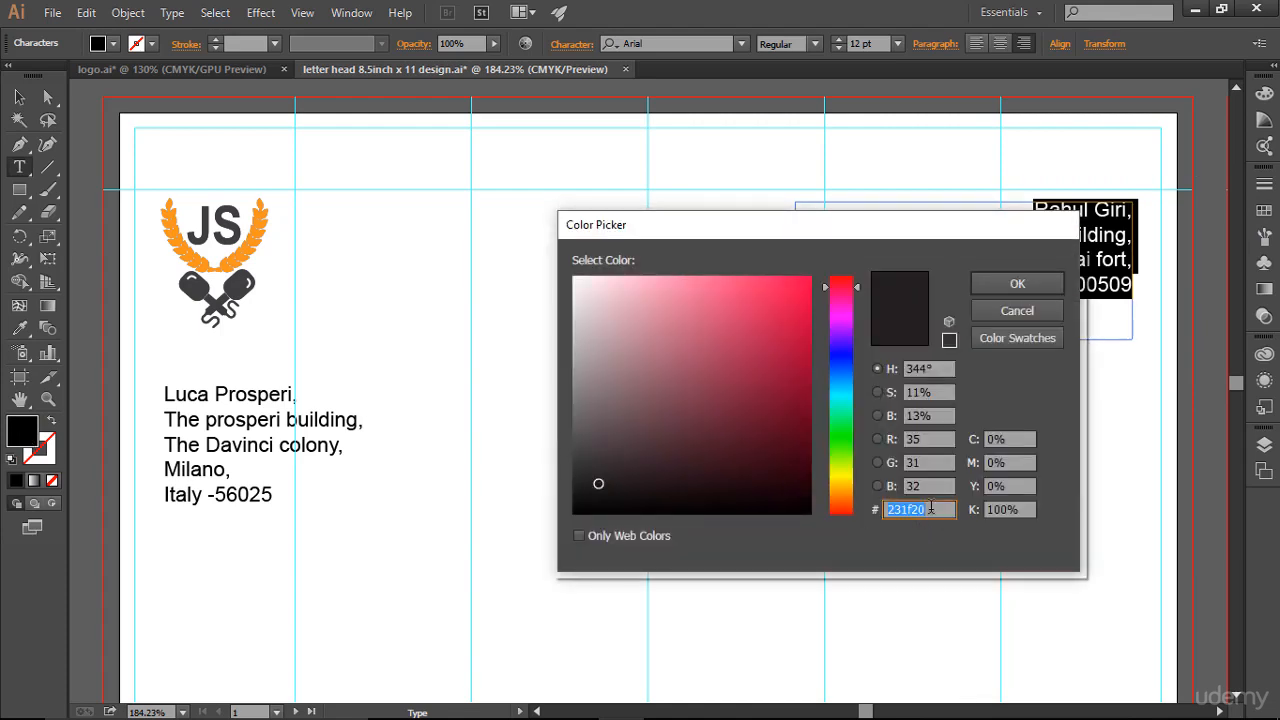
text(222222)
drag(932, 510, 886, 511)
click(1018, 284)
click(1086, 428)
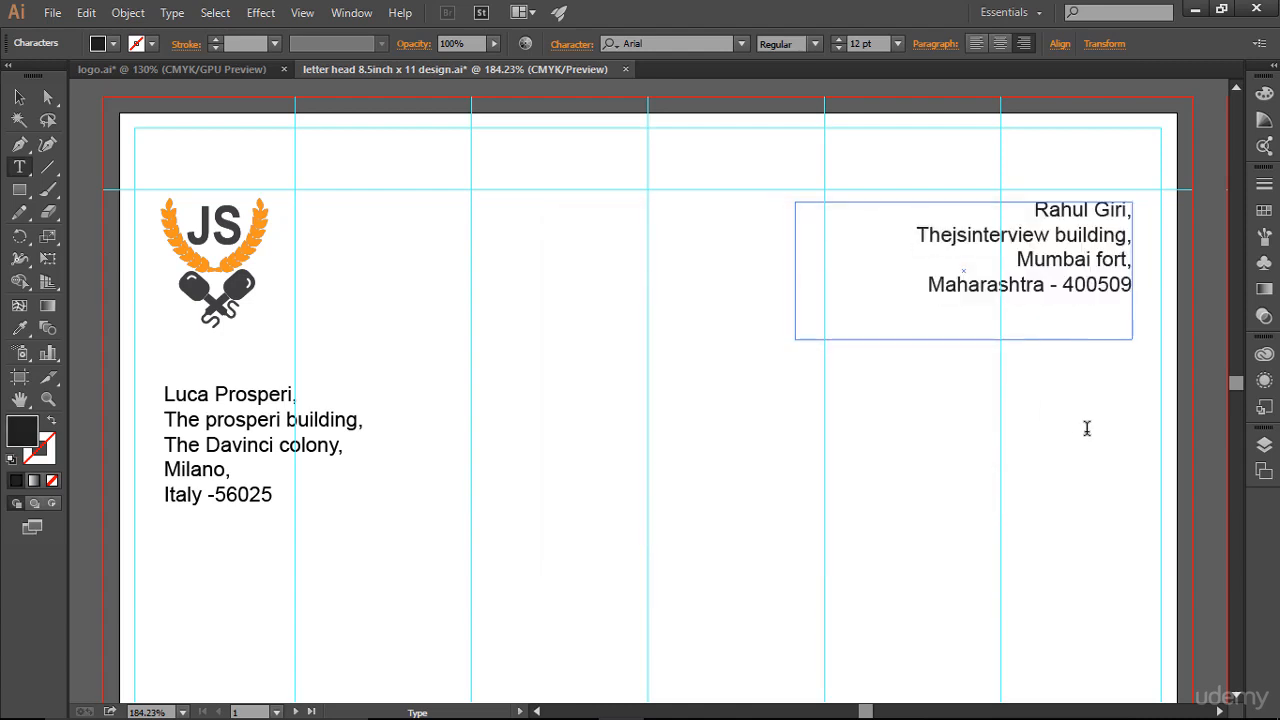
Set the fill color of the whole recipient address text to #222222.
click(269, 444)
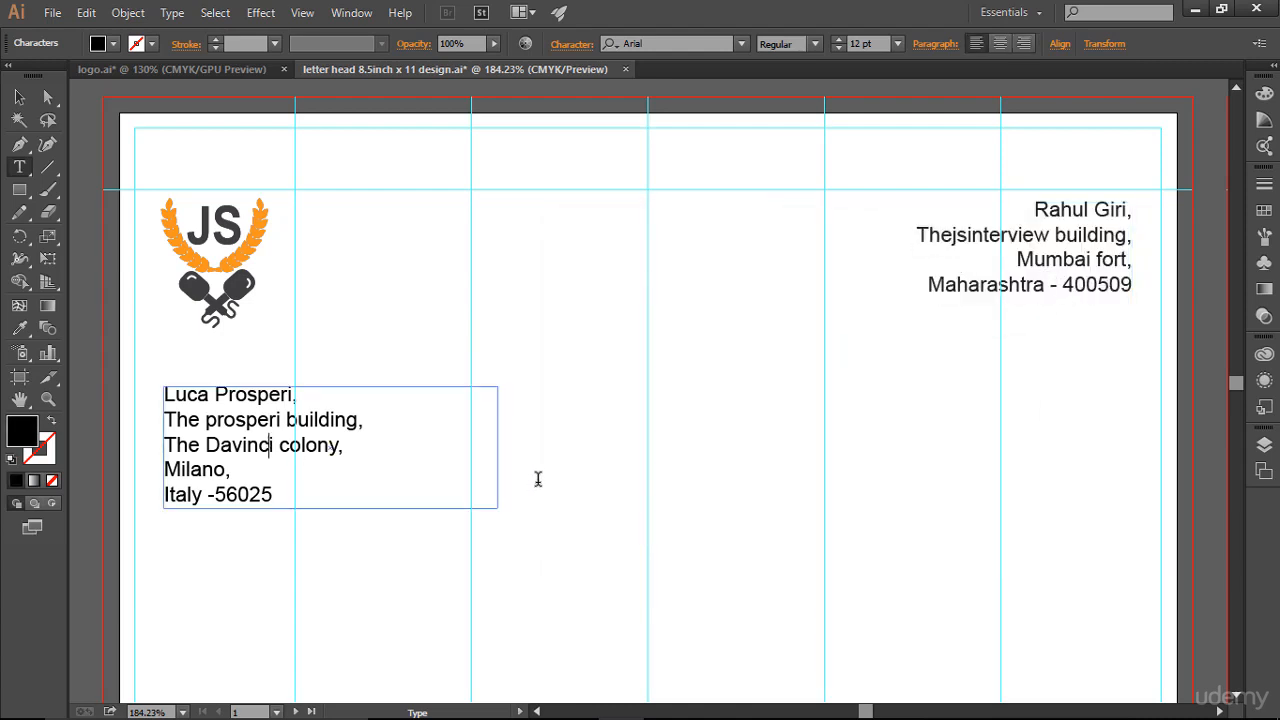
key(ctrl+a)
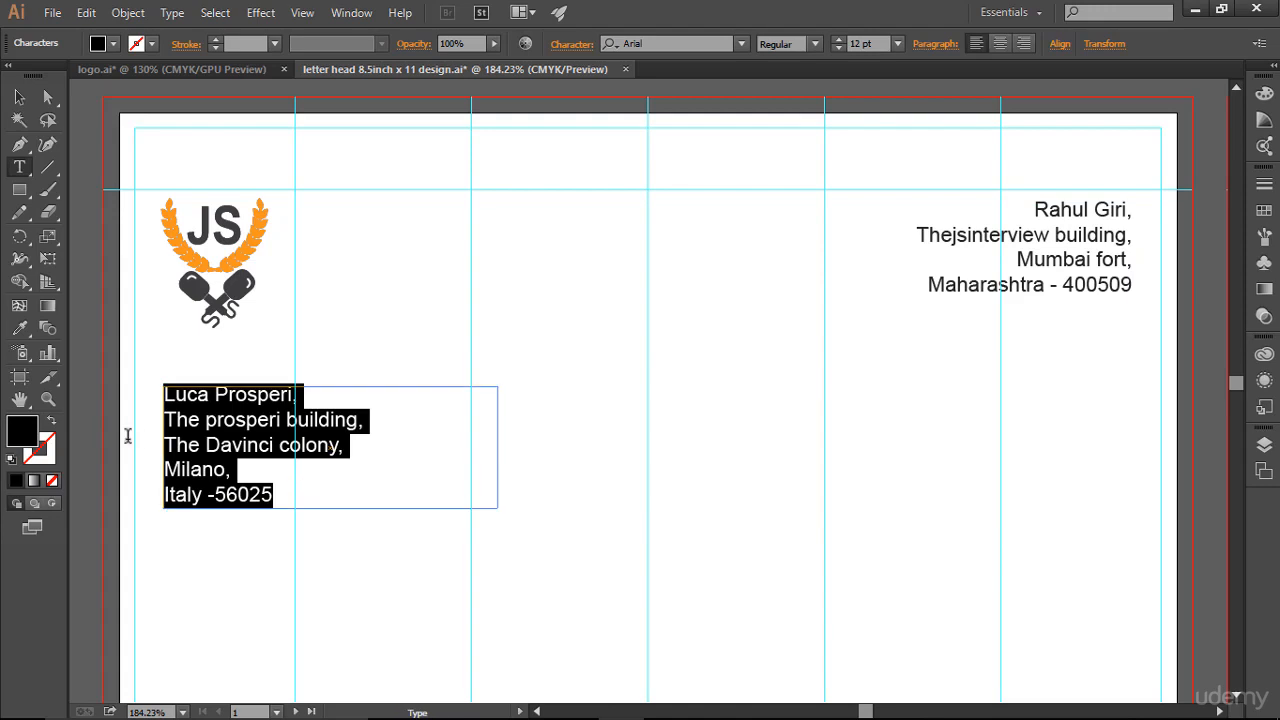
double_click(35, 430)
text(222222)
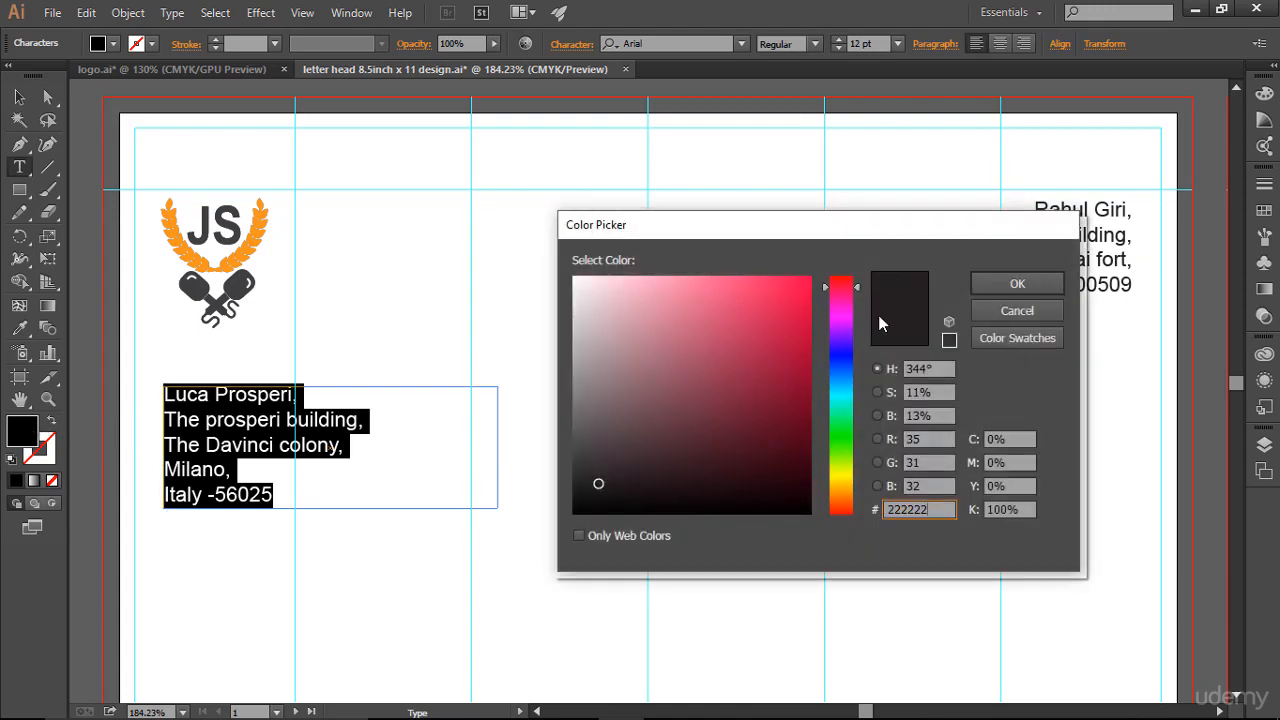
click(1010, 284)
key(Escape)
Hide the guides, deselect everything and examine the logo, both address blocks and the empty body area of the letterhead.
scroll(748, 530, down, 2)
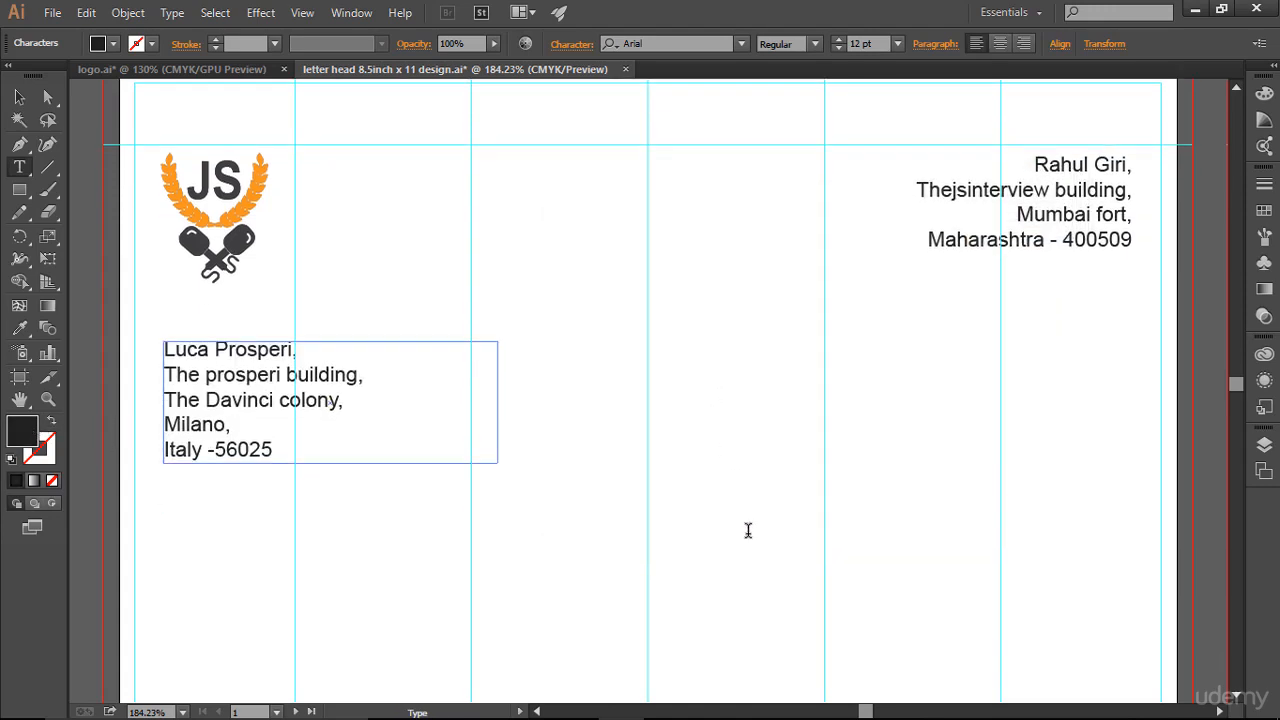
scroll(748, 530, up, 1)
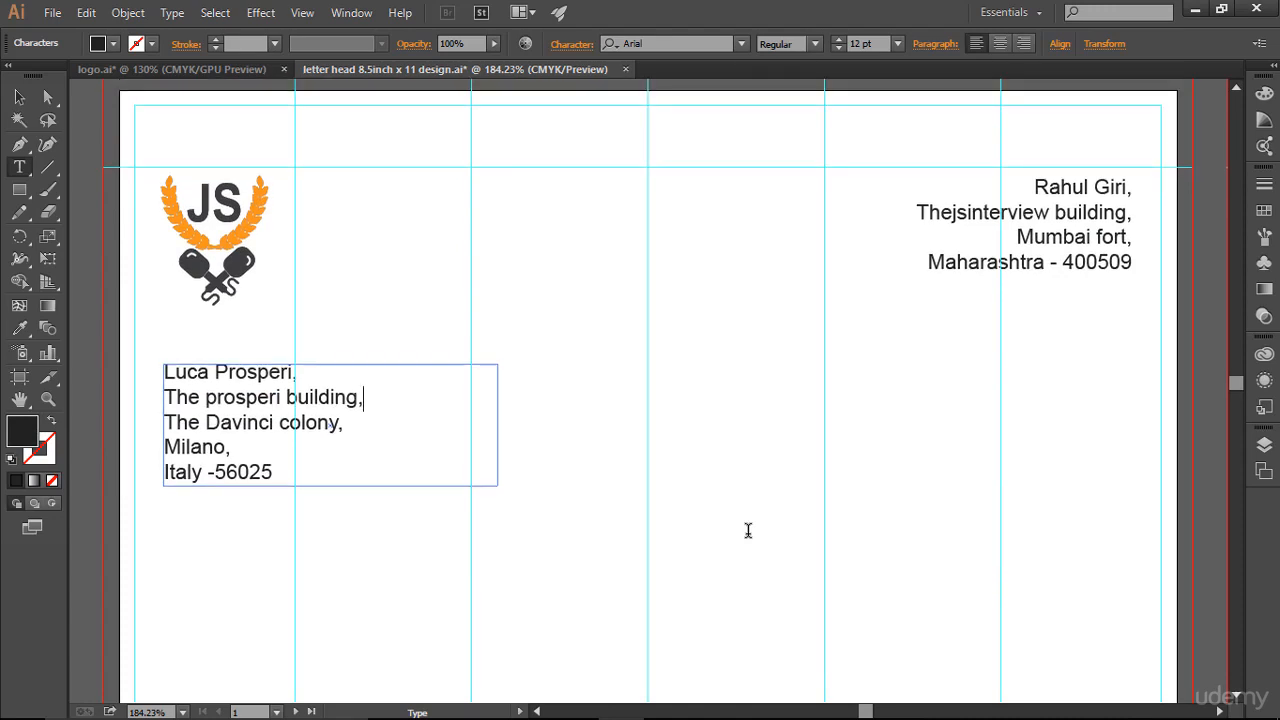
key(Escape)
key(ctrl+semicolon)
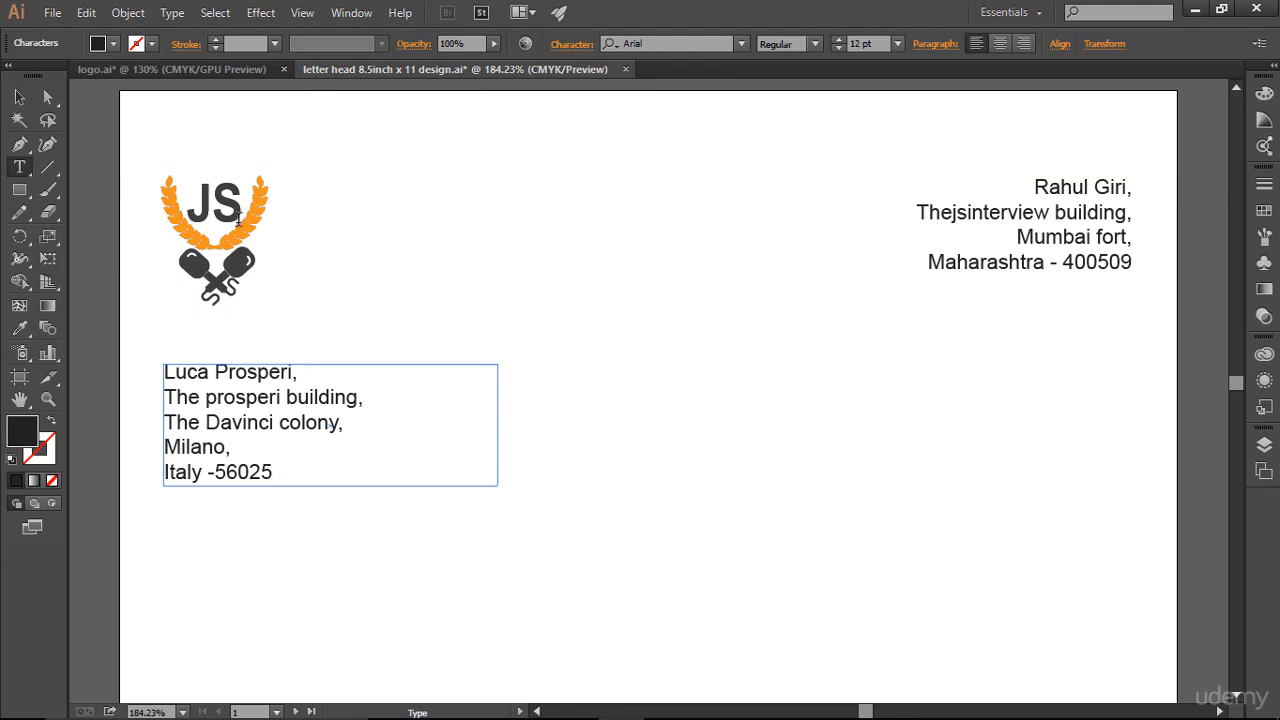
key(Escape)
click(840, 428)
scroll(840, 428, down, 3)
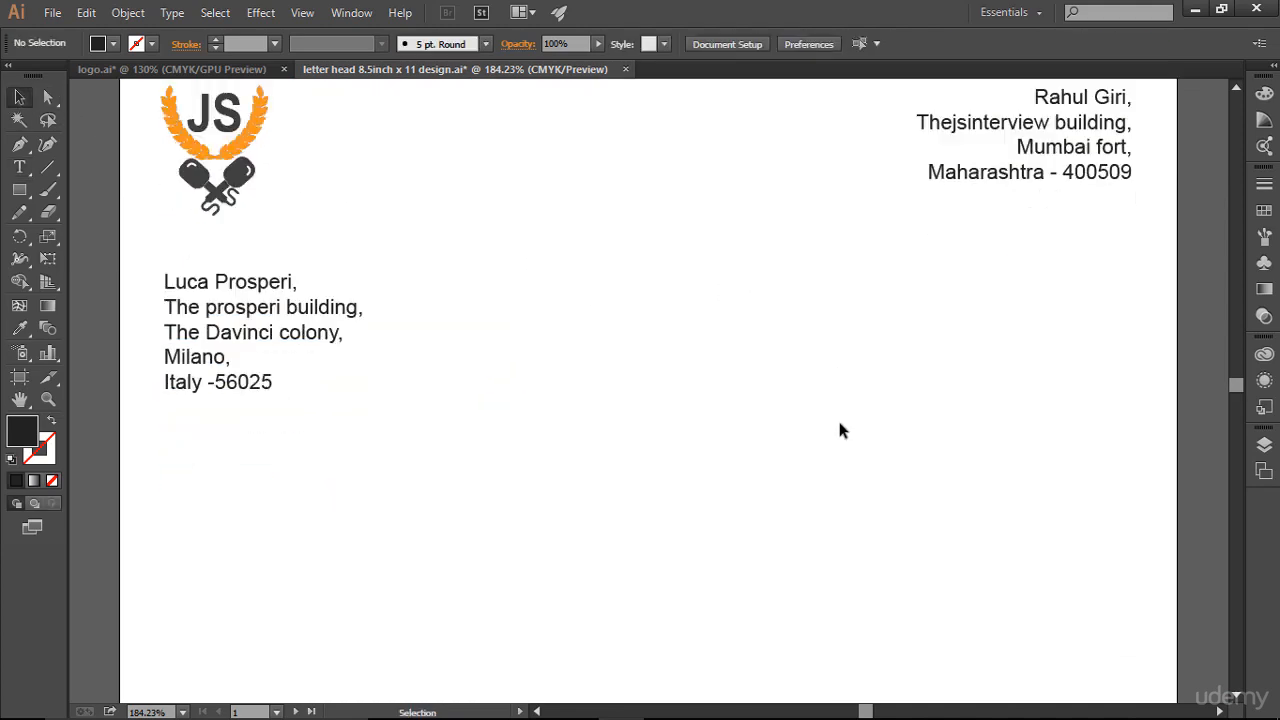
scroll(840, 428, up, 3)
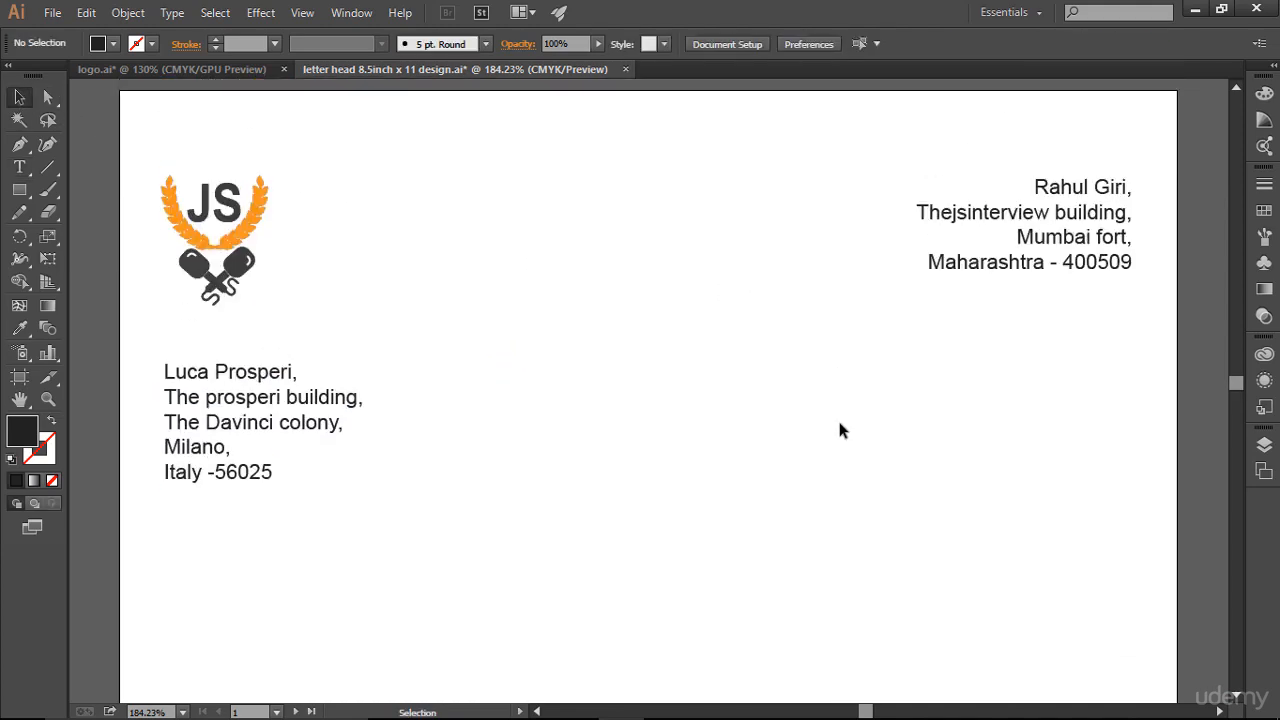
scroll(840, 430, down, 3)
scroll(840, 430, down, 3)
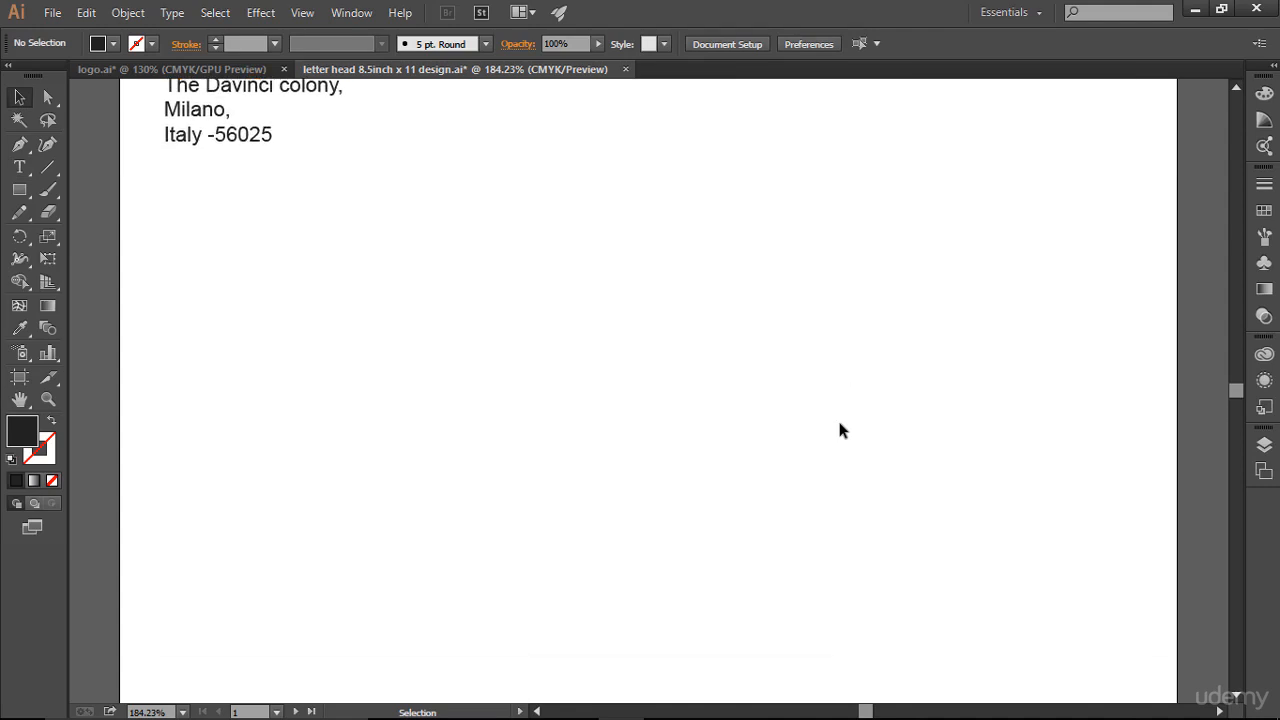
scroll(840, 430, up, 2)
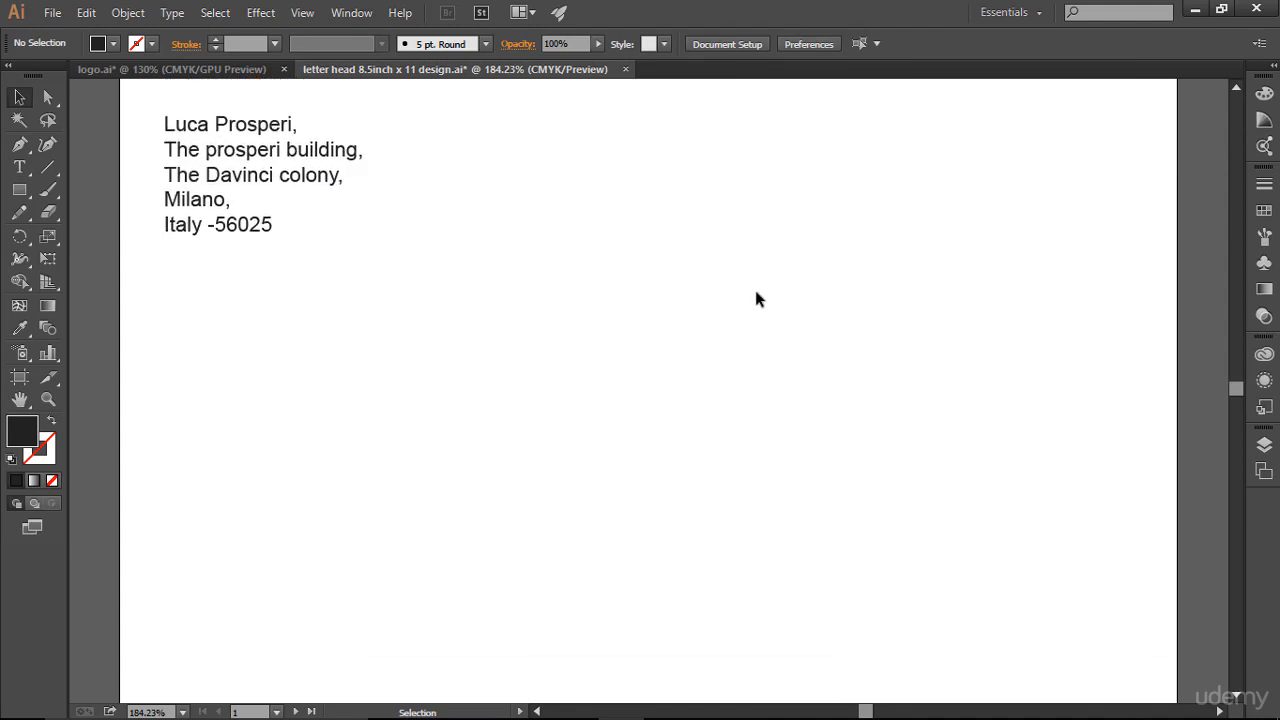
Show the layout guides again around the recipient address.
scroll(756, 298, up, 2)
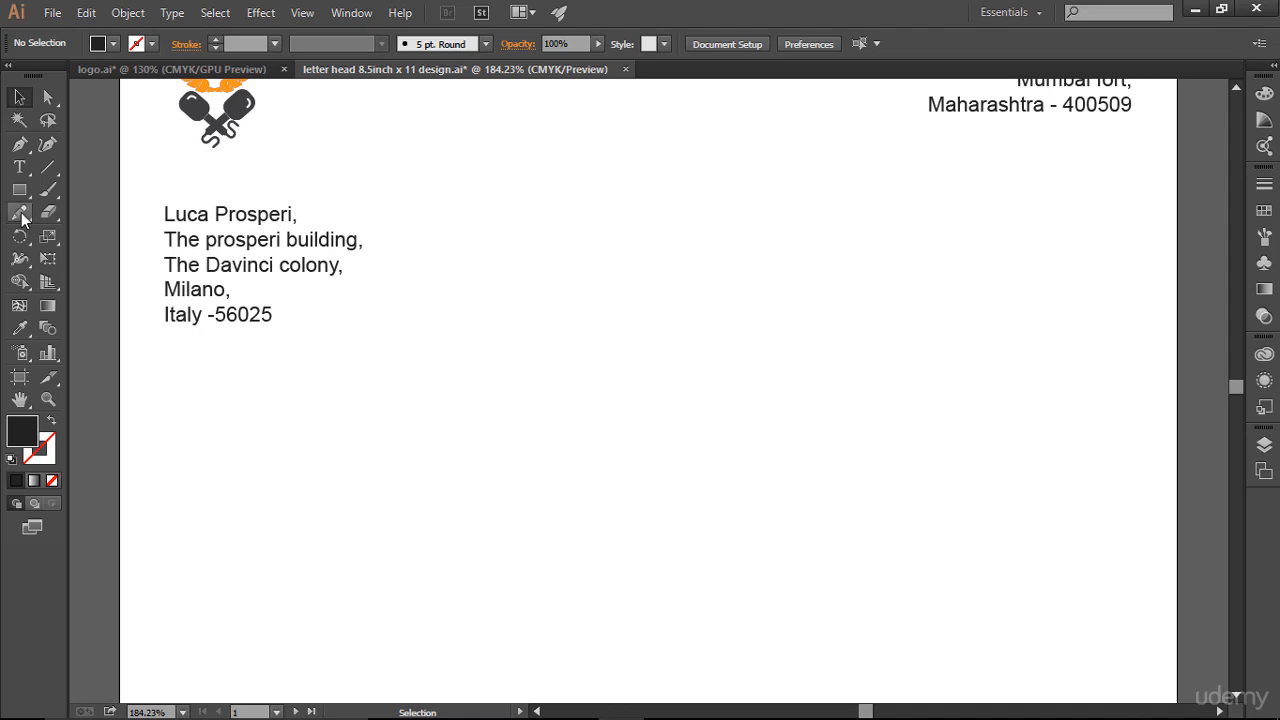
click(20, 168)
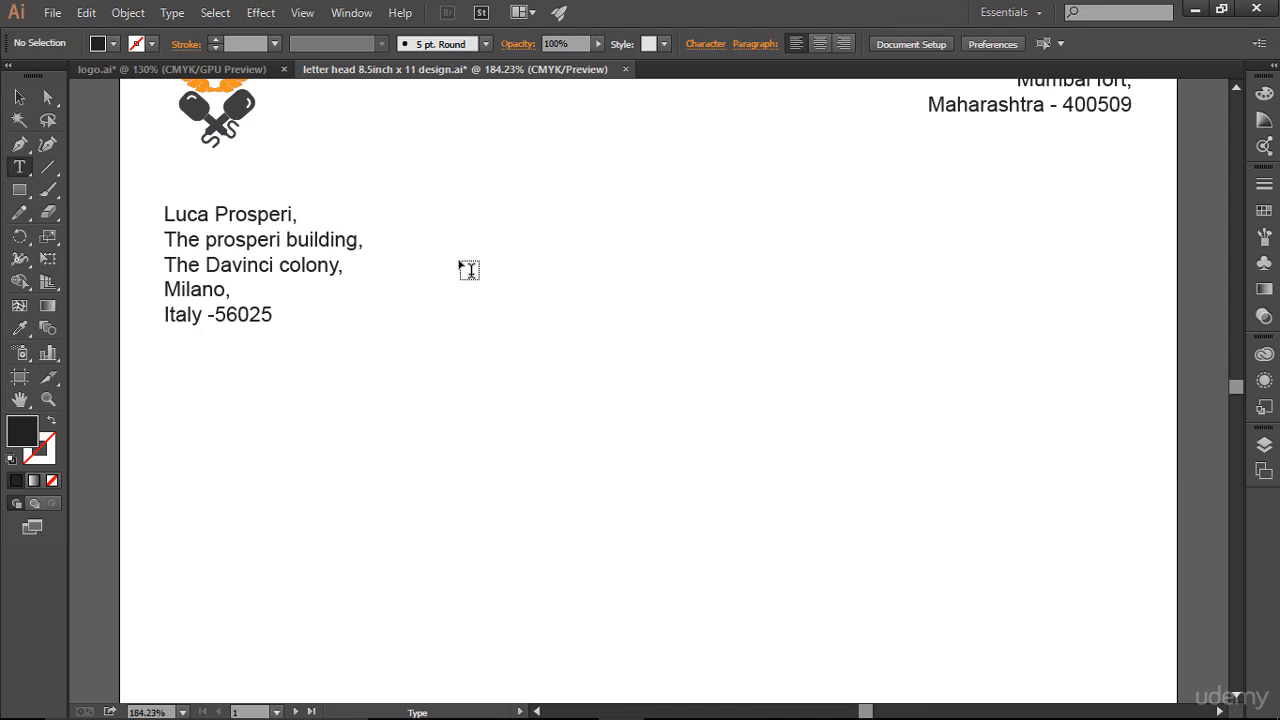
key(ctrl+semicolon)
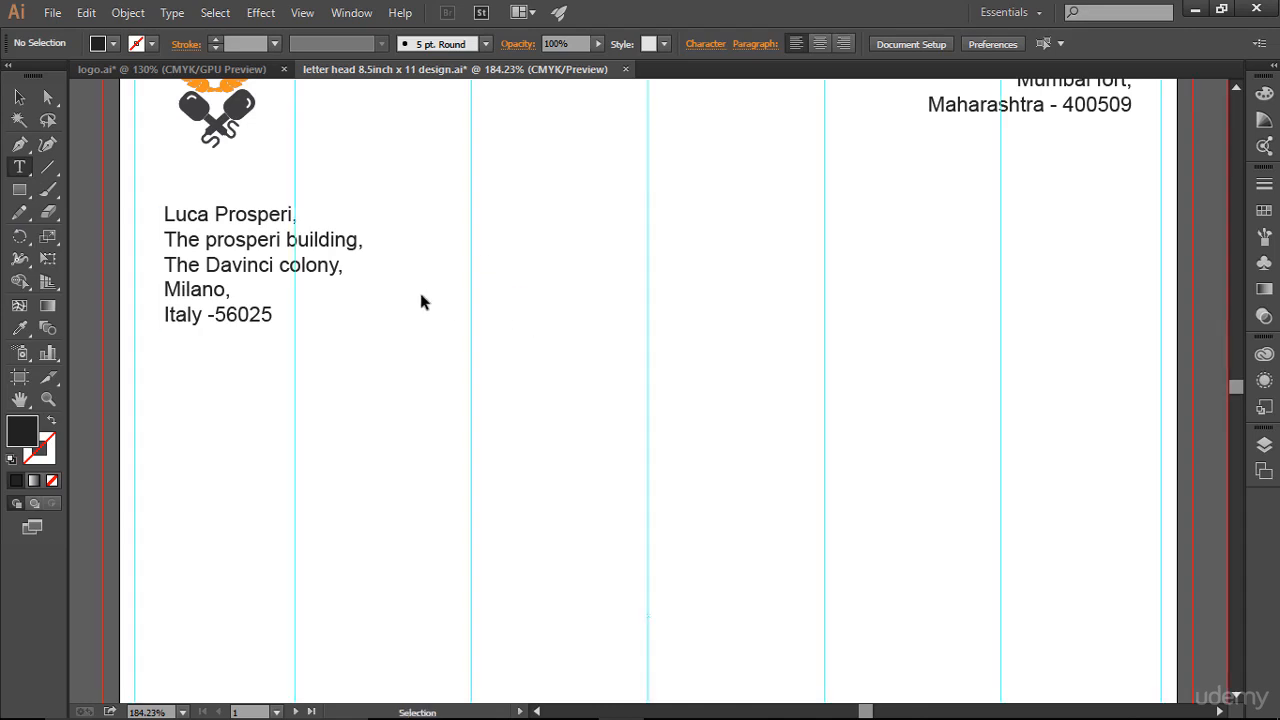
click(180, 241)
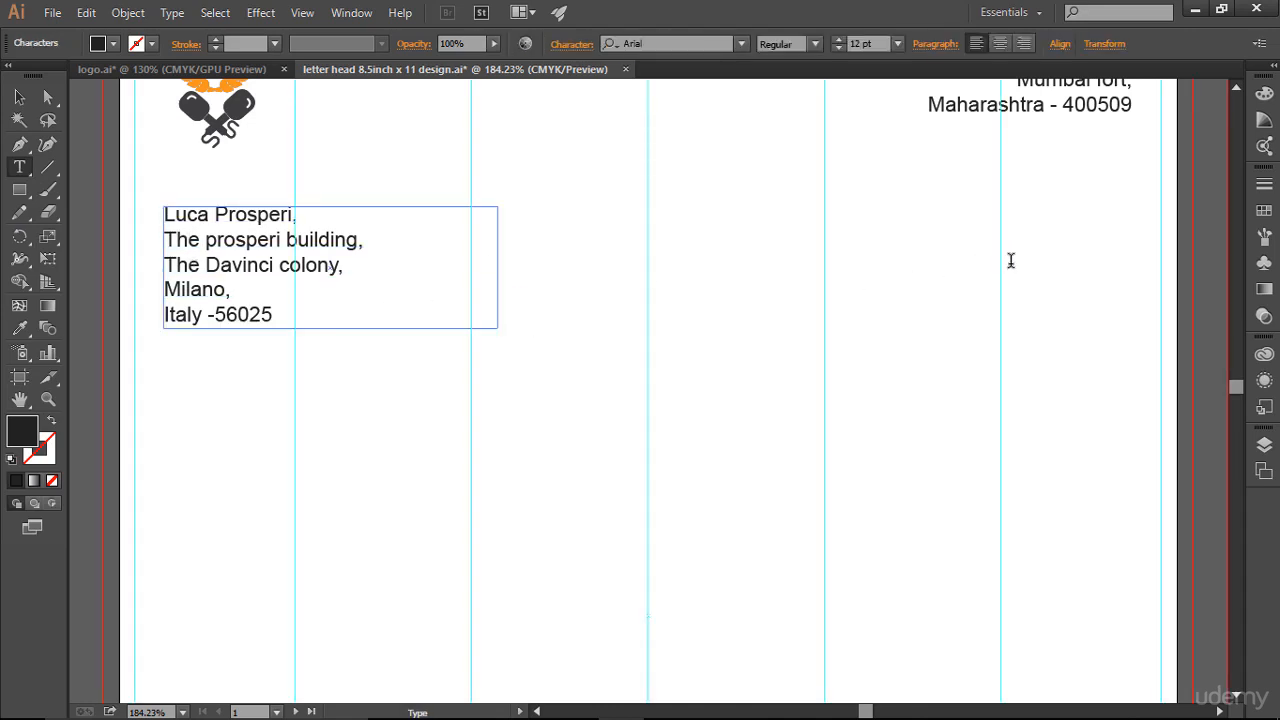
click(19, 97)
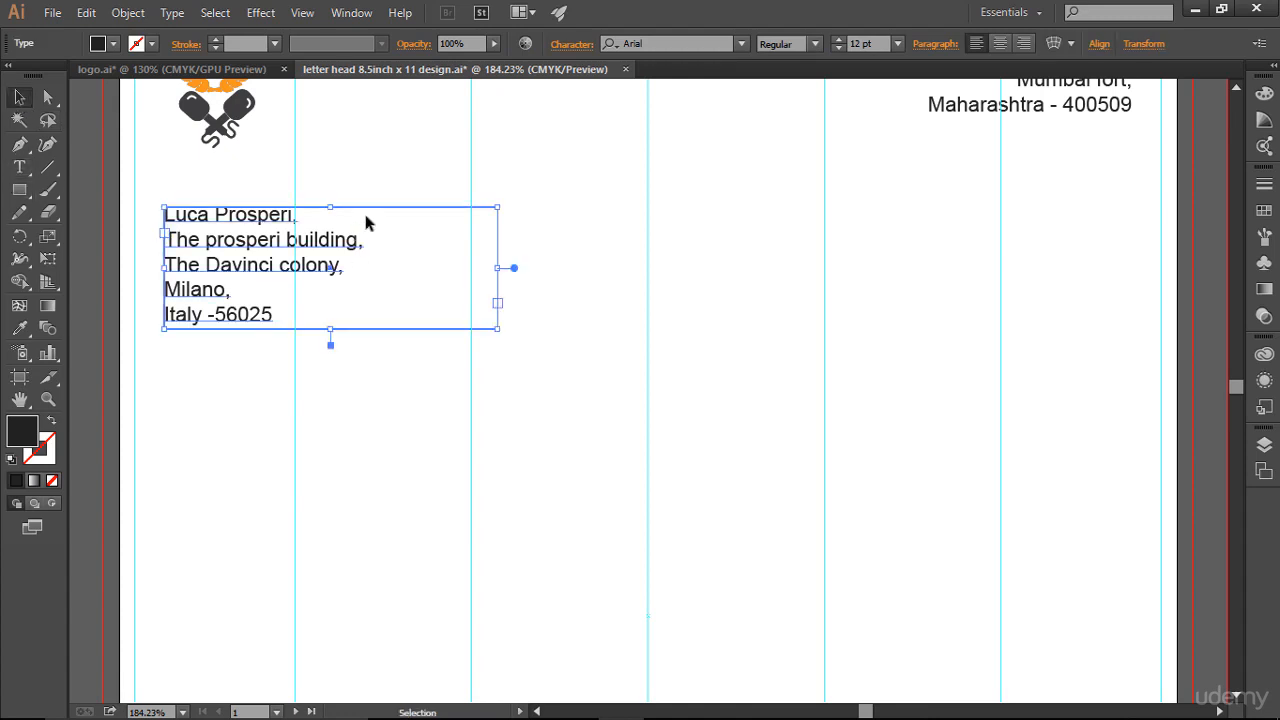
click(133, 173)
click(19, 167)
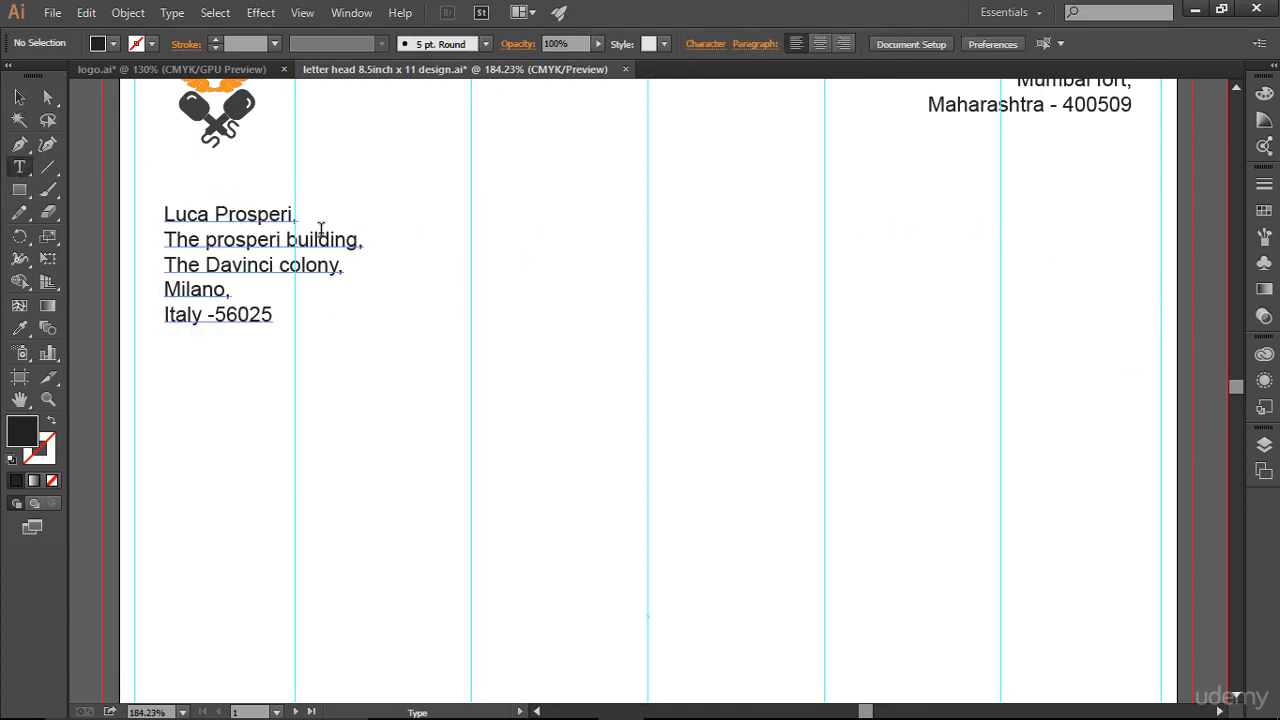
click(19, 97)
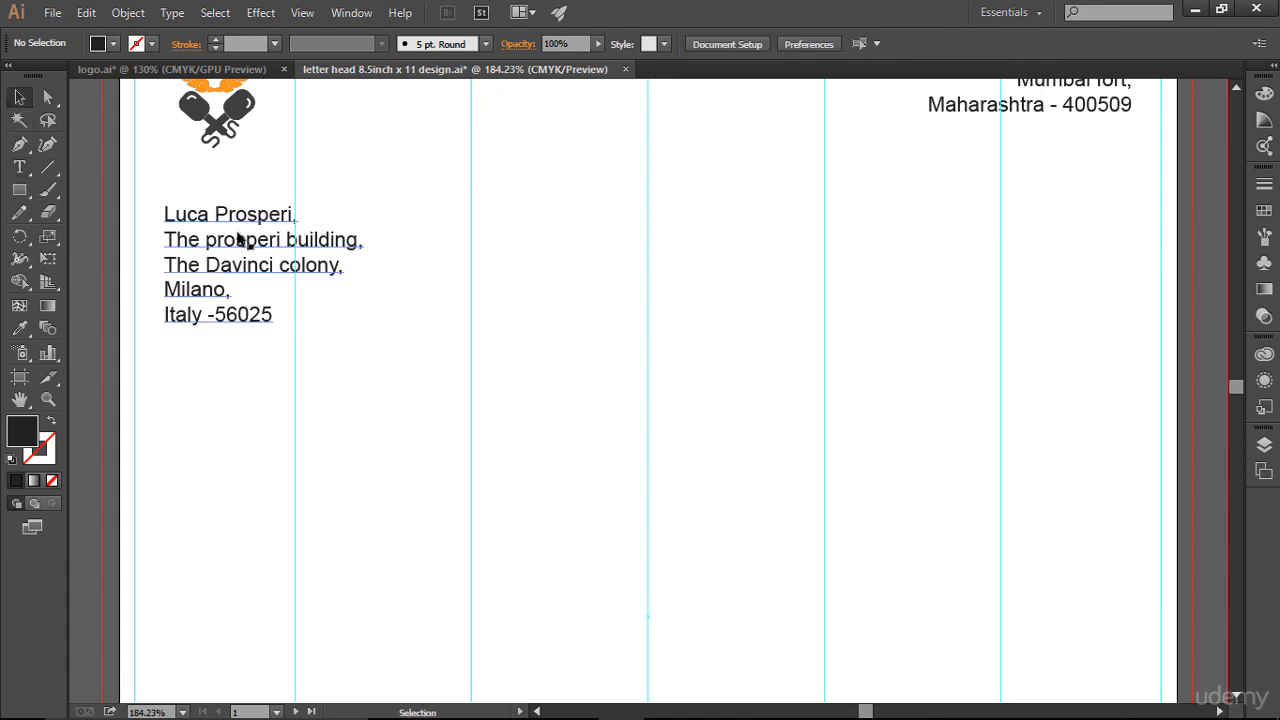
Draw a horizontal line with a 1 pt stroke between the outer red guides, along the top edge of the recipient address.
click(47, 167)
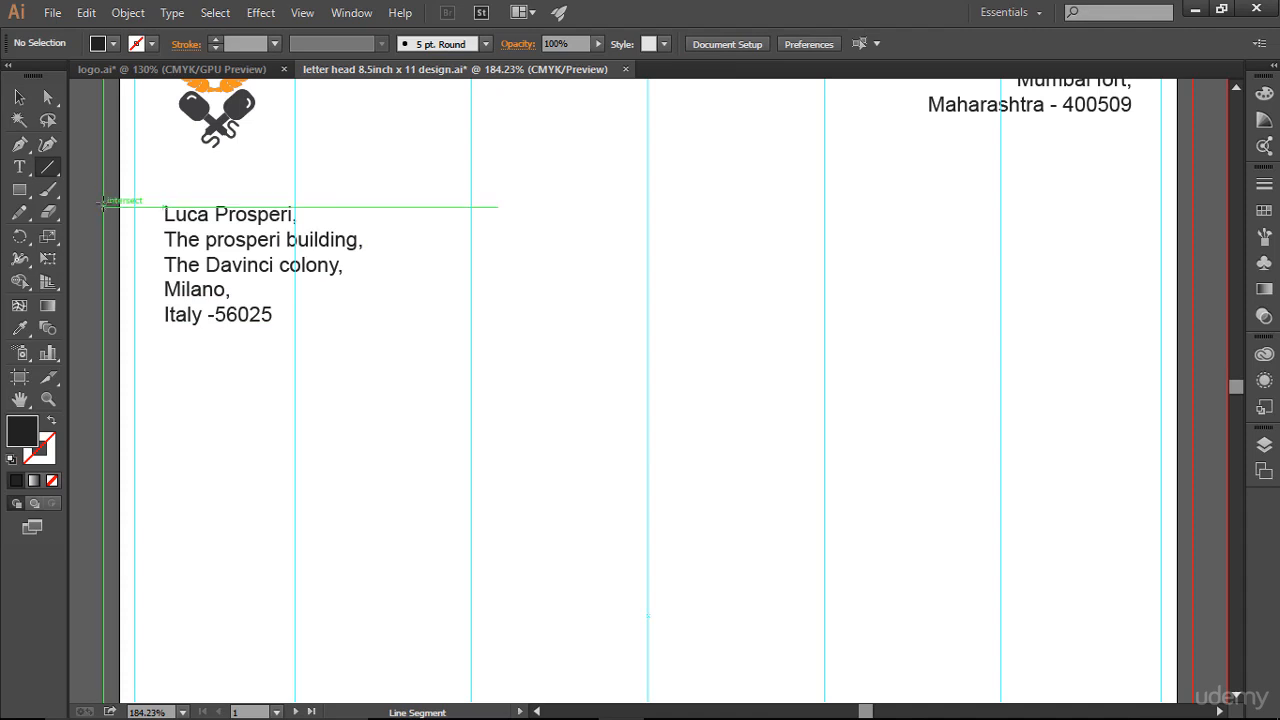
drag(102, 203, 1190, 206)
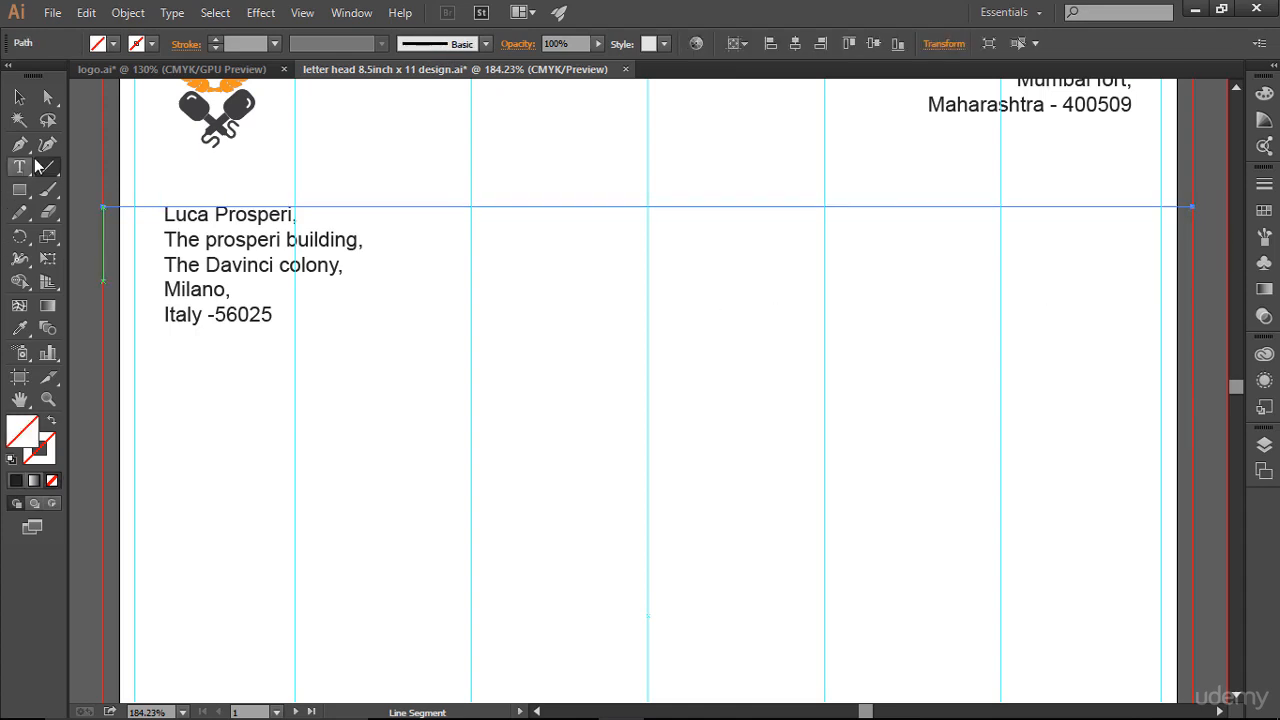
click(215, 39)
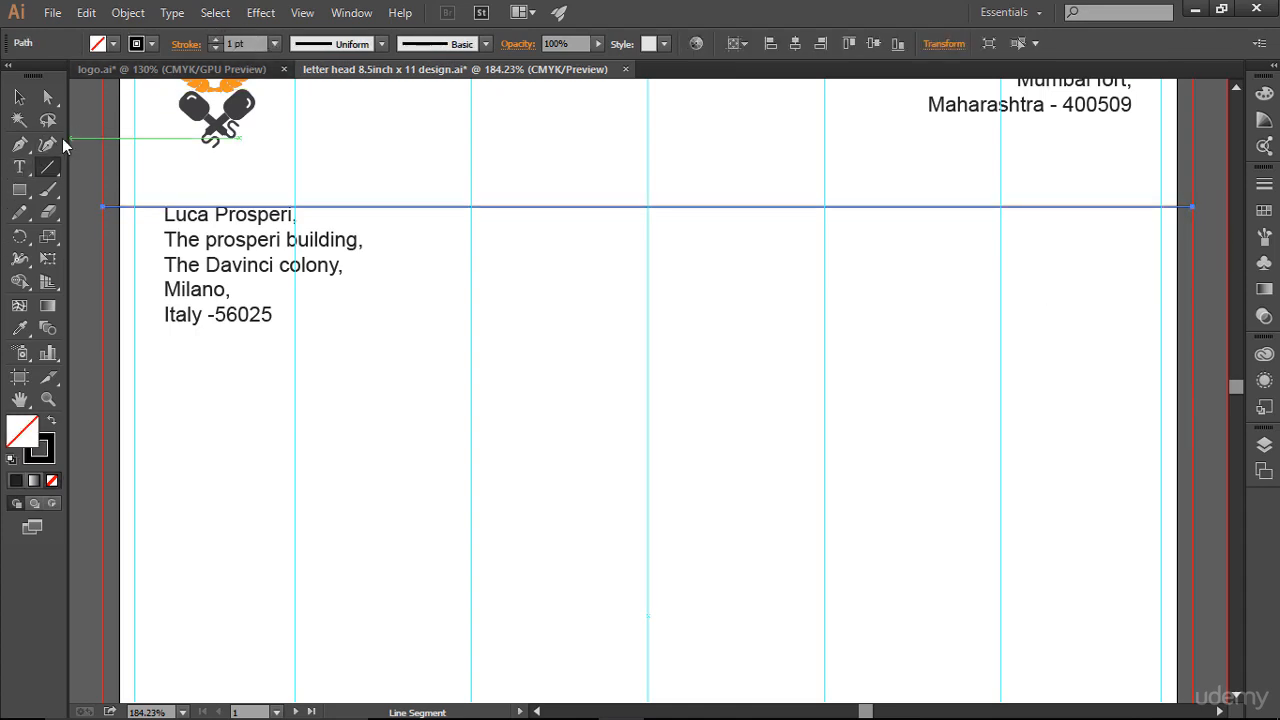
click(19, 97)
click(697, 457)
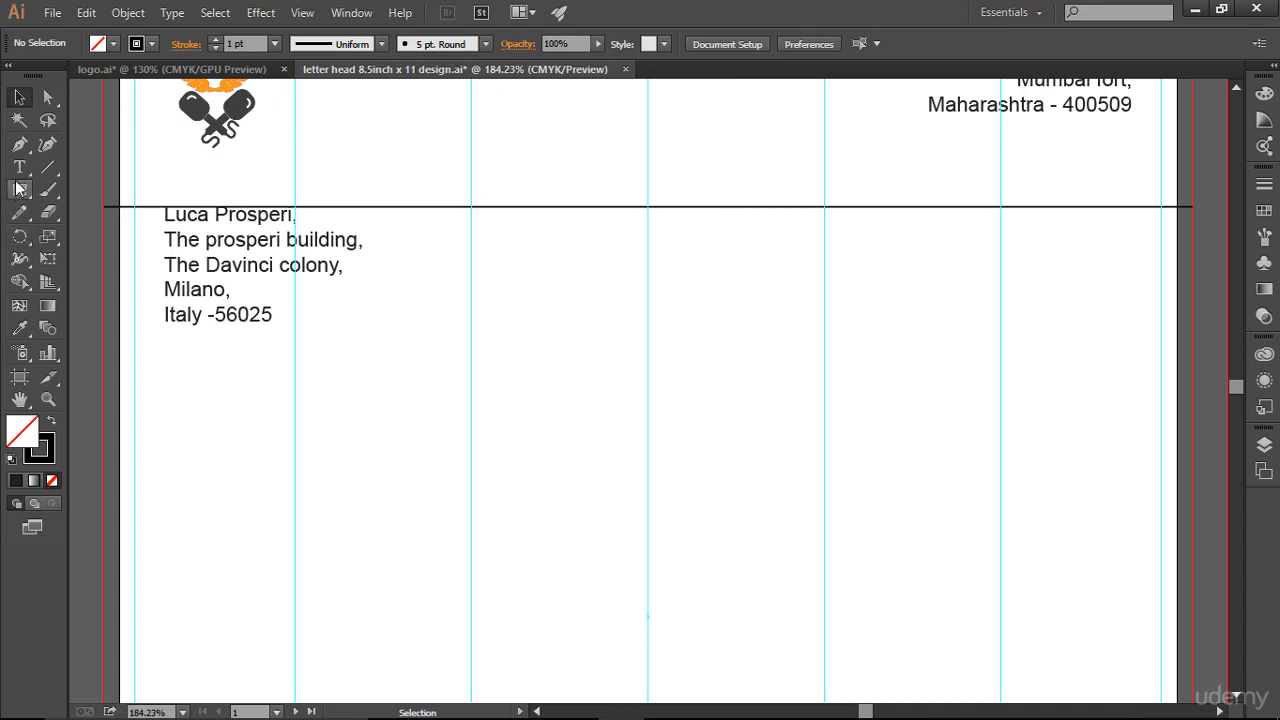
Add the text "Date : 23 Nov.2016" in the empty area beside the recipient address.
key(t)
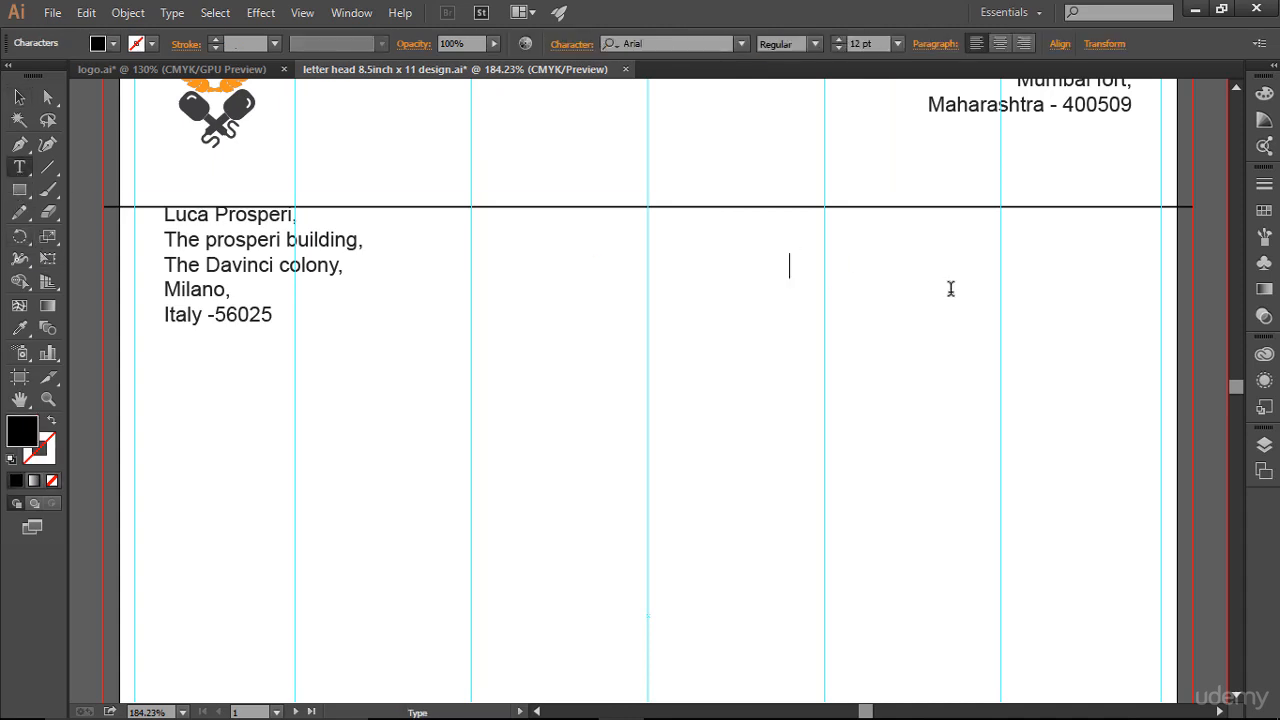
text(Date : 23)
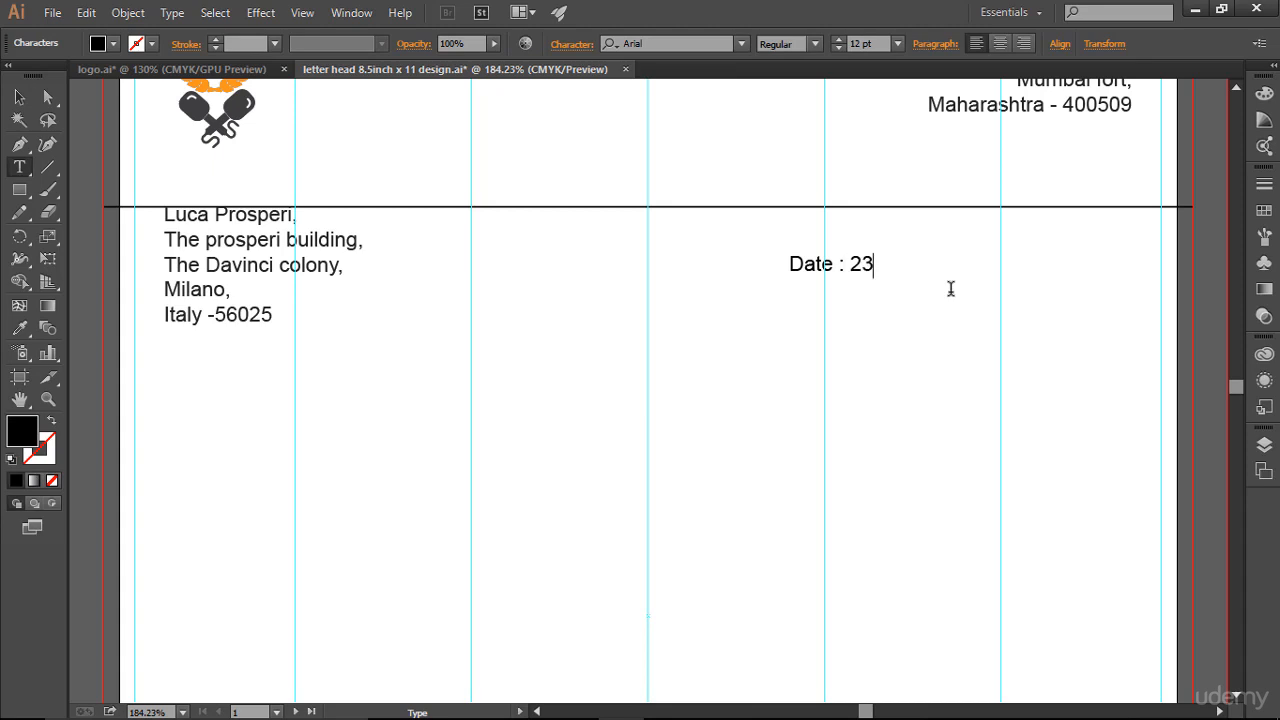
text( Nov.2016)
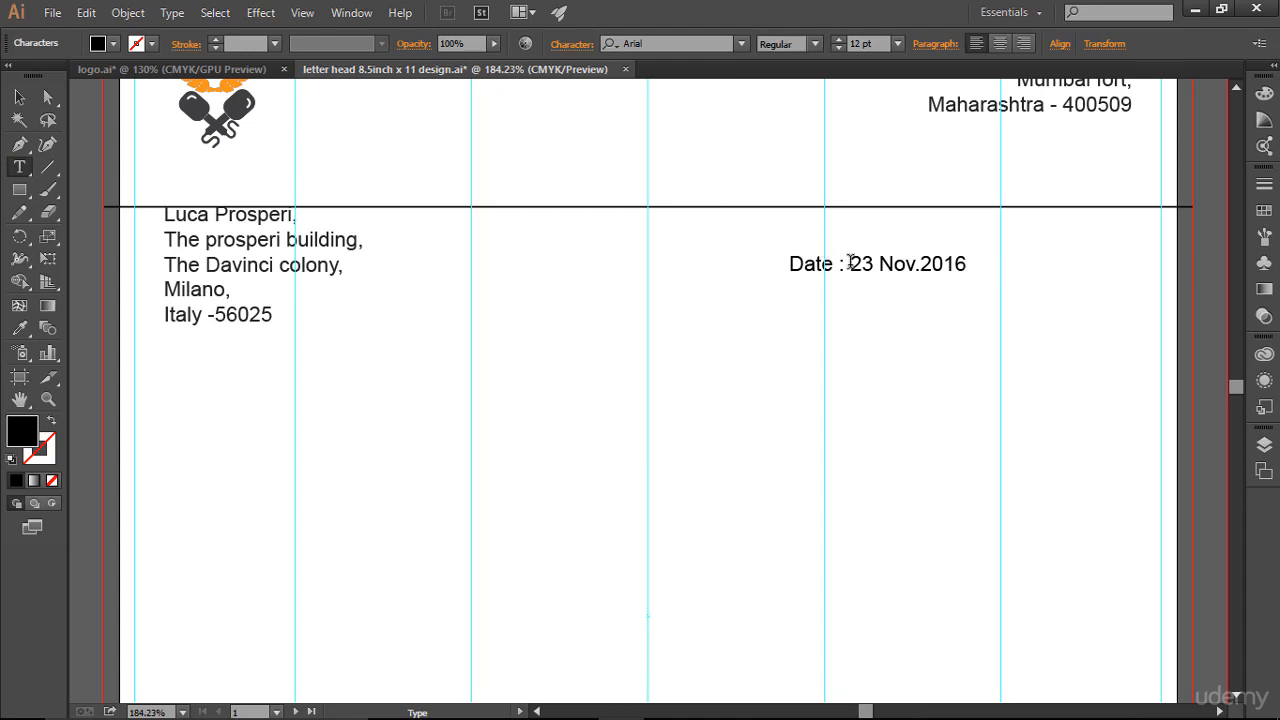
Fill the "23 Nov.2016" part of the date line with the dark grey swatch.
drag(851, 263, 974, 270)
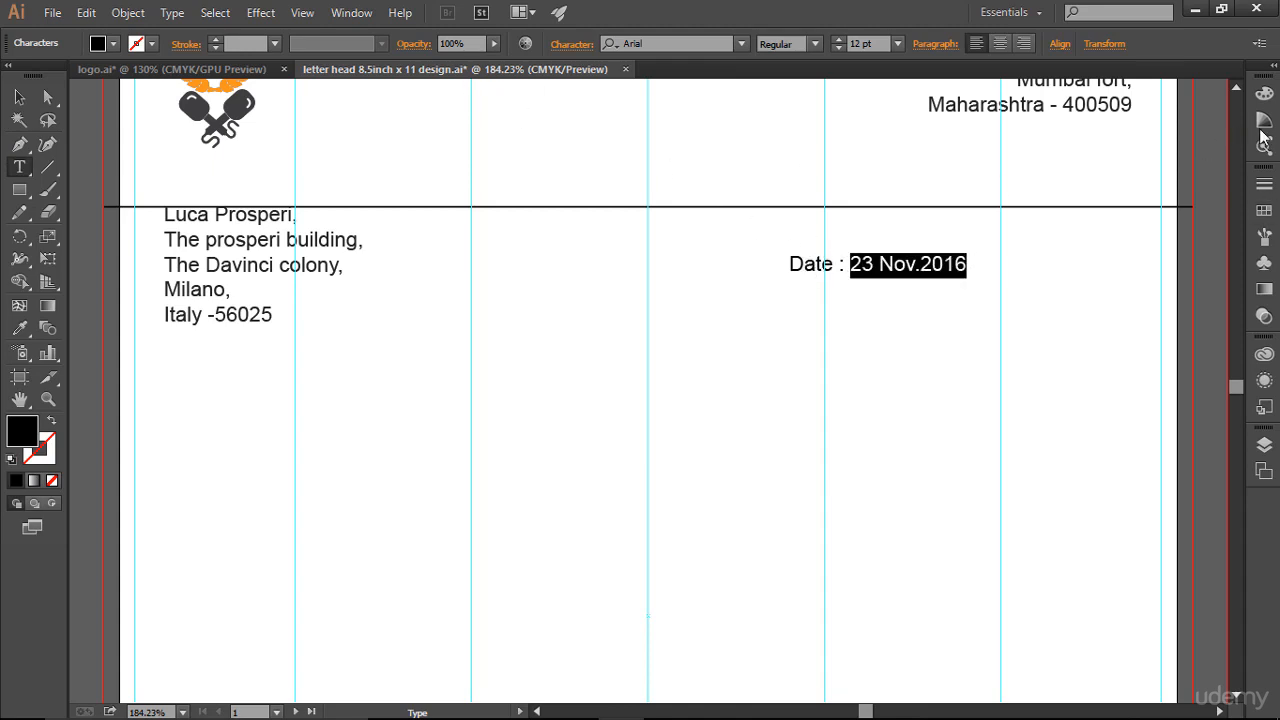
click(1264, 210)
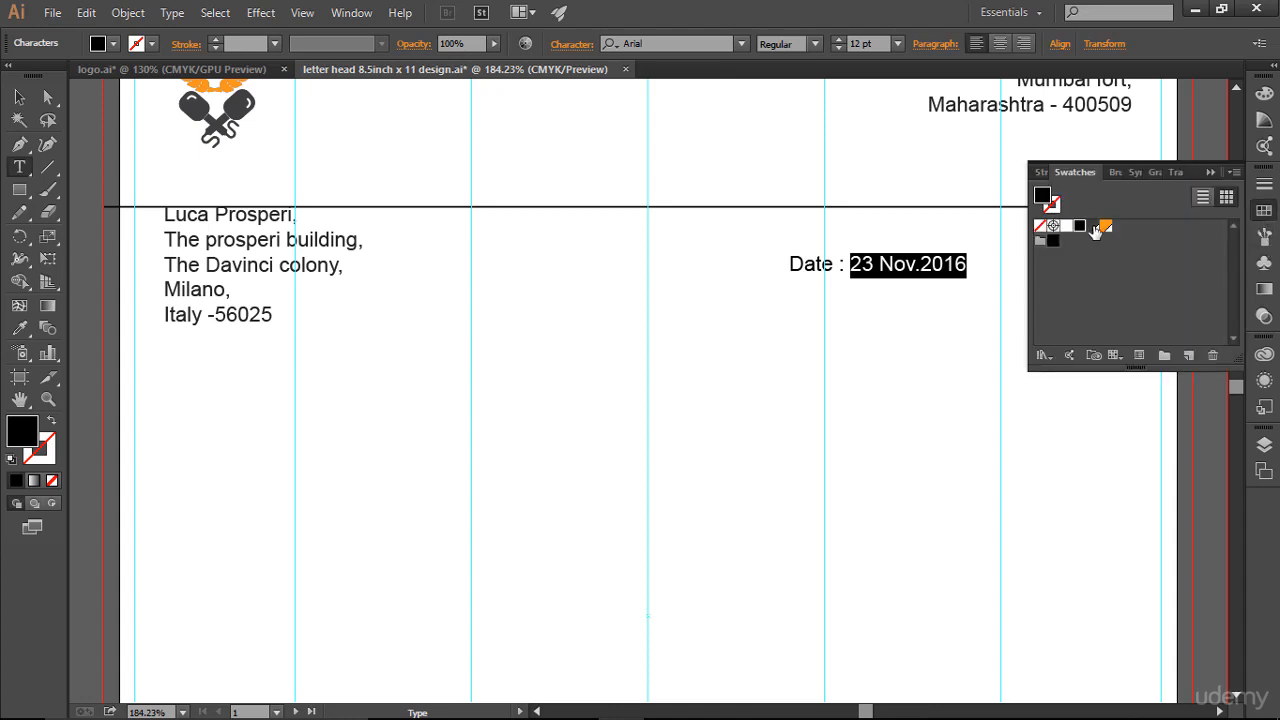
click(1093, 228)
click(1211, 172)
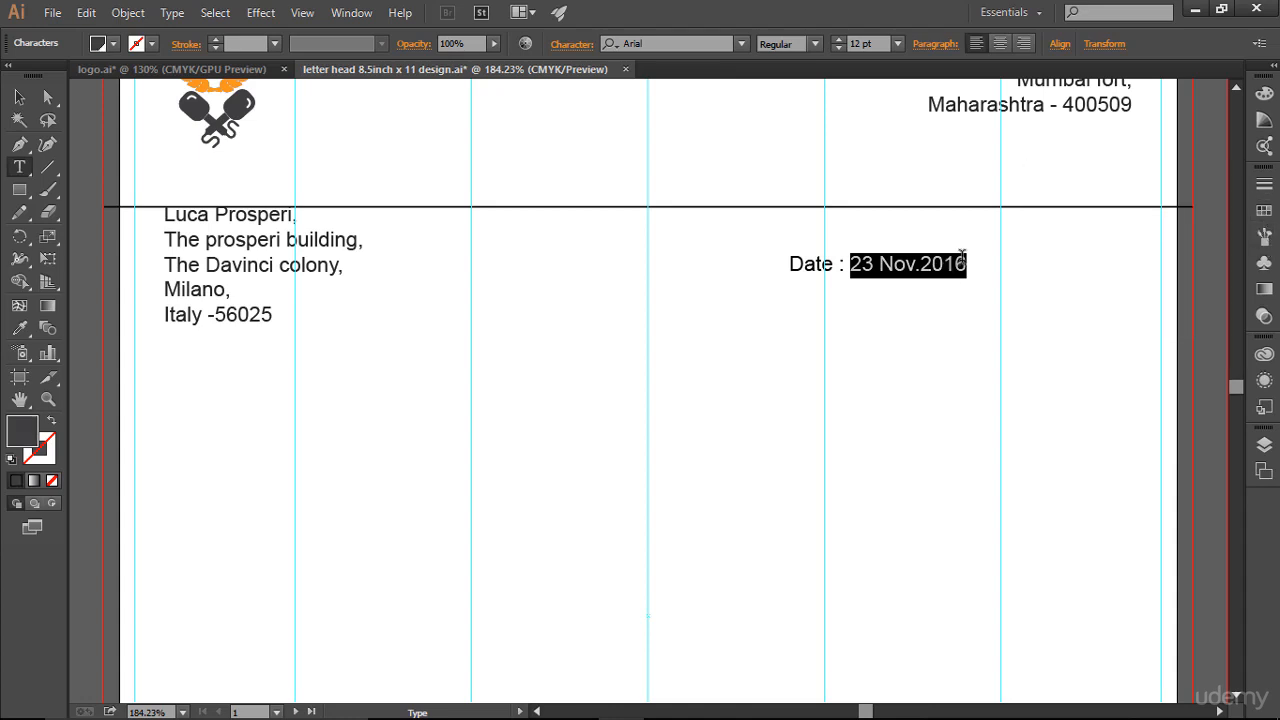
click(962, 264)
Move the date text just below the horizontal line, with its right end aligned to the sender address above.
click(19, 97)
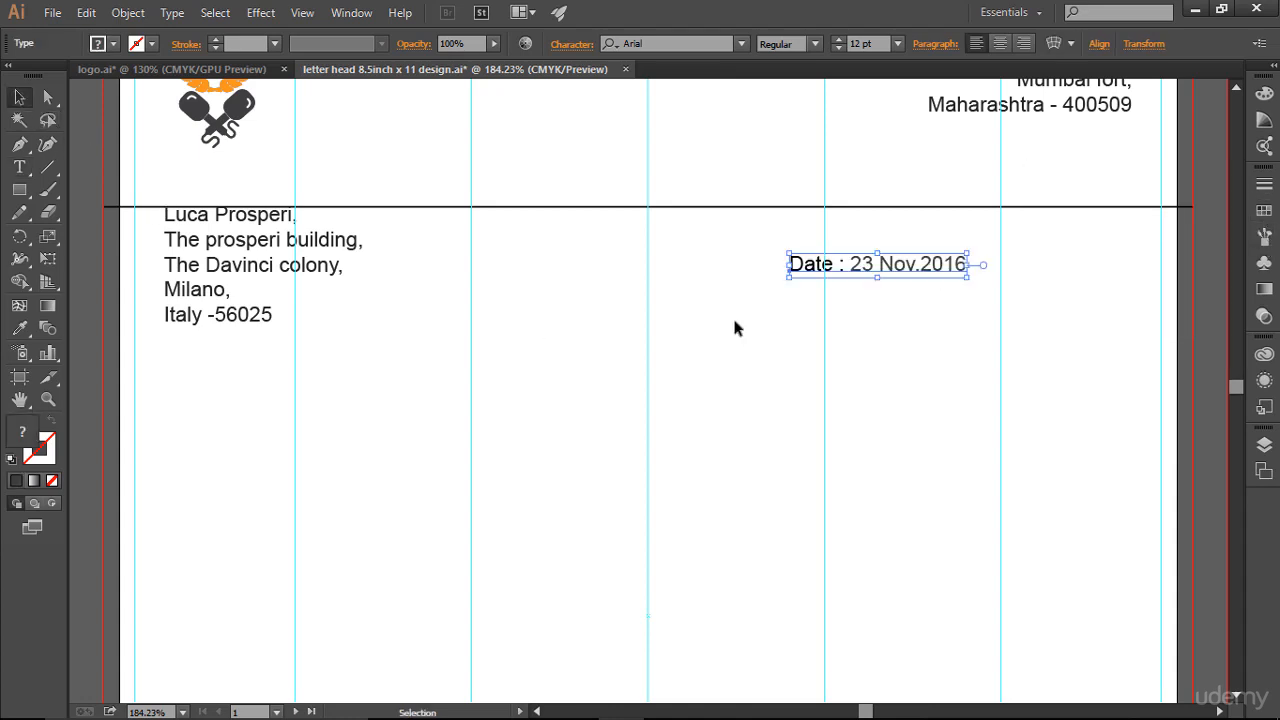
drag(862, 268, 1019, 220)
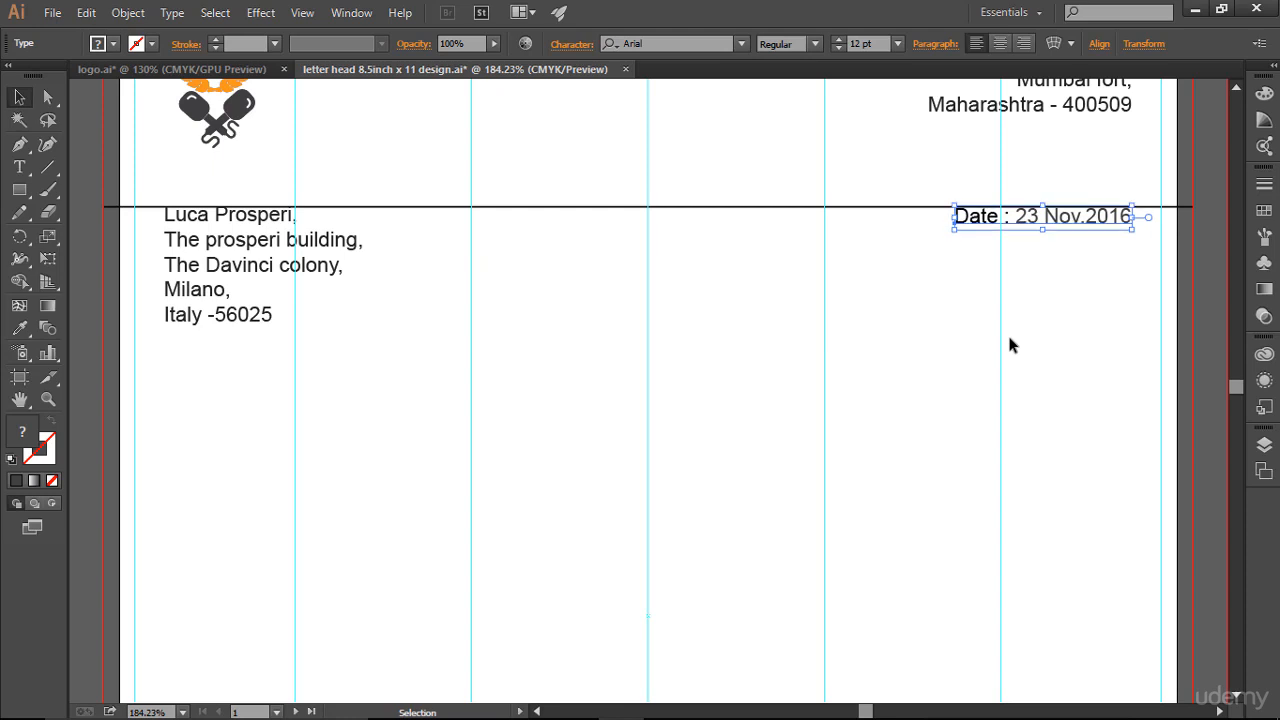
key(Down)
key(Right)
click(1009, 338)
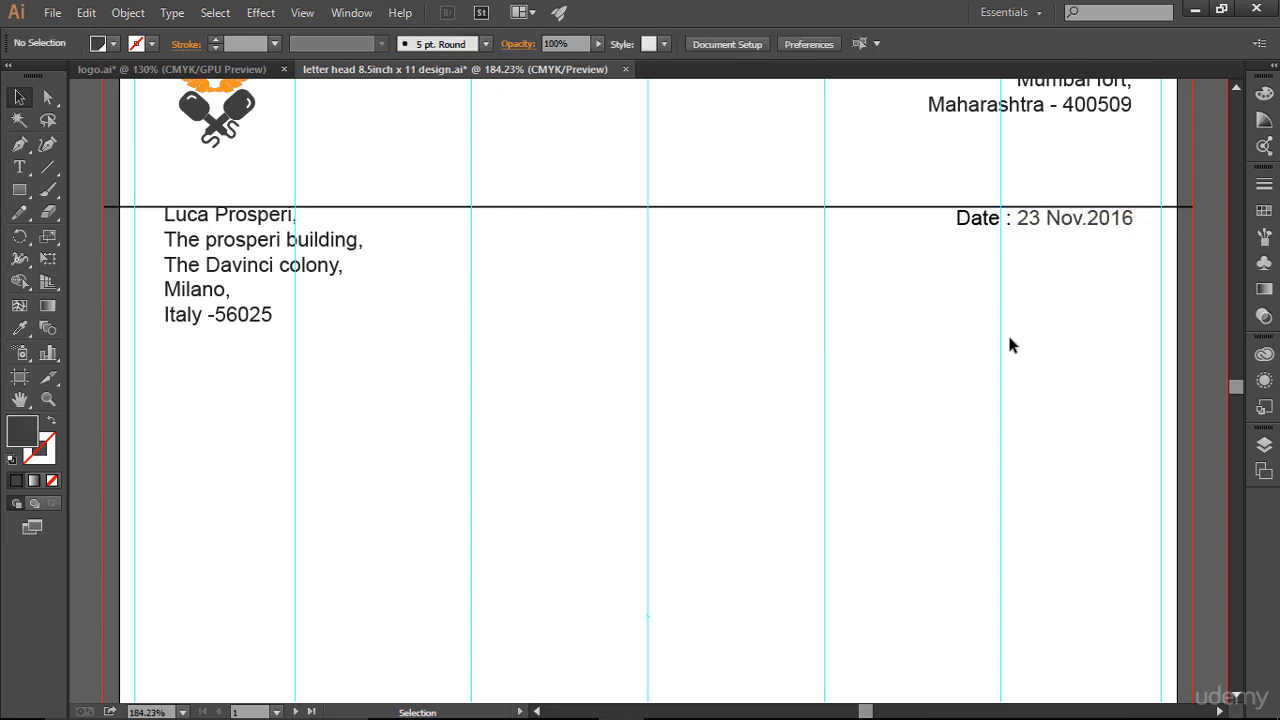
scroll(1009, 345, up, 2)
scroll(1009, 345, up, 1)
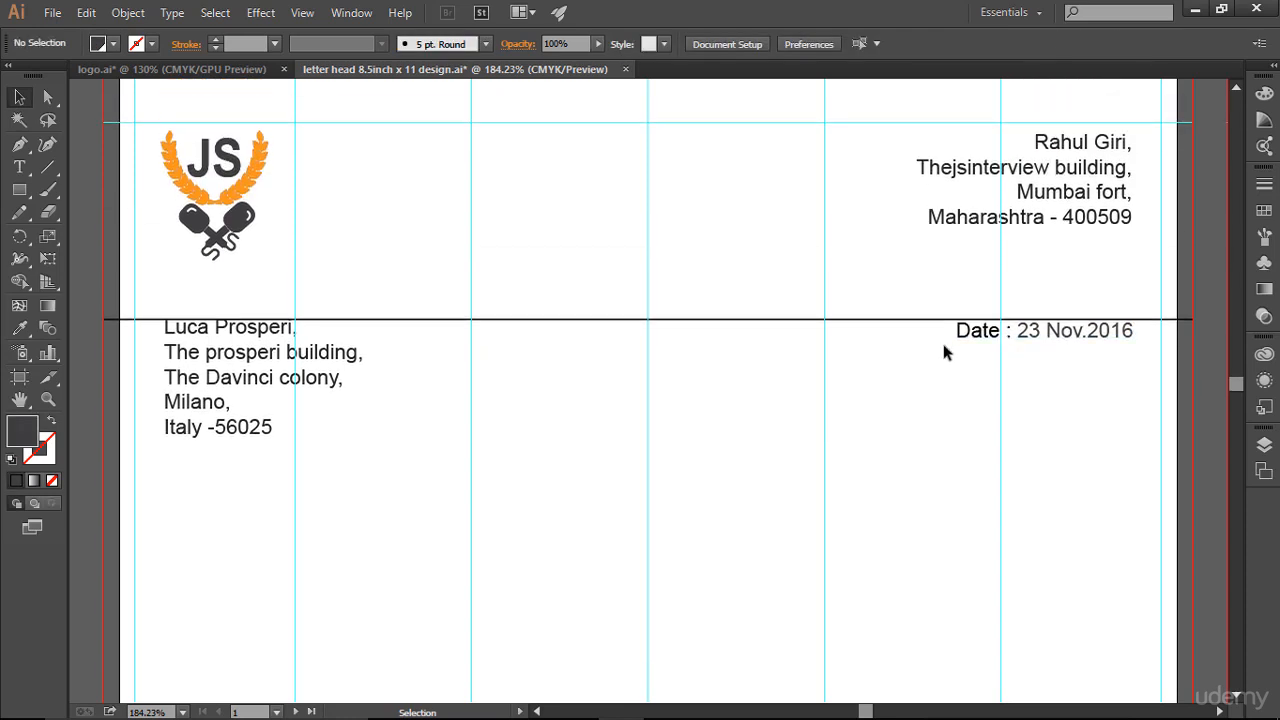
Move the horizontal line up into the gap between the logo and the recipient address.
click(698, 320)
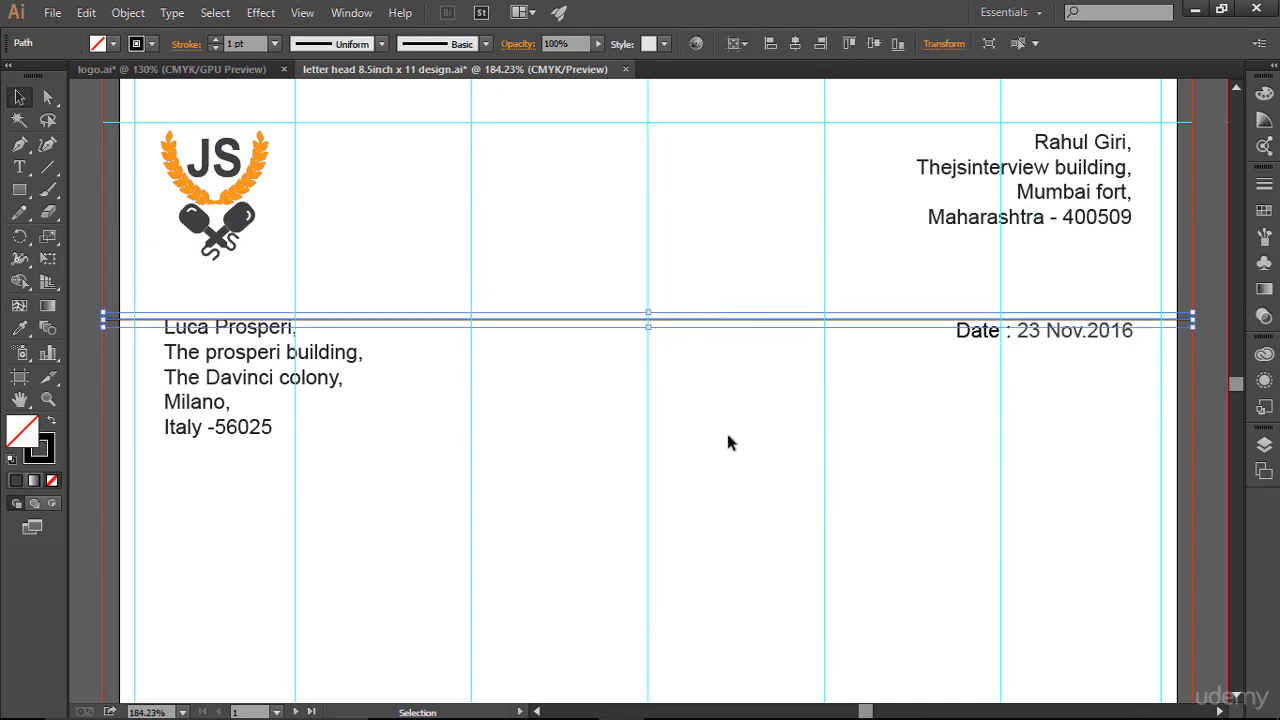
key(Up)
key(Up)
key(Up)
key(Up)
key(Up)
key(Up)
key(Up)
key(Up)
key(Up)
key(Up)
key(Up)
key(Up)
key(Up)
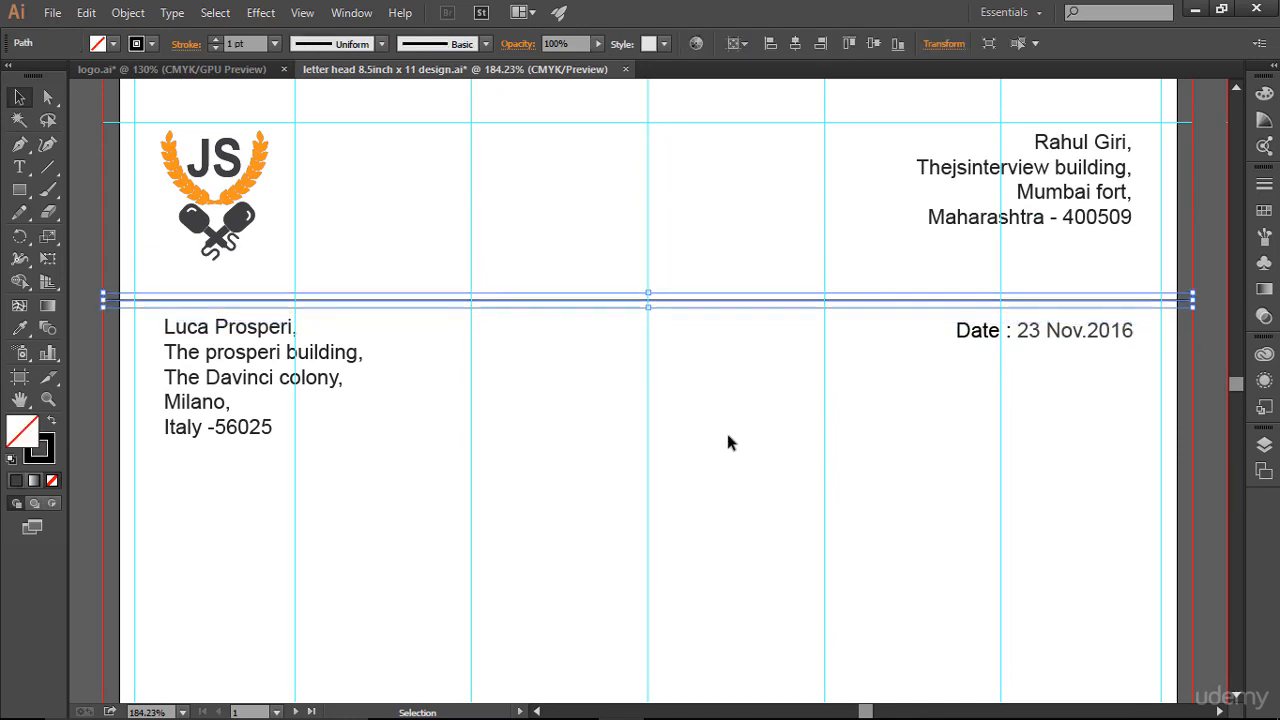
key(Up)
key(Up)
key(Up)
key(Up)
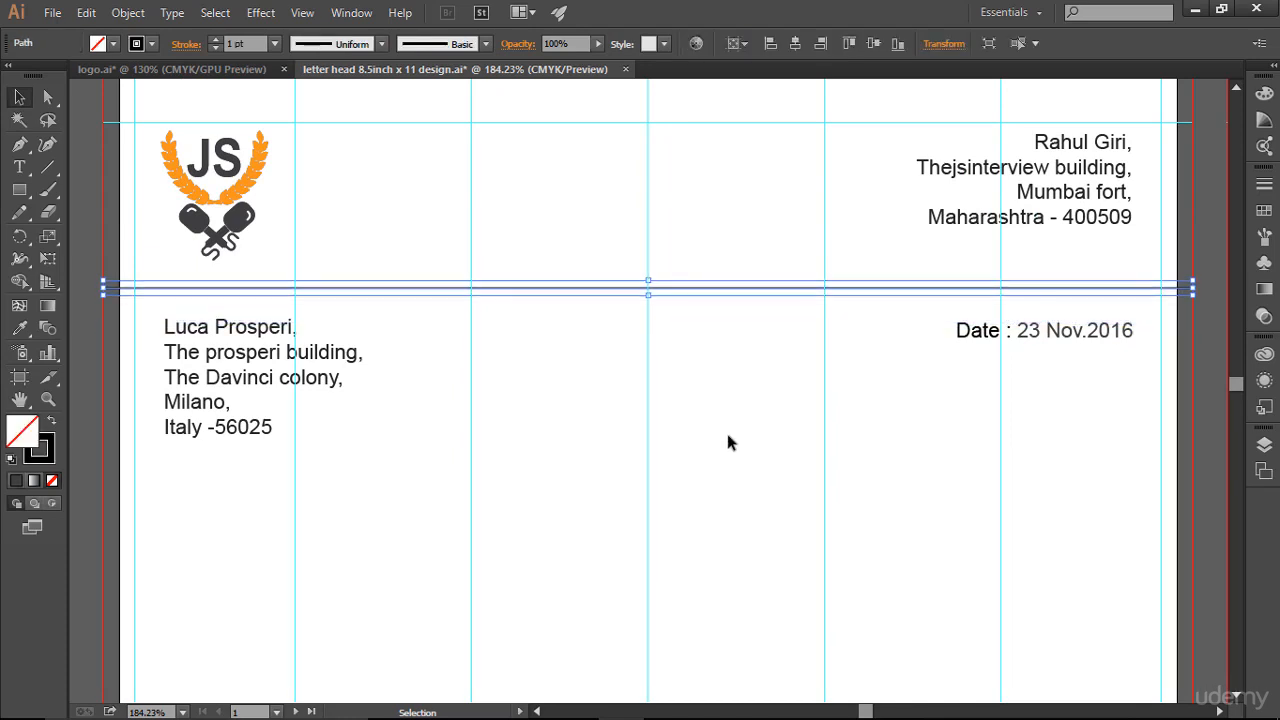
key(Down)
key(Down)
key(Down)
key(Down)
key(Down)
click(728, 436)
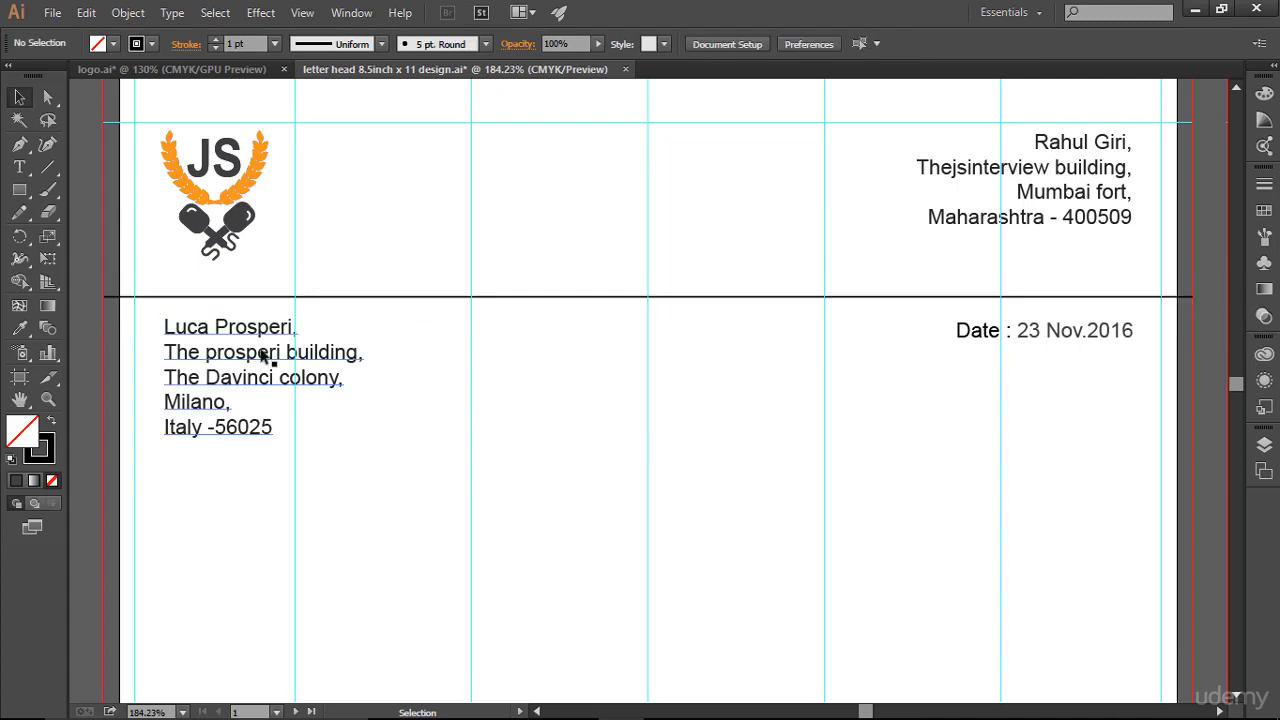
Nudge the recipient address block up to sit just below the horizontal line.
click(206, 334)
key(Up)
key(Up)
key(Up)
key(Up)
key(Up)
key(Up)
key(Up)
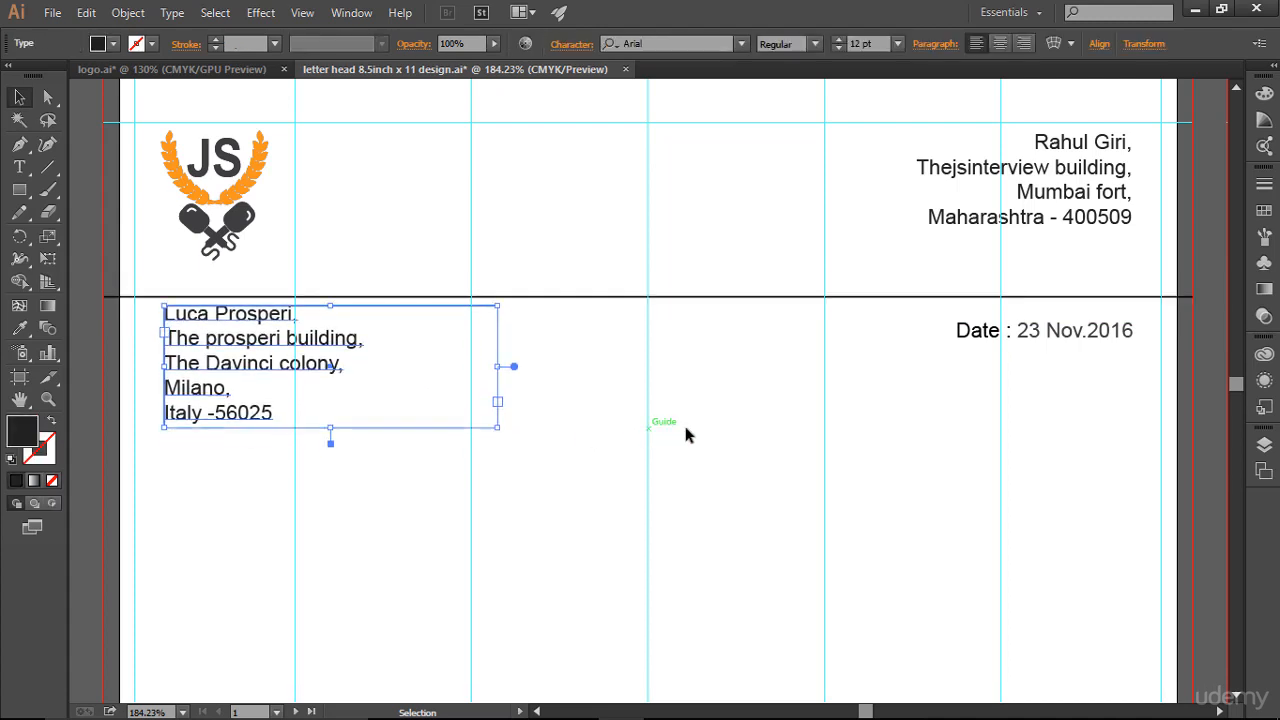
Nudge the date text up closer to the line, roughly level with the first line of the recipient address.
click(1025, 334)
key(Up)
key(Up)
key(Up)
key(Up)
key(Up)
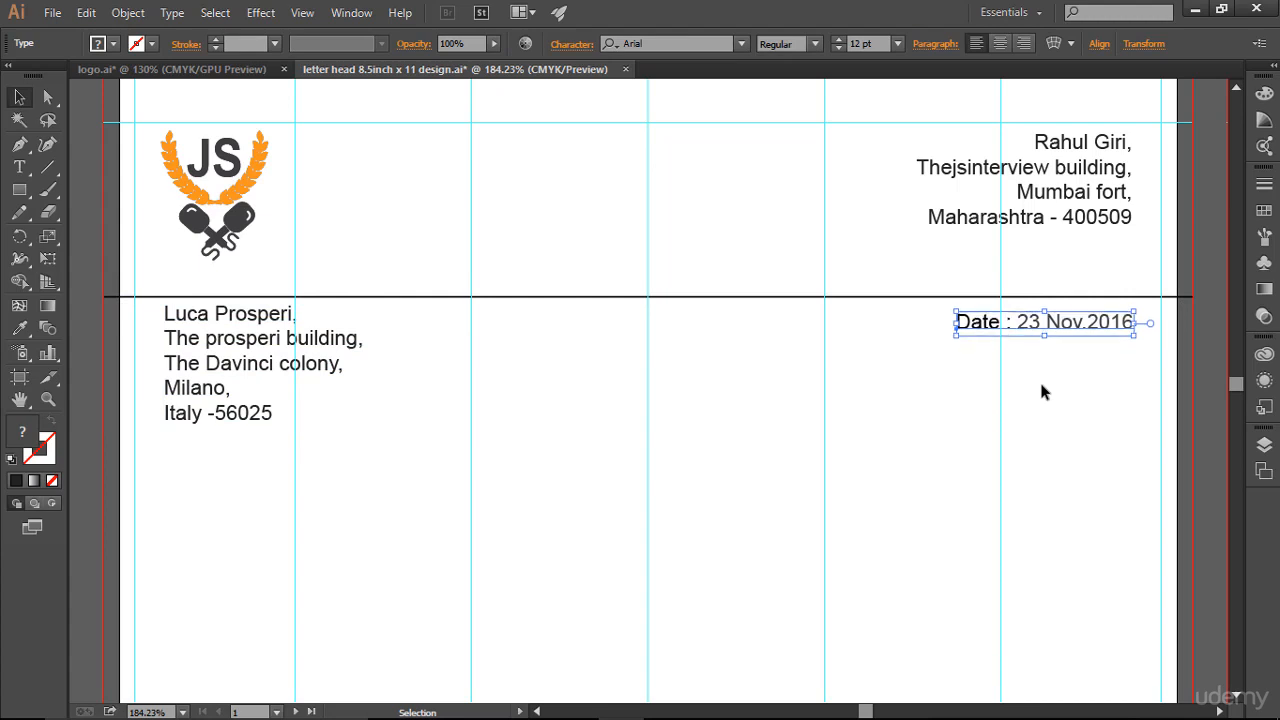
key(Up)
click(863, 317)
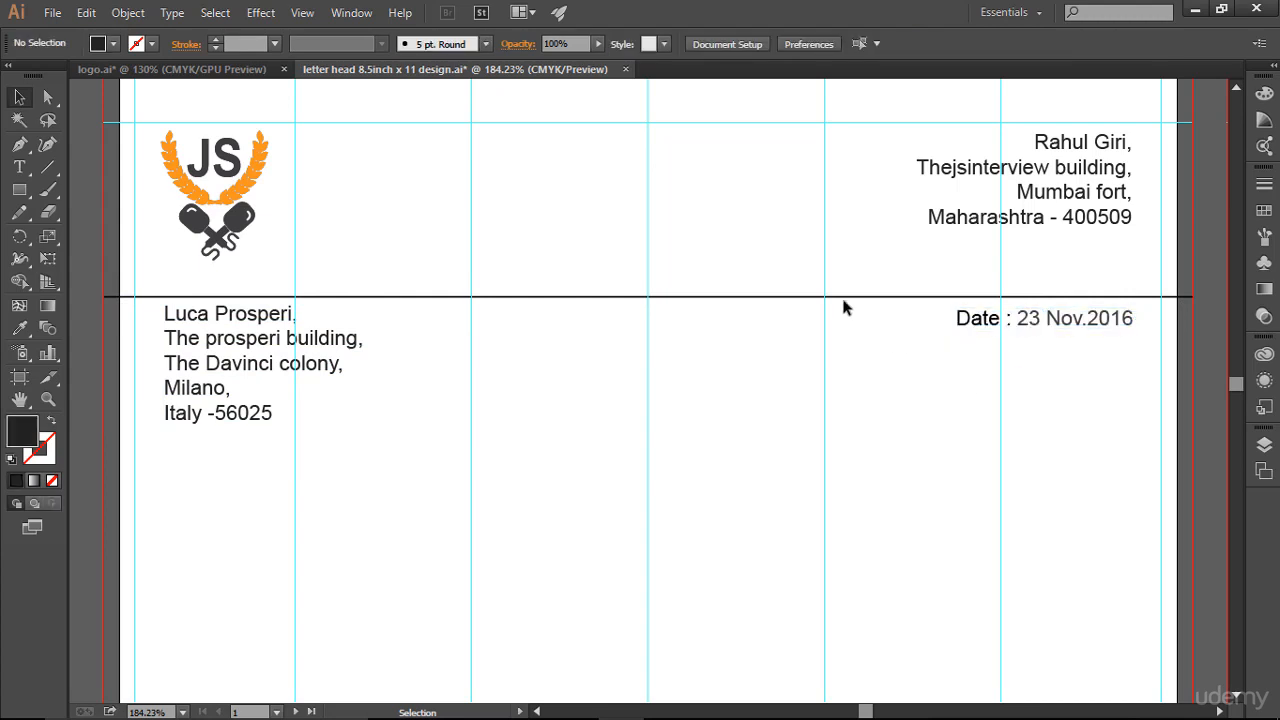
Delete the horizontal helper line above the recipient address and date.
click(844, 299)
key(Delete)
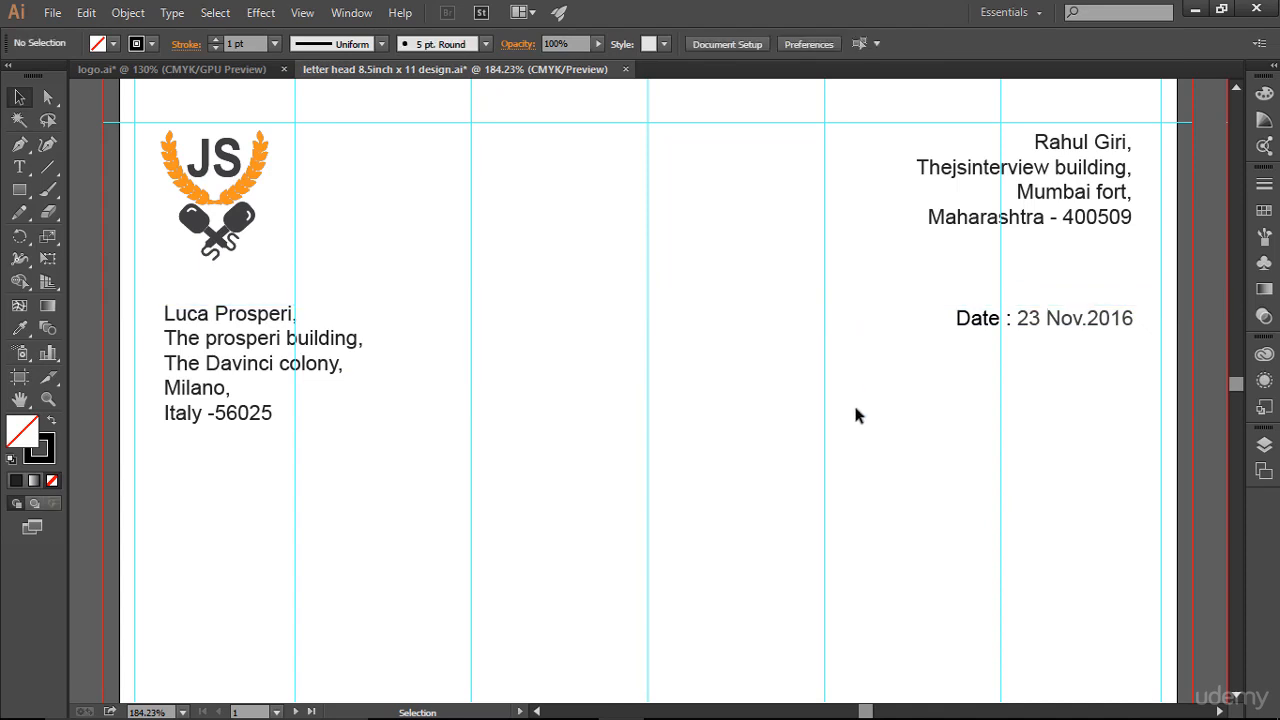
scroll(844, 478, down, 1)
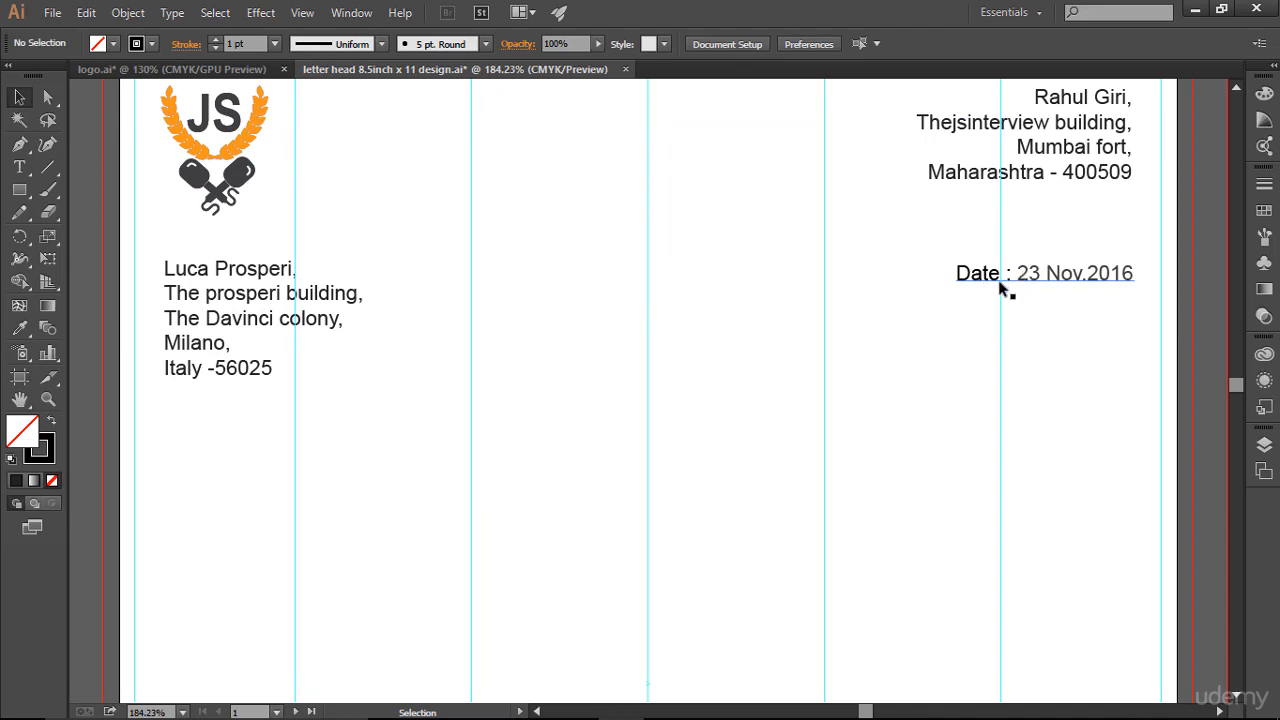
Draw a wide text area below the recipient address, spanning from the third to the sixth vertical cyan guide.
click(19, 168)
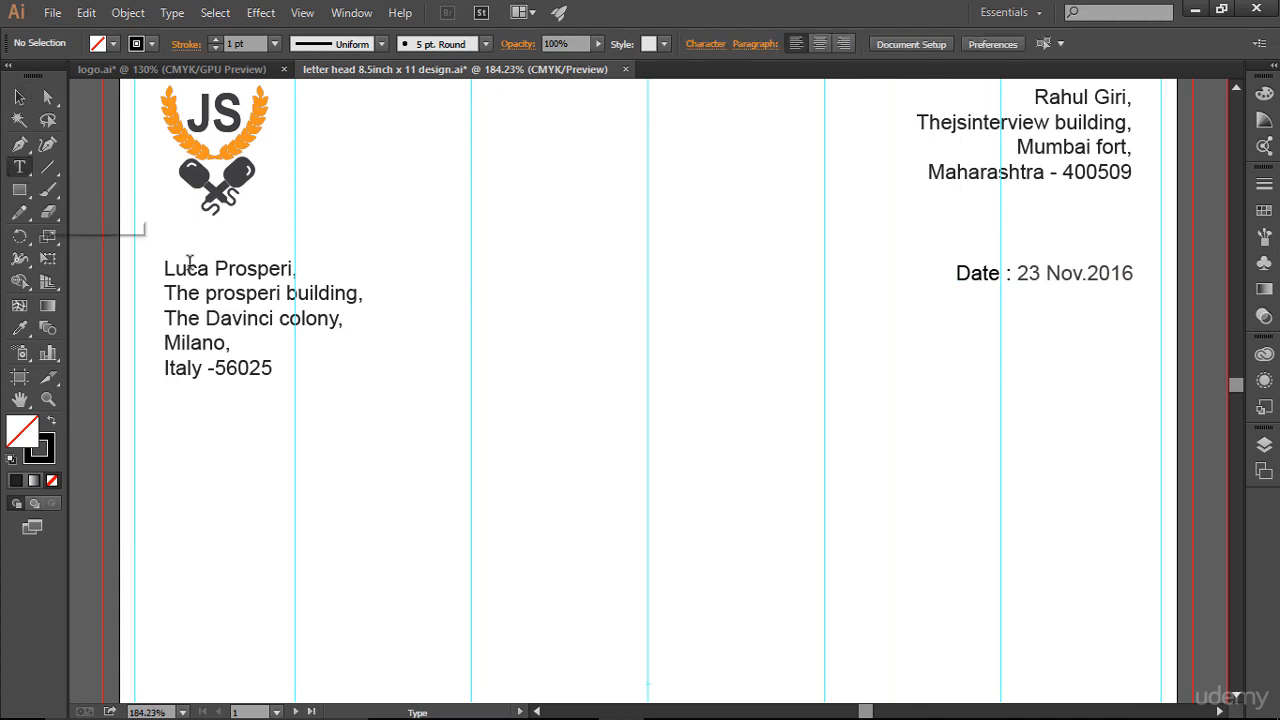
scroll(594, 527, down, 2)
scroll(594, 527, up, 2)
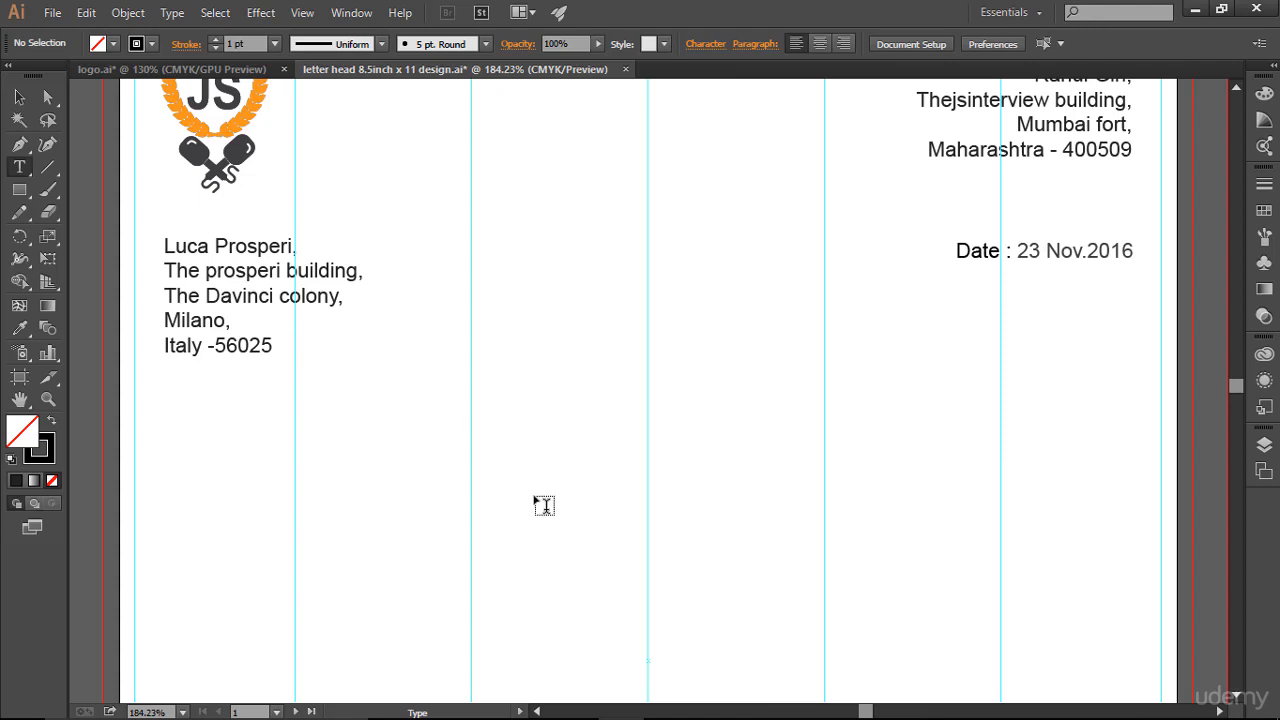
scroll(545, 508, down, 2)
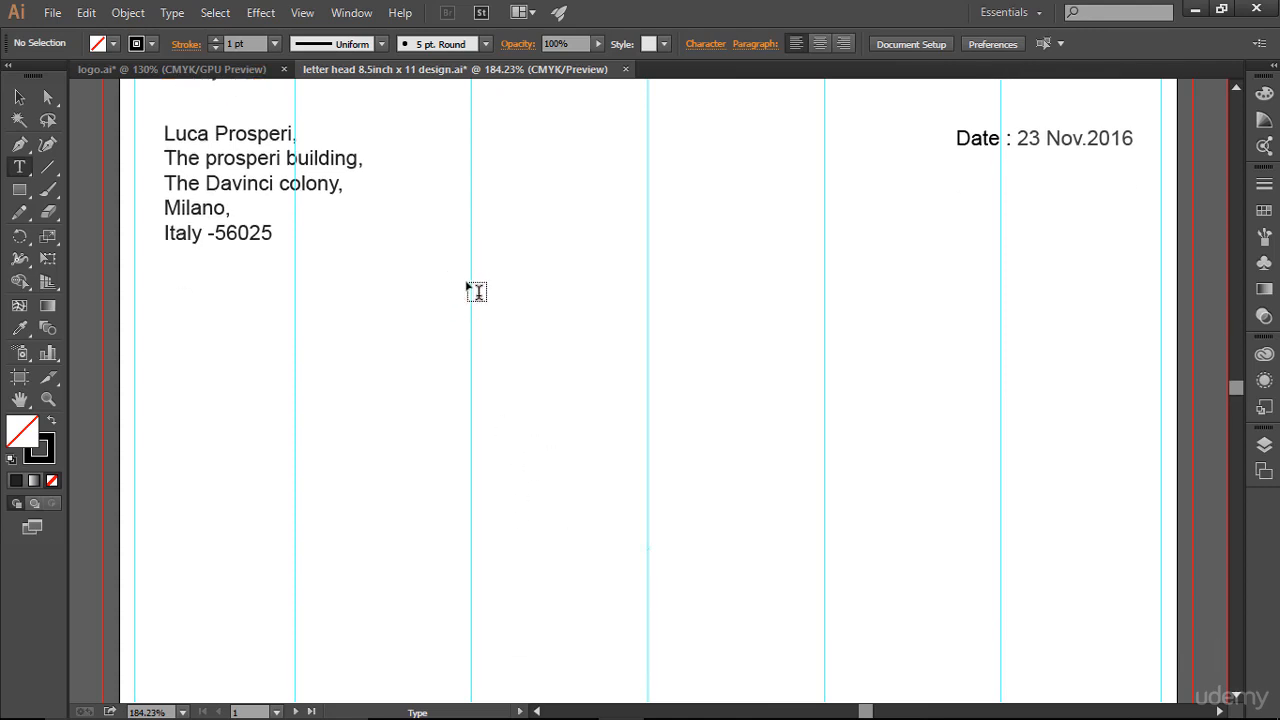
drag(472, 267, 1007, 410)
drag(1001, 414, 992, 360)
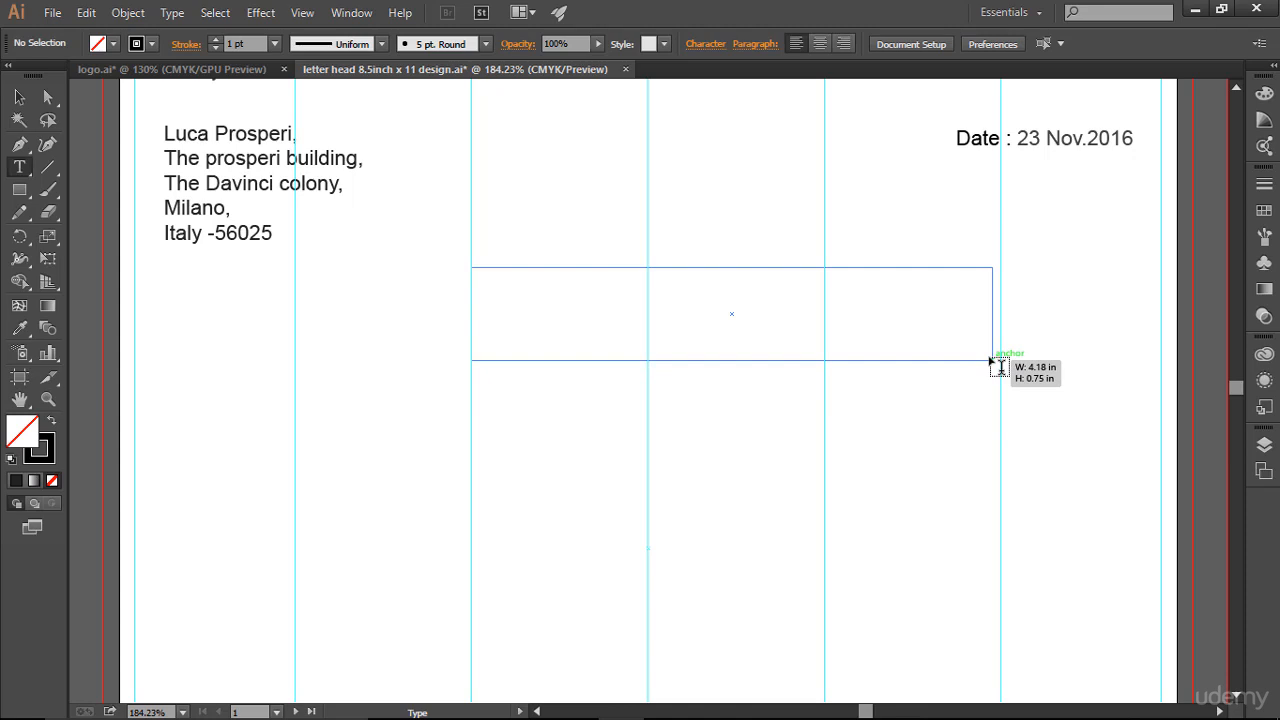
mouse_move(992, 360)
mouse_down()
mouse_move(1001, 382)
mouse_move(1008, 358)
mouse_up()
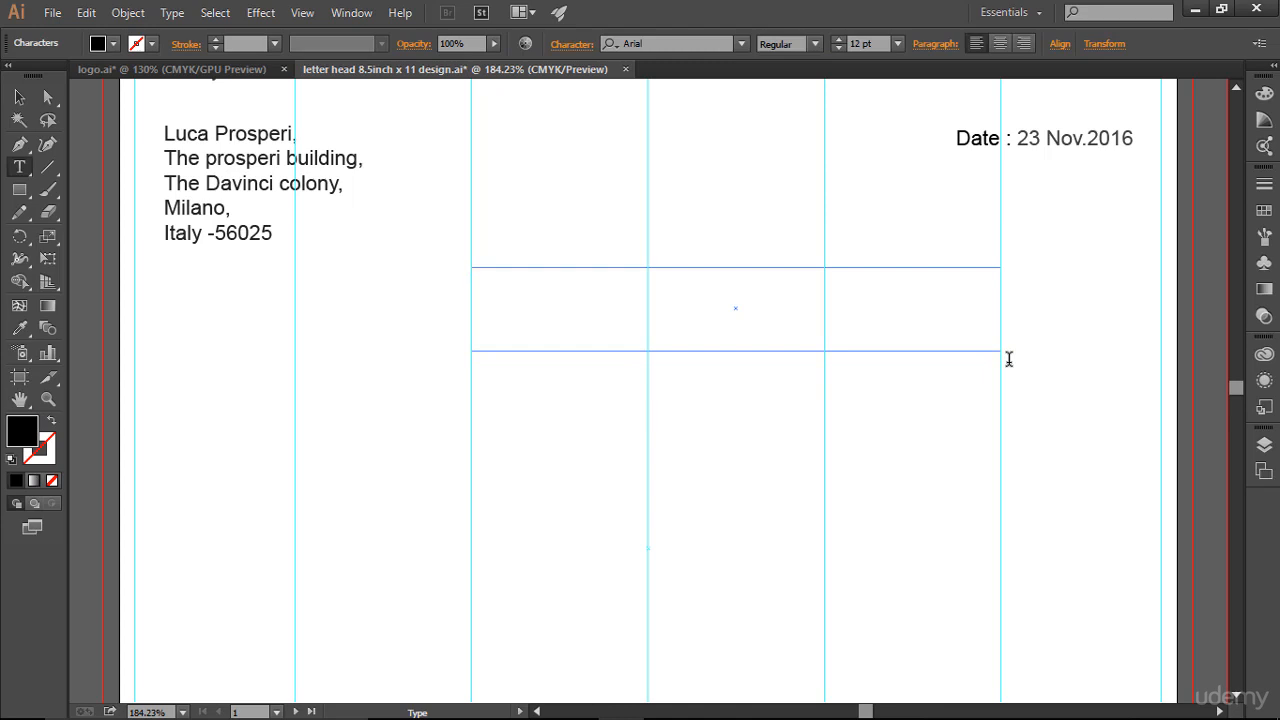
Switch to the Lorem Ipsum page, copy "simply dummy text of the printing and typesetting industry. Lorem Ipsum" and paste it into the empty text area in Illustrator.
key(Escape)
key(alt+Tab)
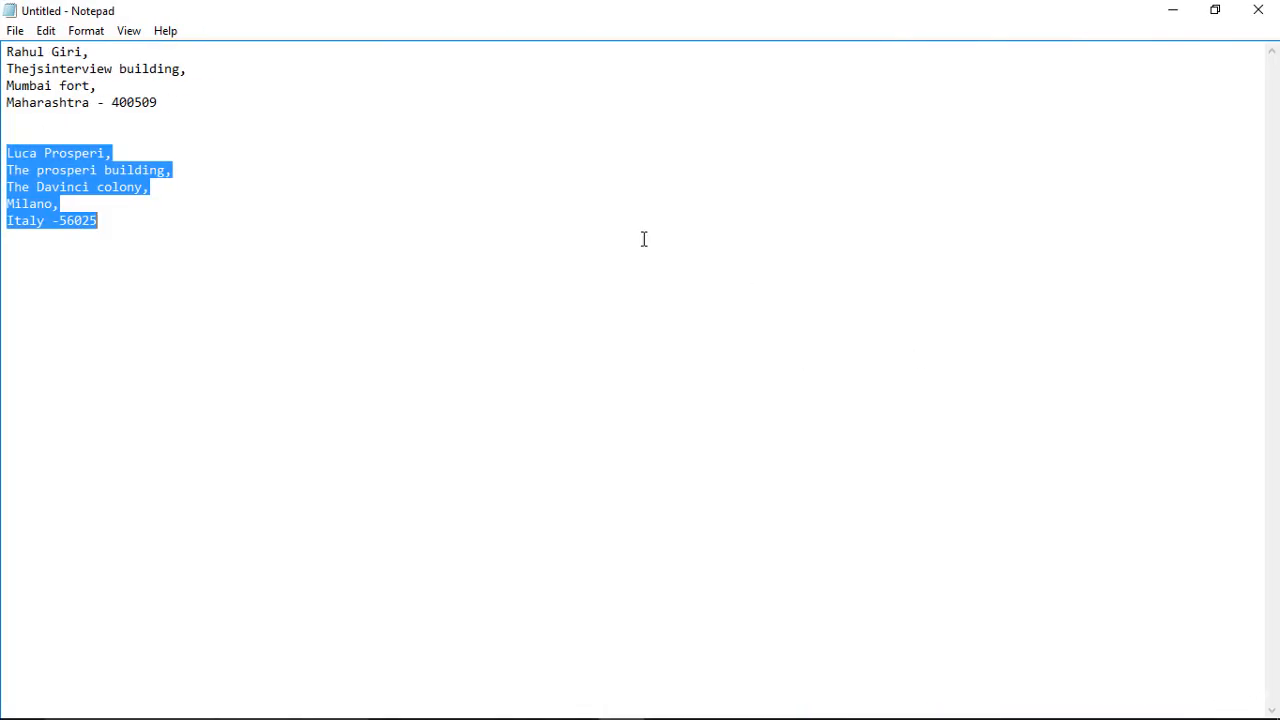
key(alt+Tab)
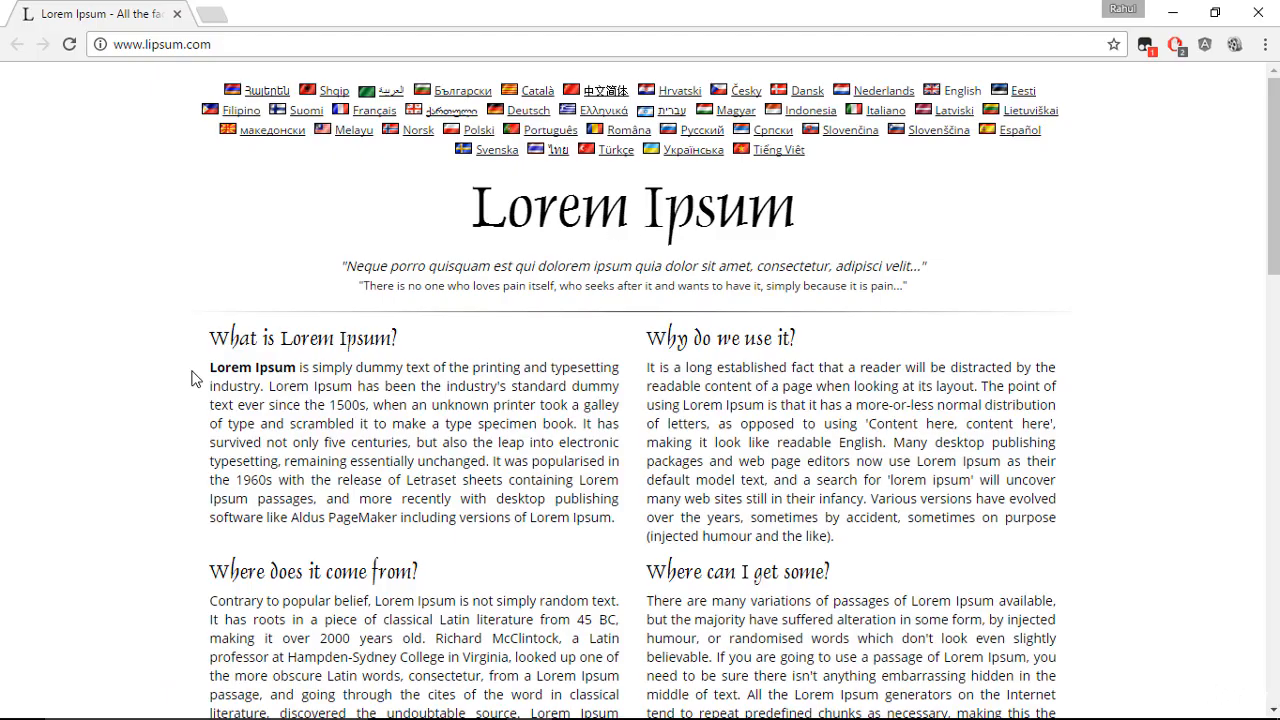
drag(300, 367, 344, 435)
click(344, 435)
drag(314, 367, 352, 390)
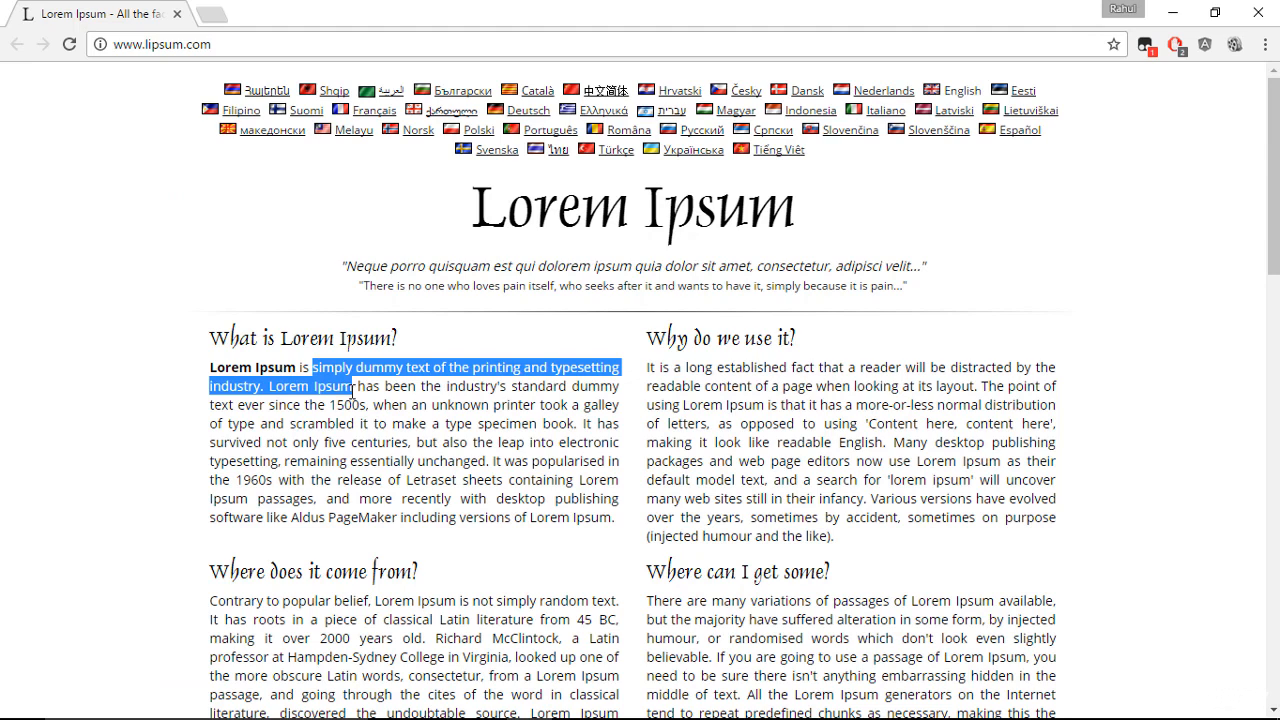
right_click(340, 390)
click(358, 401)
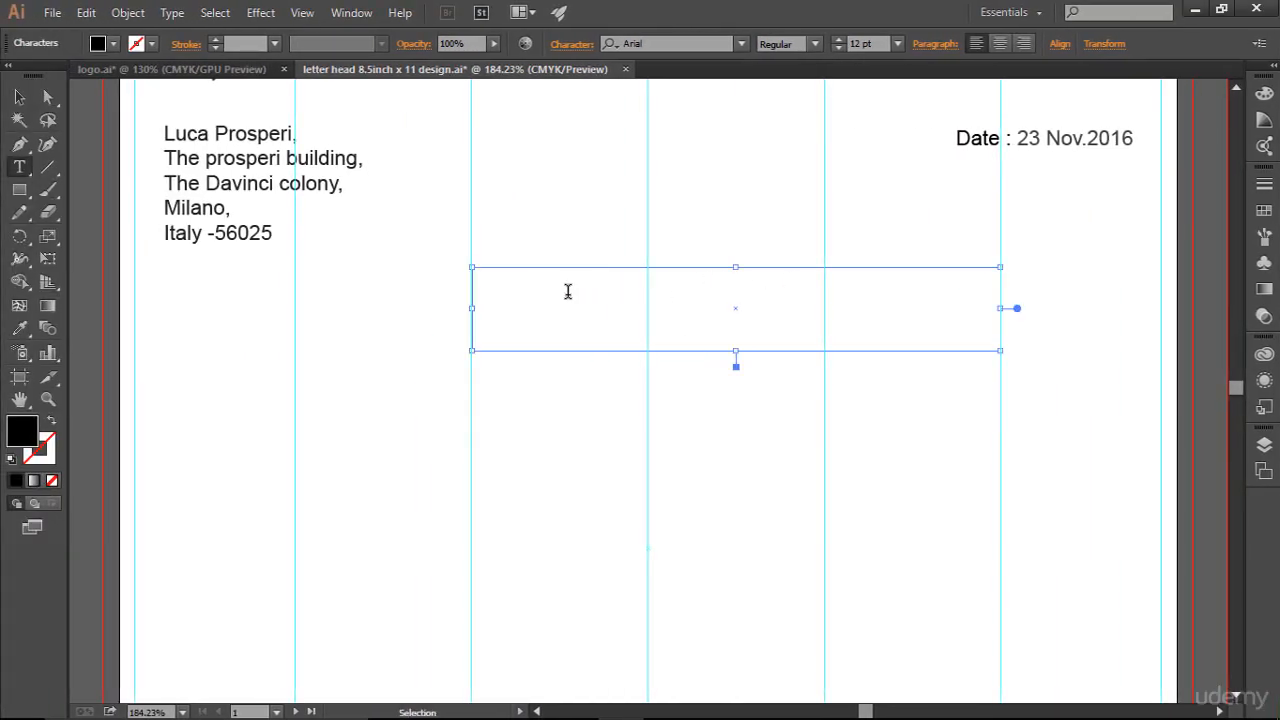
key(ctrl+v)
Try the Narrow font style on all of the pasted text.
key(ctrl+a)
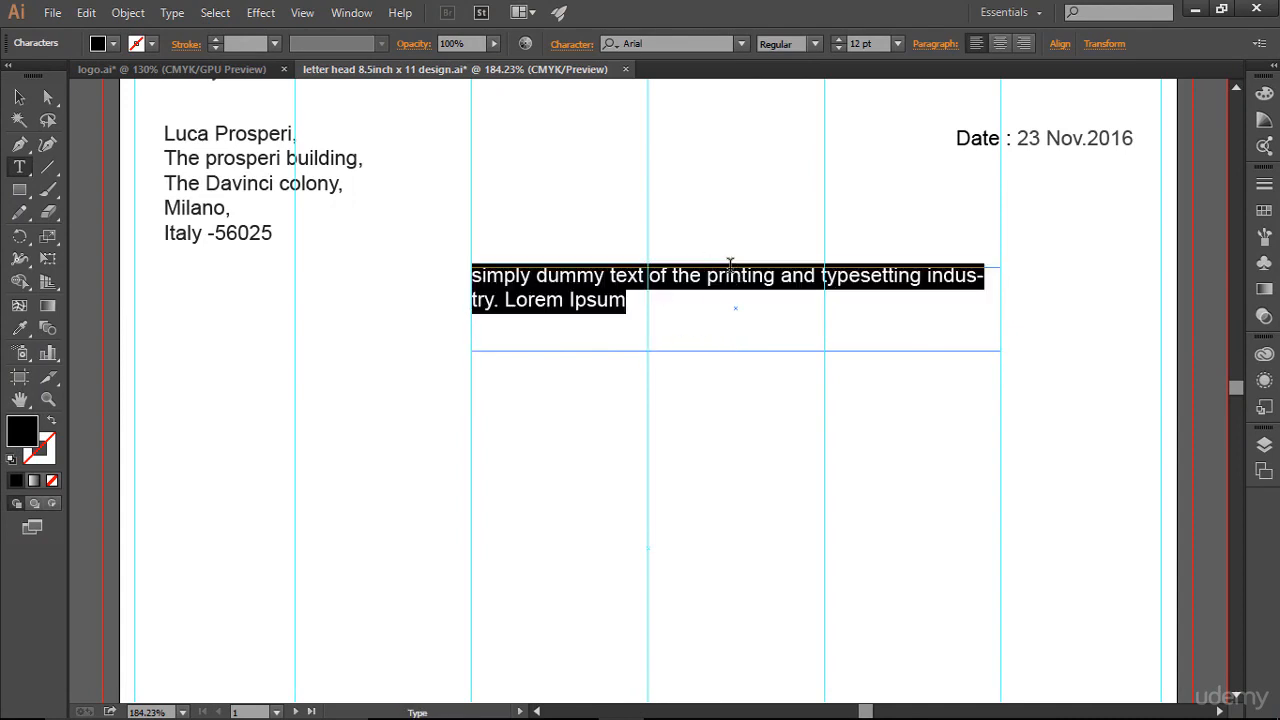
click(816, 44)
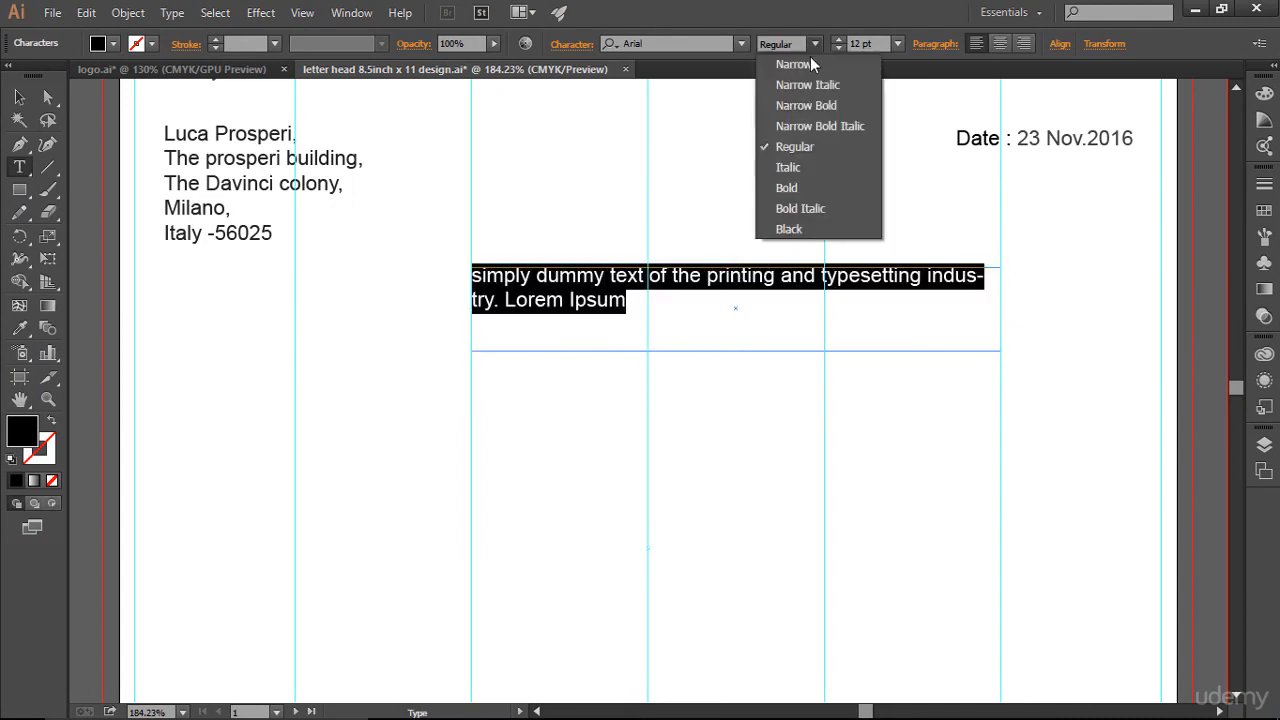
click(794, 62)
click(617, 350)
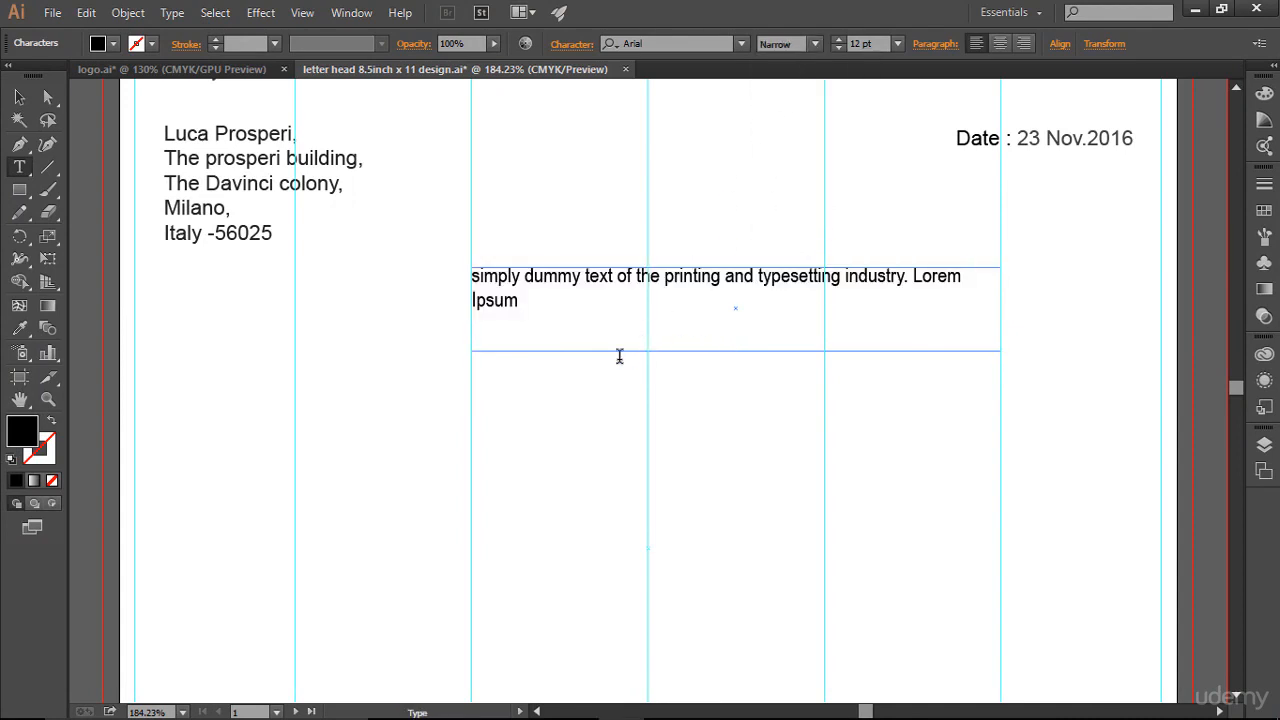
Reduce the font size of the pasted text to 10 pt.
drag(531, 314, 458, 265)
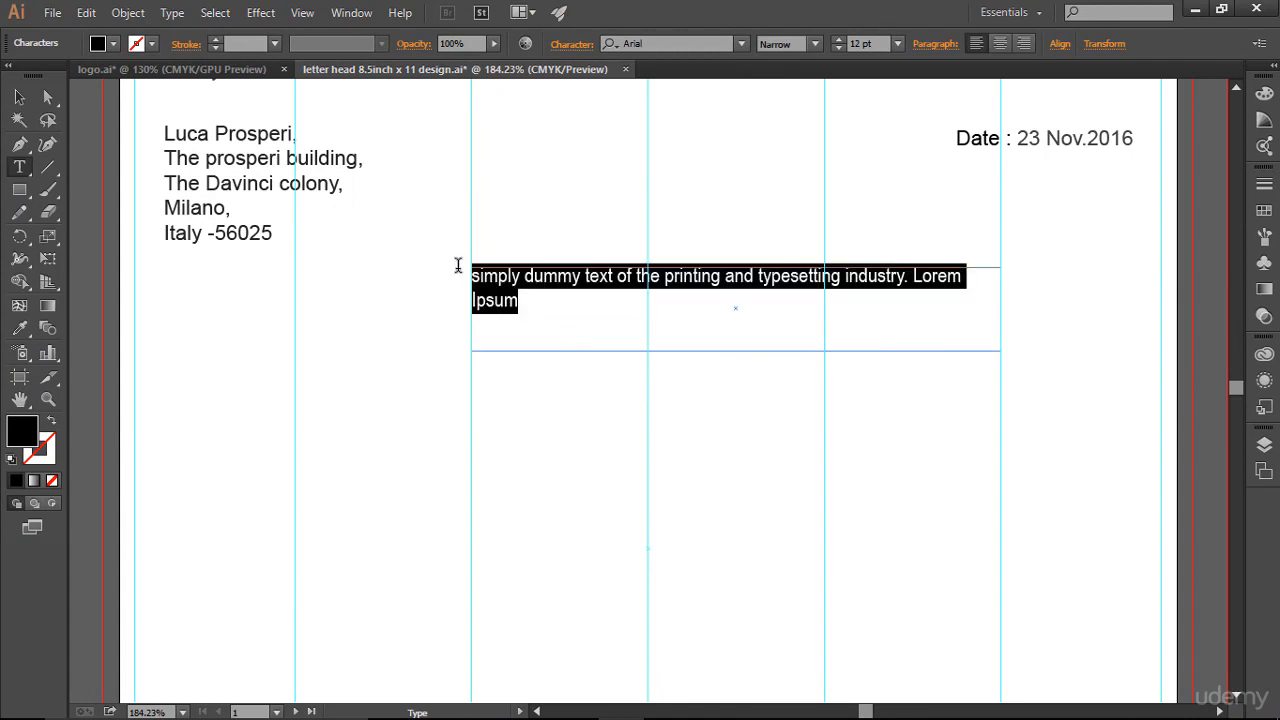
click(839, 51)
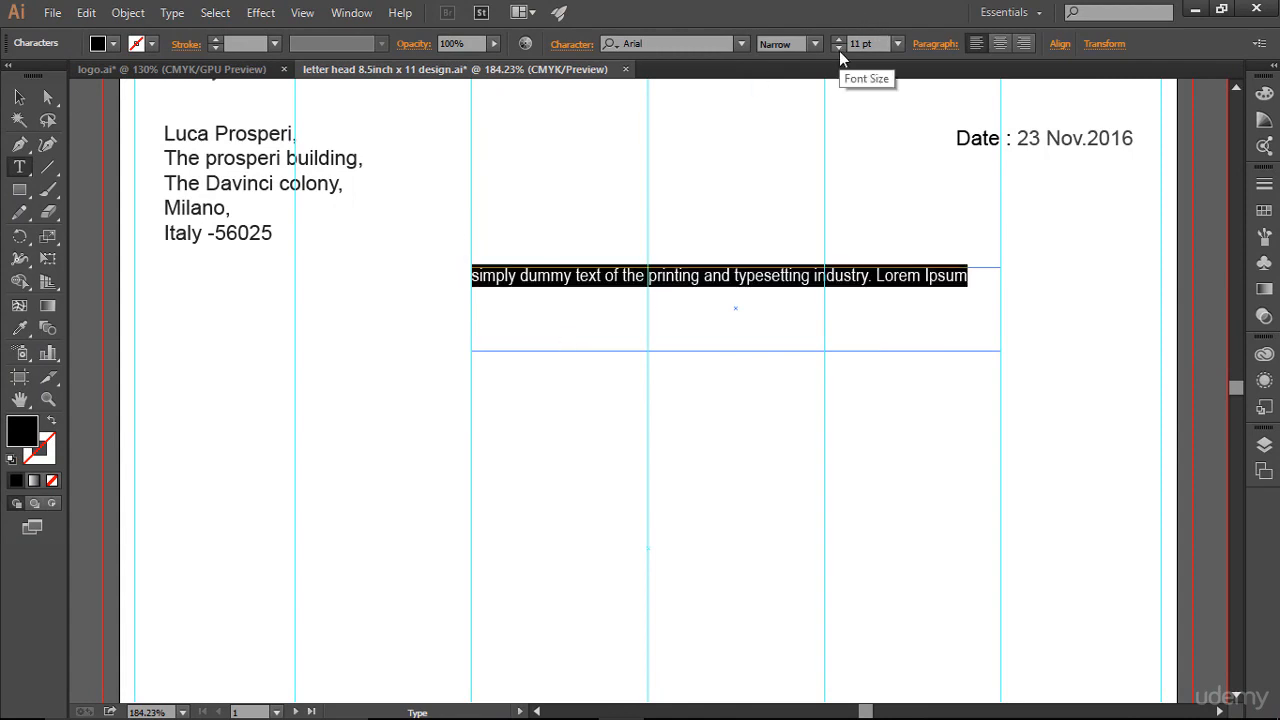
click(839, 51)
click(827, 298)
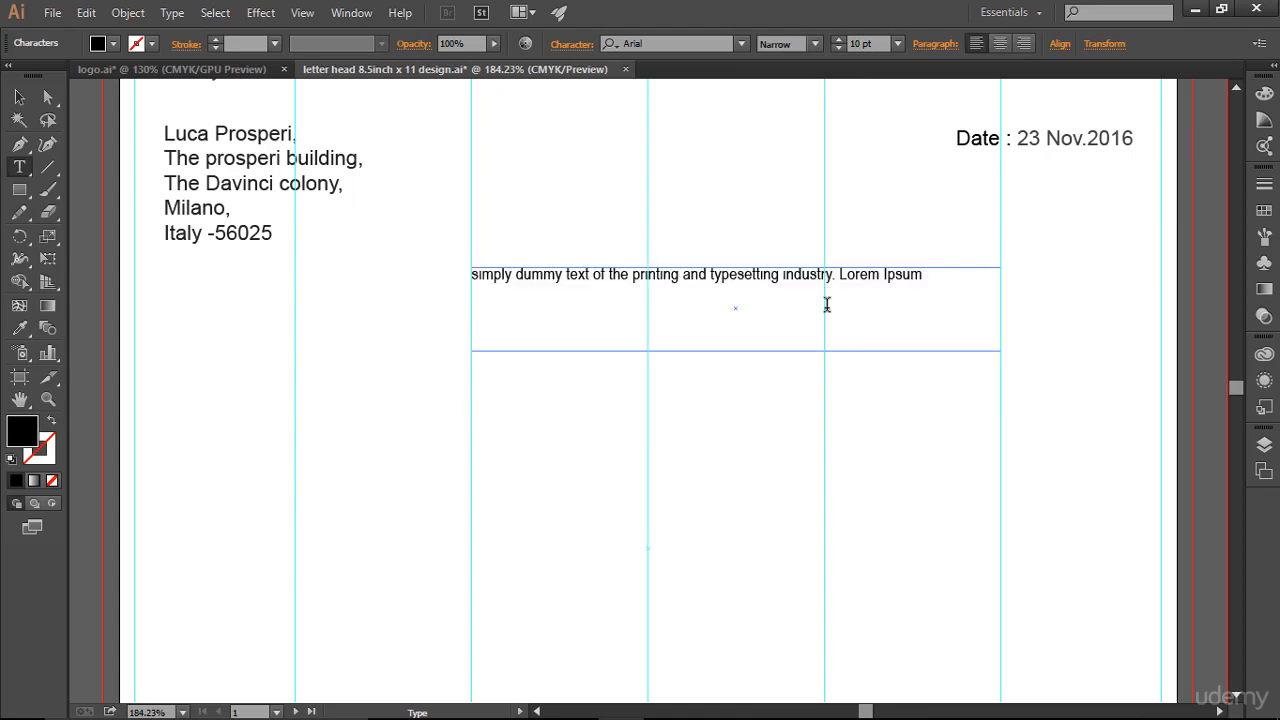
Set the pasted text's font style to Regular and end it with a period after "Ipsum".
drag(925, 273, 441, 277)
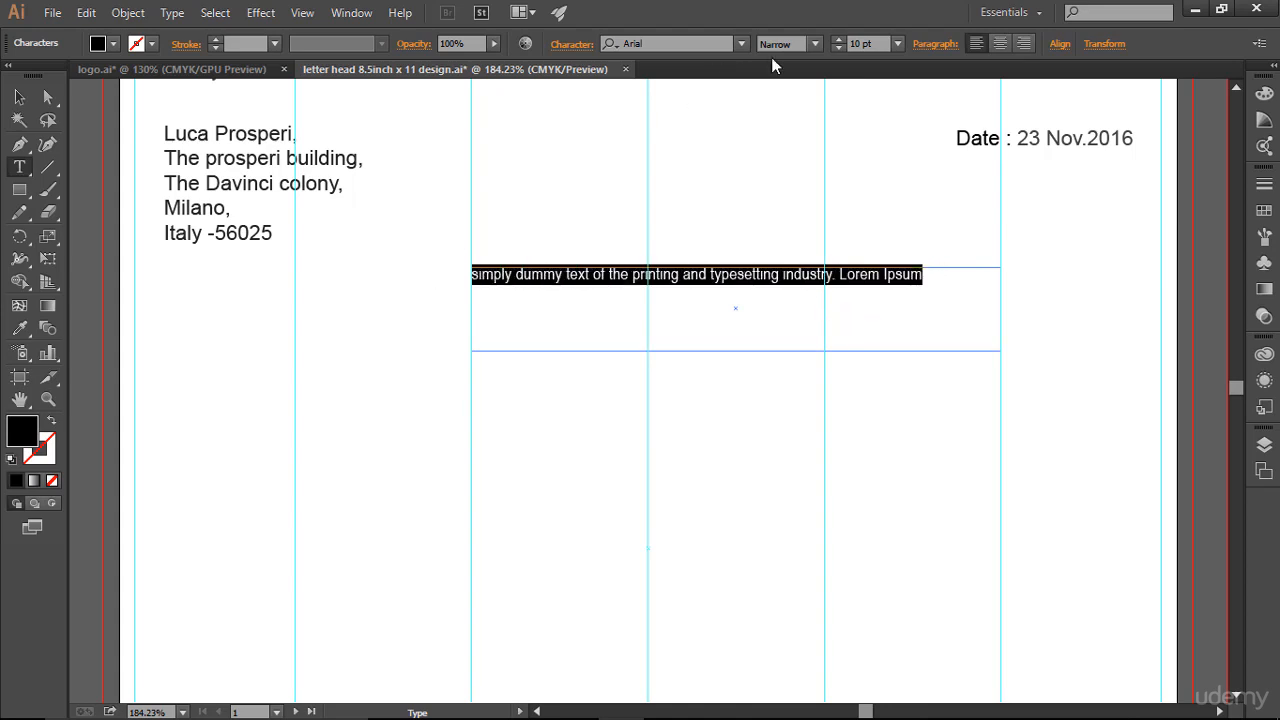
click(813, 45)
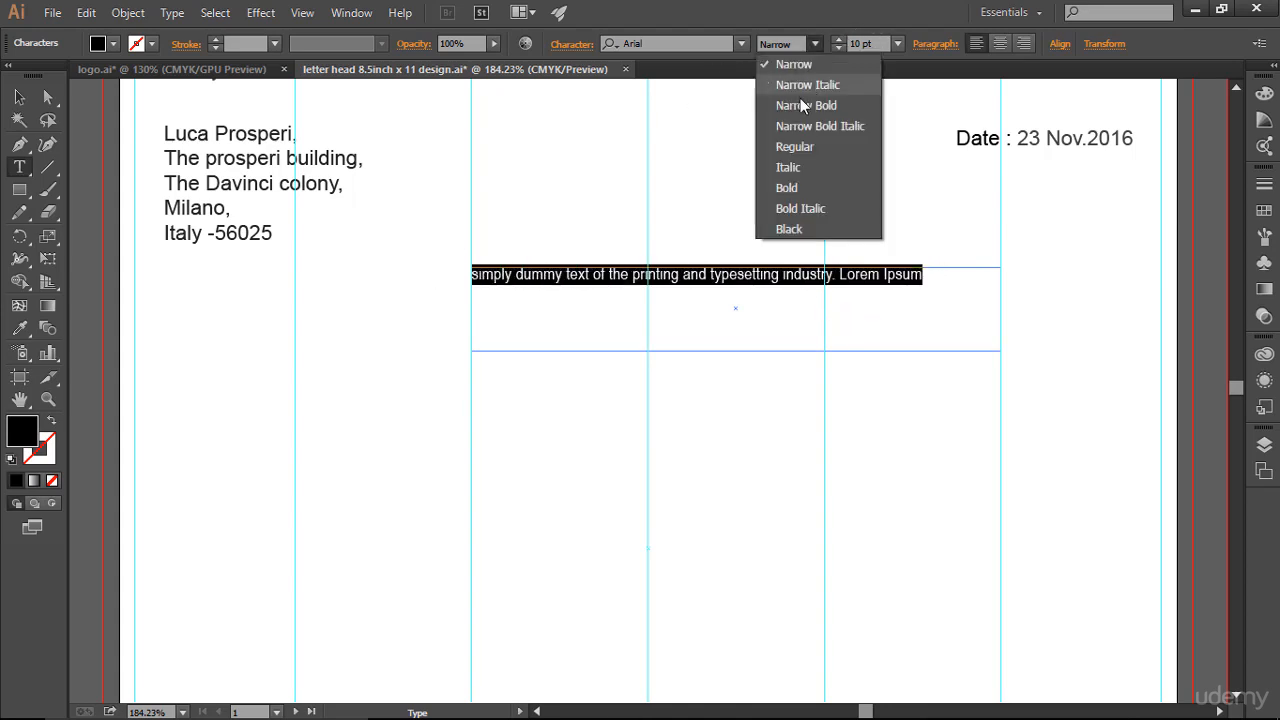
click(806, 147)
click(809, 309)
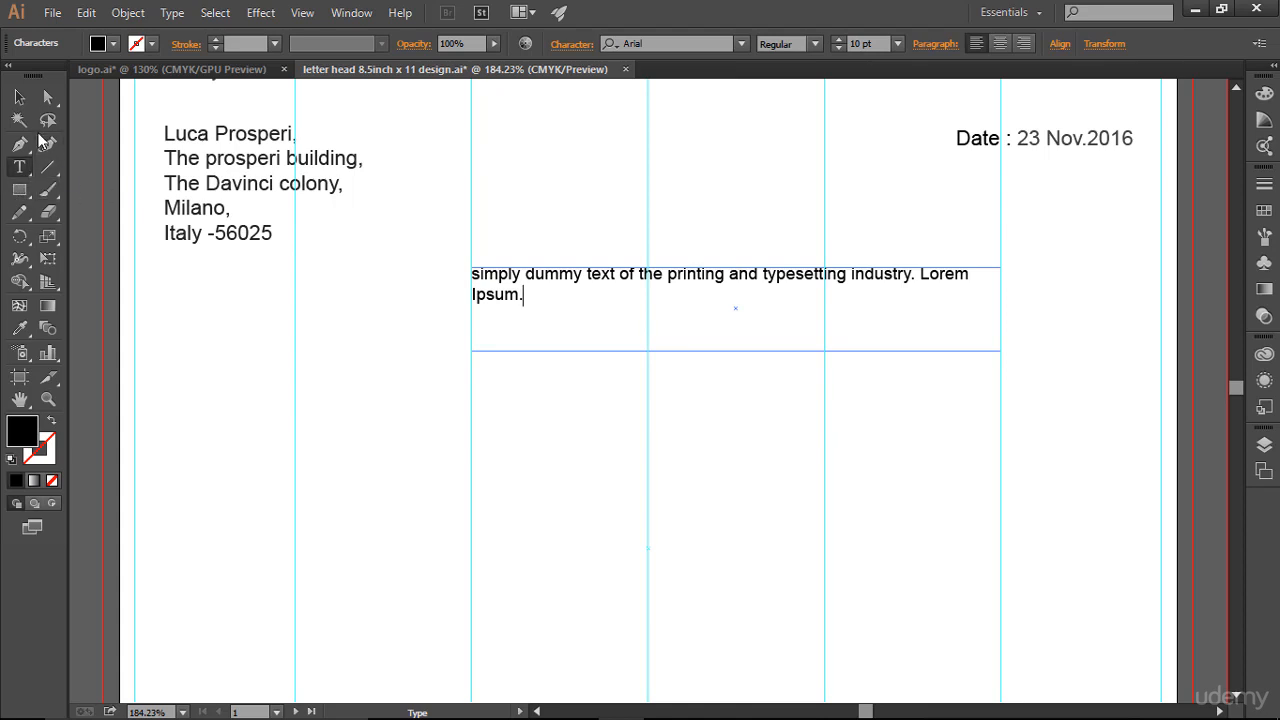
Add a separate text label reading "Subject :" before the first line of the pasted text.
click(19, 97)
key(ctrl+shift+a)
click(19, 167)
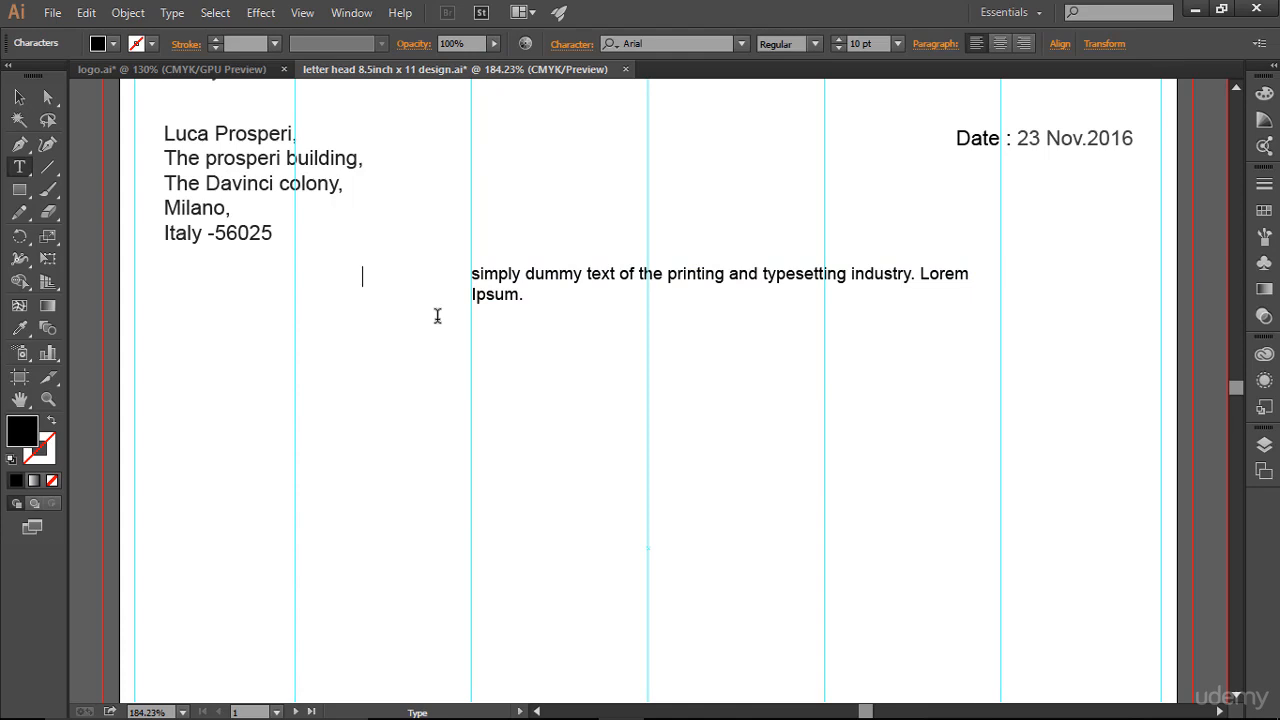
text(Subject :)
key(ctrl+a)
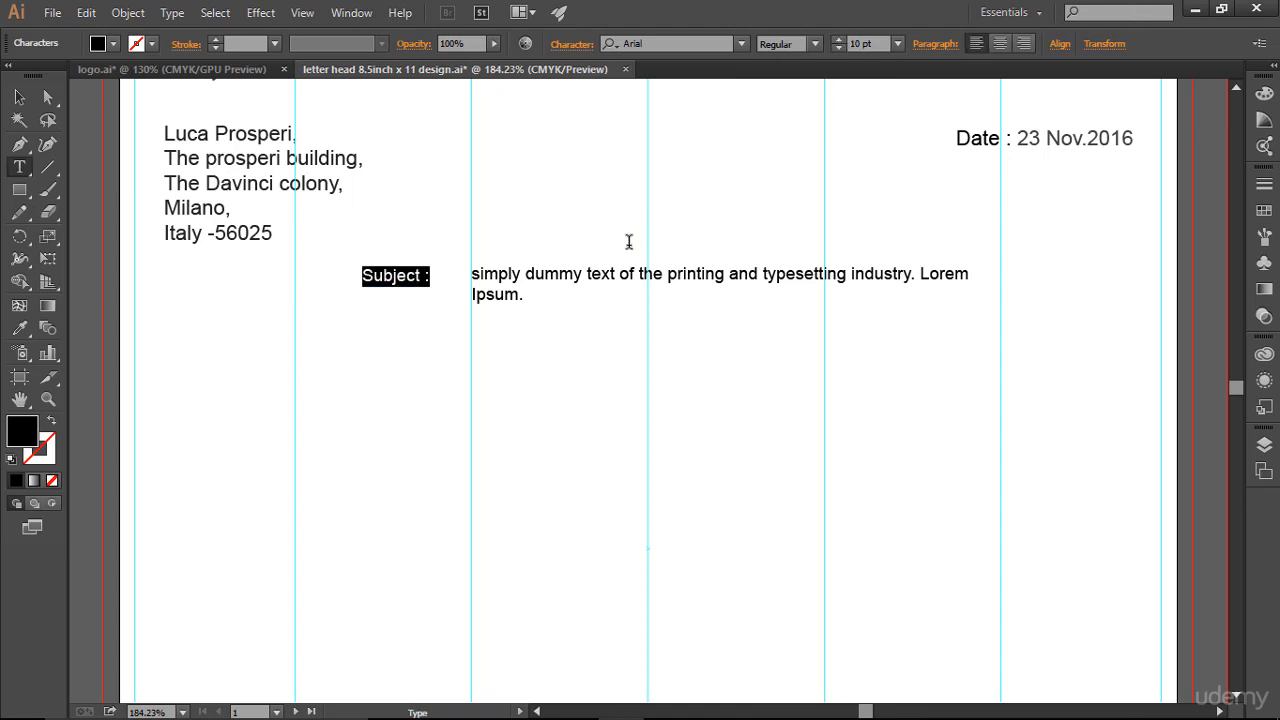
Nudge the "Subject :" label right until it sits just before the subject text, and up onto the text's first line.
click(19, 97)
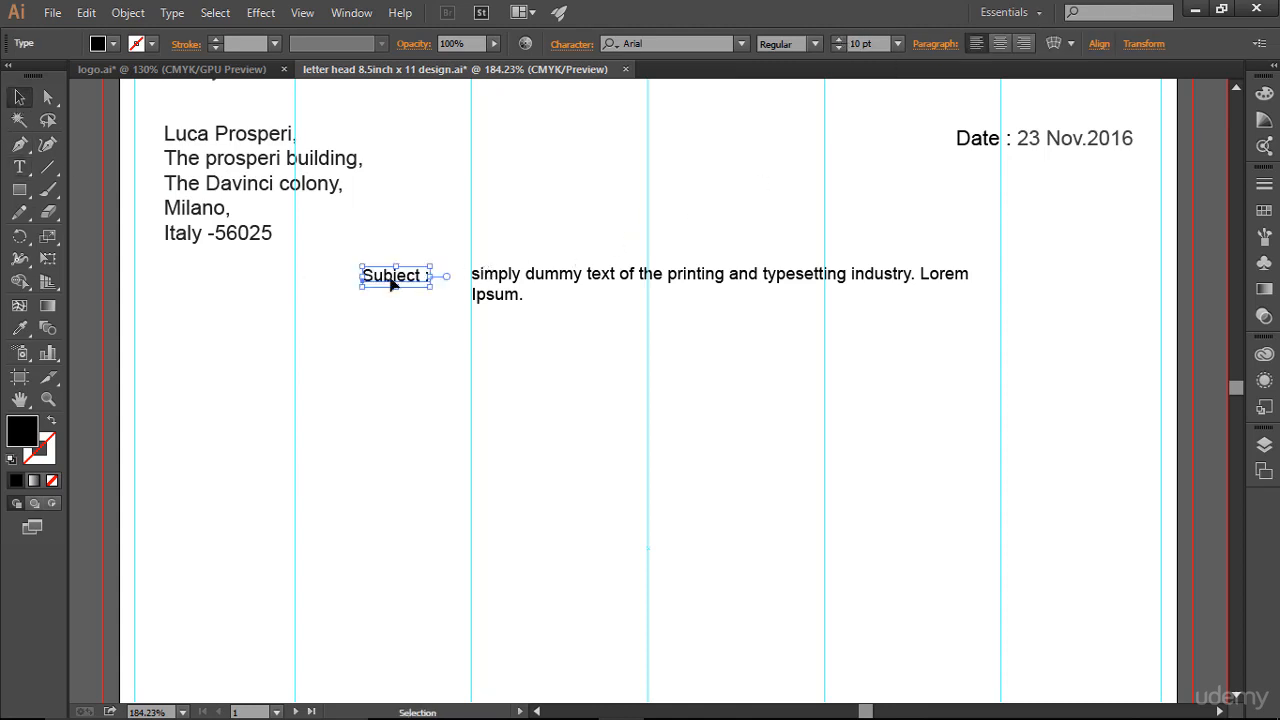
key(Right)
key(Right)
key(Right)
key(Right)
key(Right)
key(Right)
key(Right)
key(Right)
key(Right)
key(Right)
key(Right)
key(Right)
key(Right)
key(Right)
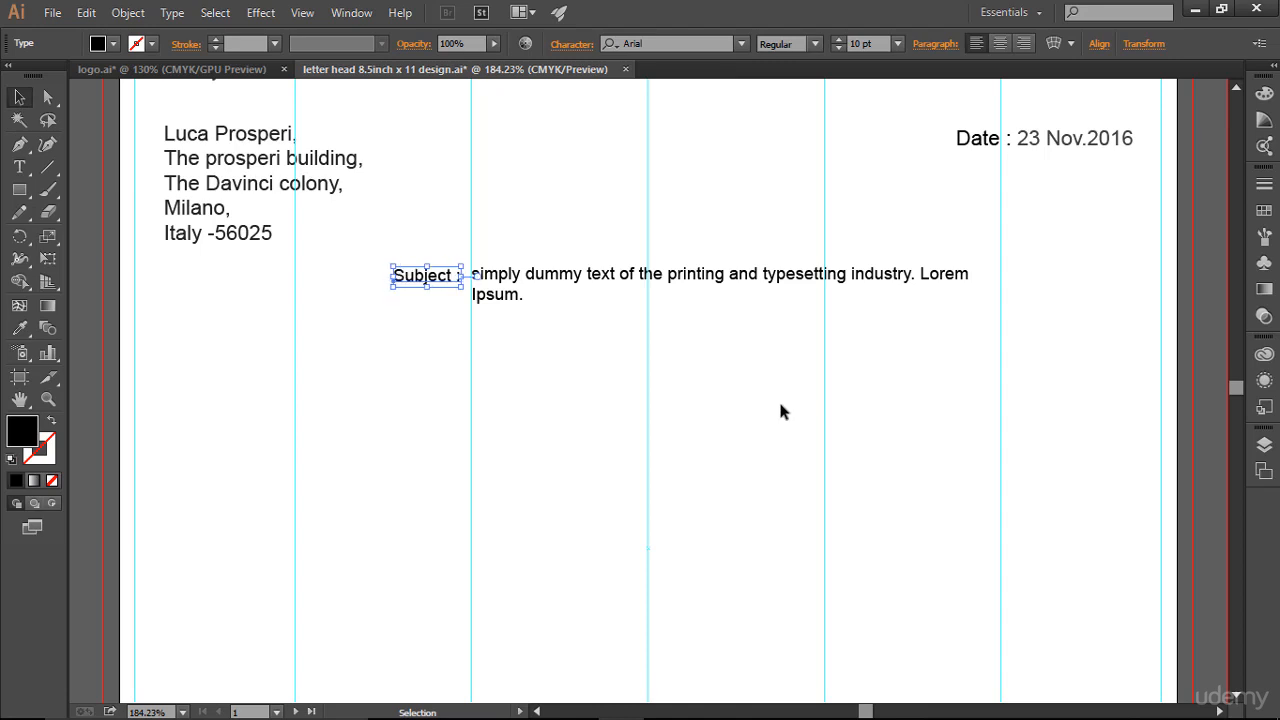
key(Up)
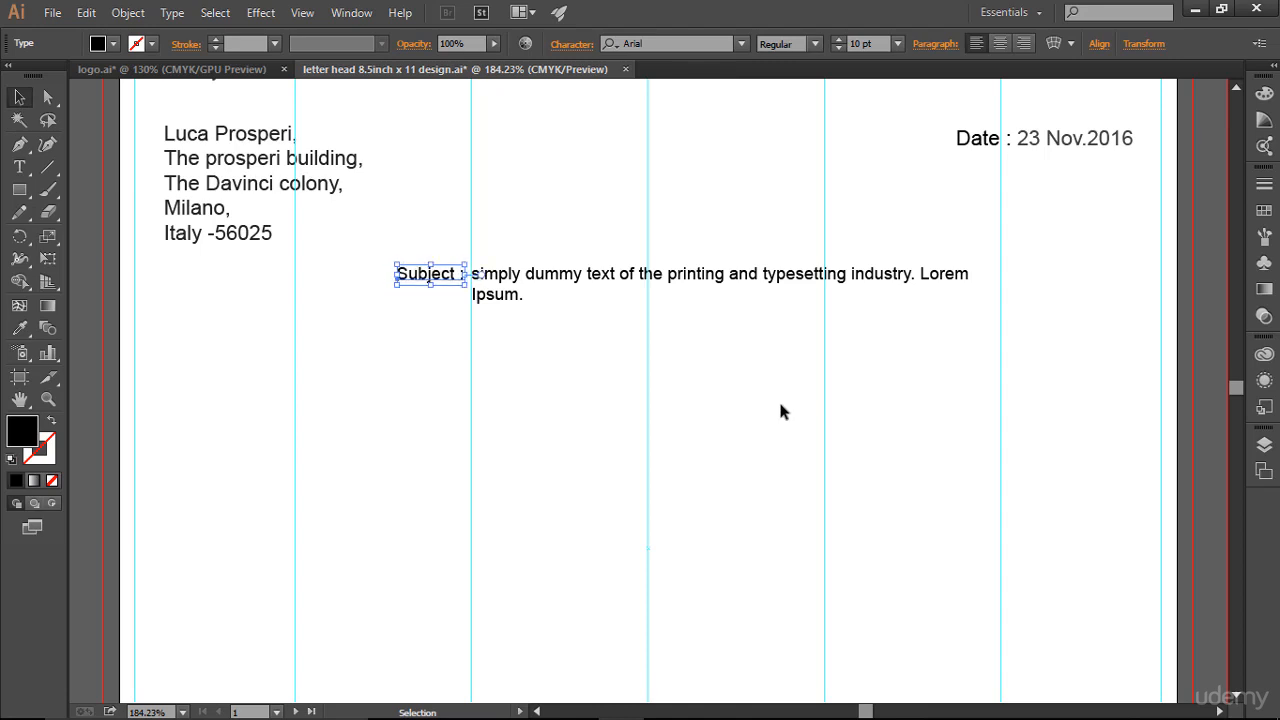
click(828, 462)
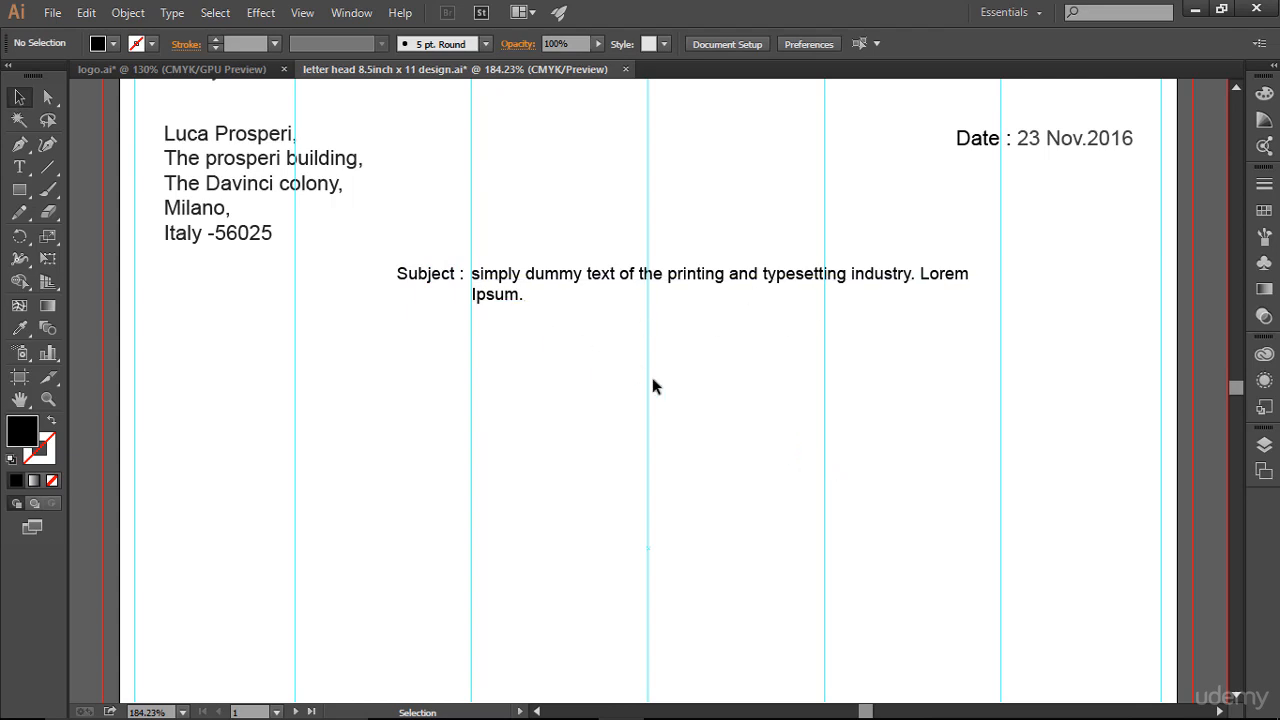
Capitalize the first letter of the subject text so it begins with "Simply".
click(19, 167)
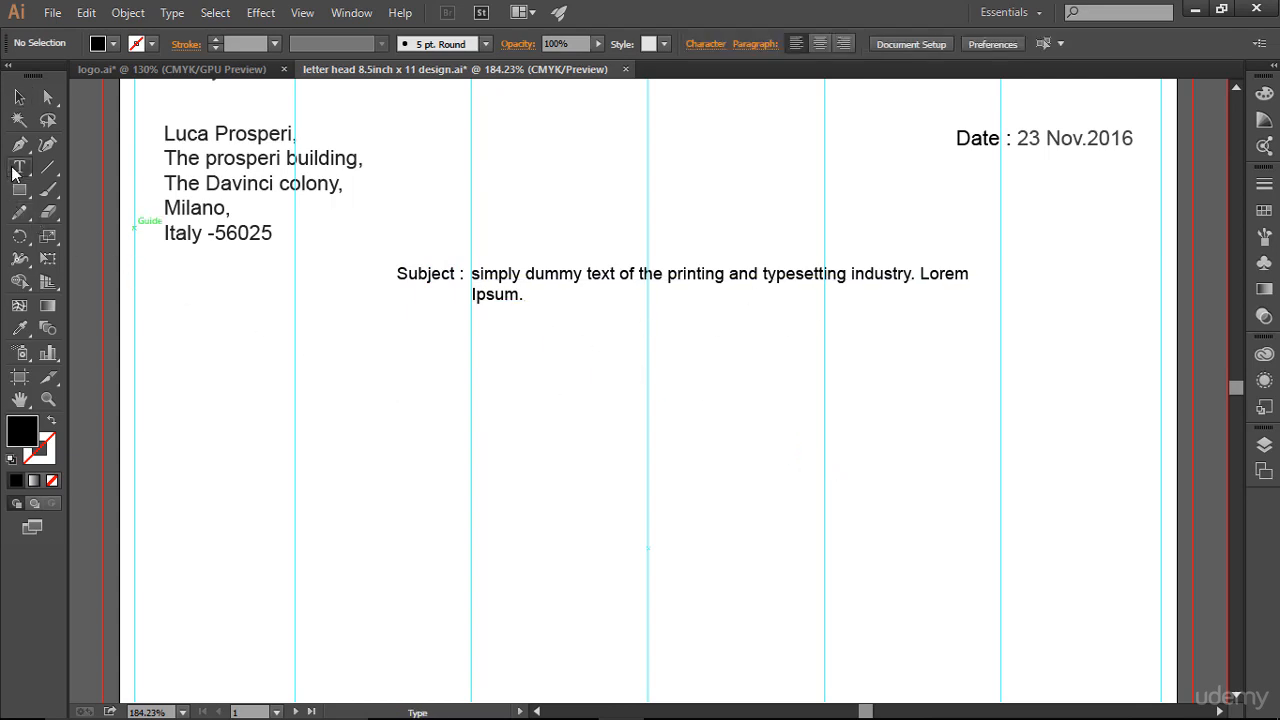
click(479, 276)
key(BackSpace)
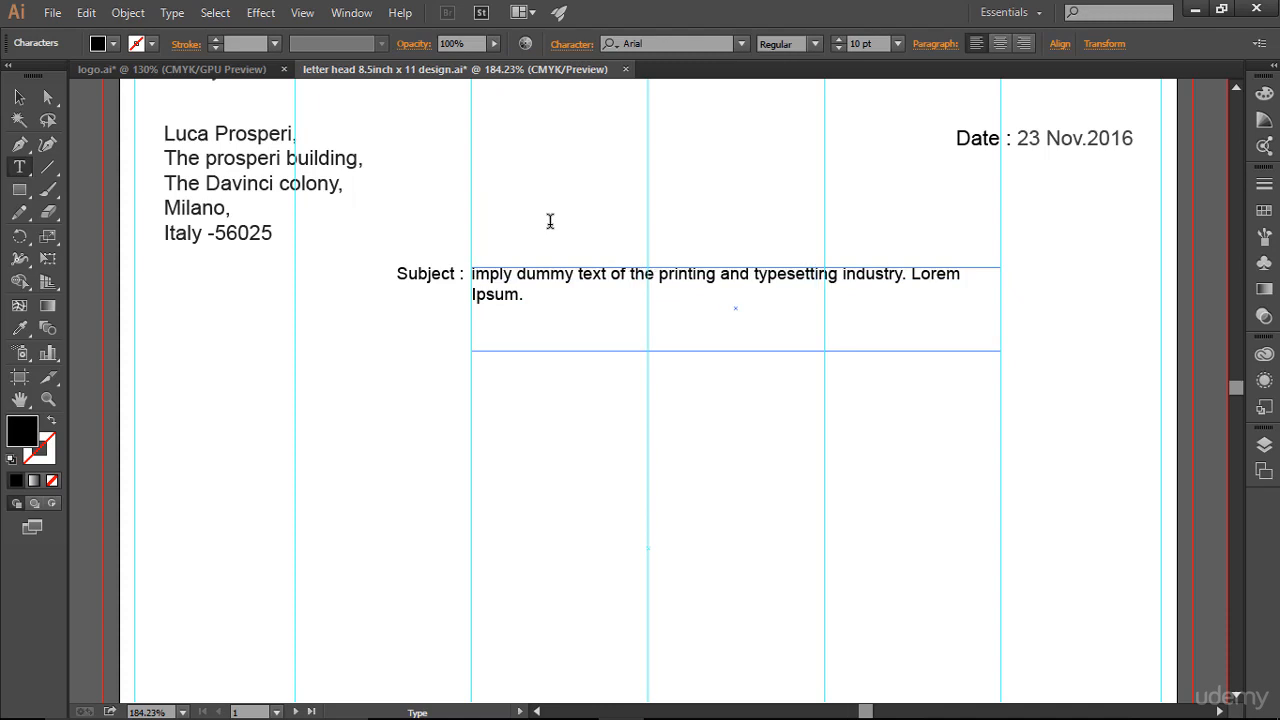
text(S)
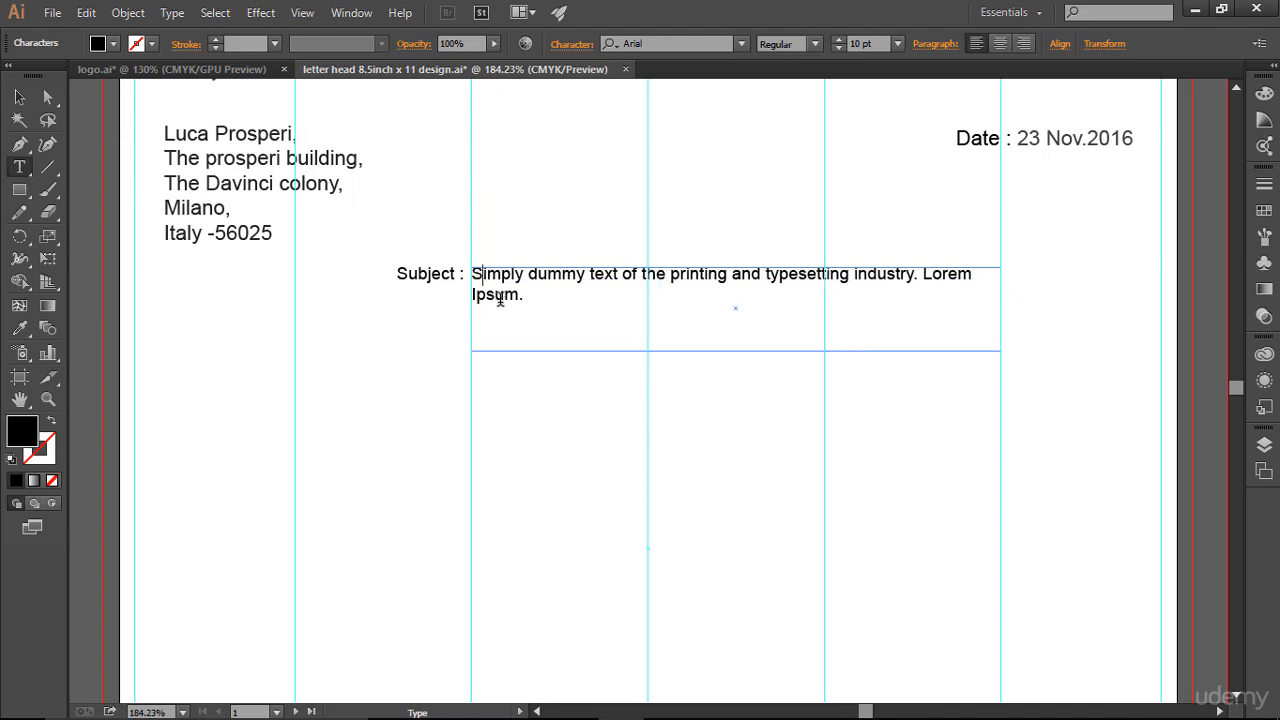
Apply the dark gray swatch to the whole subject text and deselect it.
key(ctrl+a)
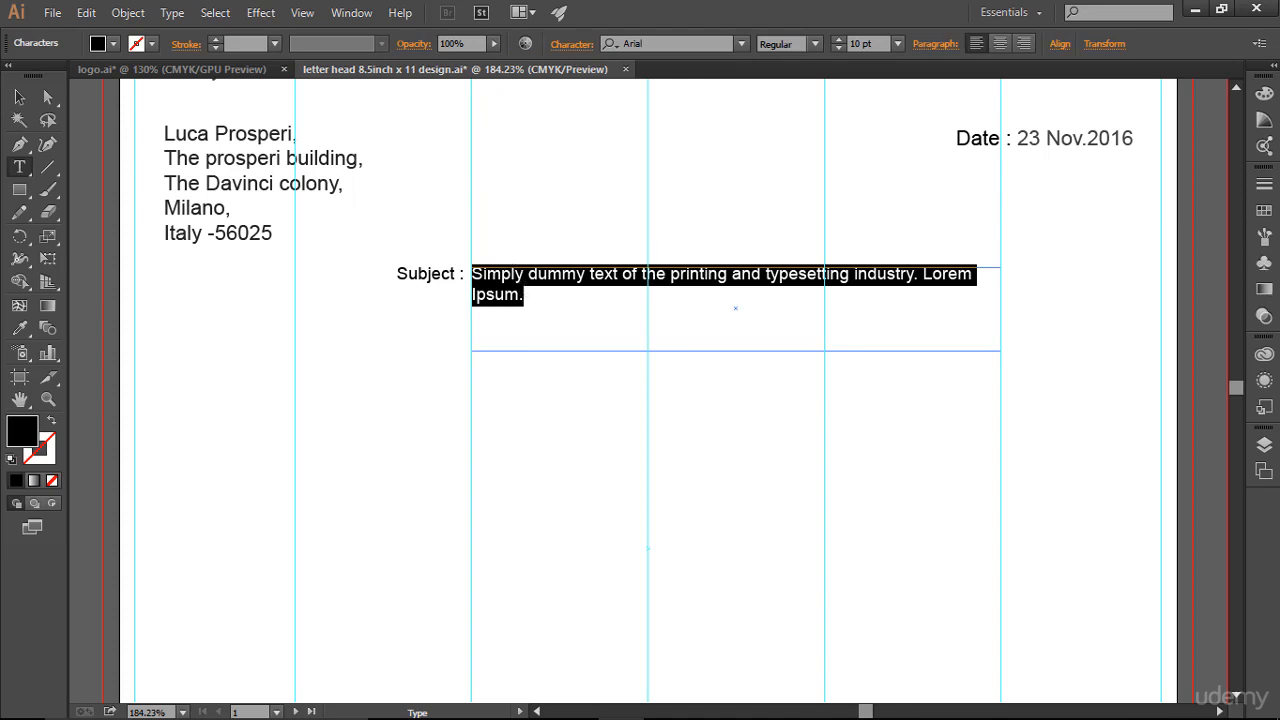
click(1264, 210)
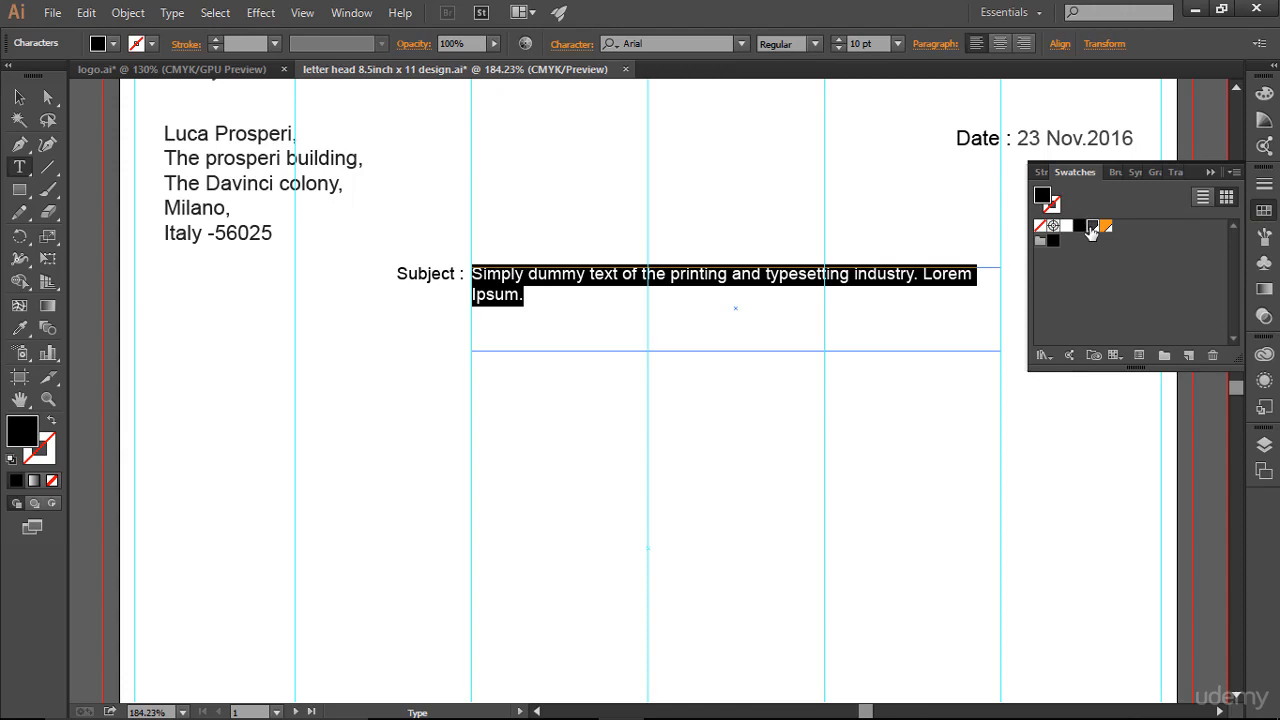
click(1092, 227)
click(1211, 172)
click(18, 97)
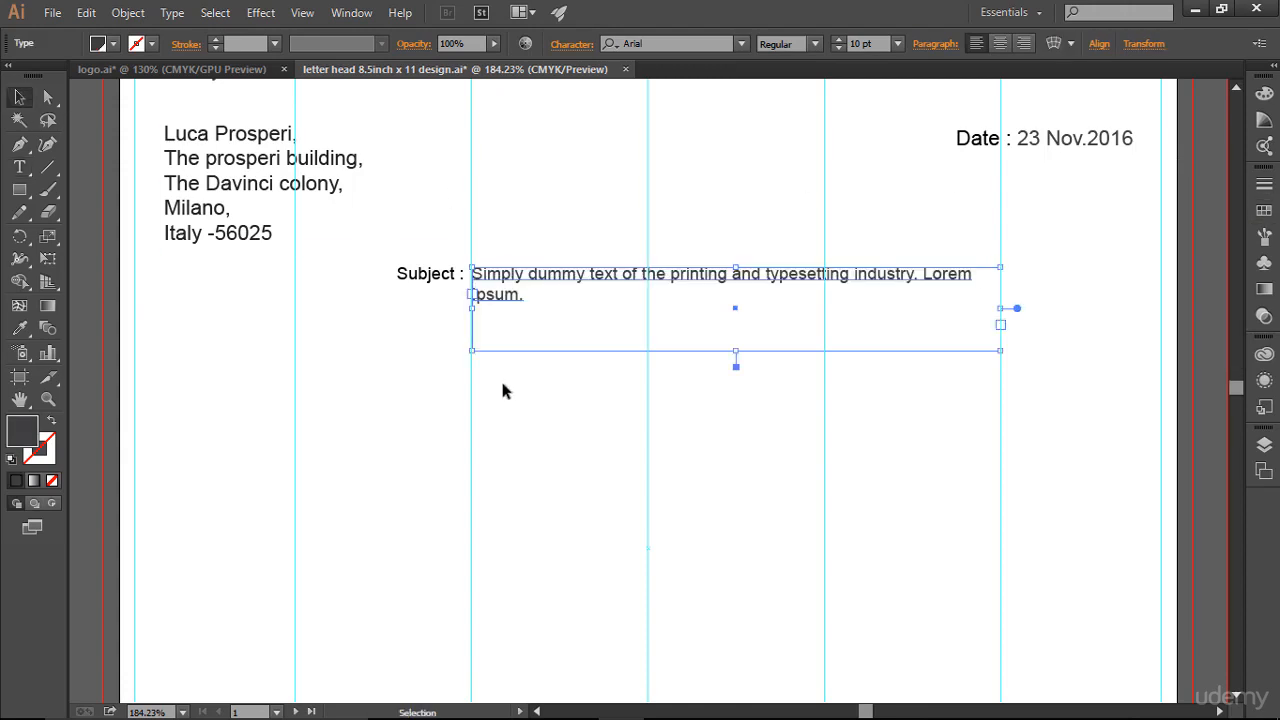
click(916, 412)
Review the letterhead layout from header to full page, with the guides hidden and shown.
scroll(918, 414, down, 1)
scroll(920, 414, up, 4)
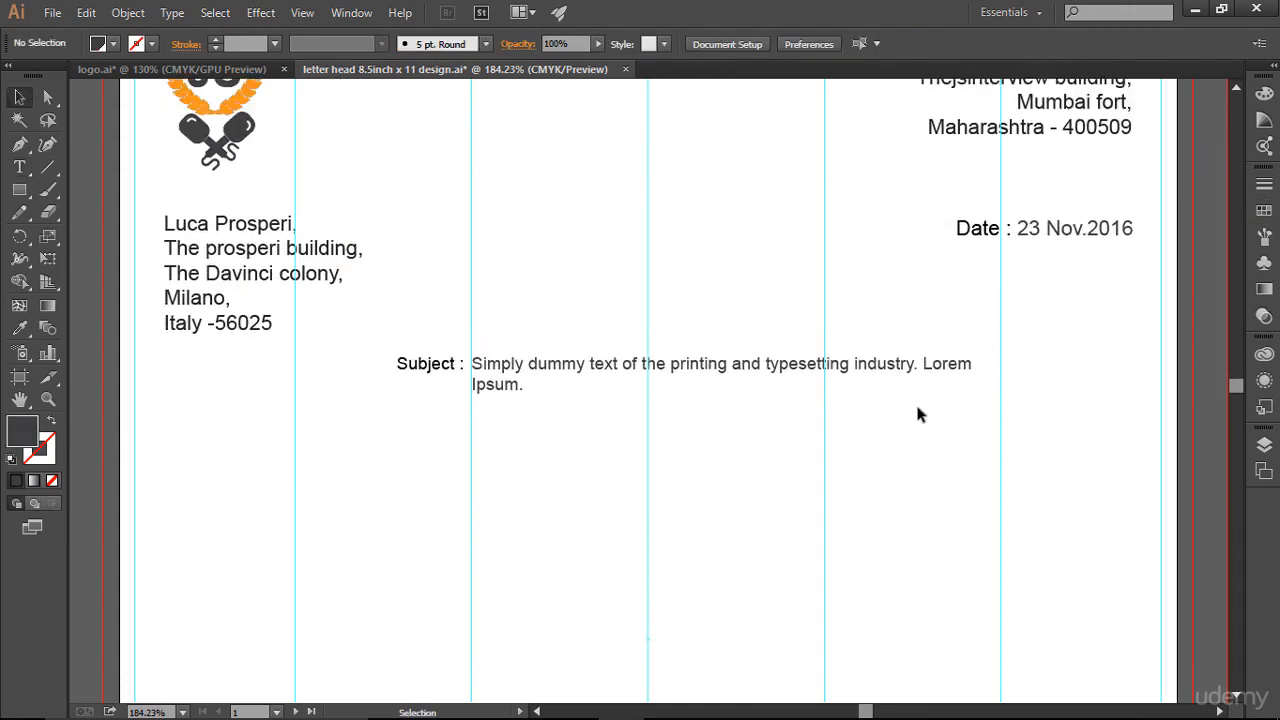
scroll(920, 414, down, 1)
scroll(920, 414, down, 4)
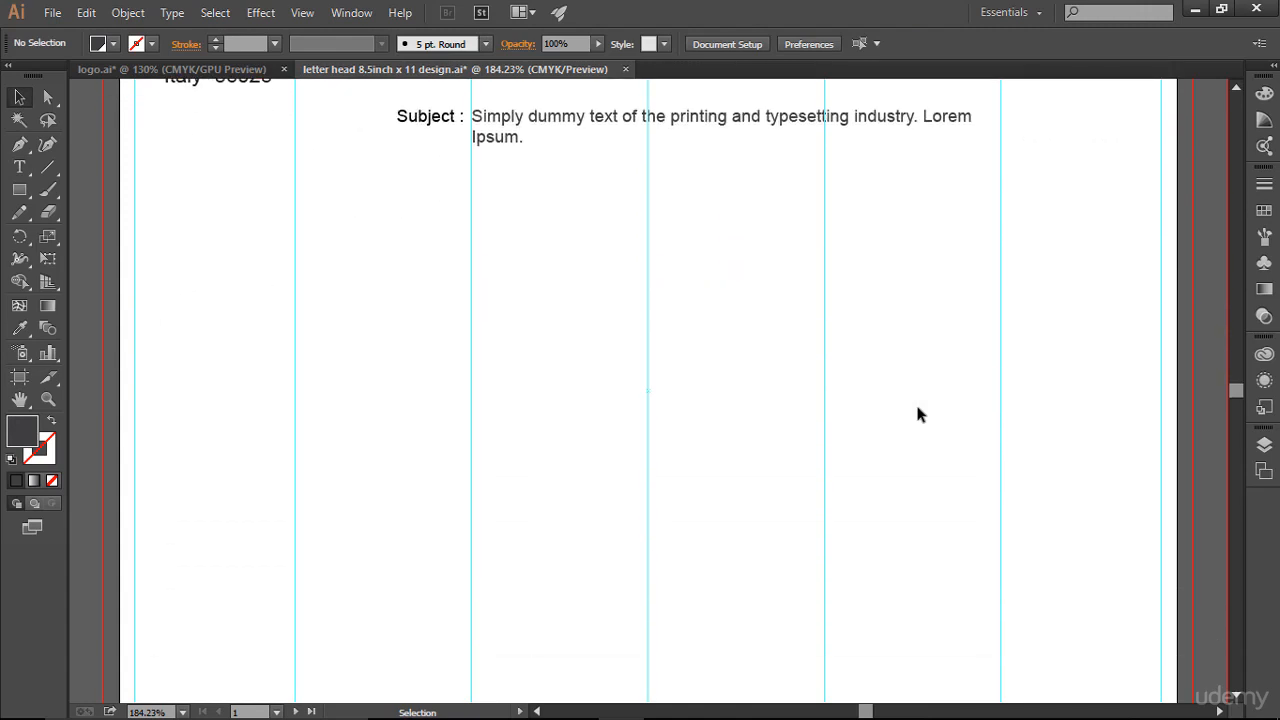
scroll(920, 414, down, 2)
scroll(920, 414, up, 8)
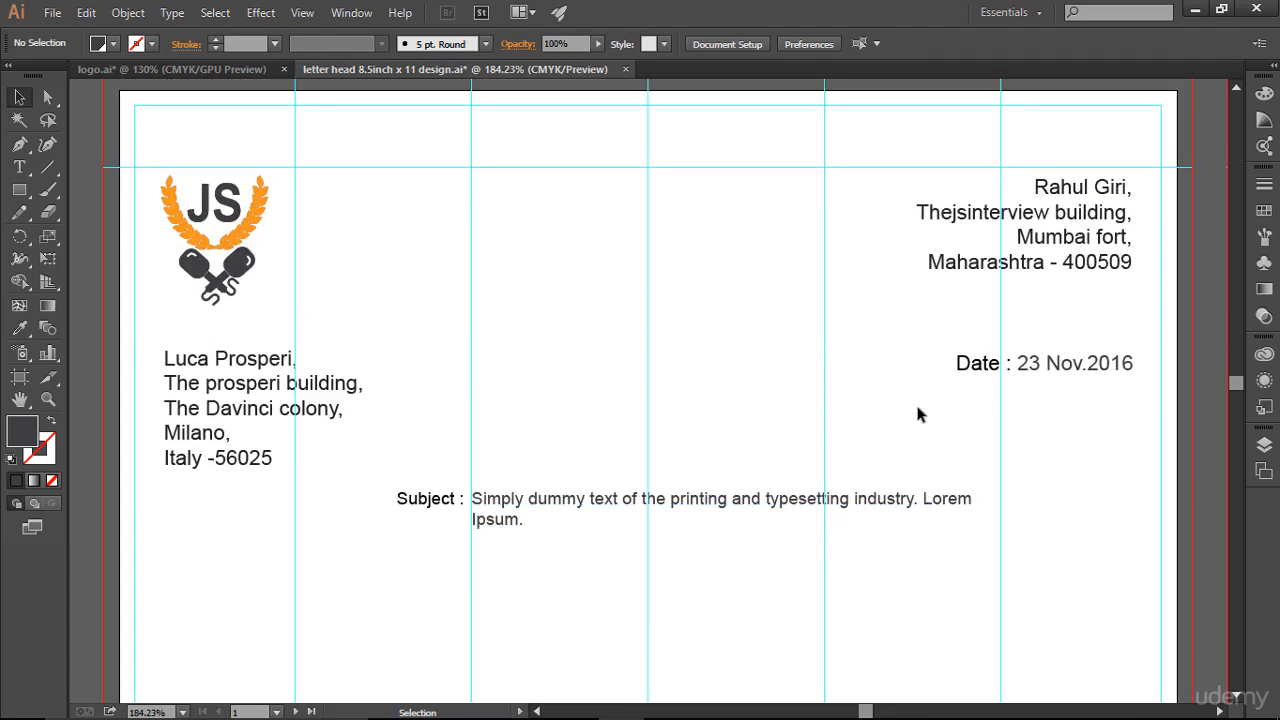
key(ctrl)
scroll(918, 414, down, 4)
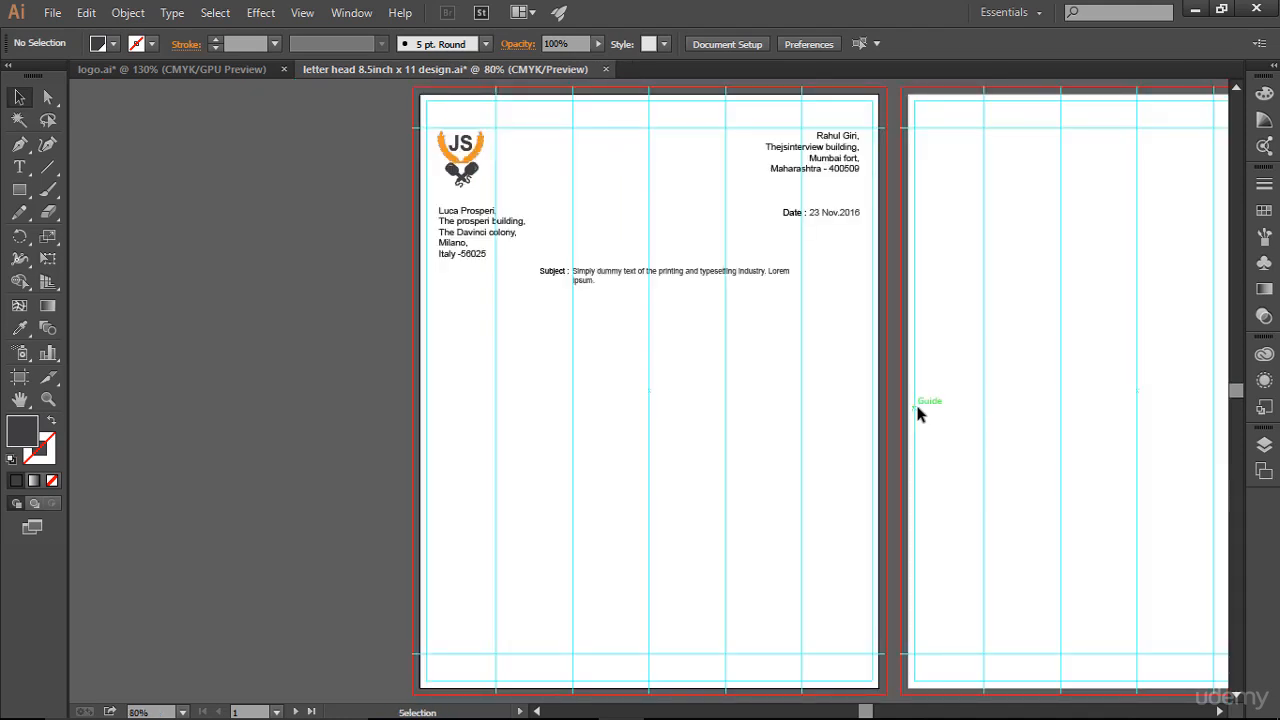
key(ctrl+semicolon)
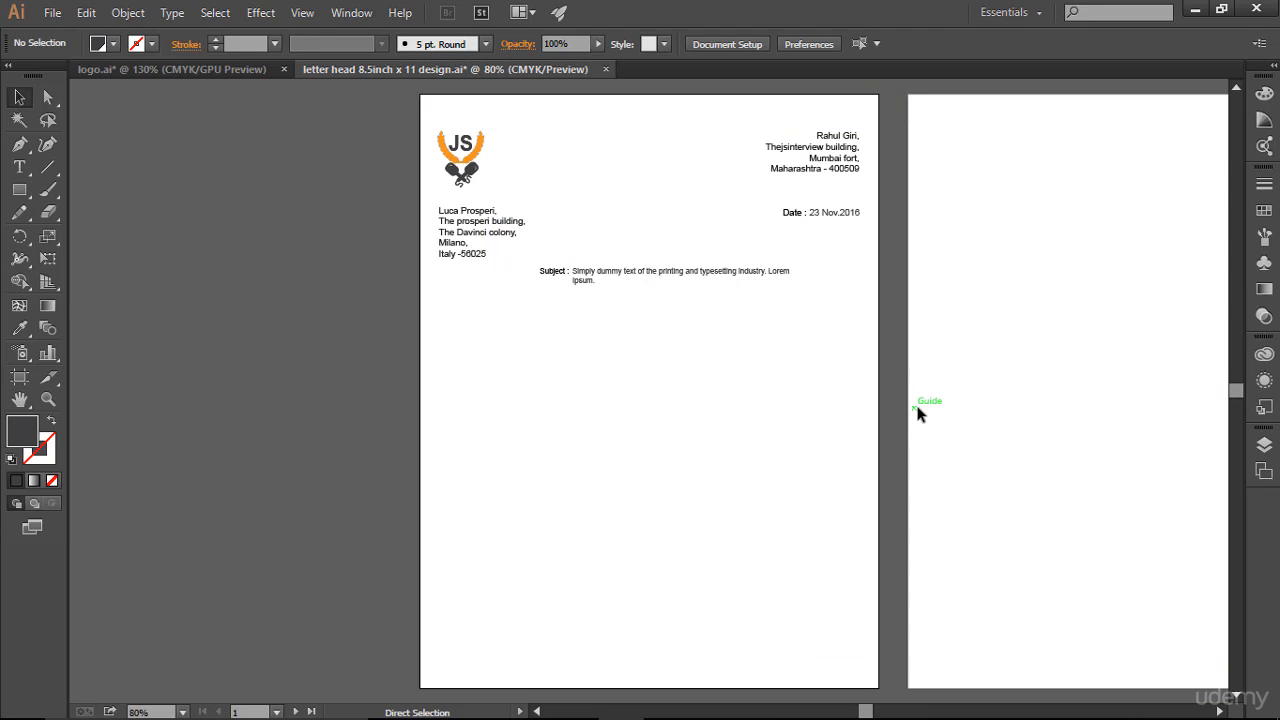
key(ctrl+semicolon)
key(ctrl+space)
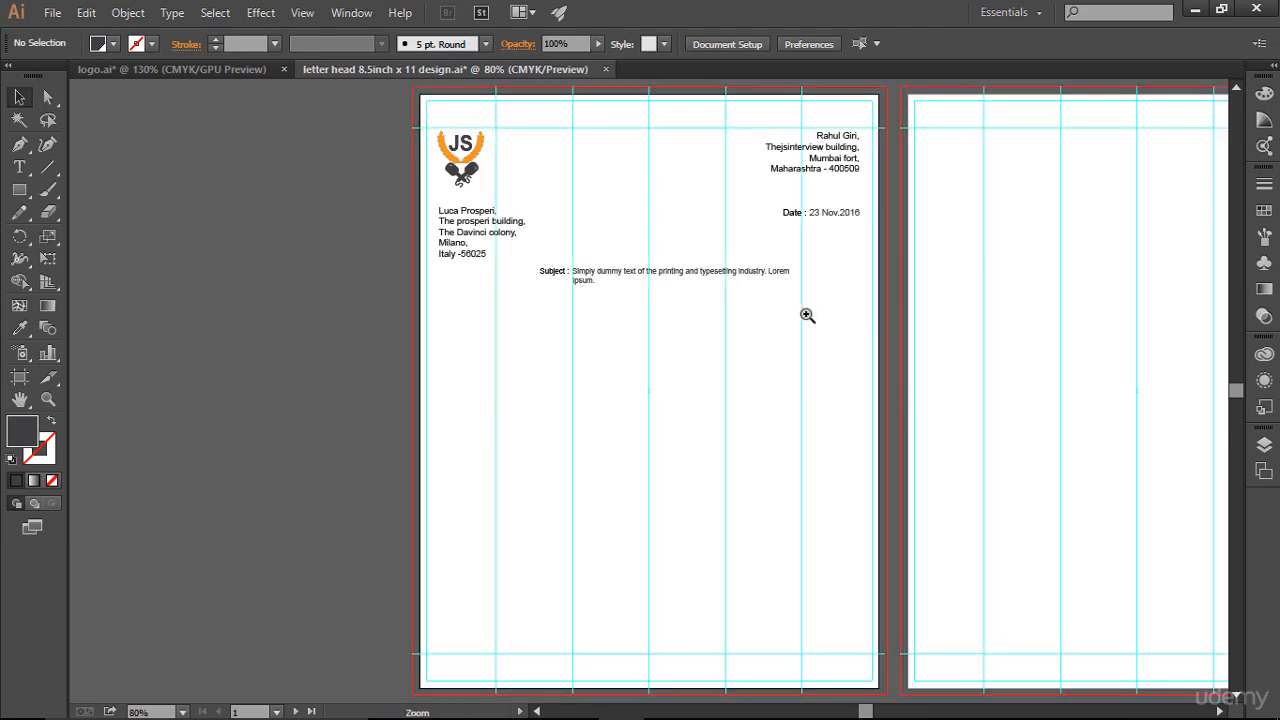
Add a greeting line below the subject, flush with the start of the recipient address, reading "Dear" and the recipient's first name.
drag(389, 96, 880, 388)
scroll(667, 501, down, 2)
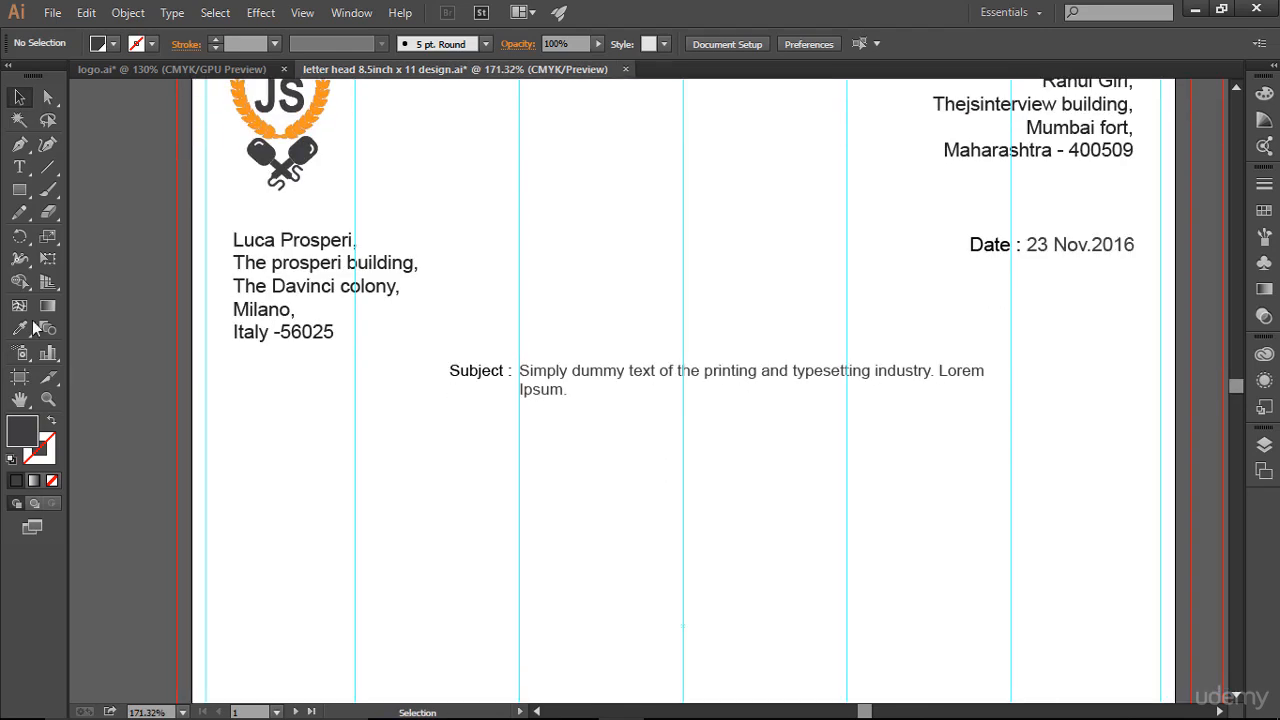
click(19, 167)
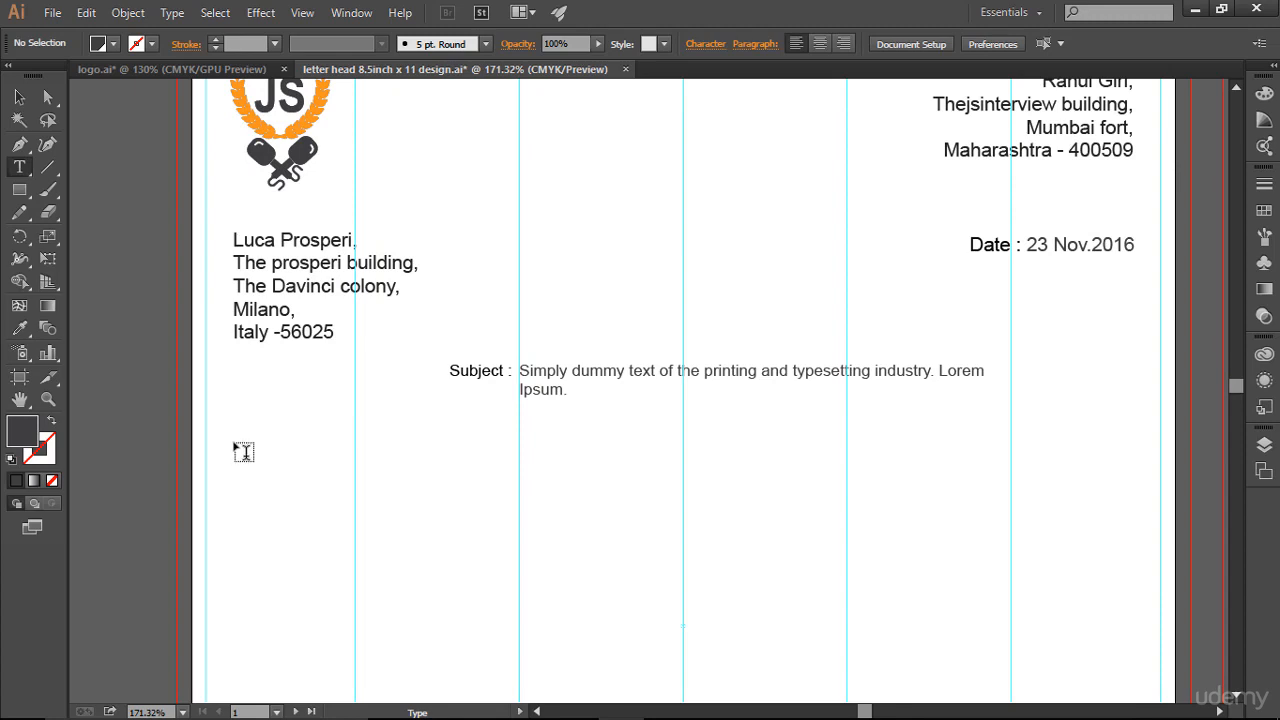
click(548, 488)
text(Dear)
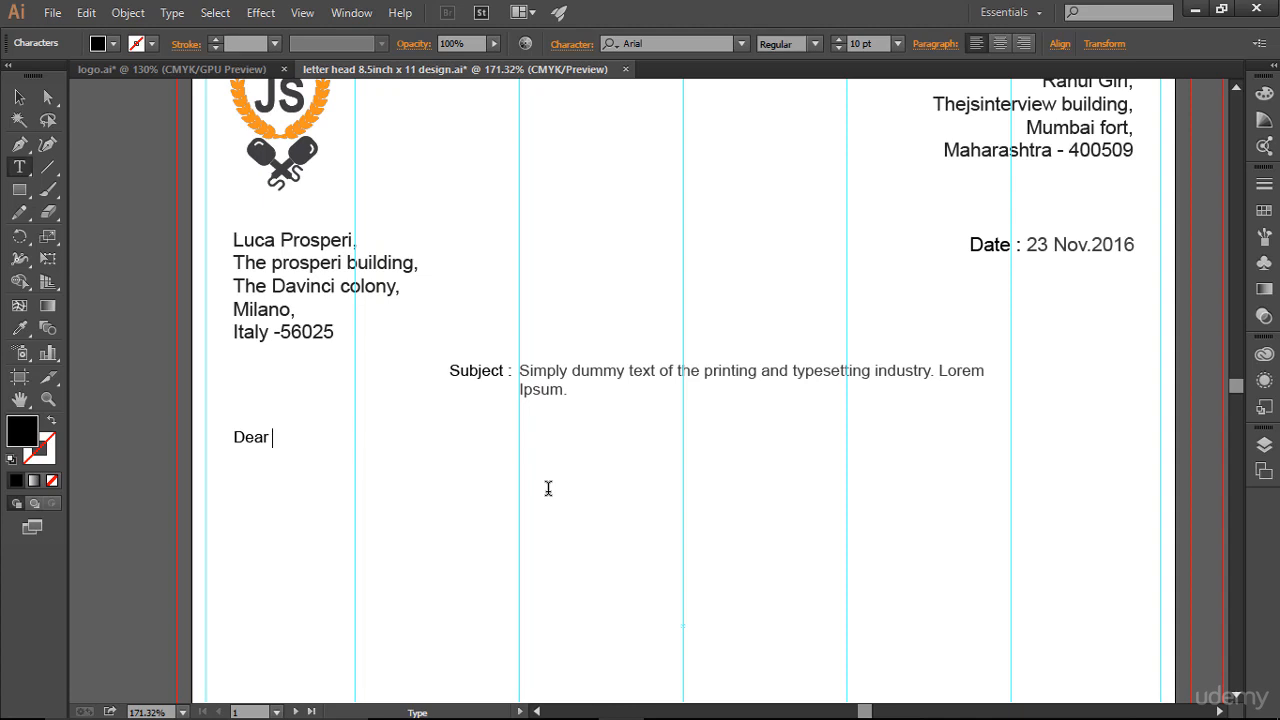
text( Luca)
key(BackSpace)
click(19, 97)
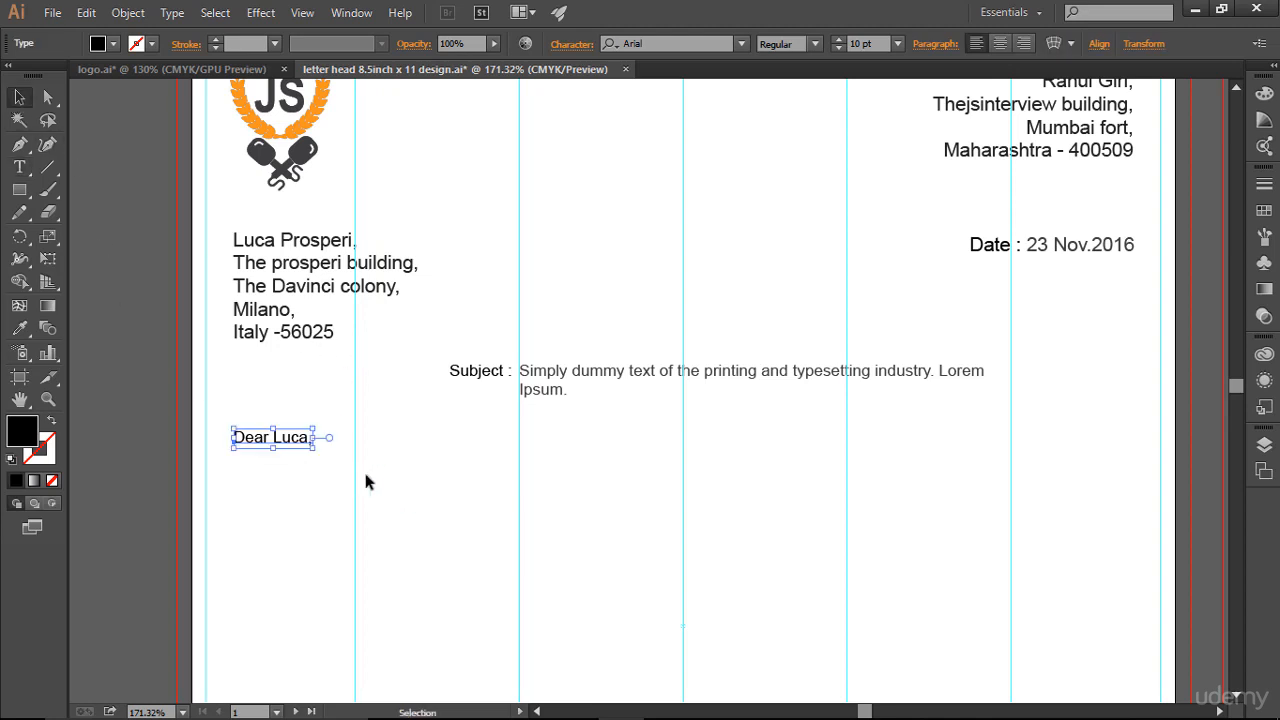
Draw a text area about 7.7 x 4.1 in below the greeting, starting flush with the greeting and spanning the page's text width.
click(366, 476)
scroll(424, 515, down, 2)
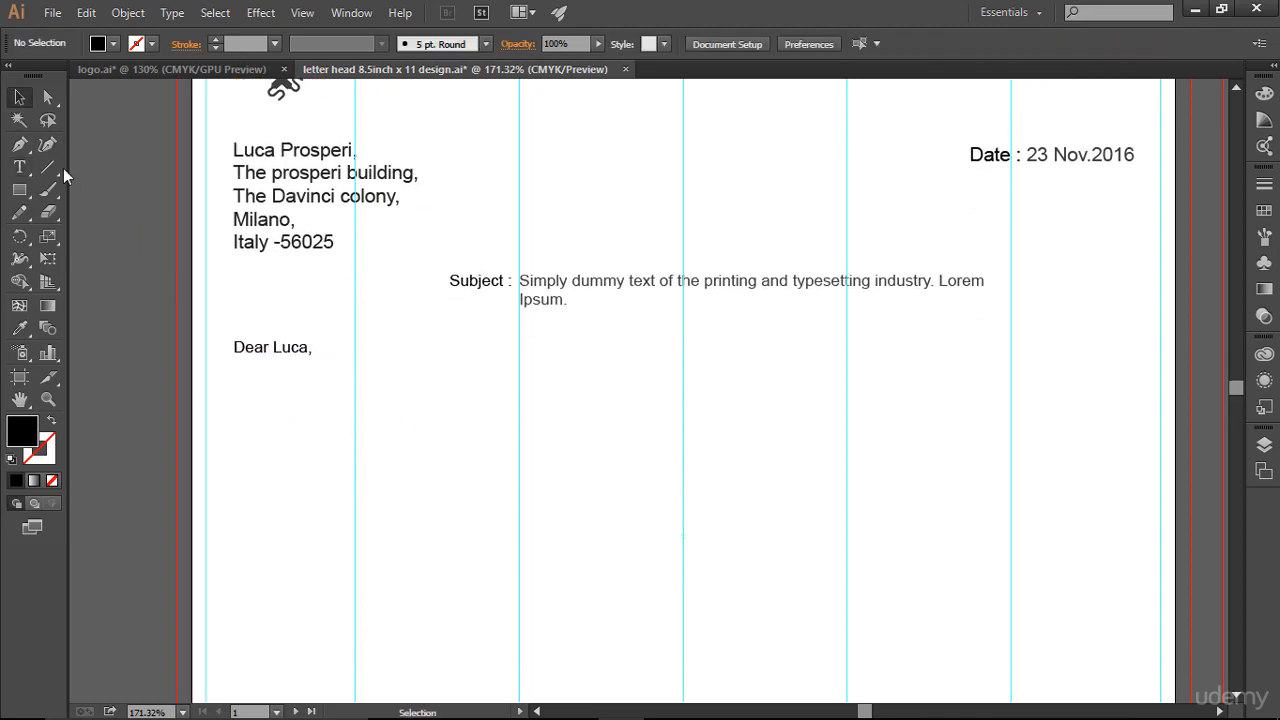
click(19, 167)
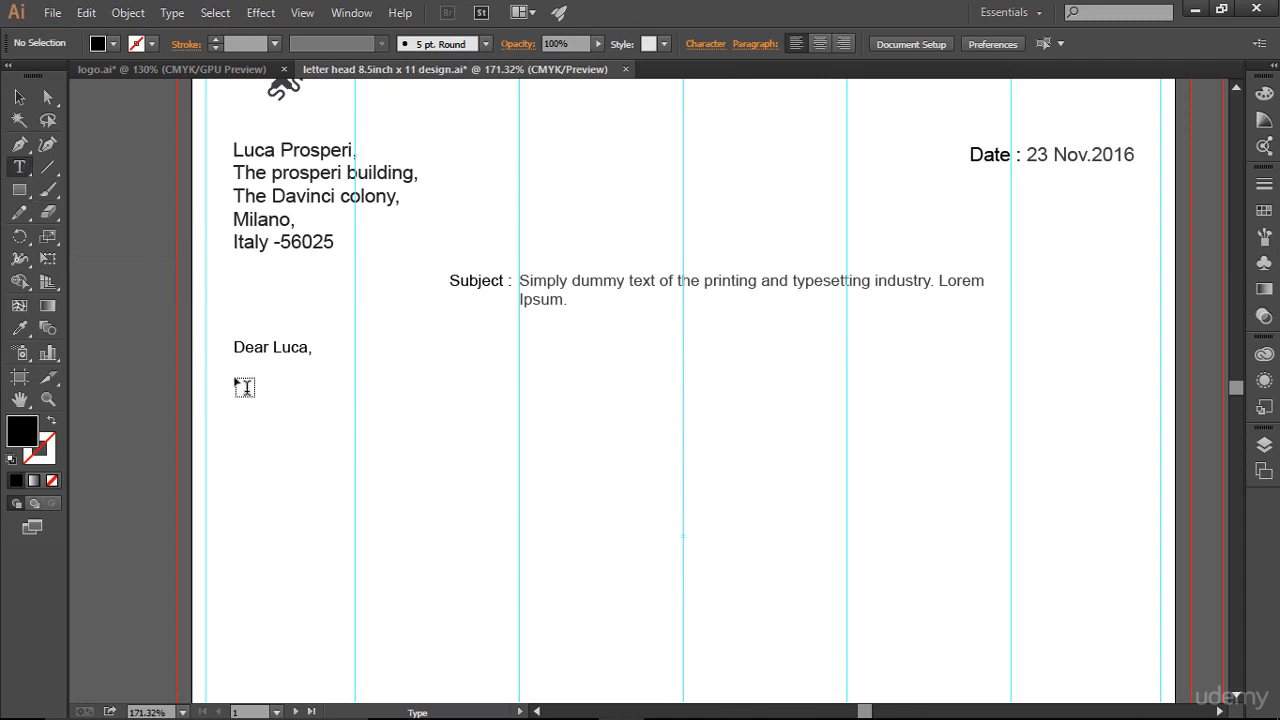
drag(236, 379, 876, 687)
scroll(485, 542, down, 2)
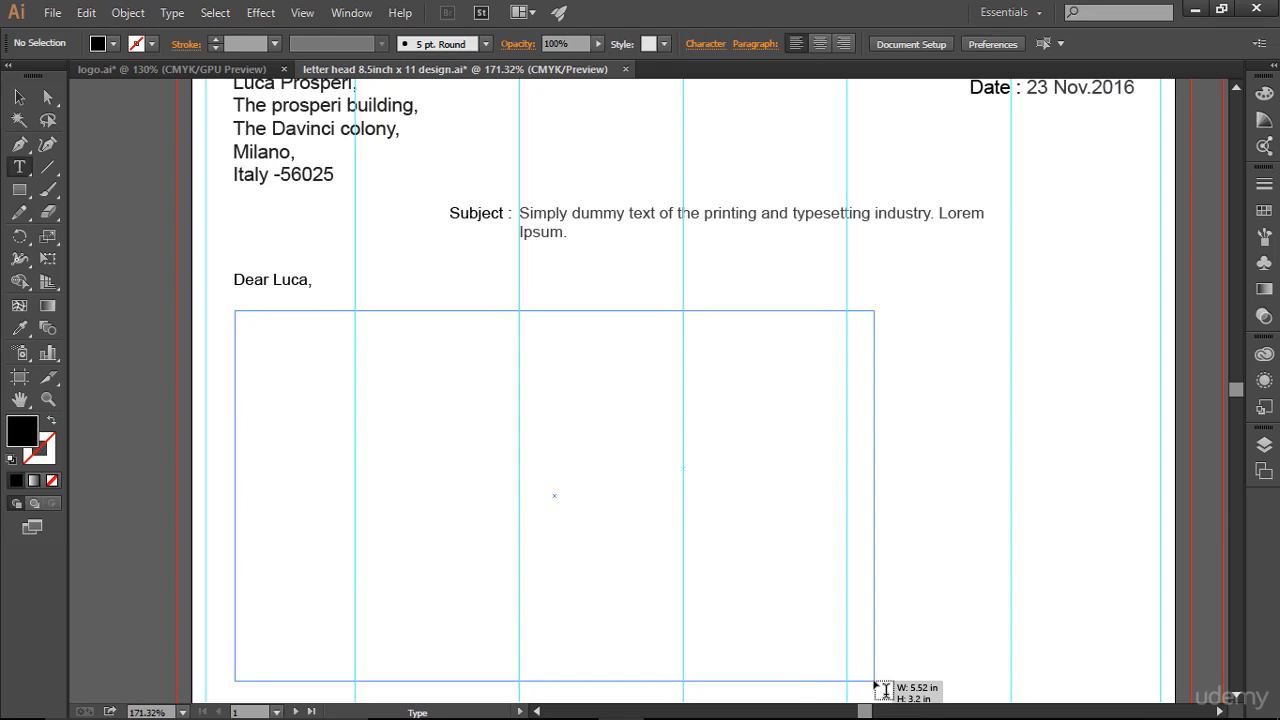
drag(876, 687, 1128, 390)
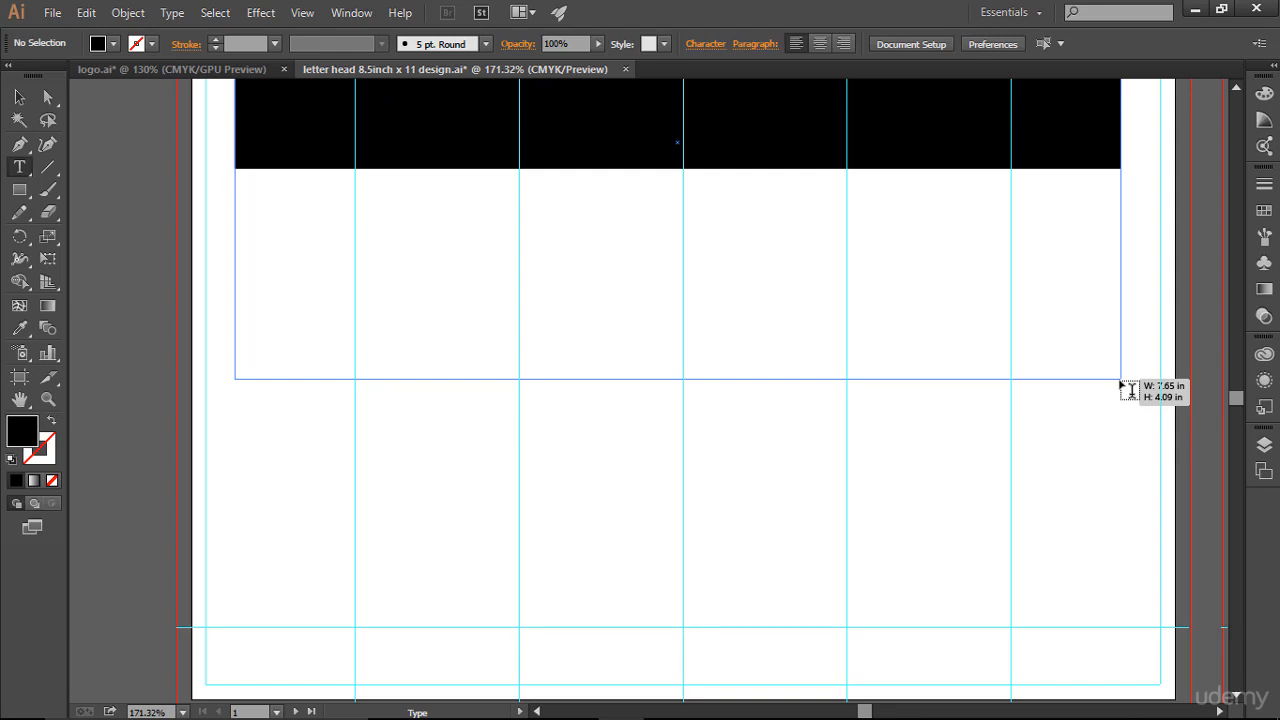
drag(1130, 390, 1137, 391)
scroll(1092, 471, up, 5)
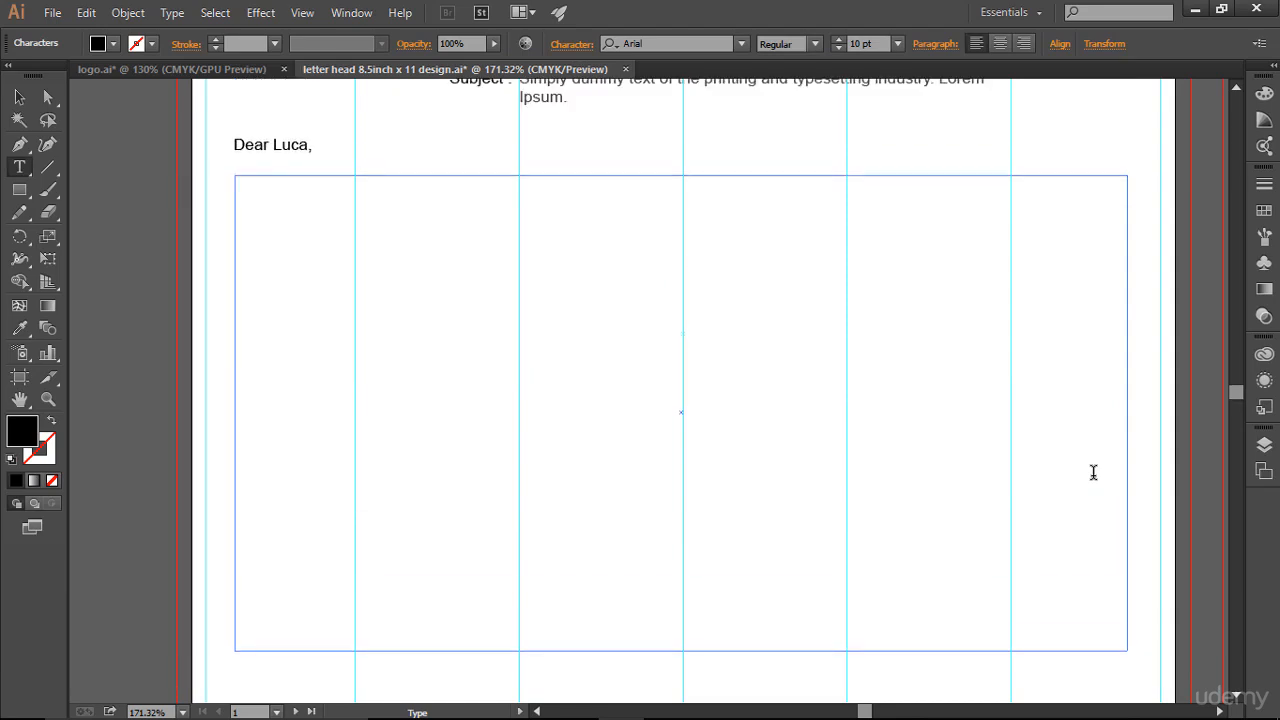
scroll(1093, 472, down, 5)
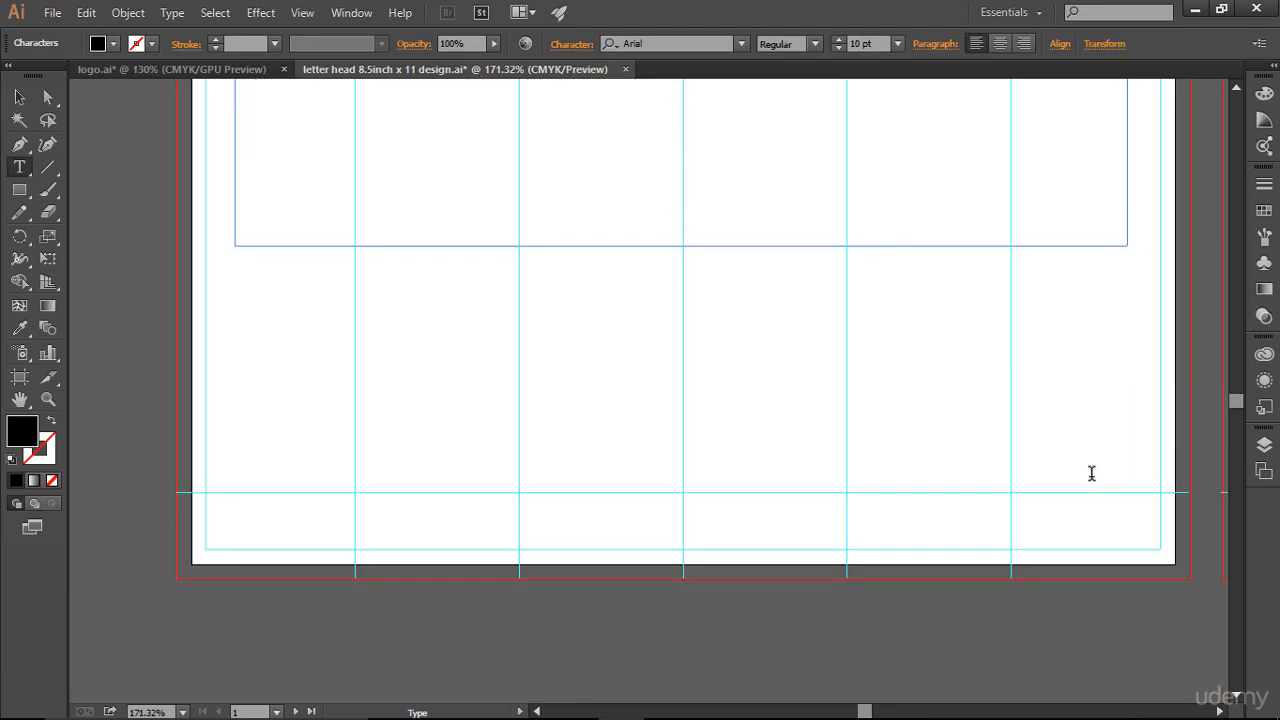
scroll(1092, 473, up, 3)
scroll(1091, 473, up, 4)
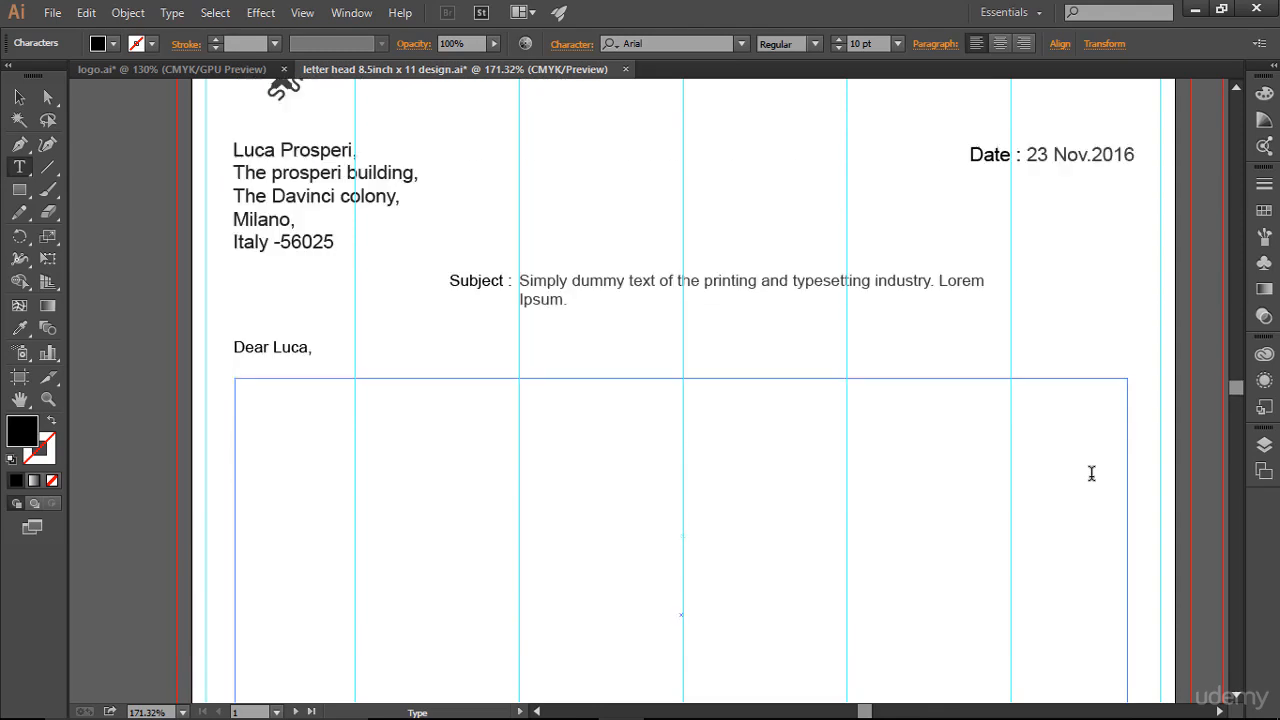
scroll(1091, 473, up, 3)
scroll(1091, 473, down, 5)
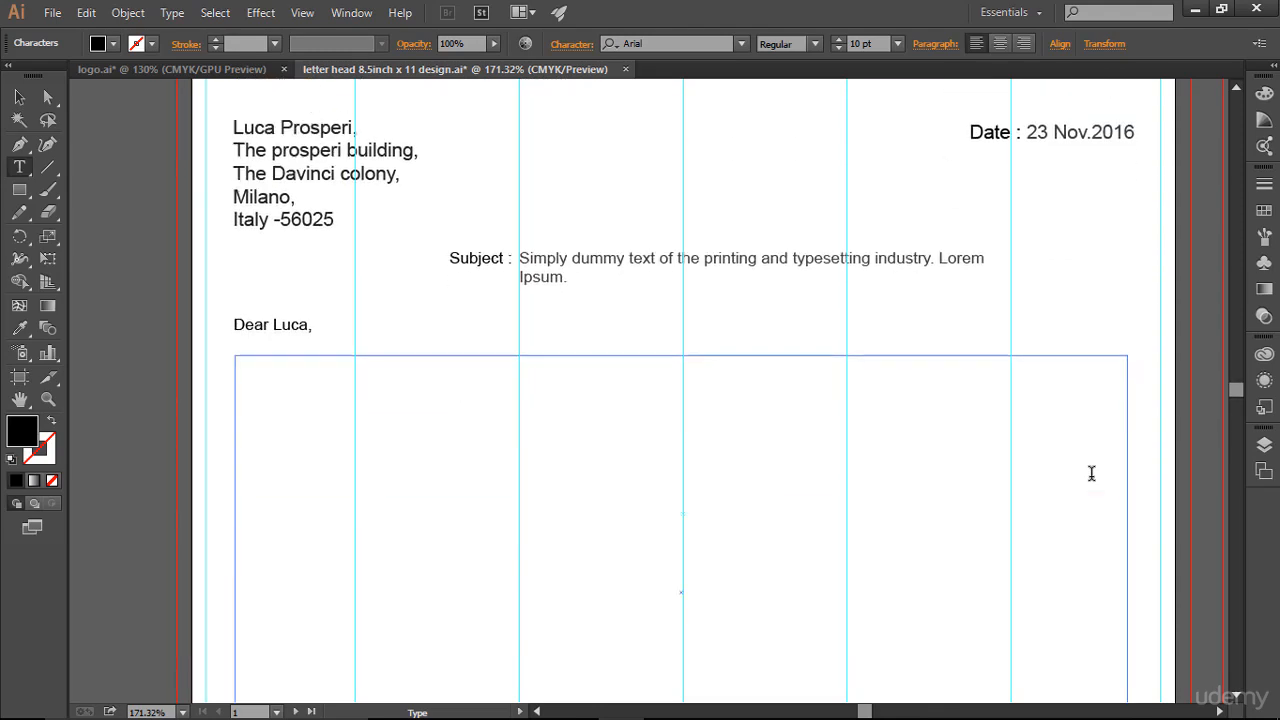
key(Escape)
Switch to the Lorem Ipsum page in the browser and copy the first section's text from "Lorem Ipsum has been" to its end.
key(alt+Tab)
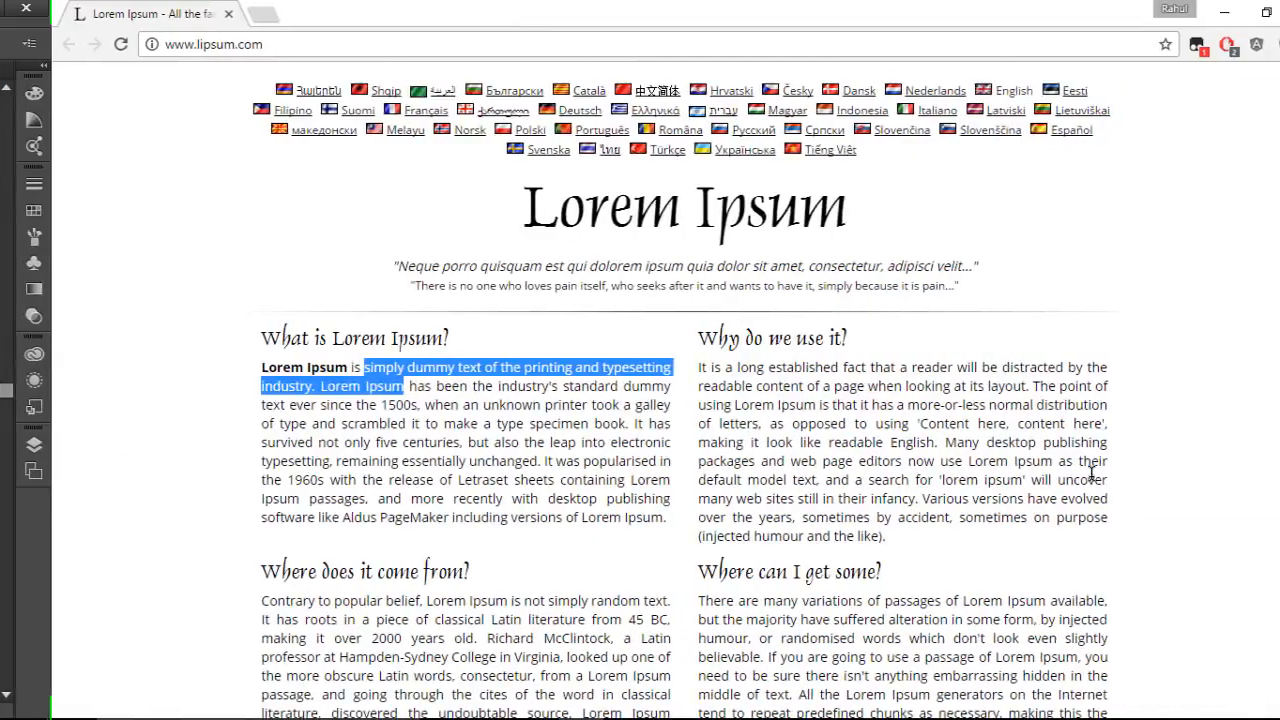
scroll(1095, 485, down, 3)
scroll(1096, 484, down, 2)
scroll(768, 366, up, 4)
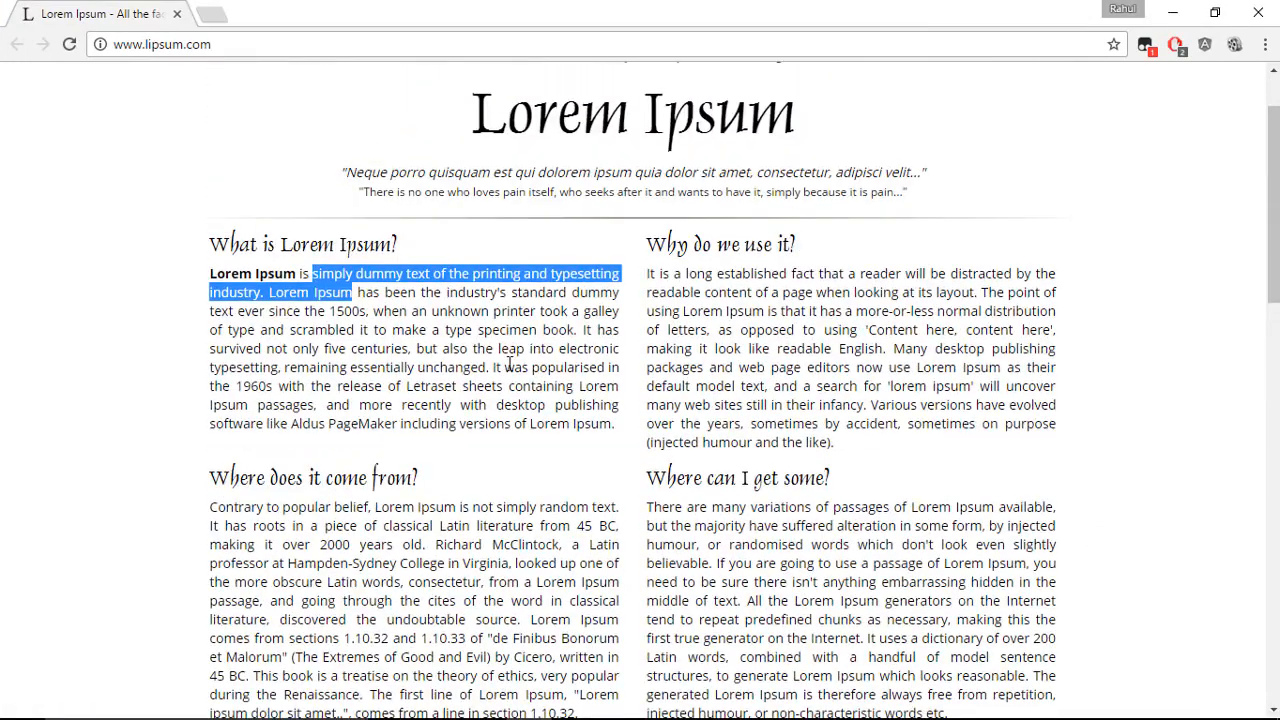
click(470, 368)
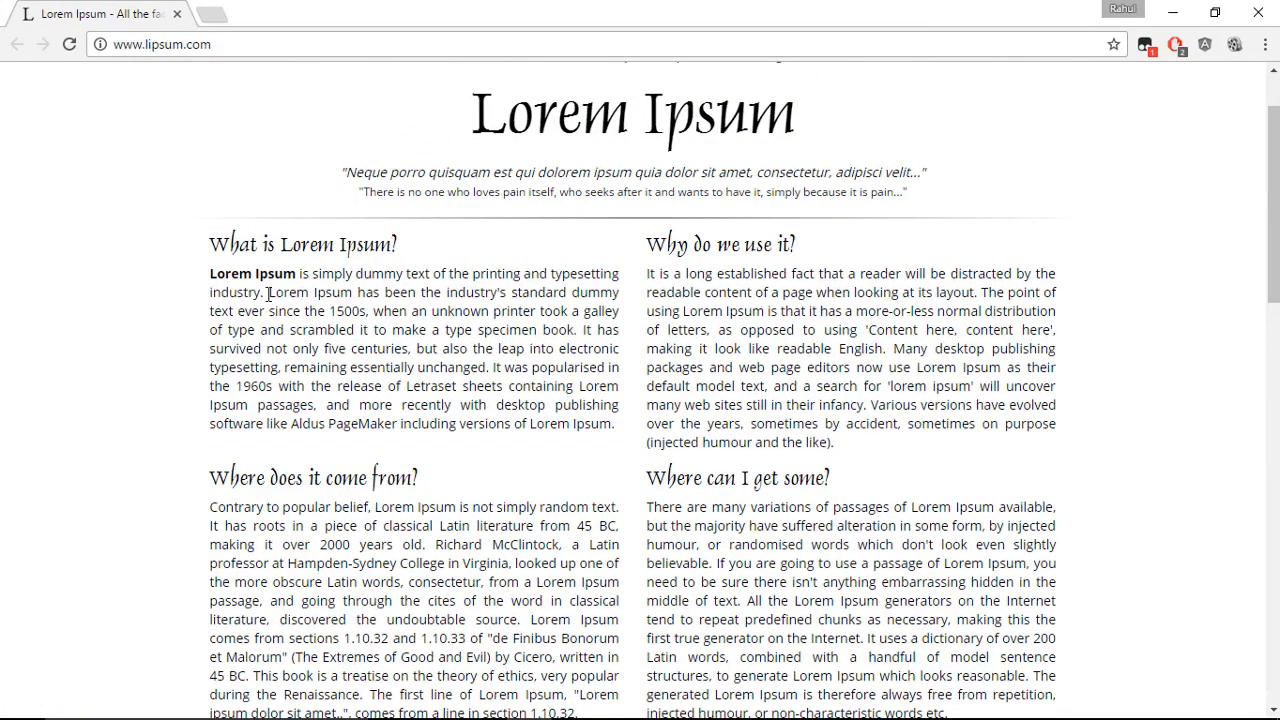
drag(268, 292, 620, 425)
right_click(578, 368)
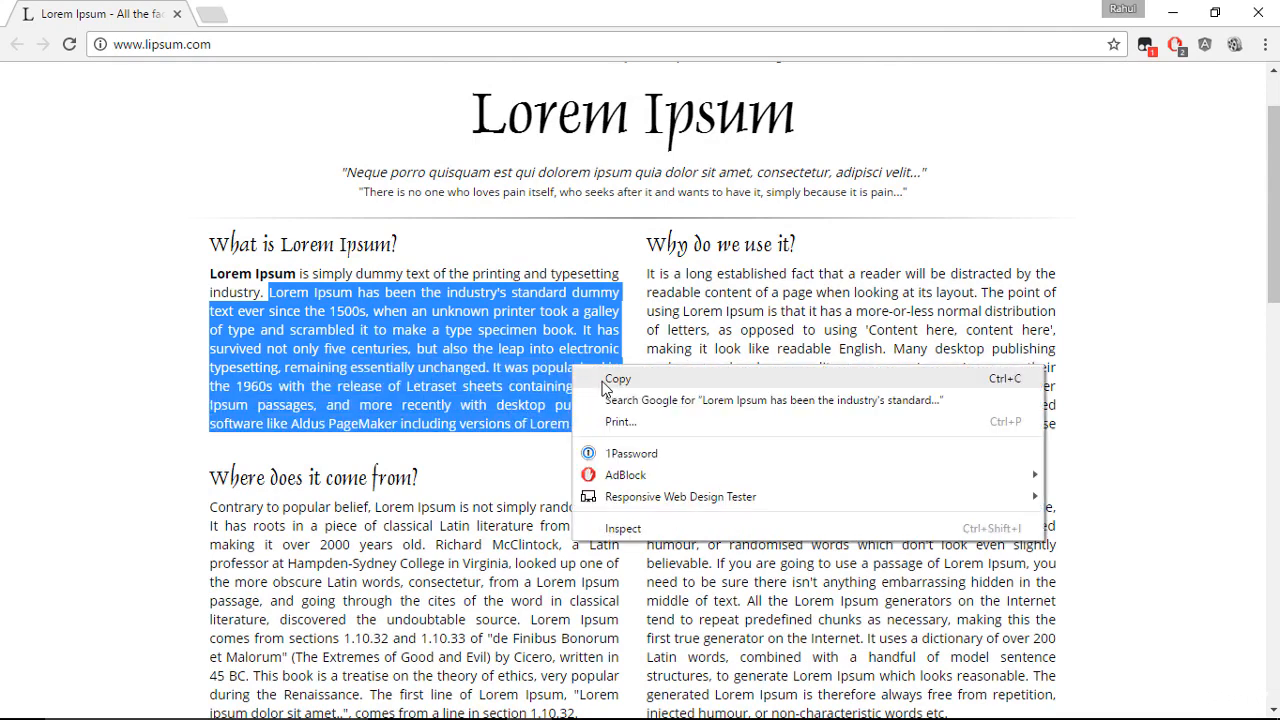
click(604, 381)
Switch back to Illustrator and paste the copied passage into the body text area.
key(alt+Tab)
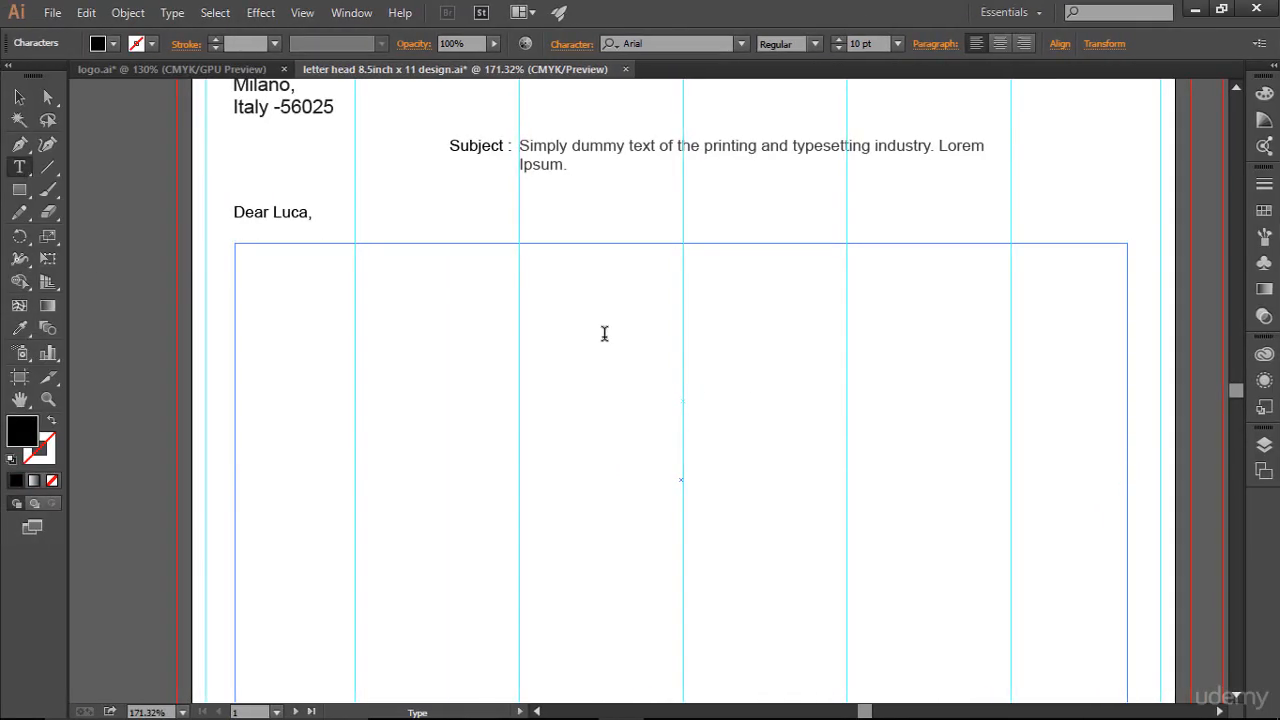
click(488, 306)
key(ctrl+v)
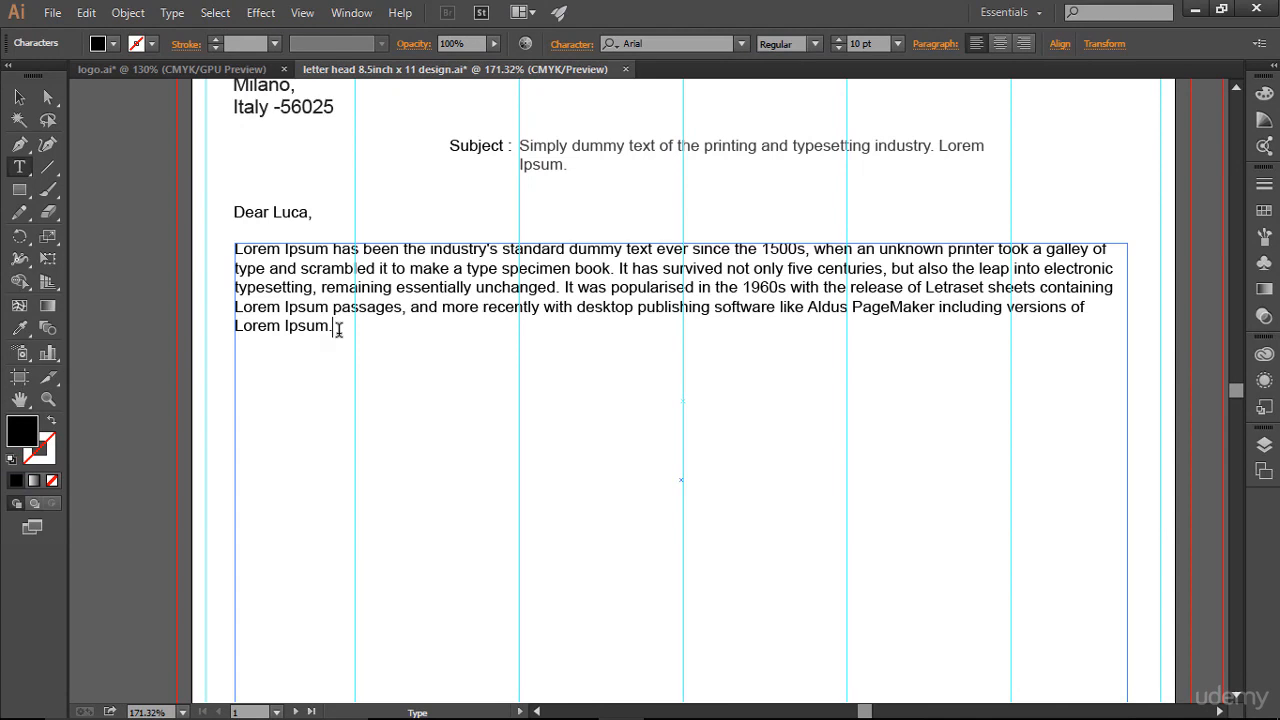
Split the body text after "type specimen book." into two paragraphs separated by a blank line.
drag(338, 329, 209, 250)
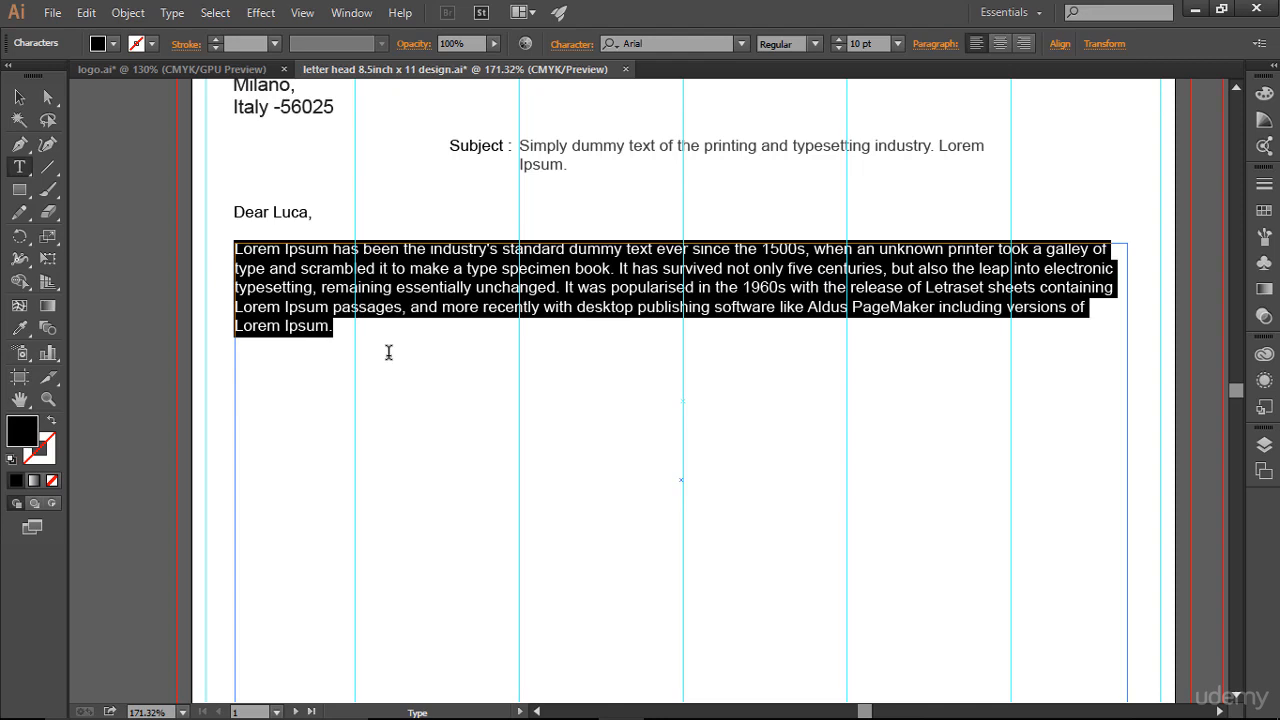
click(621, 270)
key(Return)
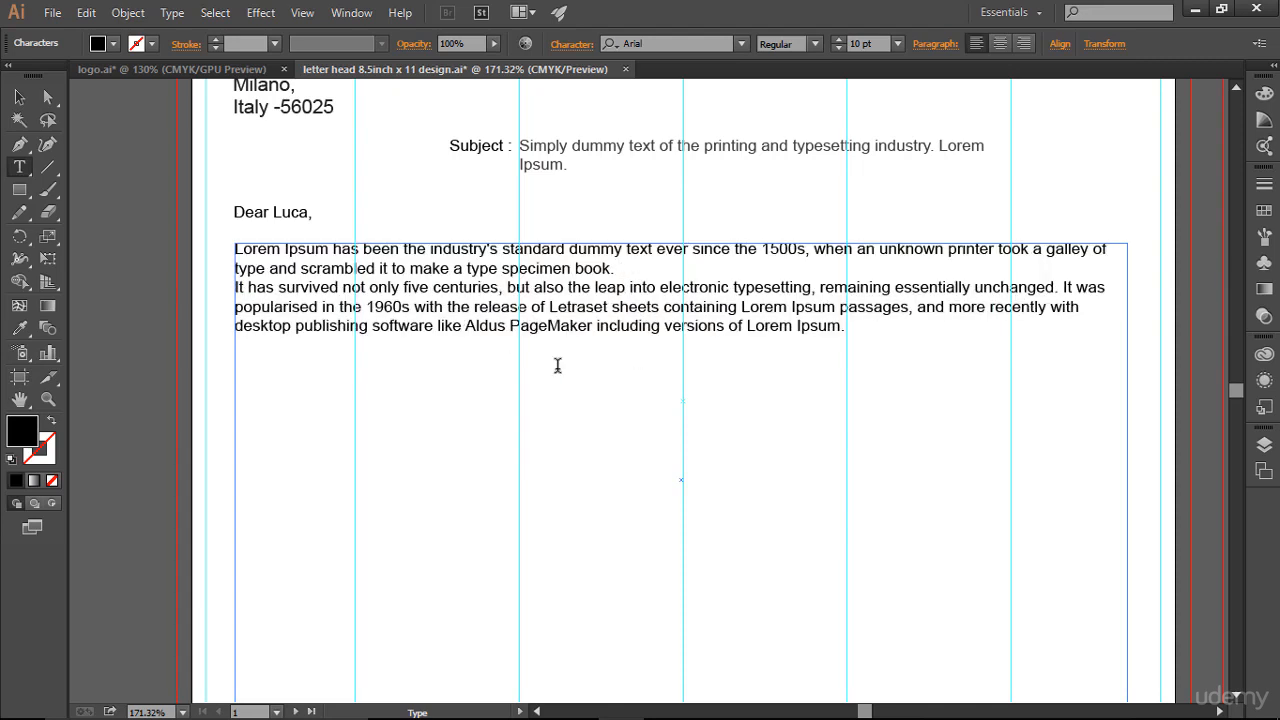
key(Return)
Duplicate the "It has survived" paragraph twice below itself, with a blank line between the paragraphs.
drag(866, 340, 240, 292)
key(ctrl)
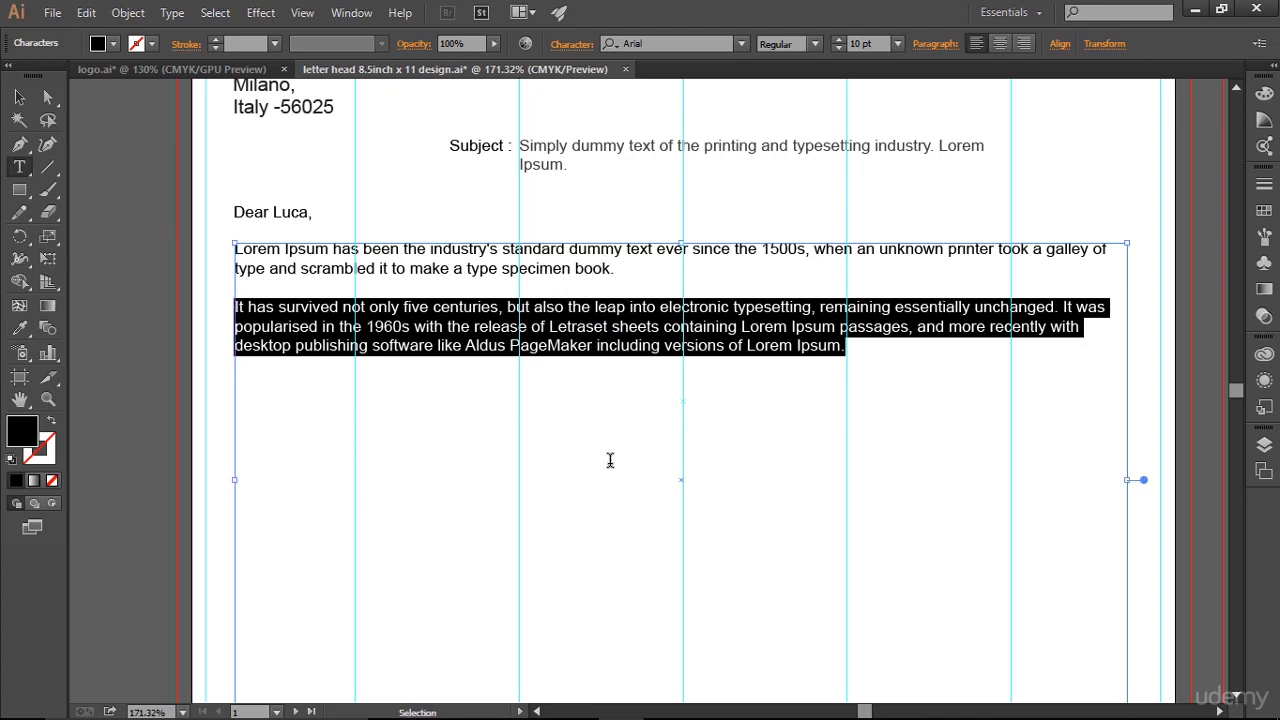
click(865, 367)
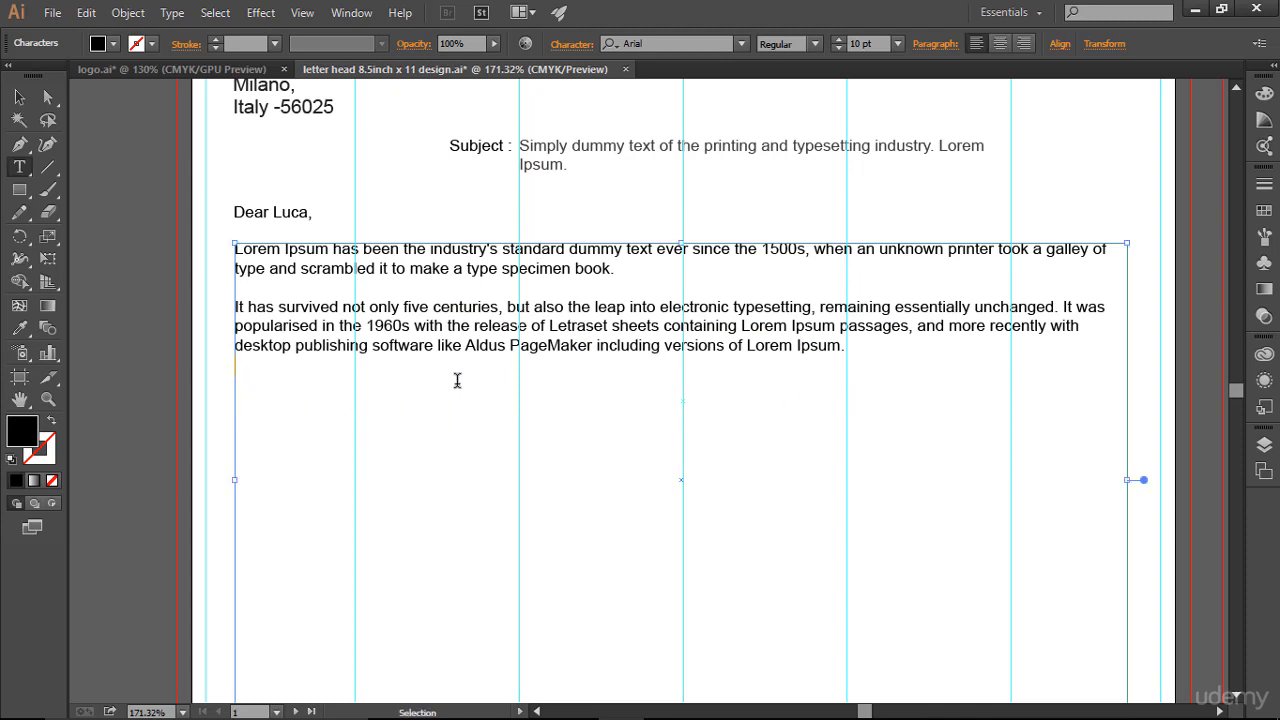
key(ctrl+v)
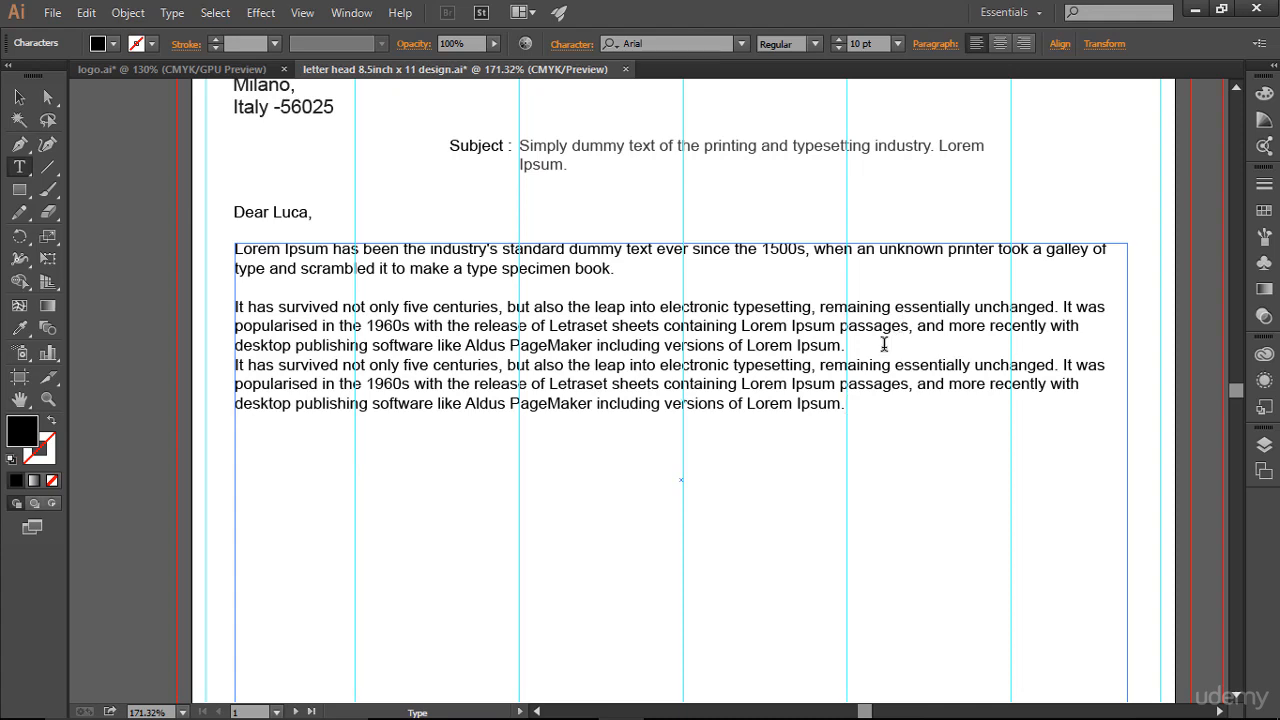
key(Return)
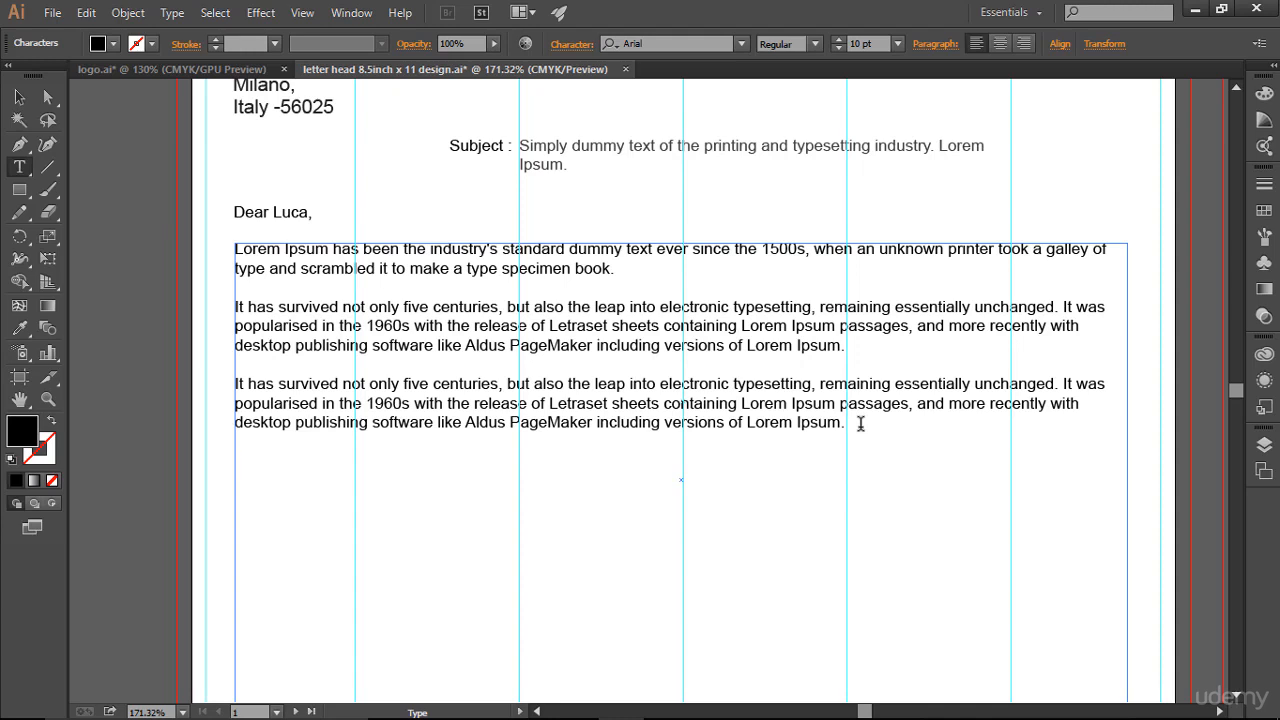
key(ctrl+v)
scroll(839, 520, down, 1)
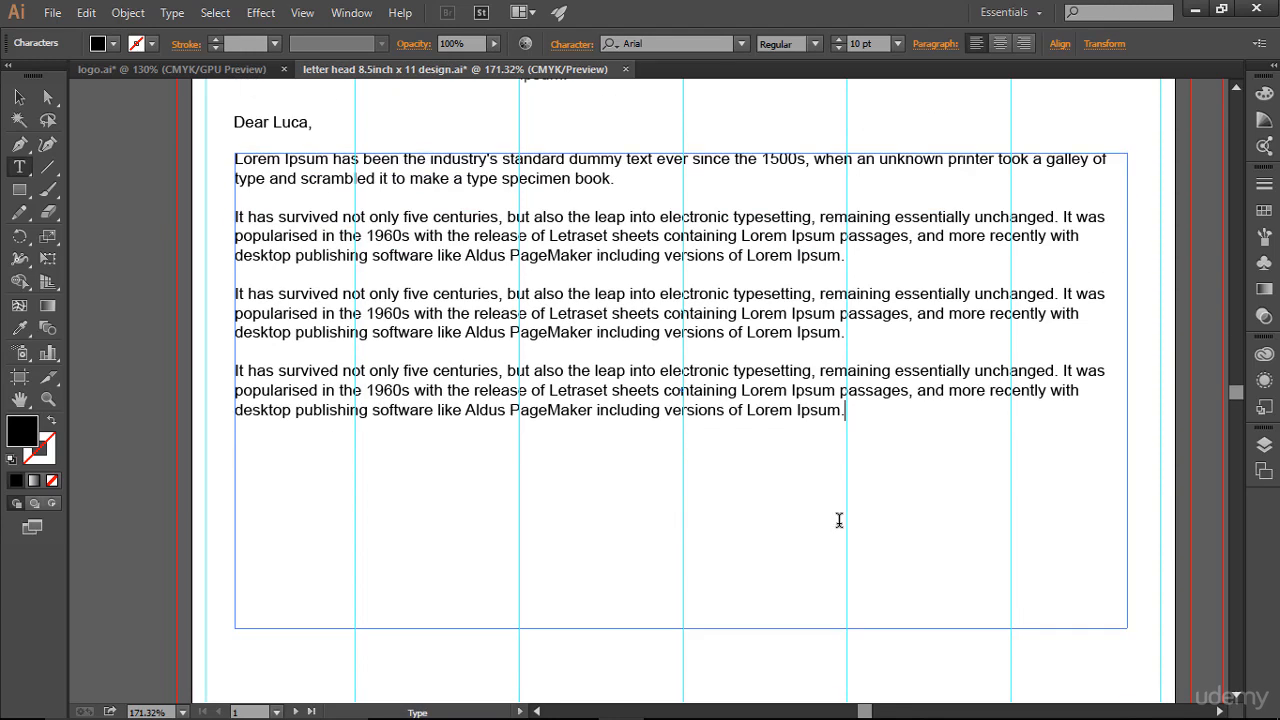
Shorten the last body paragraph so it ends with "containing Lorem Ipsum passages.".
shift+click(912, 391)
click(831, 423)
shift+click(904, 392)
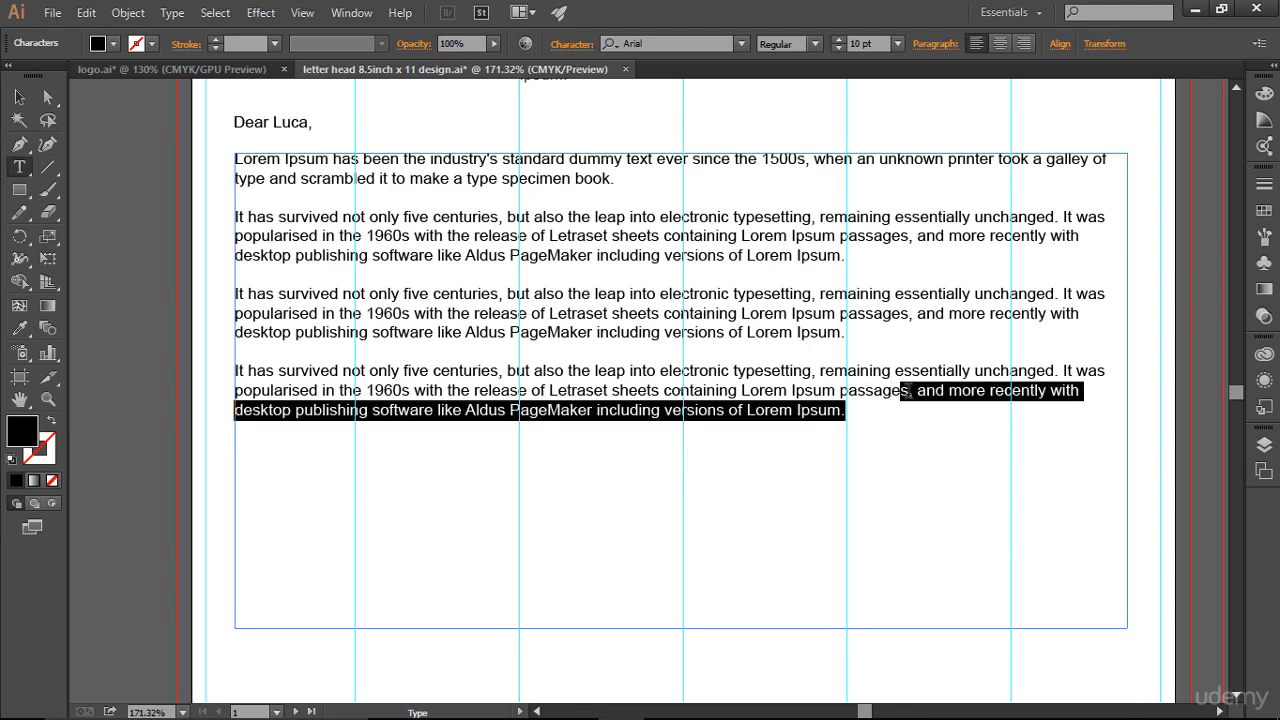
key(BackSpace)
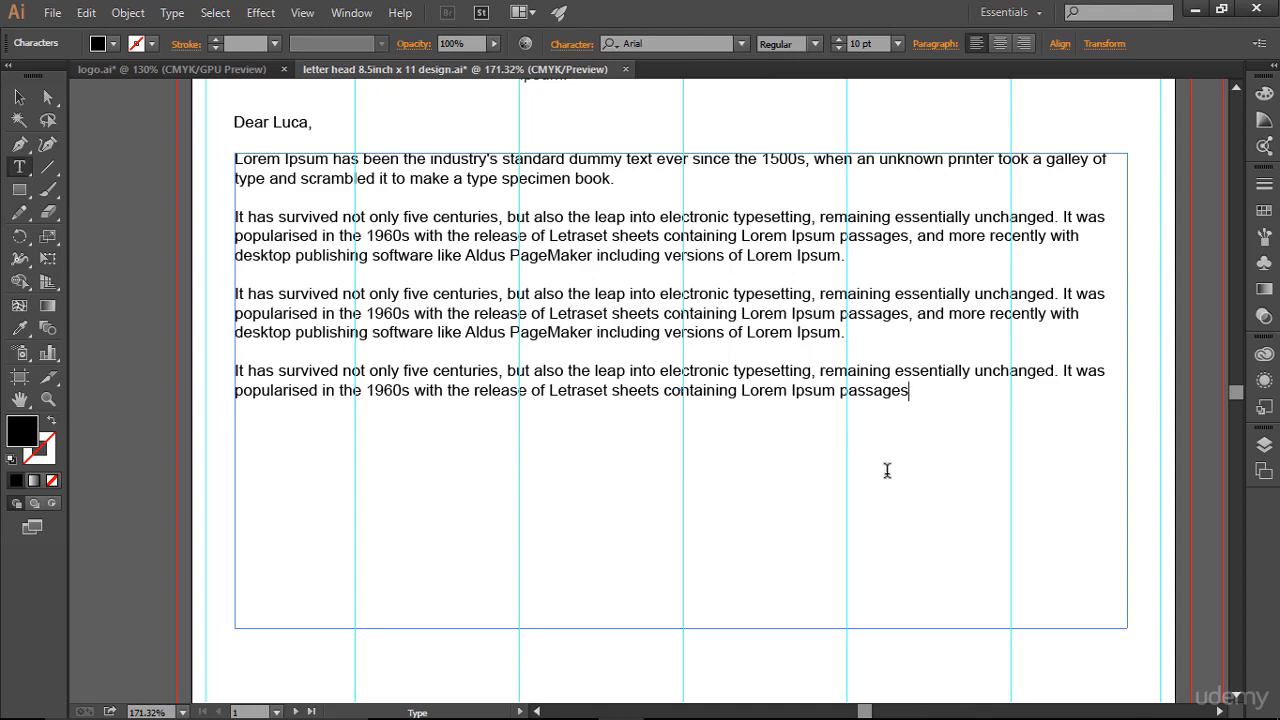
text(.)
scroll(894, 474, down, 1)
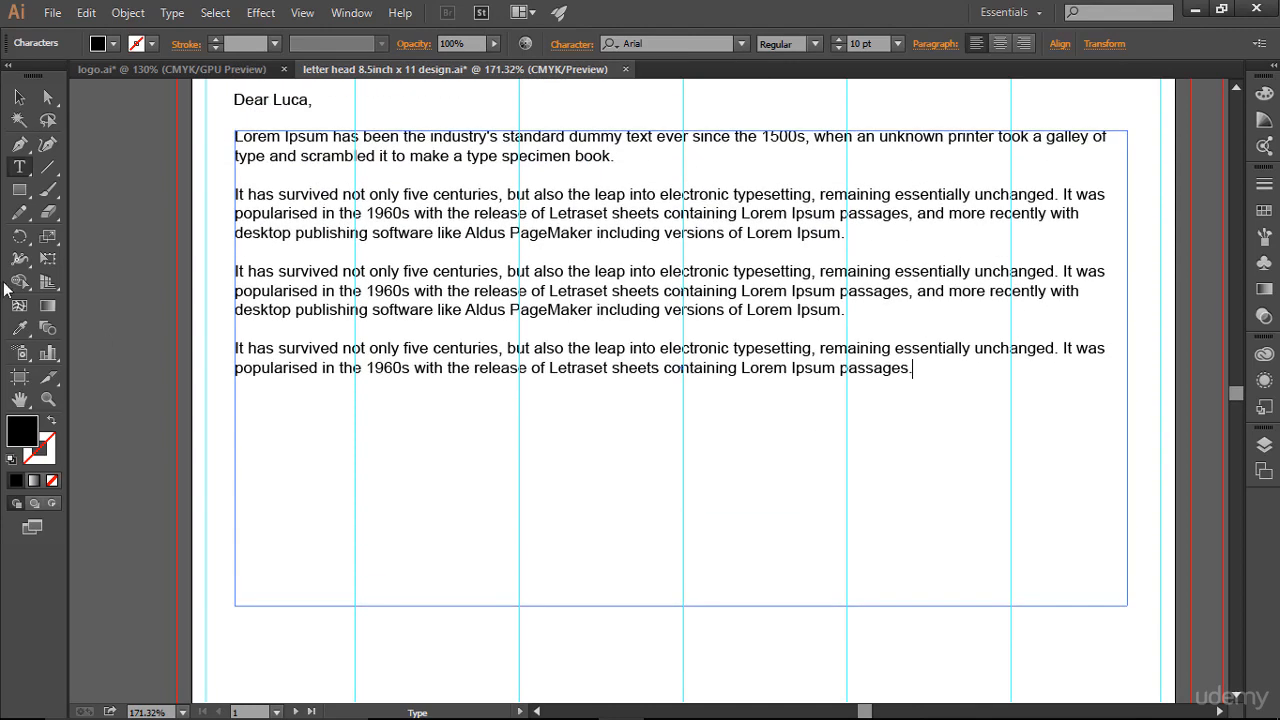
Reduce the font size of all the body paragraphs to 9 pt.
drag(912, 370, 213, 136)
scroll(655, 318, up, 3)
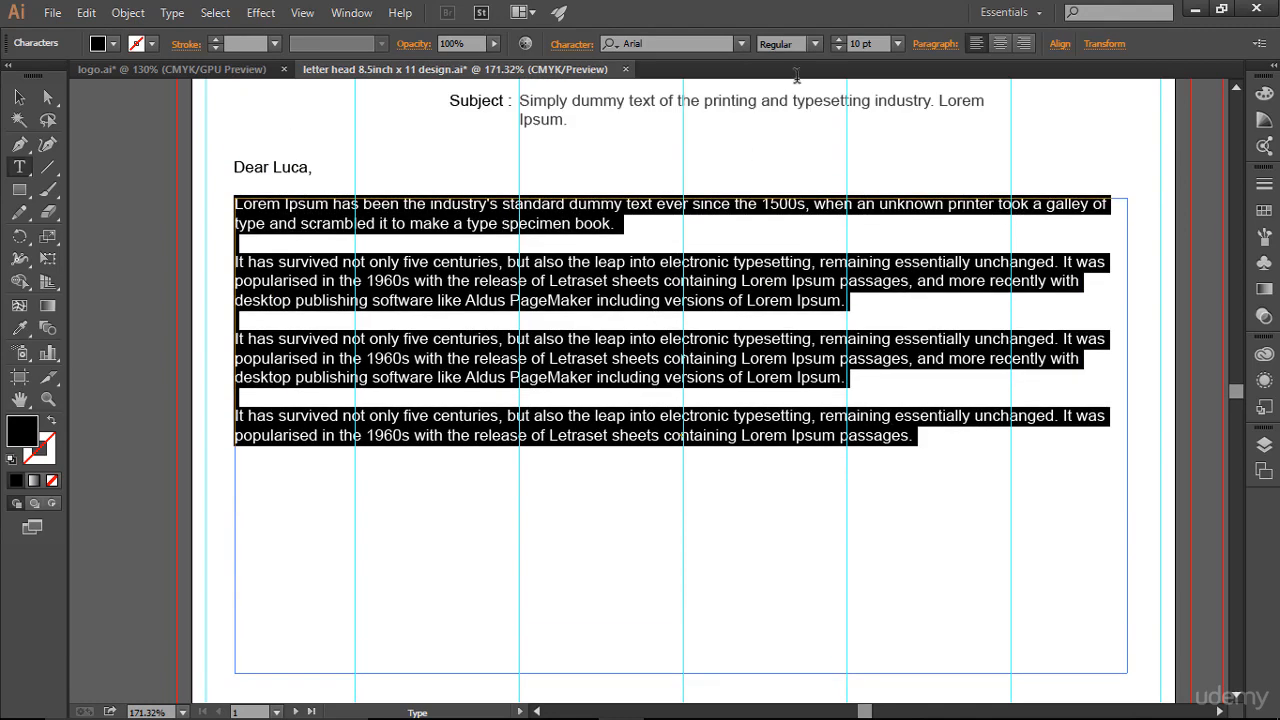
click(840, 48)
click(752, 342)
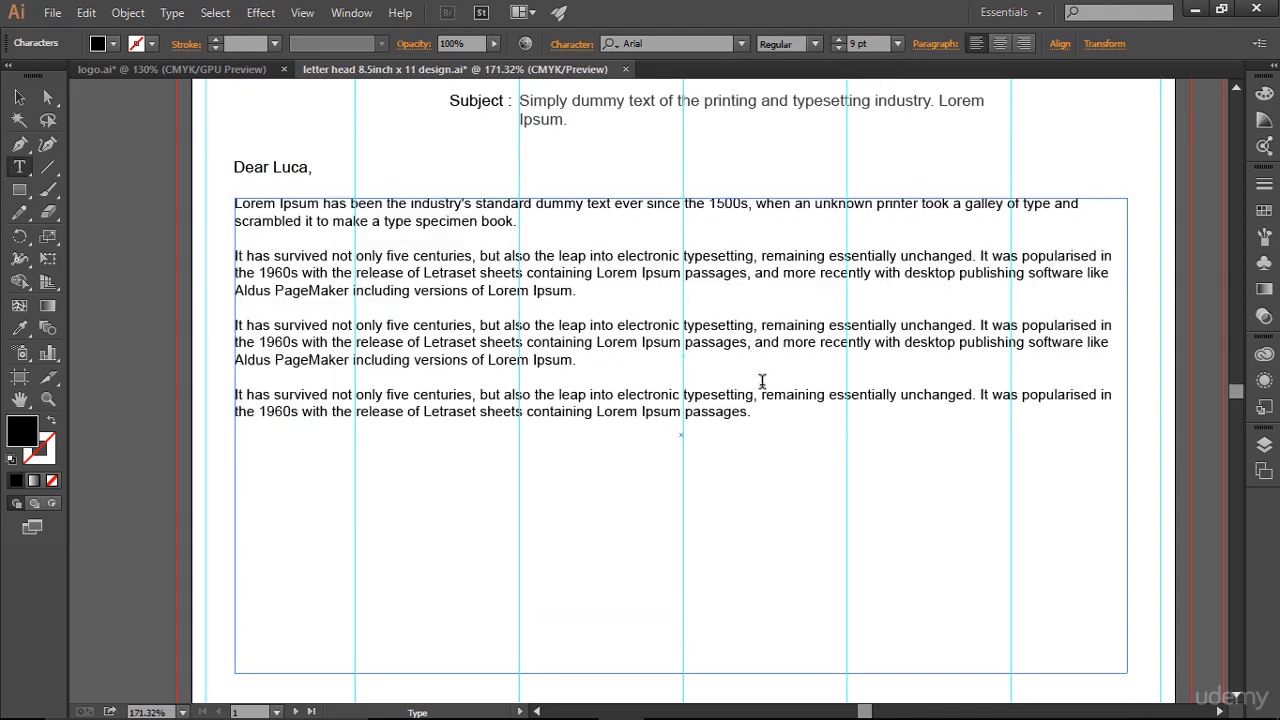
Set the tracking of the whole body text to 16.
drag(786, 411, 208, 181)
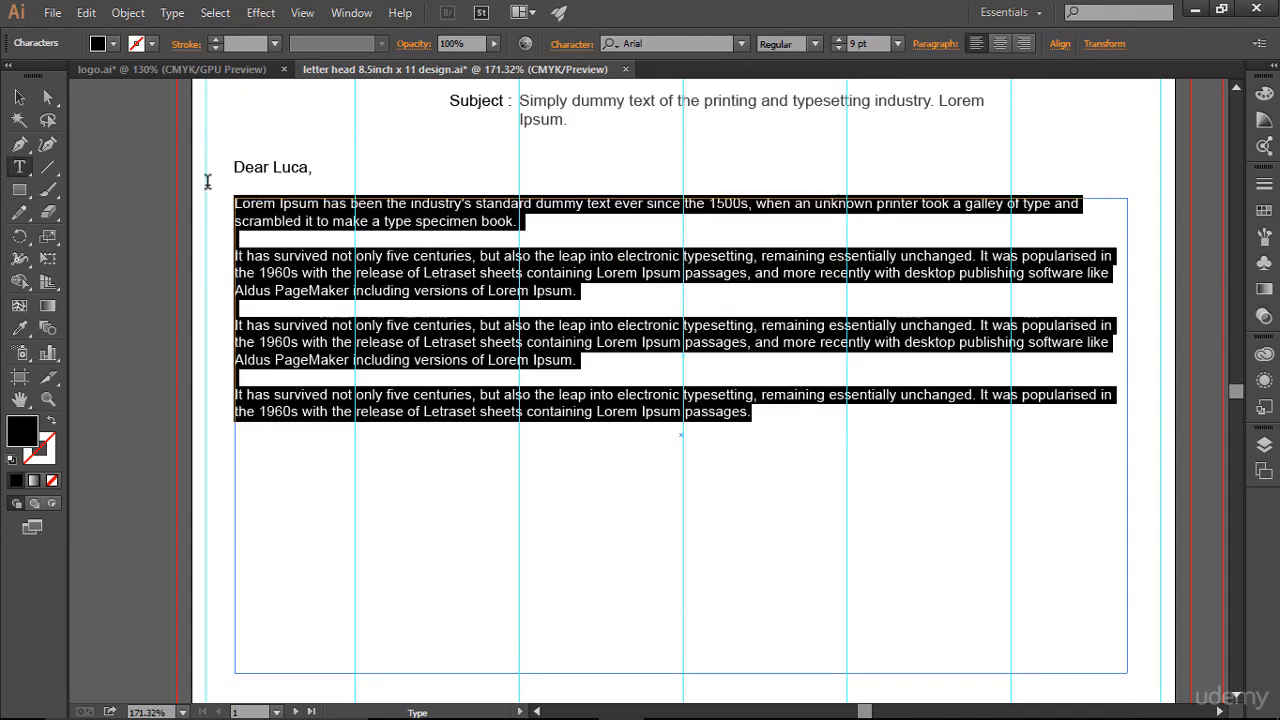
click(572, 43)
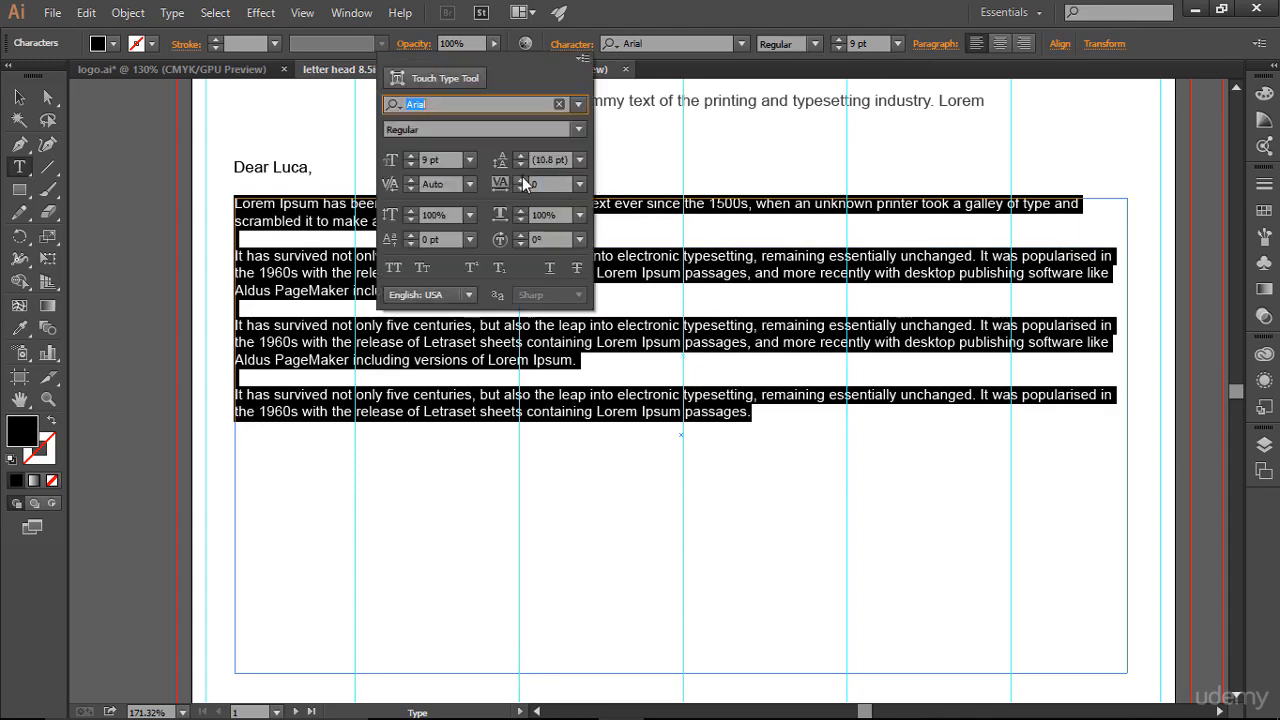
click(520, 180)
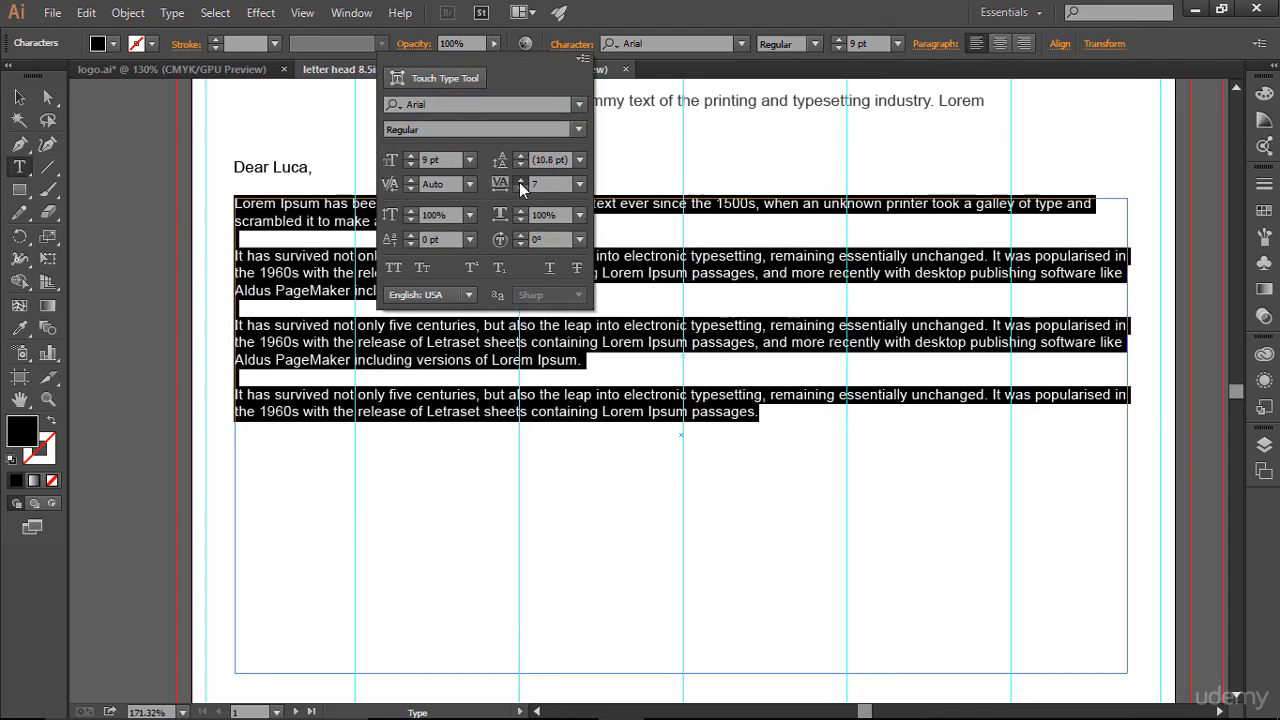
click(520, 180)
click(520, 180)
click(520, 180)
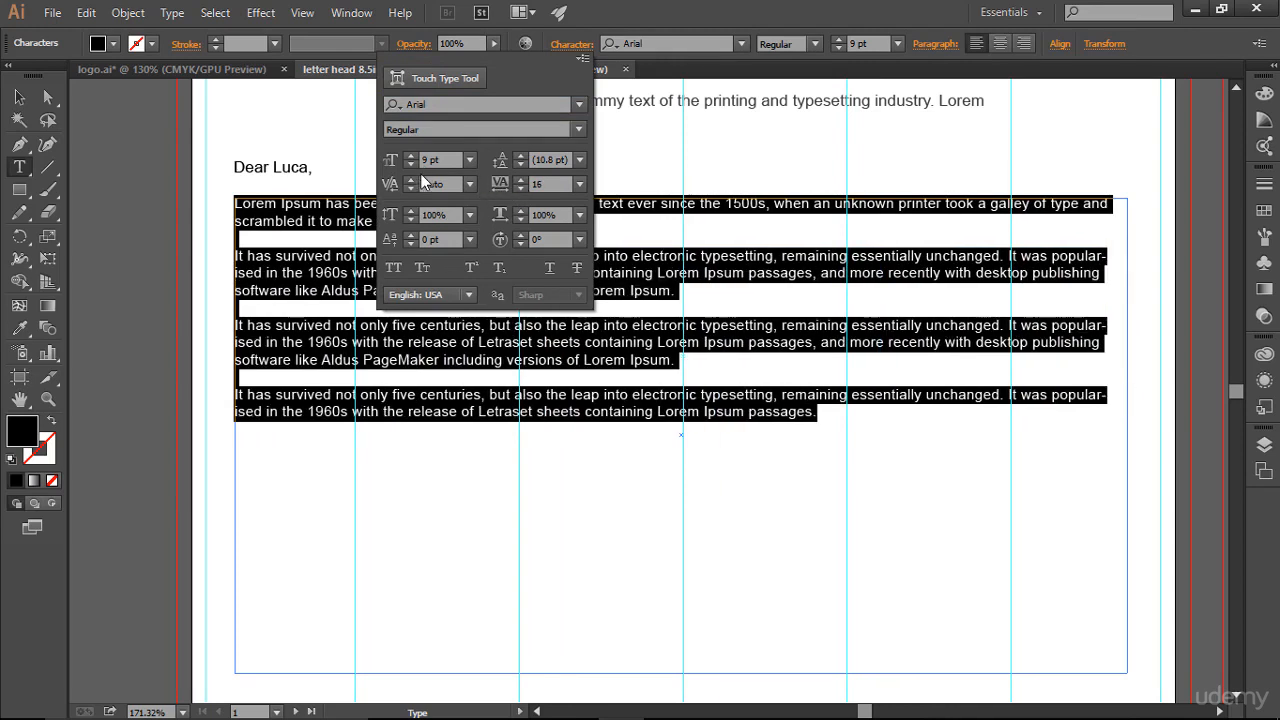
Increase the leading of the body text to 13 pt.
click(521, 155)
click(521, 155)
click(521, 155)
click(521, 155)
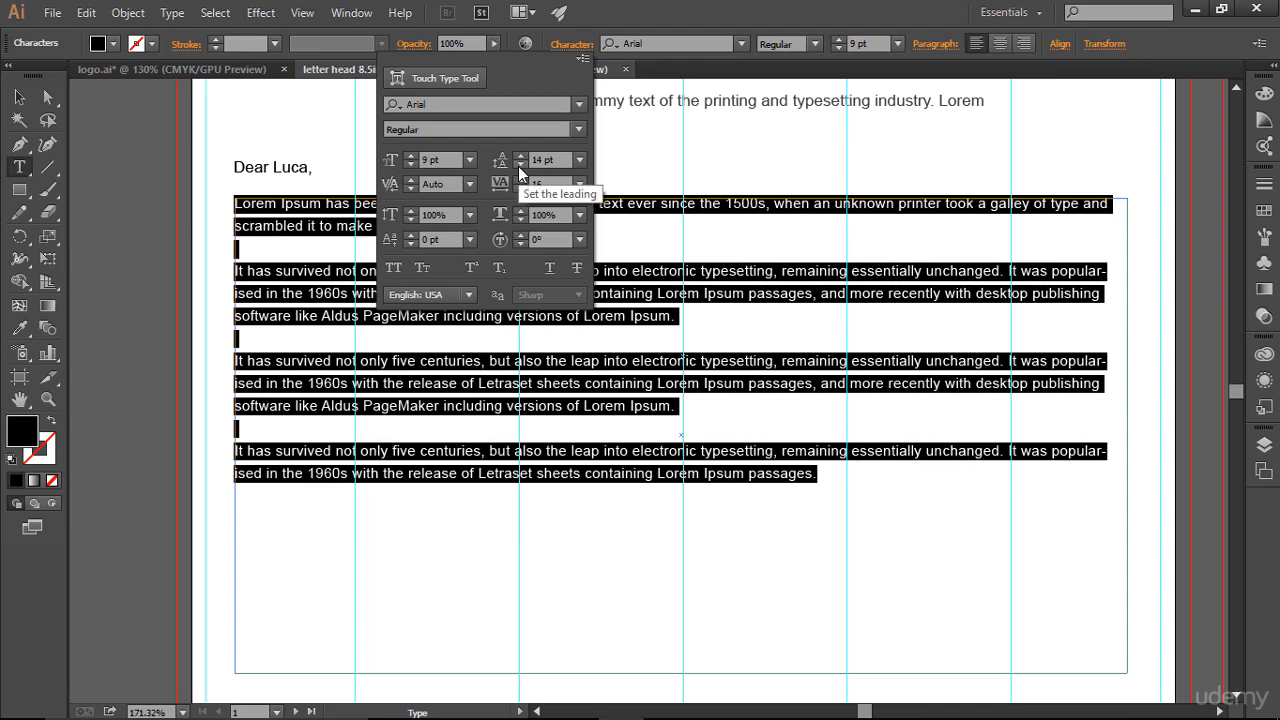
click(519, 165)
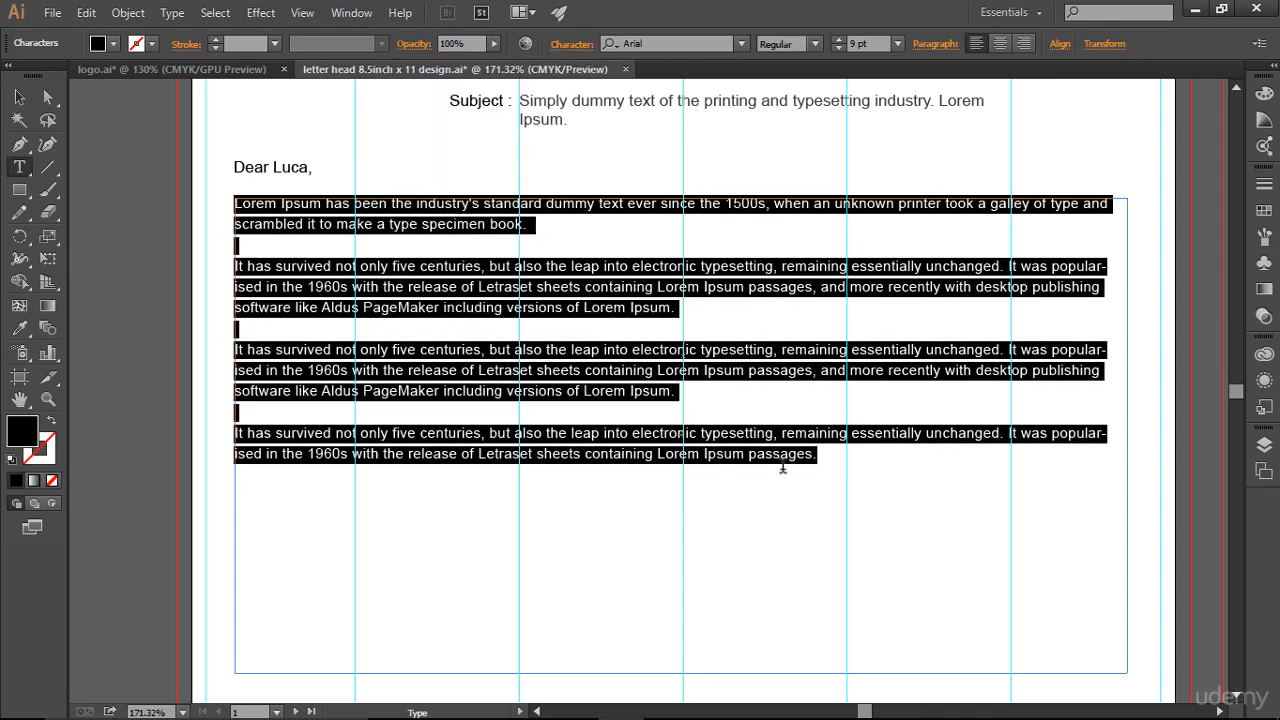
Apply the dark gray swatch to the whole body text.
click(781, 457)
drag(838, 461, 232, 194)
key(Escape)
click(1264, 210)
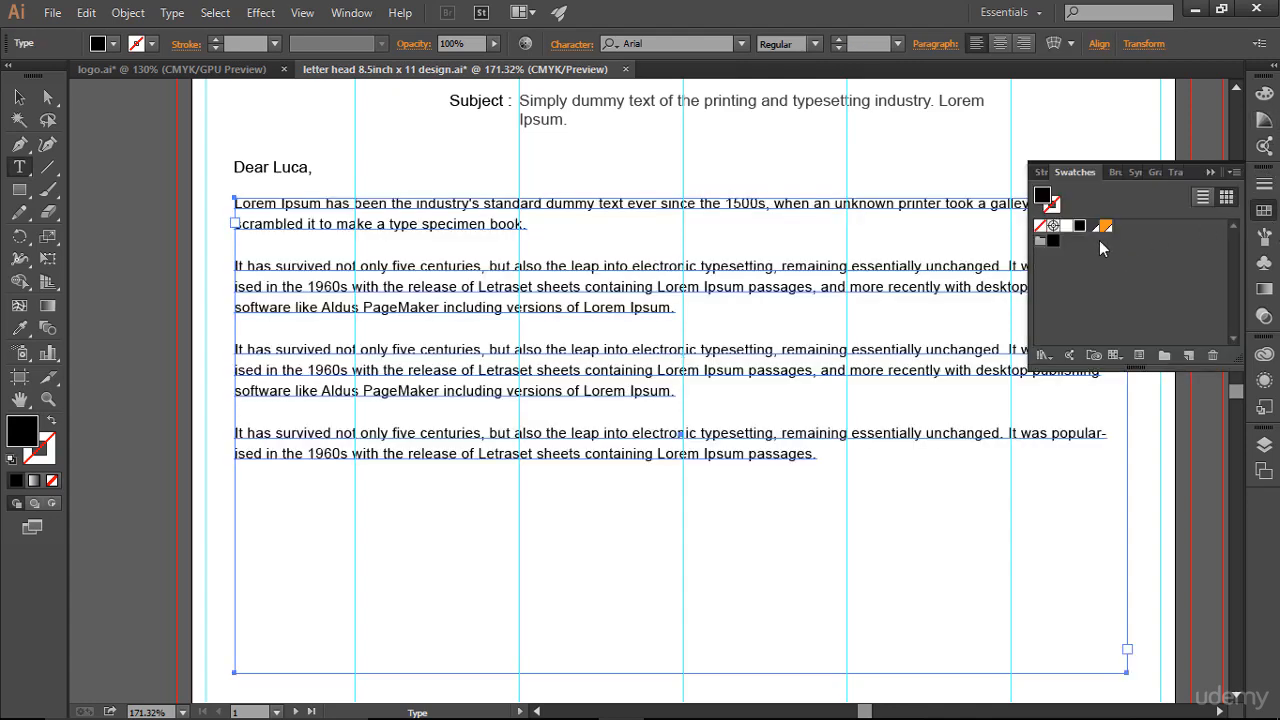
click(1066, 226)
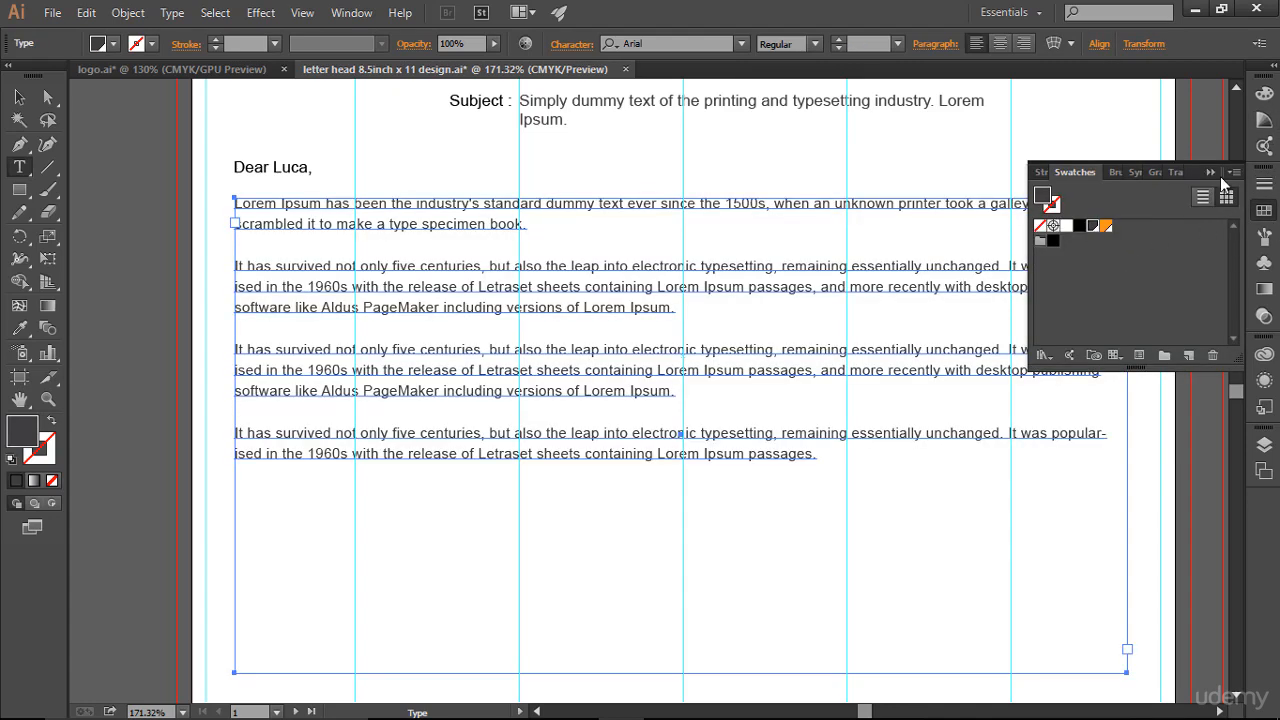
click(1209, 173)
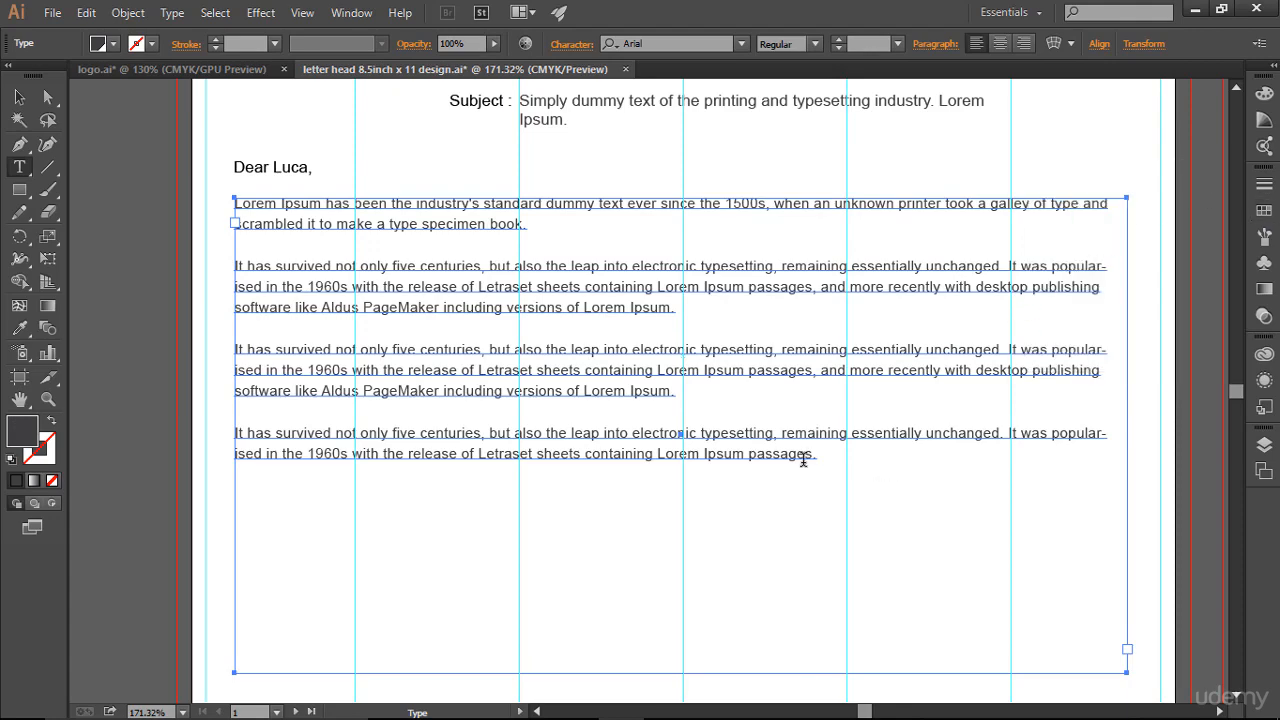
Deselect the body text, fit the whole letter in the window and hide the guides to review the layout.
drag(803, 457, 478, 288)
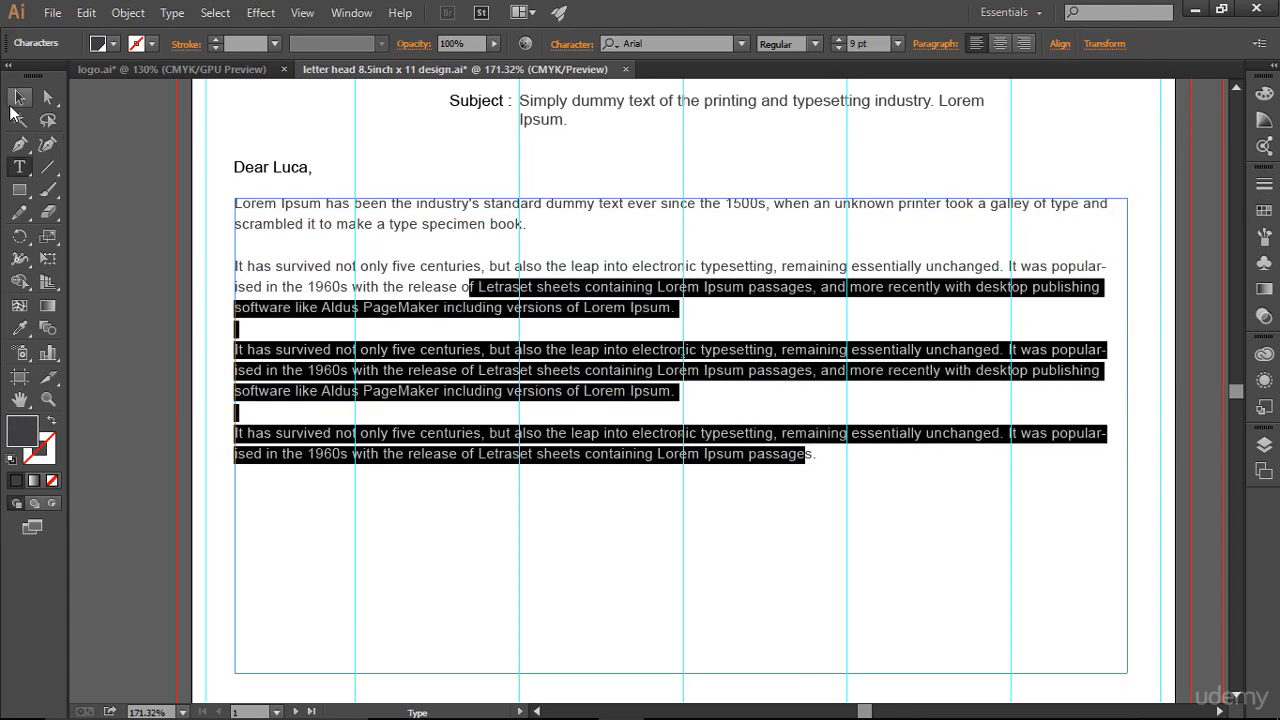
click(19, 97)
click(762, 548)
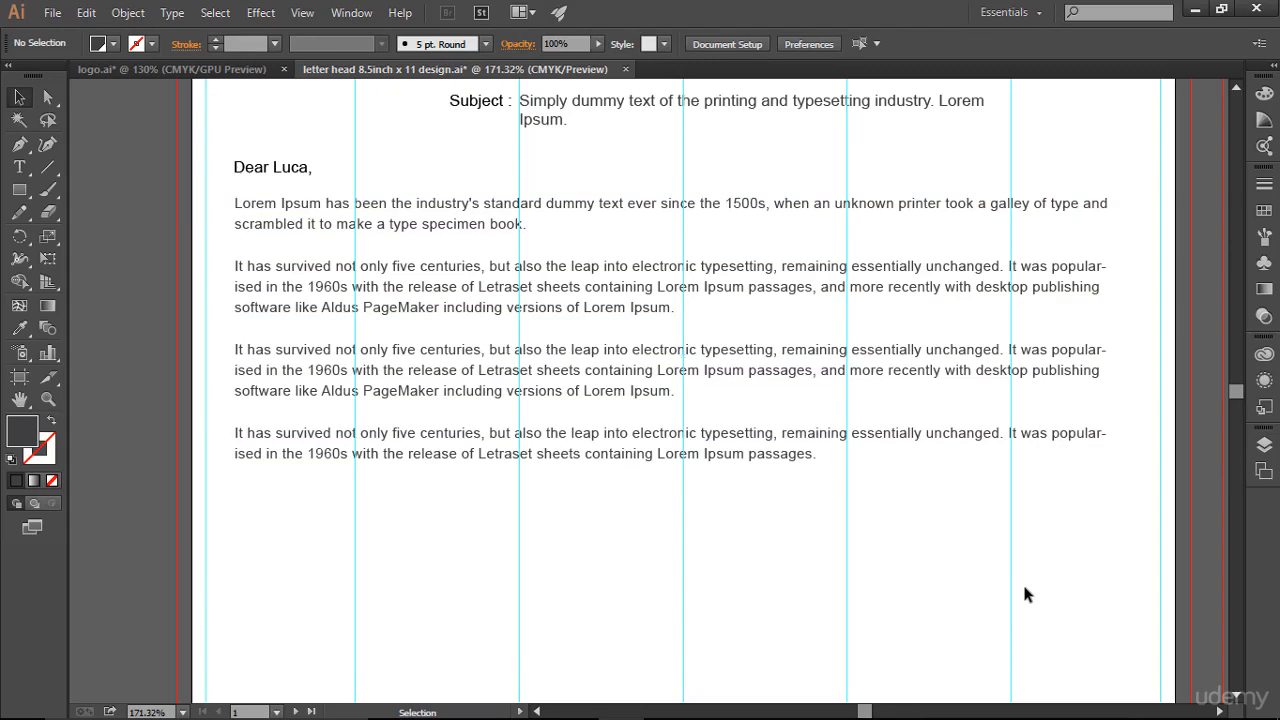
scroll(1024, 594, up, 5)
scroll(1024, 594, down, 1)
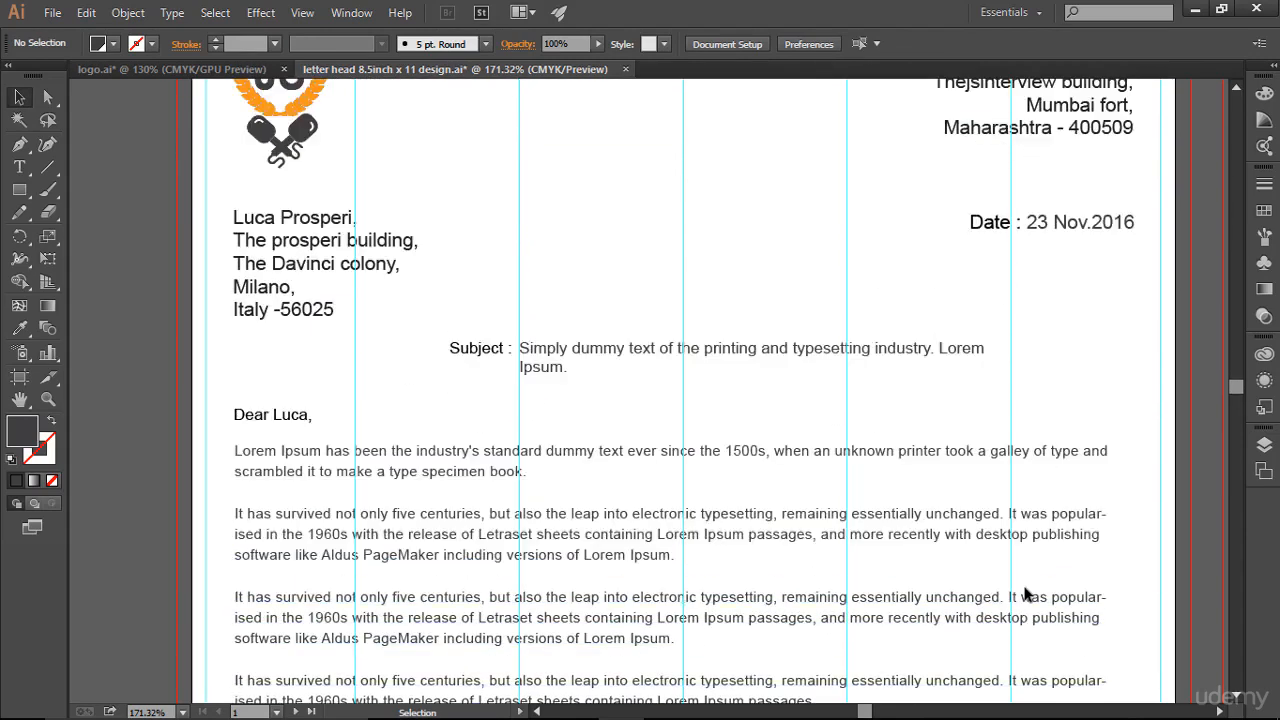
scroll(1024, 594, down, 4)
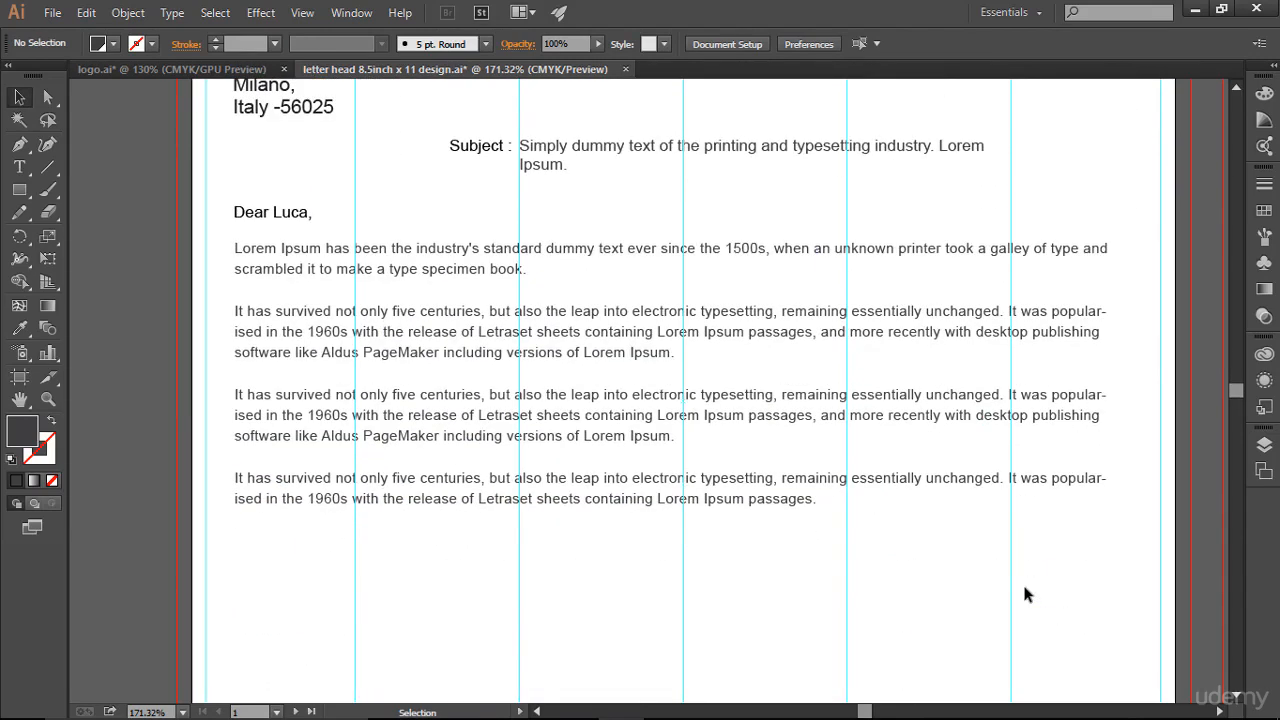
key(ctrl+0)
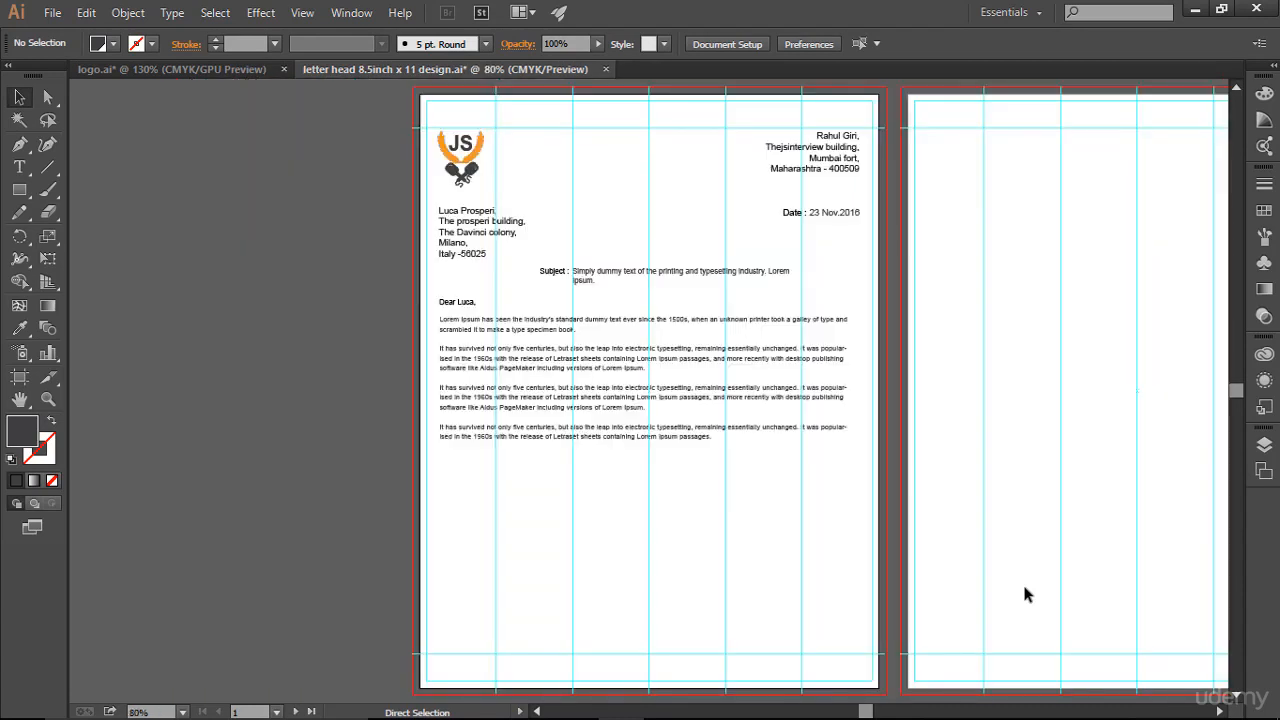
key(ctrl+semicolon)
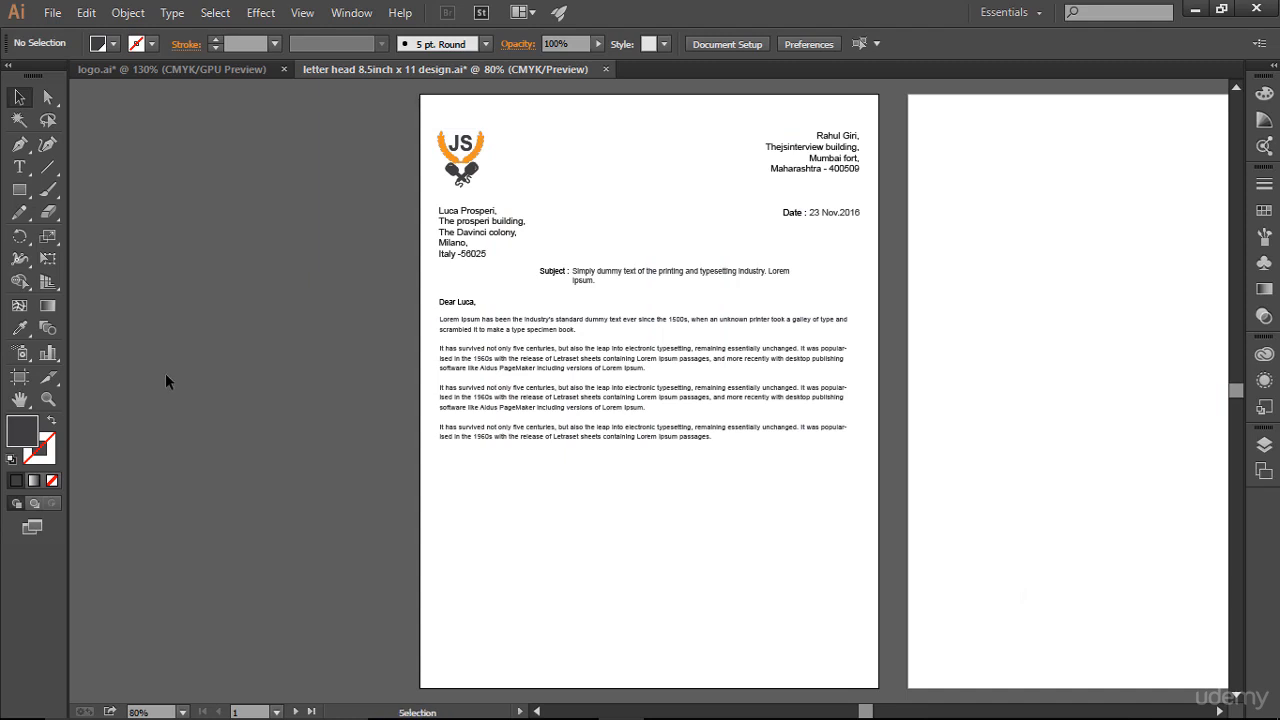
Examine the letter up close without guides, comparing the addresses, date, subject line and body text.
key(ctrl+space)
drag(654, 234, 512, 233)
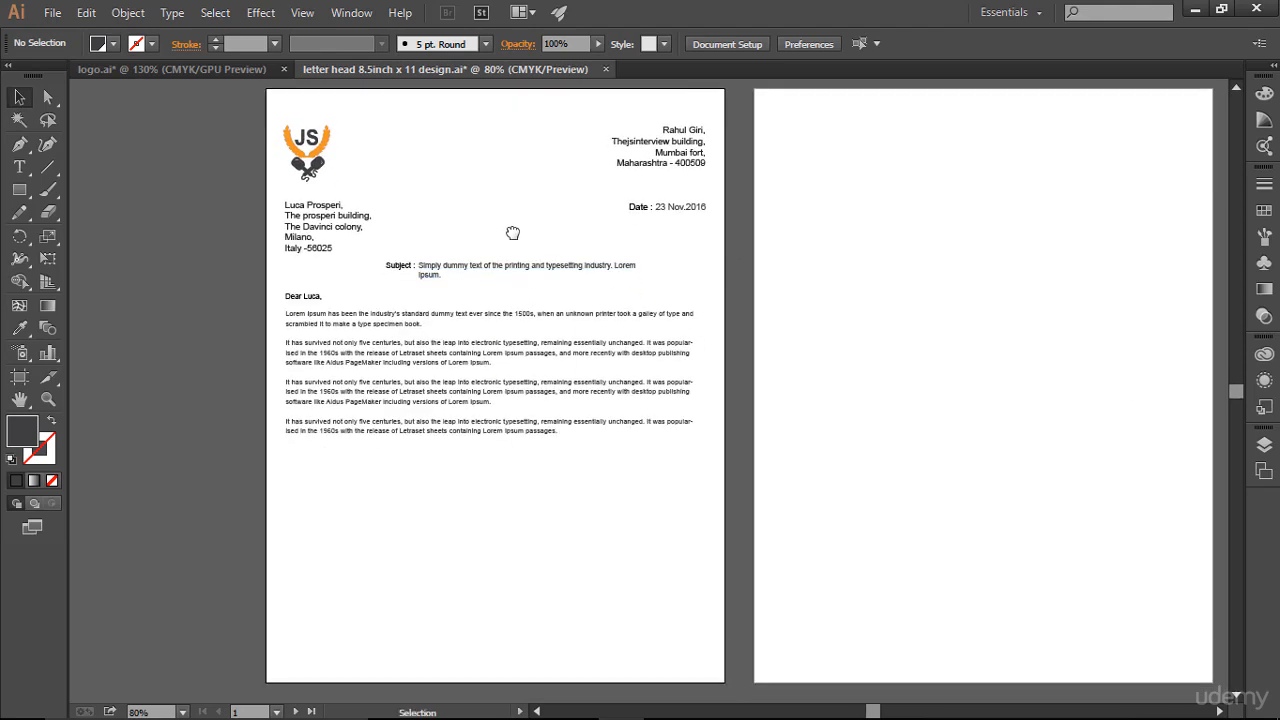
key(ctrl+equal)
key(ctrl+equal)
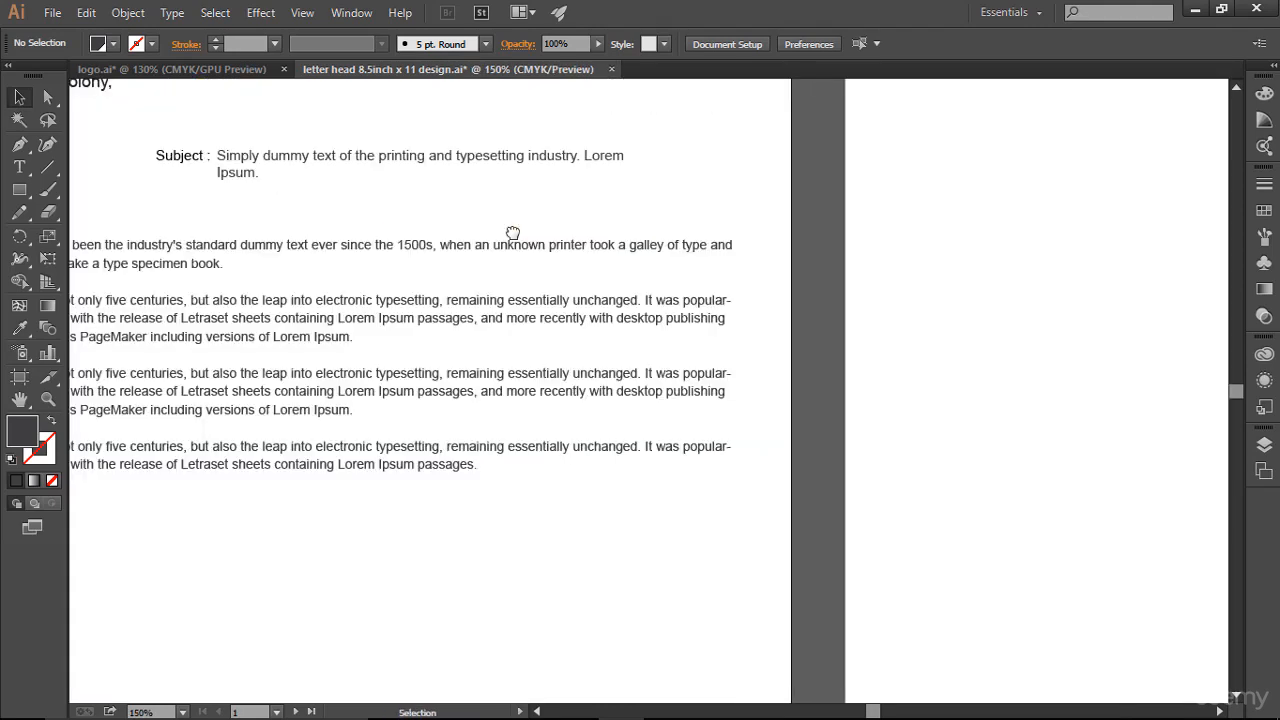
drag(394, 205, 582, 180)
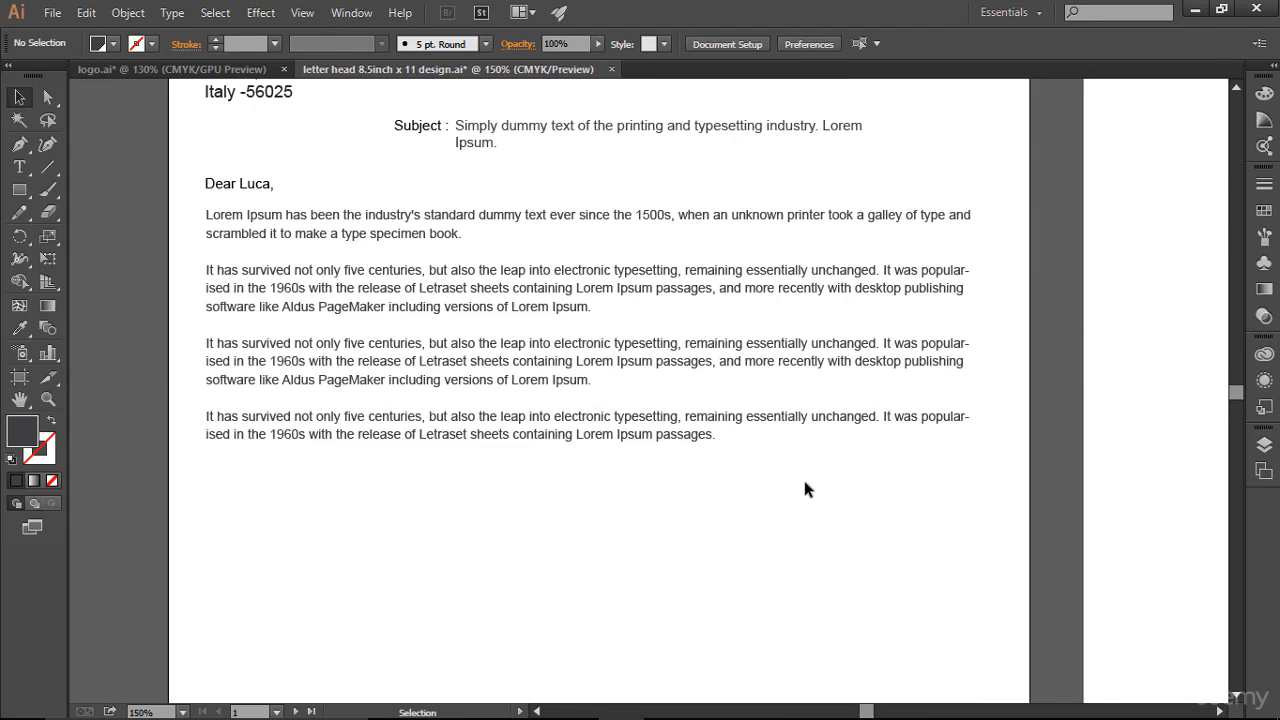
scroll(806, 487, up, 4)
scroll(806, 487, down, 3)
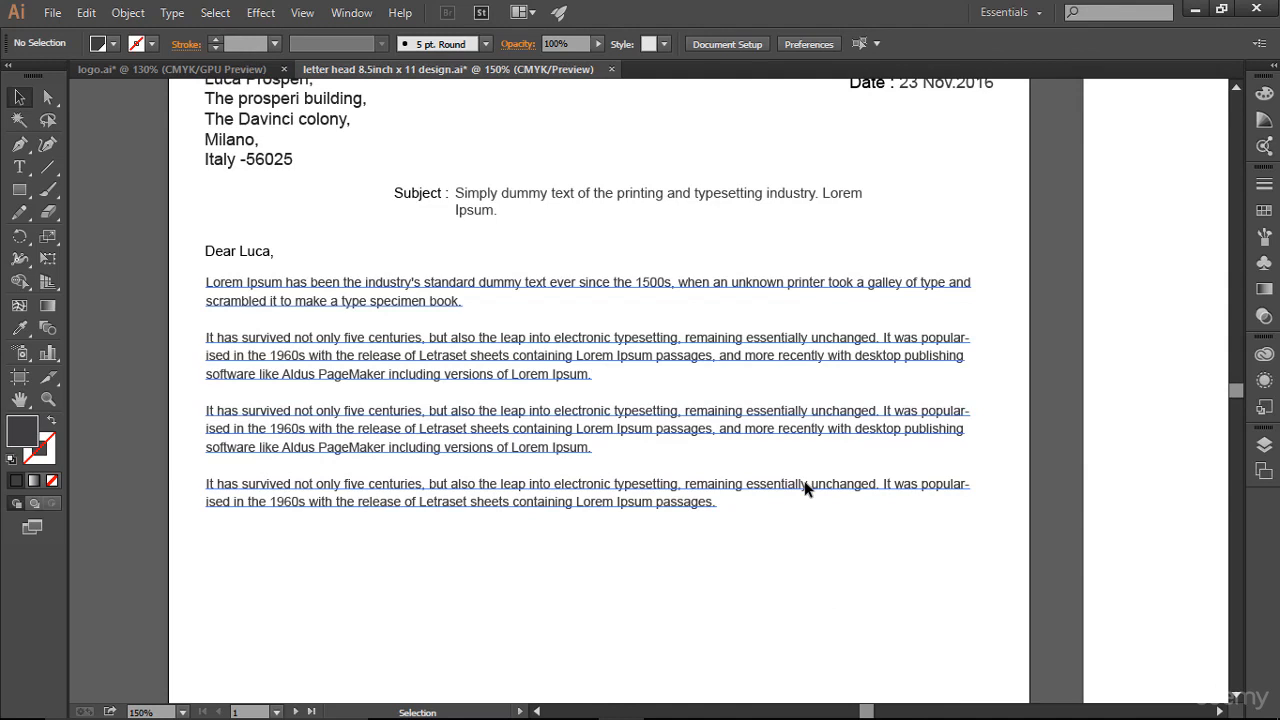
scroll(806, 487, up, 4)
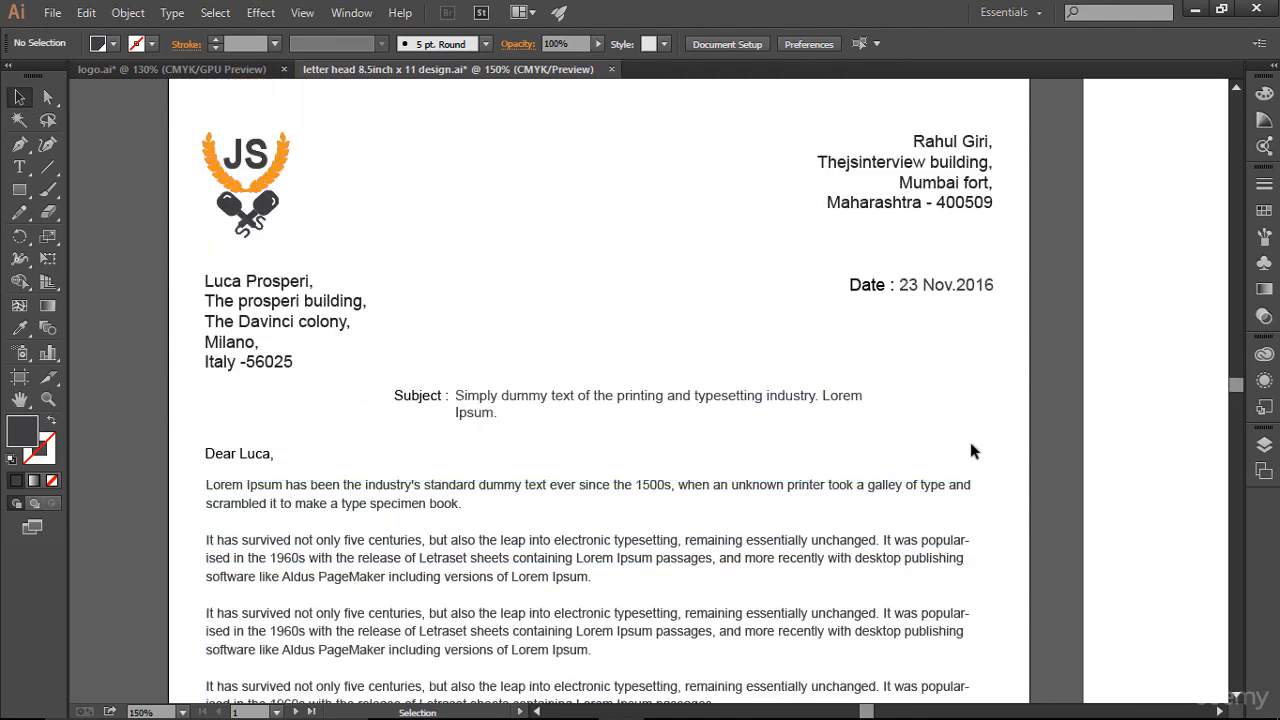
scroll(970, 447, down, 3)
scroll(970, 447, up, 1)
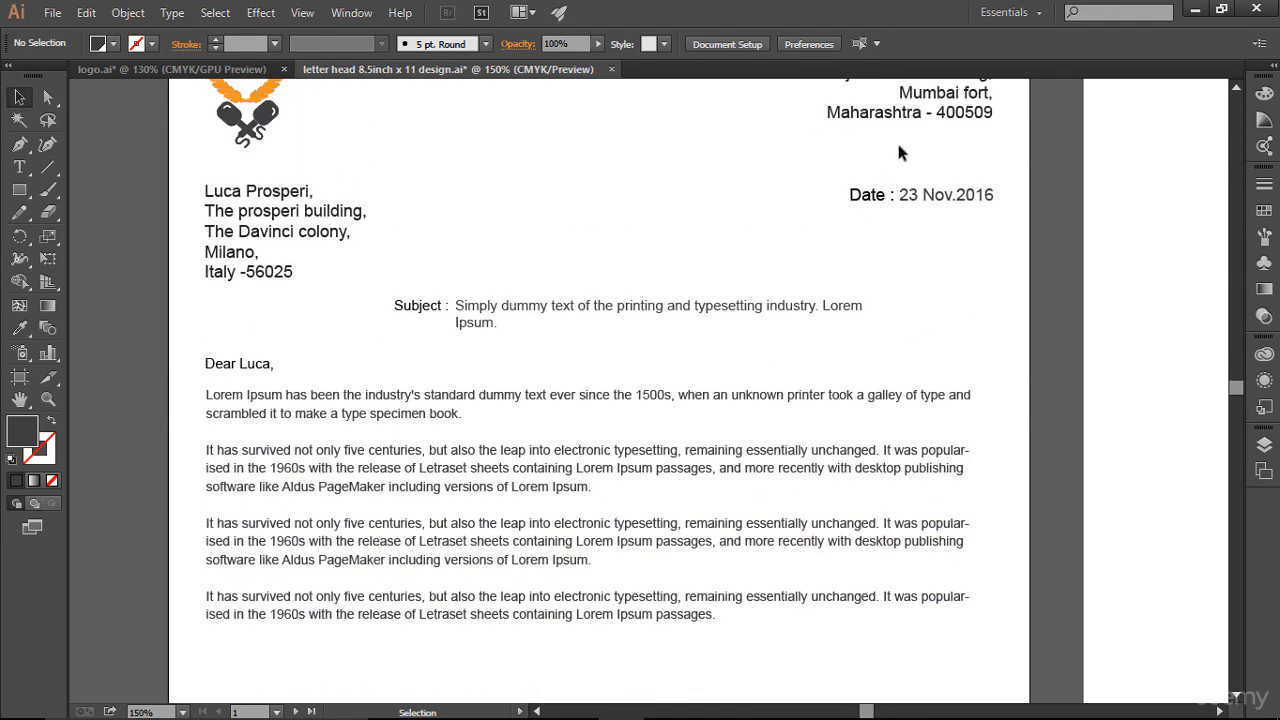
Reduce the font size of the date line by 1 pt and deselect it.
click(935, 195)
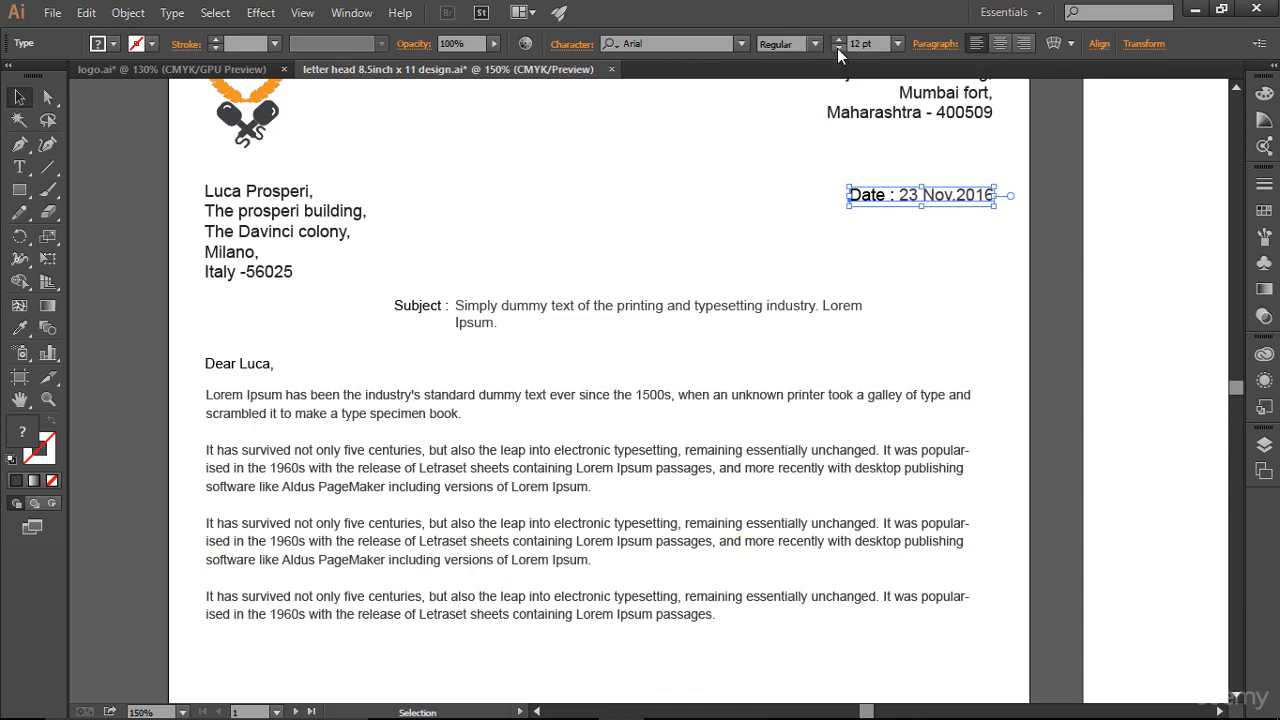
click(837, 48)
click(979, 236)
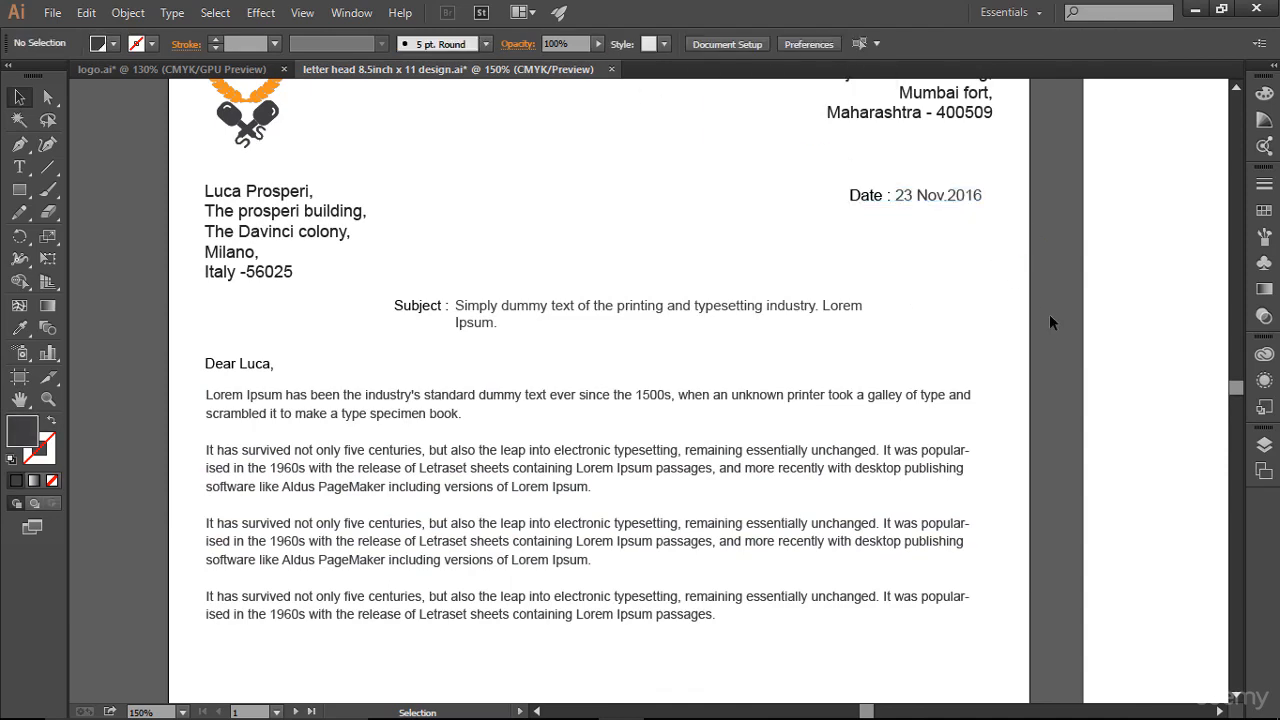
Examine the letter from the logo to the page bottom, checking the body text frame and the empty space beneath it.
scroll(840, 449, down, 3)
scroll(840, 449, up, 5)
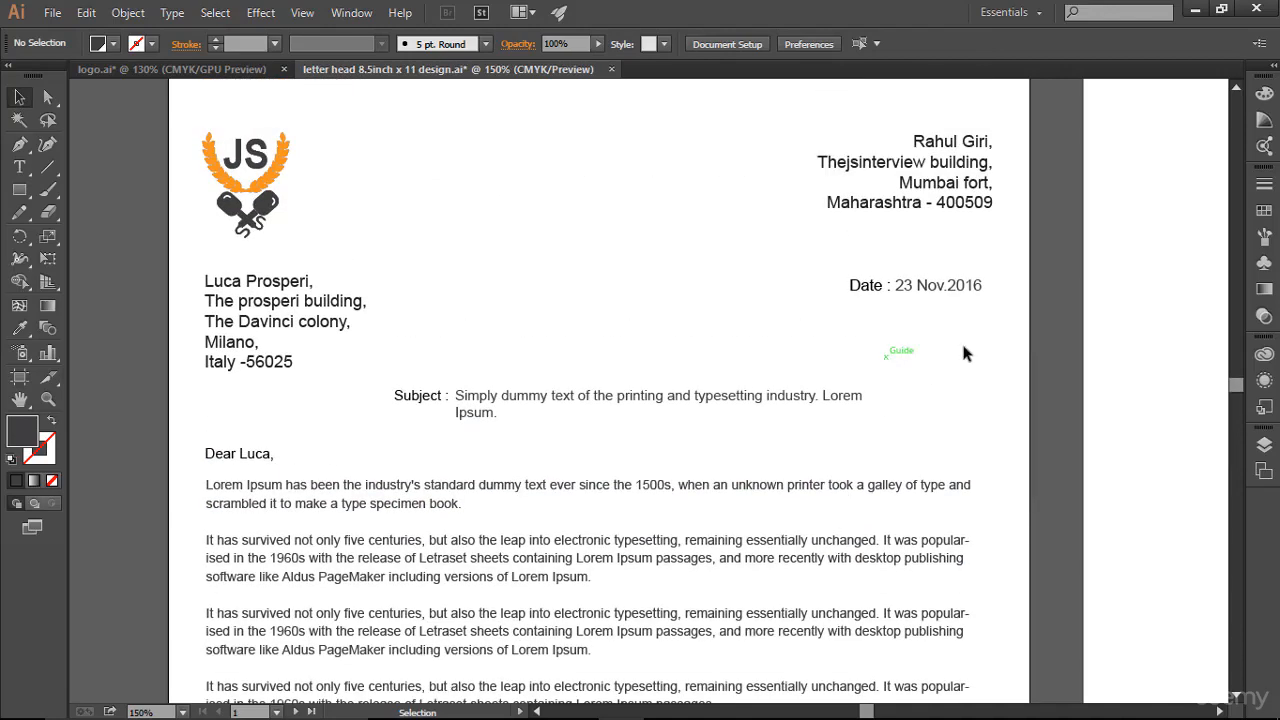
scroll(968, 380, down, 2)
scroll(970, 407, up, 2)
scroll(970, 407, down, 6)
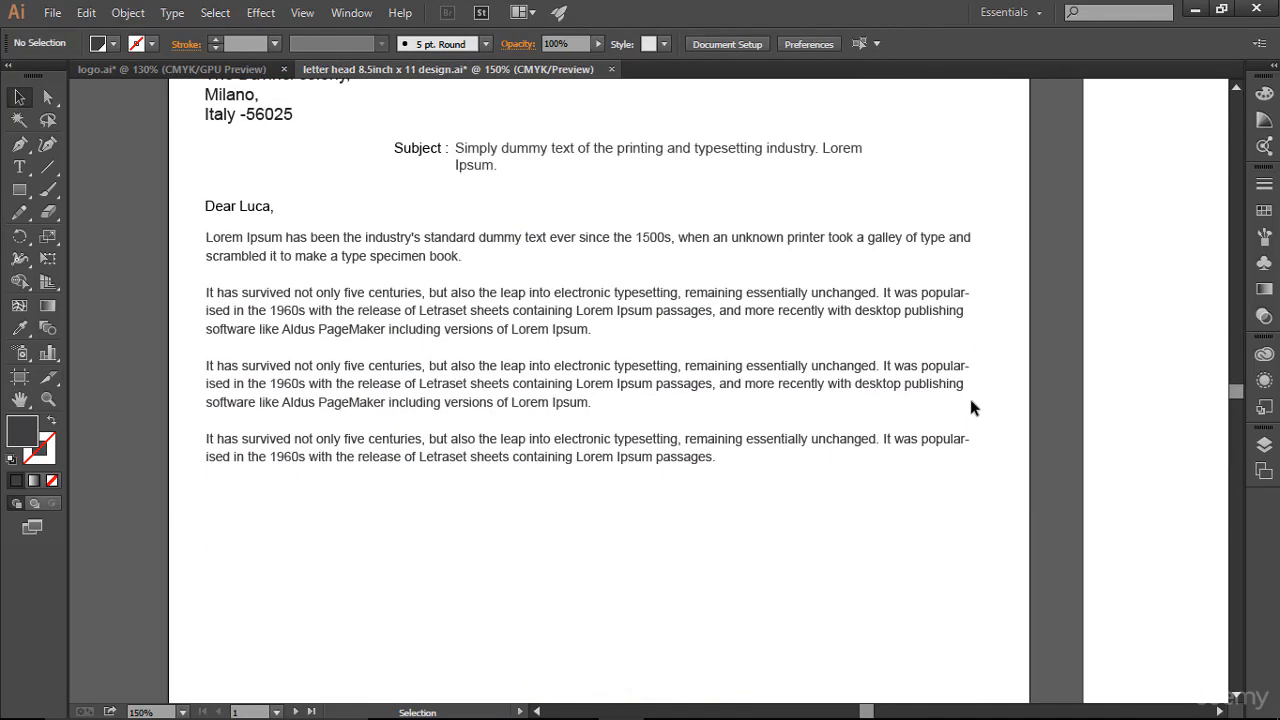
scroll(970, 400, down, 3)
scroll(970, 400, up, 3)
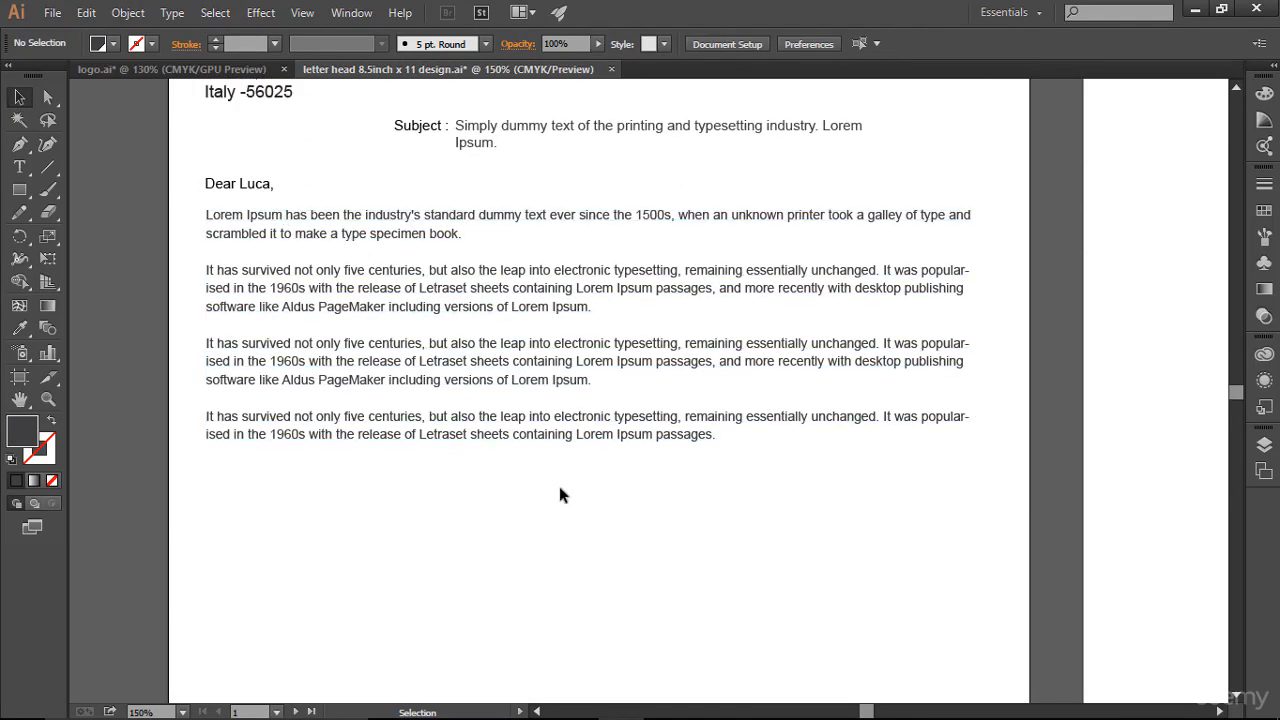
click(563, 435)
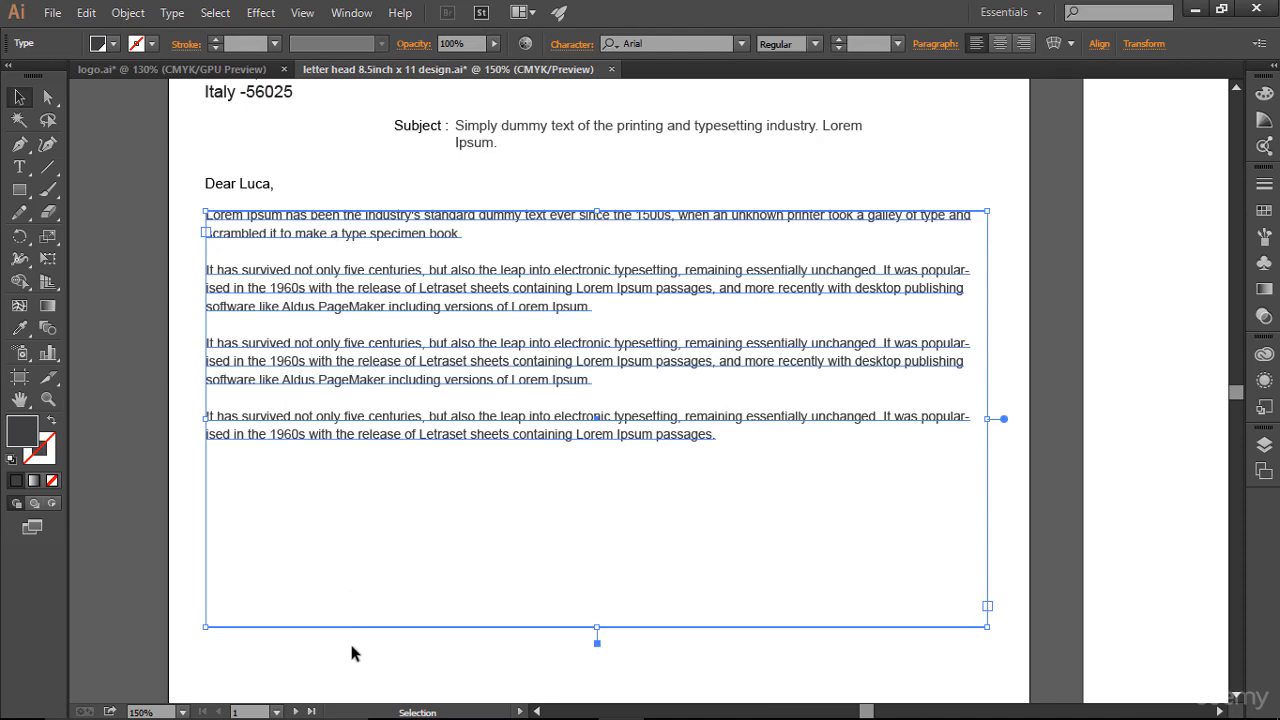
scroll(413, 629, down, 3)
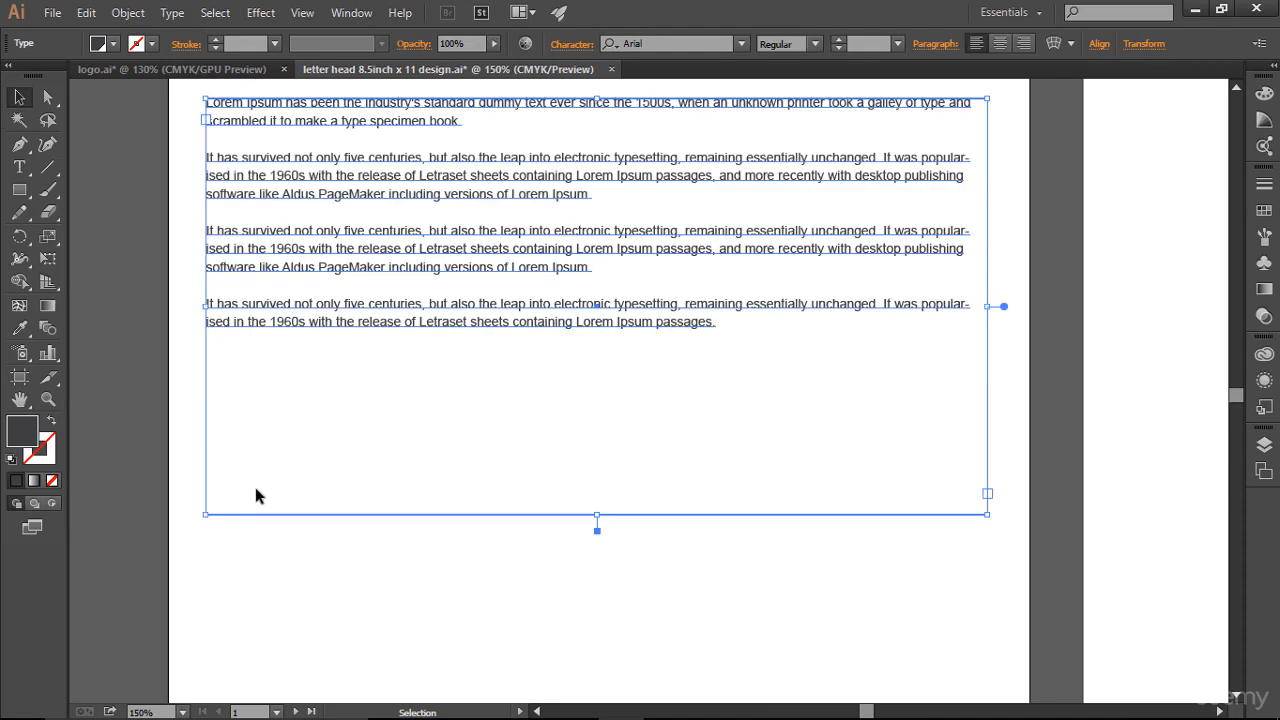
click(826, 598)
scroll(826, 598, down, 3)
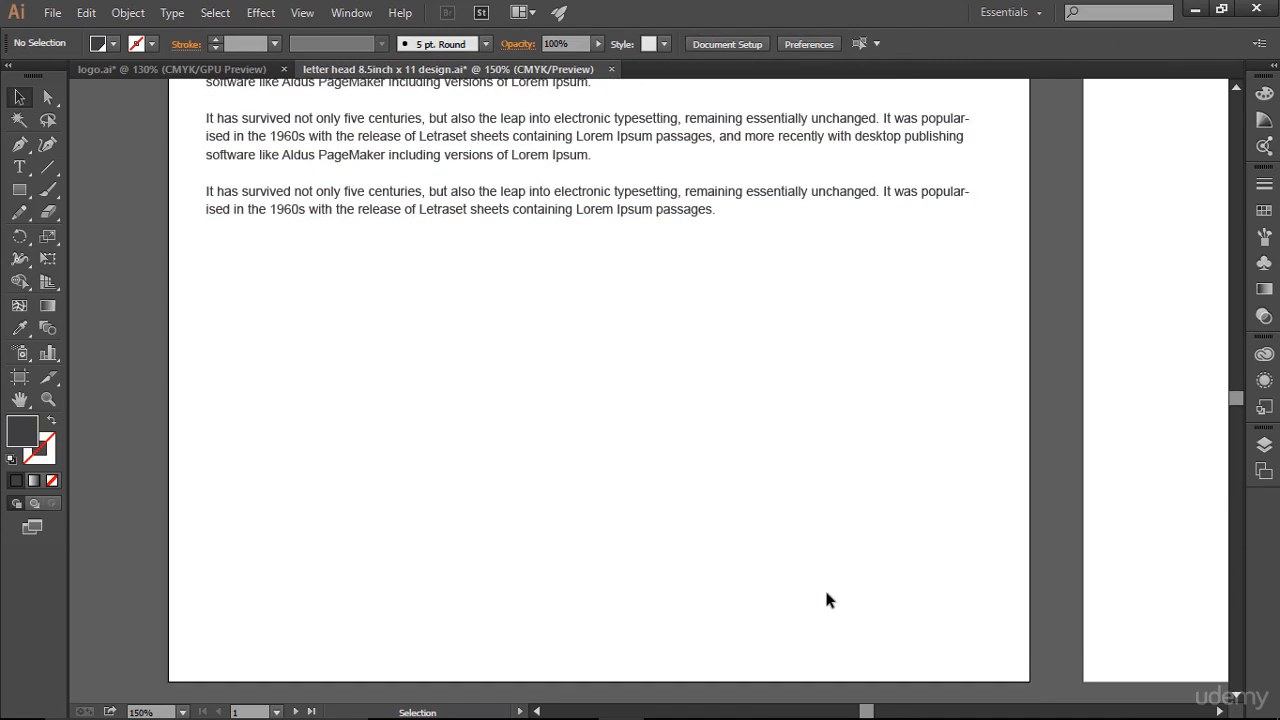
scroll(826, 598, up, 2)
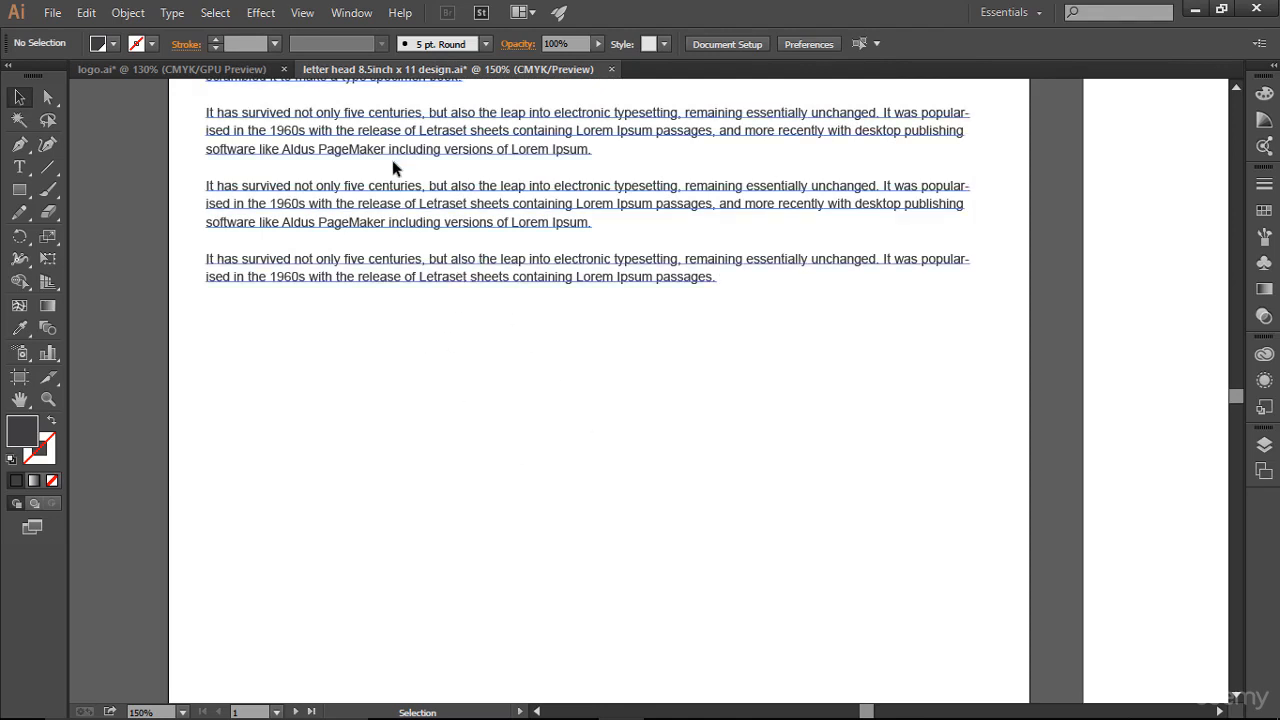
click(418, 152)
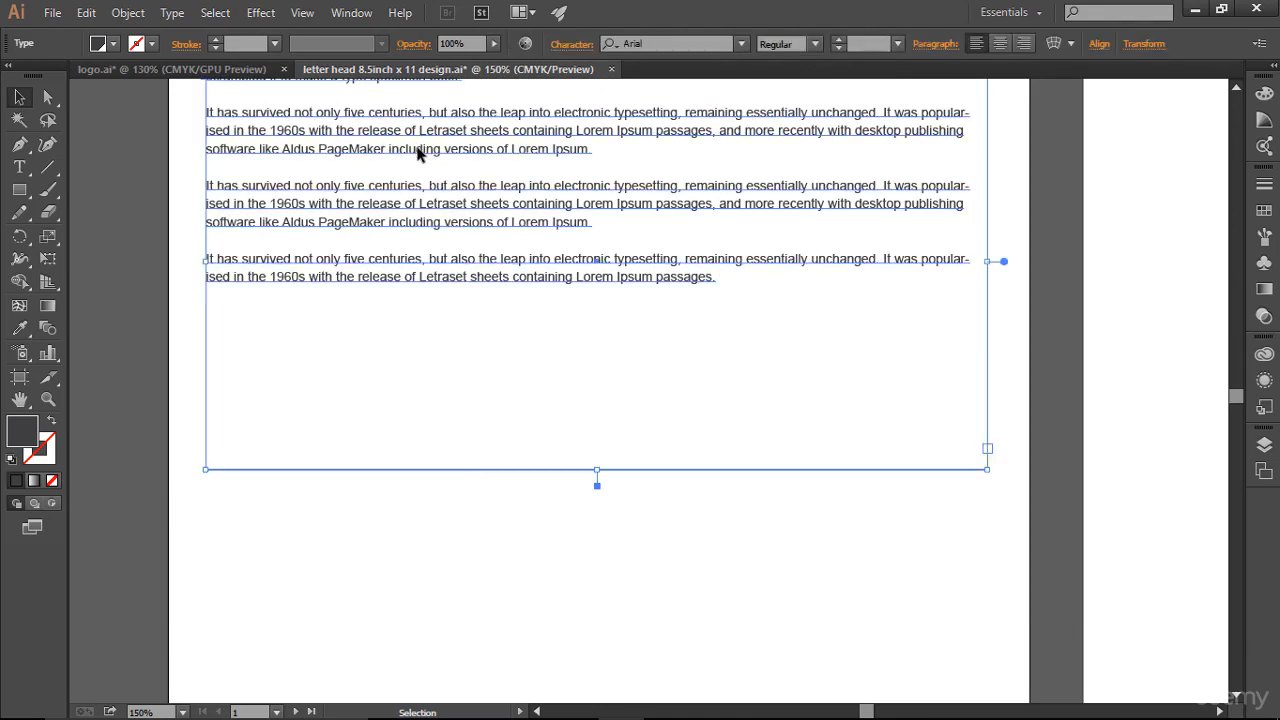
scroll(230, 528, down, 3)
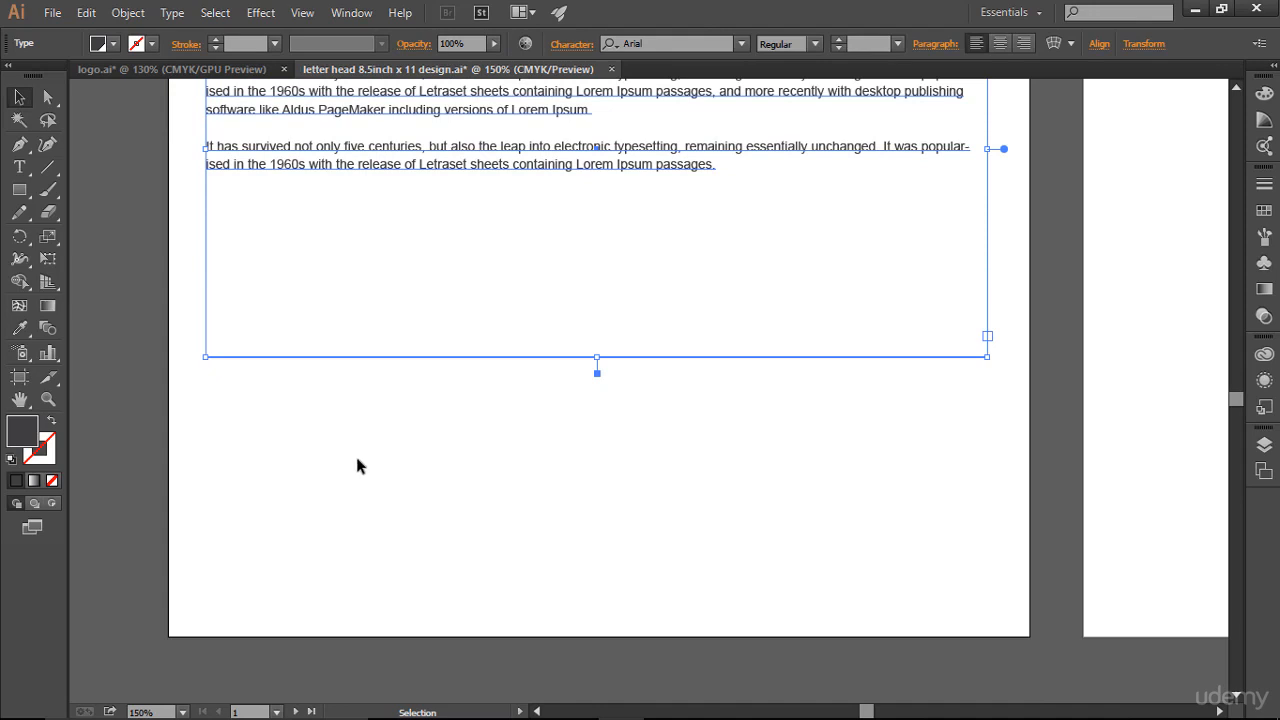
scroll(315, 271, up, 6)
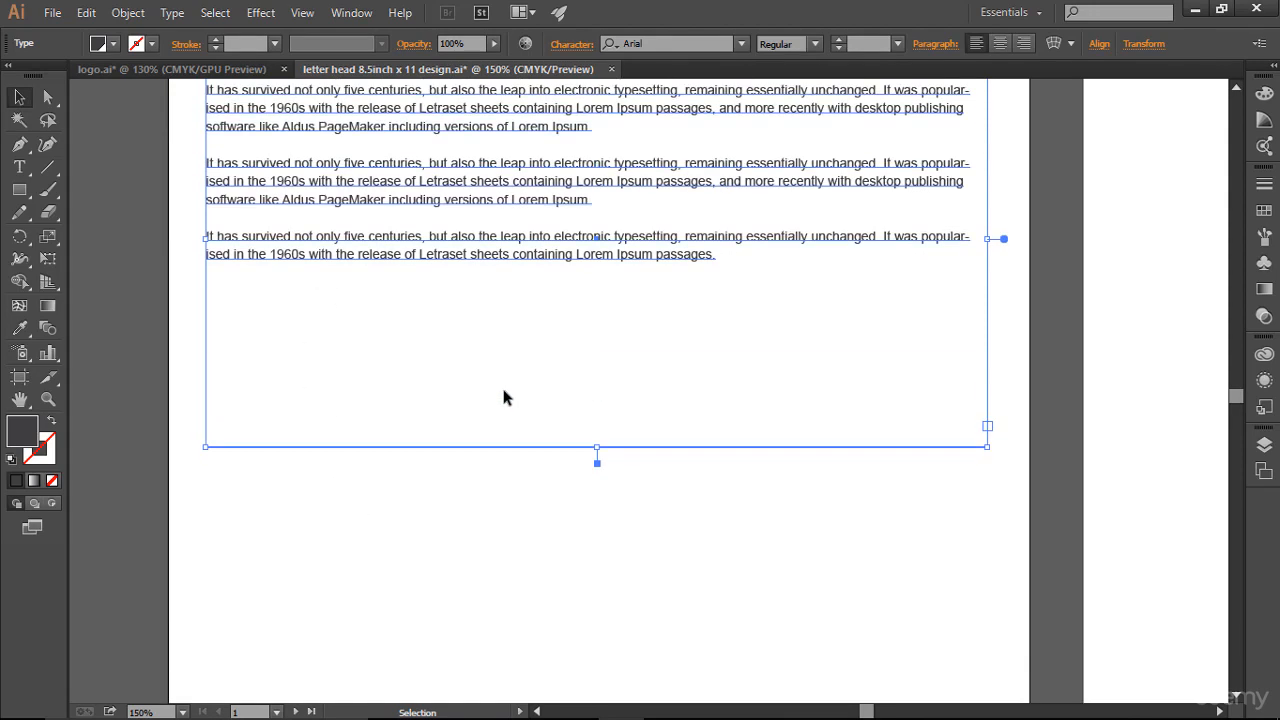
click(1018, 350)
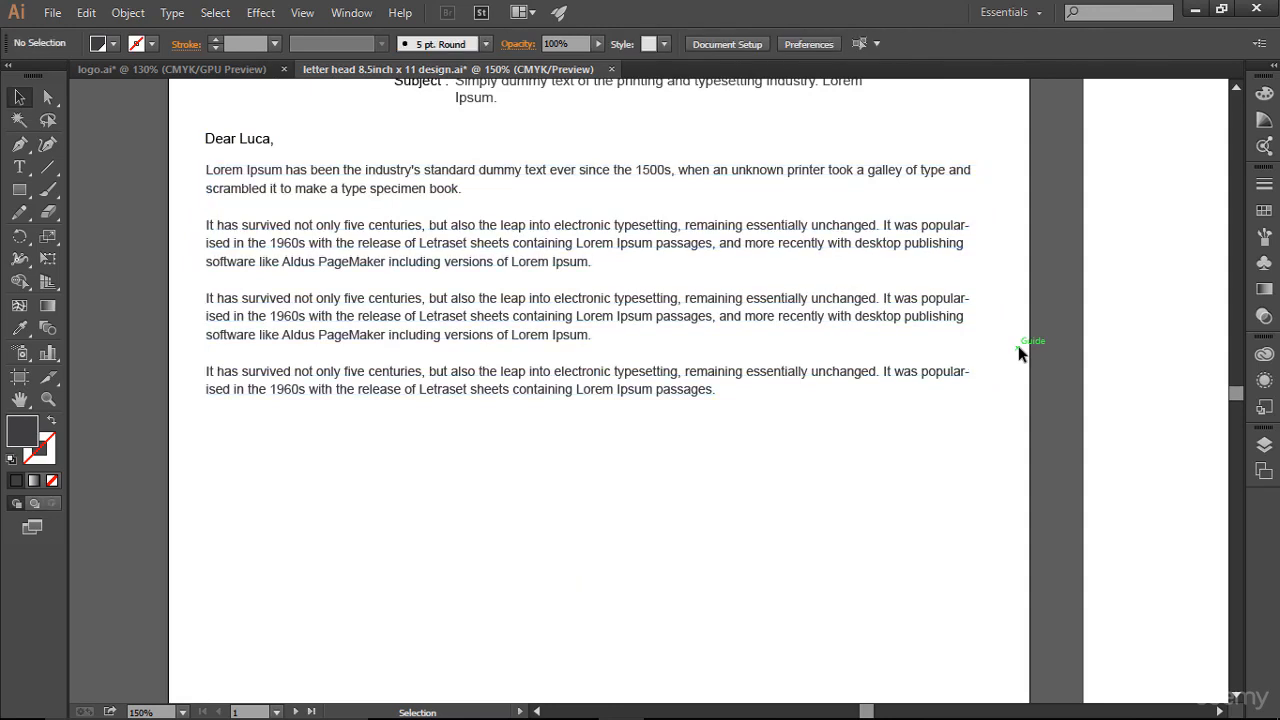
Show the guides again and add the closing text "Regards" just below the body text frame, near its left edge.
key(ctrl+semicolon)
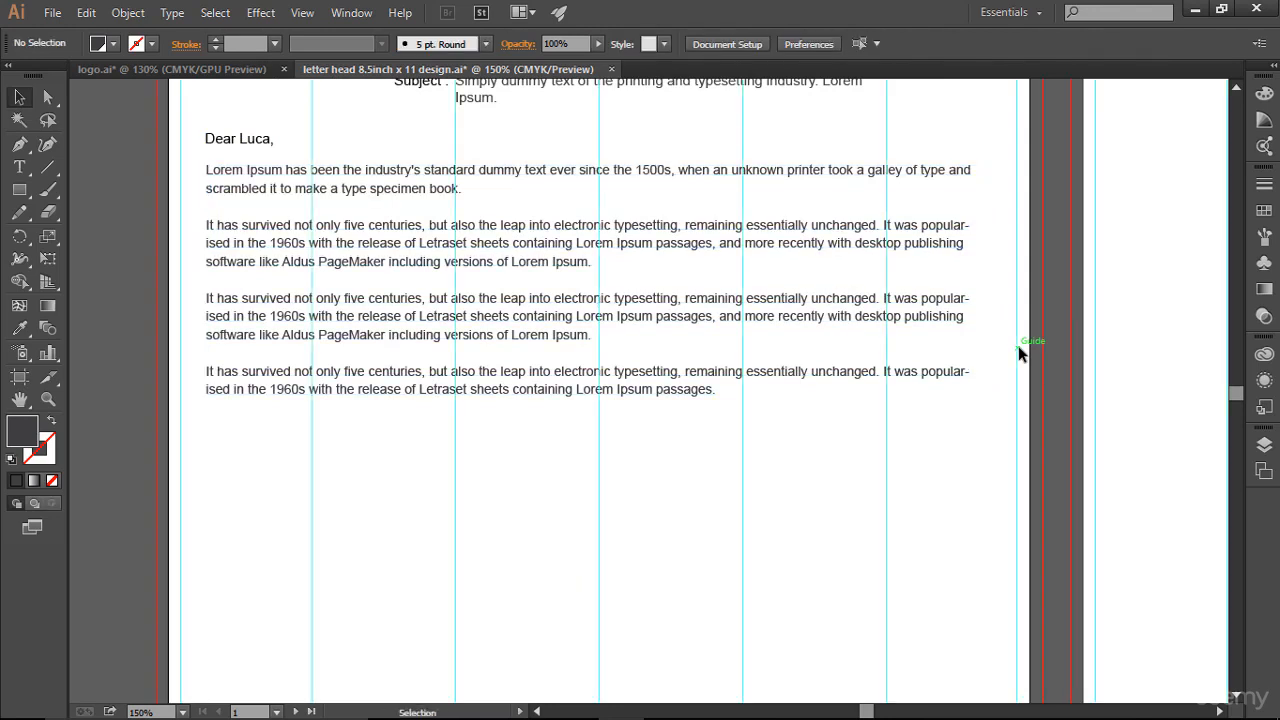
scroll(1020, 352, down, 5)
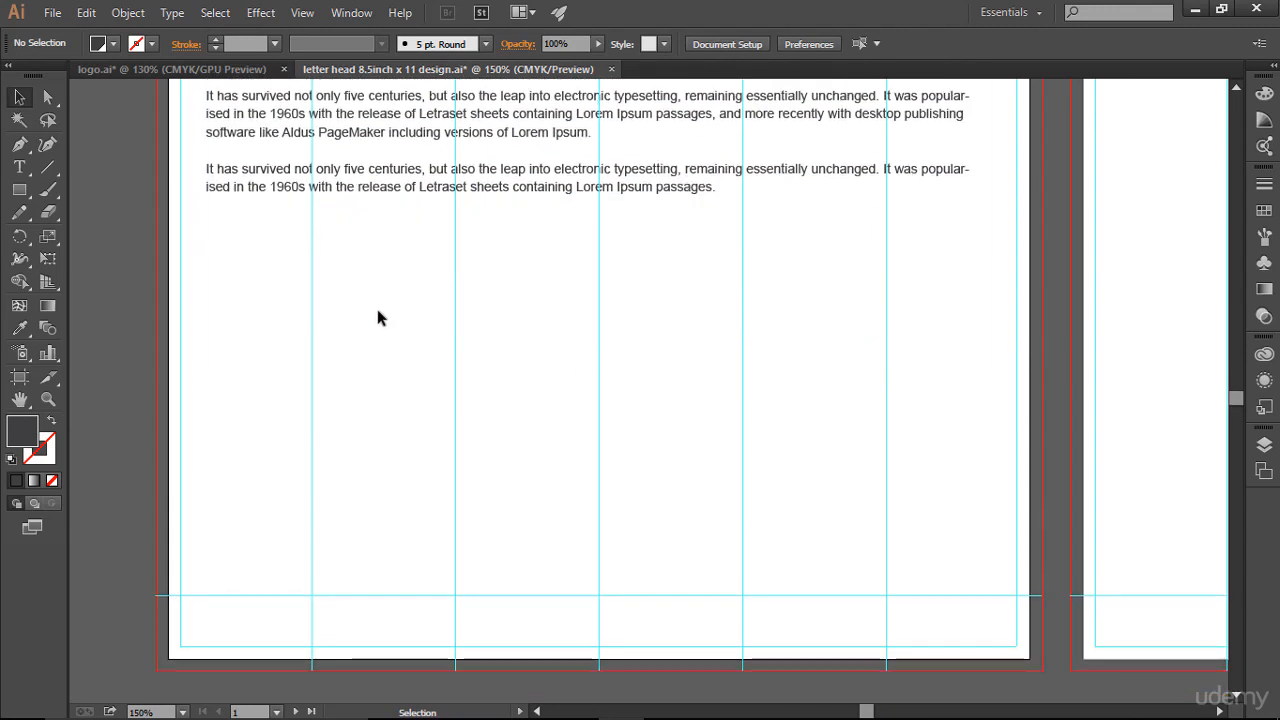
click(204, 243)
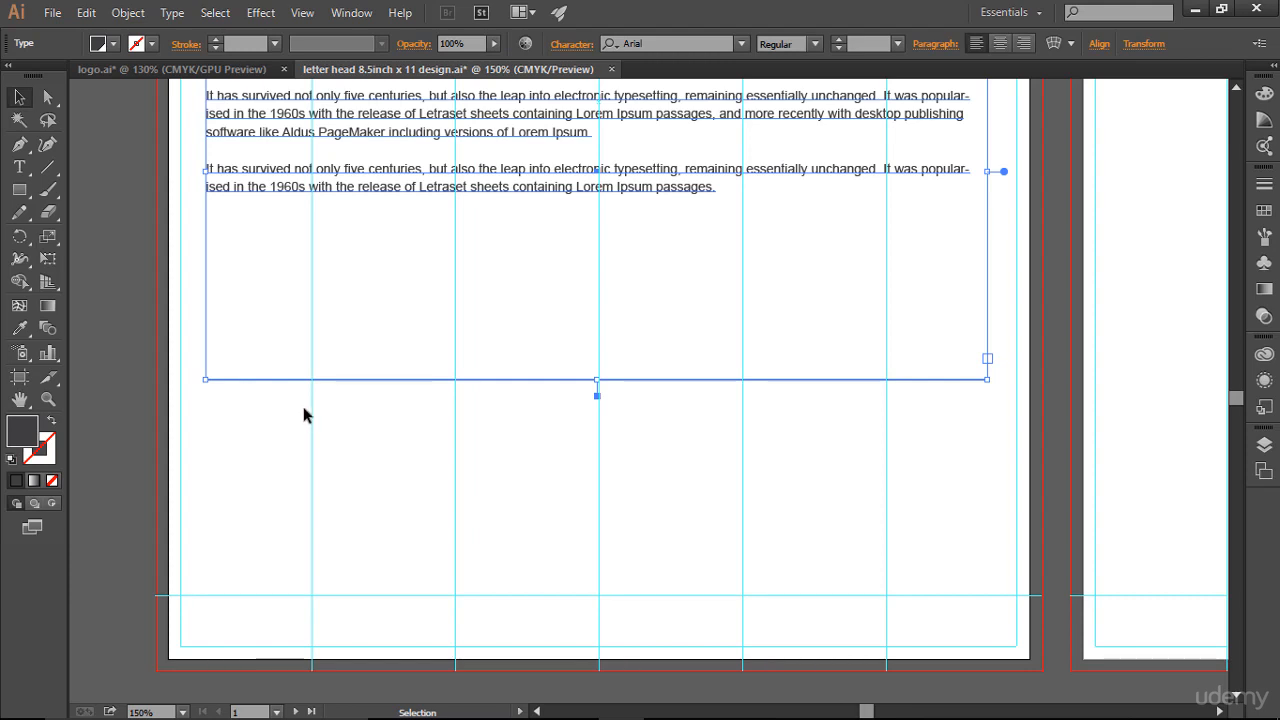
click(21, 170)
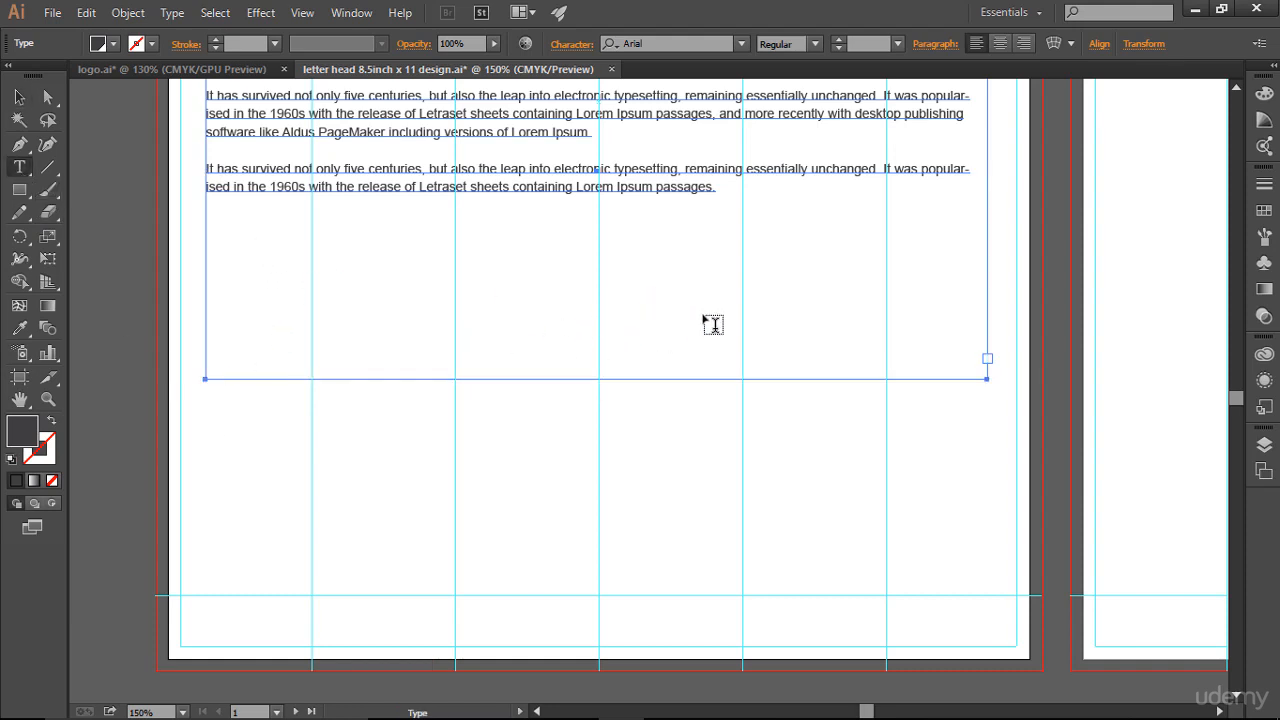
click(214, 410)
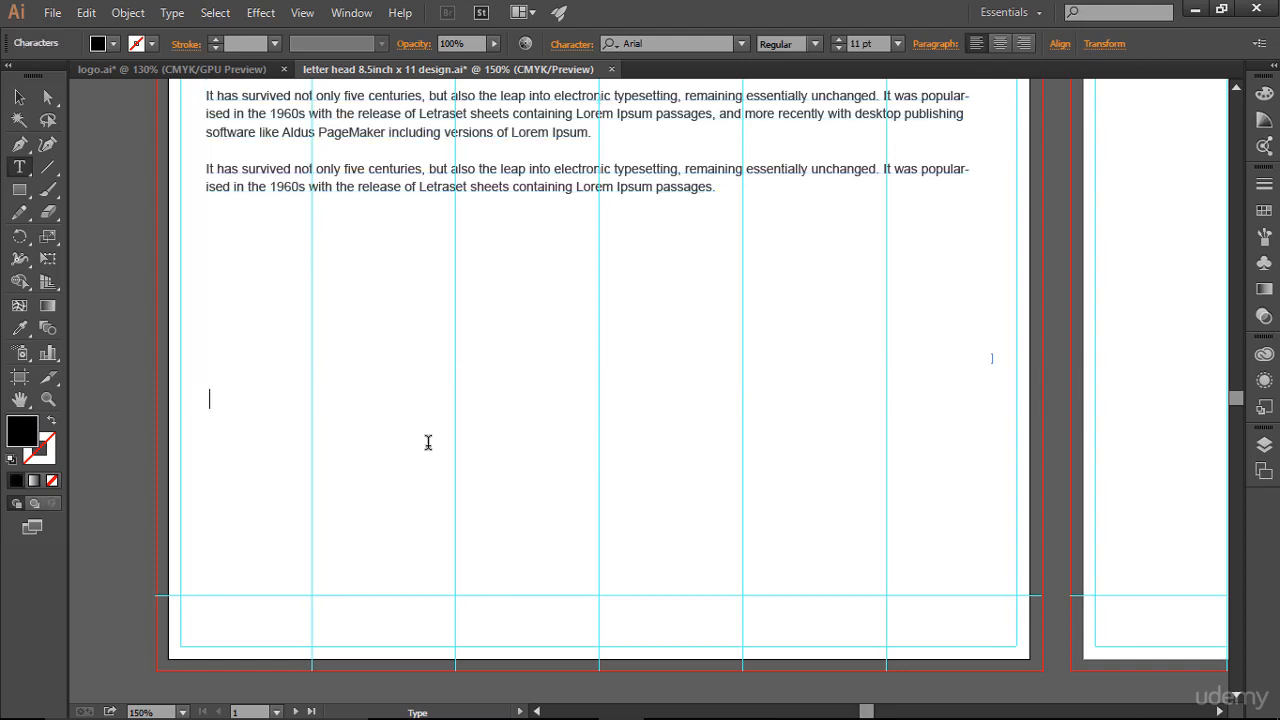
text(Regards)
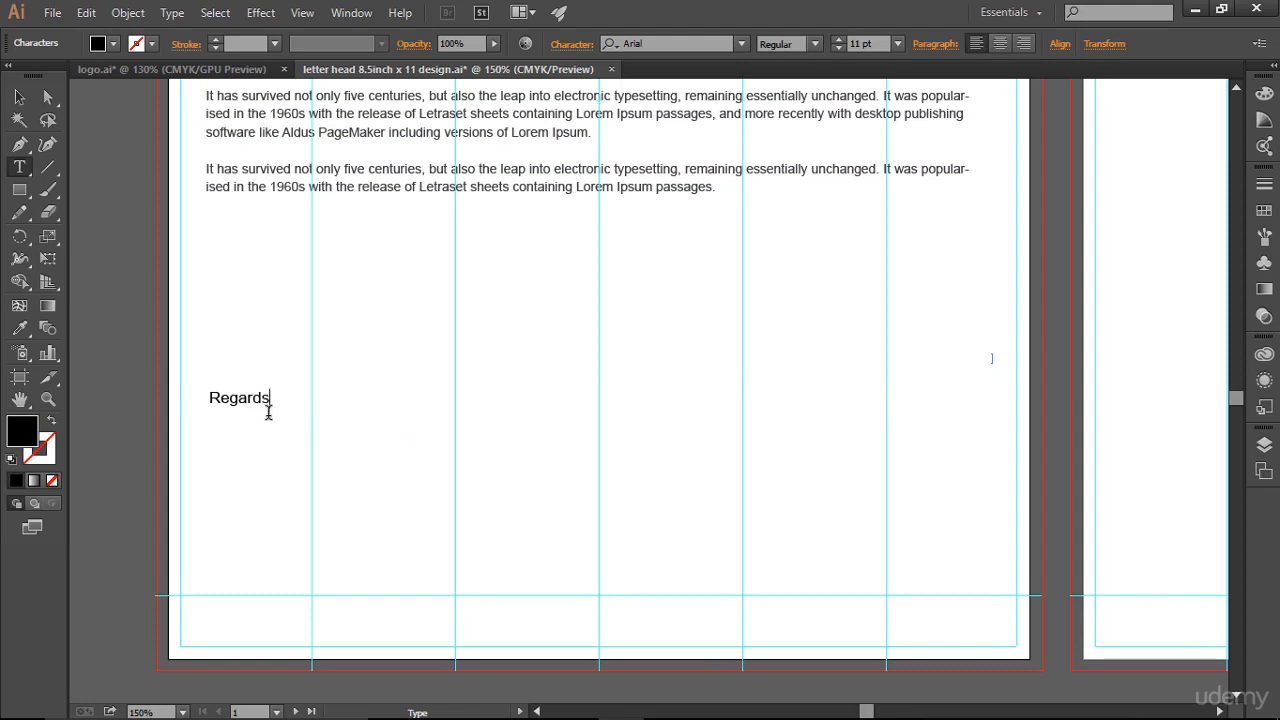
Set the "Regards" text to 10 pt and deselect it.
drag(279, 396, 181, 396)
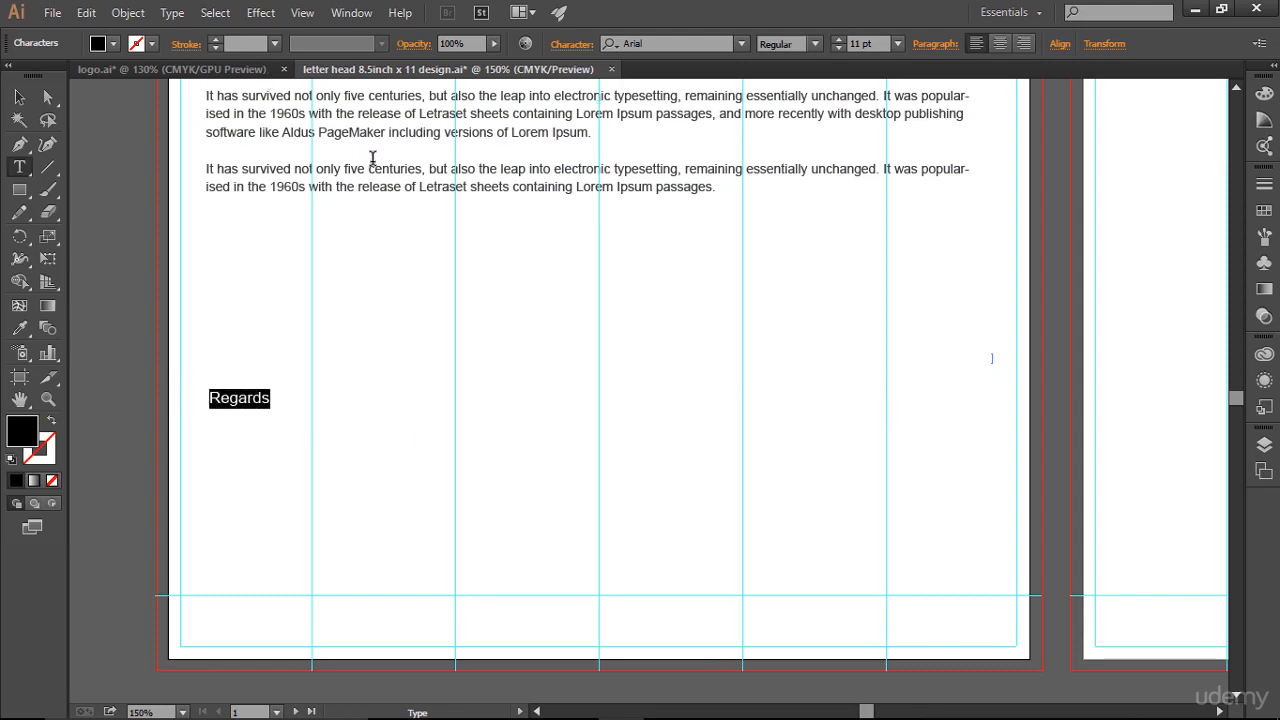
click(839, 48)
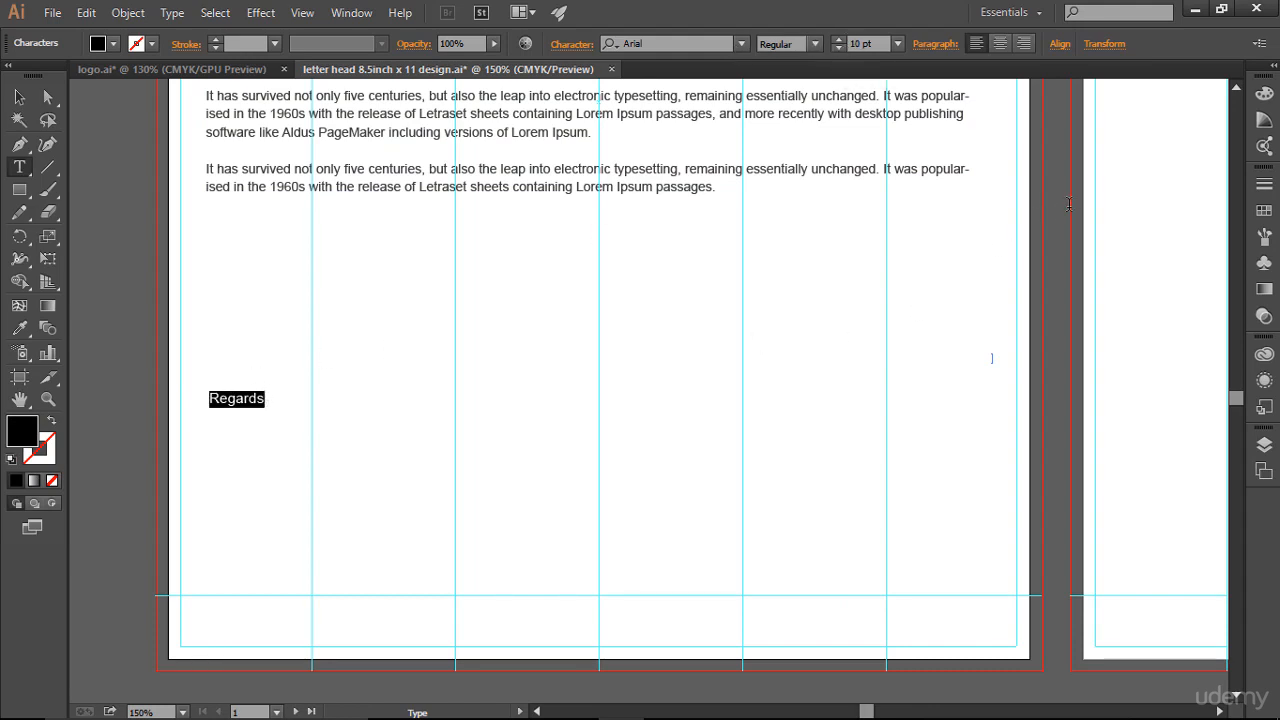
click(1256, 212)
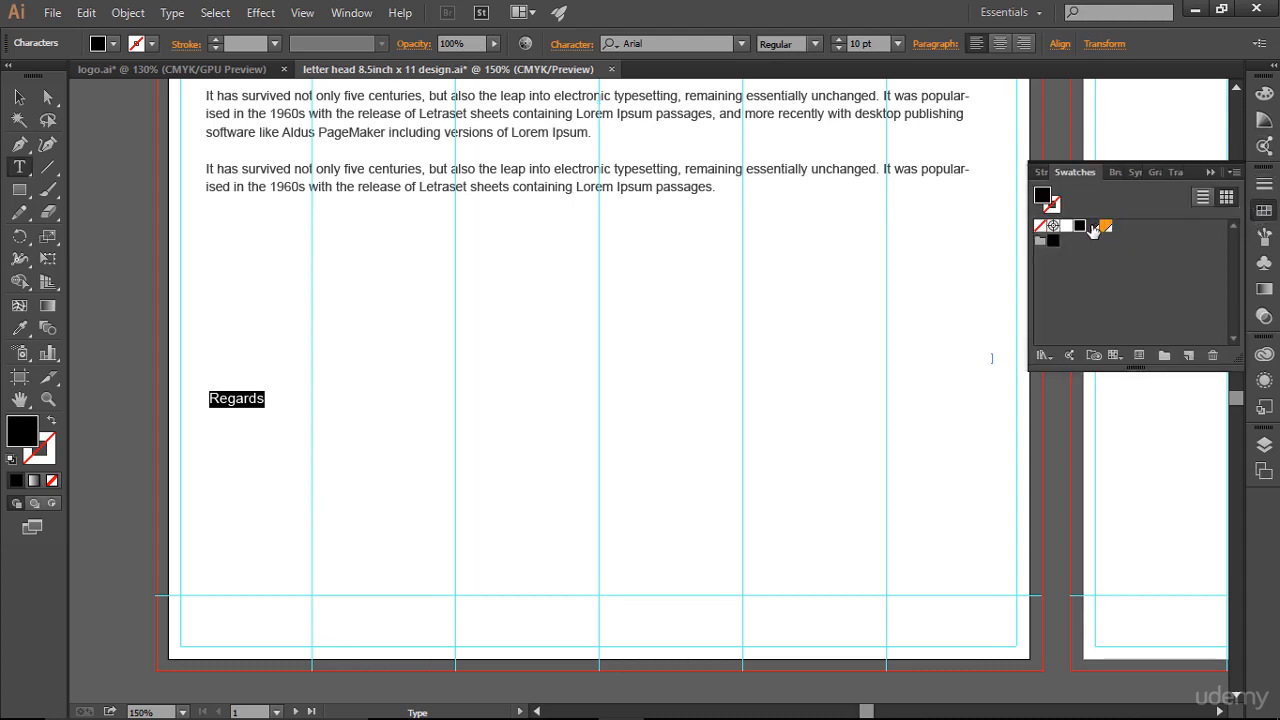
click(271, 392)
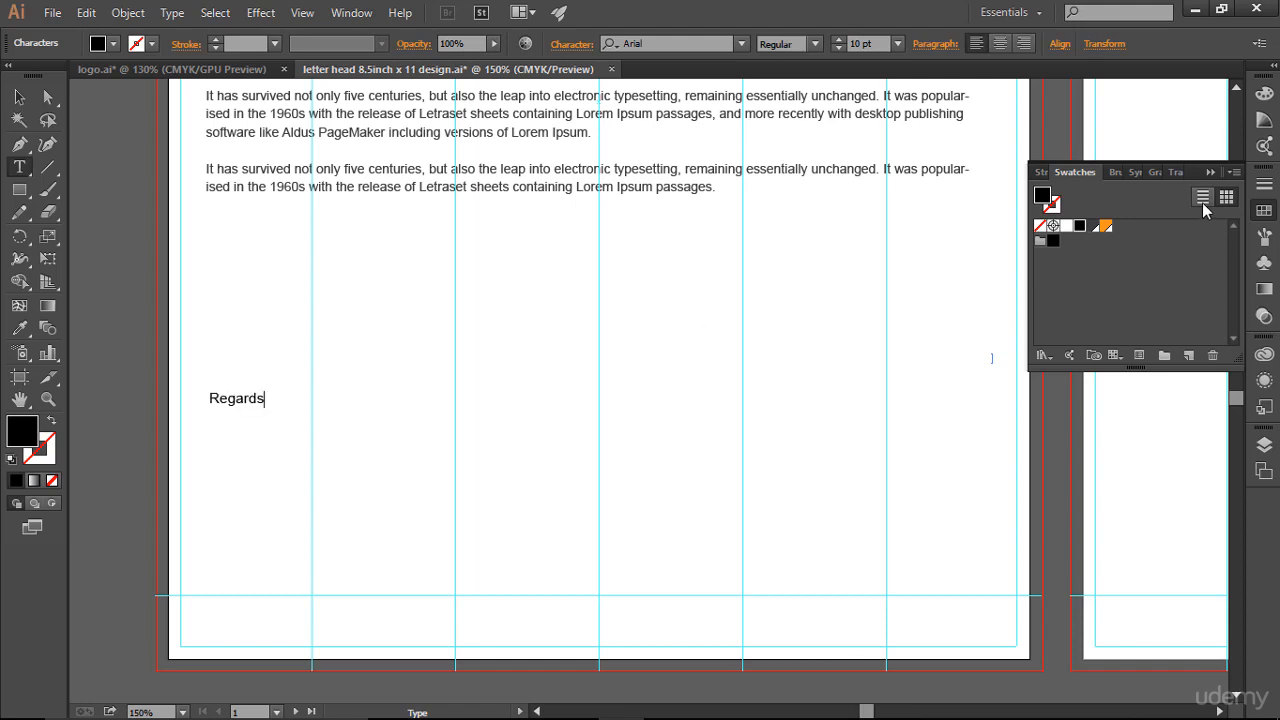
click(1214, 174)
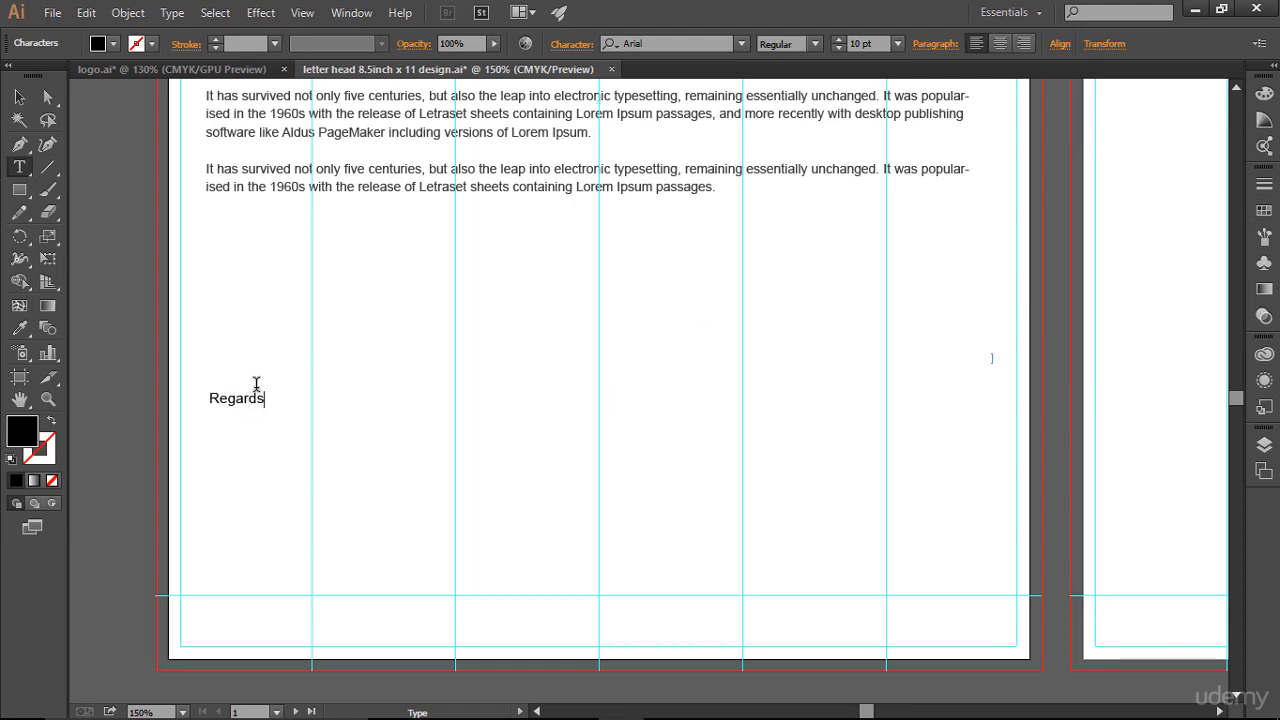
click(19, 97)
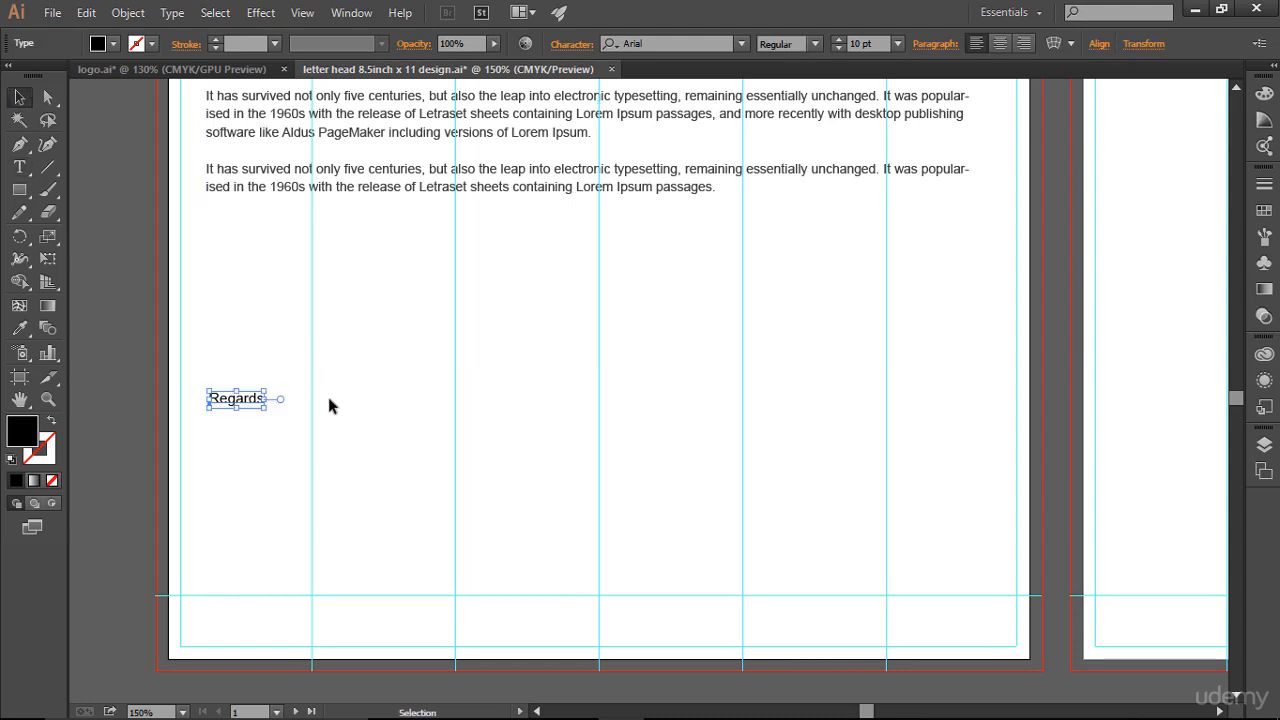
click(260, 415)
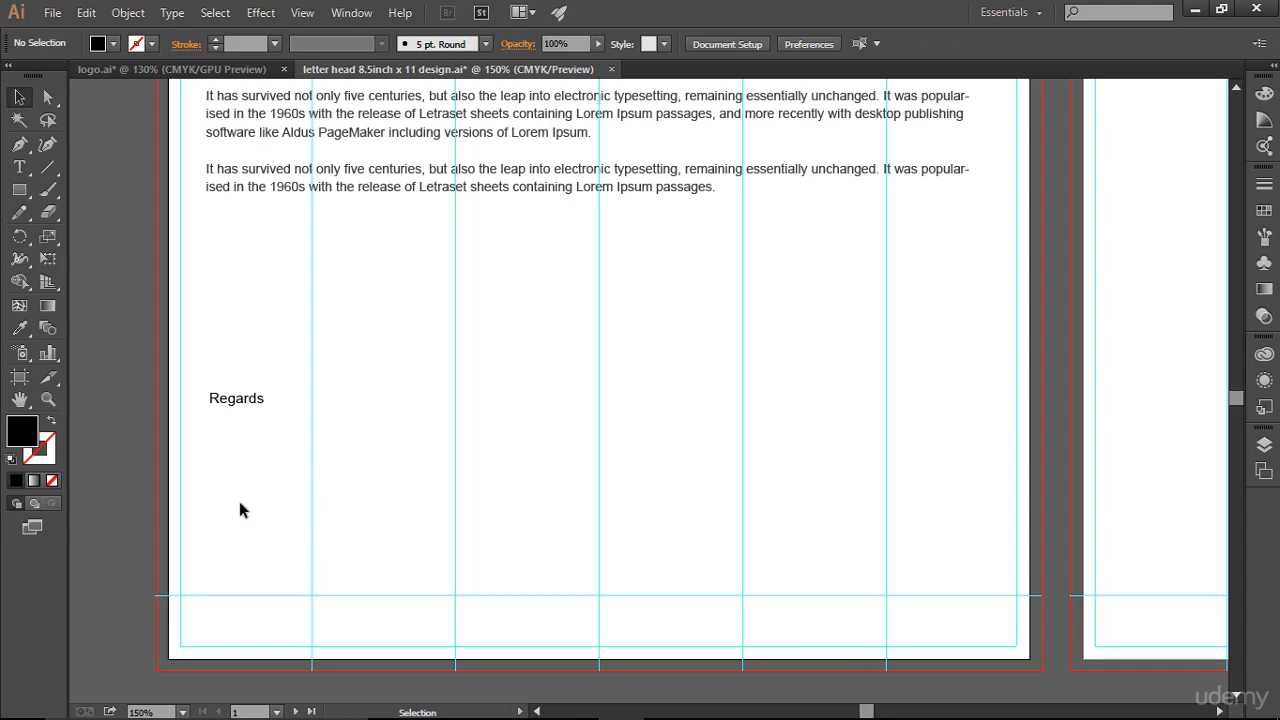
Open the recent file Horizontal Business Card .ai and copy the handwritten signature with its underline from the first artboard.
click(52, 12)
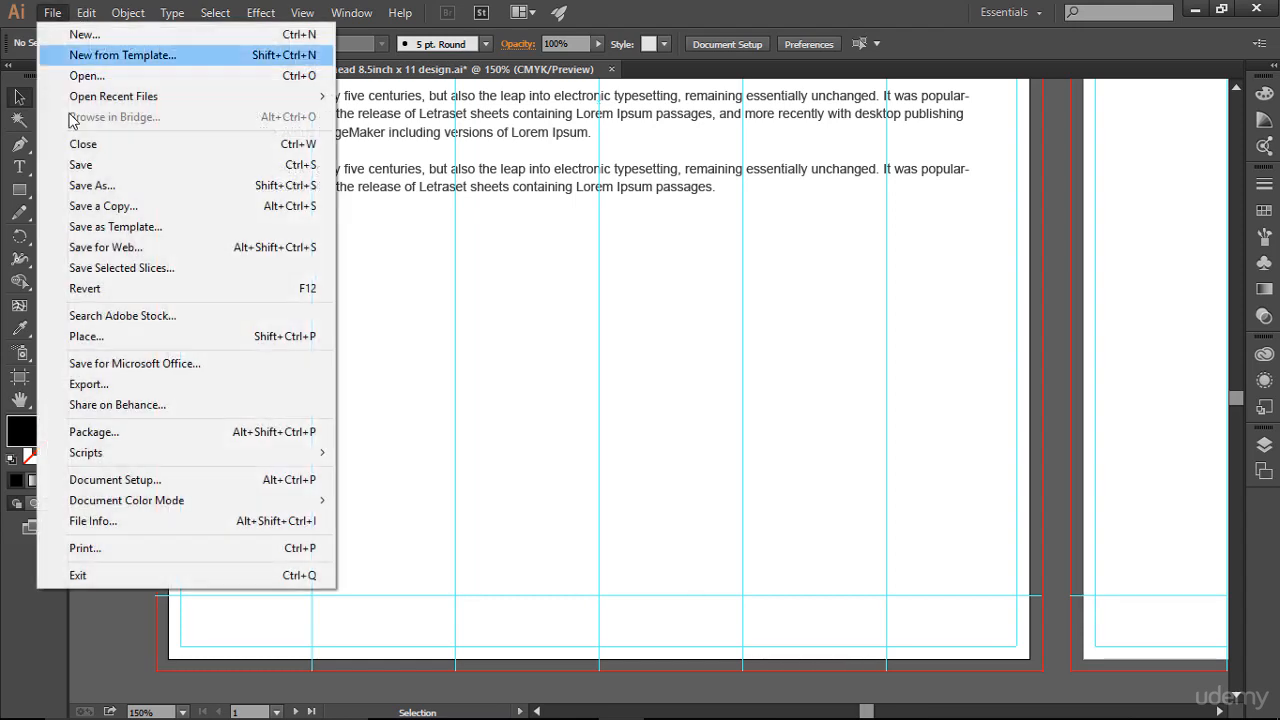
mouse_move(103, 100)
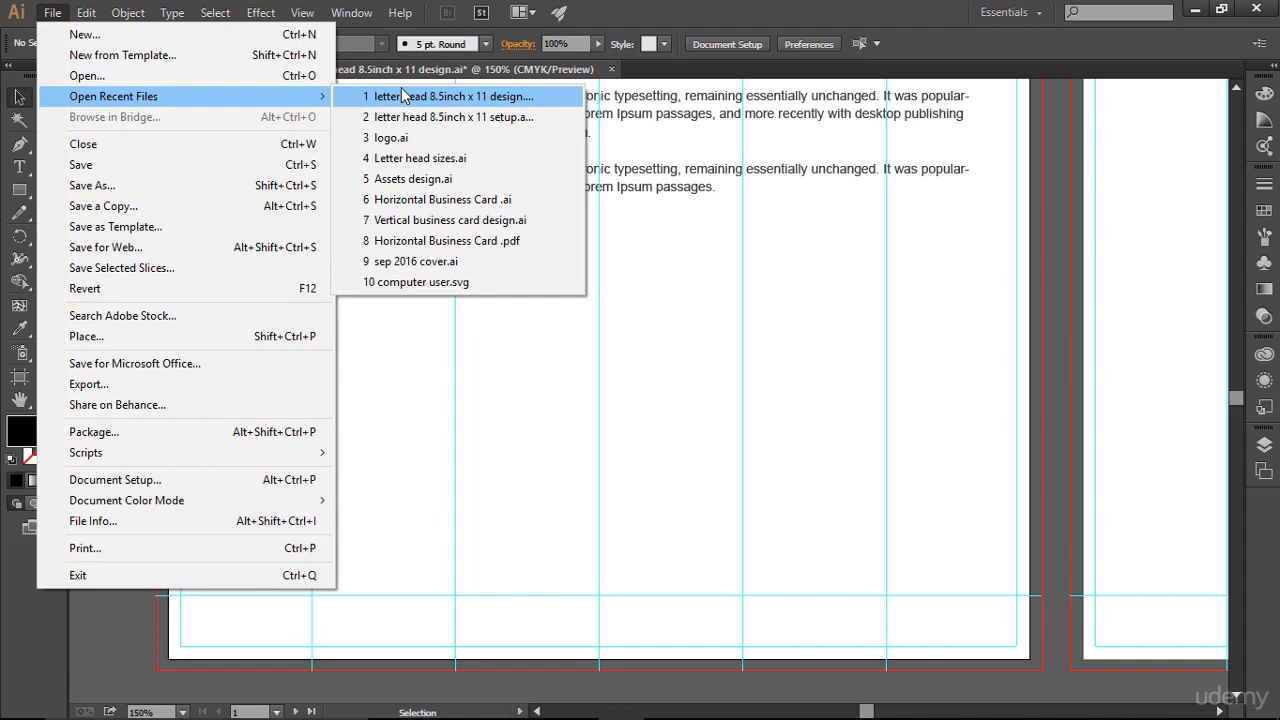
click(461, 203)
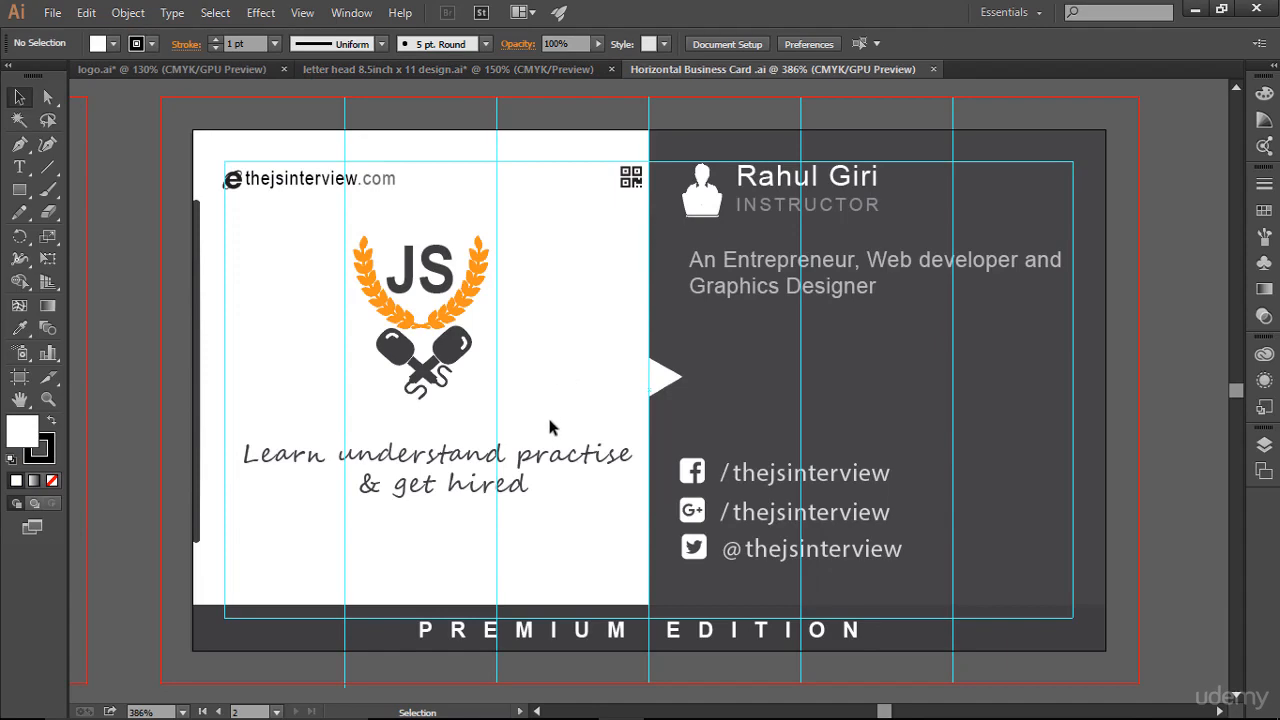
key(space)
mouse_move(140, 266)
mouse_down()
mouse_move(785, 272)
mouse_move(837, 256)
mouse_up()
drag(214, 490, 355, 556)
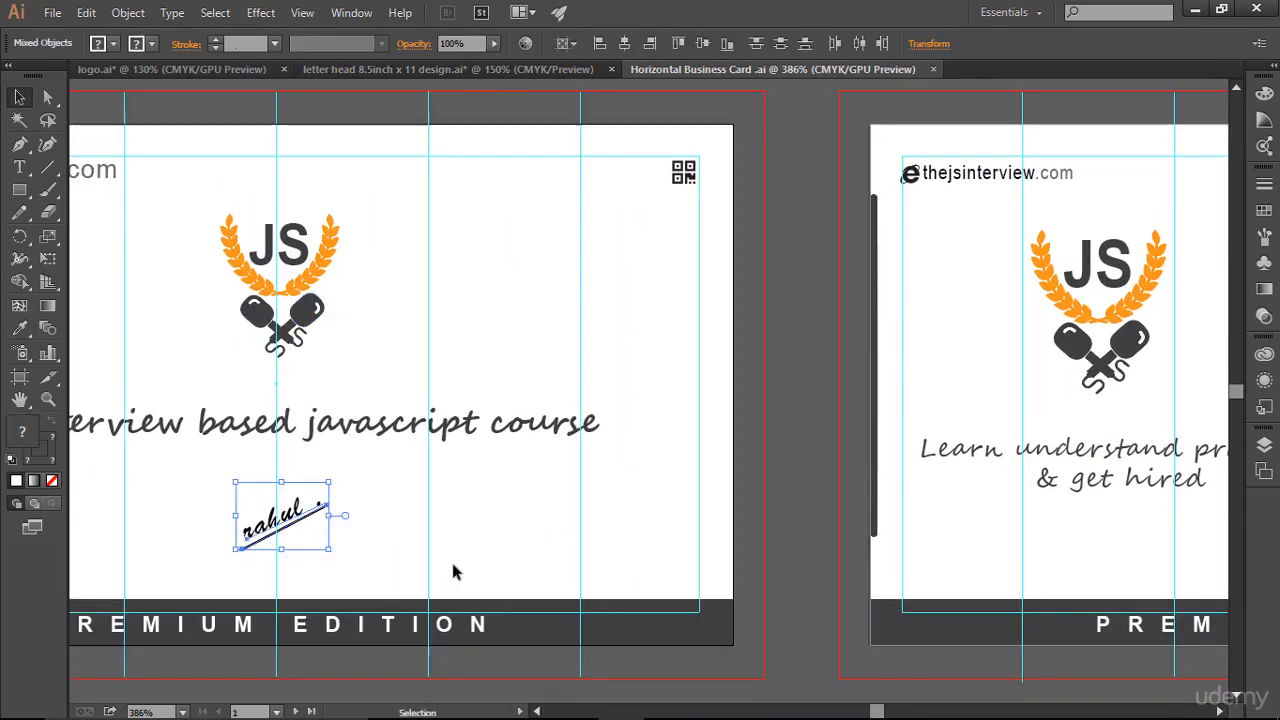
Paste the signature into the 8.5 x 11 letterhead design and place it just below "Regards".
mouse_move(285, 525)
mouse_down()
mouse_move(308, 405)
mouse_move(262, 125)
mouse_move(270, 90)
mouse_move(357, 83)
mouse_move(371, 87)
mouse_move(300, 463)
mouse_move(211, 434)
mouse_move(300, 404)
mouse_up()
key(Down)
key(Down)
key(Down)
key(Down)
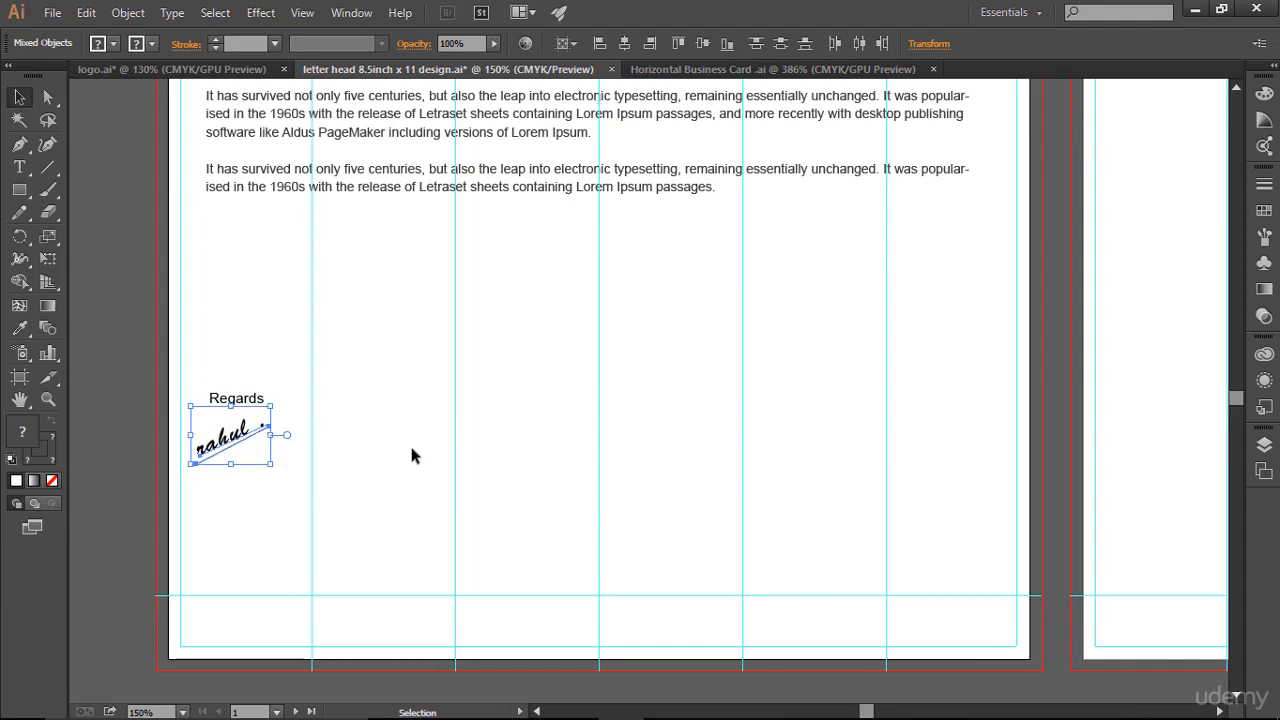
Shift the signature right and scale it down slightly so its left edge lines up with "Regards".
key(Right)
key(Right)
key(Right)
key(Right)
key(Right)
key(Right)
key(Right)
drag(280, 408, 274, 414)
click(335, 475)
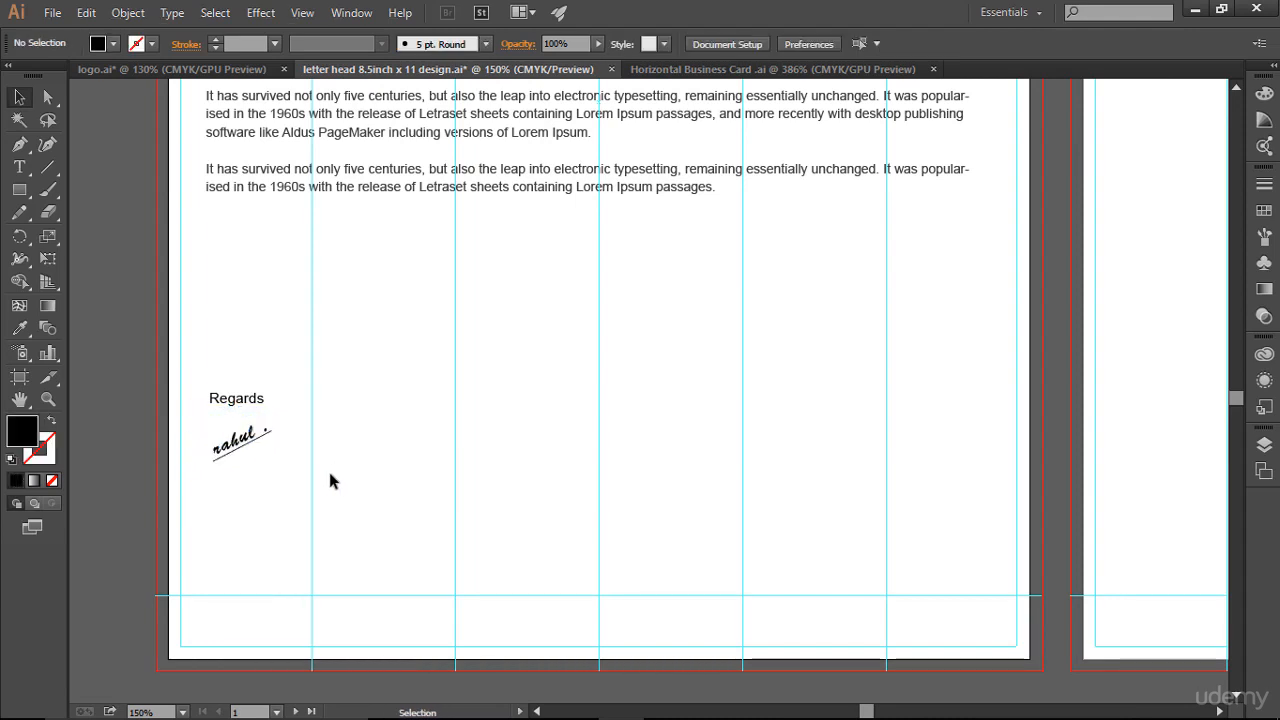
Rotate the signature and its underline slightly clockwise for a flatter slope and deselect them.
drag(204, 420, 298, 472)
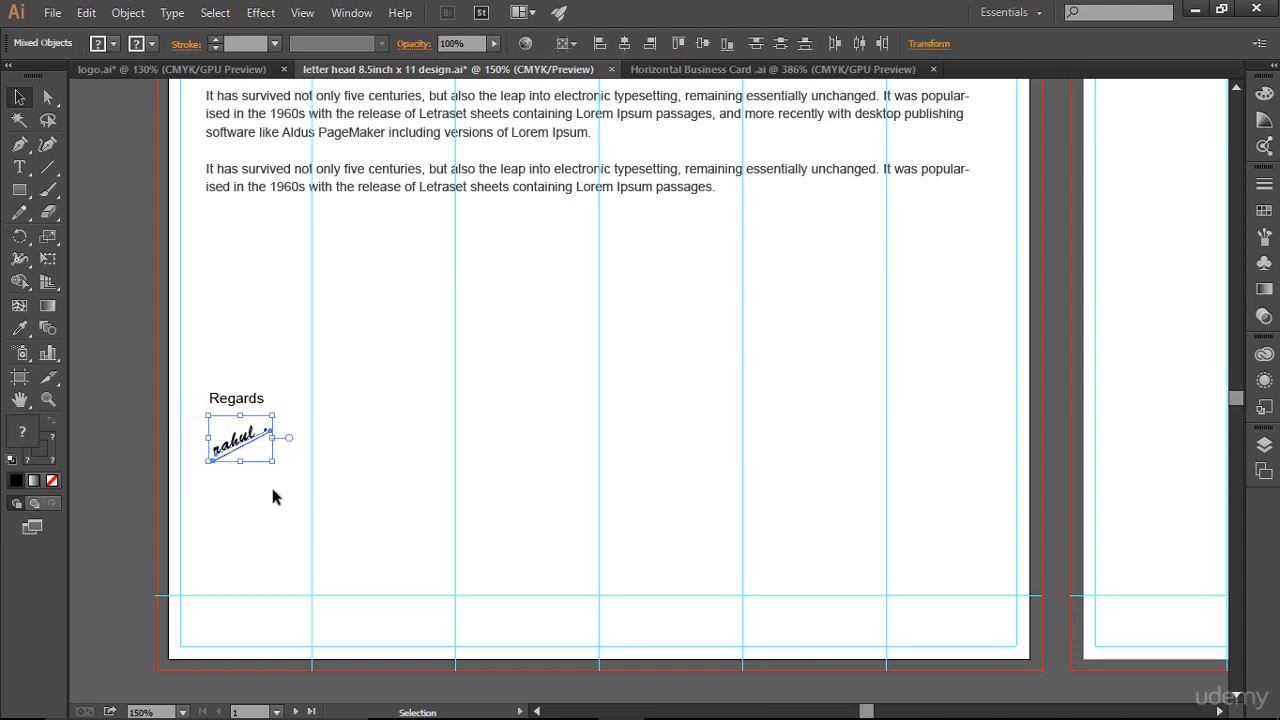
click(273, 496)
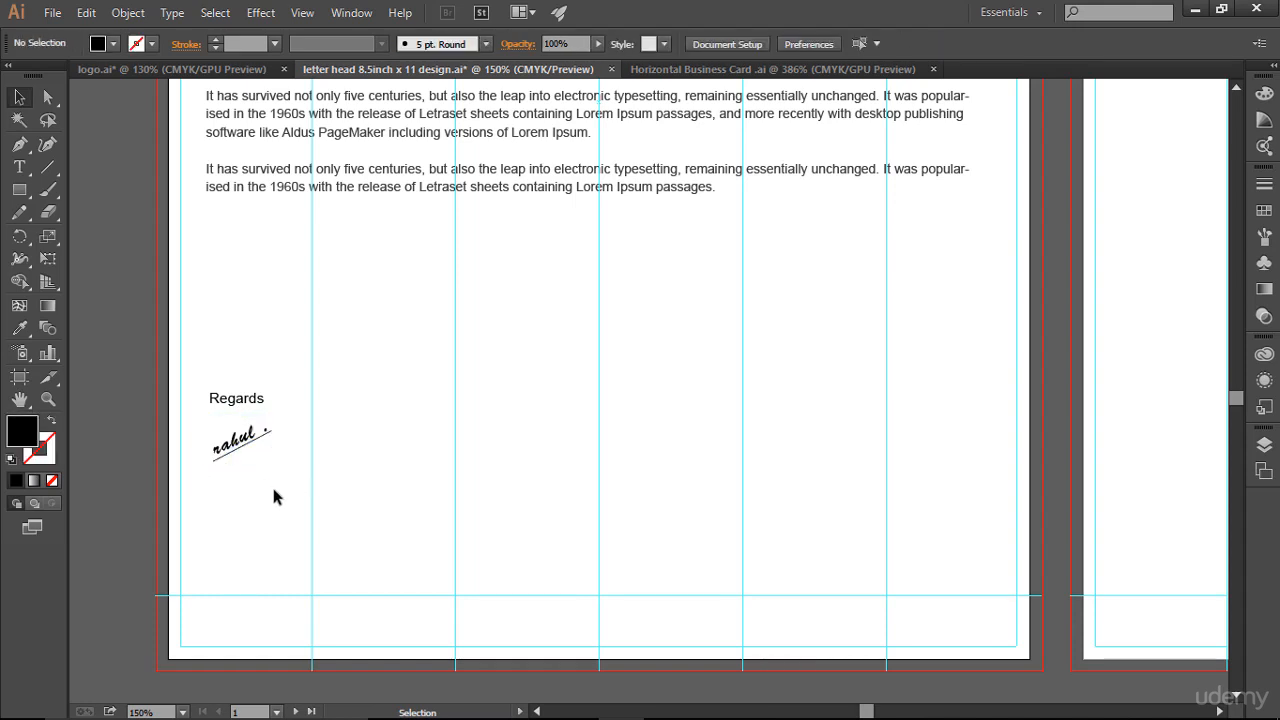
drag(195, 422, 275, 477)
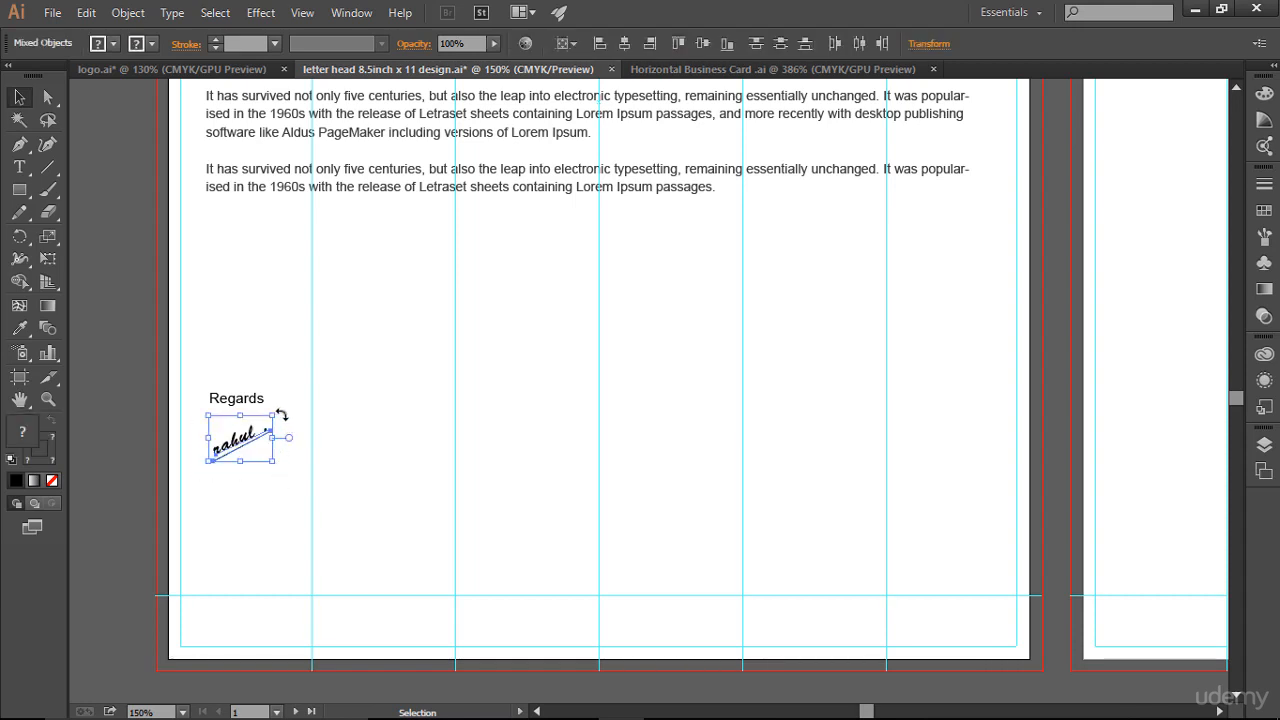
drag(282, 414, 286, 420)
click(312, 486)
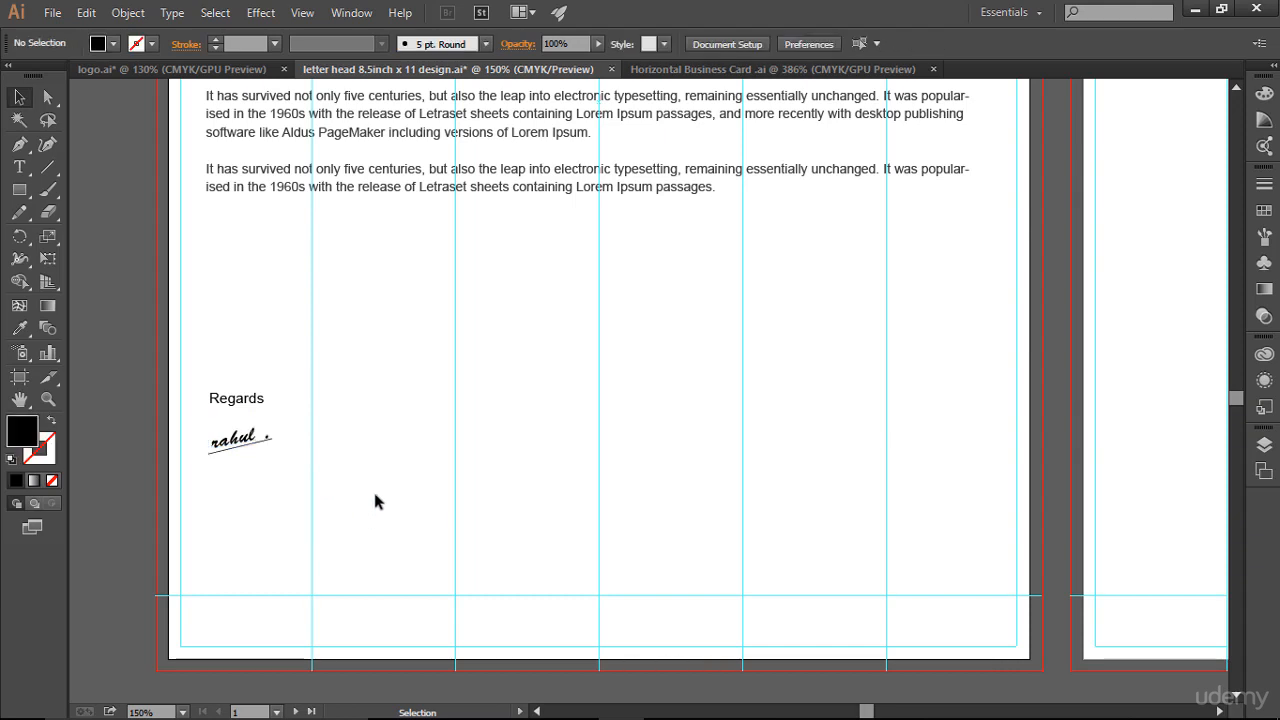
Start a new text line just below the signature.
click(19, 167)
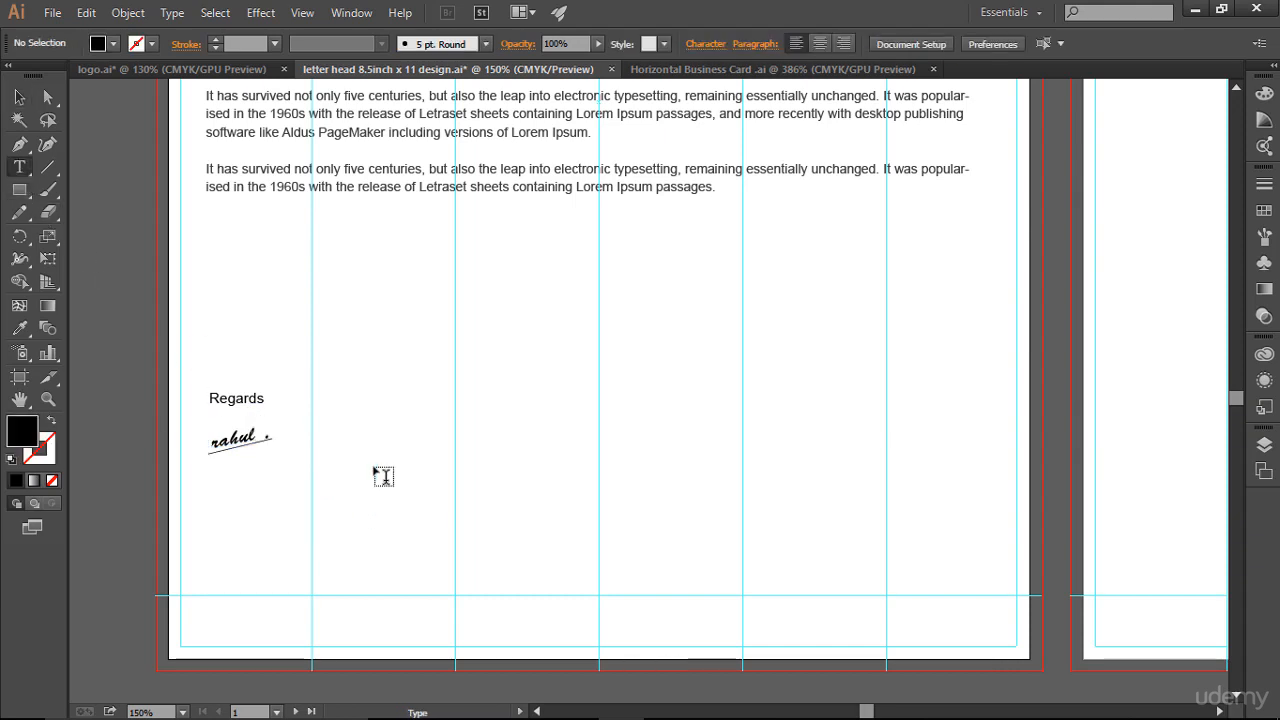
click(230, 486)
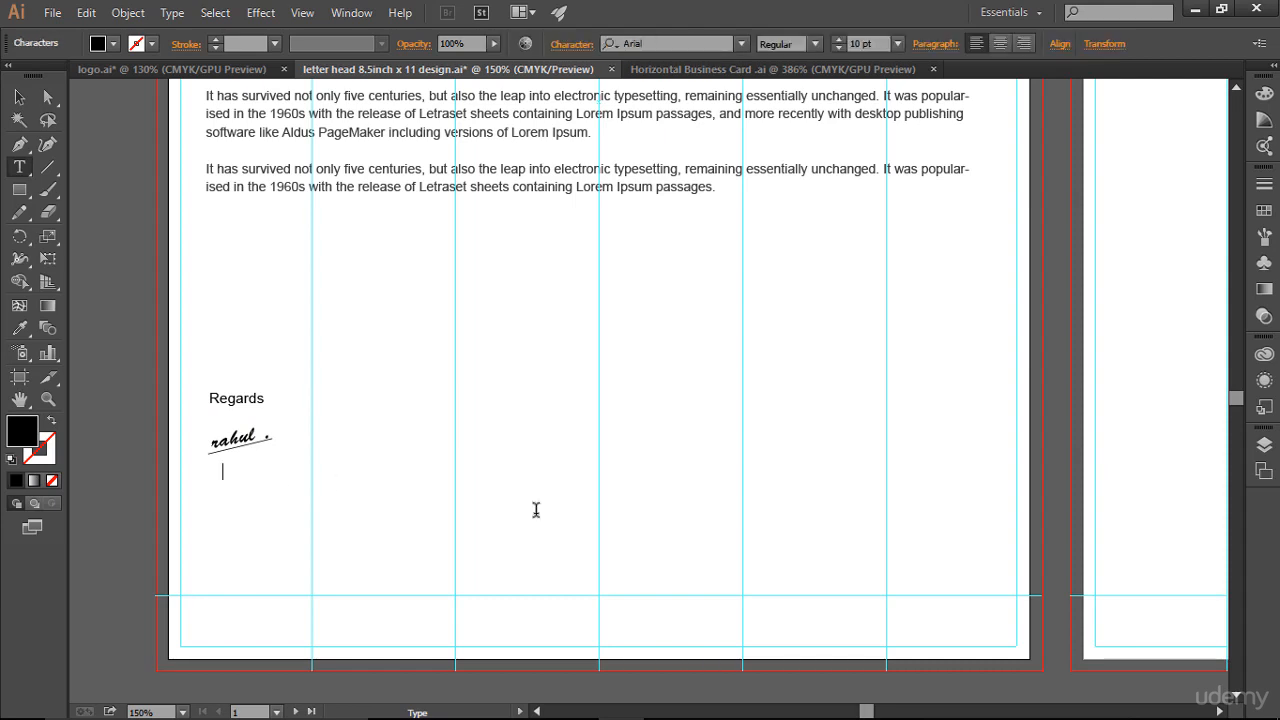
Enter the signer's full name below the signature and move it left to line up with the signature's left edge.
text(Rahul Giri)
key(ctrl+a)
click(19, 97)
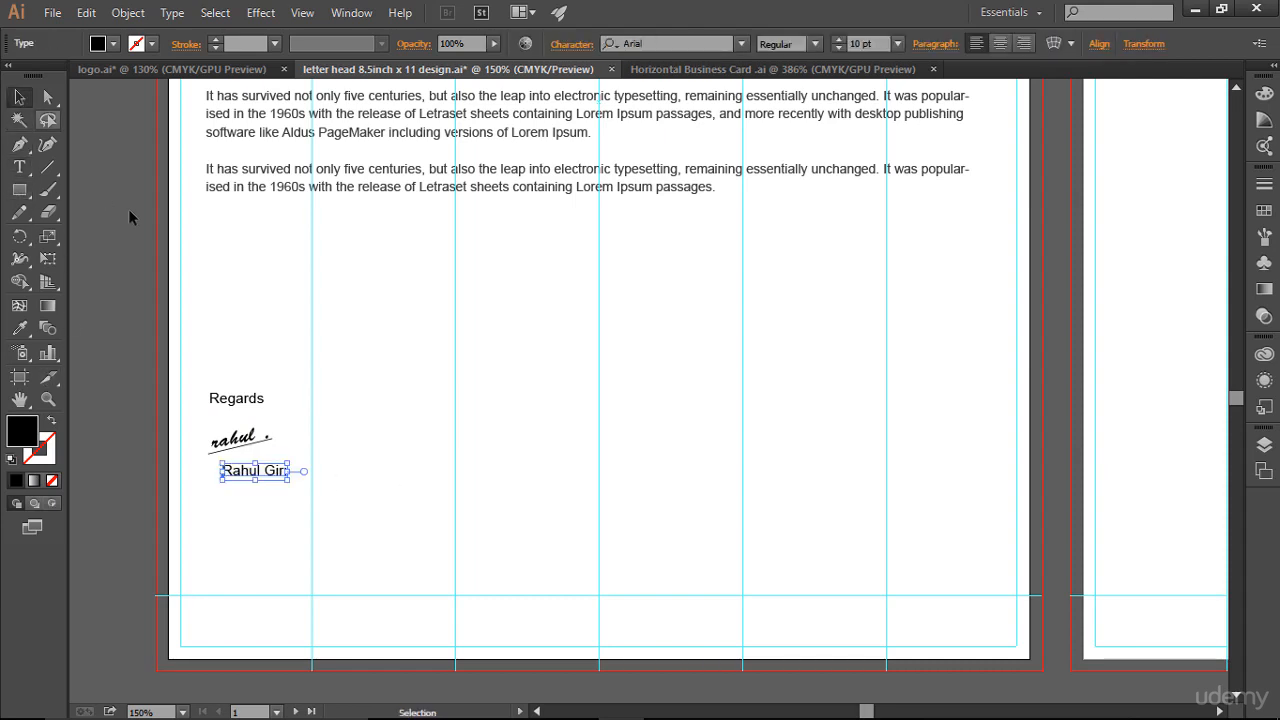
drag(240, 472, 222, 472)
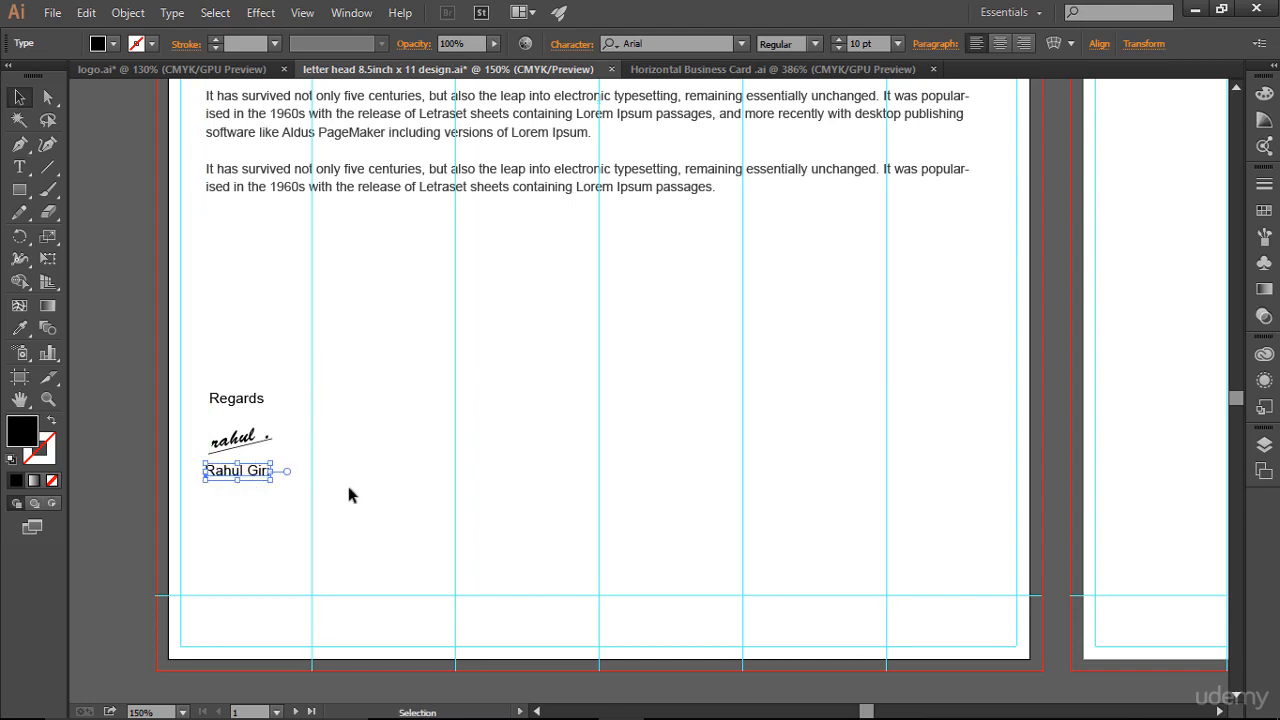
click(615, 559)
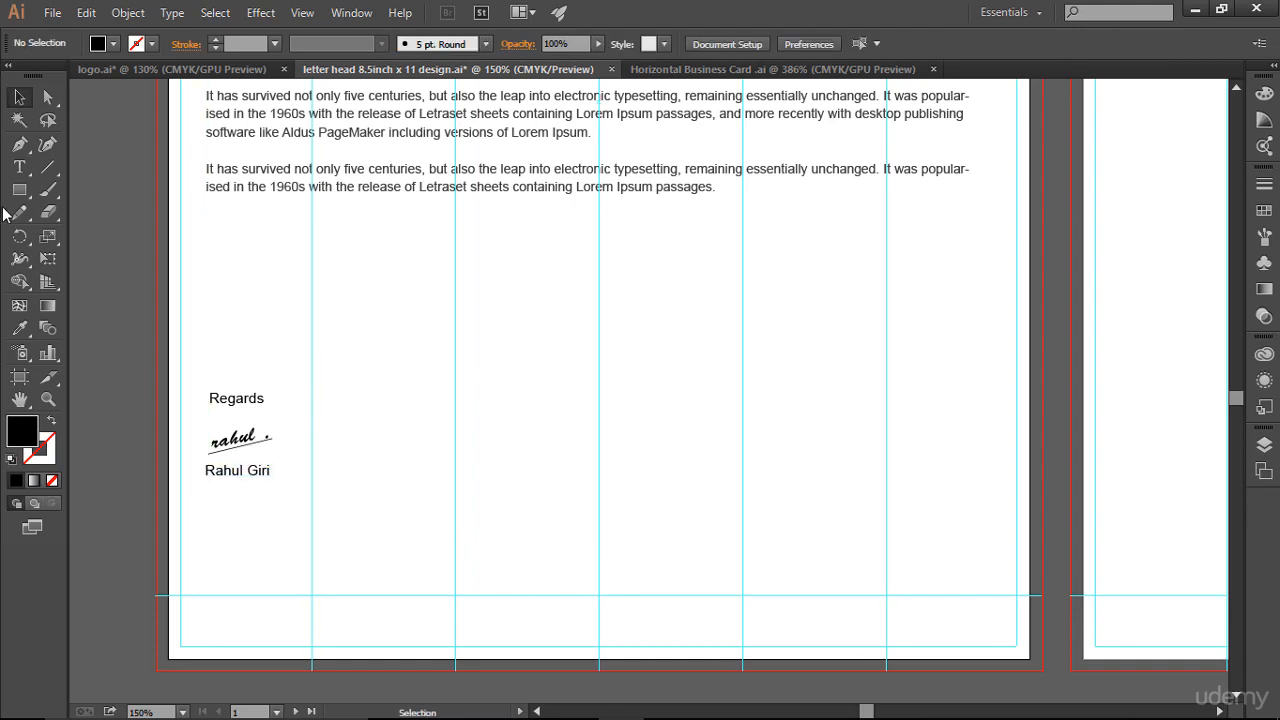
Enclose the signer's name below the signature in parentheses.
click(19, 167)
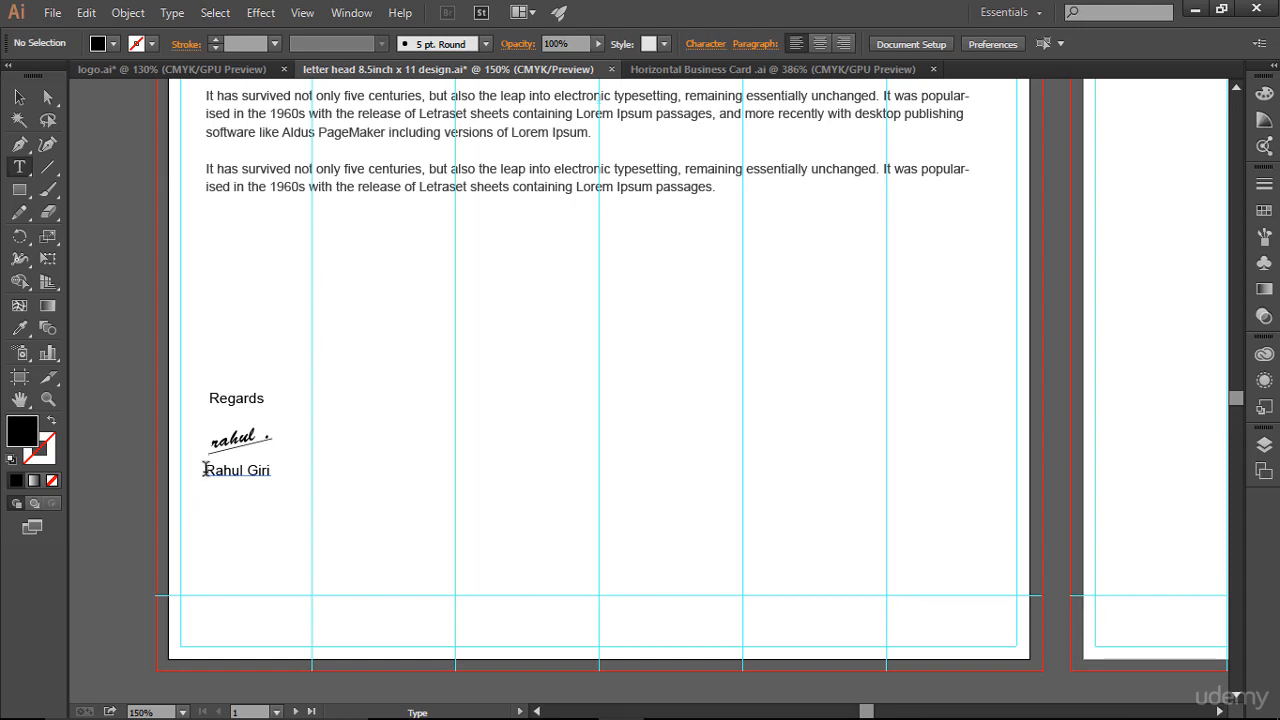
click(204, 470)
text(()
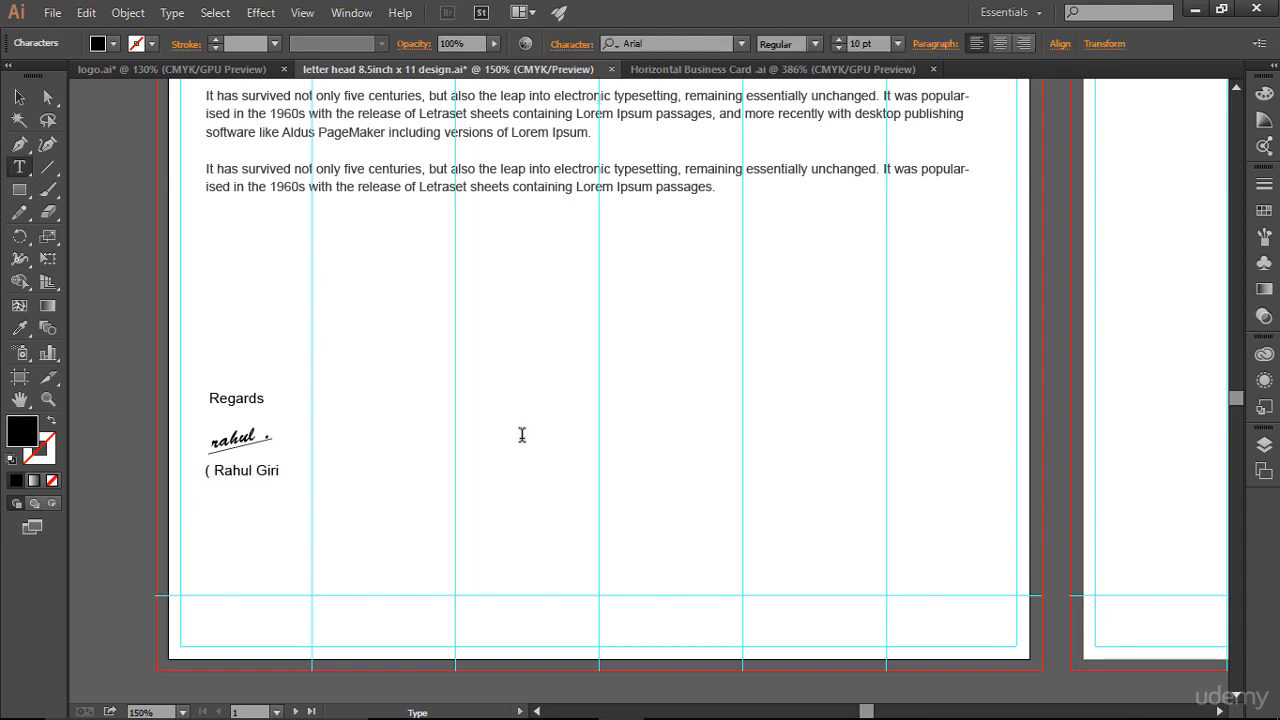
key(End)
text())
click(19, 97)
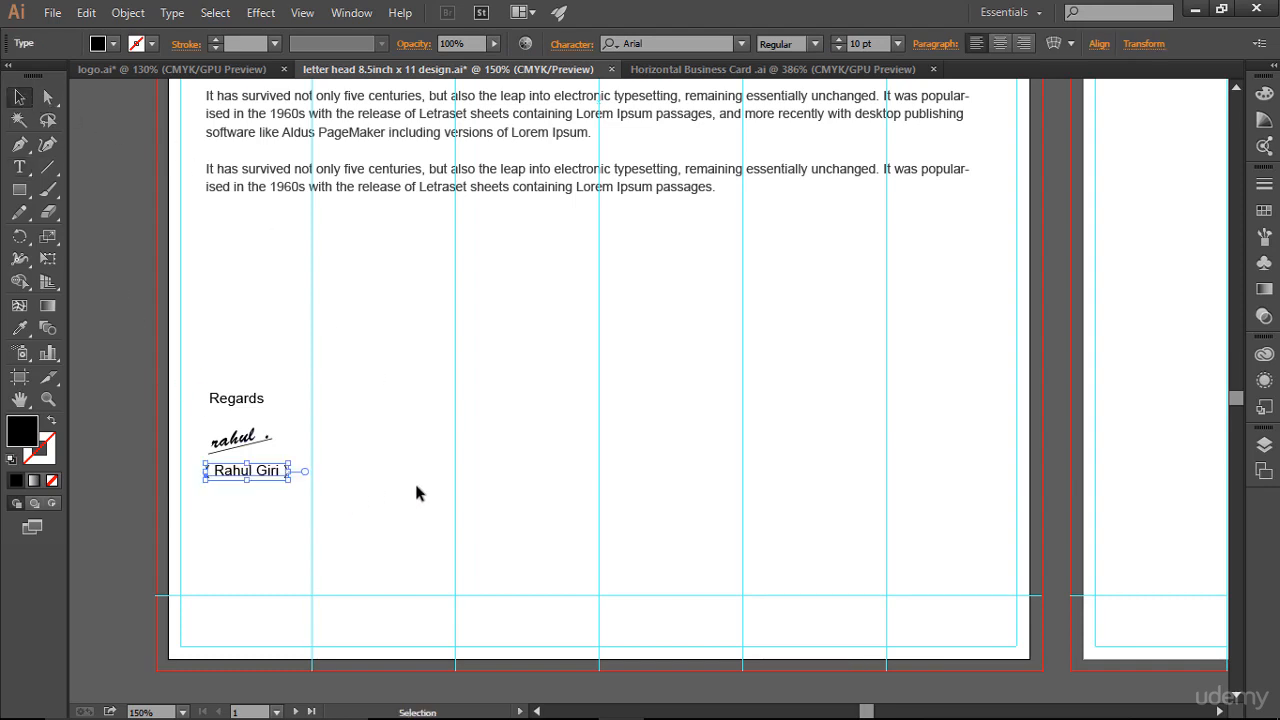
click(580, 497)
Add a text line below the name reading "Instructor |" followed by the signer's social media handle.
scroll(571, 500, down, 3)
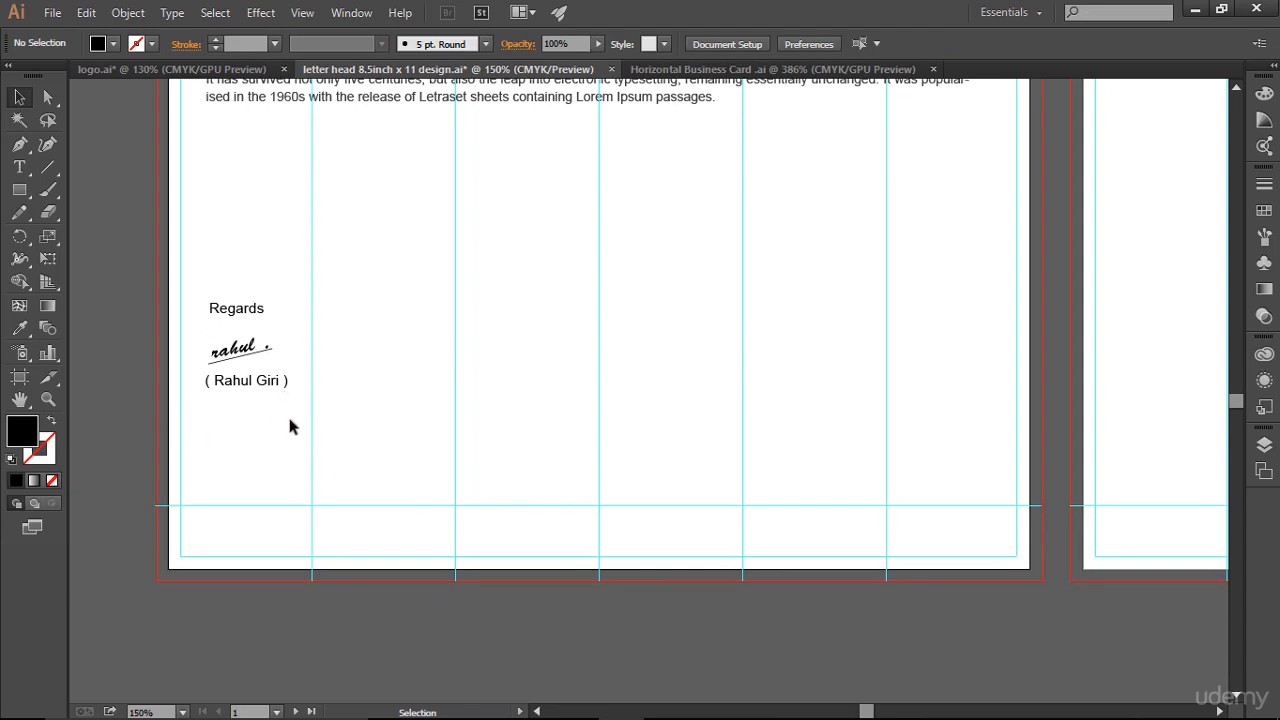
click(22, 167)
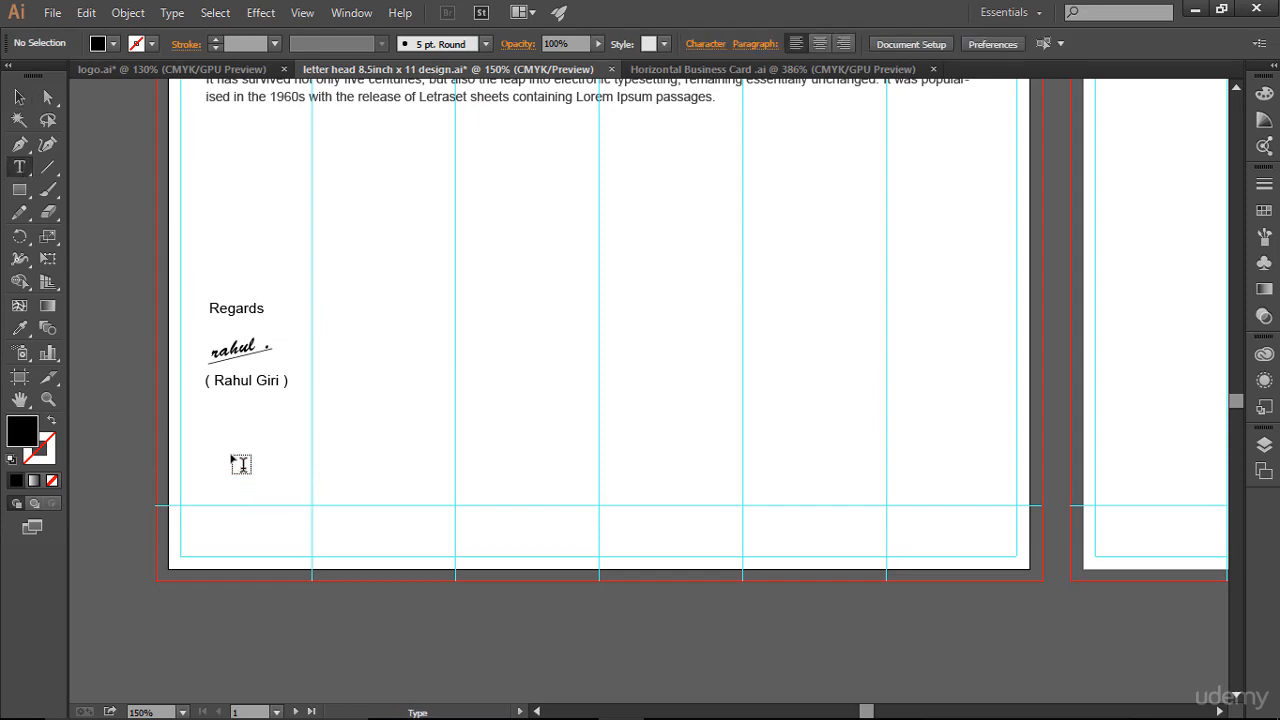
click(217, 417)
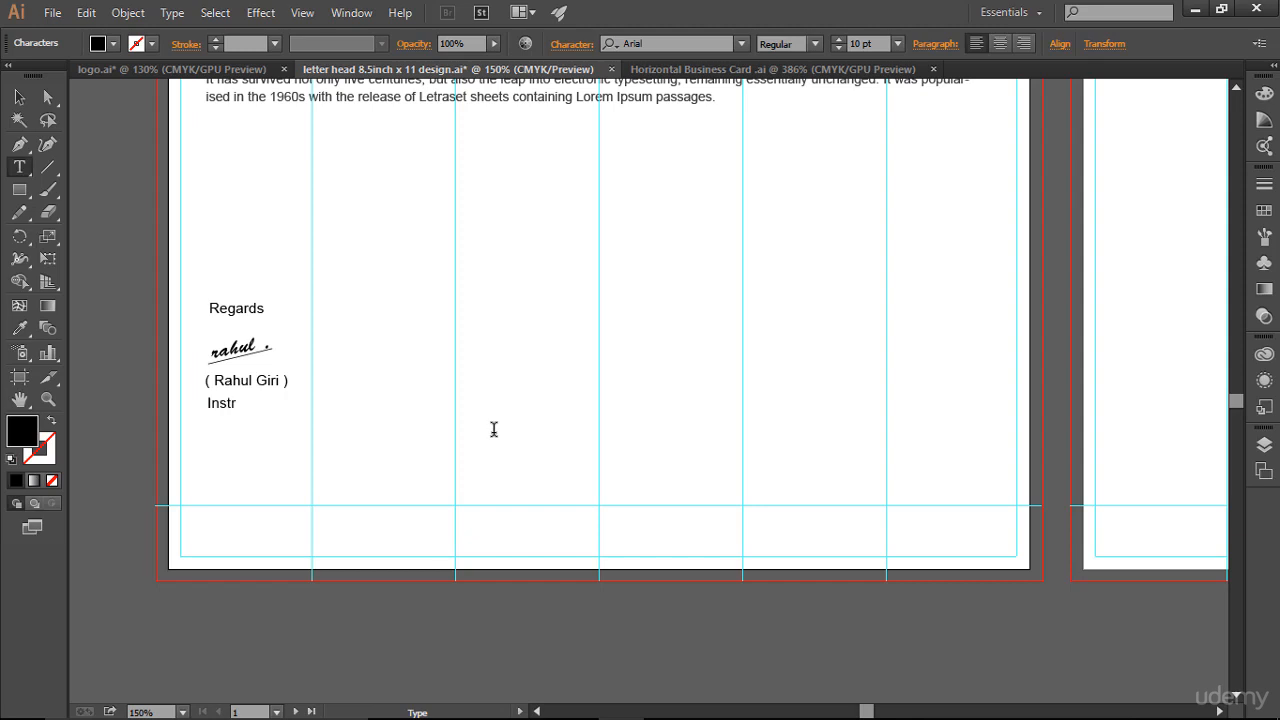
text(Instructor)
text(|)
text(@its_rahul)
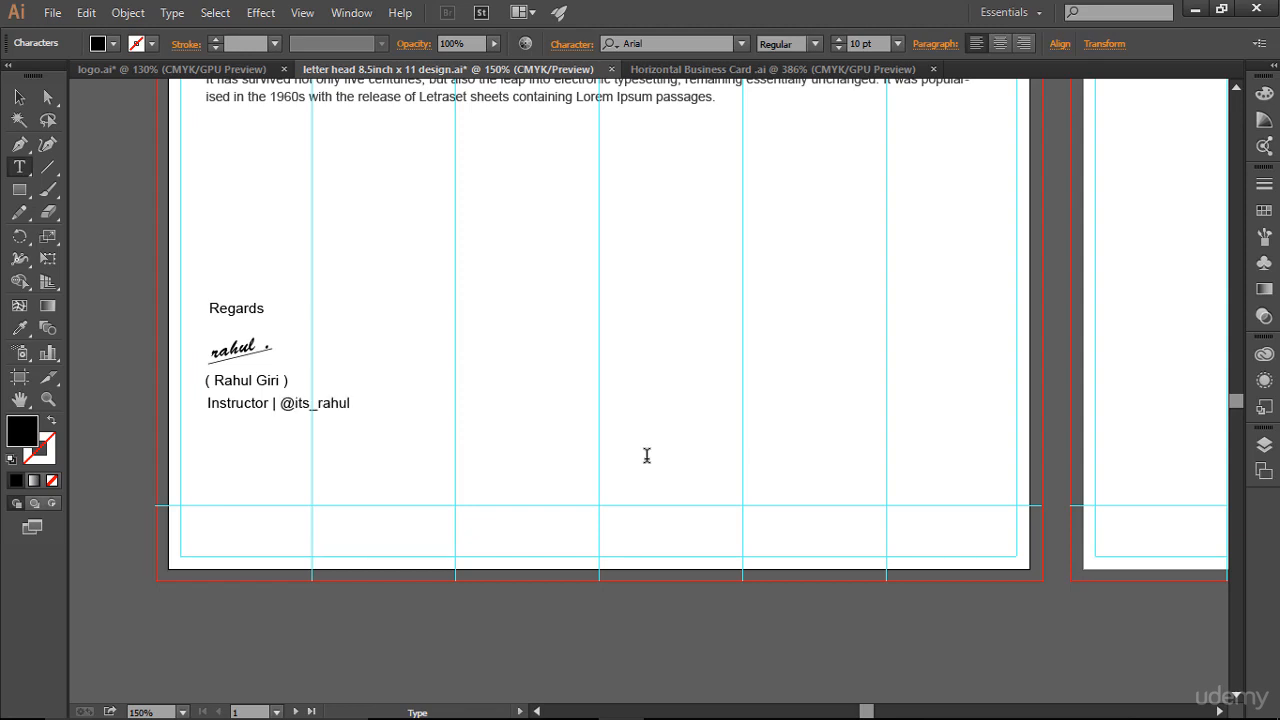
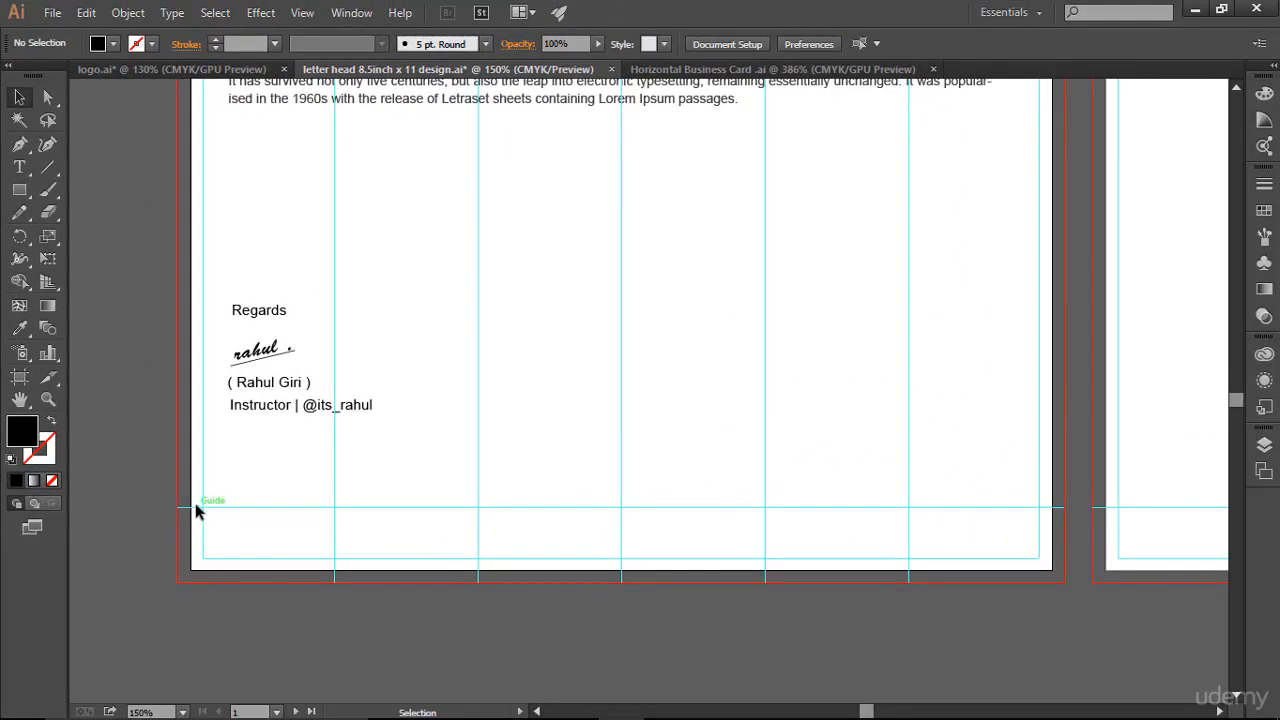
Check the footer band design in the Horizontal Business Card document, then return to the letterhead document.
click(175, 69)
key(ctrl+a)
click(406, 67)
click(688, 69)
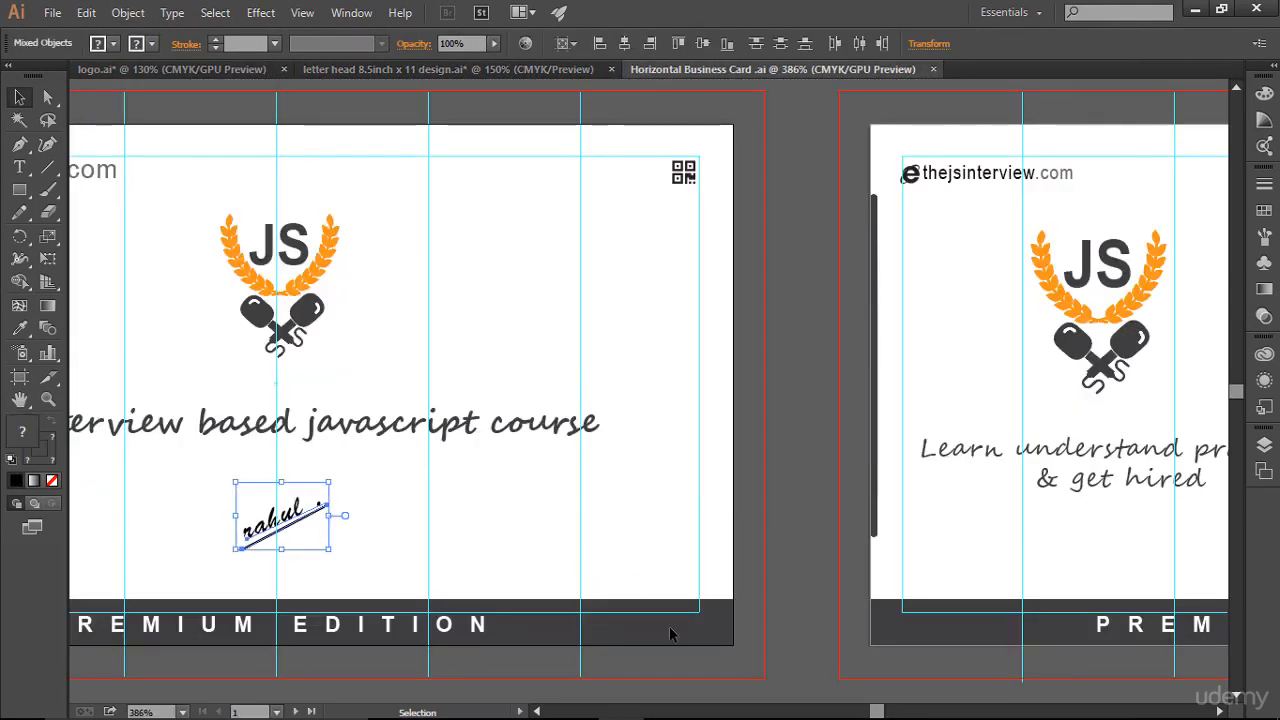
click(420, 70)
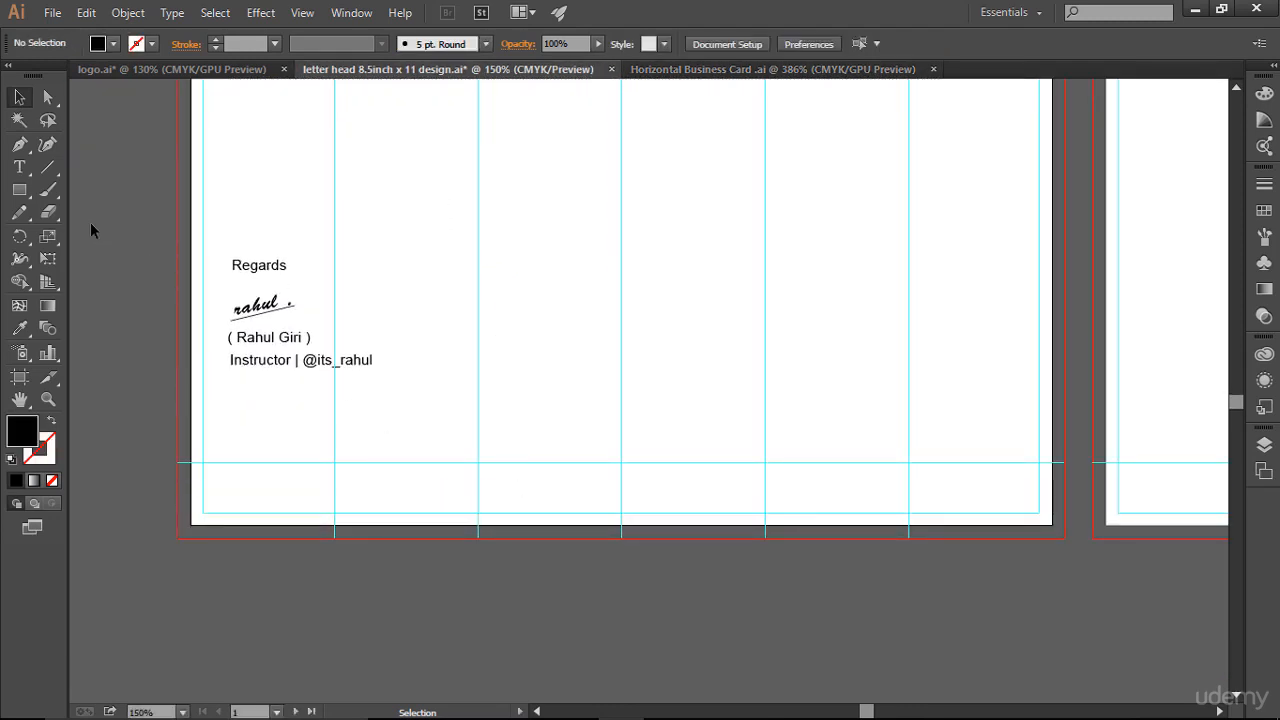
Draw a full-width black rectangle from the lower horizontal guide down to the page's bottom edge as a footer band.
click(20, 190)
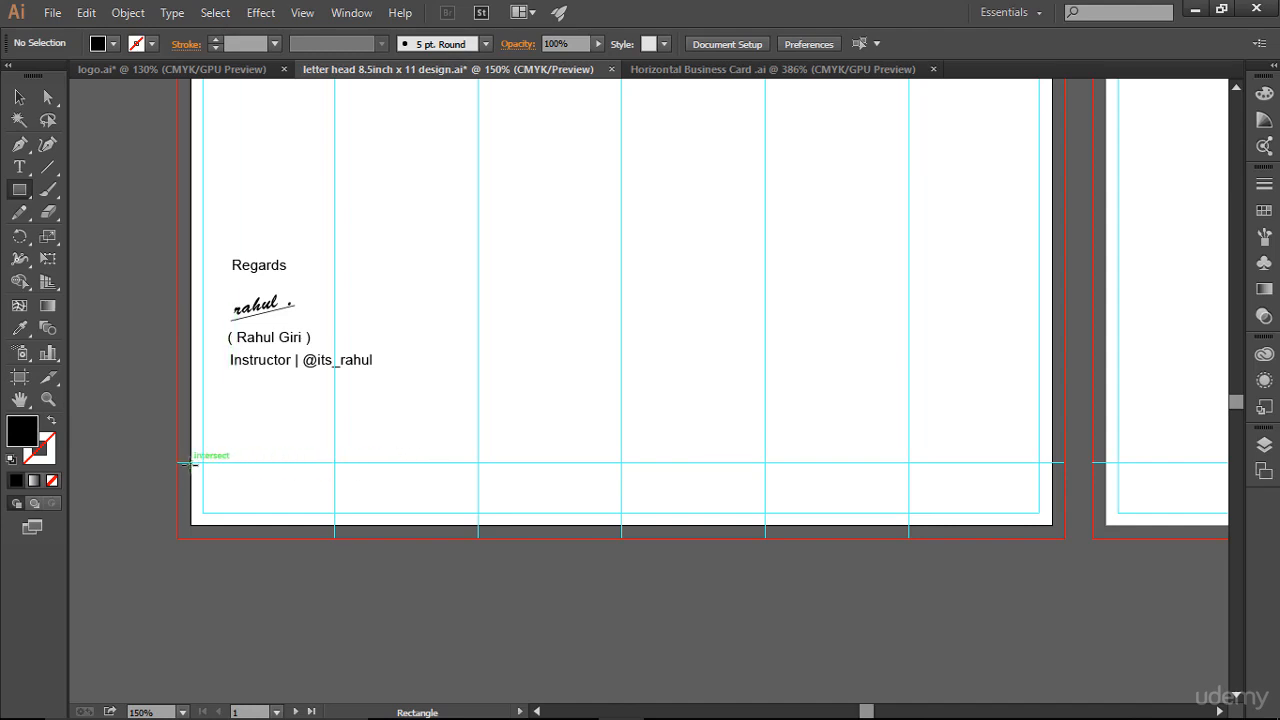
drag(190, 462, 1050, 525)
scroll(337, 343, up, 5)
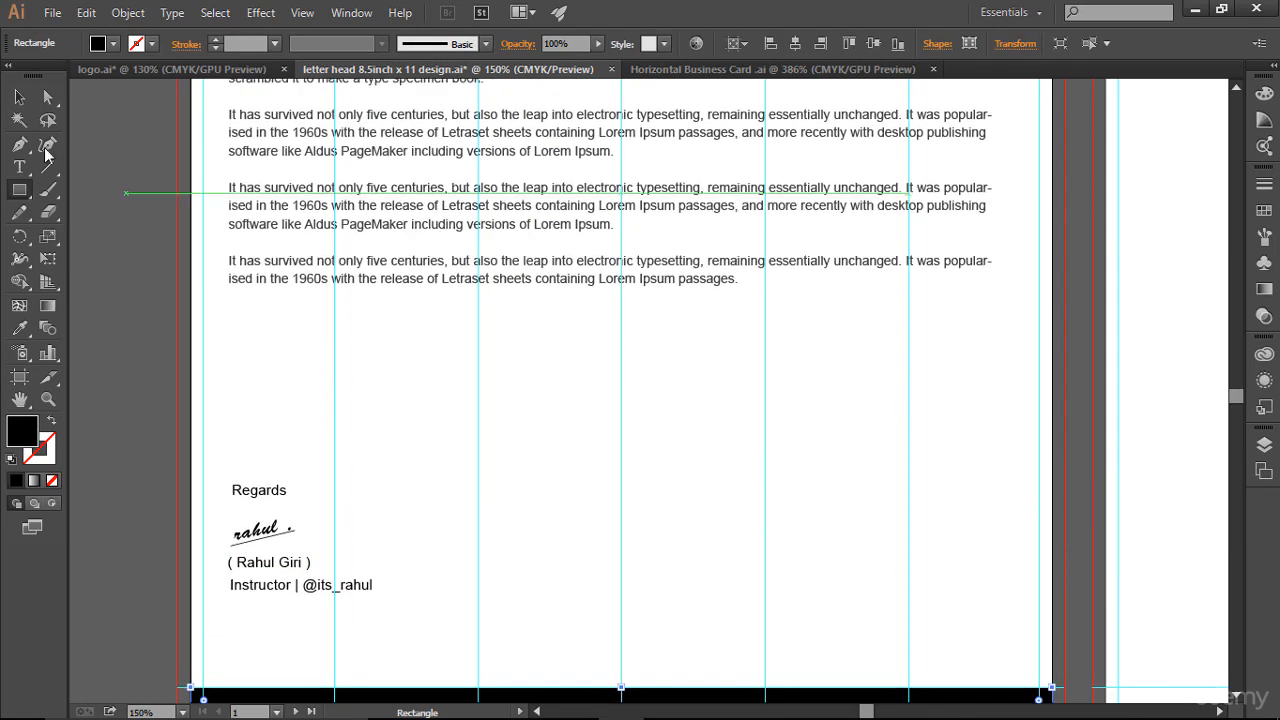
click(19, 97)
click(550, 360)
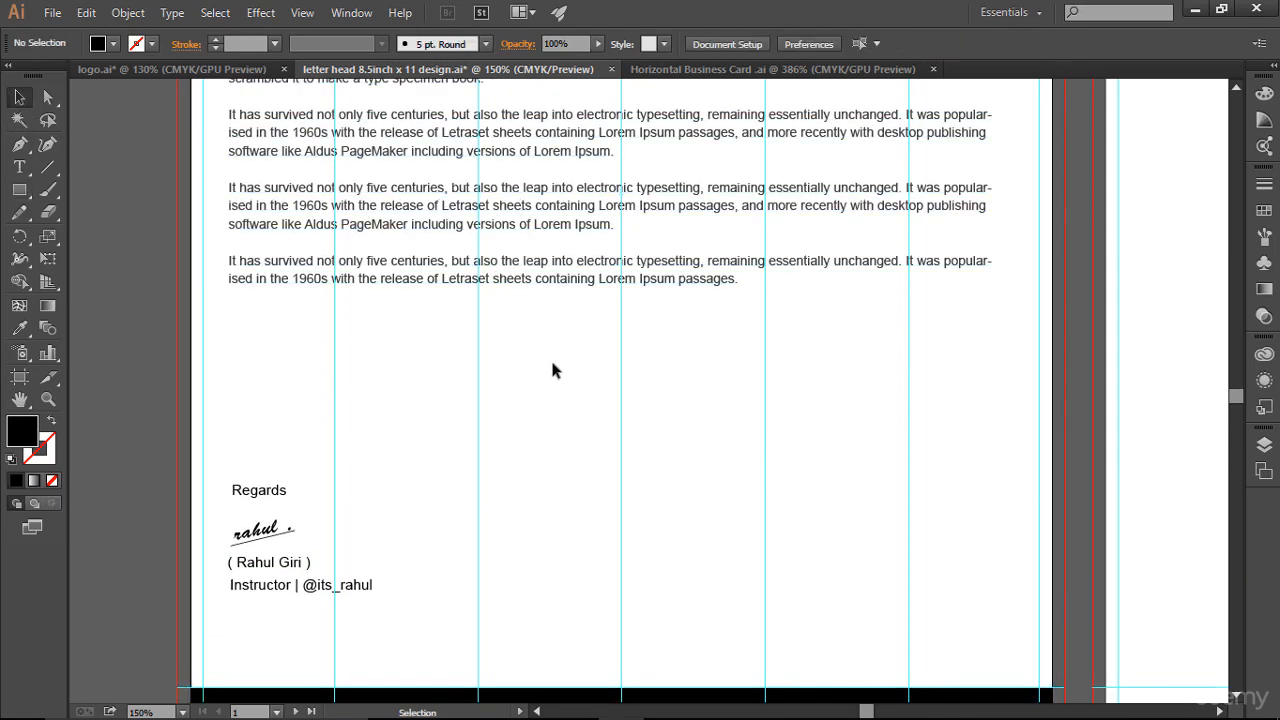
Hide the guides and review the whole letterhead page with its footer band.
key(ctrl+;)
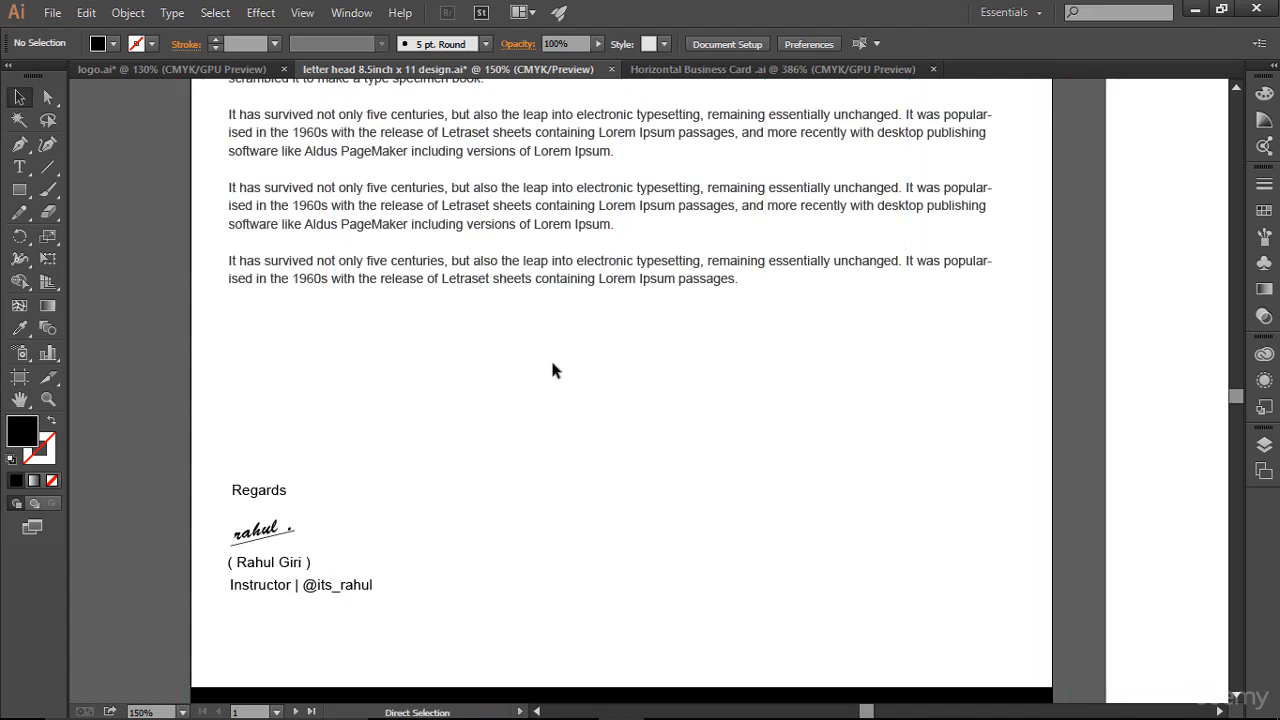
key(ctrl+0)
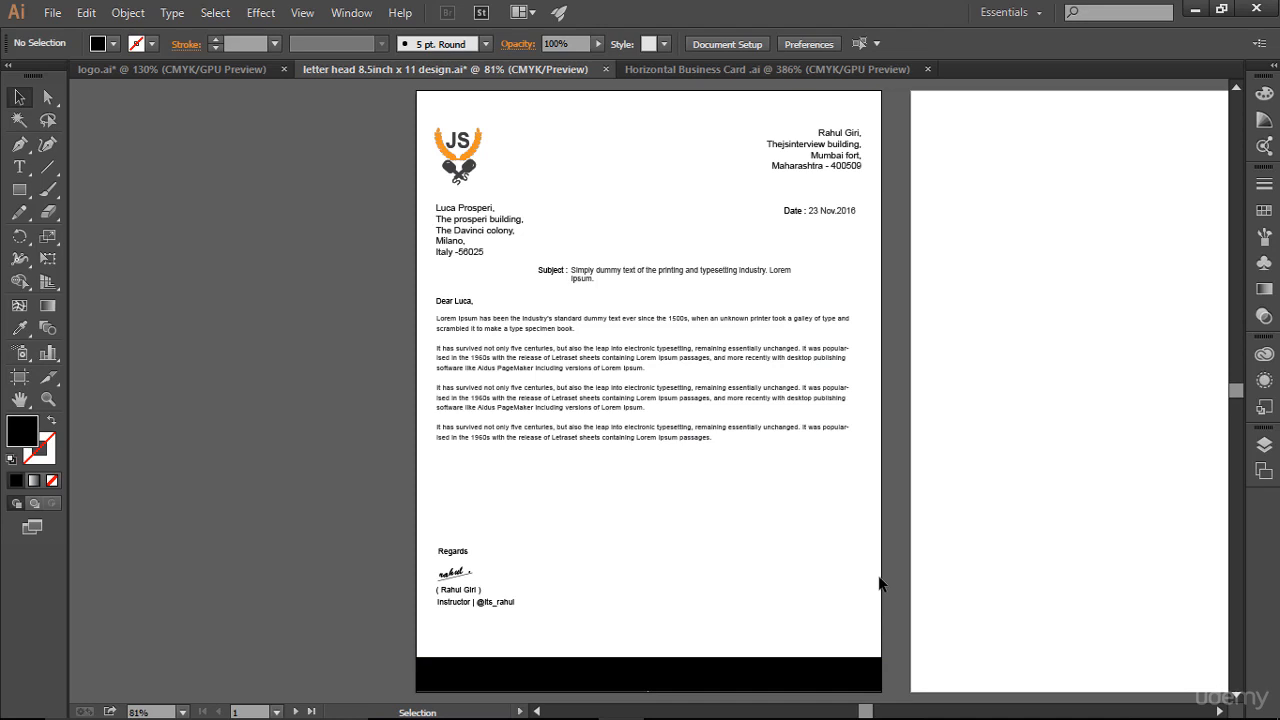
scroll(879, 583, down, 3)
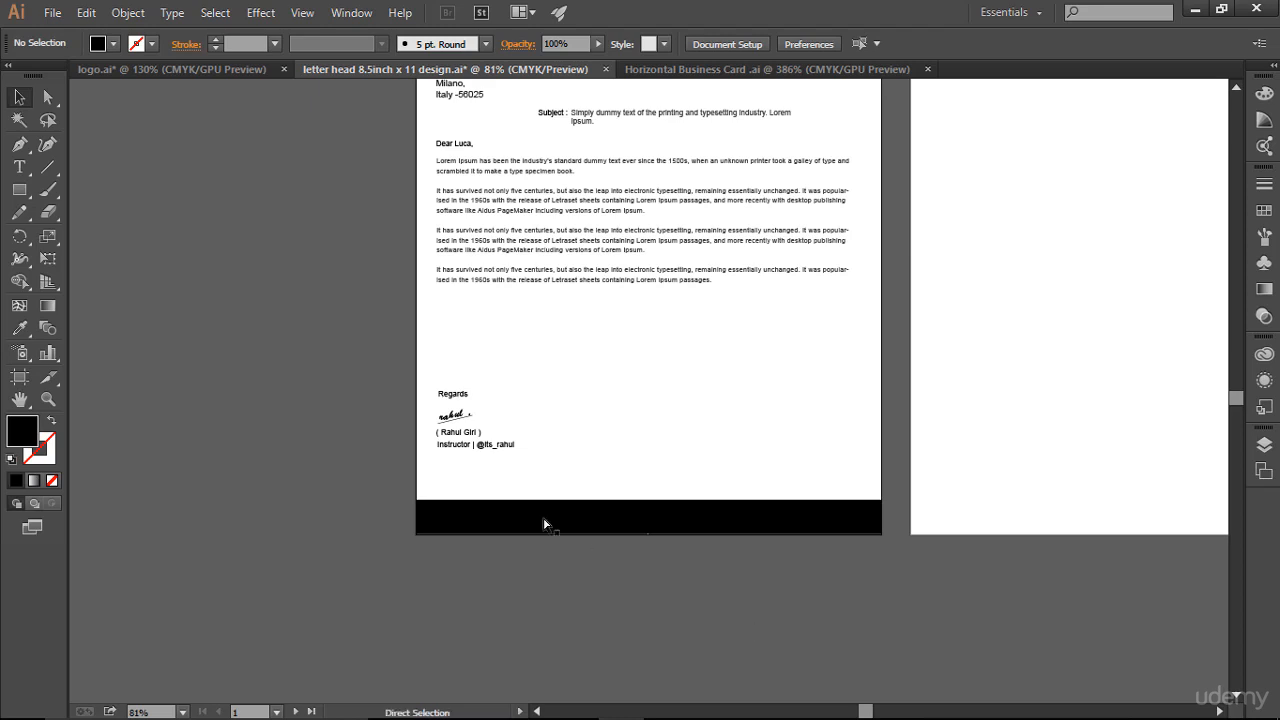
Make the footer band slightly thinner by lowering its top edge, keeping its bottom on the page edge.
key(ctrl+space)
drag(398, 476, 894, 574)
scroll(697, 497, up, 3)
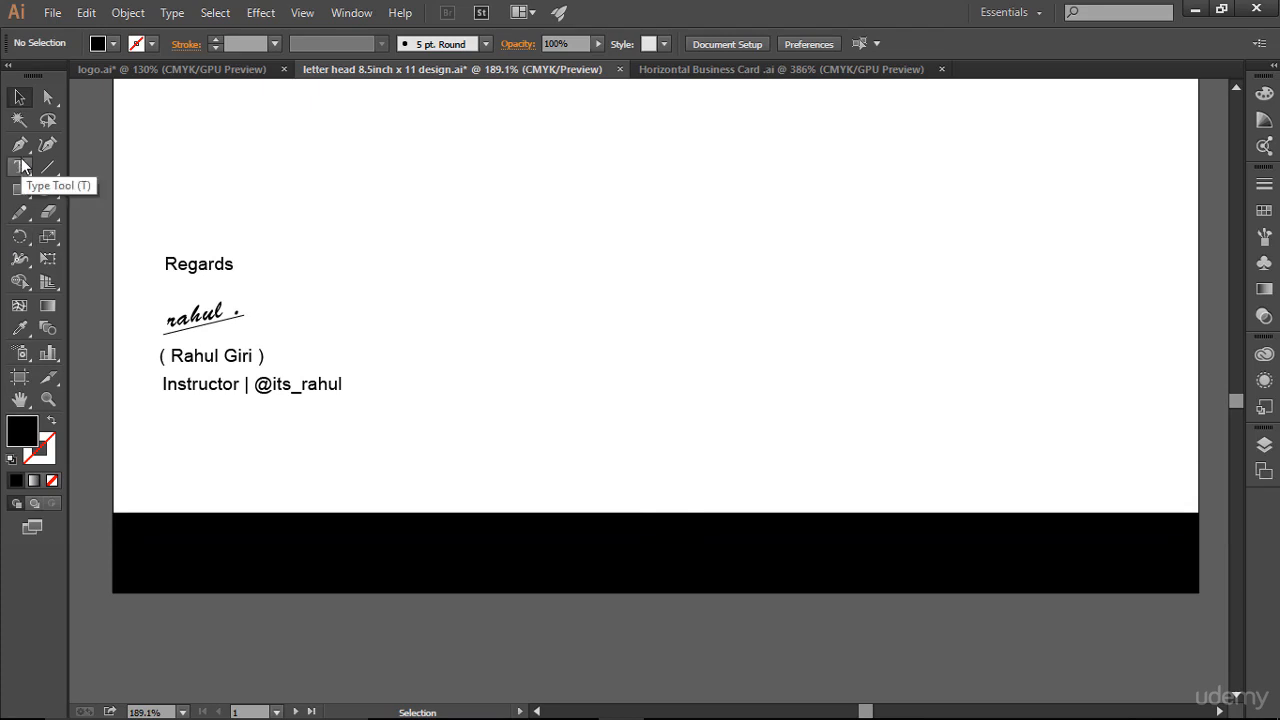
click(680, 548)
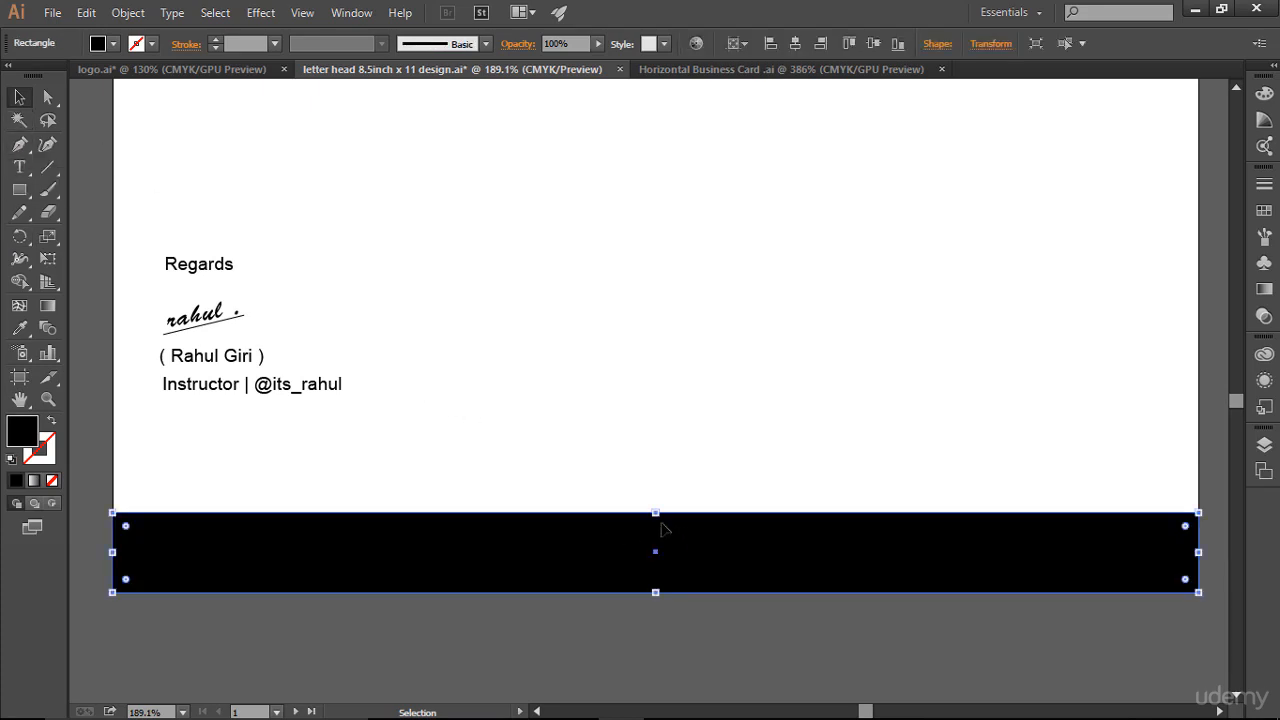
drag(656, 513, 650, 528)
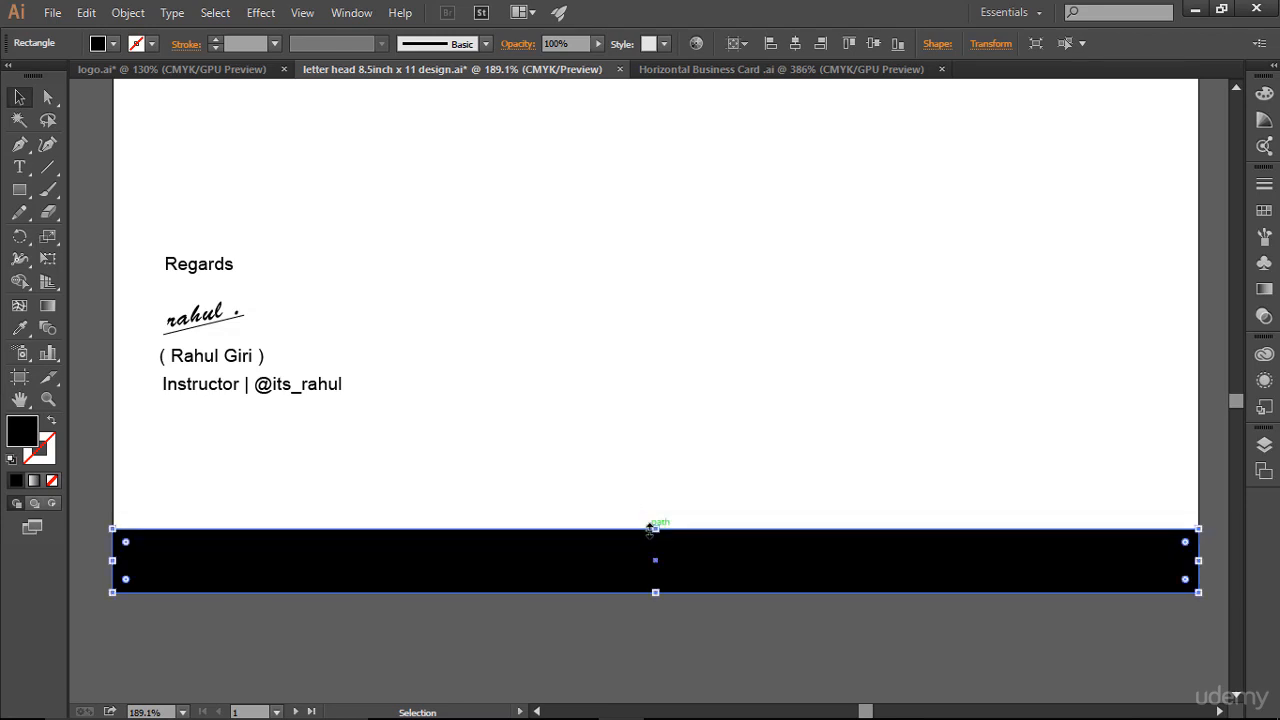
click(781, 456)
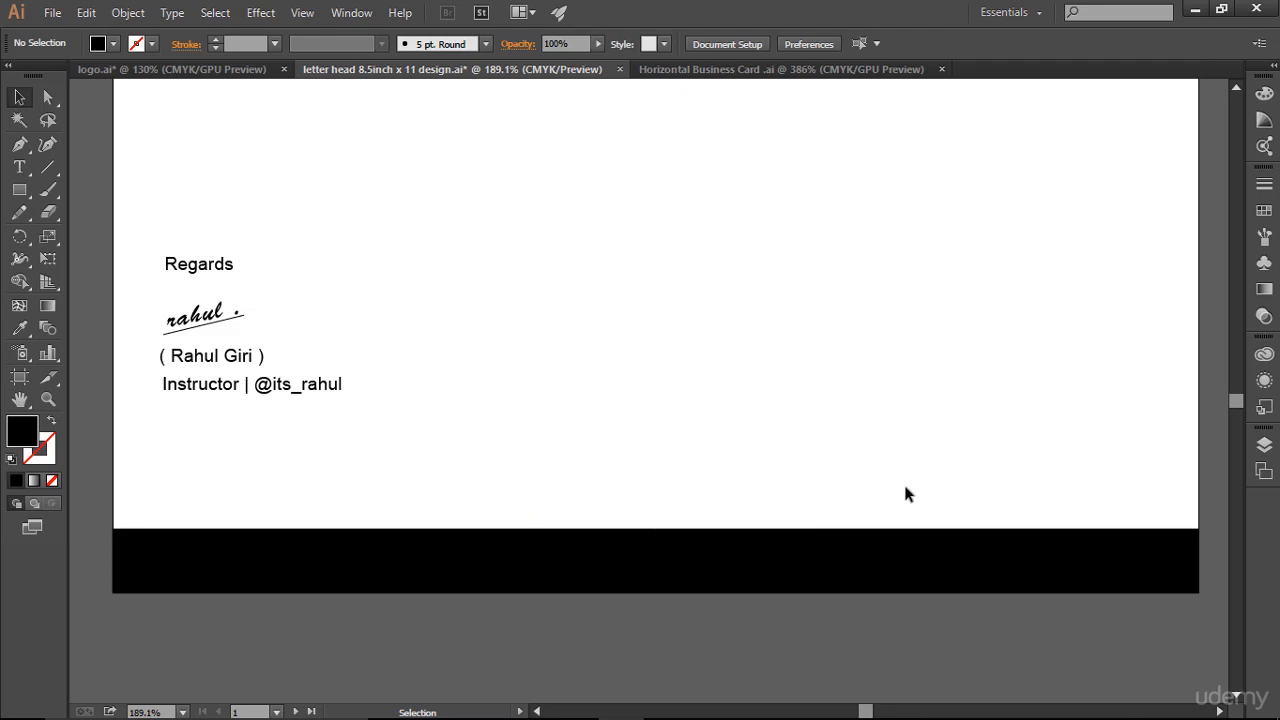
Fill the footer band with the dark grey swatch.
click(932, 565)
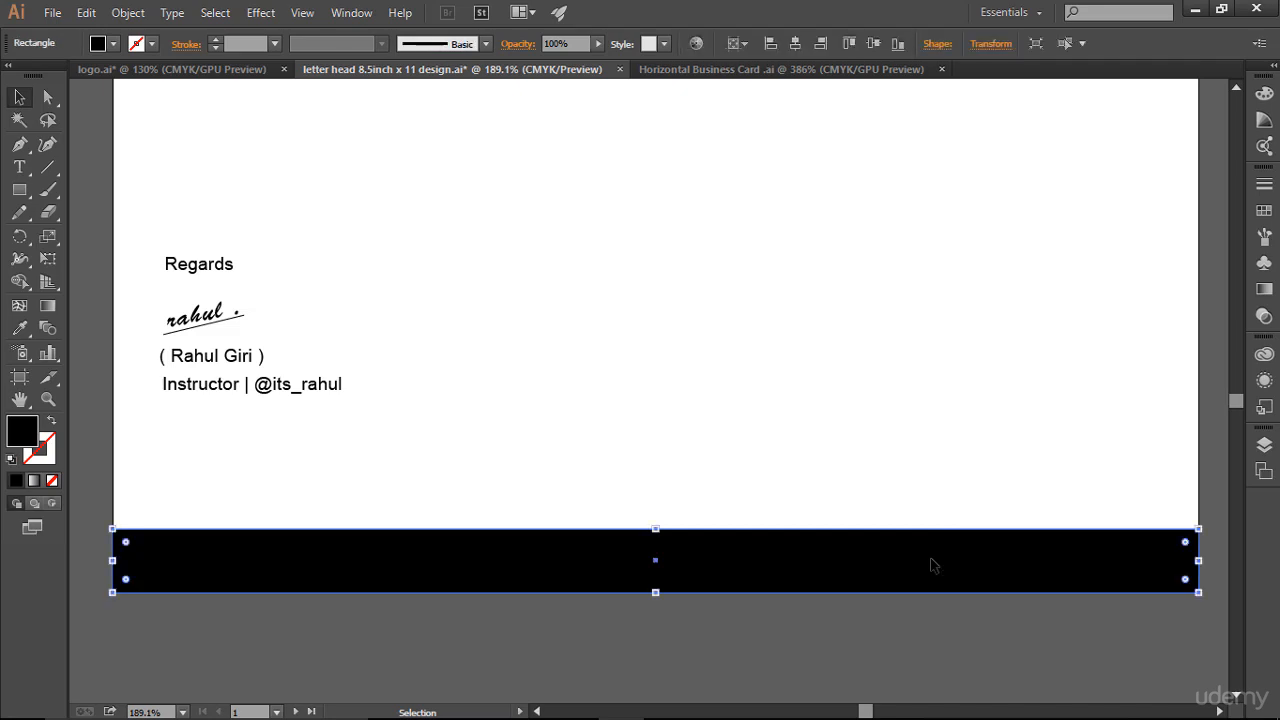
click(1264, 210)
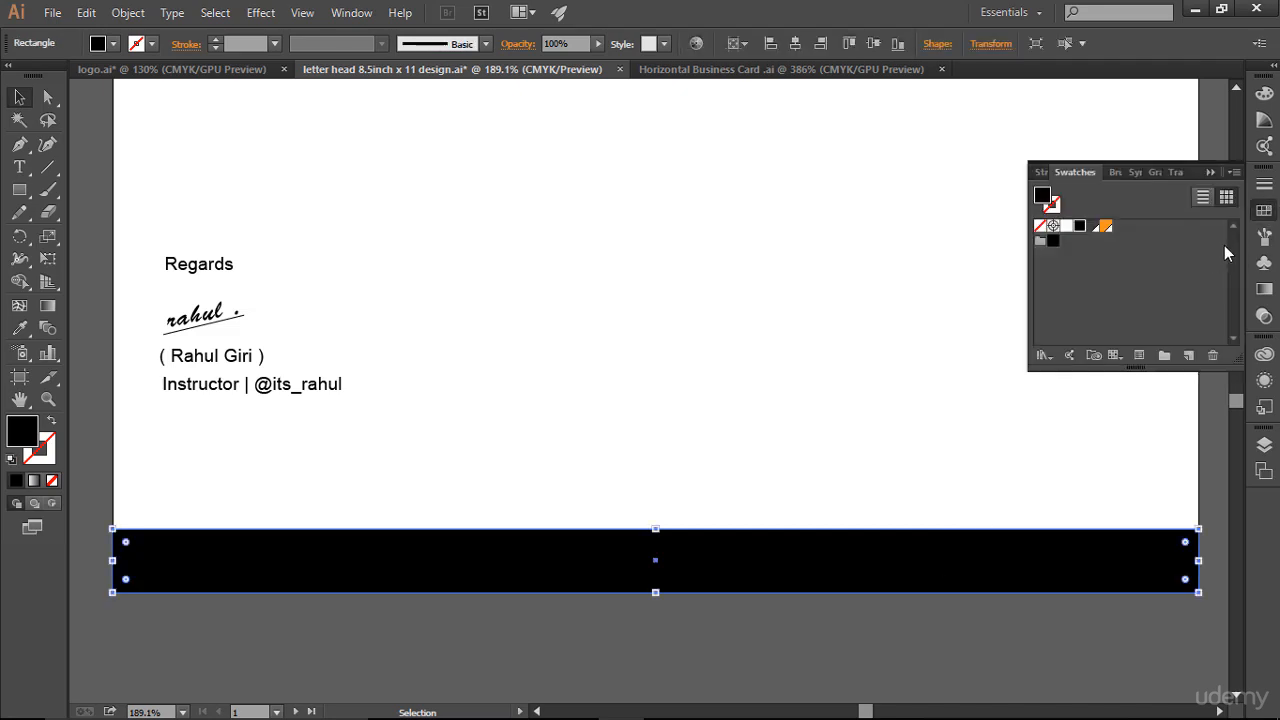
click(1093, 226)
click(1208, 173)
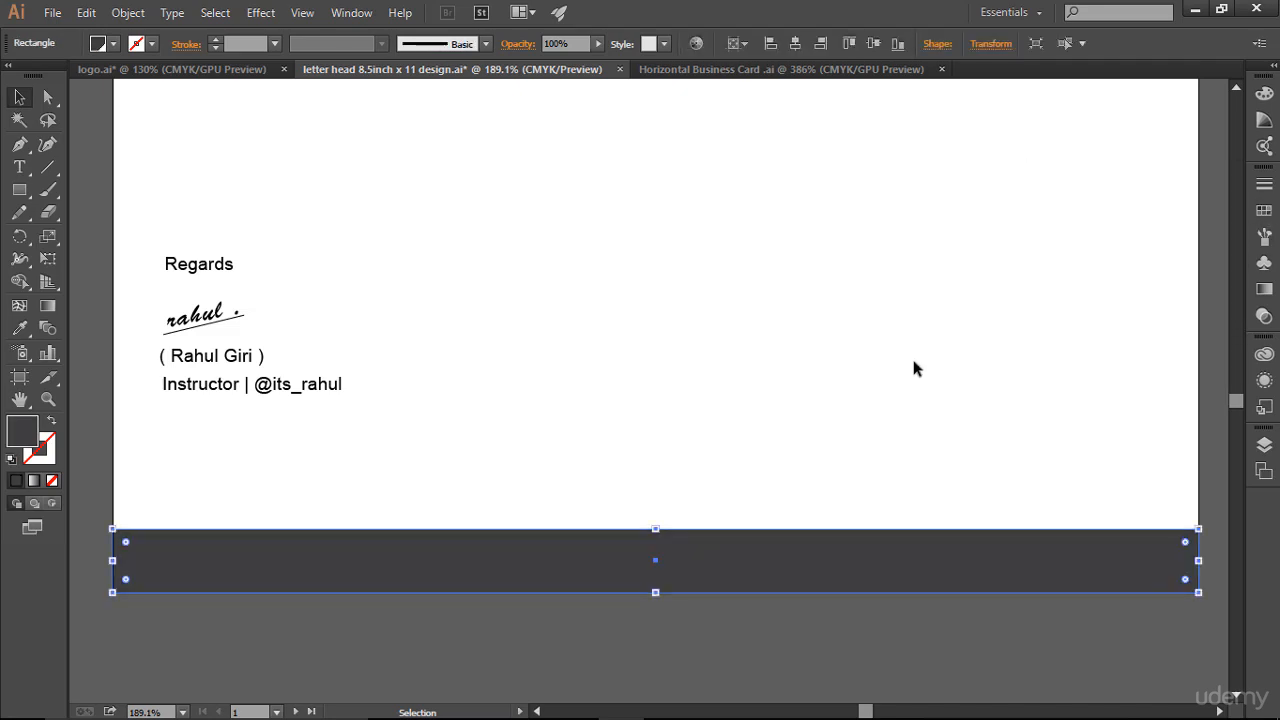
click(950, 378)
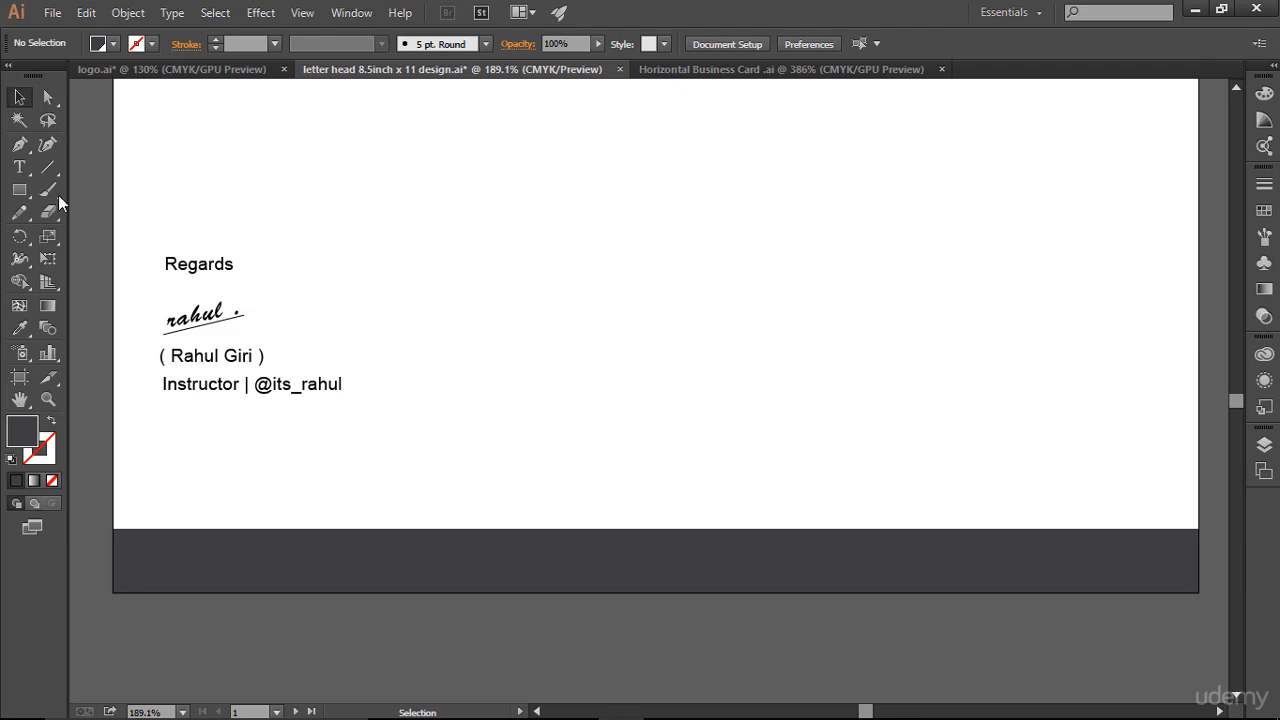
Add the text "PREMIUM EDITION" in 10 pt Arial and place it on the footer band near its middle.
click(19, 167)
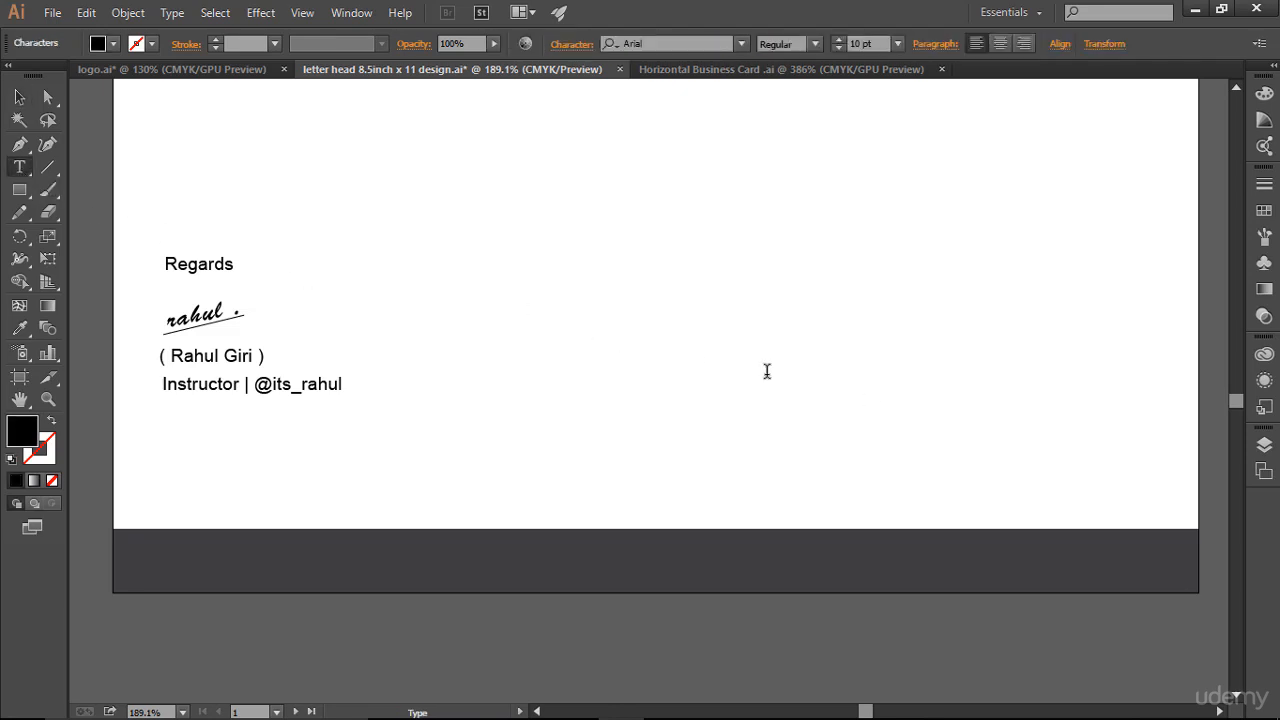
text(PREMIUM)
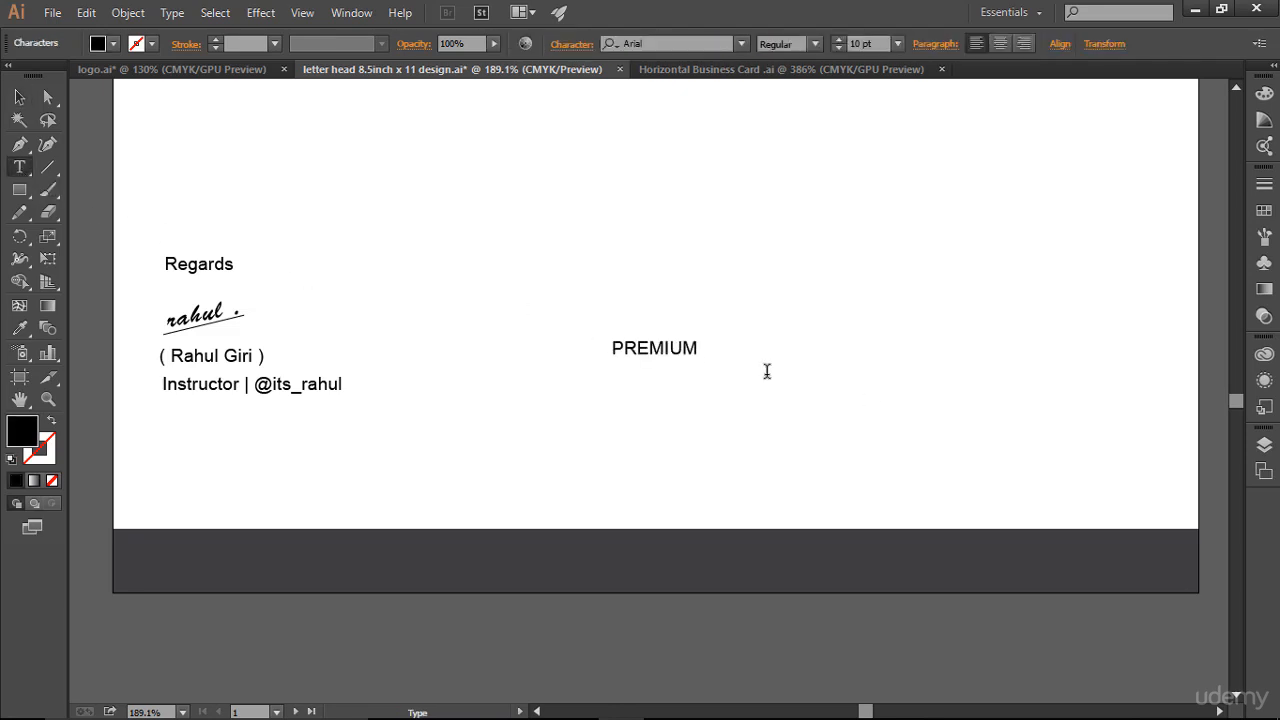
text( EDITION)
key(ctrl+a)
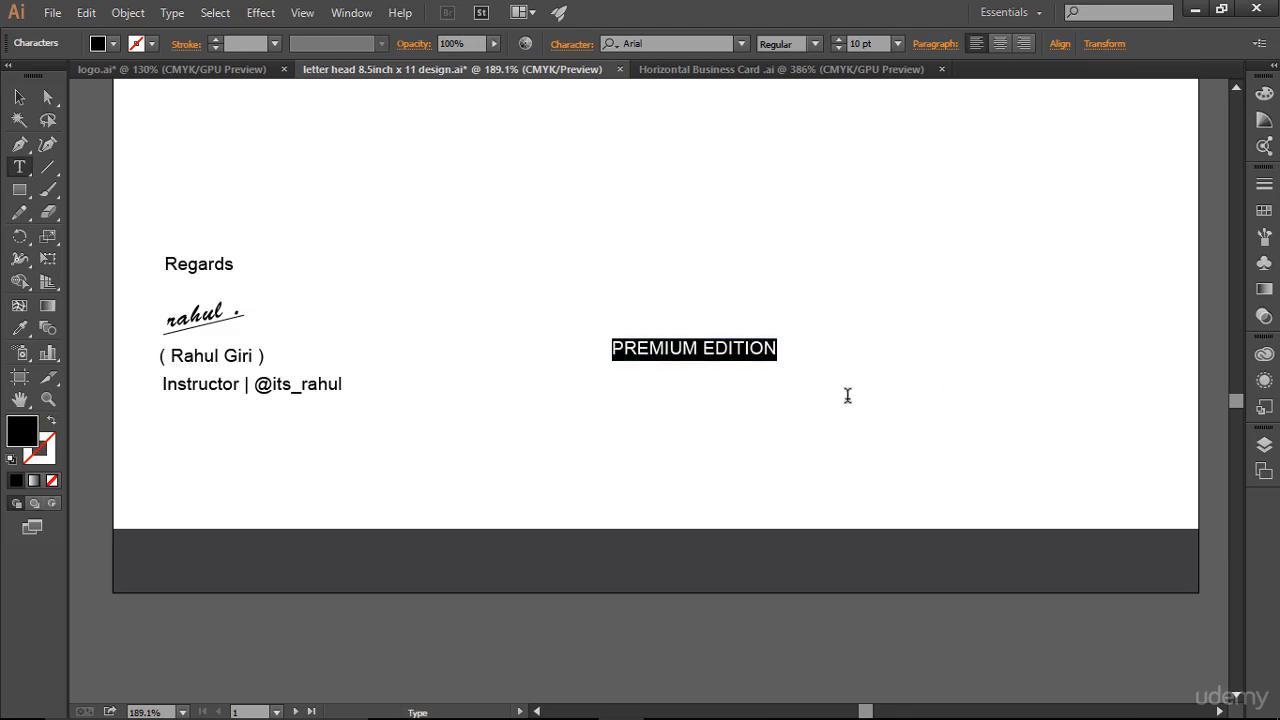
click(19, 97)
drag(643, 348, 651, 560)
click(826, 500)
Change the colour of the "PREMIUM EDITION" footer text to the white swatch.
click(754, 560)
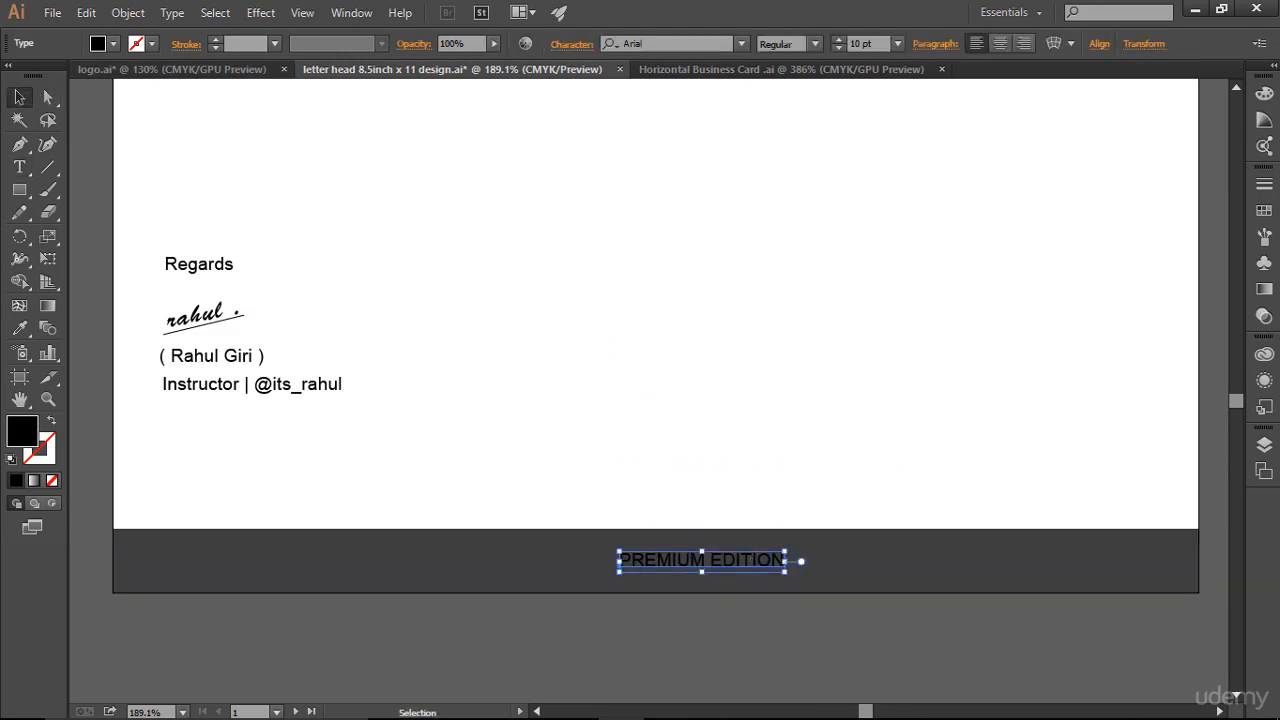
click(1264, 210)
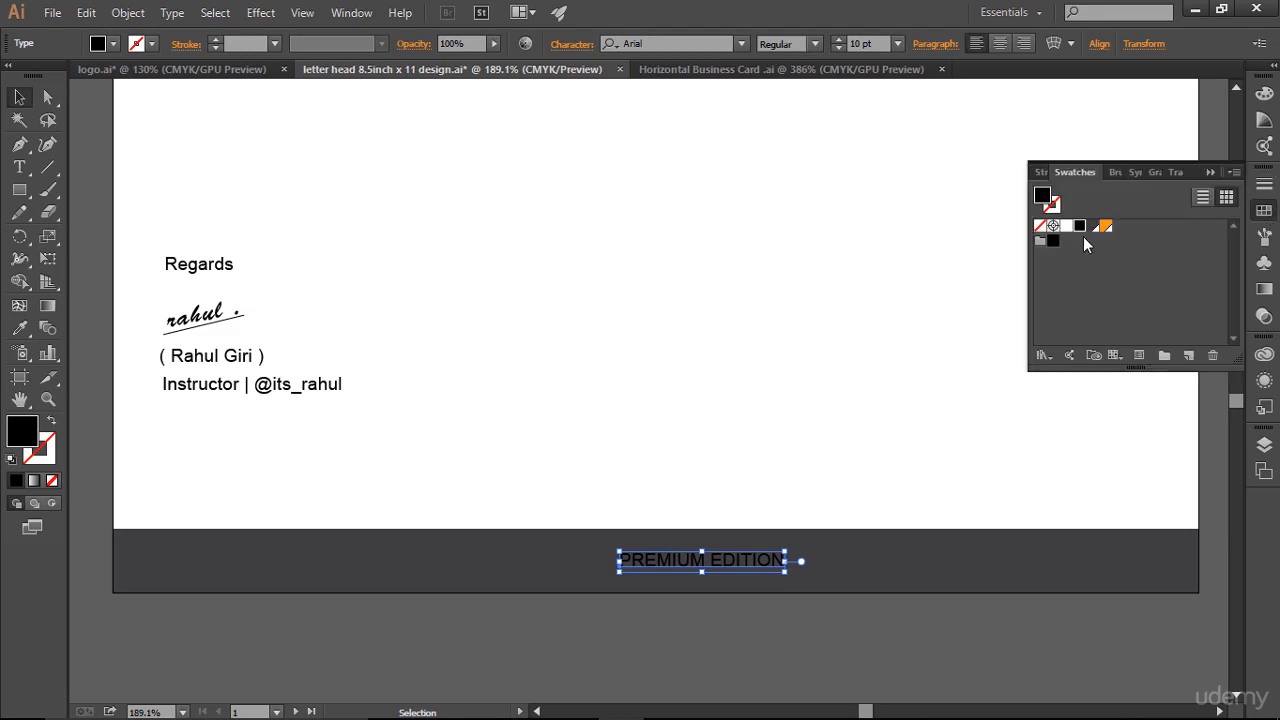
click(1066, 226)
click(1212, 171)
click(957, 285)
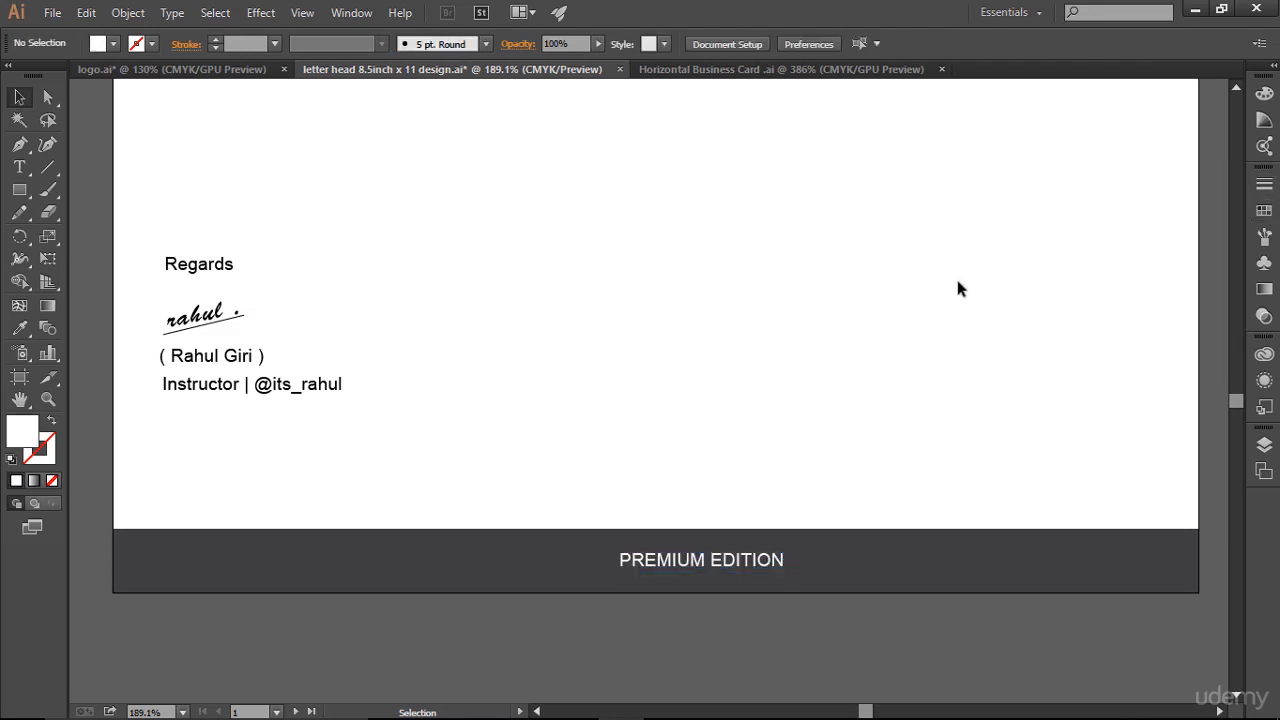
Show the guides and shift the "PREMIUM EDITION" footer text slightly left towards the centre guide.
key(ctrl+;)
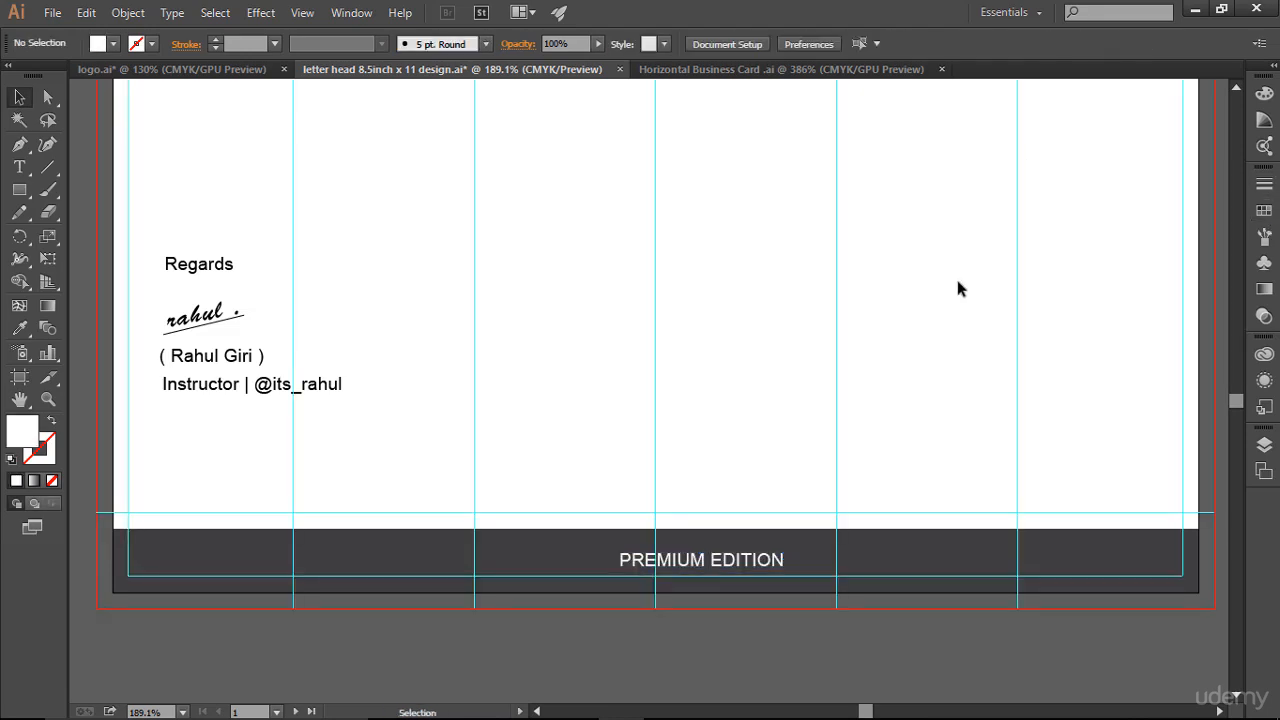
click(740, 566)
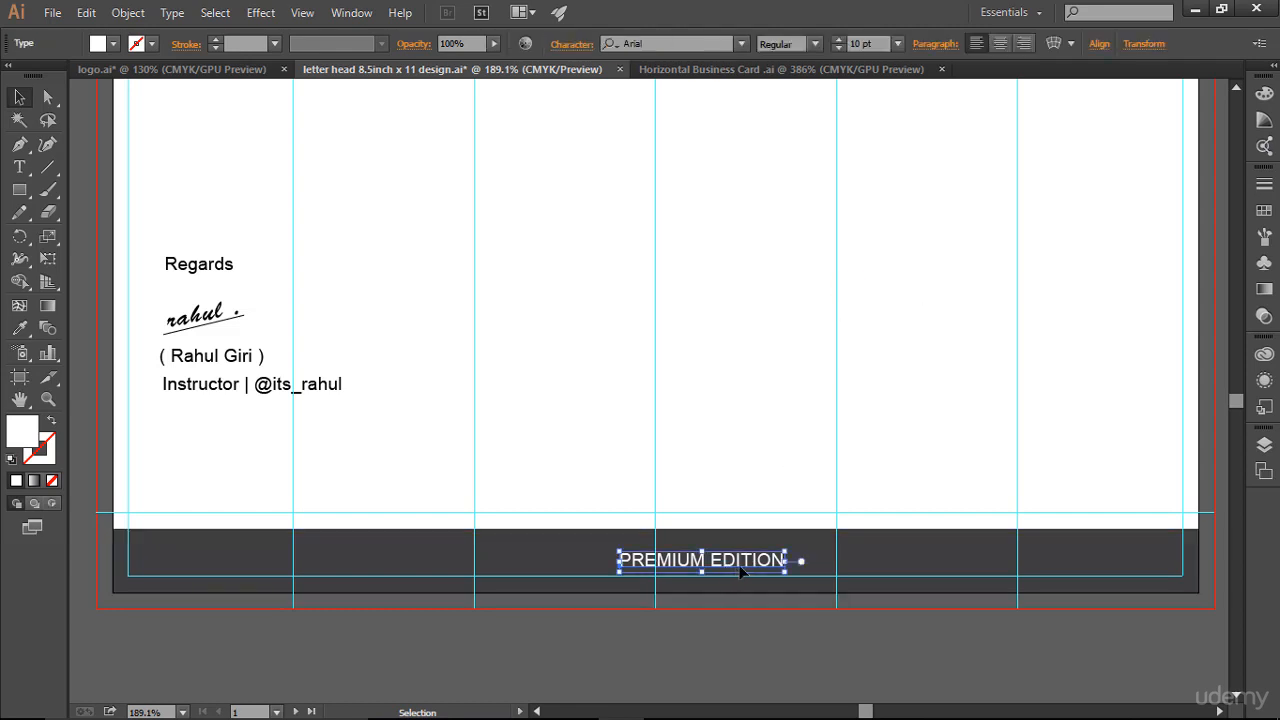
drag(741, 570, 732, 570)
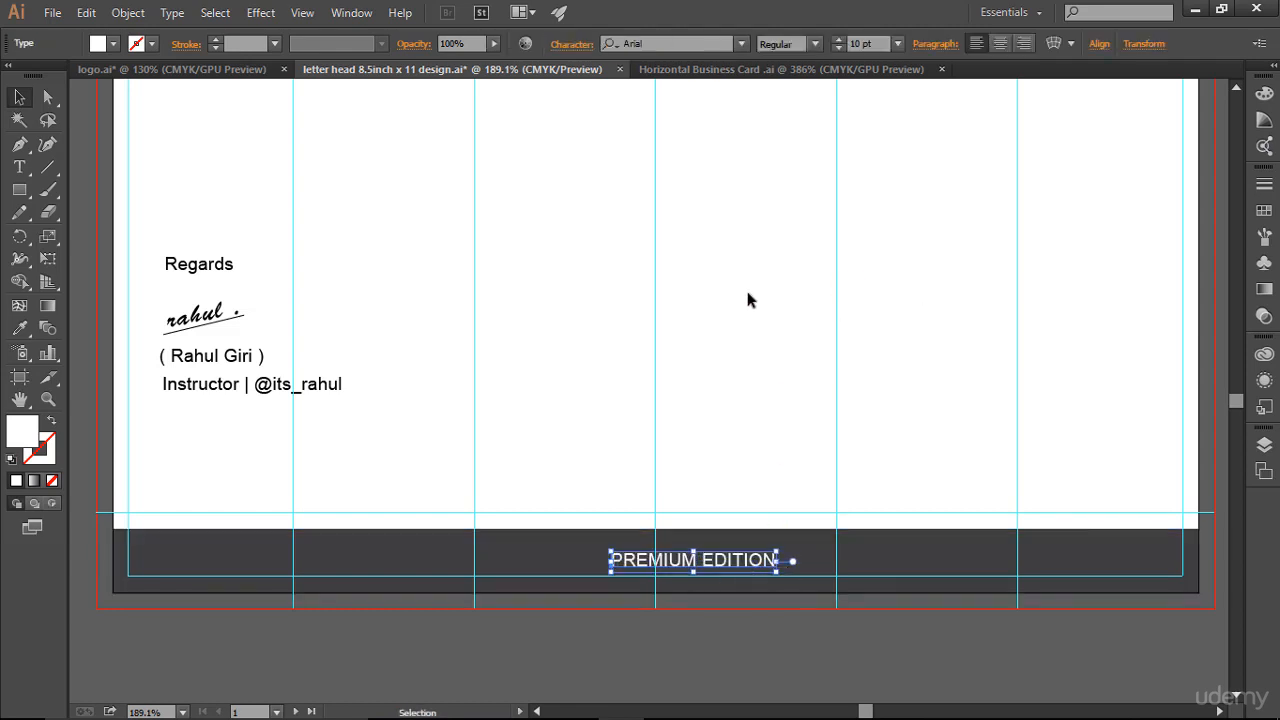
Make the "PREMIUM EDITION" text bold and set its font size to 12 pt.
click(816, 44)
click(804, 185)
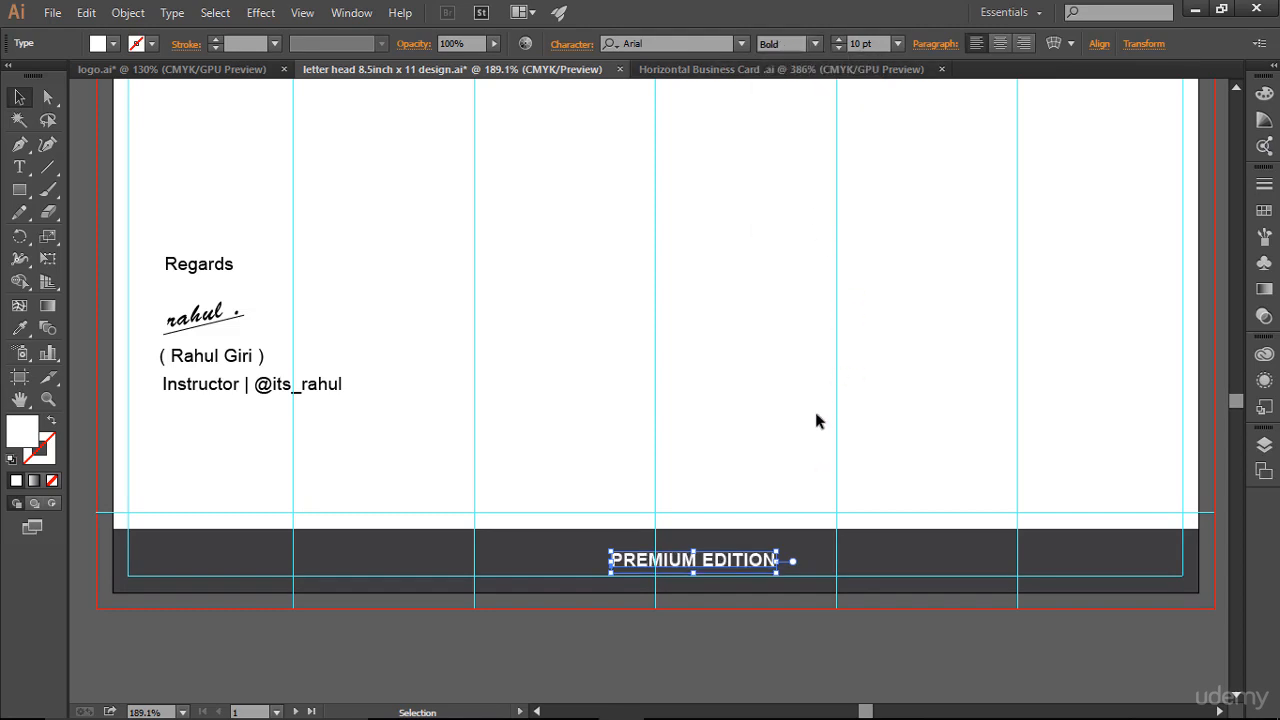
click(839, 40)
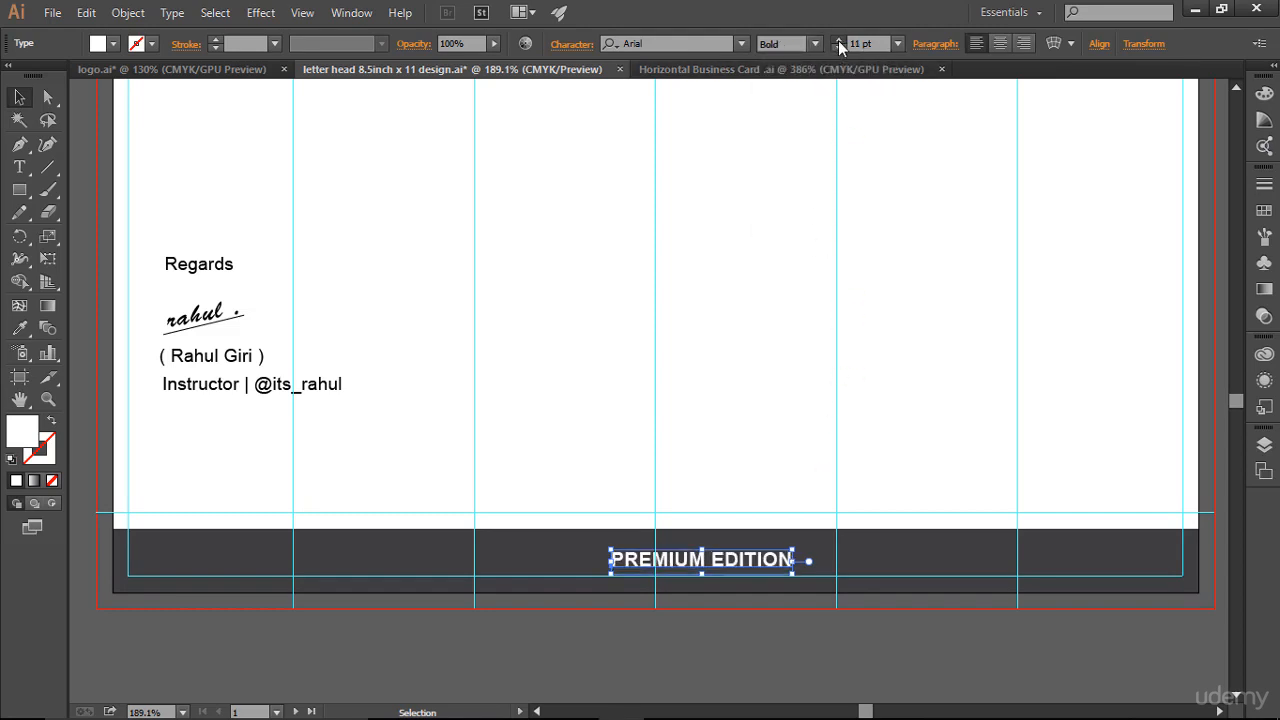
click(839, 40)
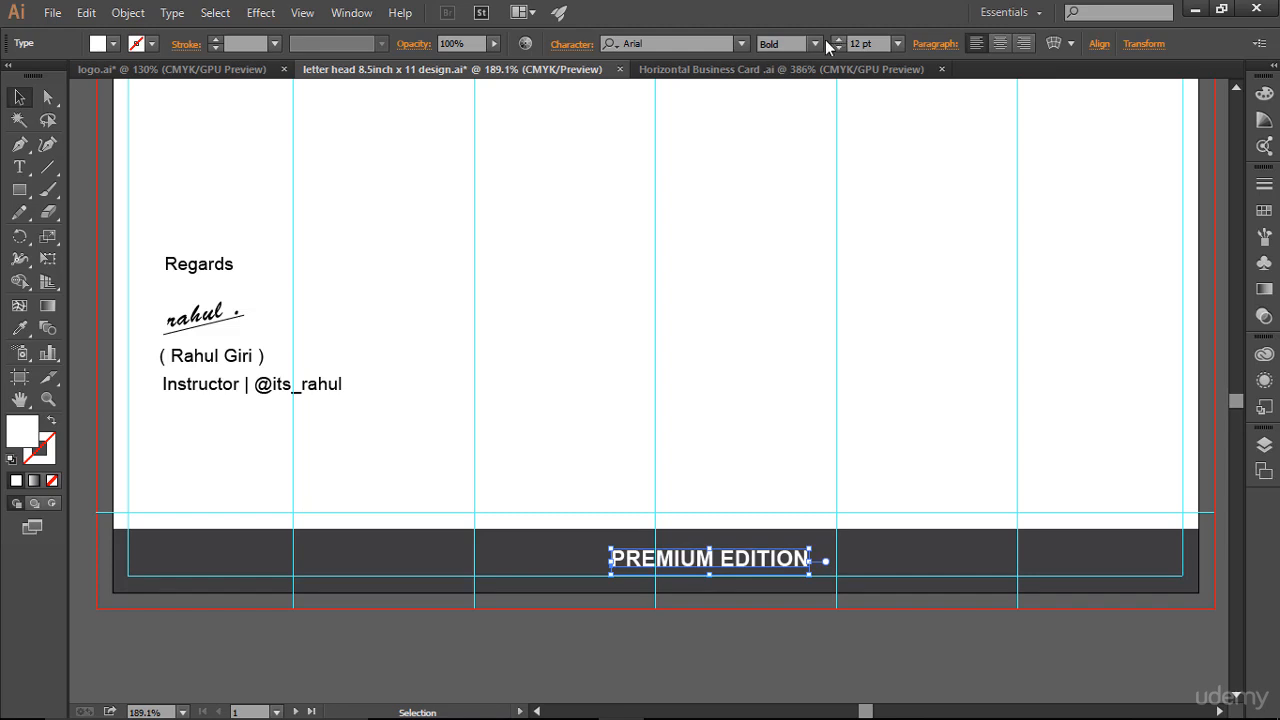
Set the tracking of the "PREMIUM EDITION" text to 1000.
click(578, 44)
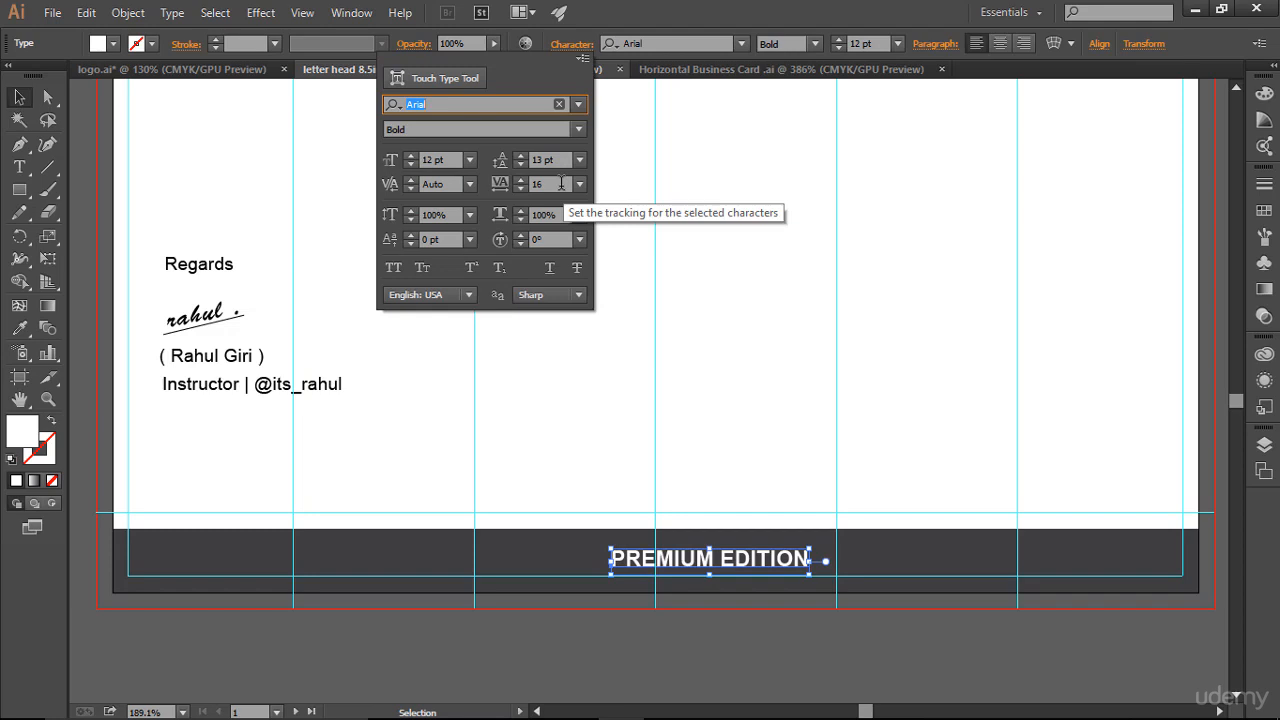
click(536, 184)
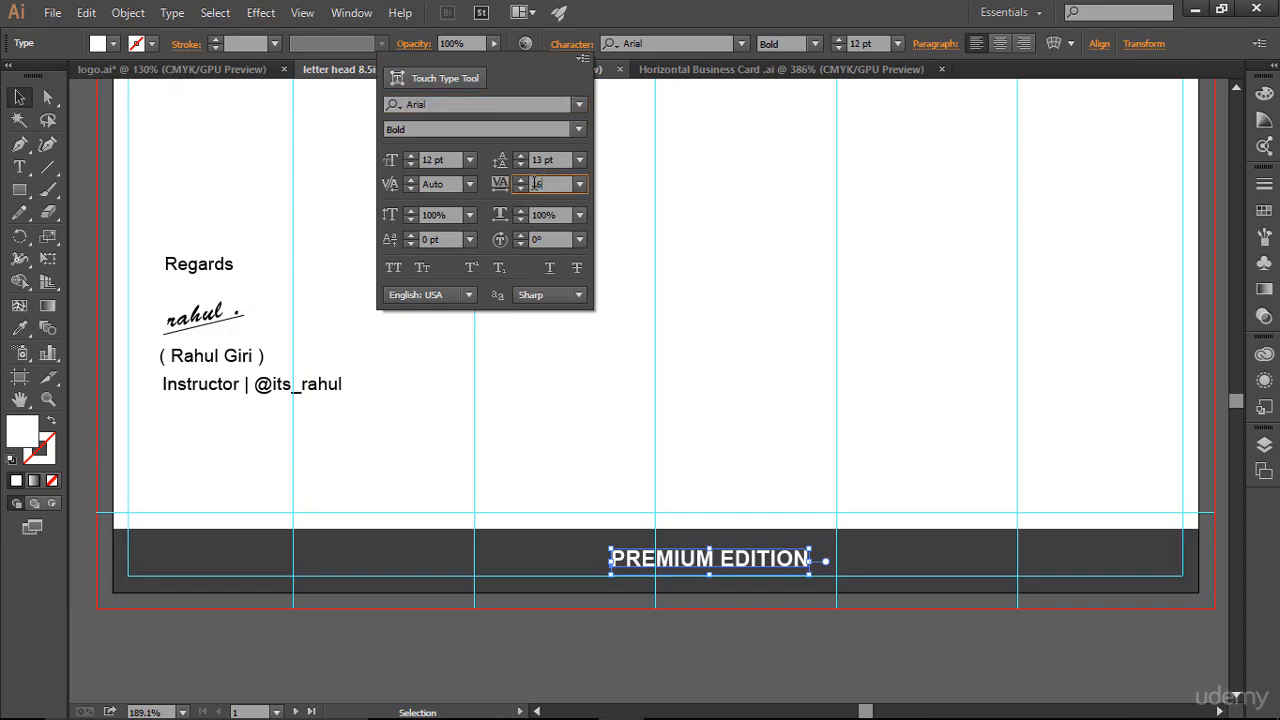
double_click(536, 184)
text(1000)
key(Return)
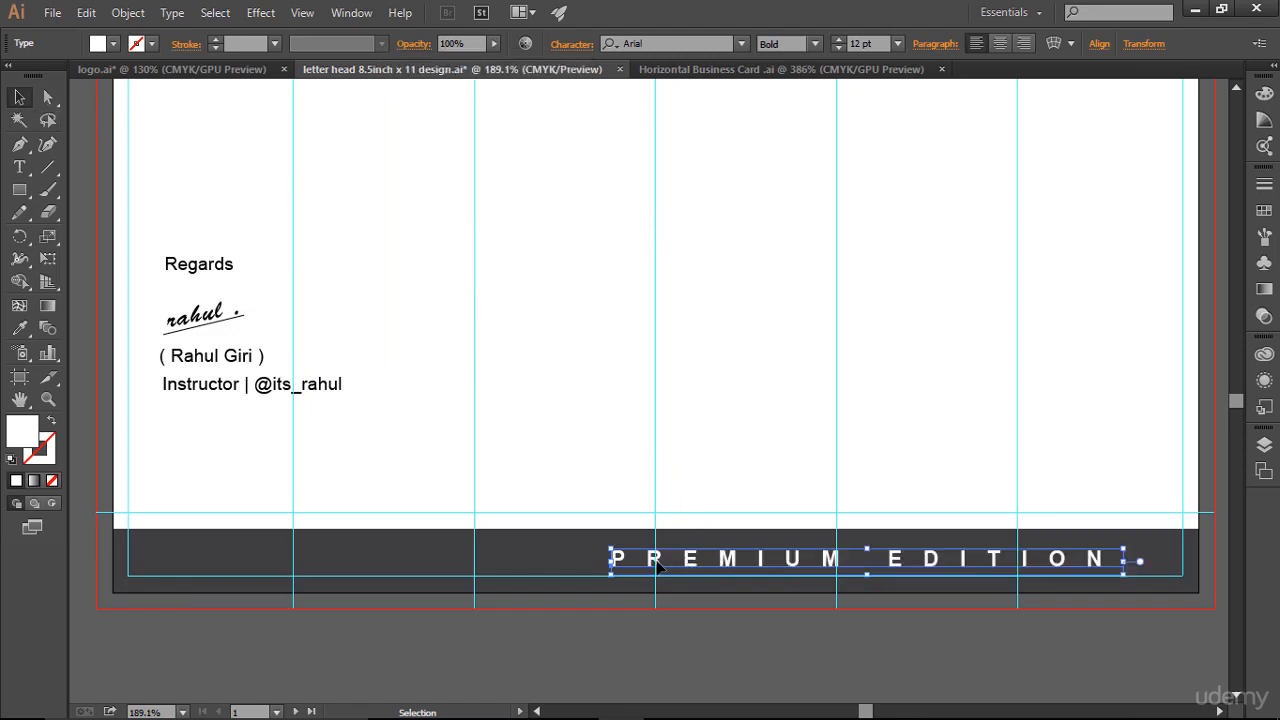
Move the widely spaced footer text left to roughly centre it on the band, checking it with the guides hidden and shown.
drag(648, 558, 447, 566)
click(926, 353)
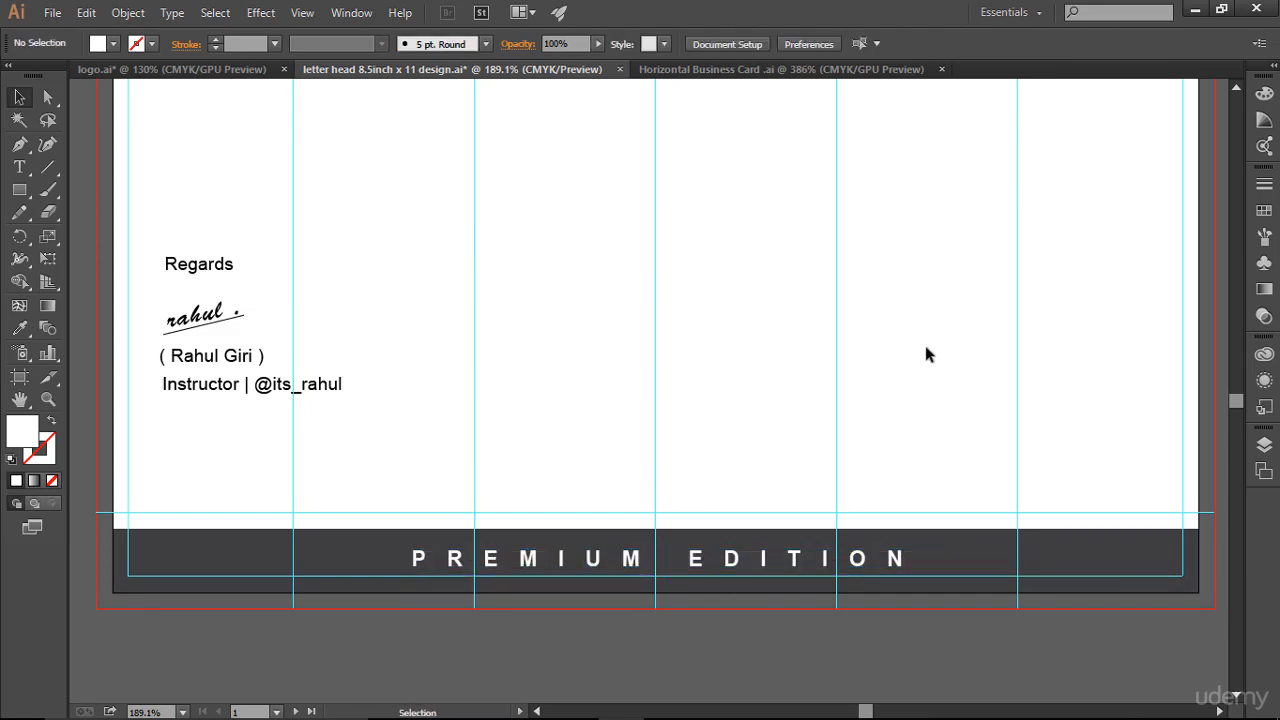
key(ctrl+semicolon)
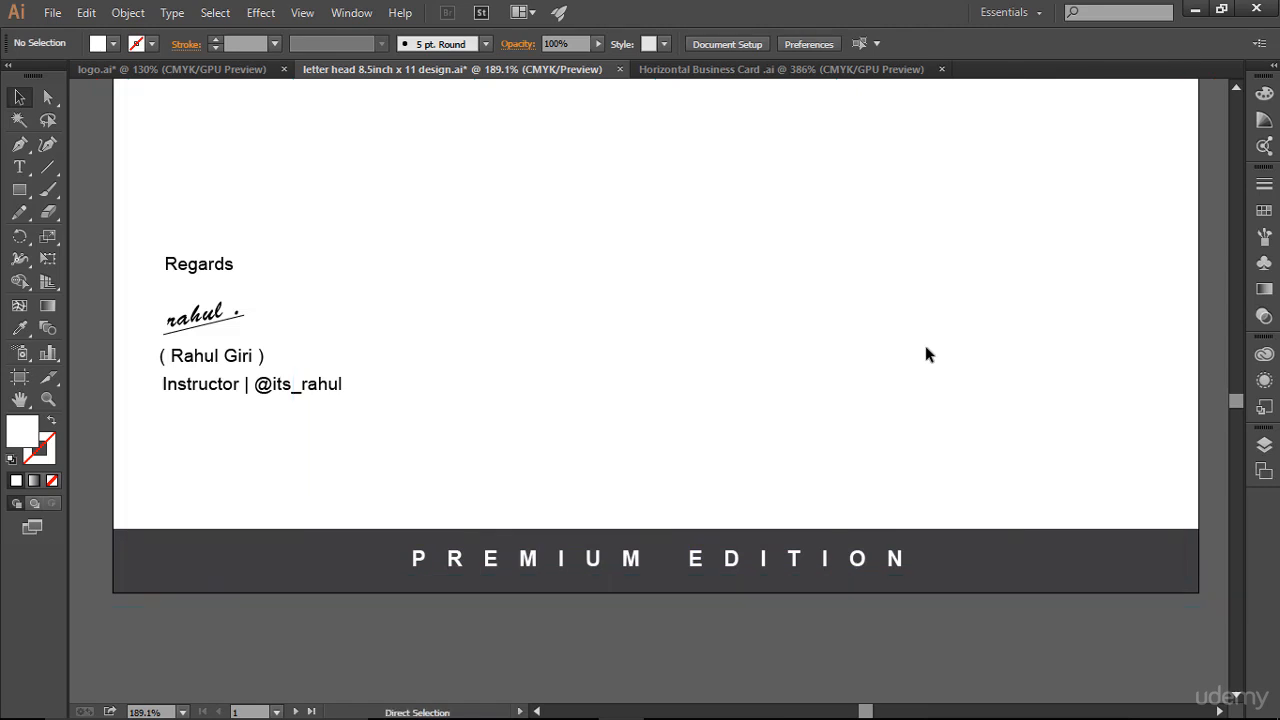
key(ctrl+semicolon)
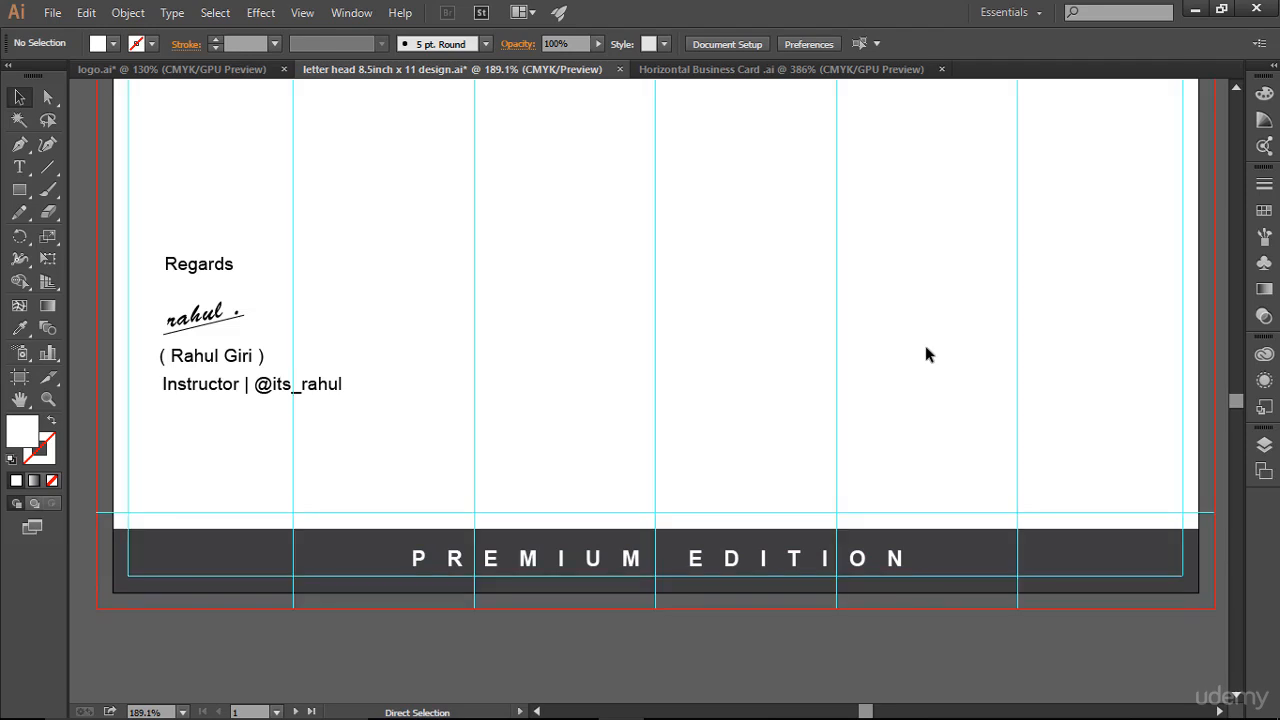
Set the tracking of the "PREMIUM EDITION" text to 800.
click(731, 568)
click(572, 44)
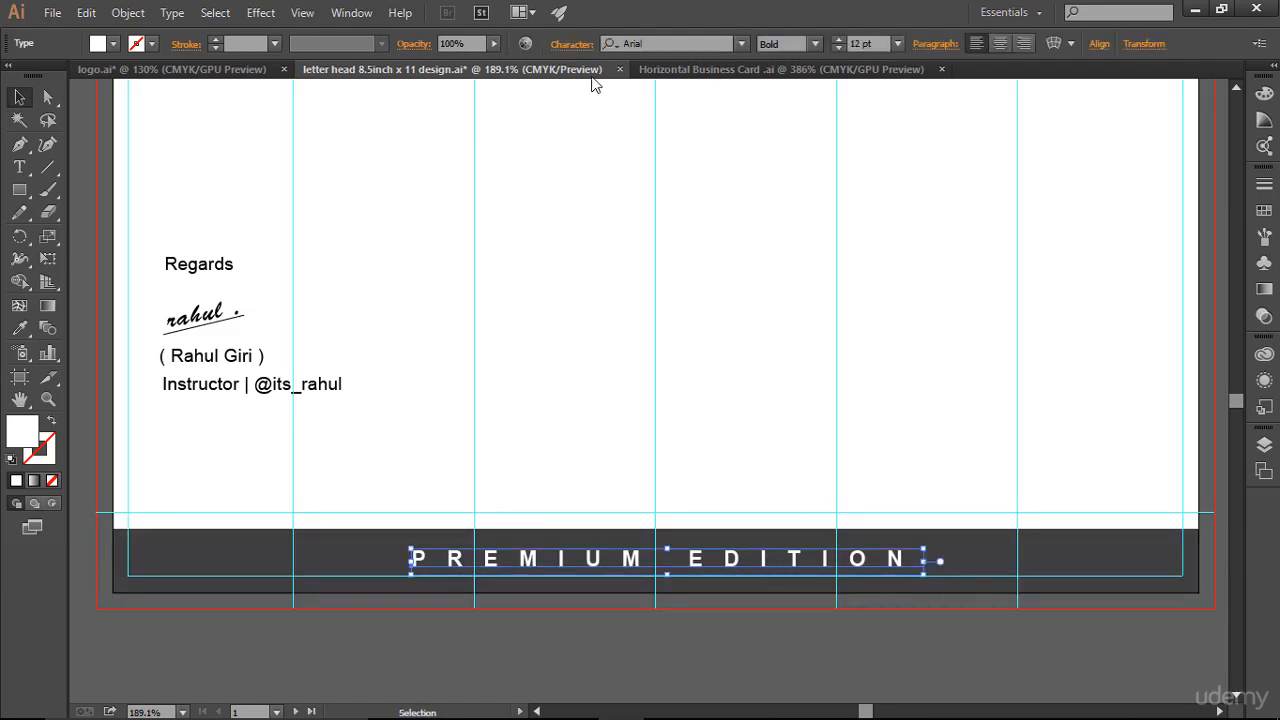
click(555, 184)
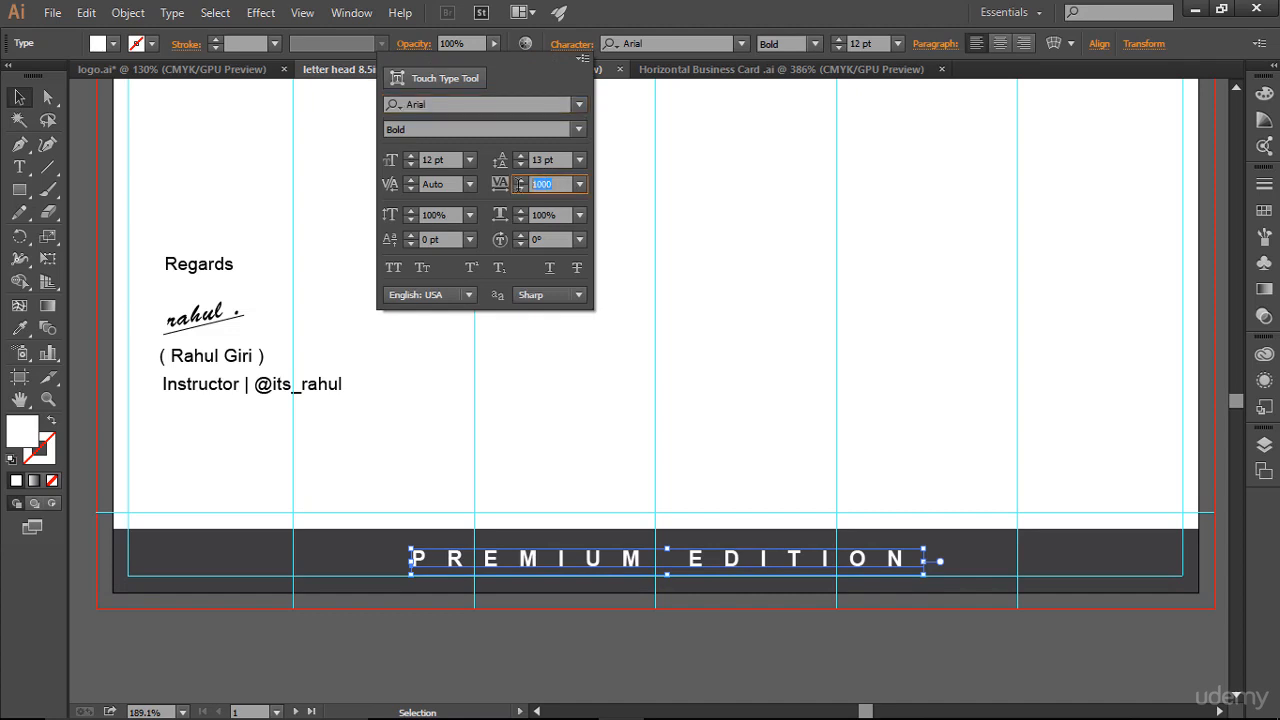
text(800)
key(Return)
click(1005, 468)
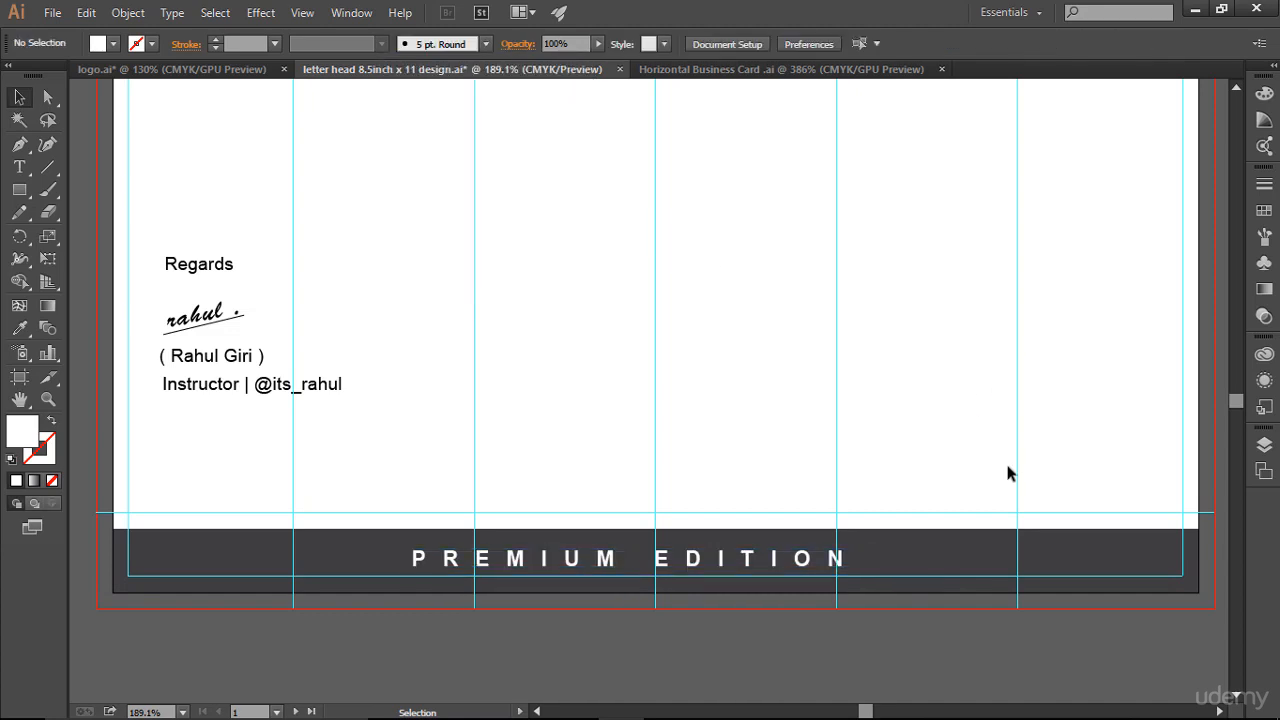
Nudge the "PREMIUM EDITION" text right until it is centred around the middle guide, and hide the guides.
click(794, 563)
key(Right)
key(Right)
key(Right)
key(Right)
key(Right)
key(Right)
key(Right)
key(Right)
key(Right)
key(Right)
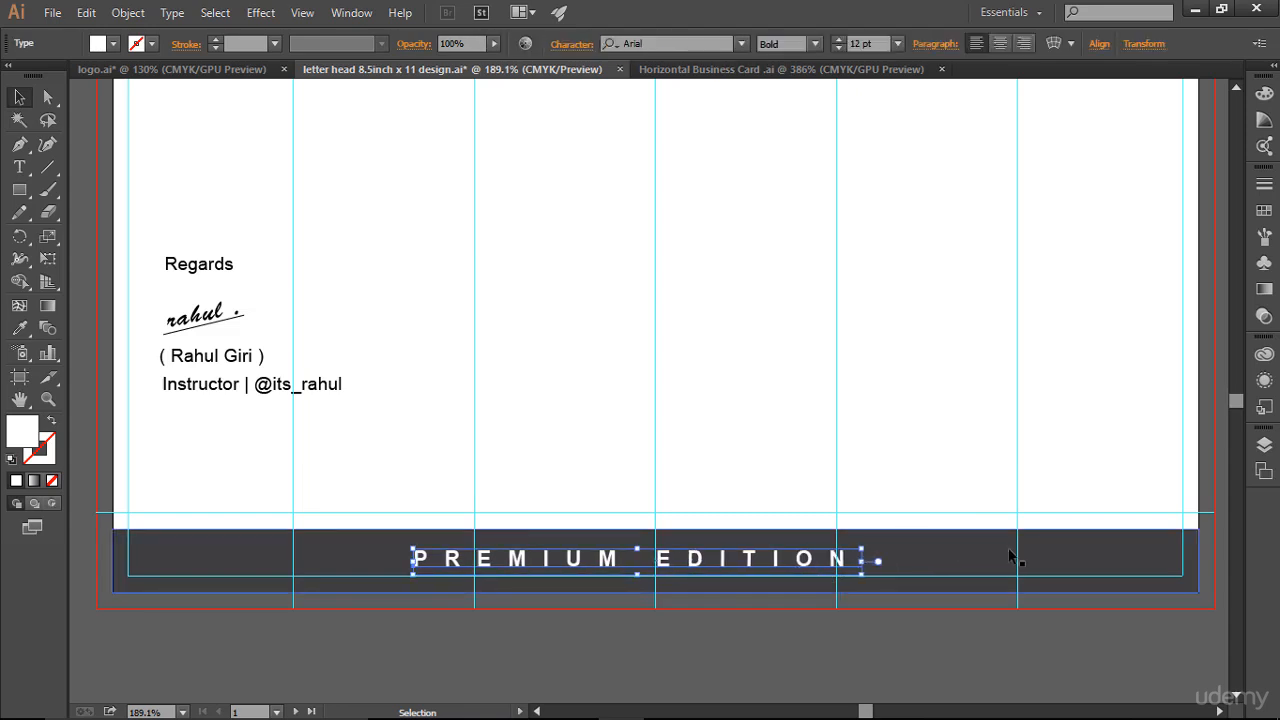
key(Right)
key(Right)
key(Right)
key(Right)
key(Right)
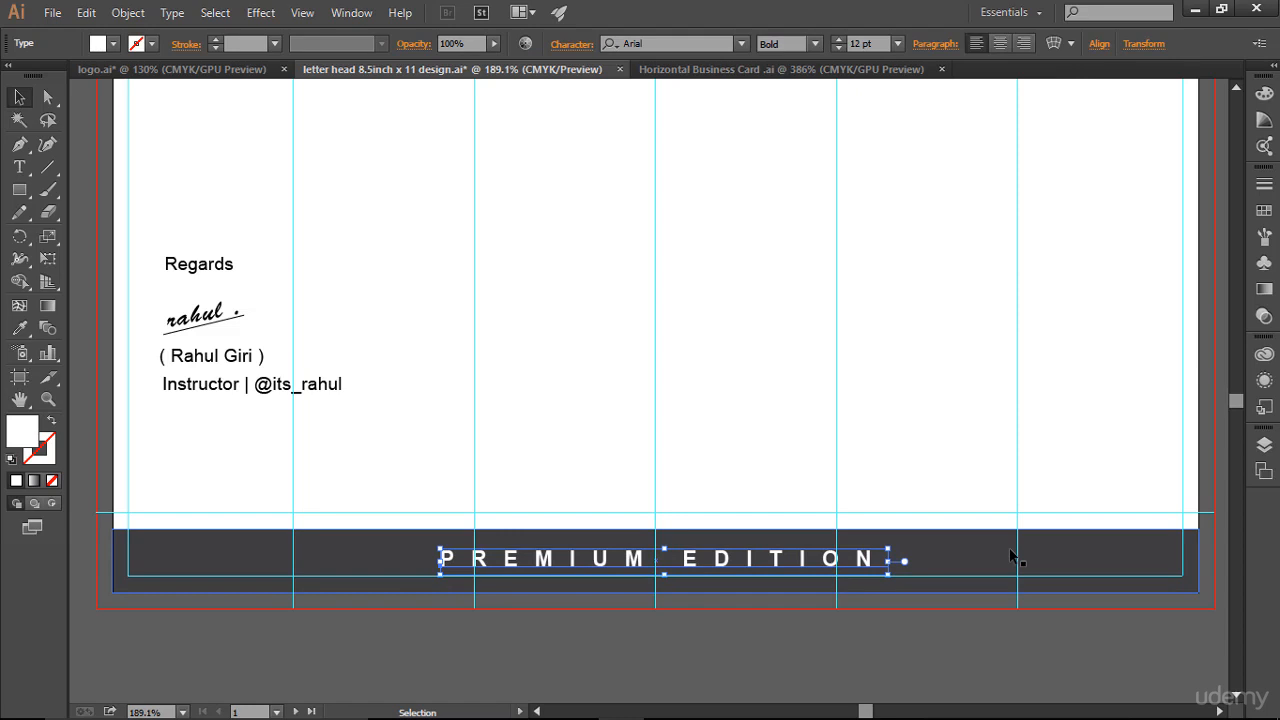
click(935, 396)
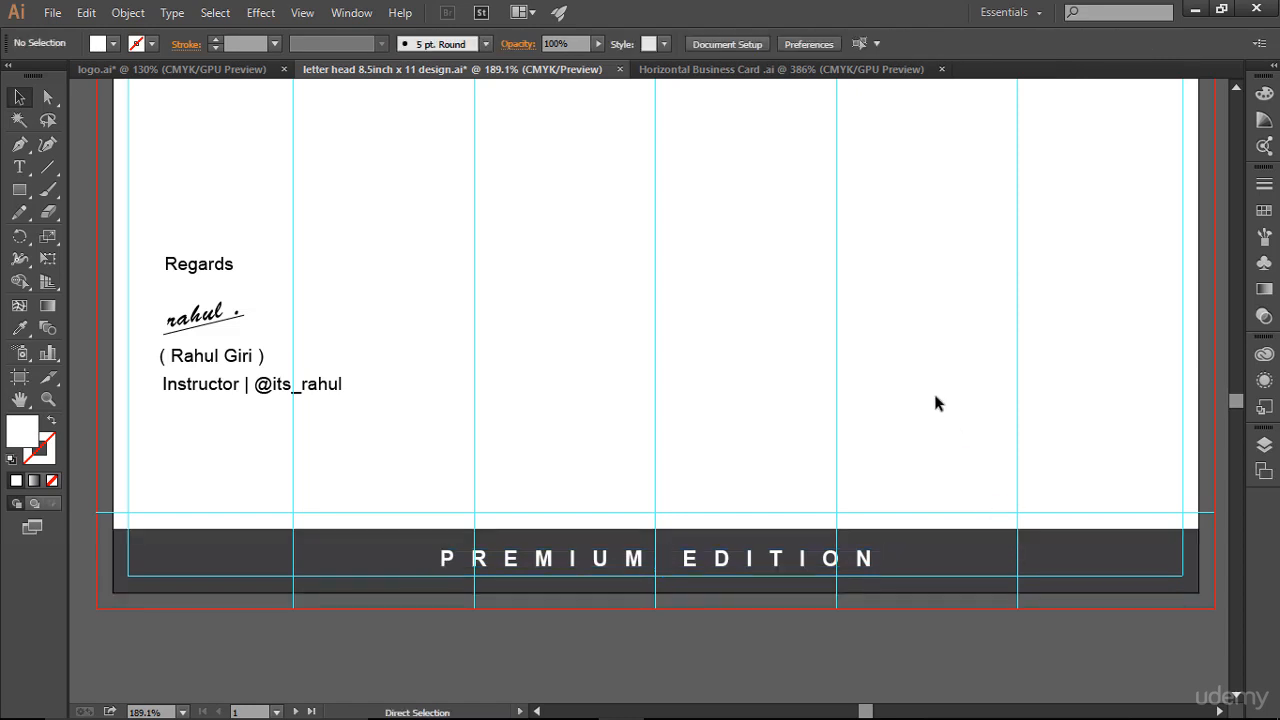
key(ctrl+;)
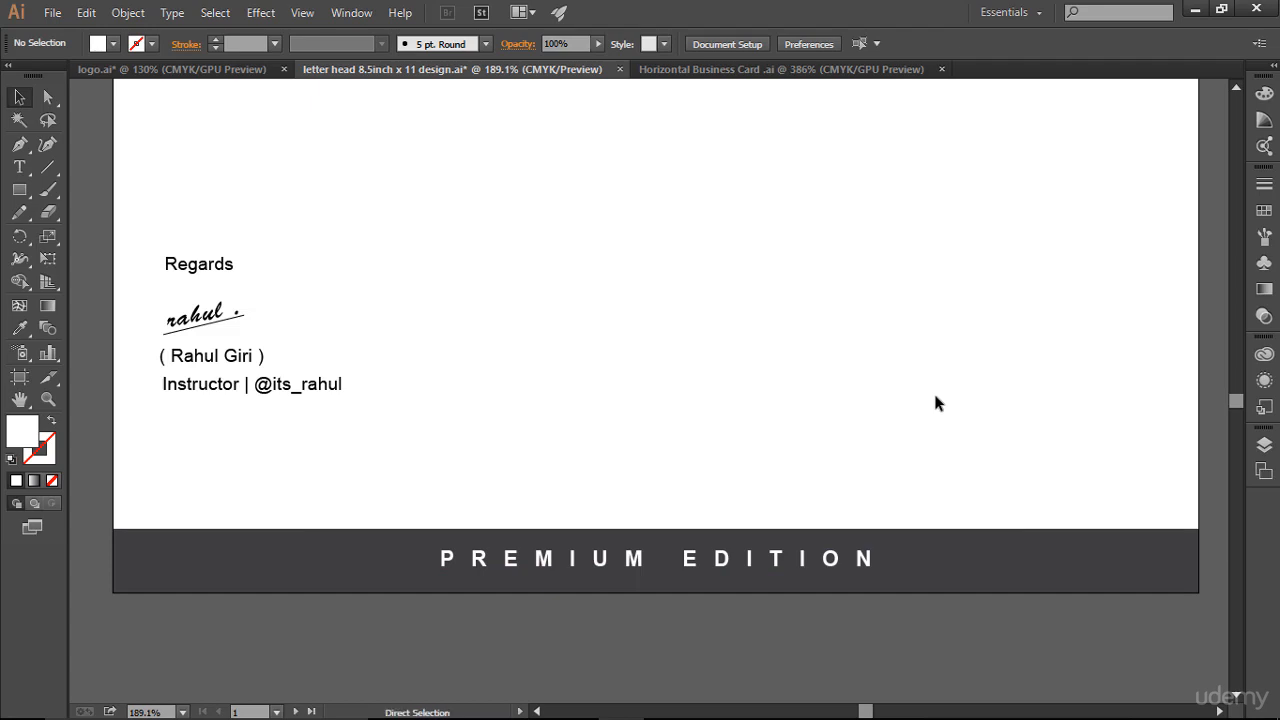
key(ctrl+0)
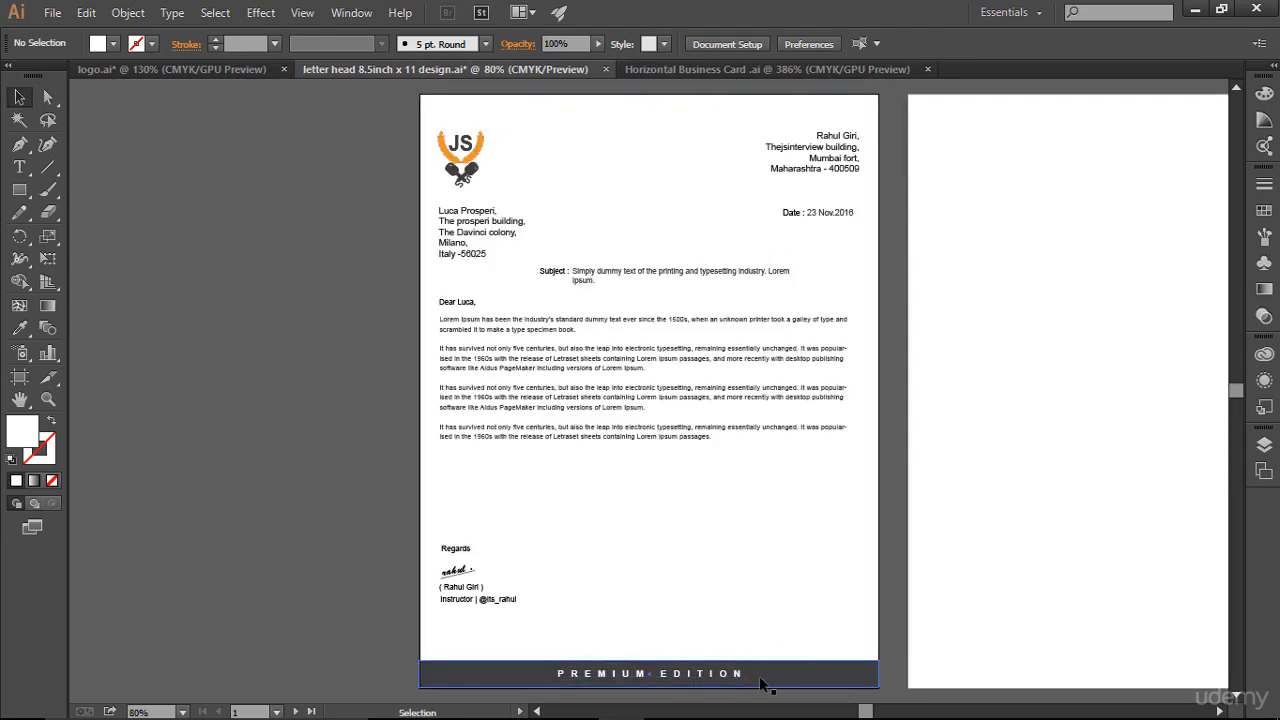
Set the font style of the "PREMIUM EDITION" footer text to Regular.
click(703, 678)
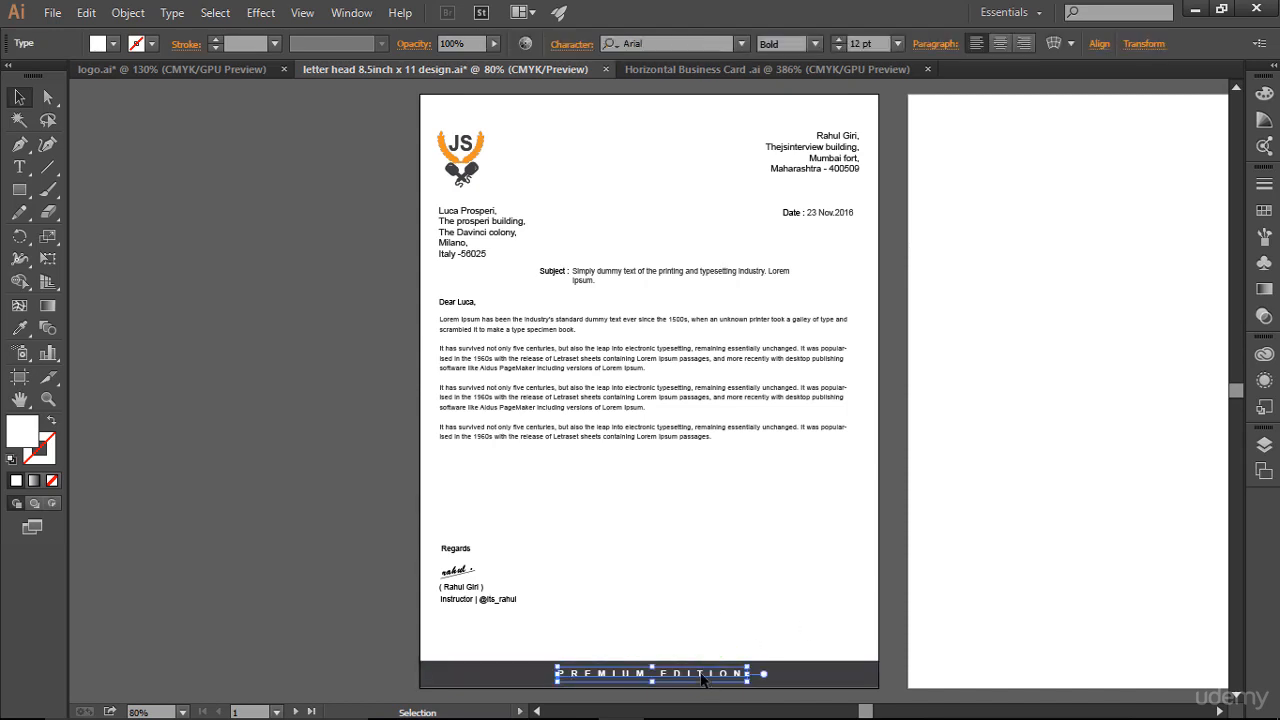
click(815, 44)
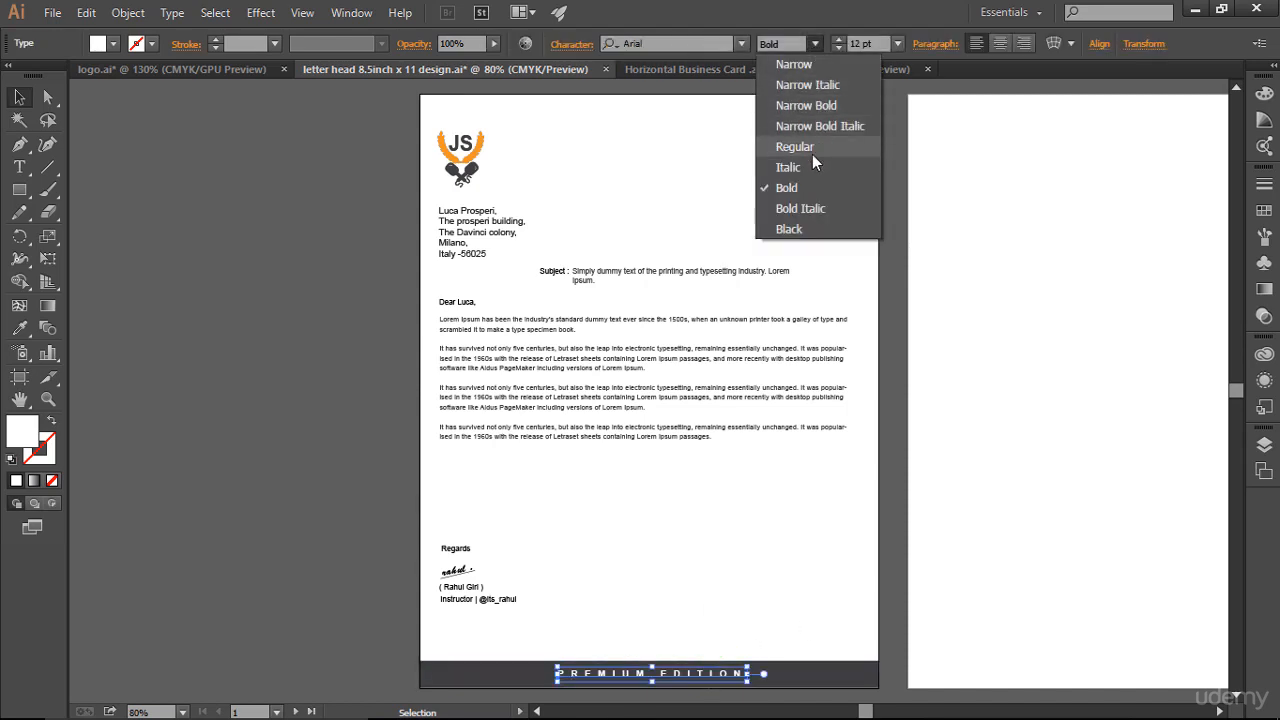
click(812, 150)
click(398, 389)
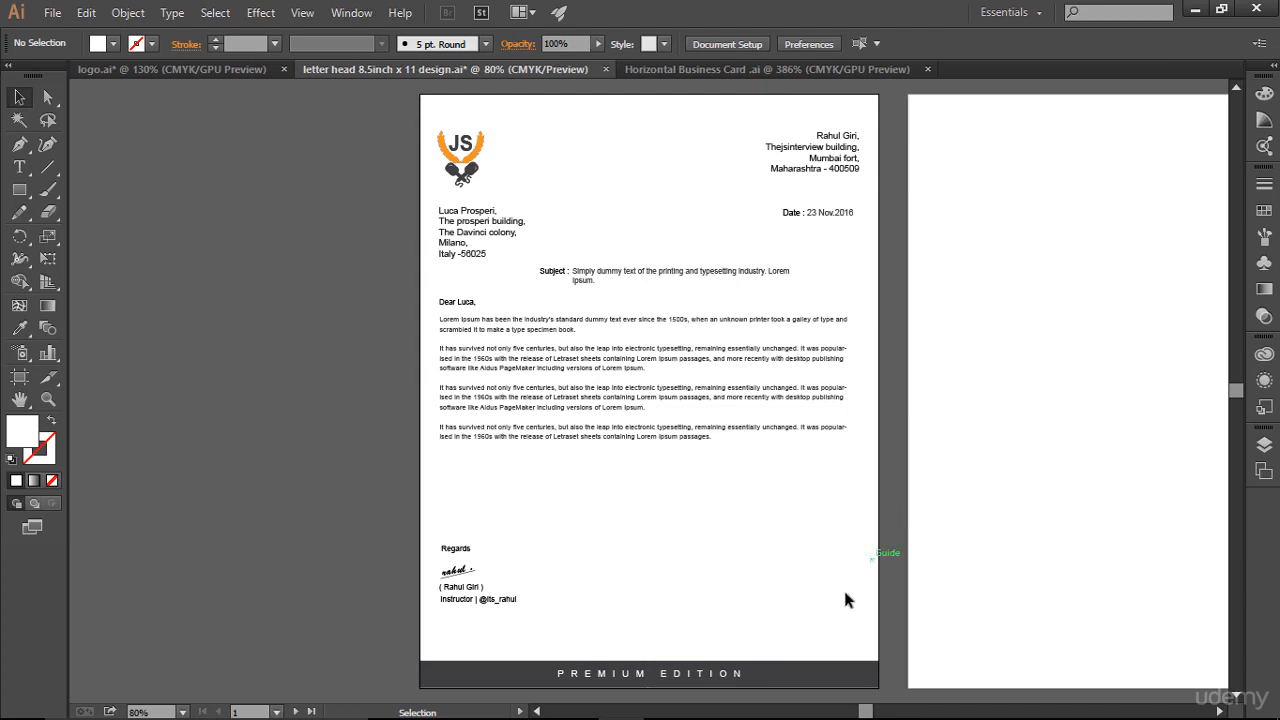
Increase the font size of the "PREMIUM EDITION" footer text to 15 pt.
click(745, 675)
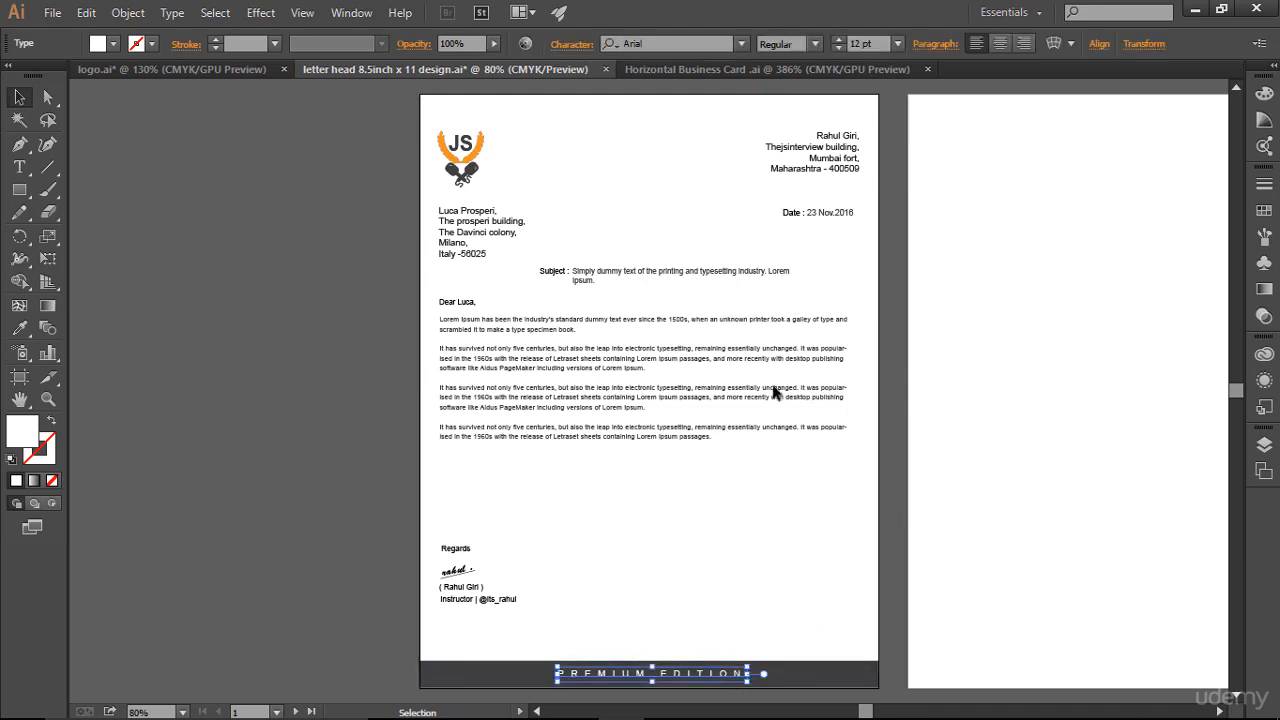
click(839, 39)
click(839, 39)
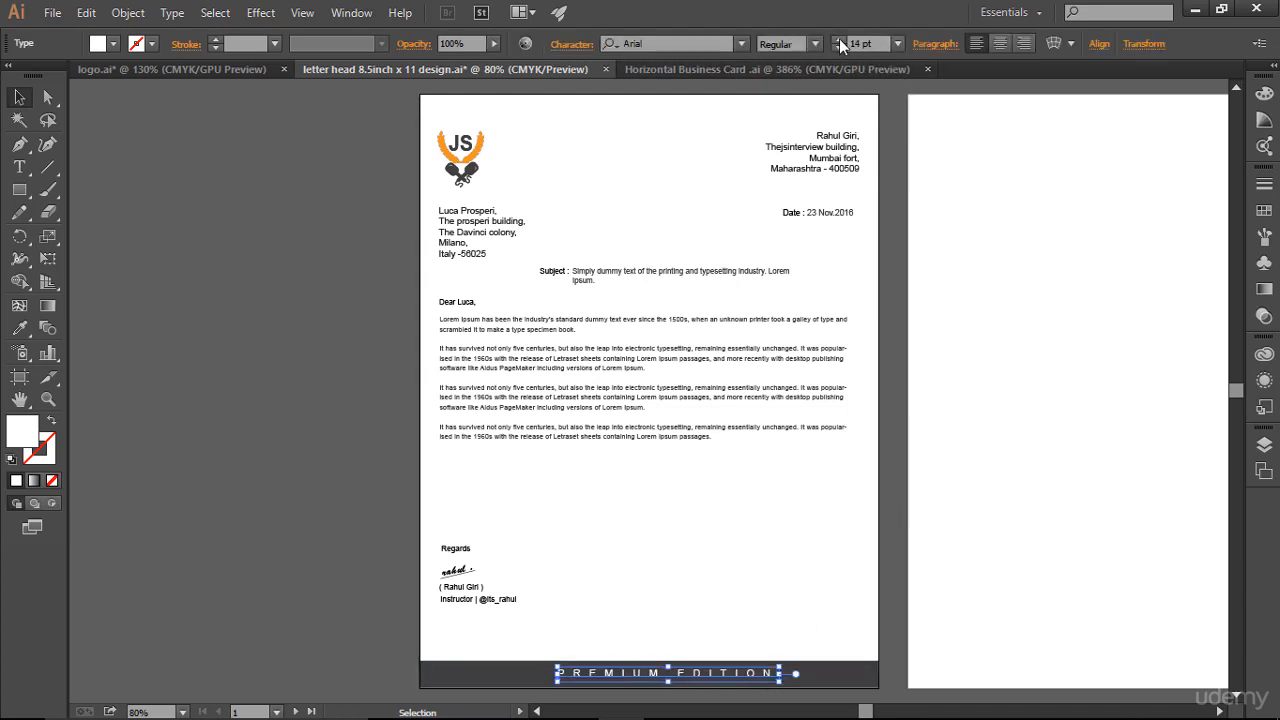
click(839, 38)
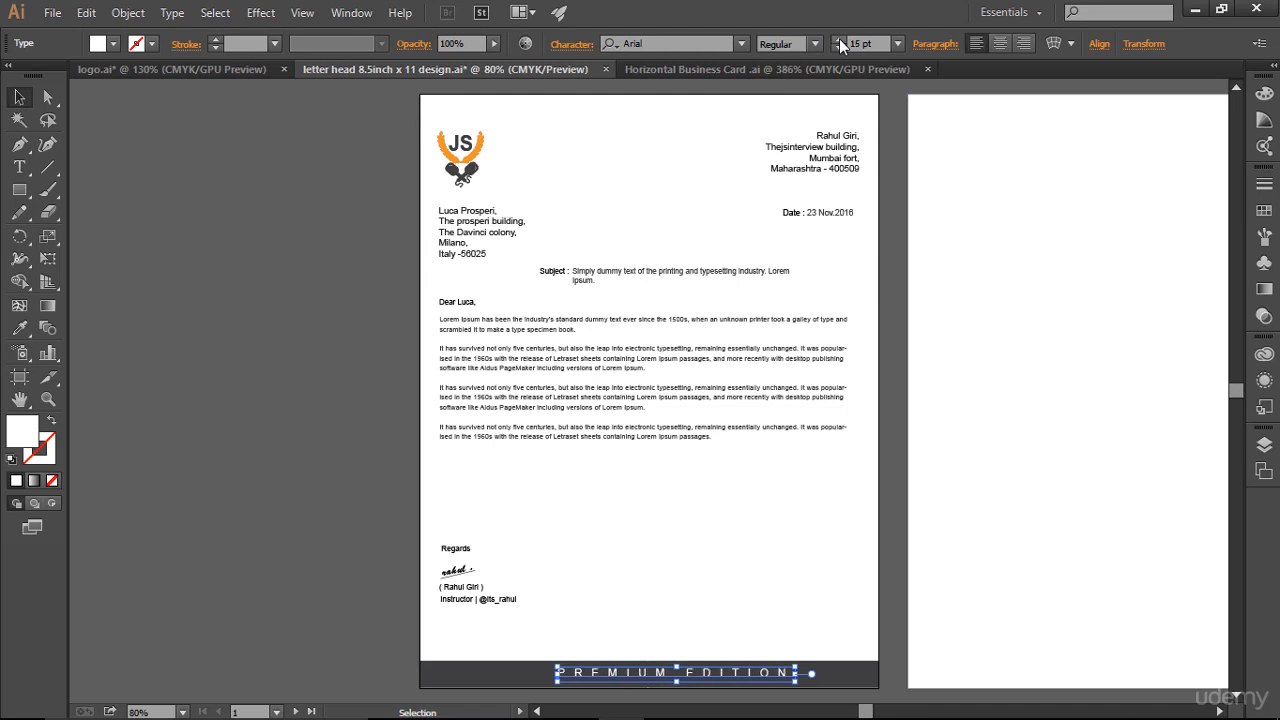
click(827, 521)
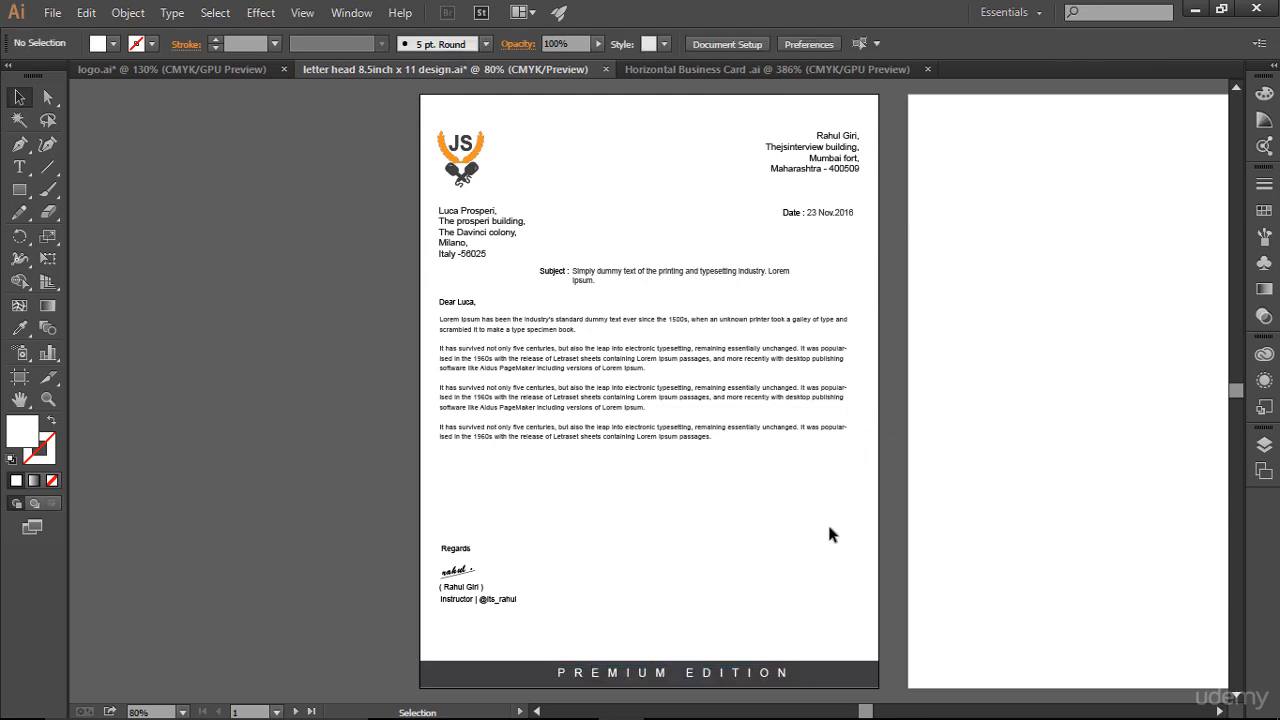
Show the guides and nudge the enlarged "PREMIUM EDITION" text left until it is centred on the footer band's middle guide.
click(767, 675)
click(762, 548)
scroll(763, 557, down, 1)
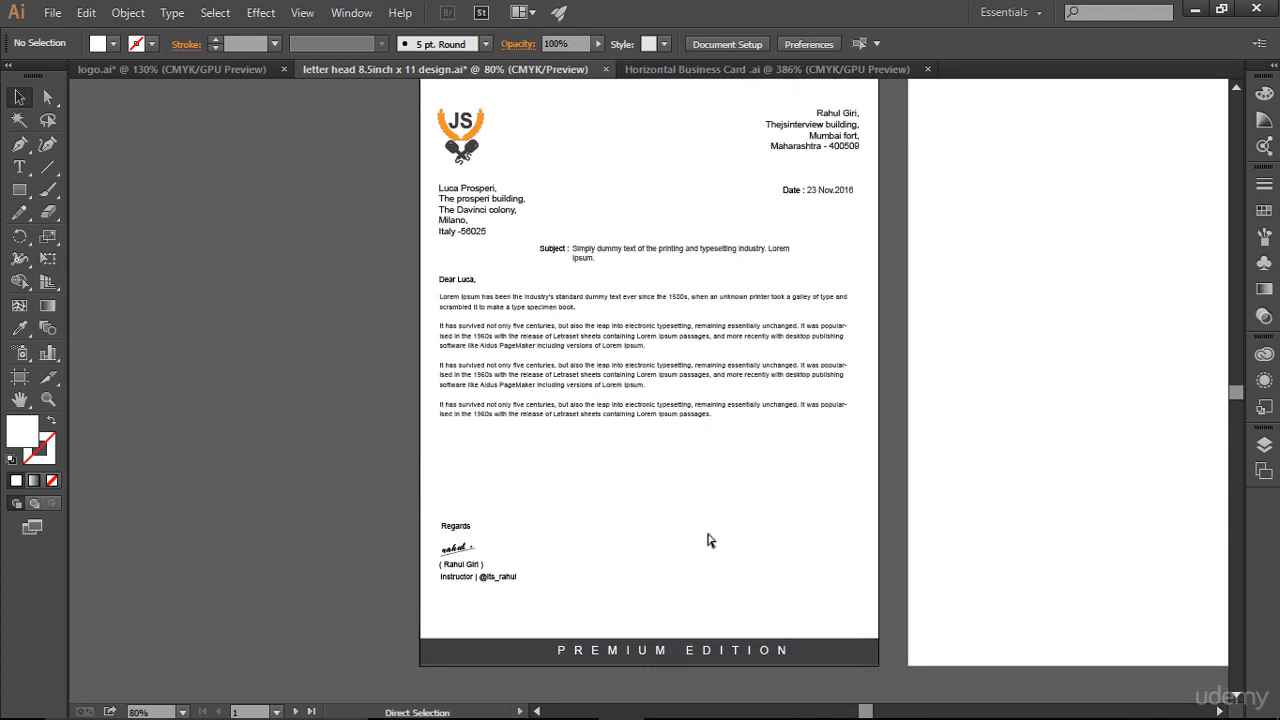
drag(389, 598, 935, 557)
click(683, 325)
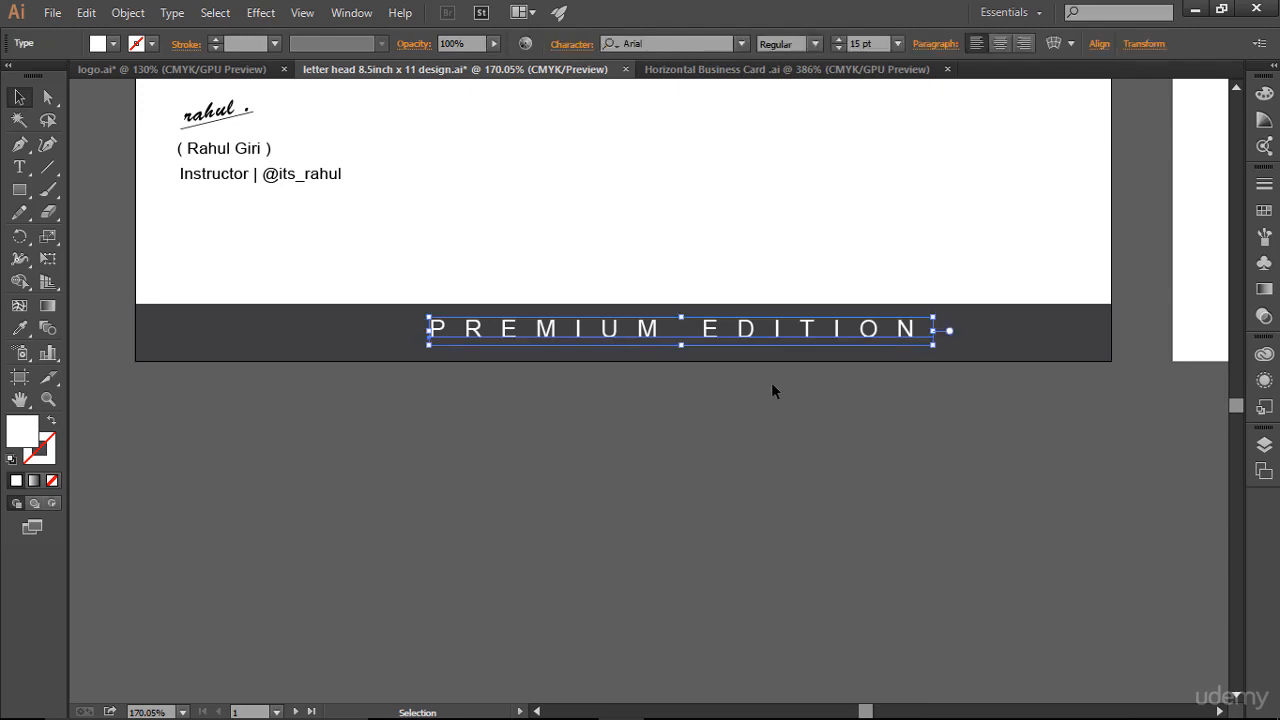
key(ctrl+;)
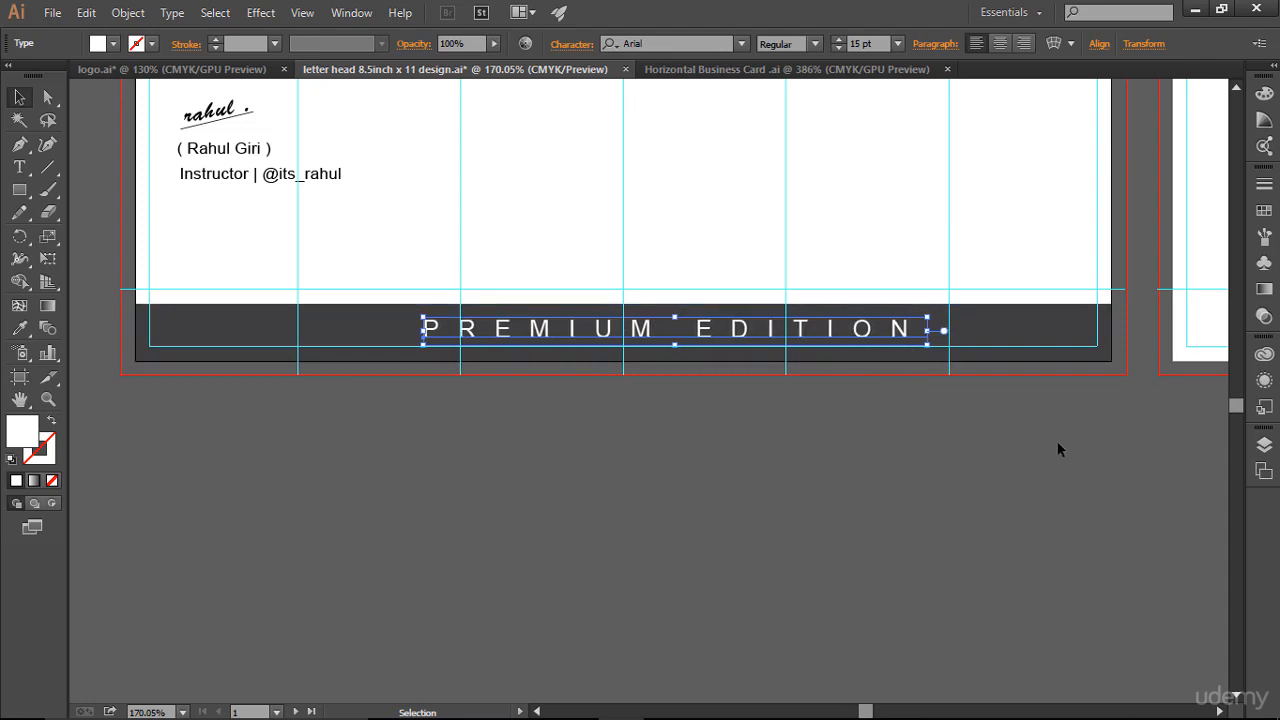
key(Left)
key(Left)
key(Left)
key(Left)
key(Left)
key(Left)
key(Left)
key(Left)
key(Left)
key(Left)
key(Left)
key(Left)
key(Left)
key(Left)
key(Left)
key(Left)
key(Left)
key(Left)
key(Left)
key(Left)
key(Left)
key(Left)
key(Left)
key(Left)
key(Left)
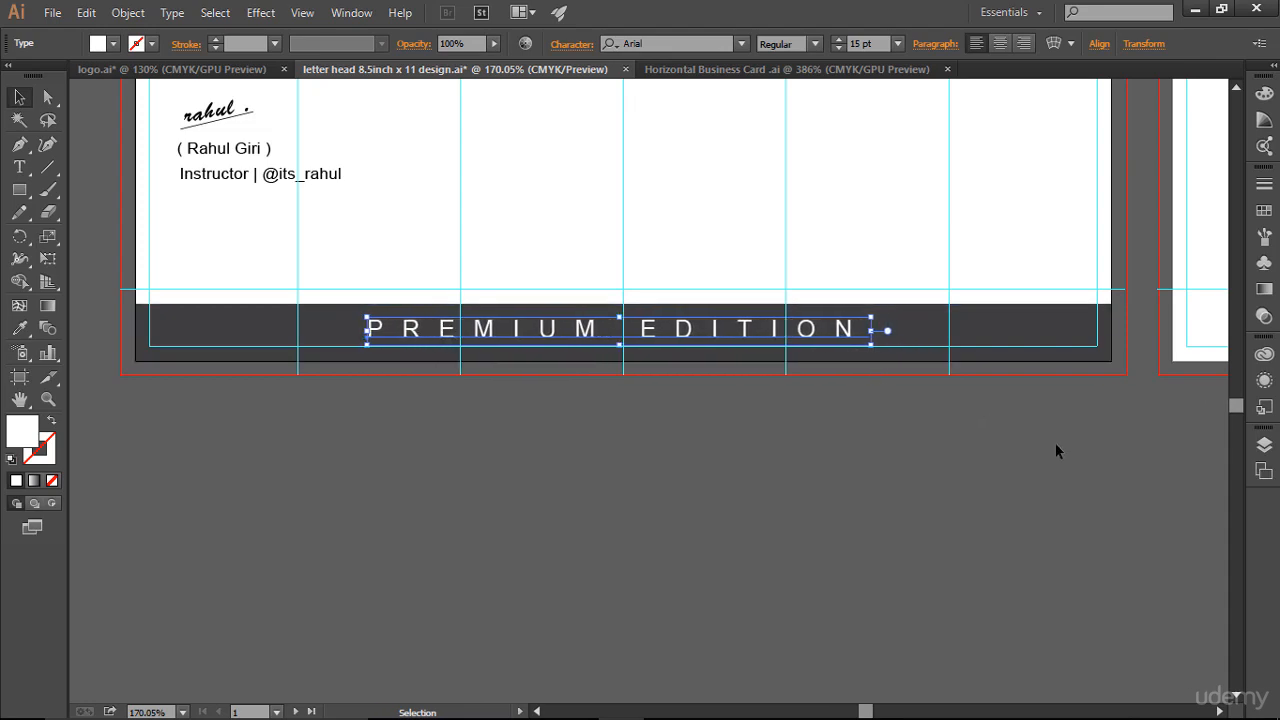
key(Right)
key(Right)
key(Right)
key(Right)
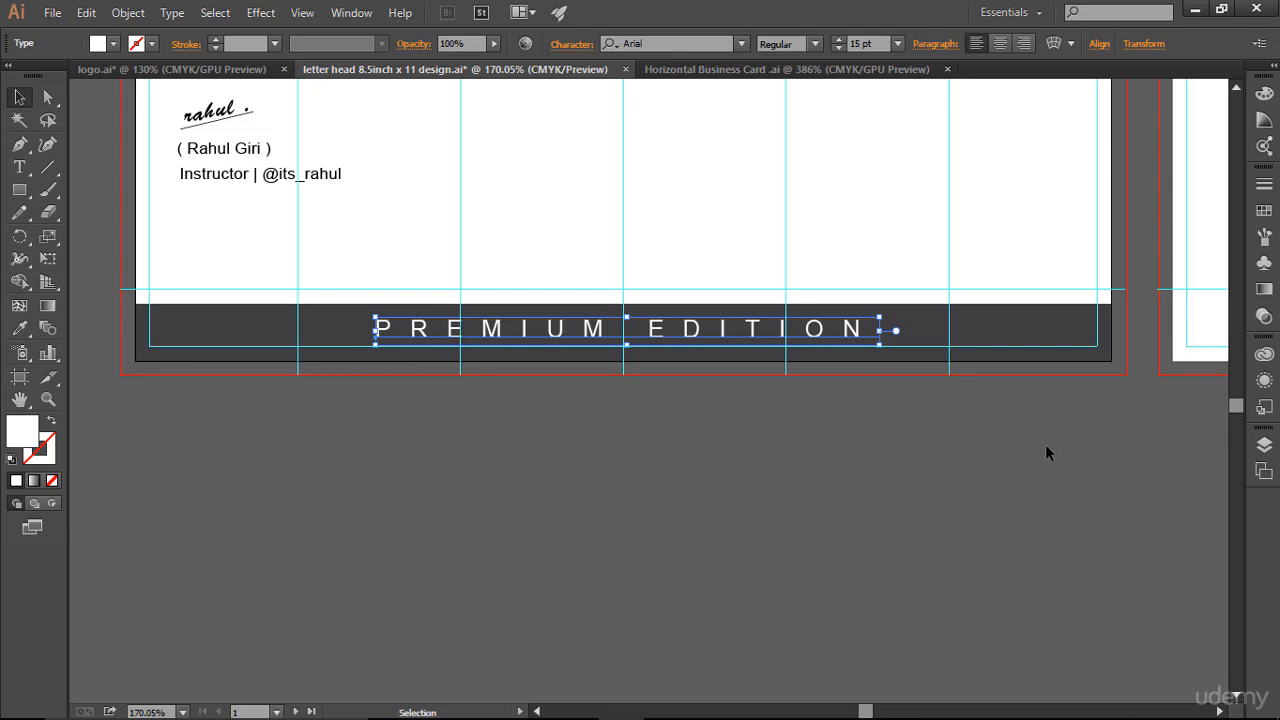
Deselect the footer text, hide the guides and fit the whole letterhead page in view.
click(1046, 446)
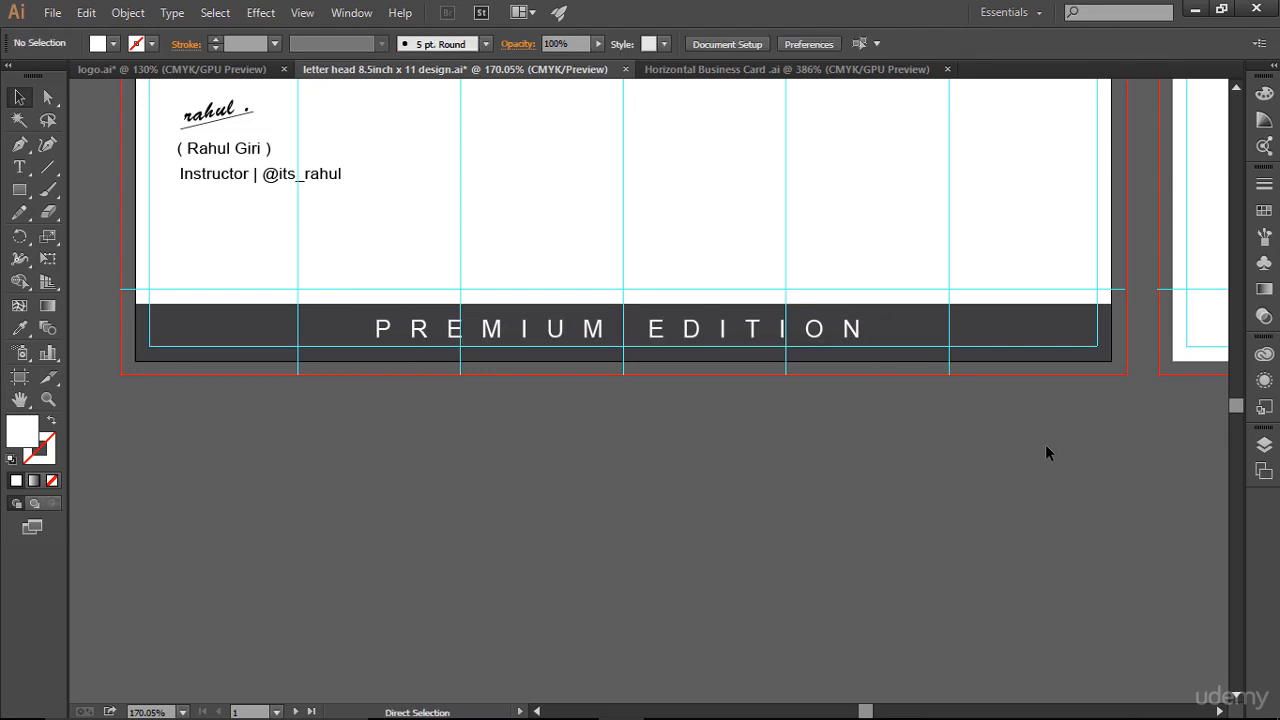
key(ctrl+semicolon)
scroll(1046, 446, up, 3)
scroll(1046, 446, up, 2)
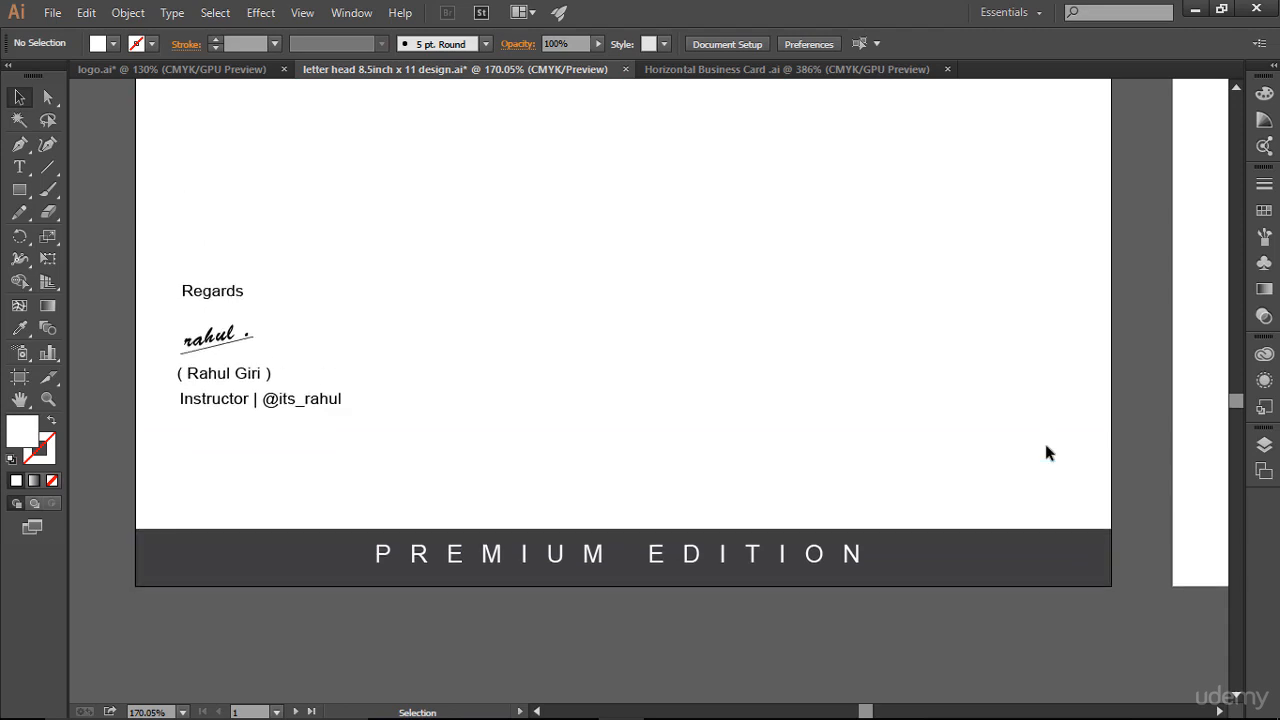
key(ctrl+0)
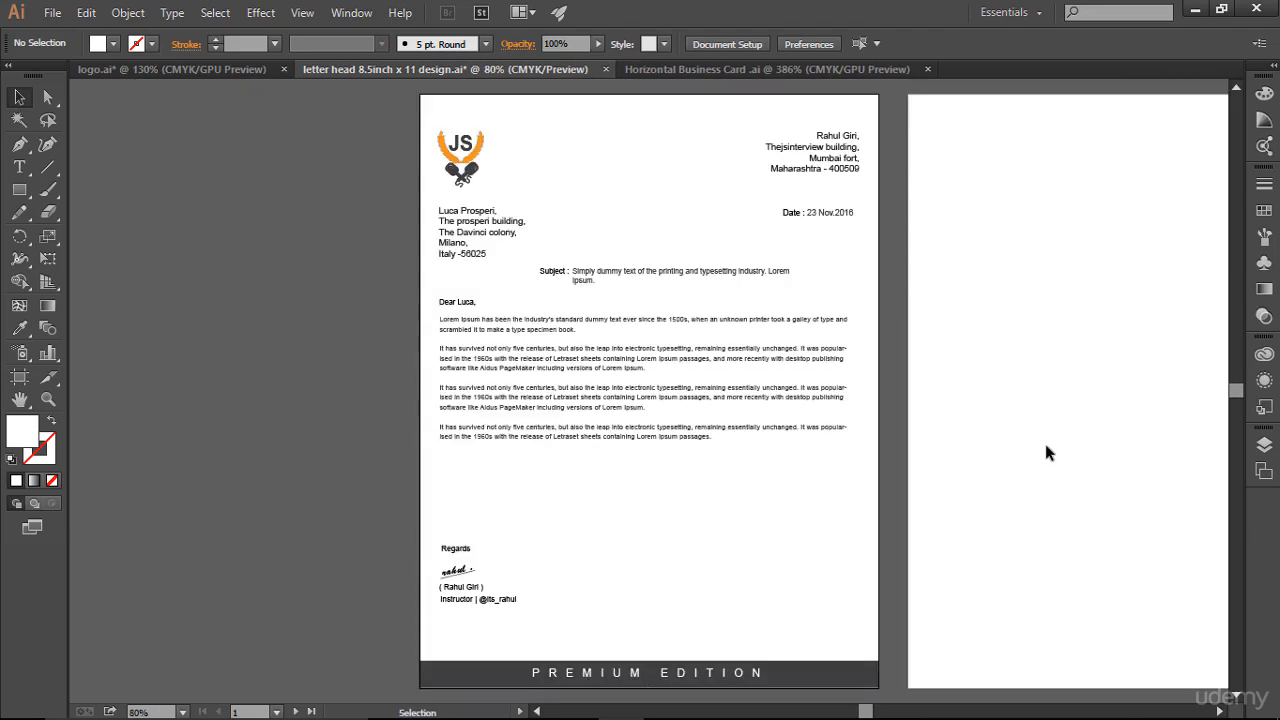
click(746, 674)
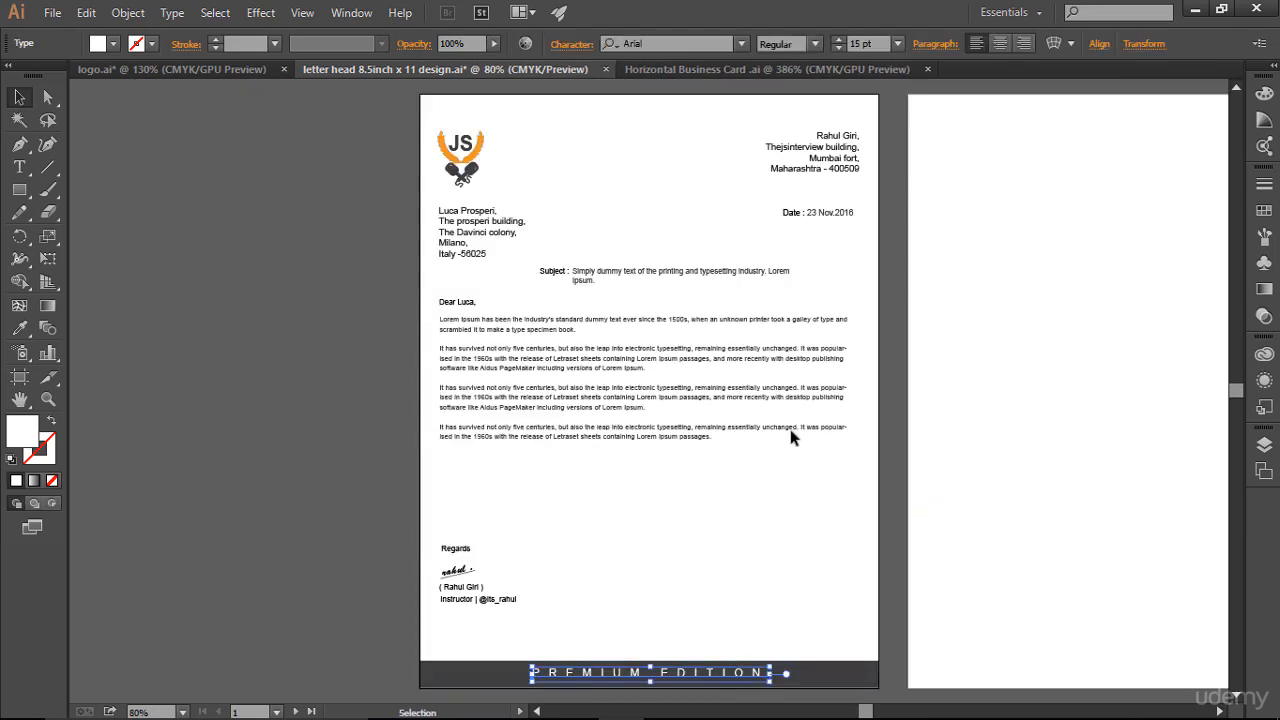
click(771, 517)
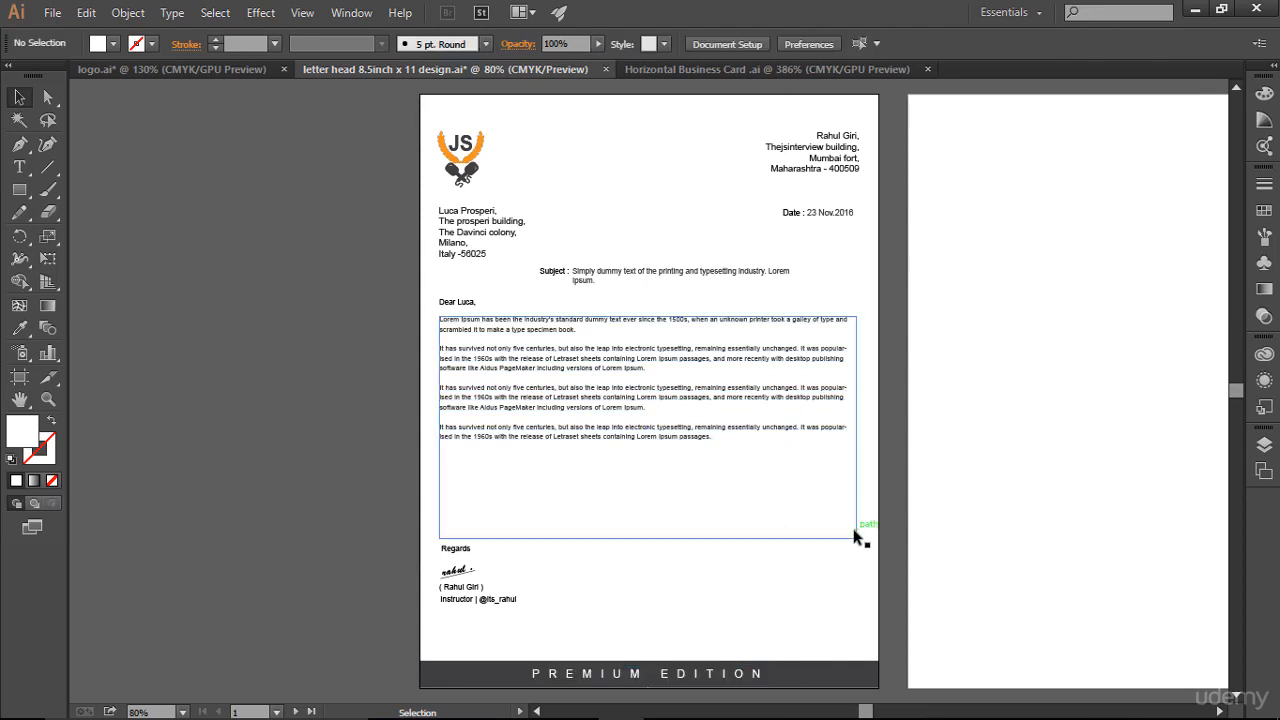
click(808, 556)
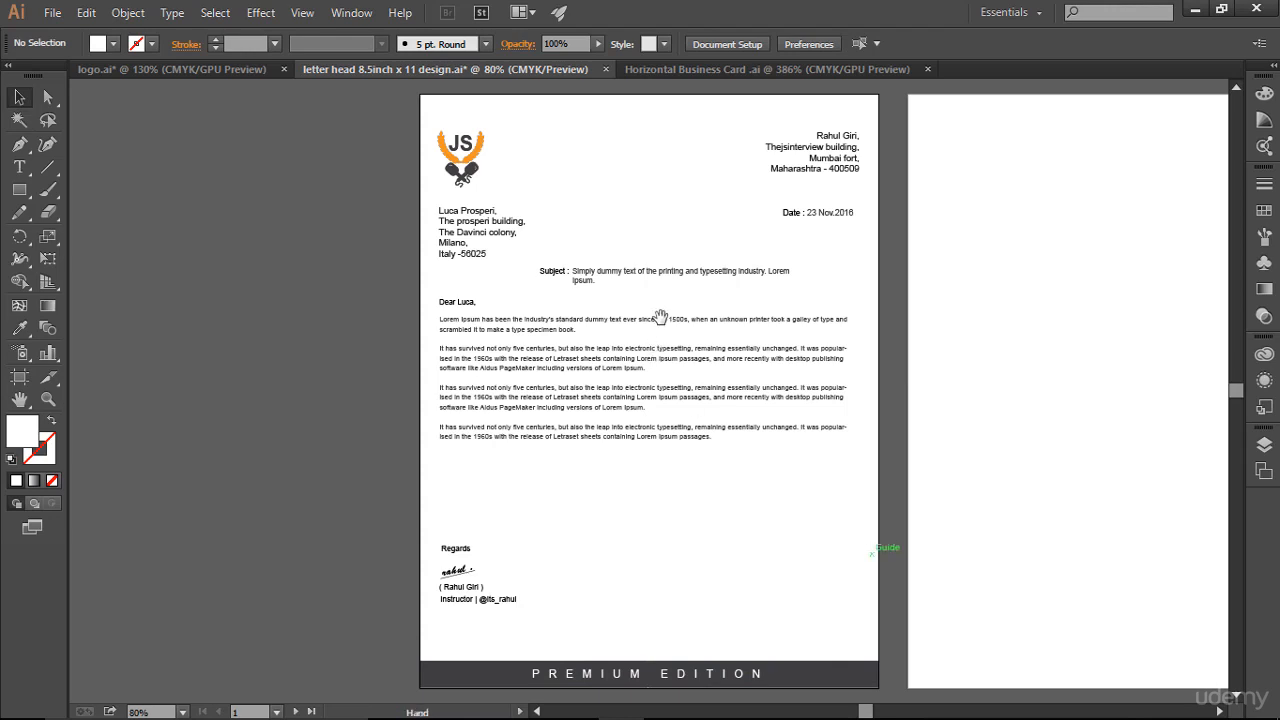
drag(661, 317, 525, 315)
scroll(527, 319, up, 4)
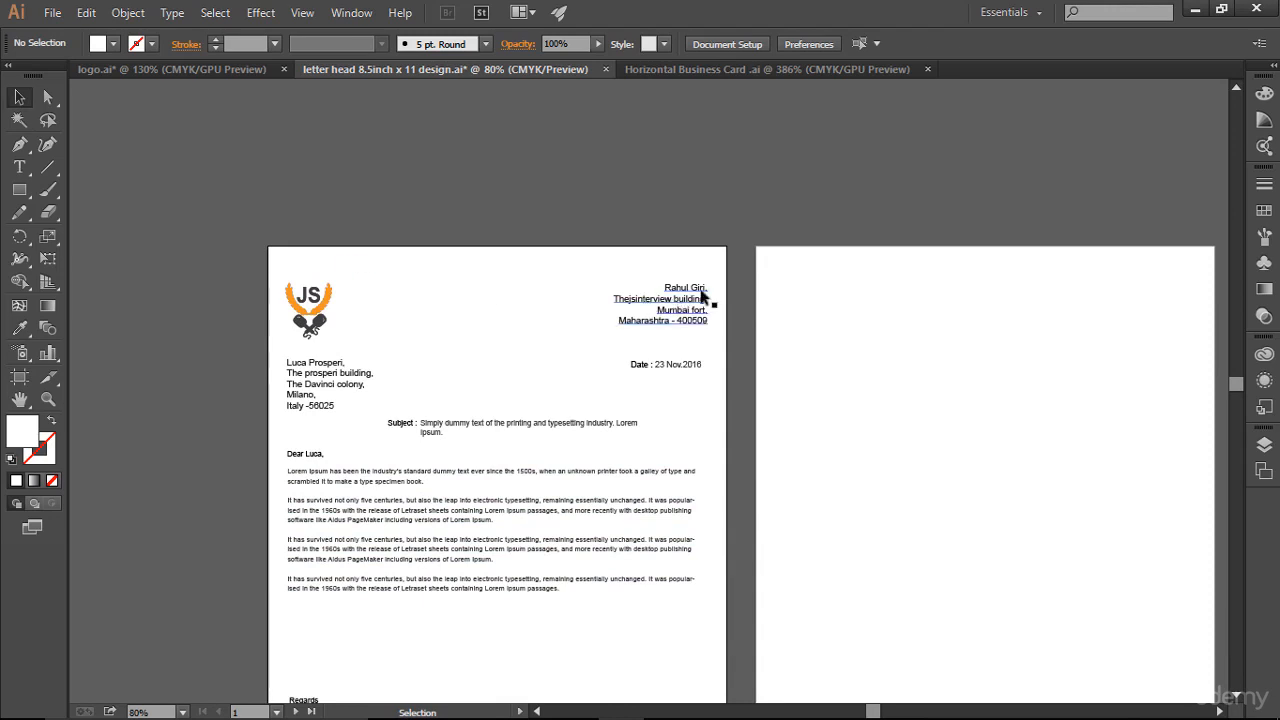
scroll(682, 560, down, 6)
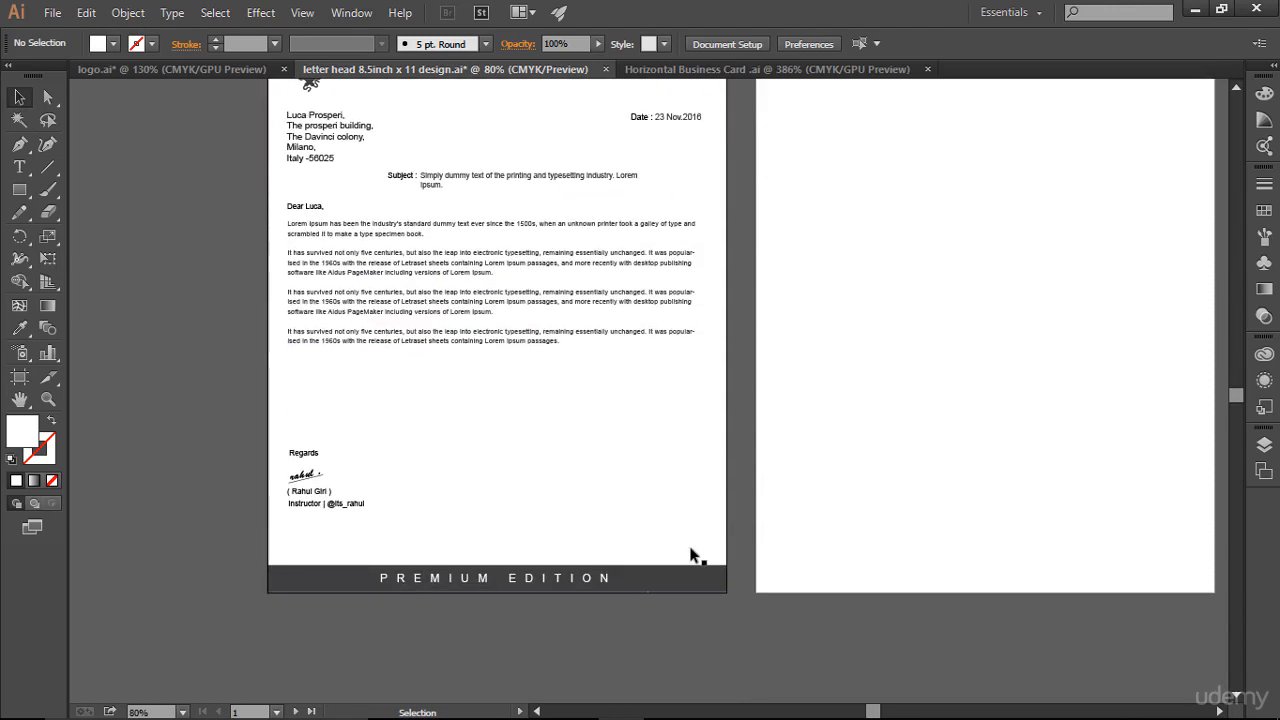
scroll(683, 565, up, 7)
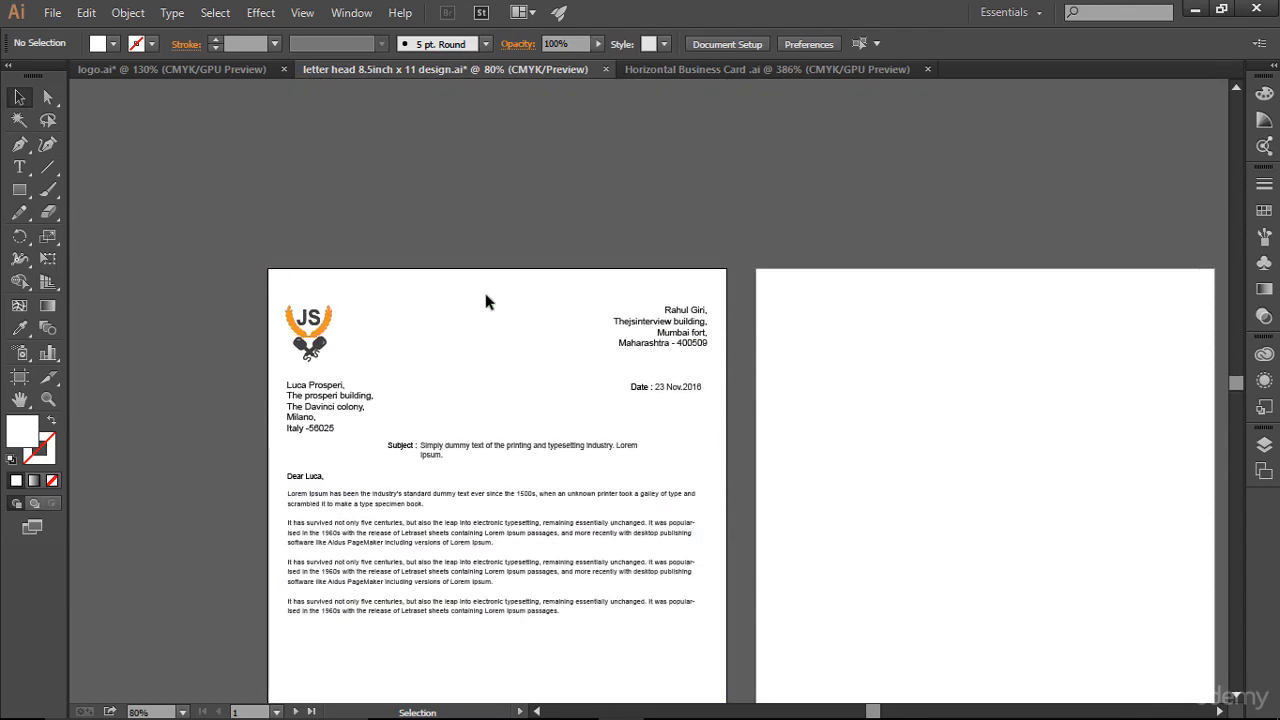
Draw a thin full-width rectangle from the letterhead page's top edge down to the top margin guide.
key(ctrl)
key(ctrl+space)
drag(362, 313, 744, 437)
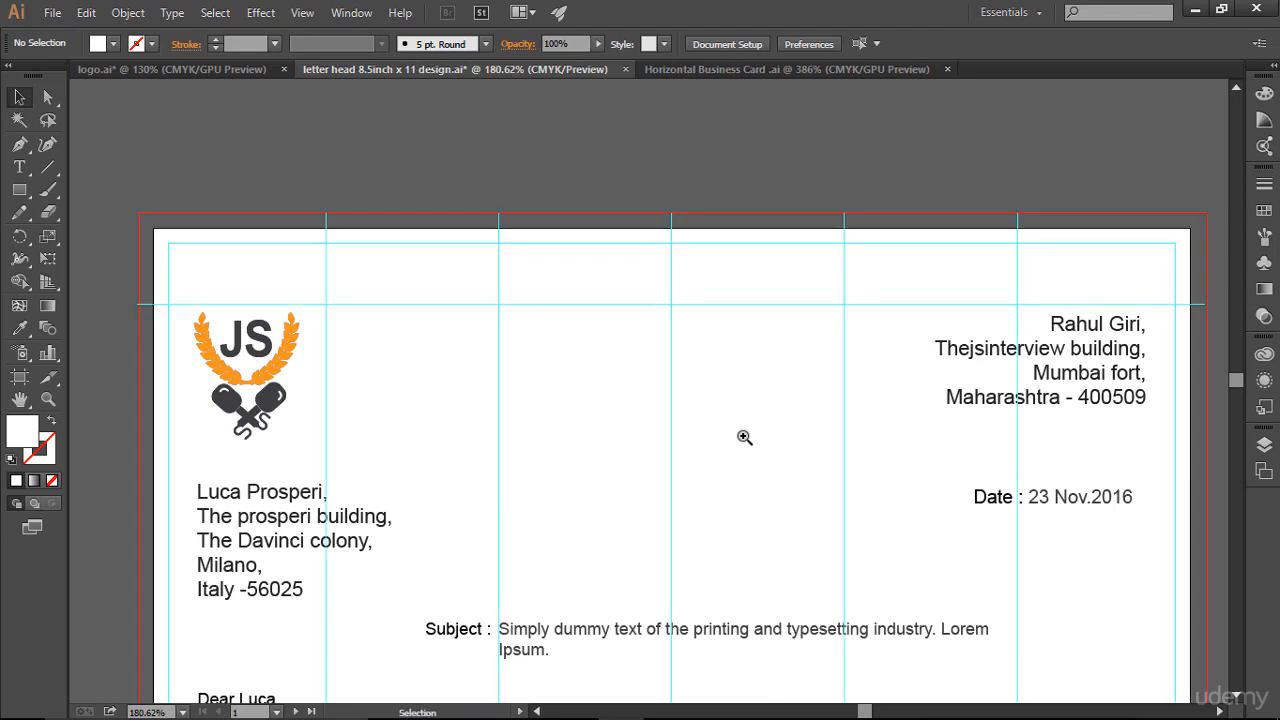
click(19, 190)
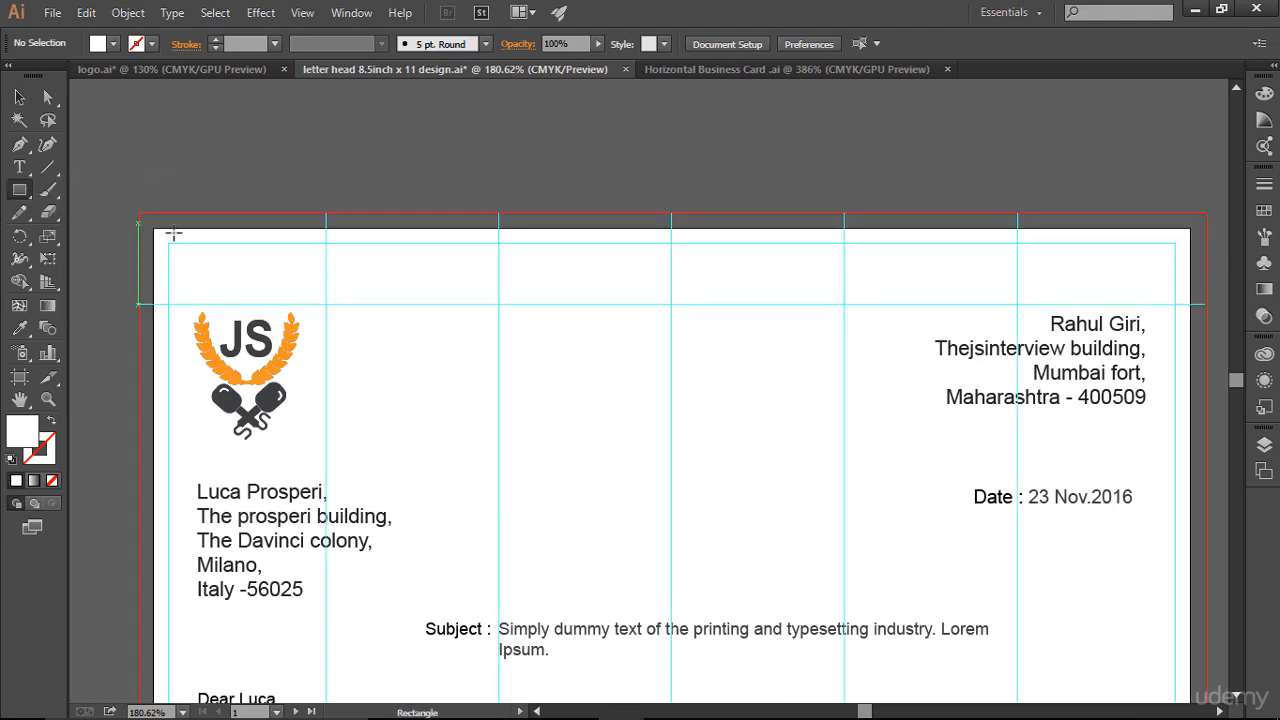
drag(153, 229, 1190, 244)
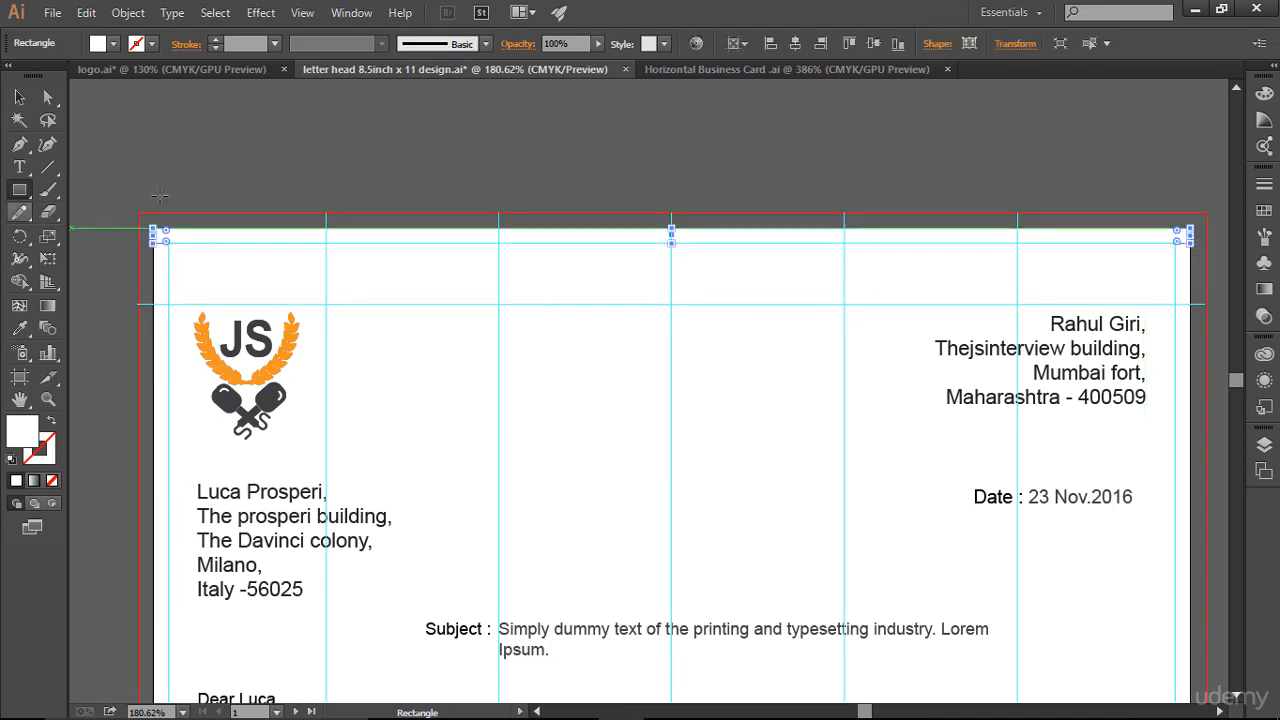
Fill the thin band at the top of the page with the dark grey swatch and deselect it.
click(1265, 211)
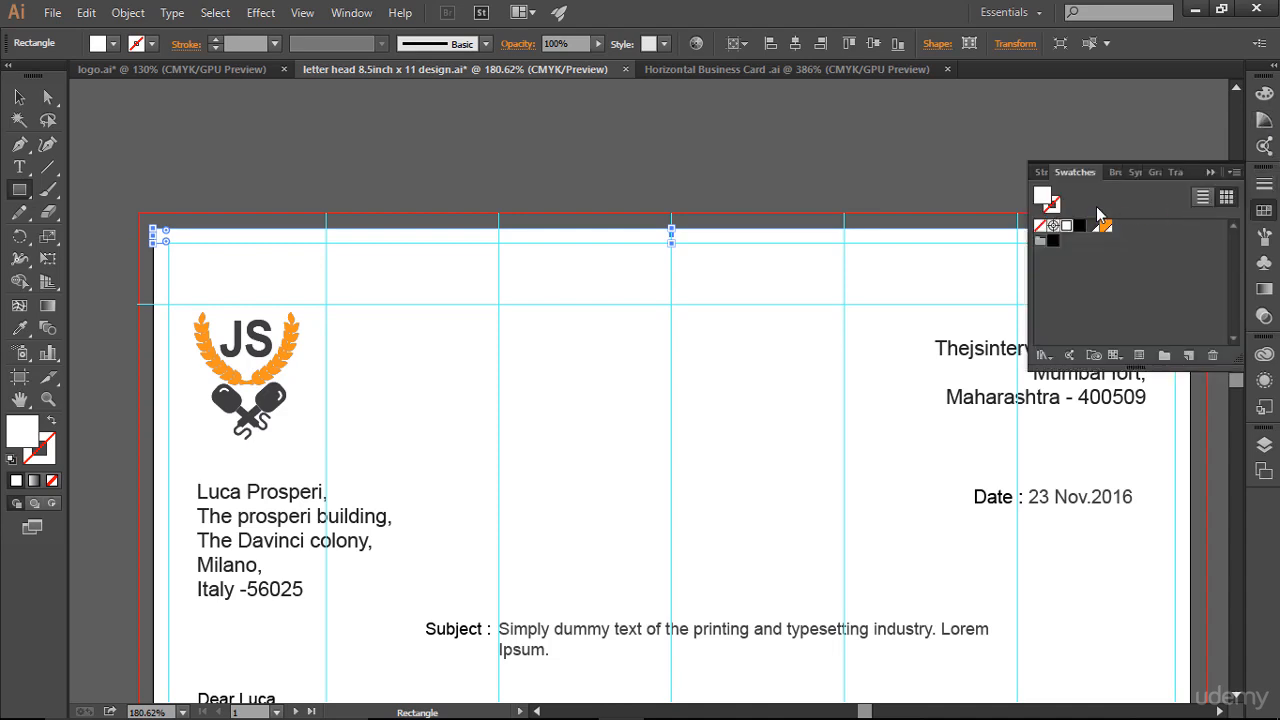
click(1079, 226)
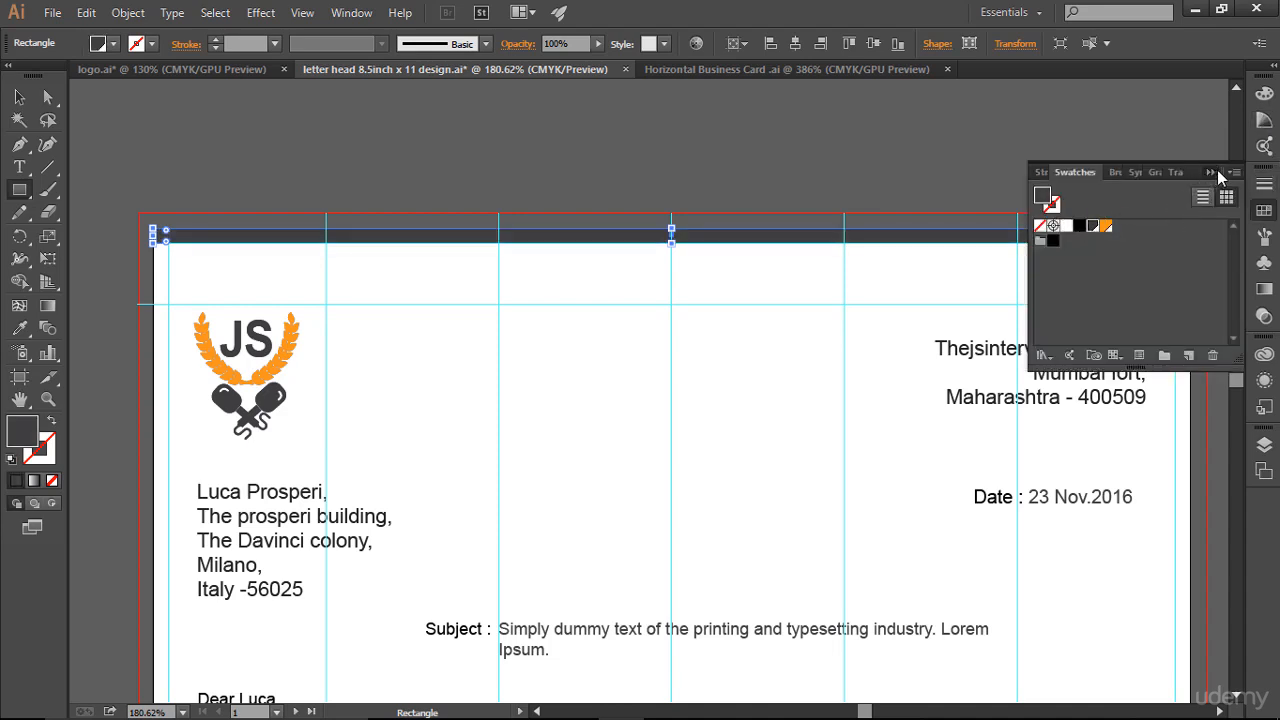
click(1217, 170)
click(19, 97)
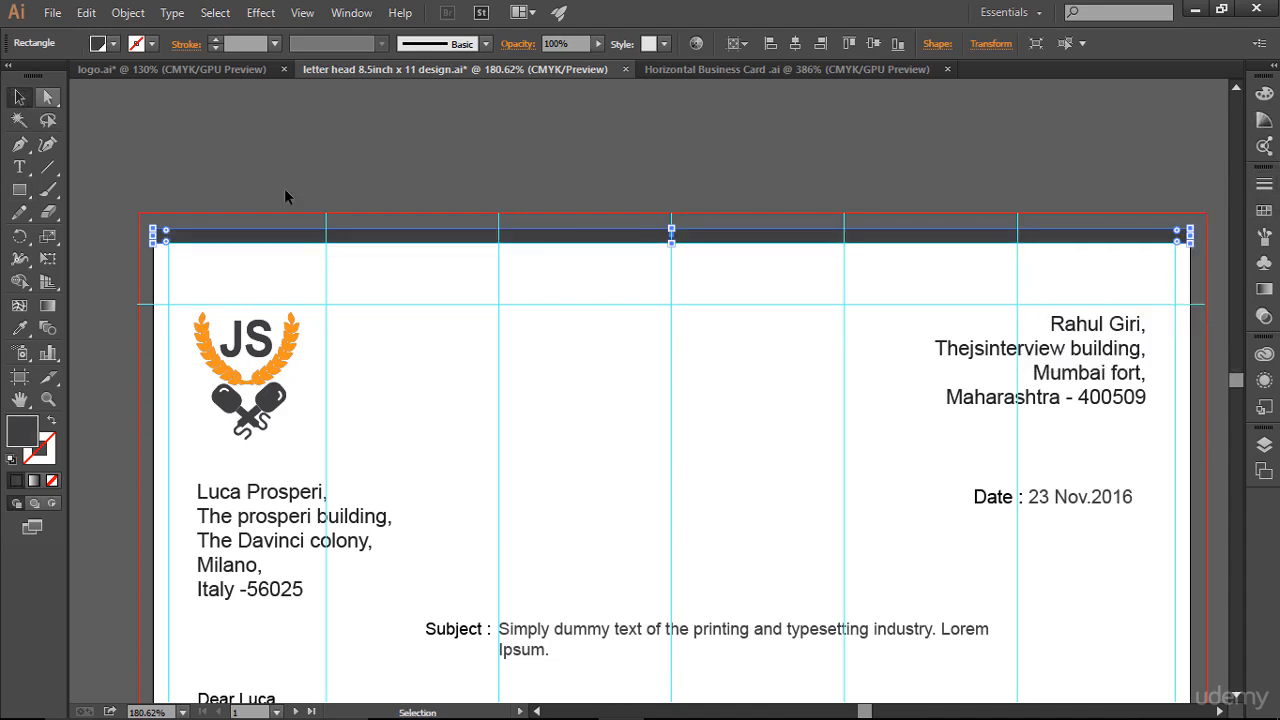
click(467, 162)
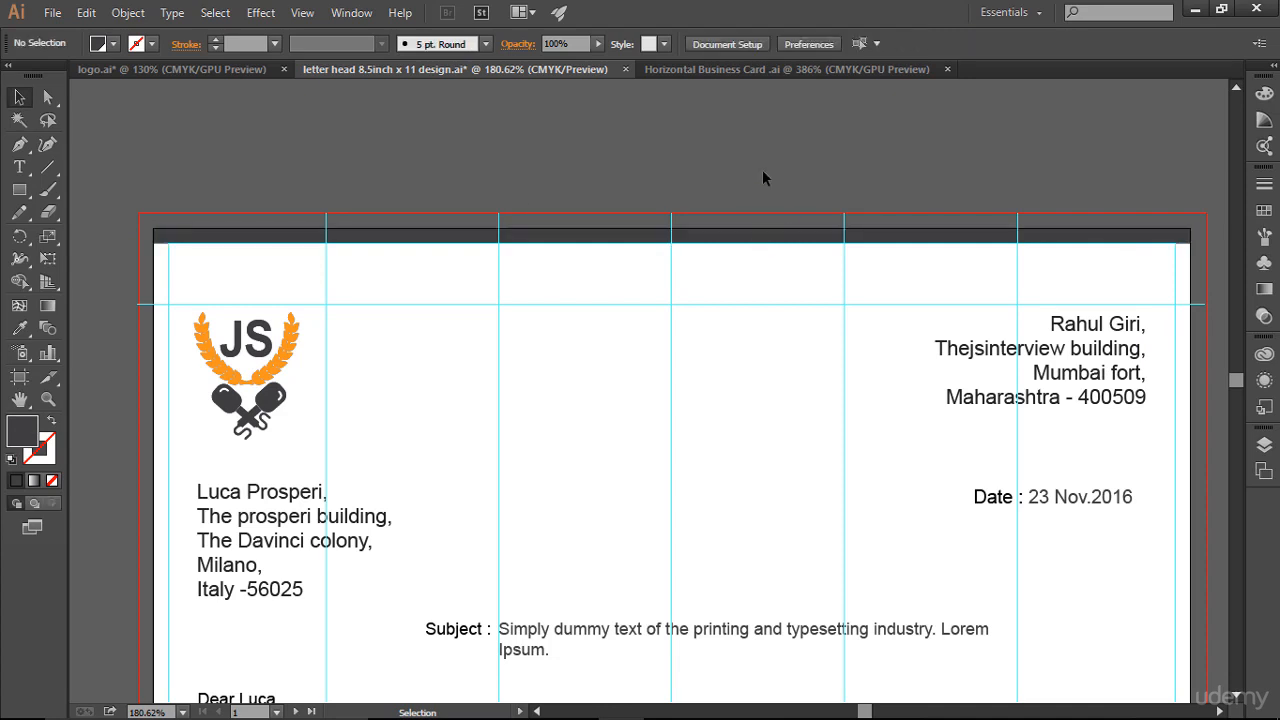
Fit the letterhead page in view and hide the guides to check the design with the new top band.
key(ctrl+0)
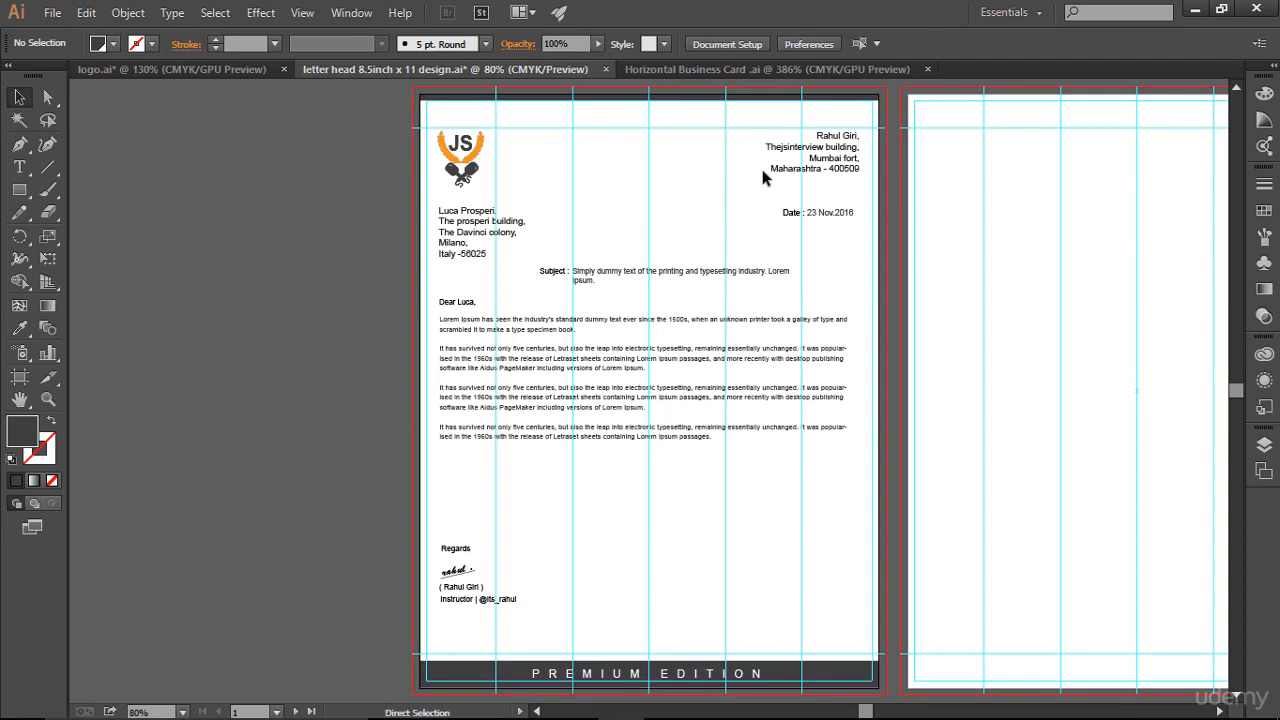
key(ctrl+;)
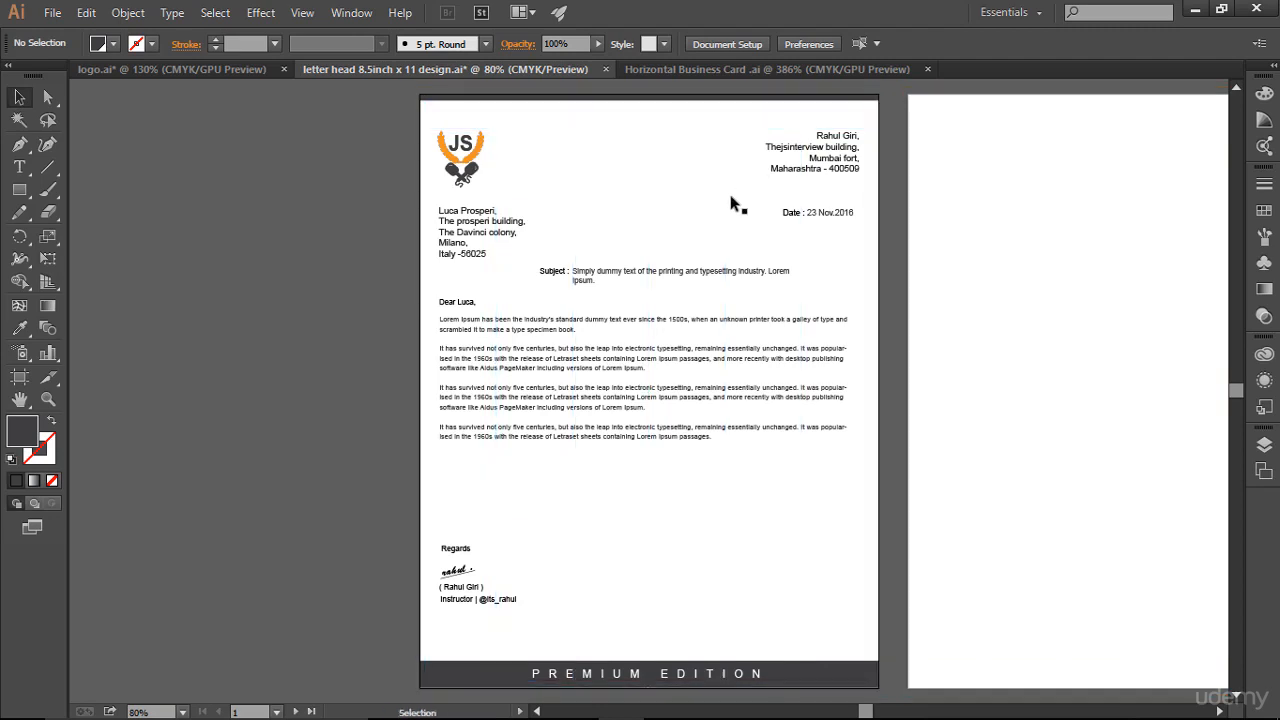
key(space)
drag(705, 211, 520, 214)
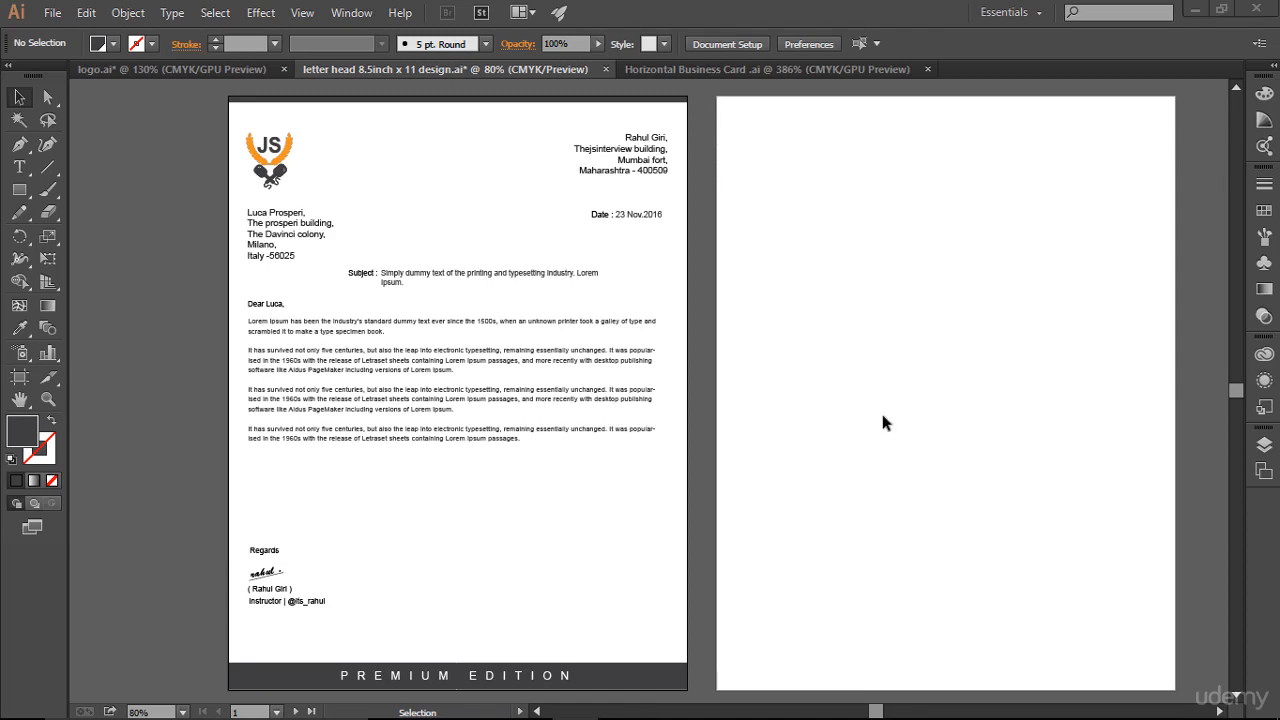
Switch to the Font Awesome cheatsheet in the browser and copy the fa-phone icon glyph.
key(alt+Tab)
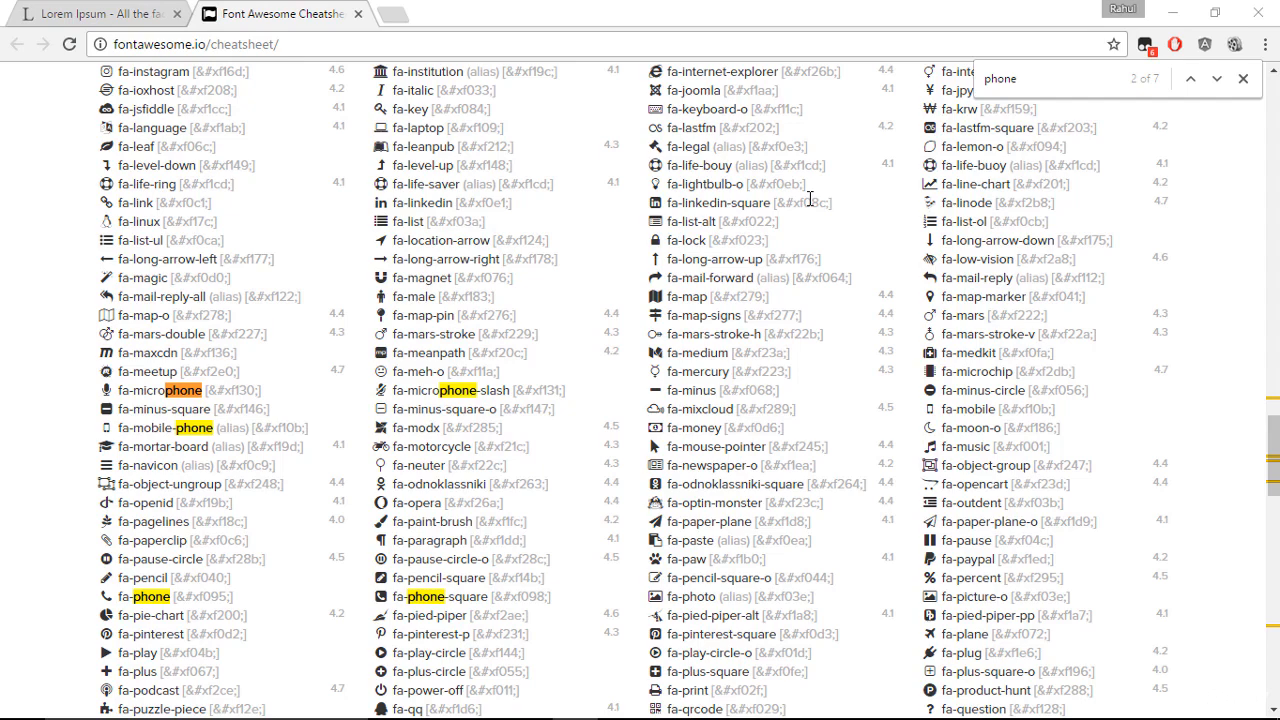
scroll(310, 322, down, 2)
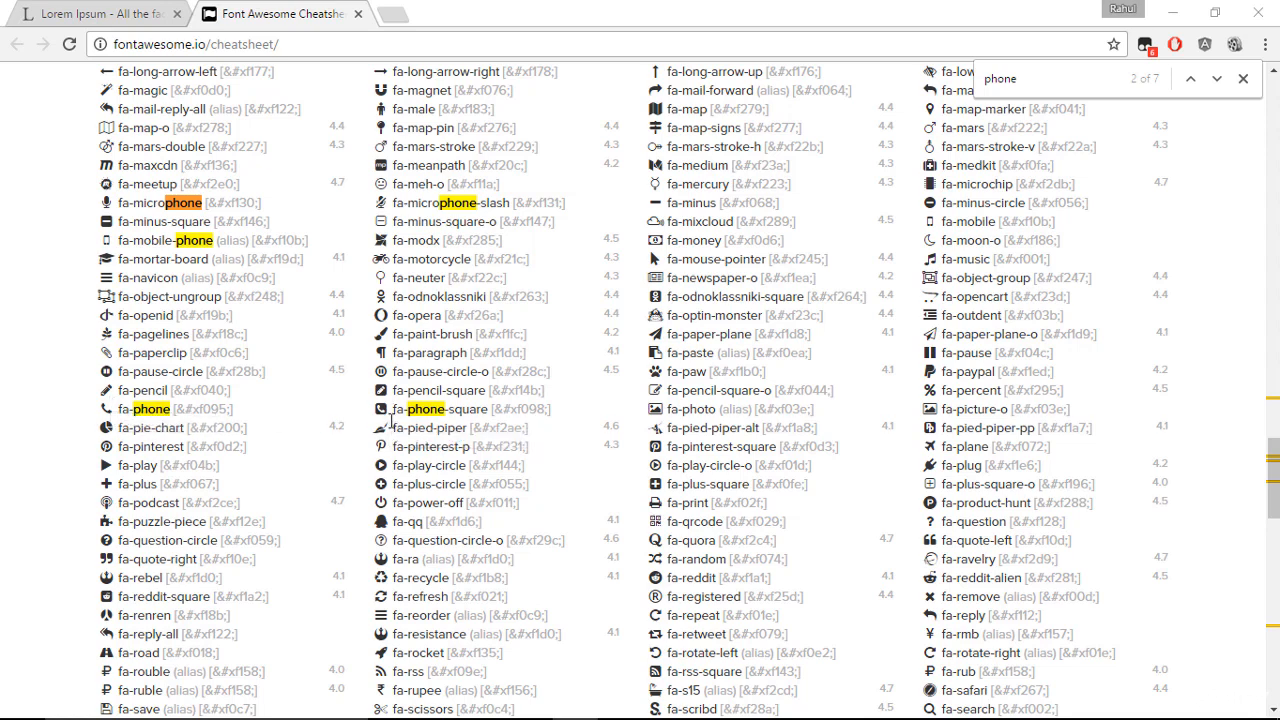
drag(114, 409, 101, 411)
right_click(101, 411)
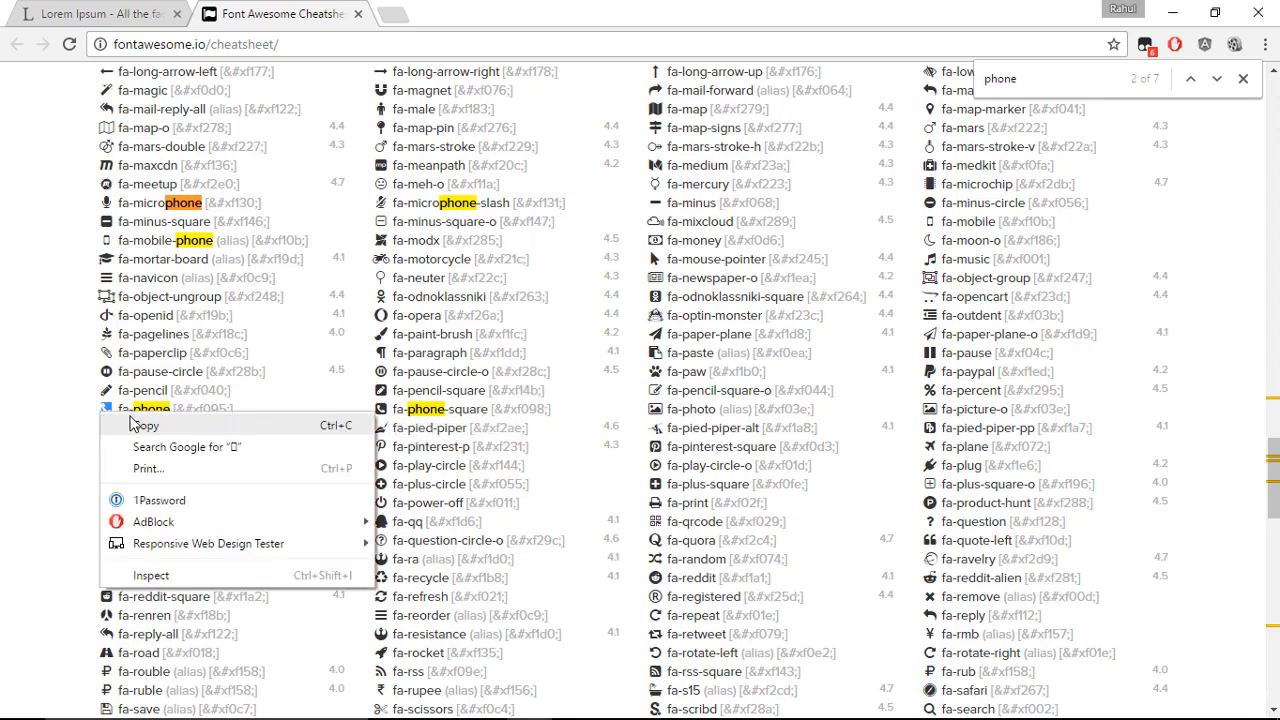
click(130, 420)
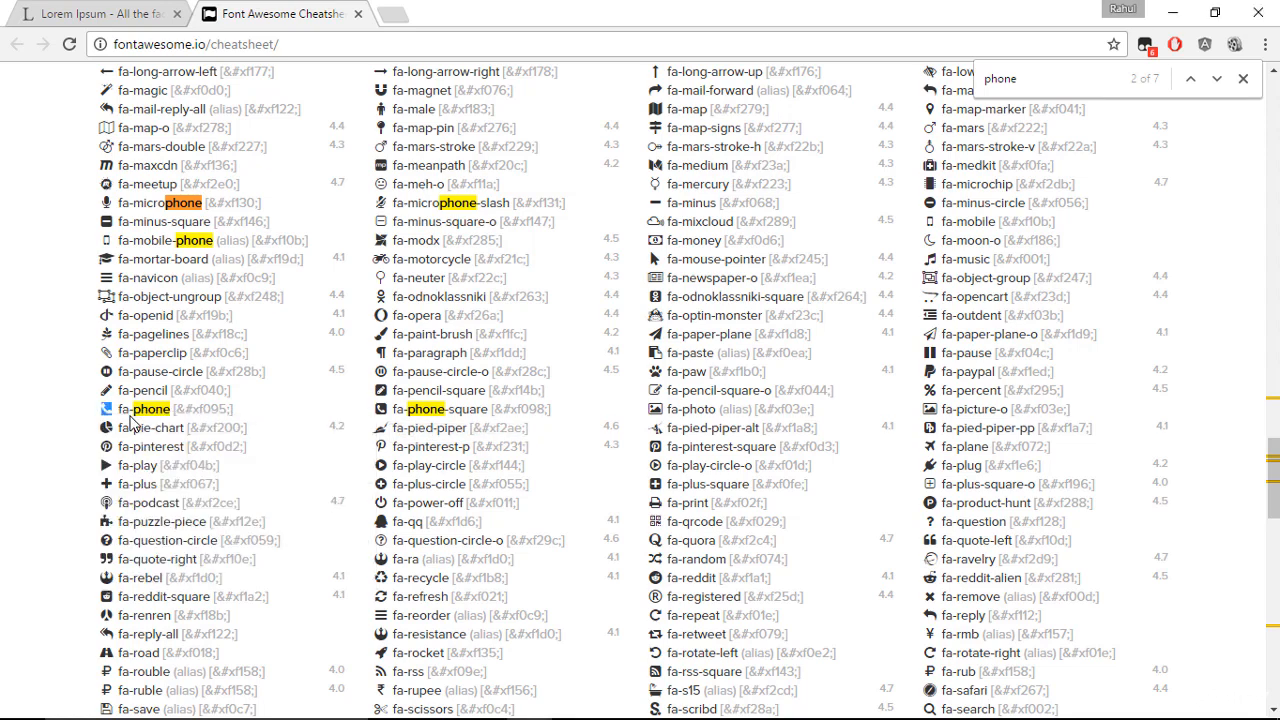
Switch back to Illustrator, show the guides and paste the copied glyph as new text at the middle guide just above the footer band.
key(alt+Tab)
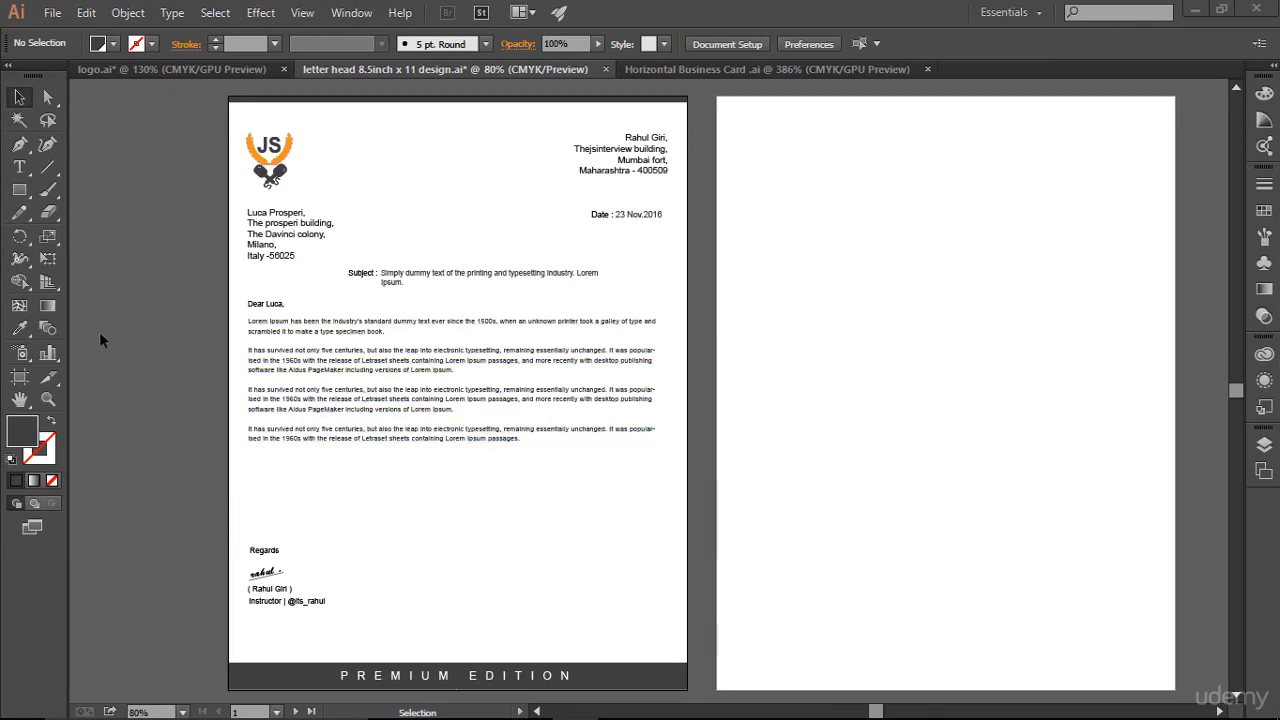
scroll(505, 555, down, 3)
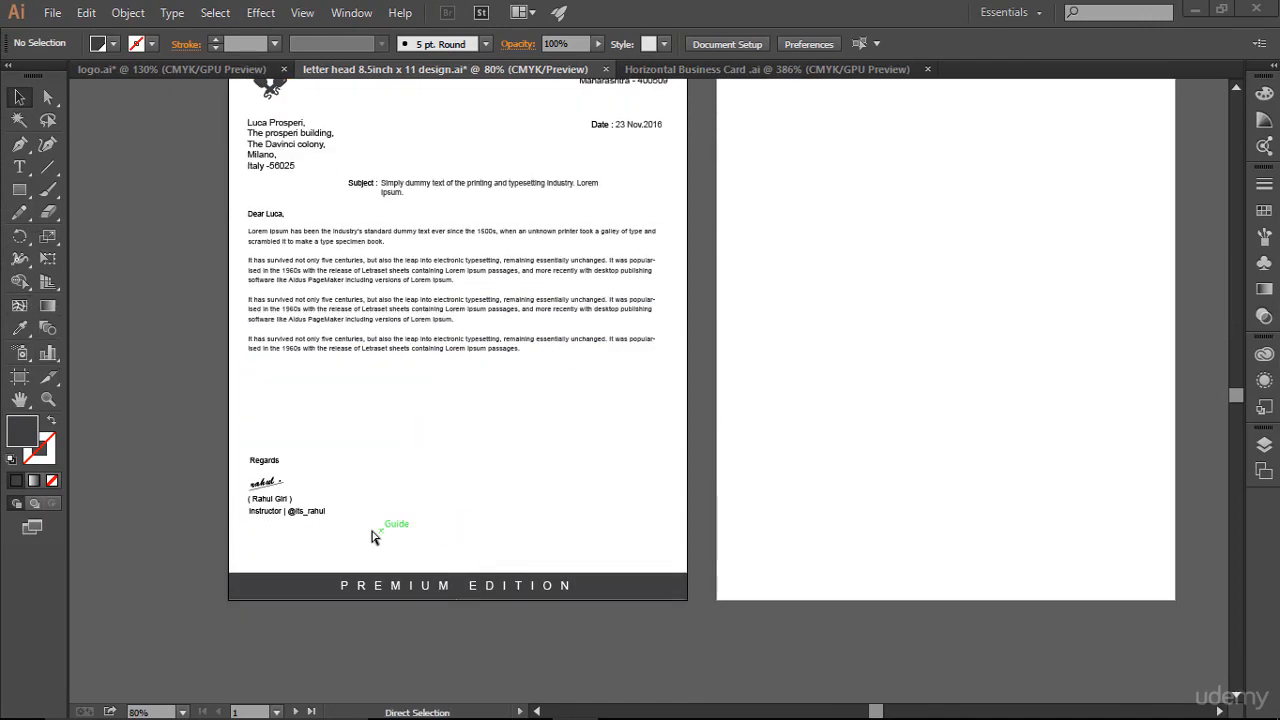
key(ctrl+space)
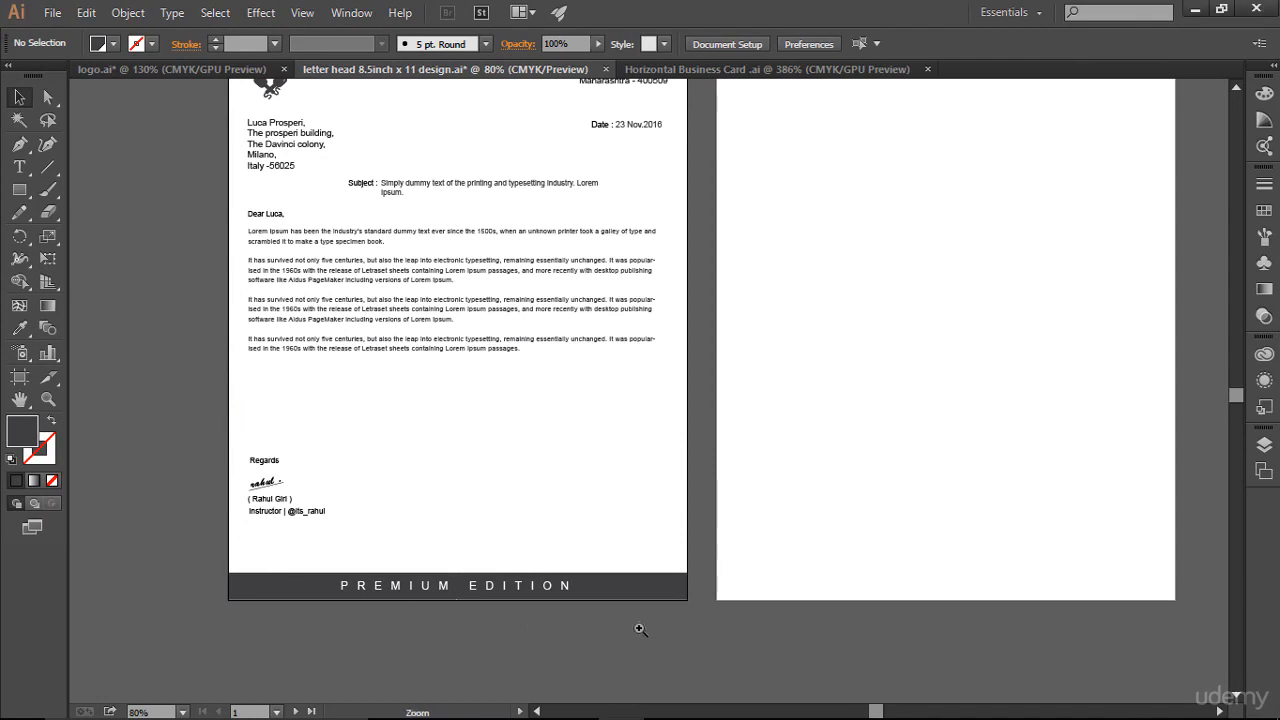
drag(223, 534, 702, 640)
scroll(366, 386, up, 2)
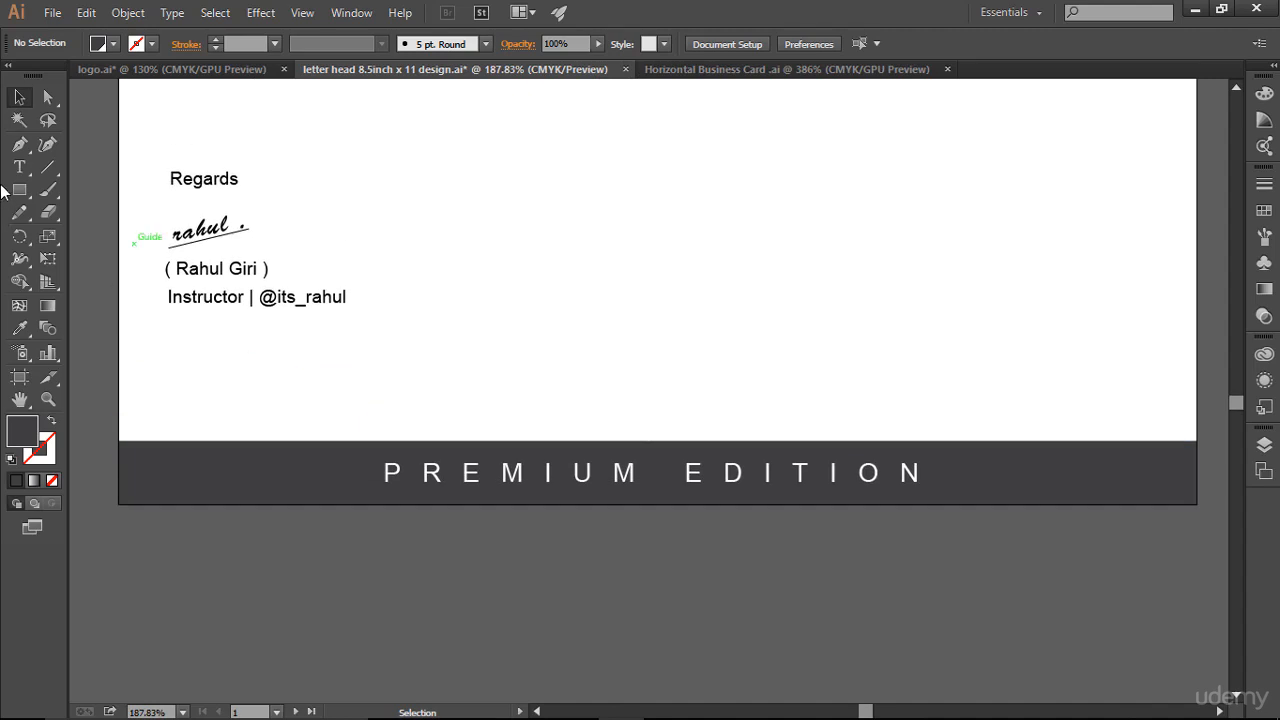
key(t)
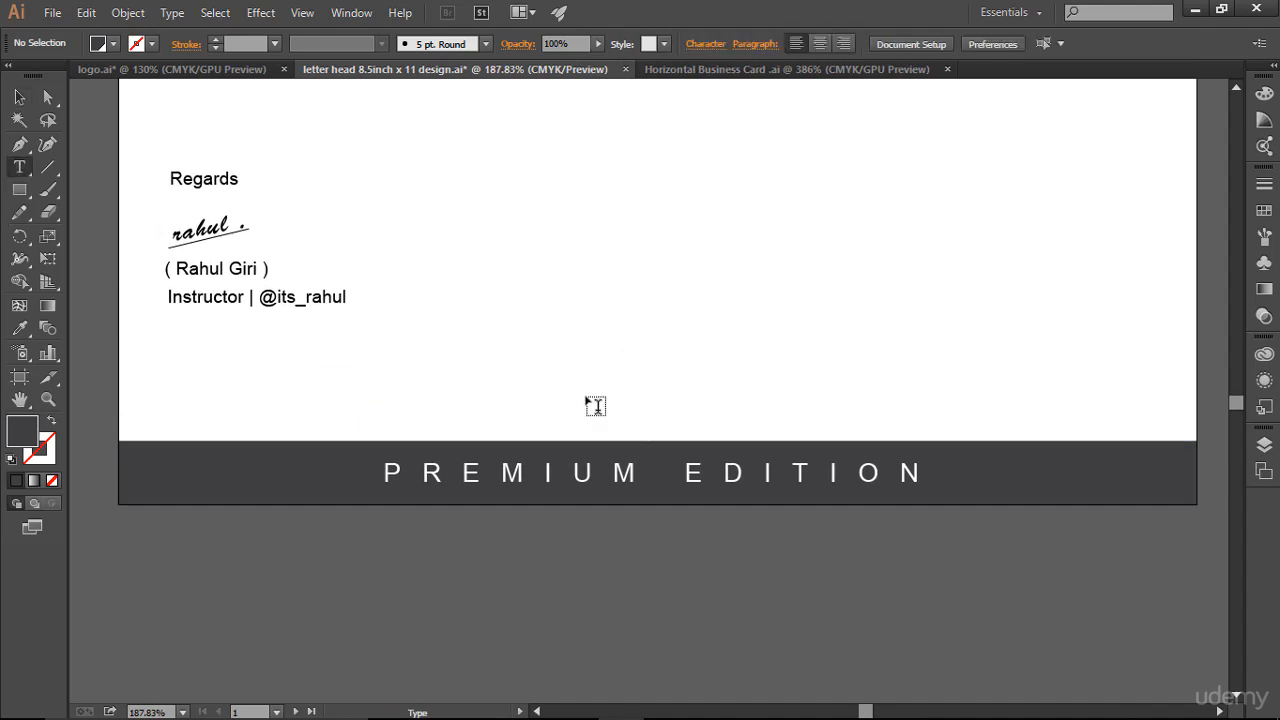
key(ctrl+semicolon)
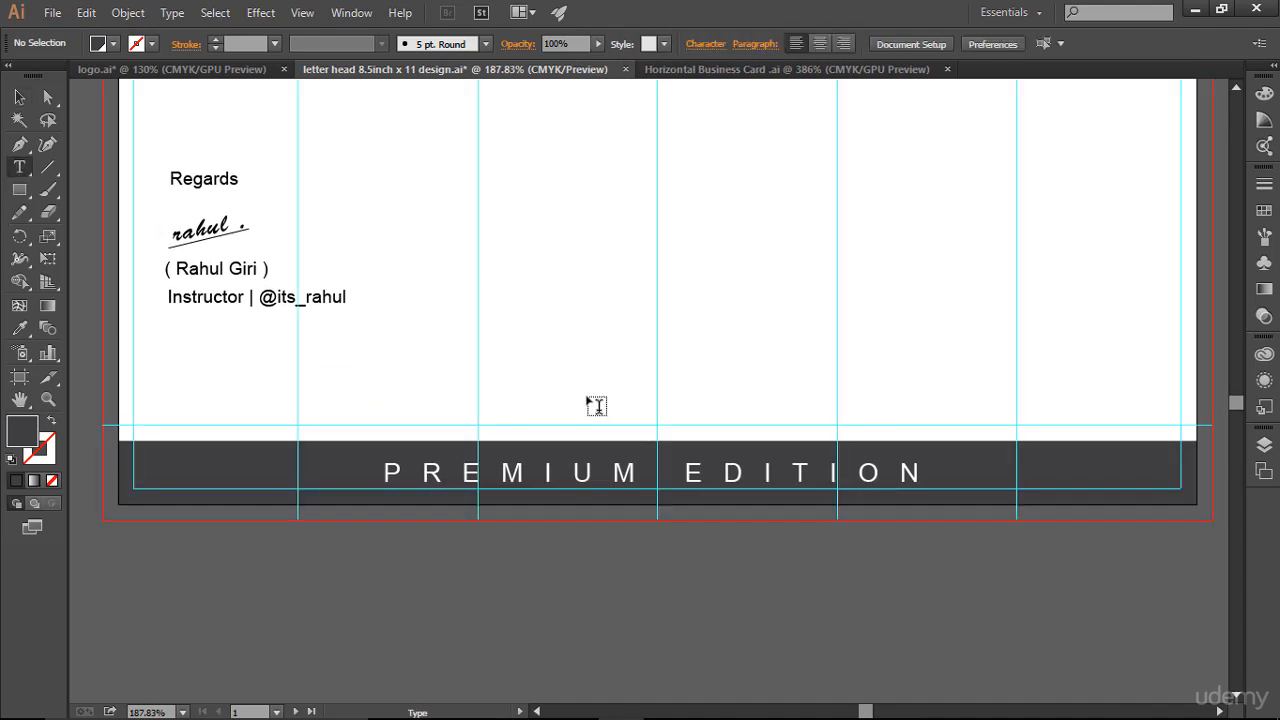
click(660, 408)
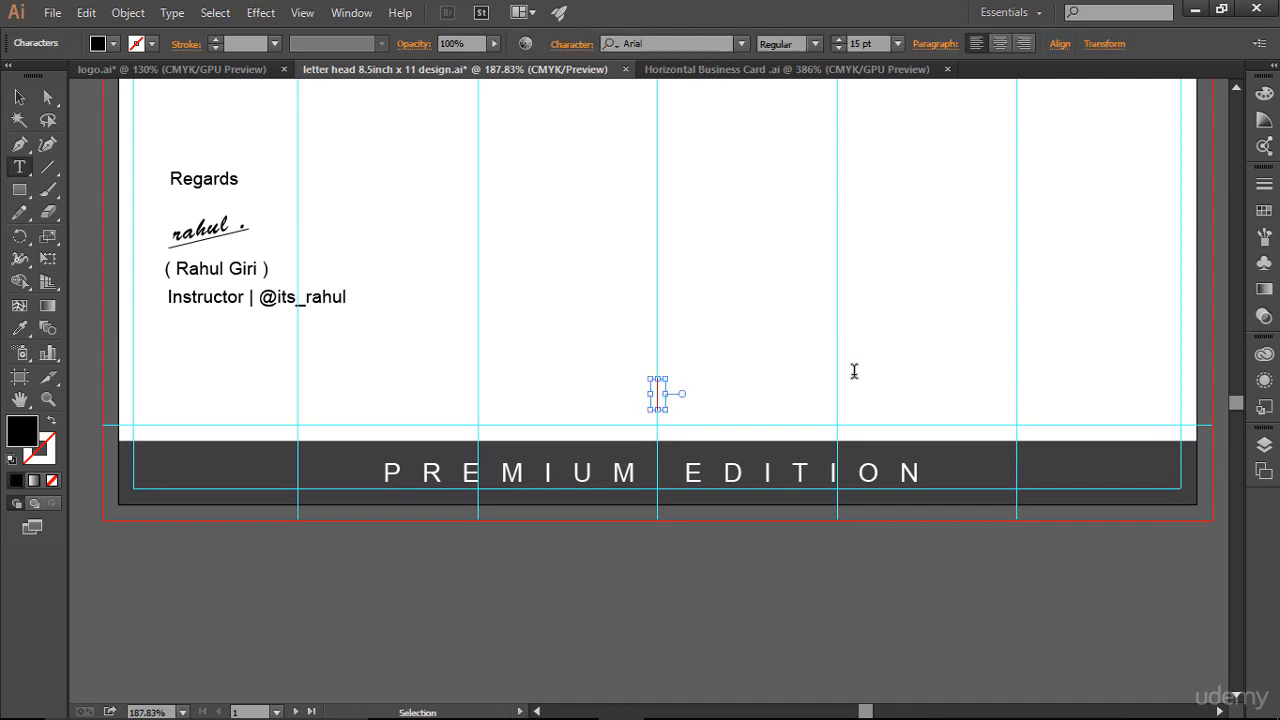
key(ctrl+v)
Set the font of the pasted glyph to FontAwesome.
drag(680, 390, 651, 393)
click(692, 40)
text(font)
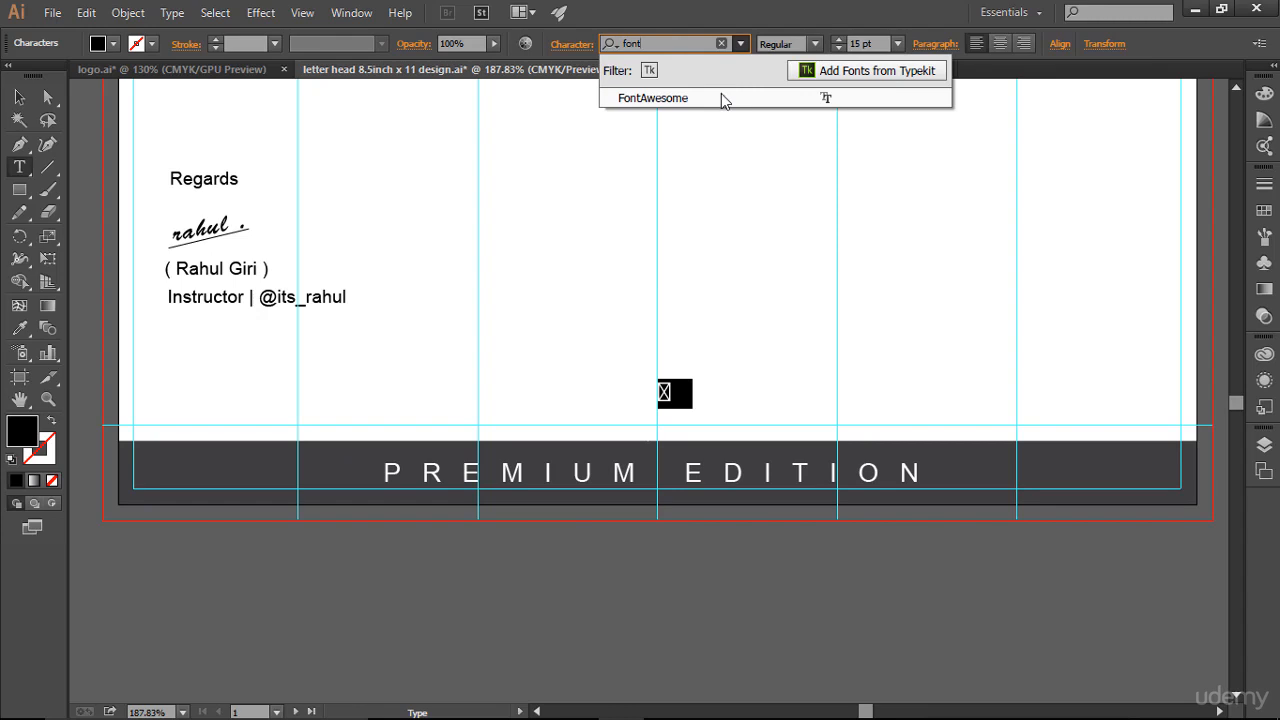
click(660, 98)
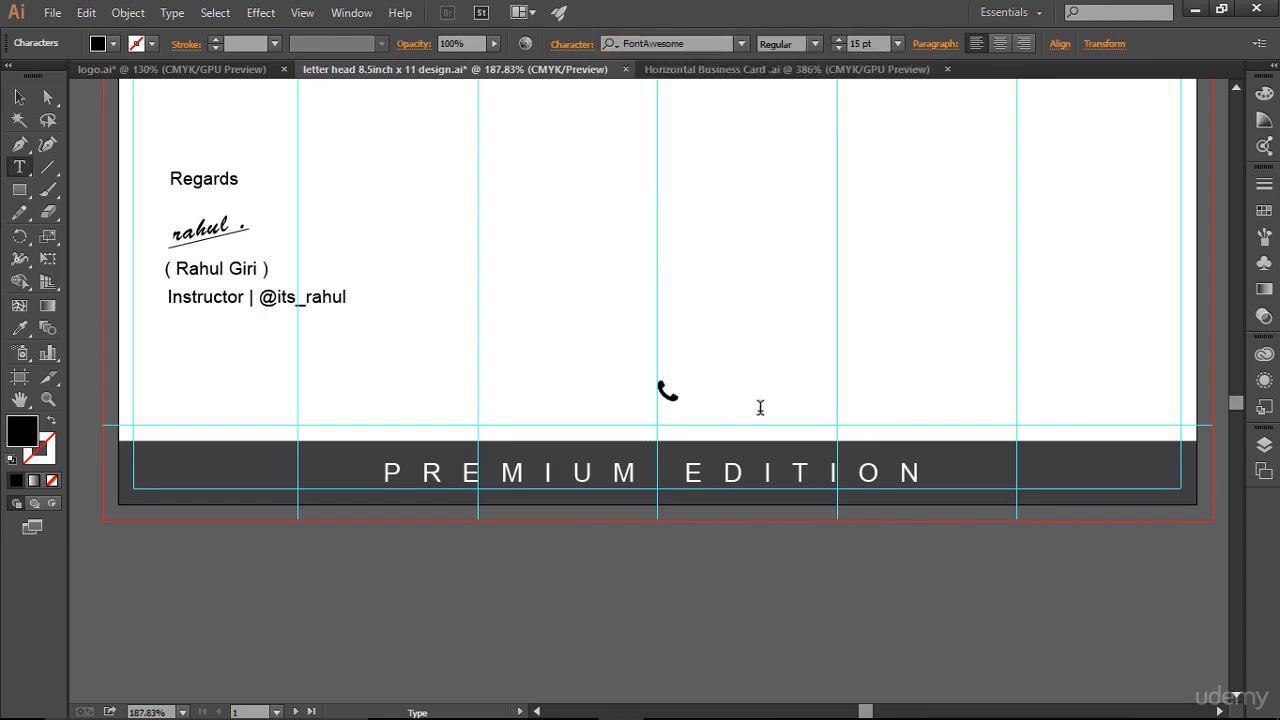
Enter the contact phone number after the phone icon and increase the icon's font size to 16 pt.
key(BackSpace)
key(ctrl+z)
text((   )555)
key(Right)
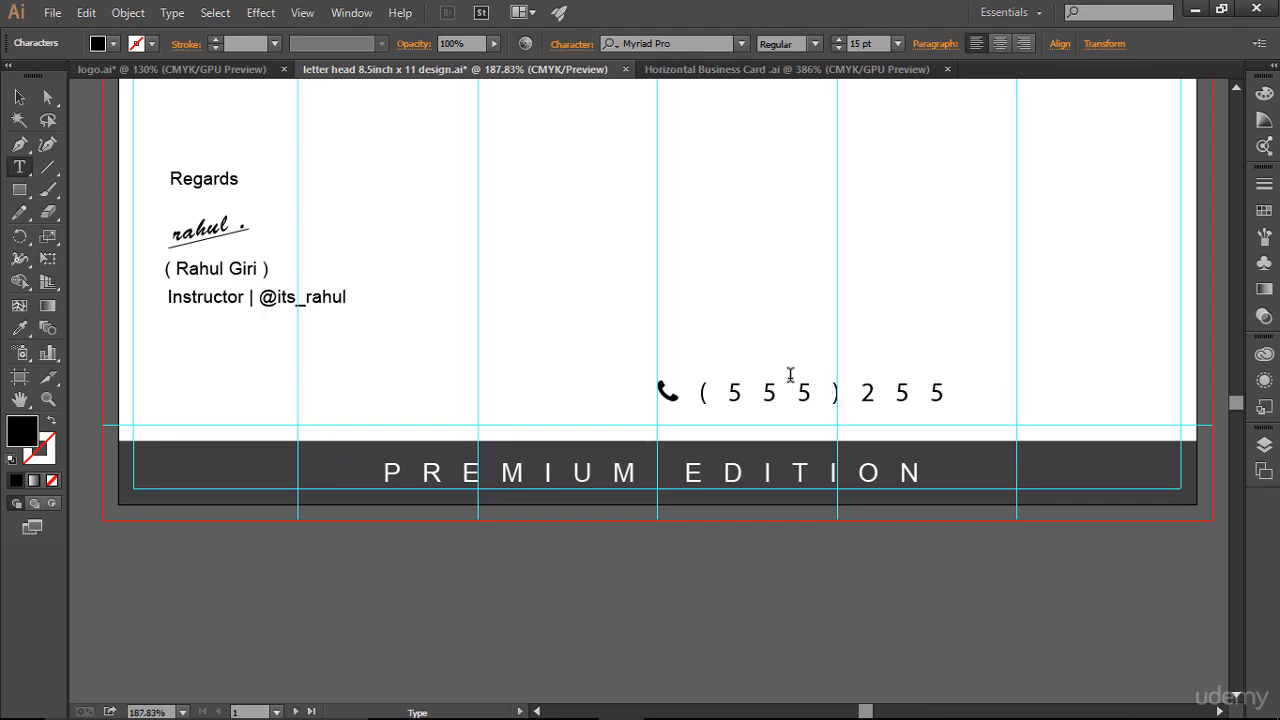
text(255 3562)
drag(690, 398, 656, 396)
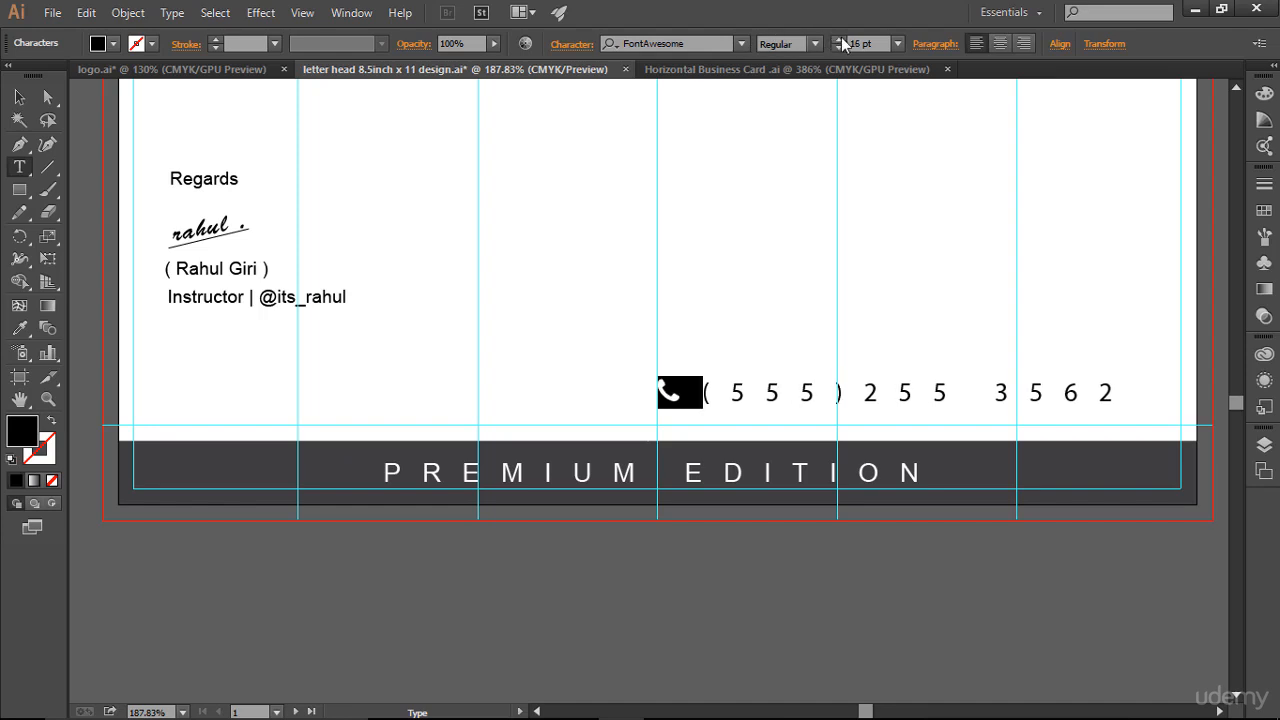
click(721, 394)
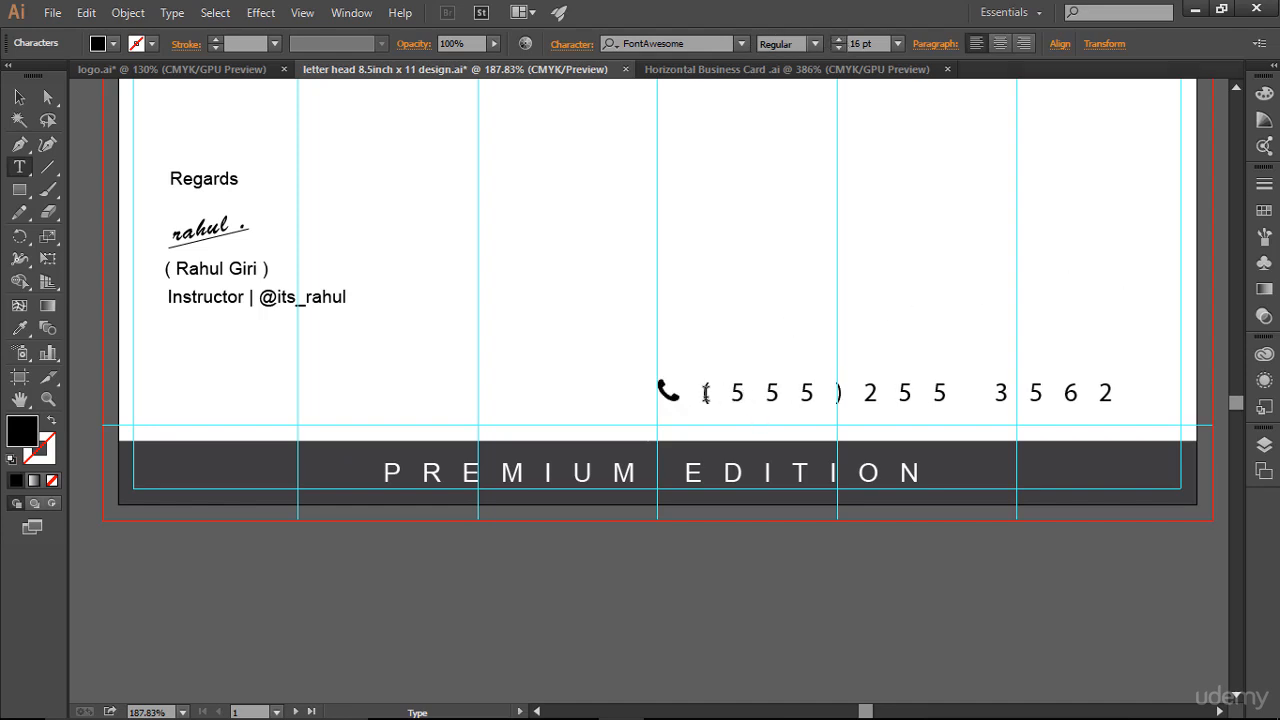
Set the tracking of the whole contact line, icon and phone number, to 0.
drag(701, 392, 1100, 390)
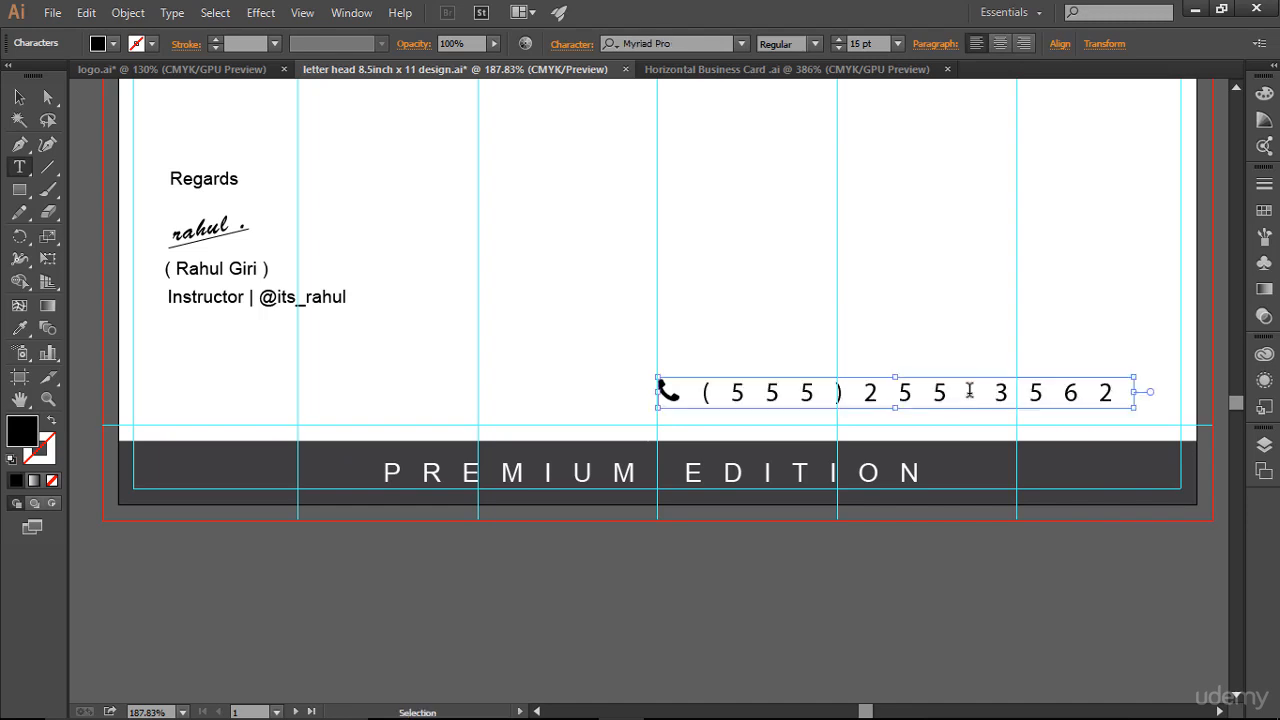
key(ctrl+a)
click(493, 43)
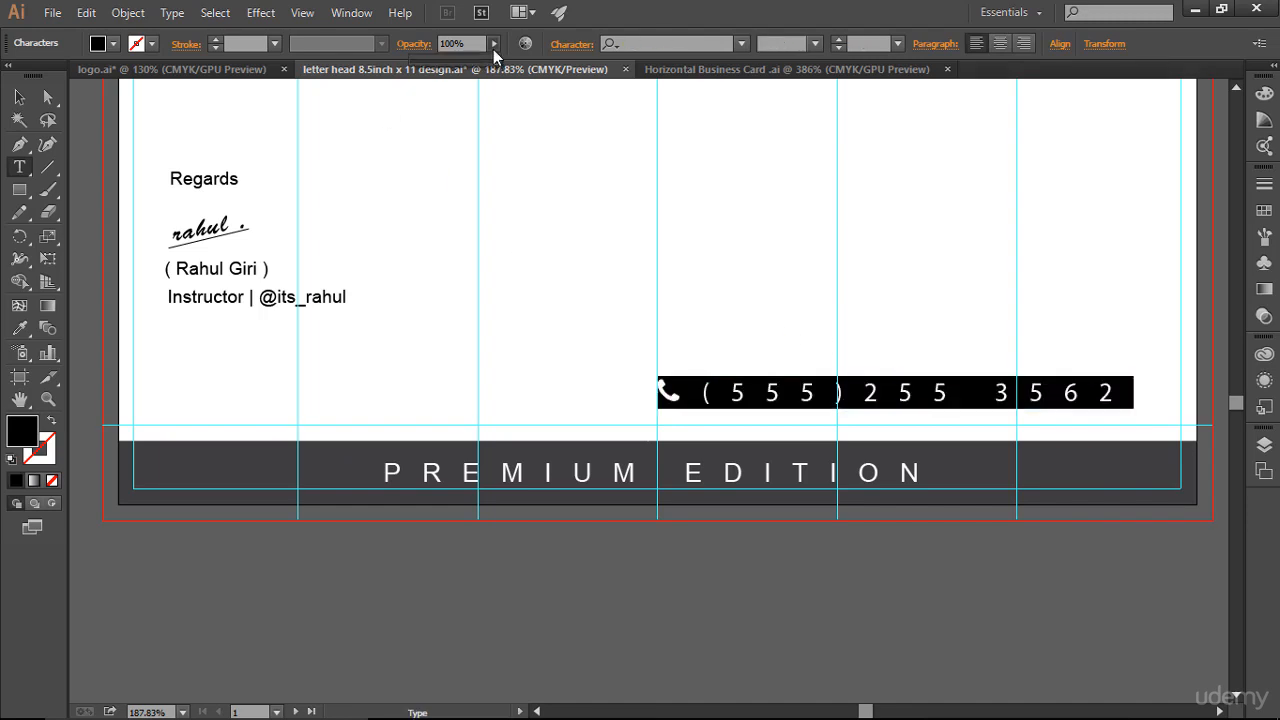
click(572, 44)
click(513, 185)
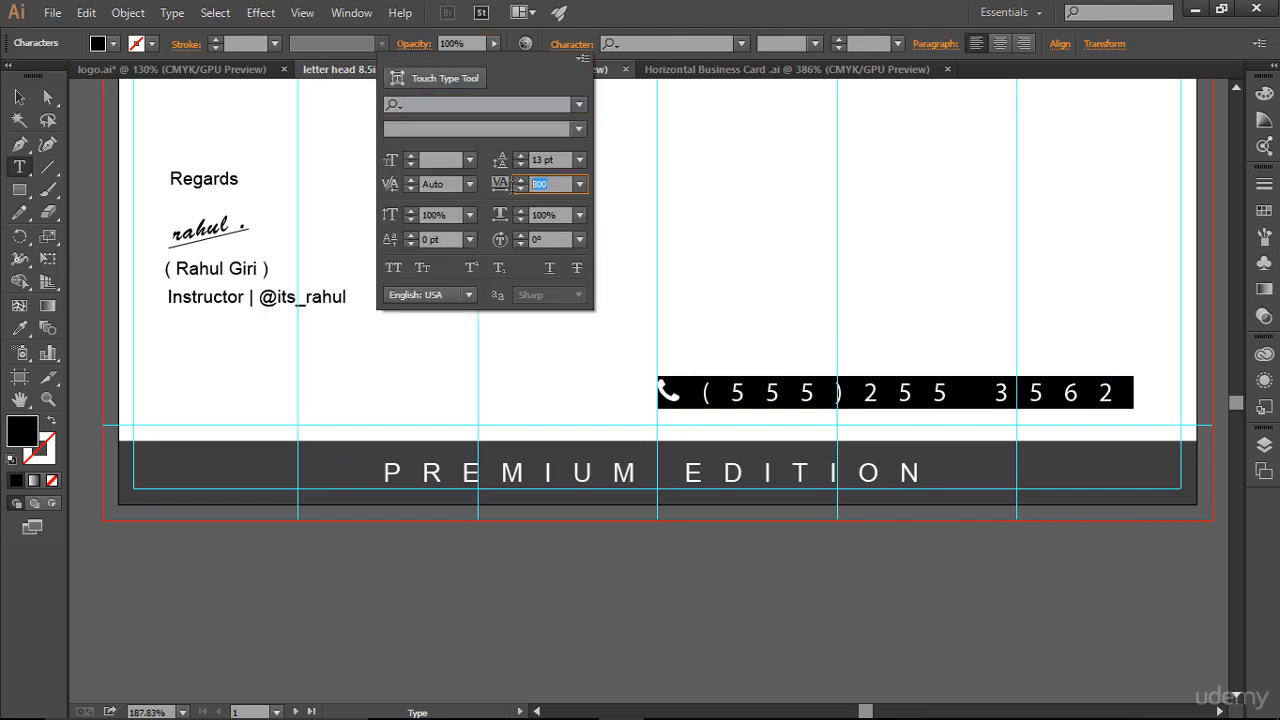
text(0)
key(Return)
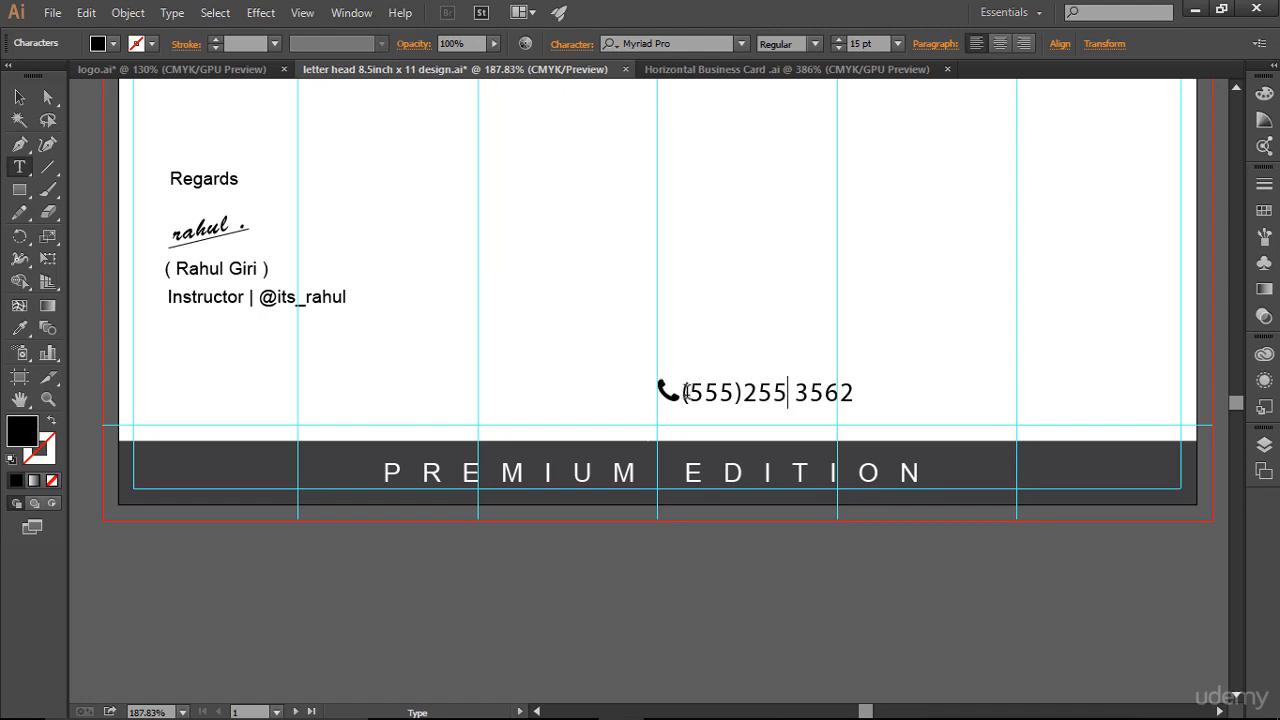
Reduce the phone number's font size to 14 pt and fill it with the dark gray swatch.
drag(686, 392, 856, 393)
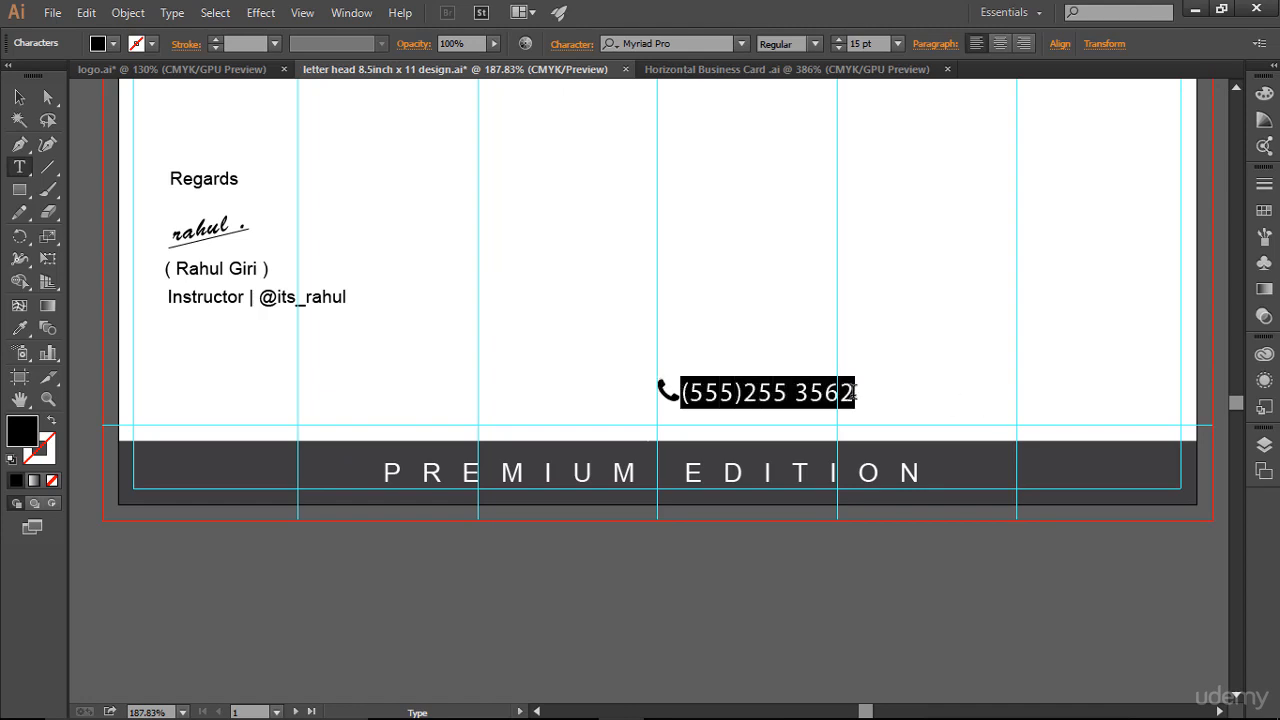
click(839, 50)
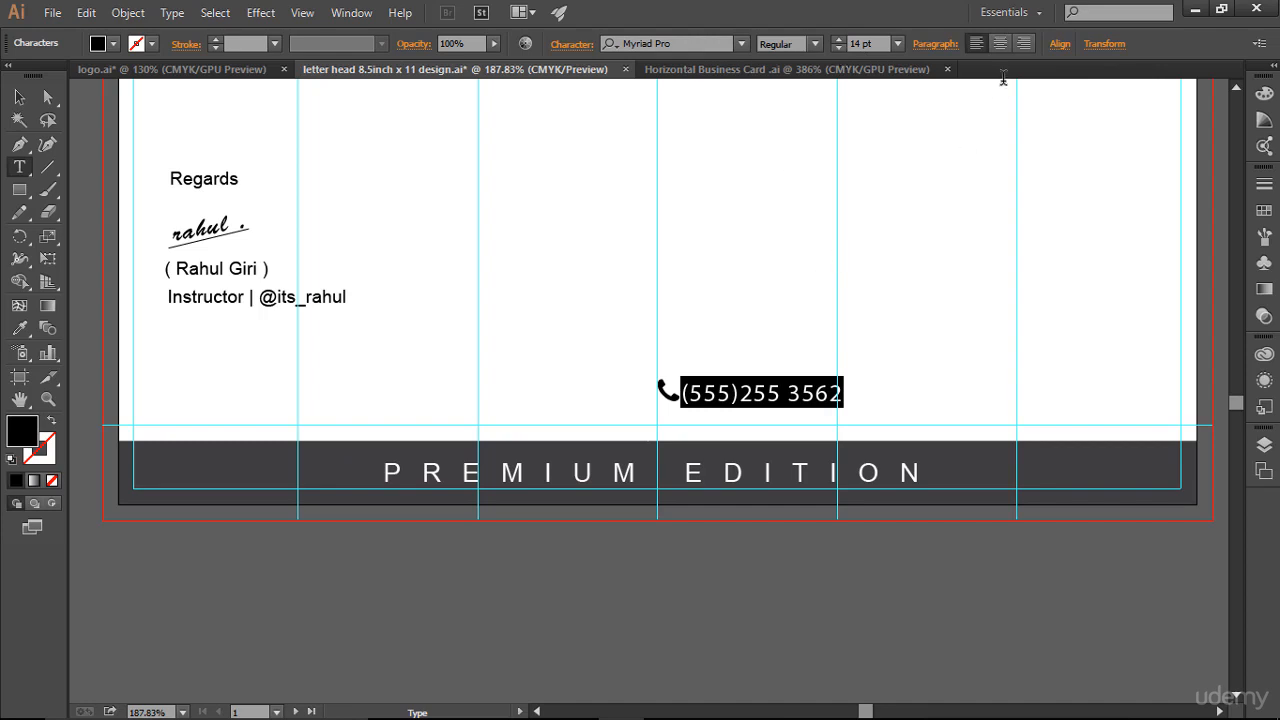
click(1264, 210)
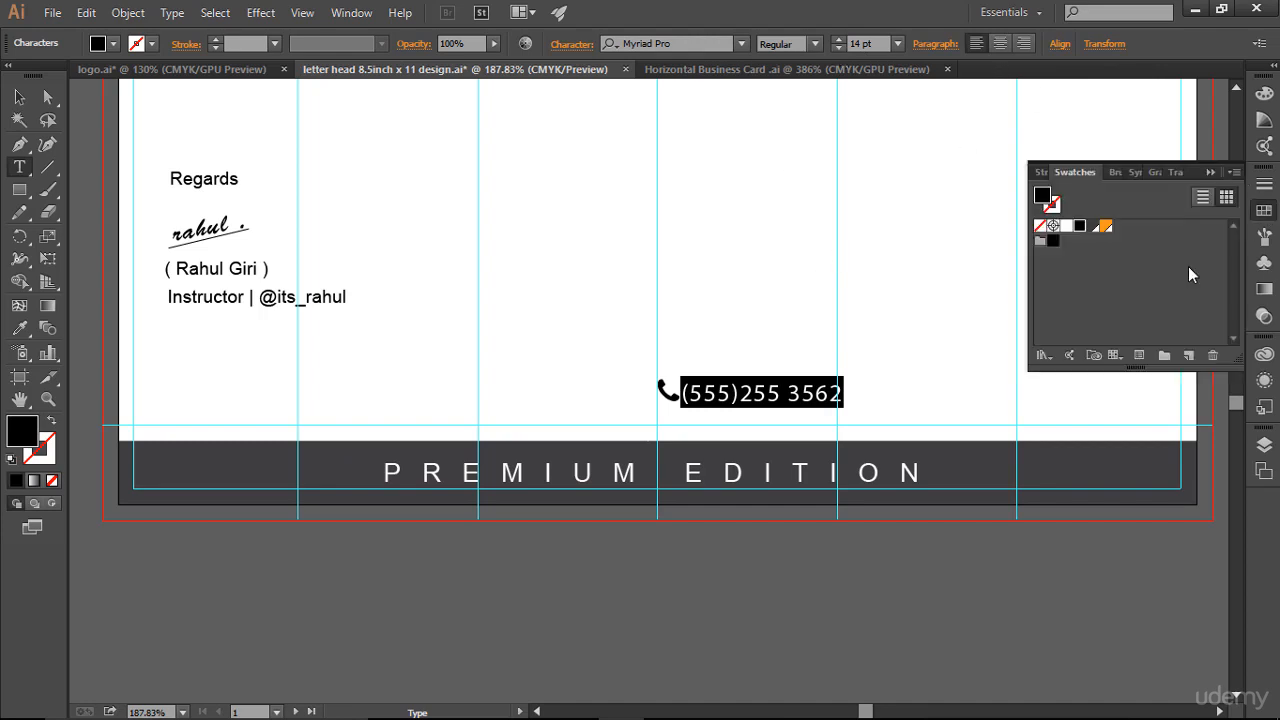
click(1066, 226)
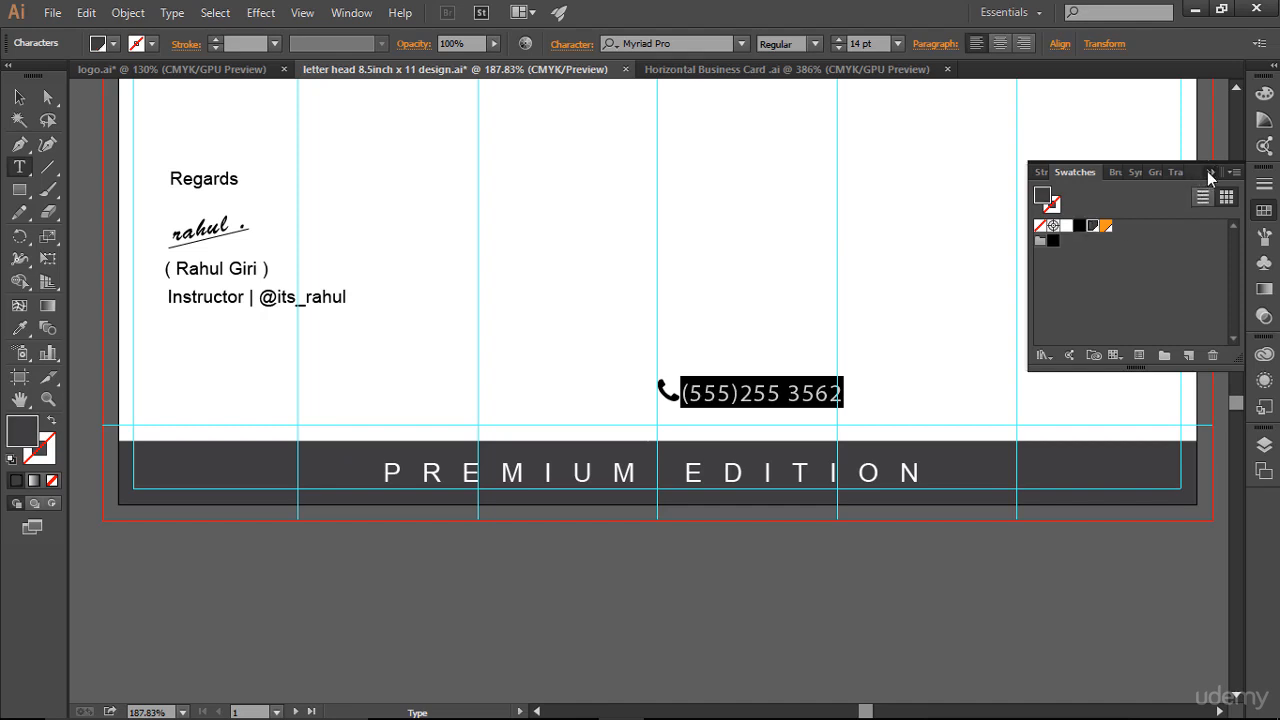
click(1207, 171)
click(767, 383)
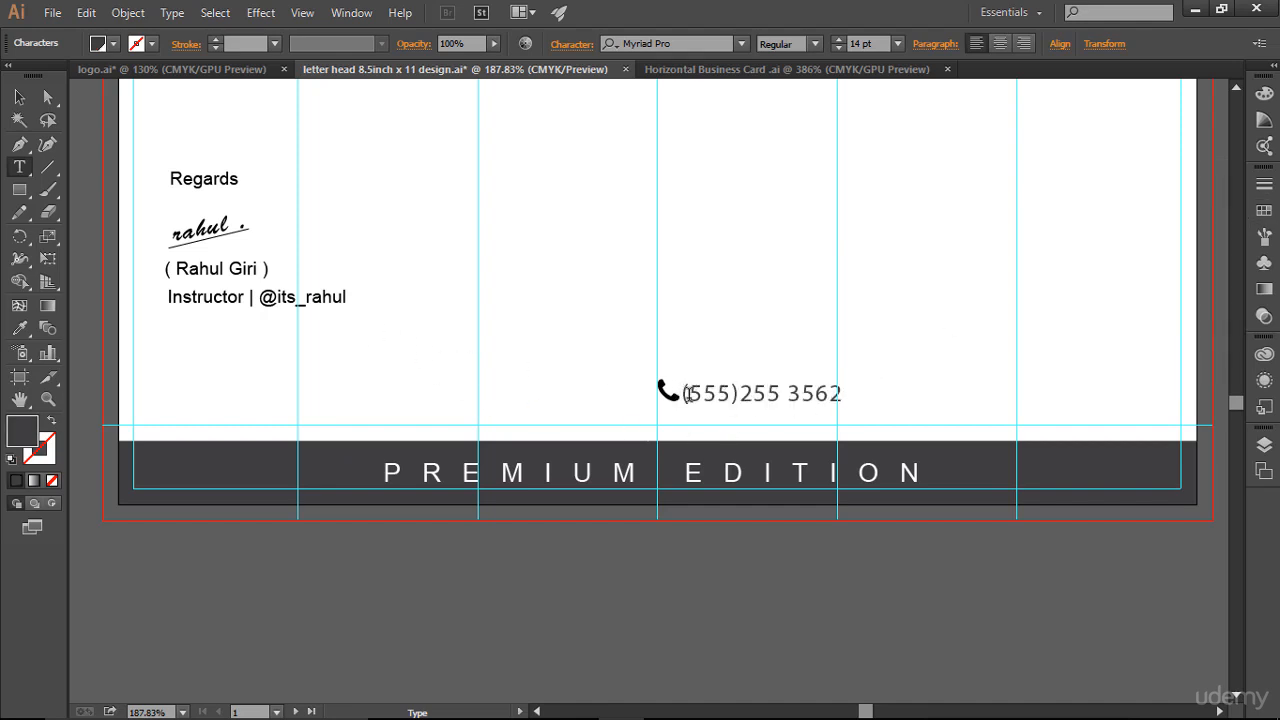
Cut the phone number out of the icon's text object and move the remaining phone icon left of the middle guide.
drag(684, 394, 838, 410)
key(BackSpace)
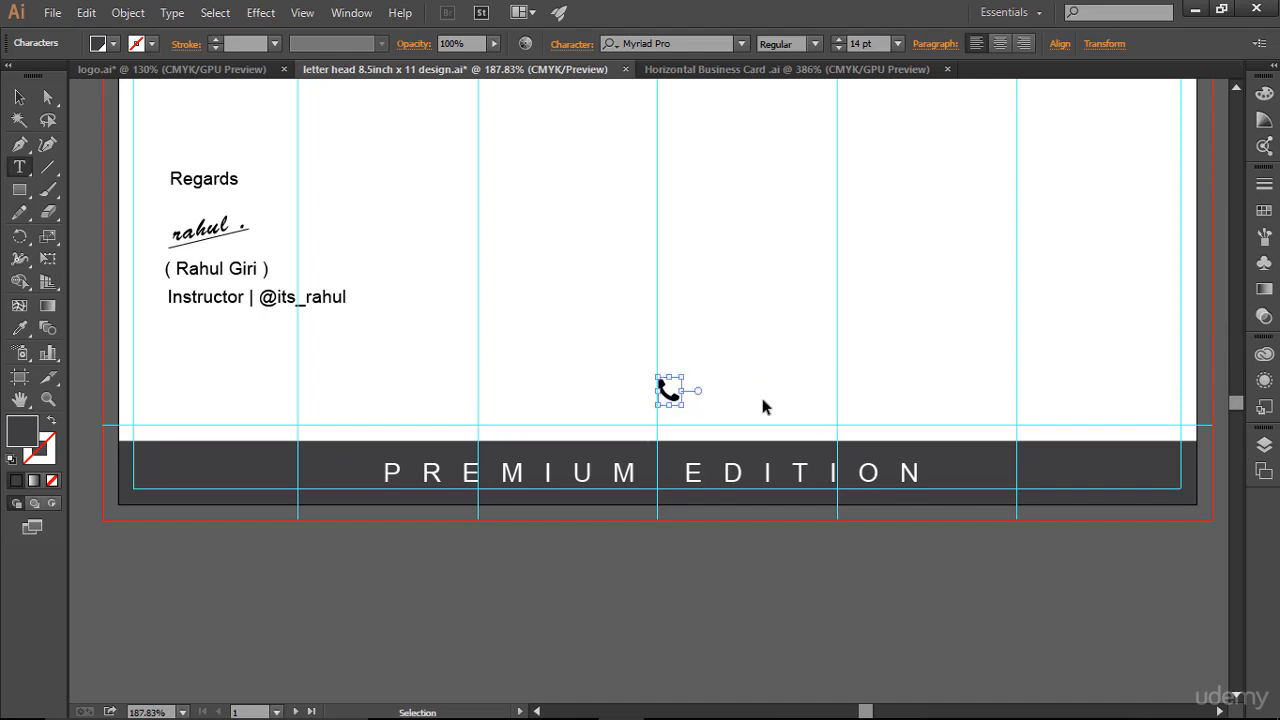
click(19, 96)
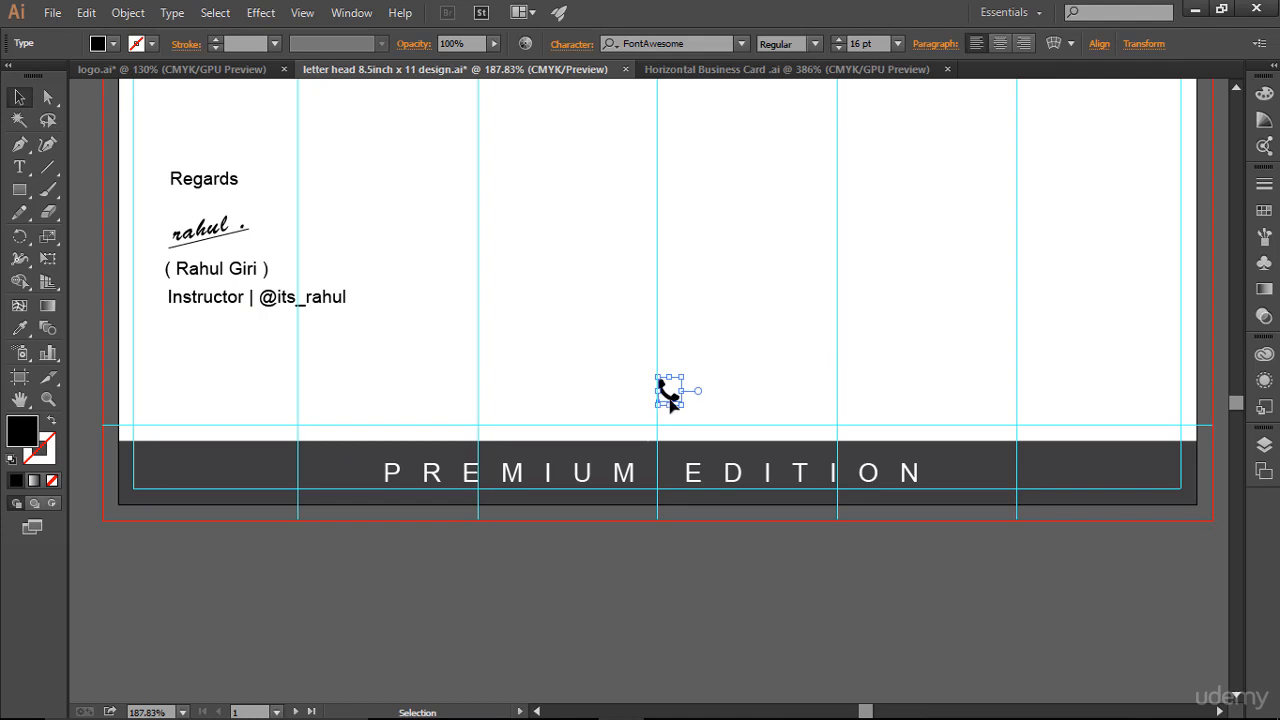
drag(670, 402, 615, 404)
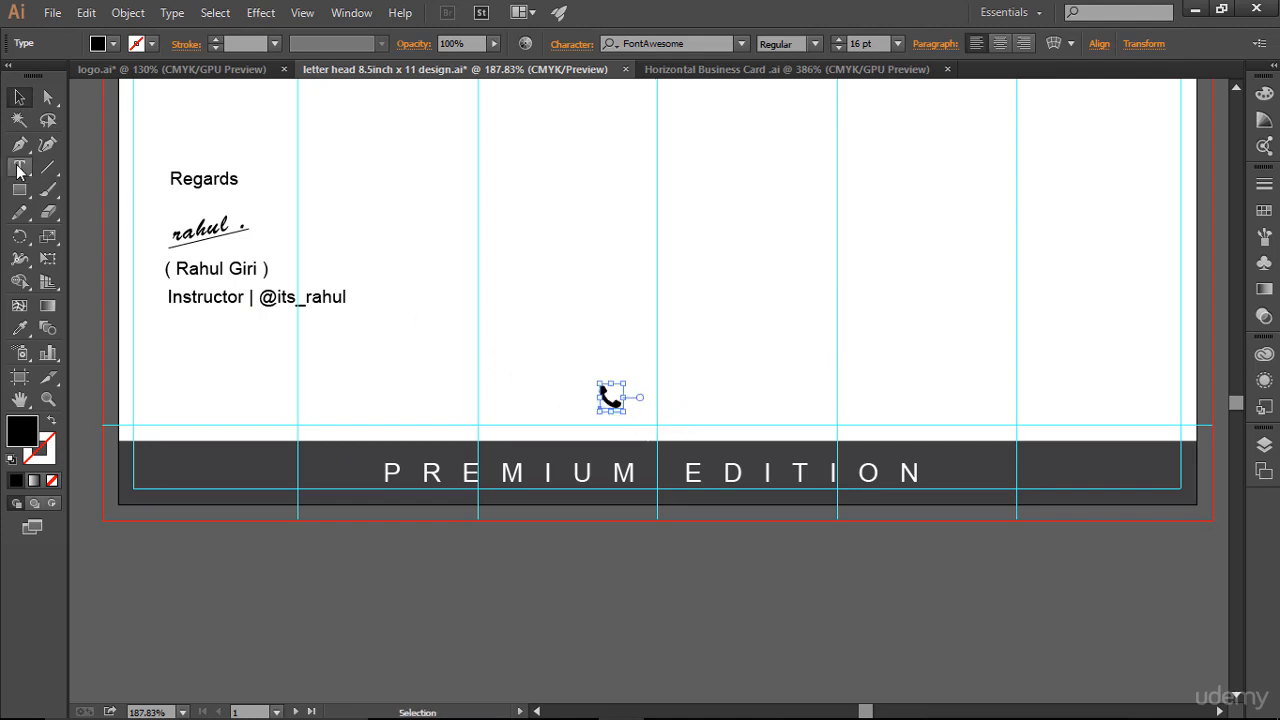
click(432, 384)
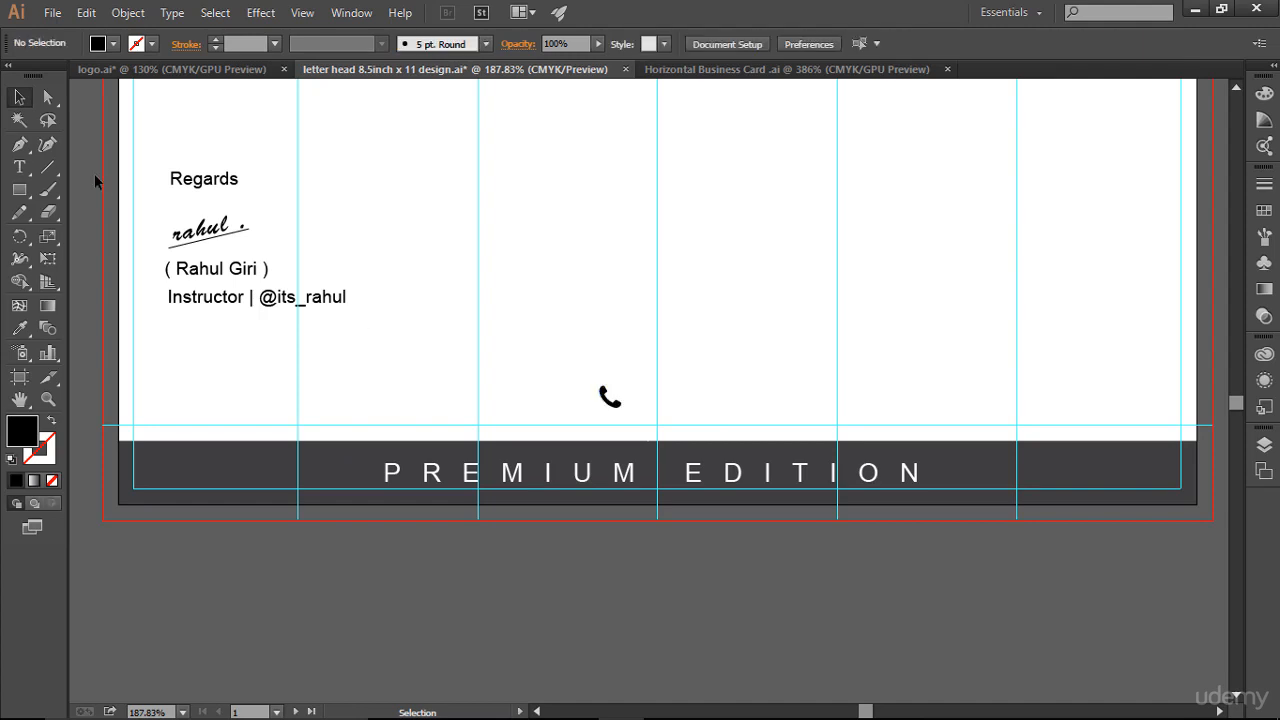
Paste the phone number into a new text frame beside the icon and widen the frame to fit the full number.
click(20, 167)
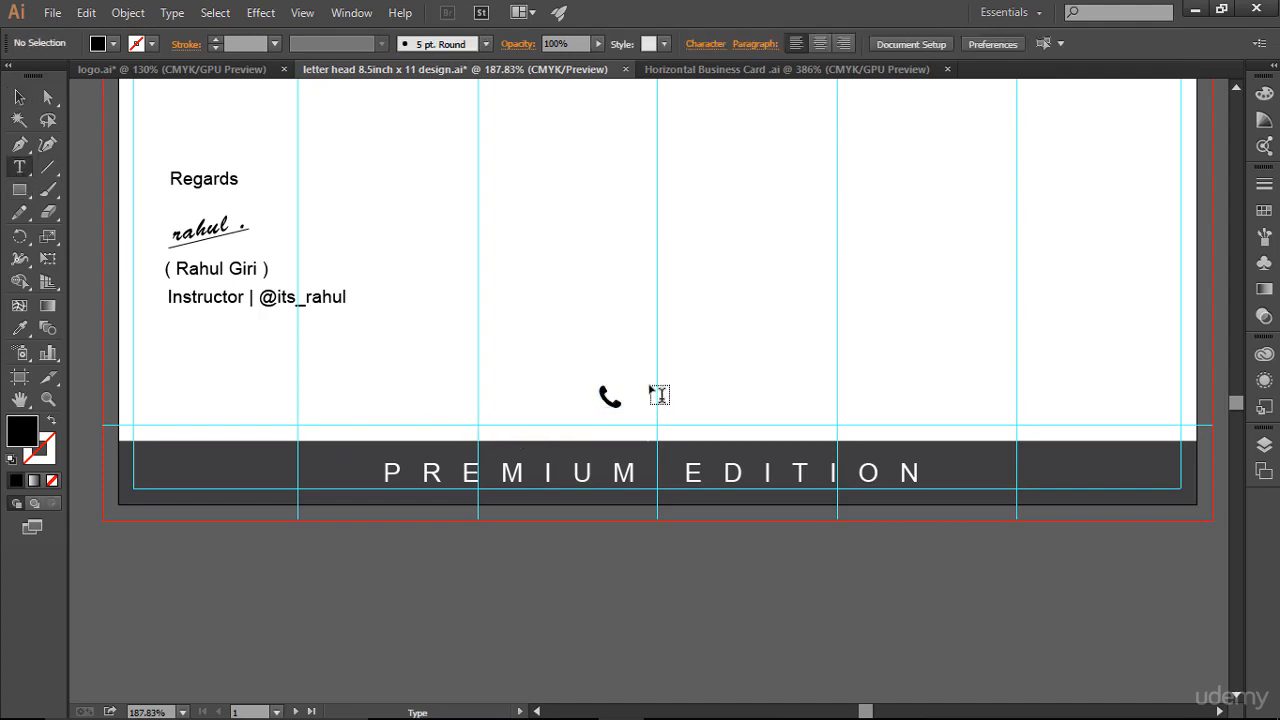
drag(650, 386, 806, 406)
key(ctrl+v)
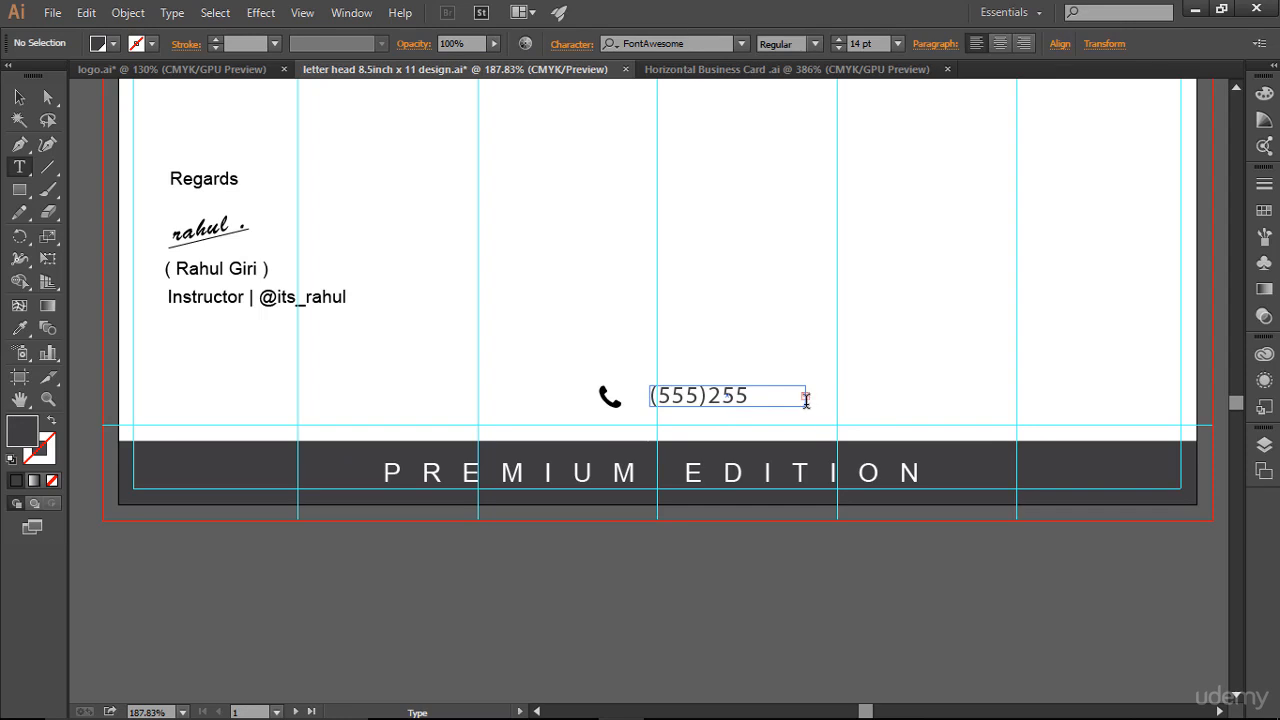
key(Escape)
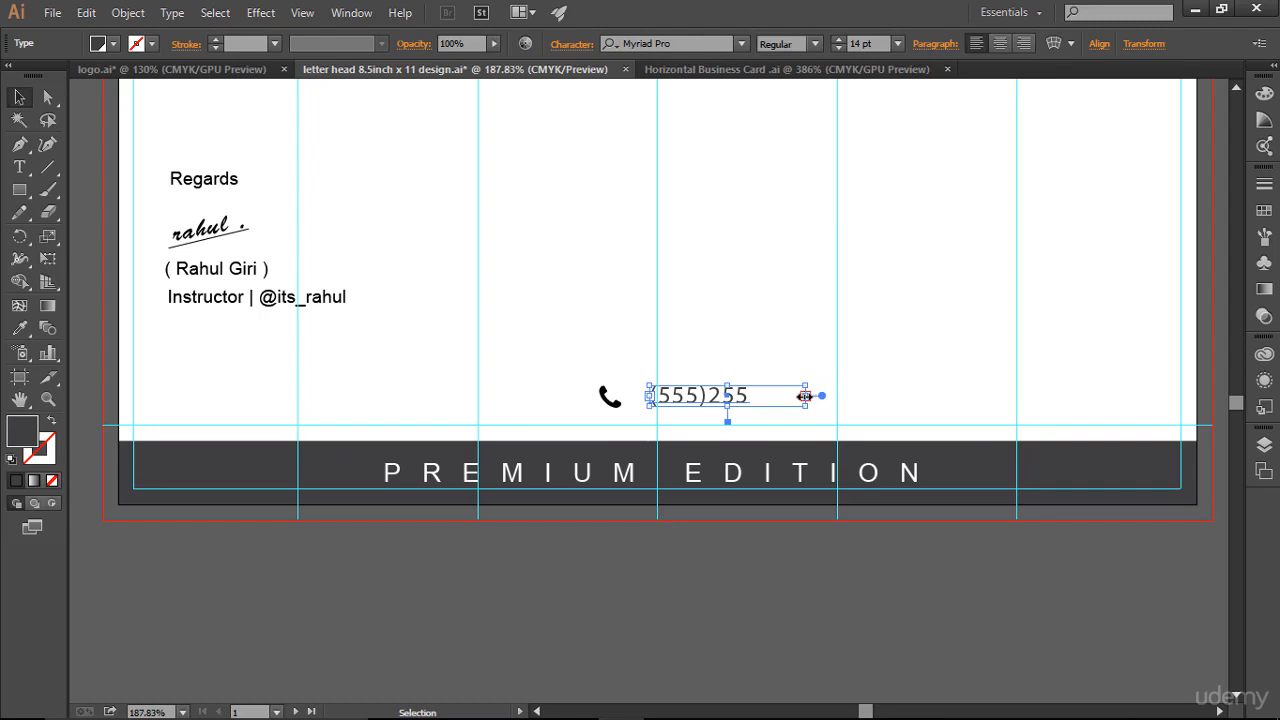
drag(811, 394, 840, 398)
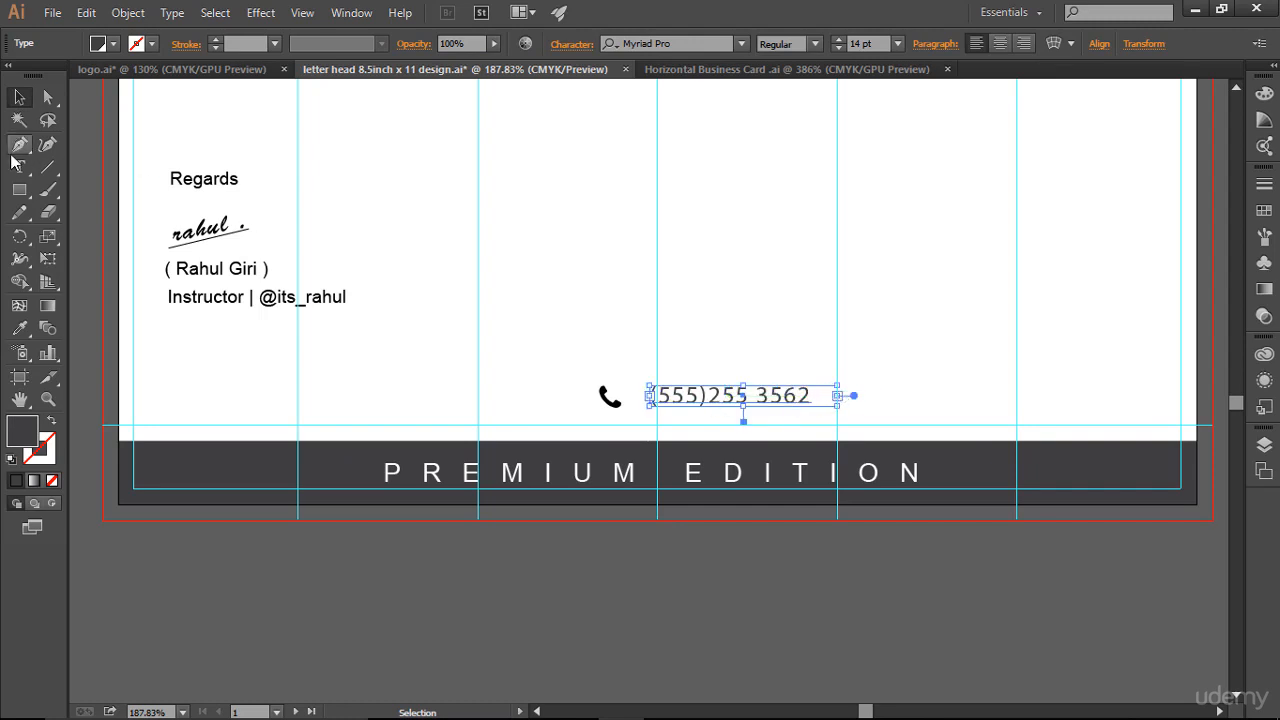
Insert a space after the area code's closing parenthesis in the phone number.
click(19, 145)
click(18, 167)
click(706, 396)
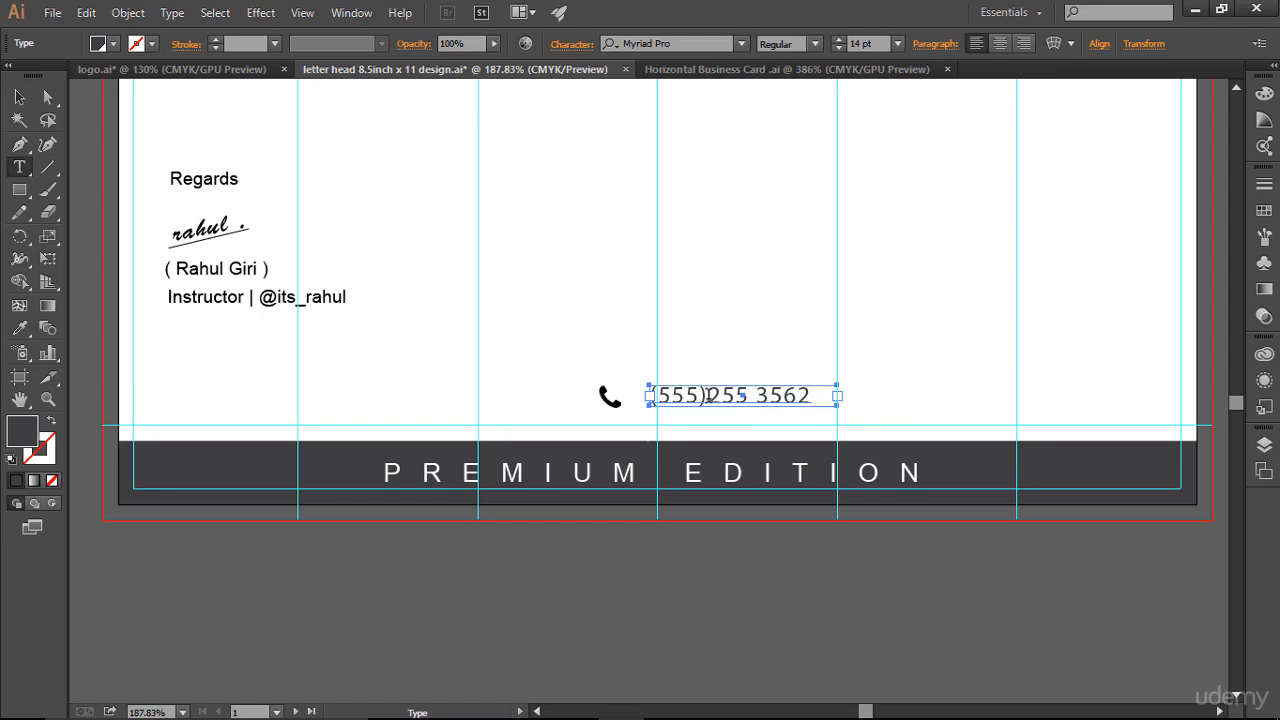
click(19, 97)
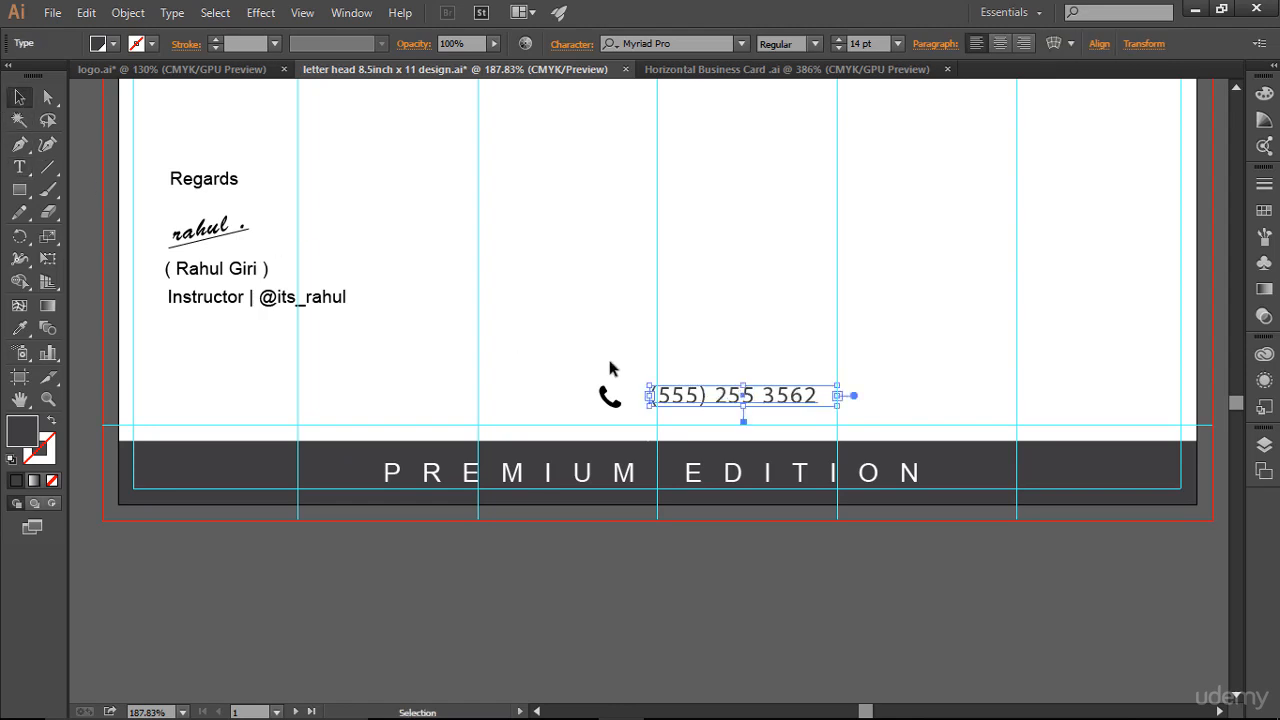
Nudge the phone number's text frame left until it is roughly centered on the middle vertical guide.
click(906, 403)
click(790, 401)
key(Left)
key(Left)
key(Left)
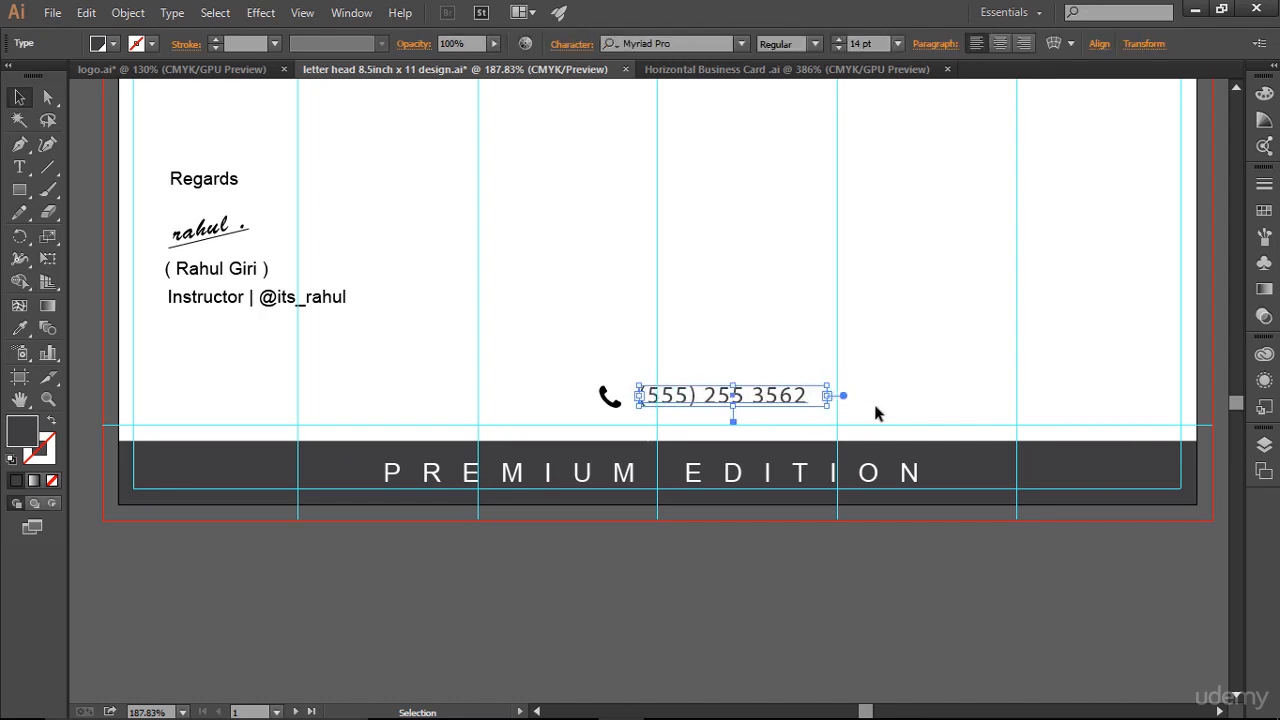
key(Left)
key(Left)
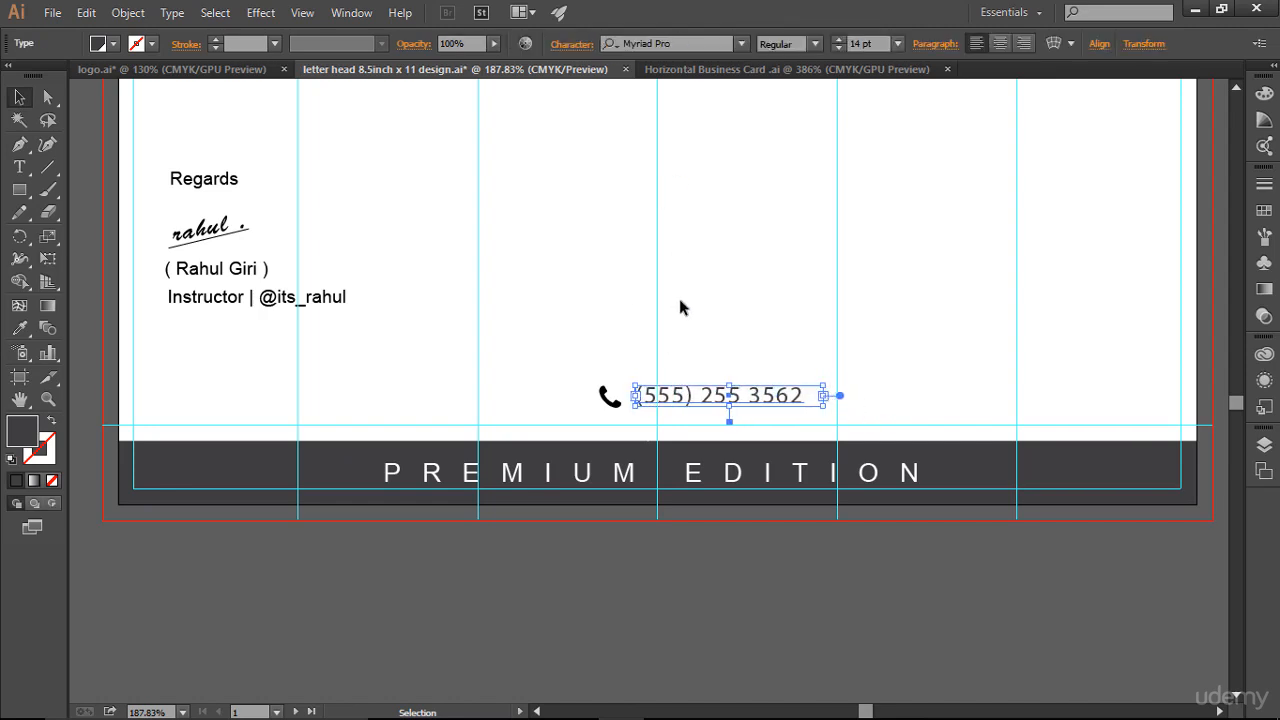
key(Left)
key(Left)
key(Left)
key(Left)
key(Left)
key(Left)
key(Left)
key(Left)
key(Left)
key(Left)
key(Left)
key(Left)
key(Left)
key(Left)
key(Left)
key(Left)
key(Left)
key(Left)
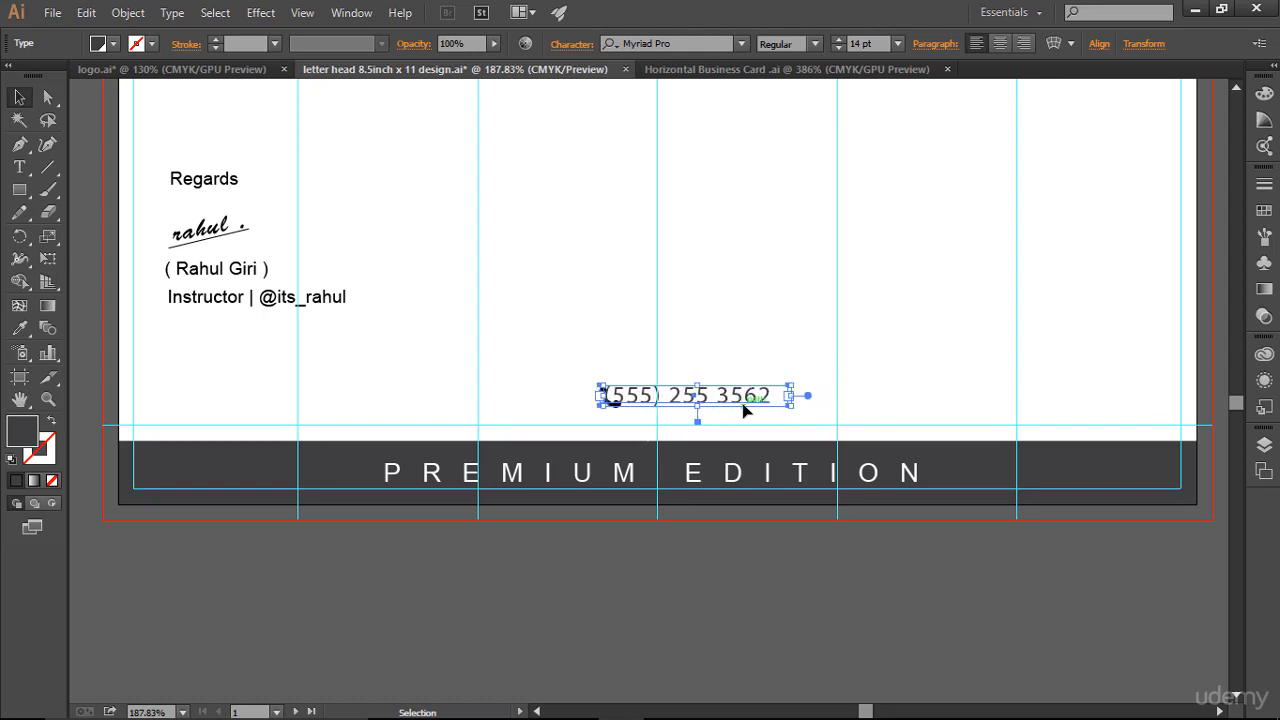
key(Left)
key(Left)
key(Left)
key(Left)
key(Left)
key(Left)
key(Left)
key(Left)
key(Left)
key(Left)
key(Left)
key(Left)
key(Left)
key(Left)
key(Left)
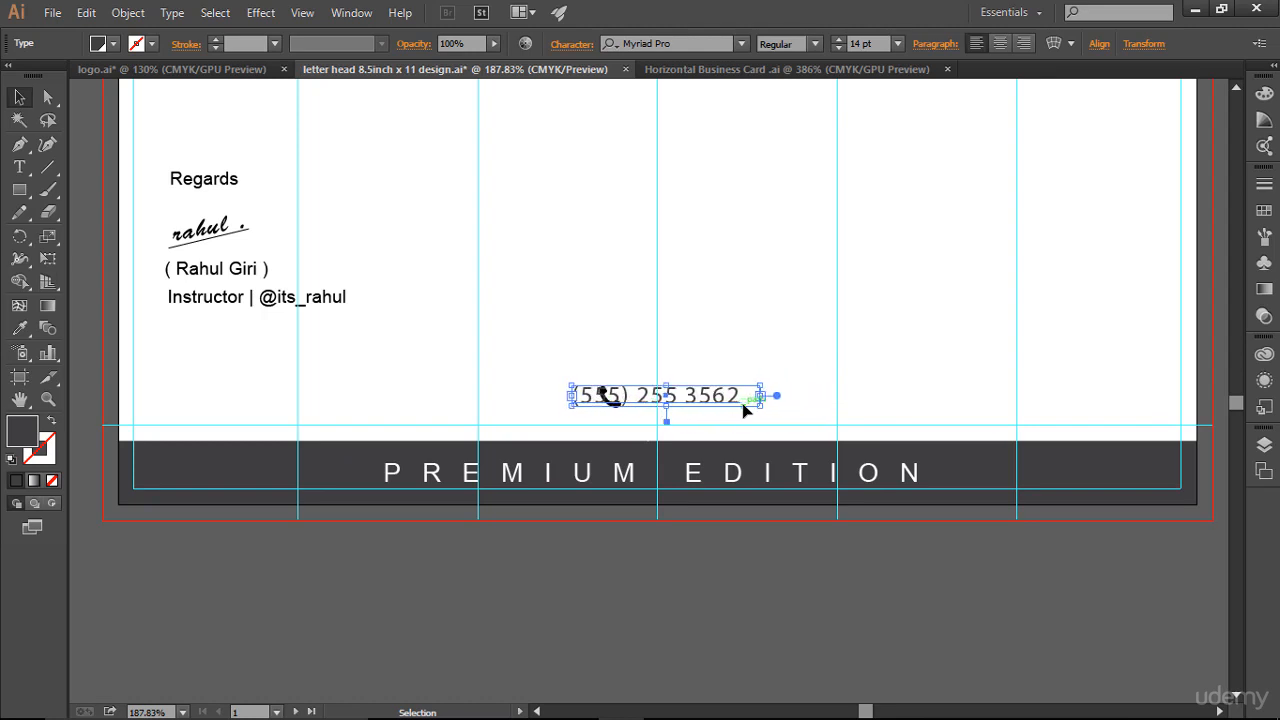
key(Left)
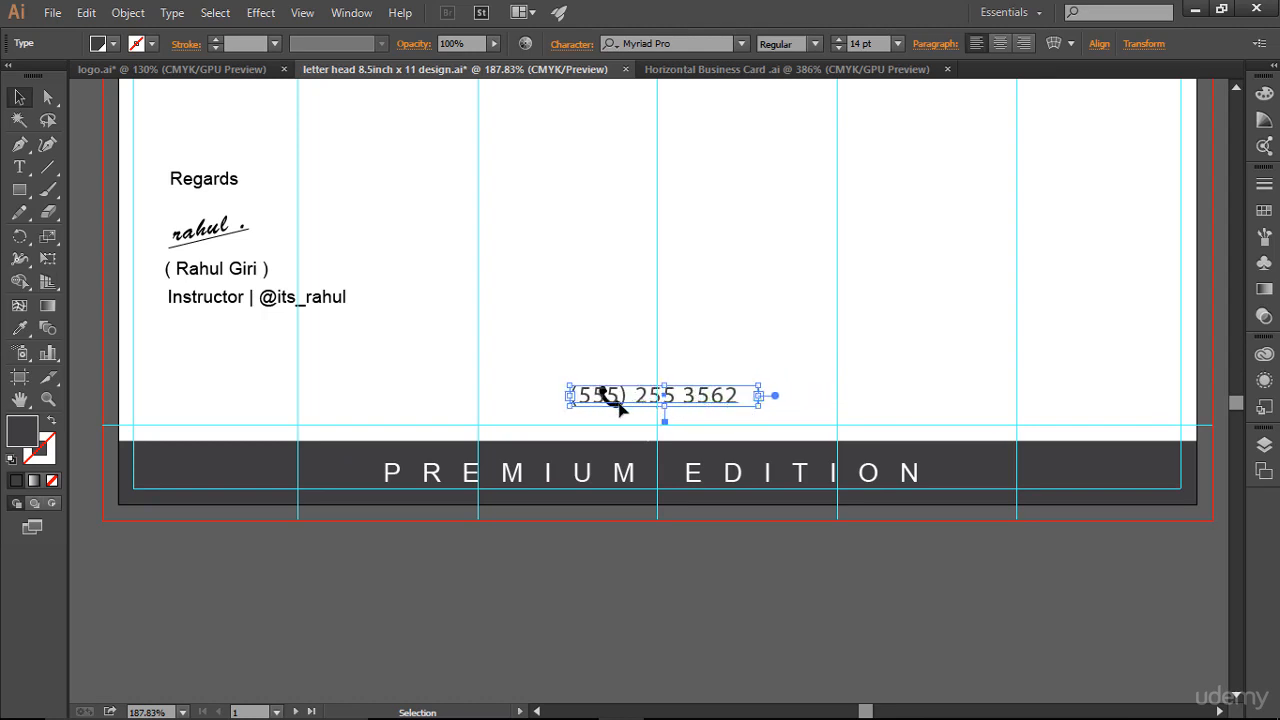
Move the phone number up by about 0.08 in and place the phone icon just left of it.
key(Up)
key(Up)
key(Up)
key(Up)
key(Up)
key(Up)
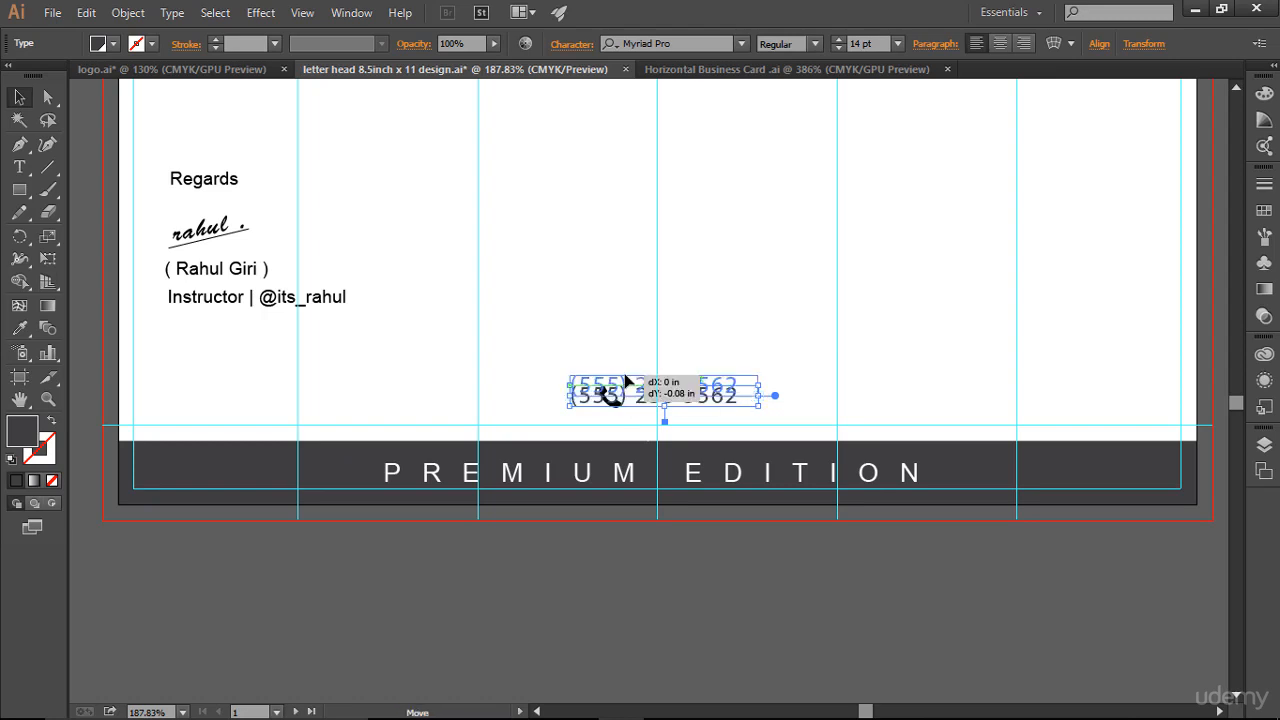
drag(615, 410, 560, 397)
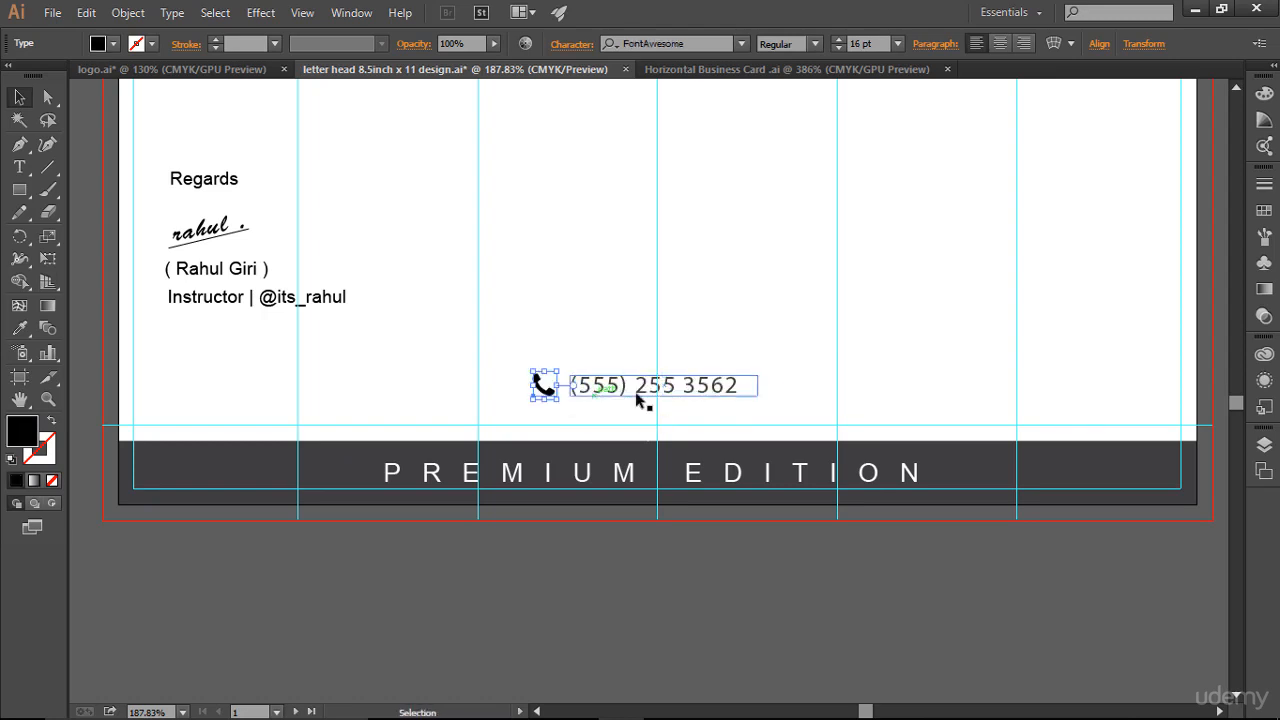
Nudge the phone number down to just above the horizontal guide over the footer band.
click(686, 392)
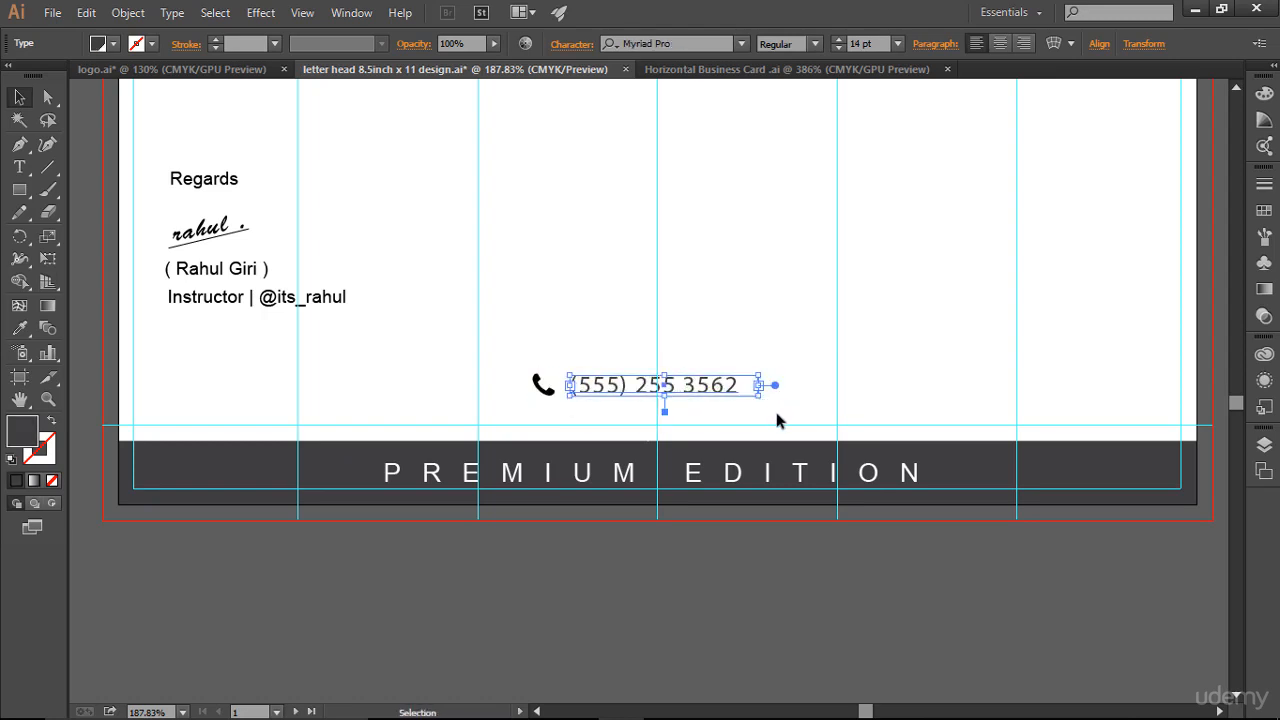
key(Down)
key(Down)
key(Down)
key(Down)
key(Down)
key(Down)
key(Down)
key(Down)
key(Down)
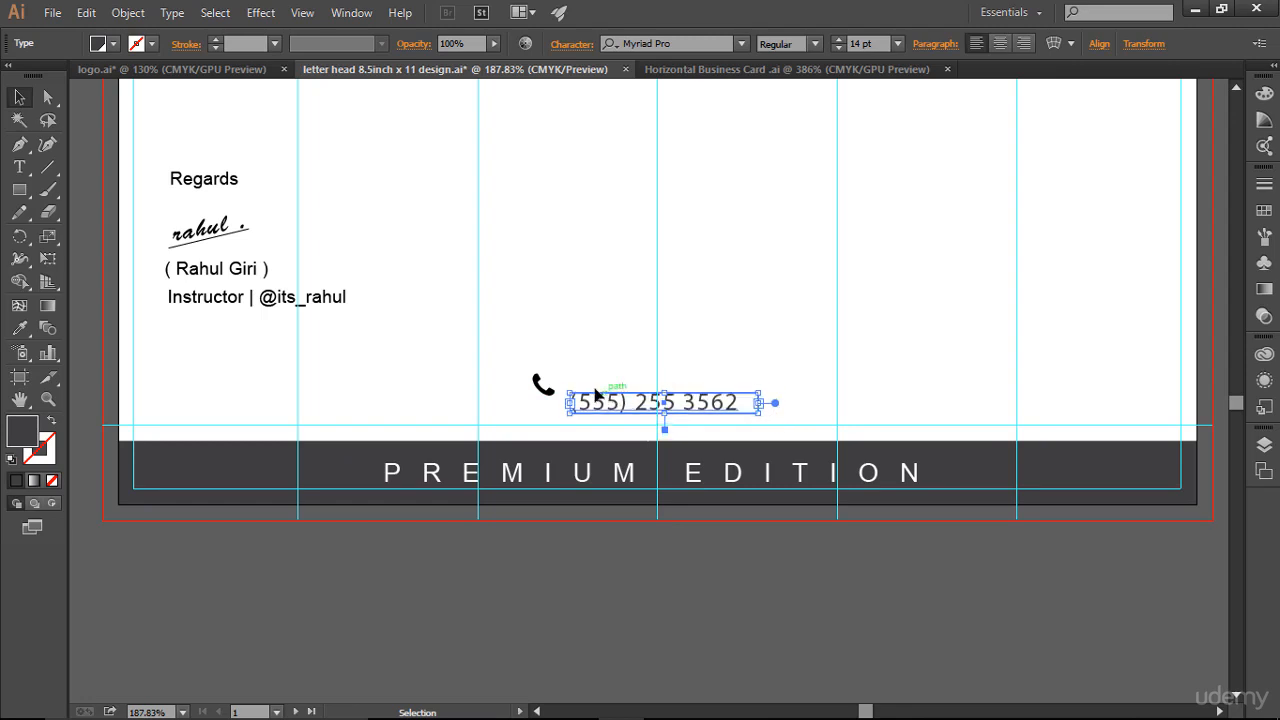
Nudge the phone icon down until it is level with the phone number.
click(546, 386)
key(Down)
key(Down)
key(Down)
key(Down)
key(Down)
key(Down)
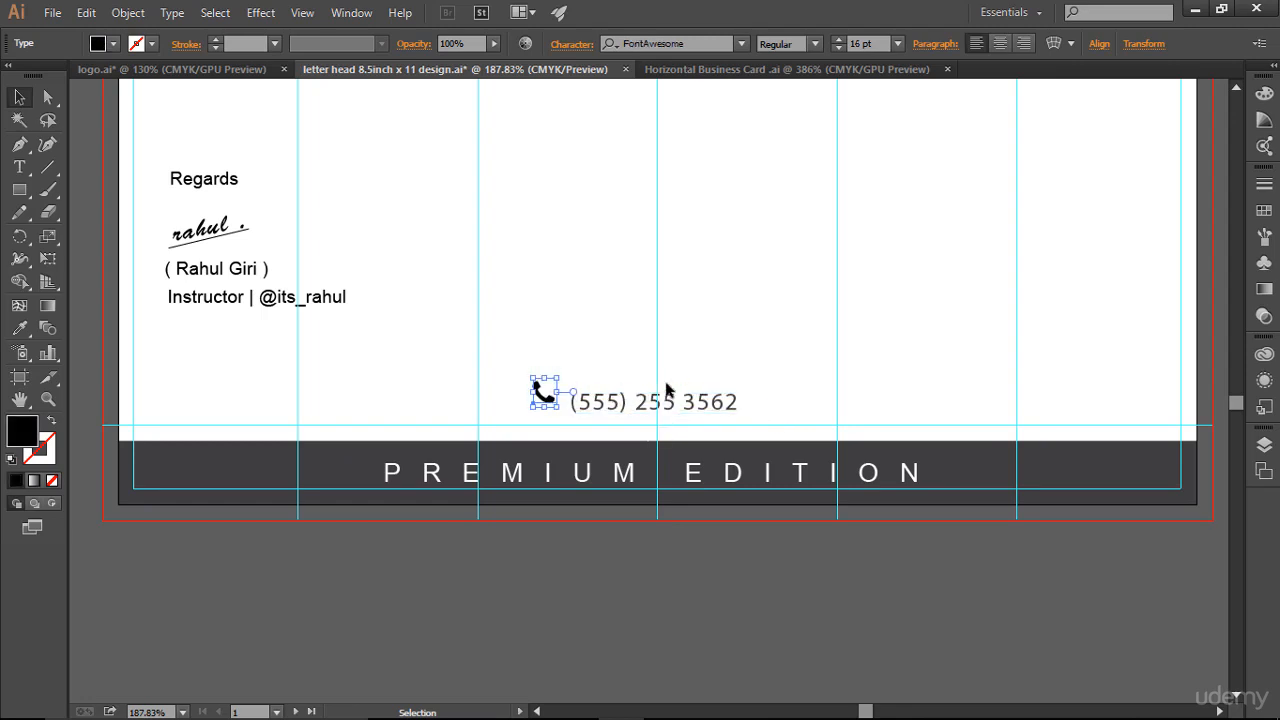
key(Down)
key(Down)
key(Down)
click(780, 375)
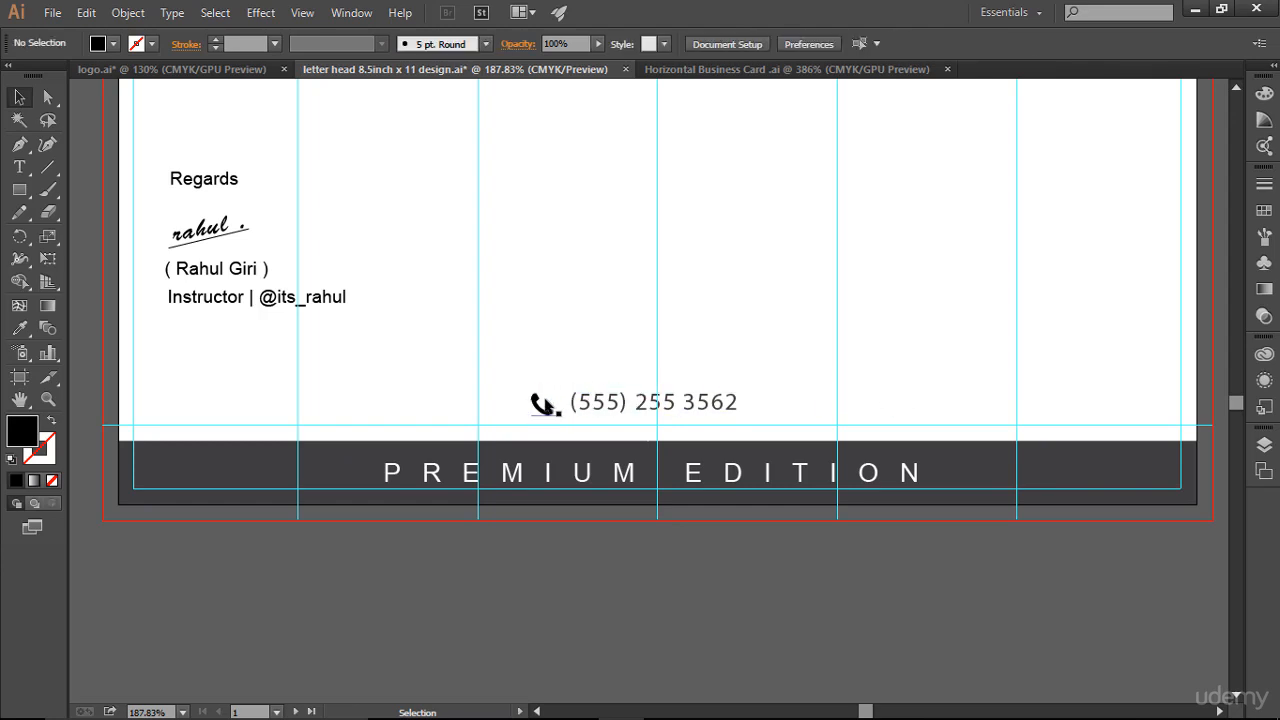
click(542, 404)
click(897, 361)
Nudge the recipient's address block below the logo slightly down.
key(ctrl+0)
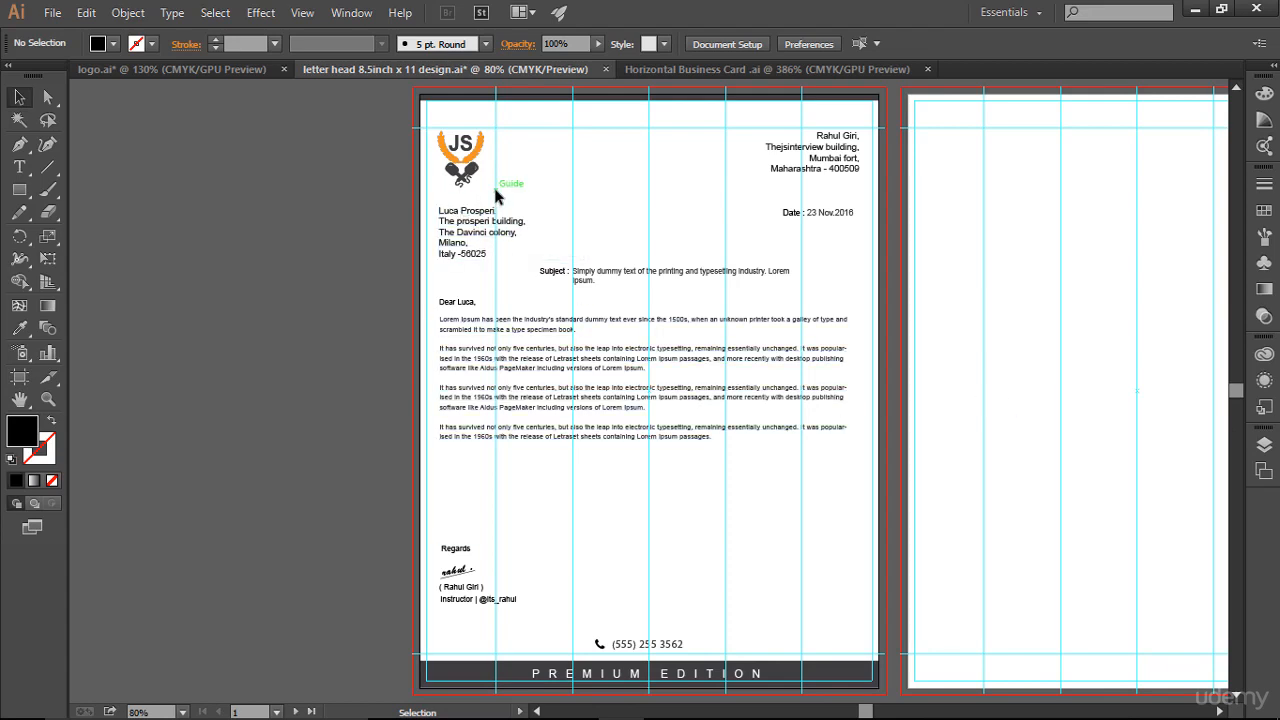
key(a)
key(z)
drag(375, 88, 886, 297)
key(v)
scroll(700, 420, down, 1)
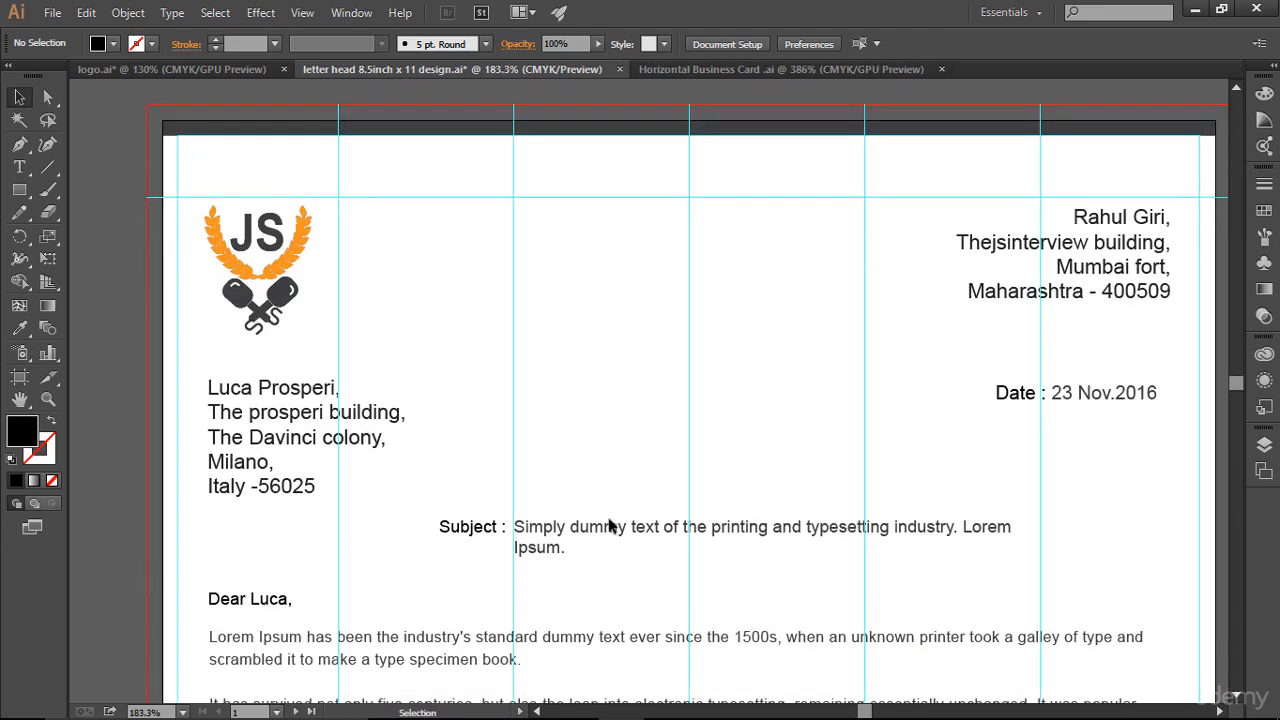
click(278, 447)
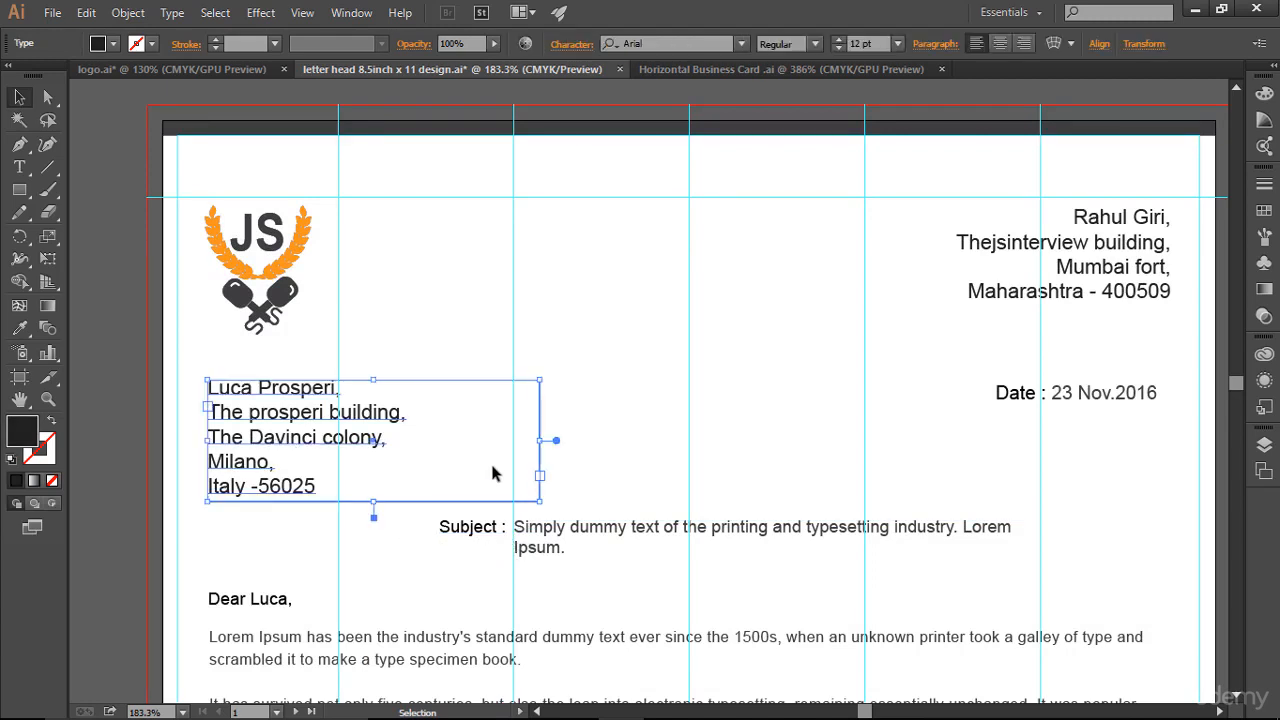
key(Down)
key(Down)
key(Down)
key(Down)
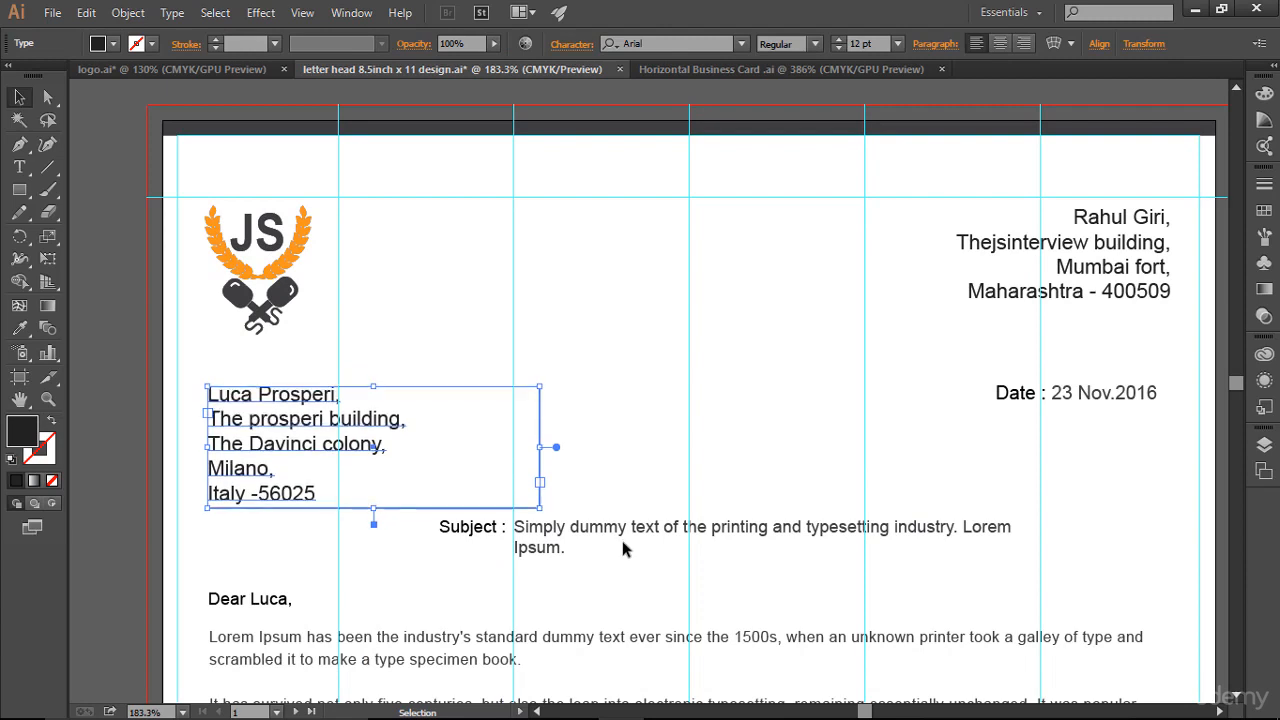
click(607, 558)
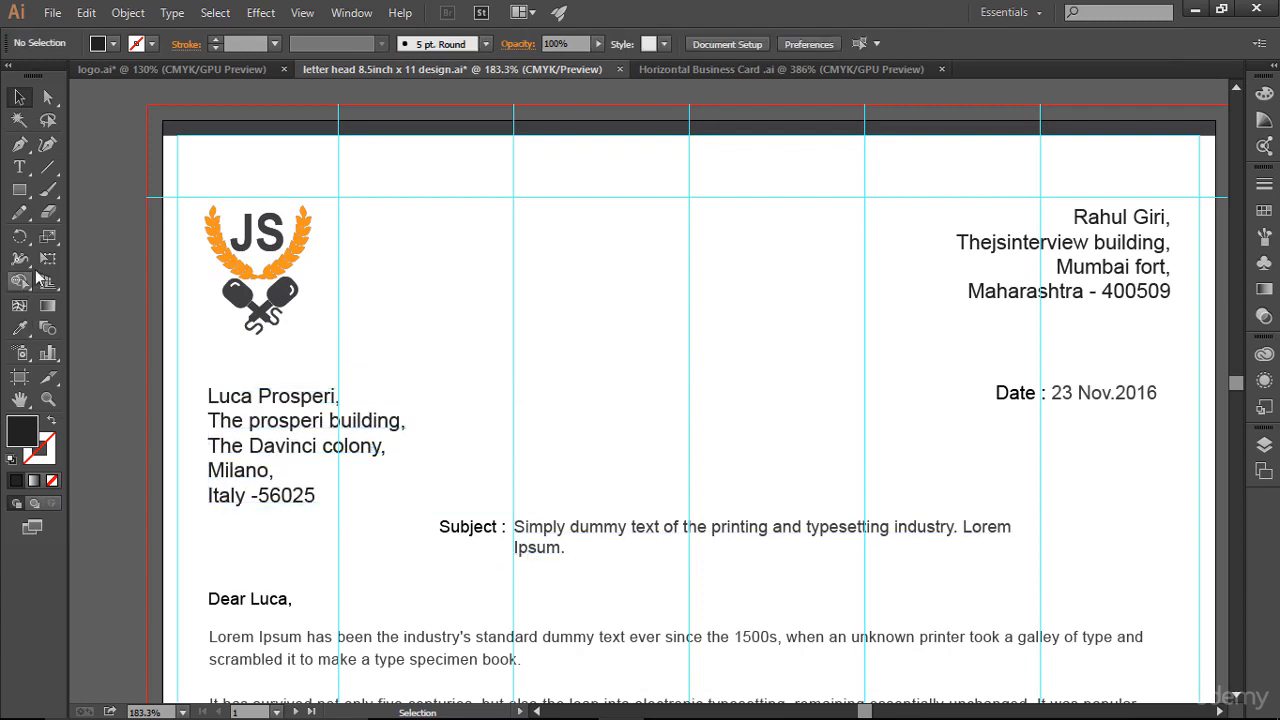
Add a text line reading "thejsinterview.com" in the blank area between the logo and the sender's address.
click(19, 167)
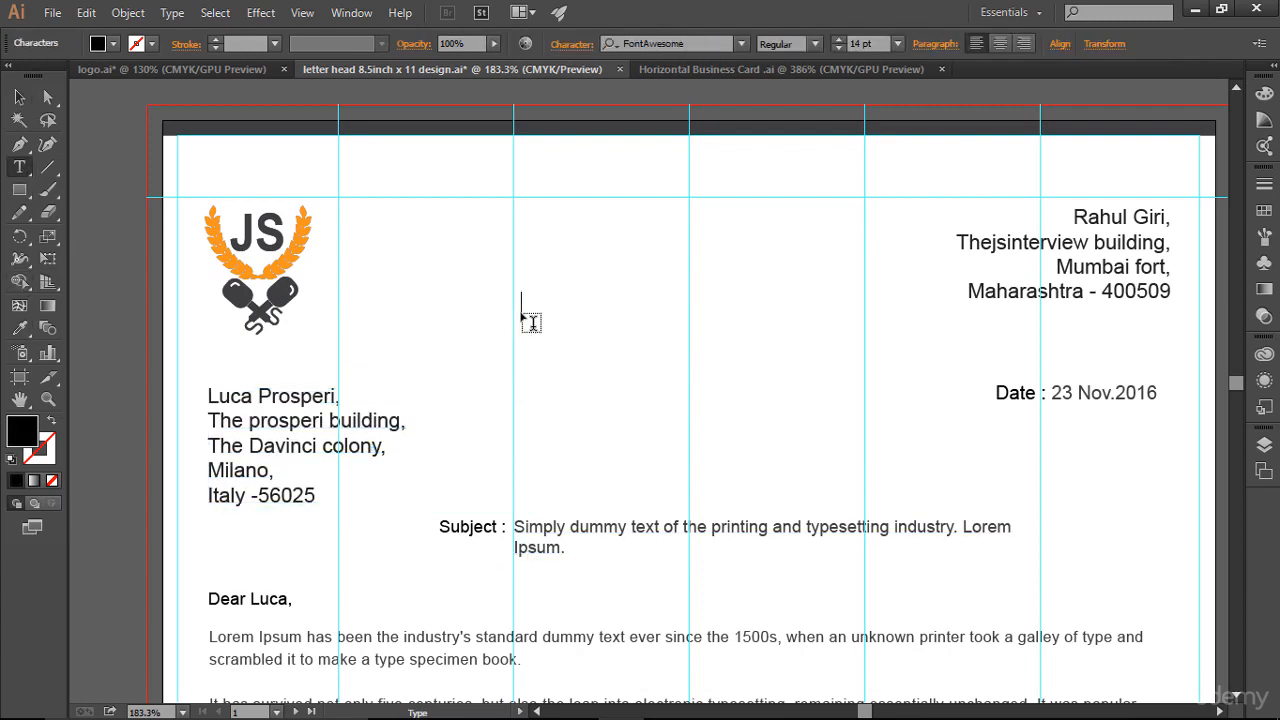
text(thejsint)
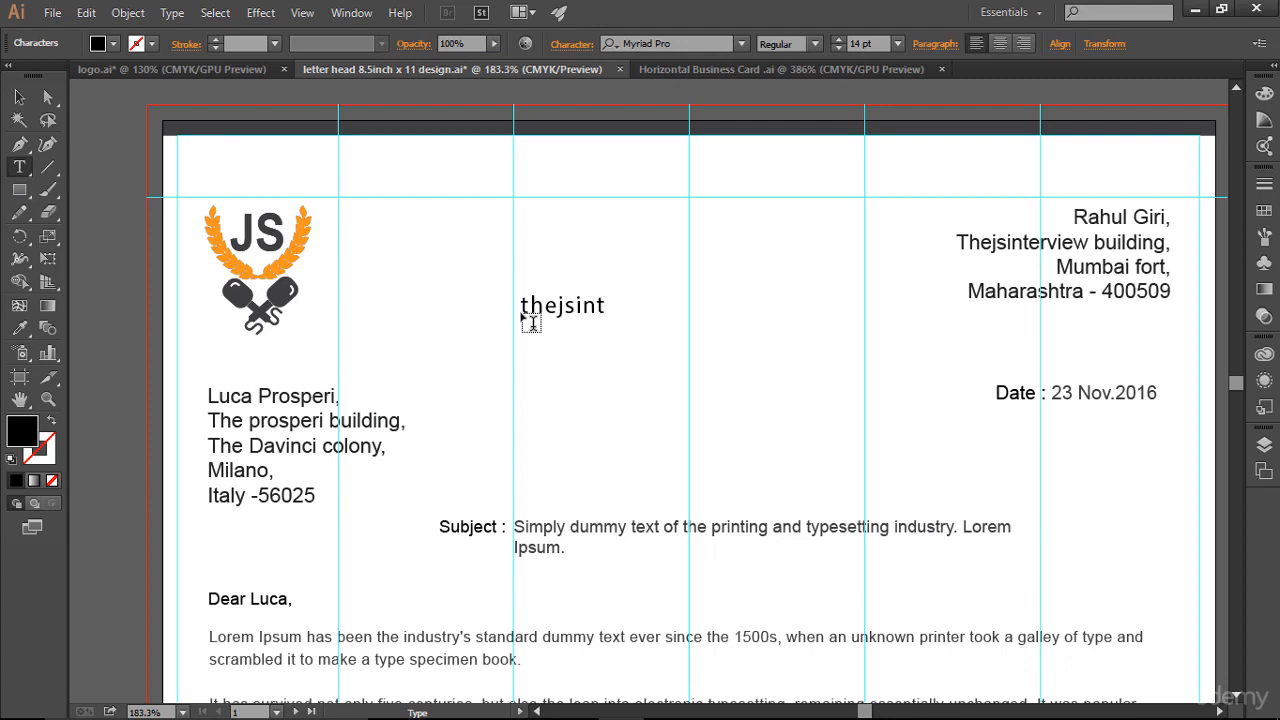
text(erview.com)
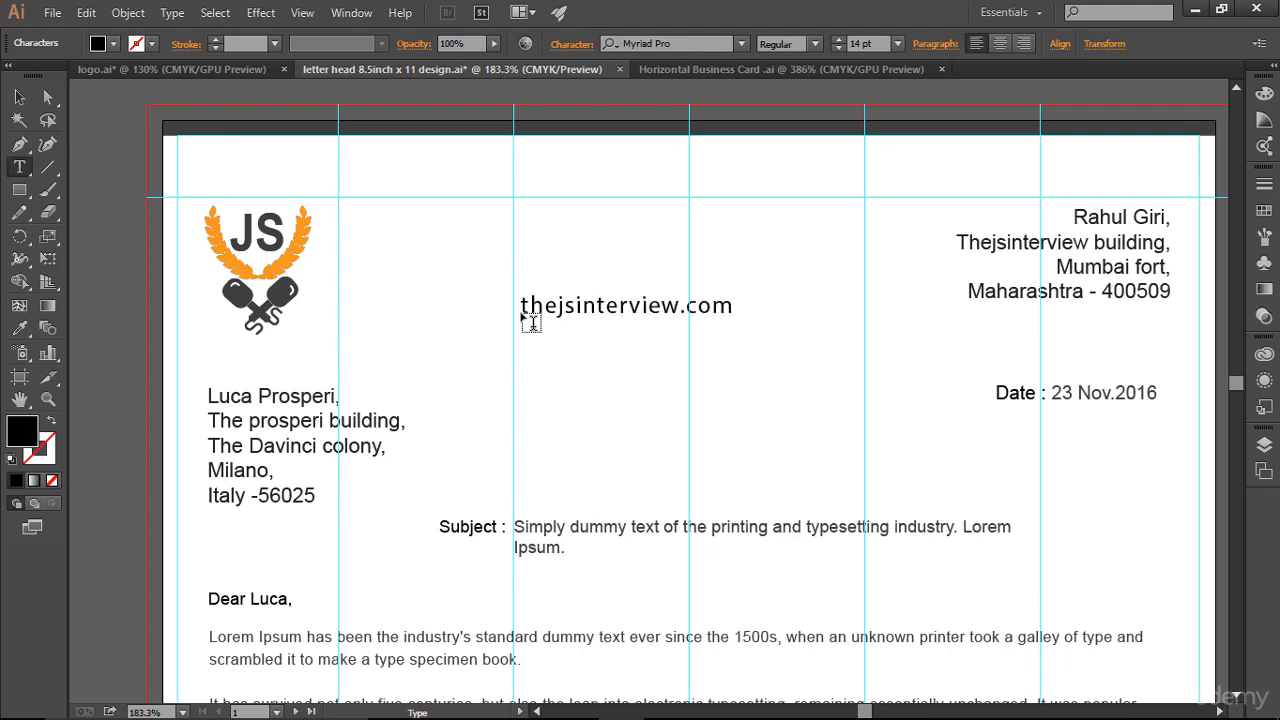
key(Escape)
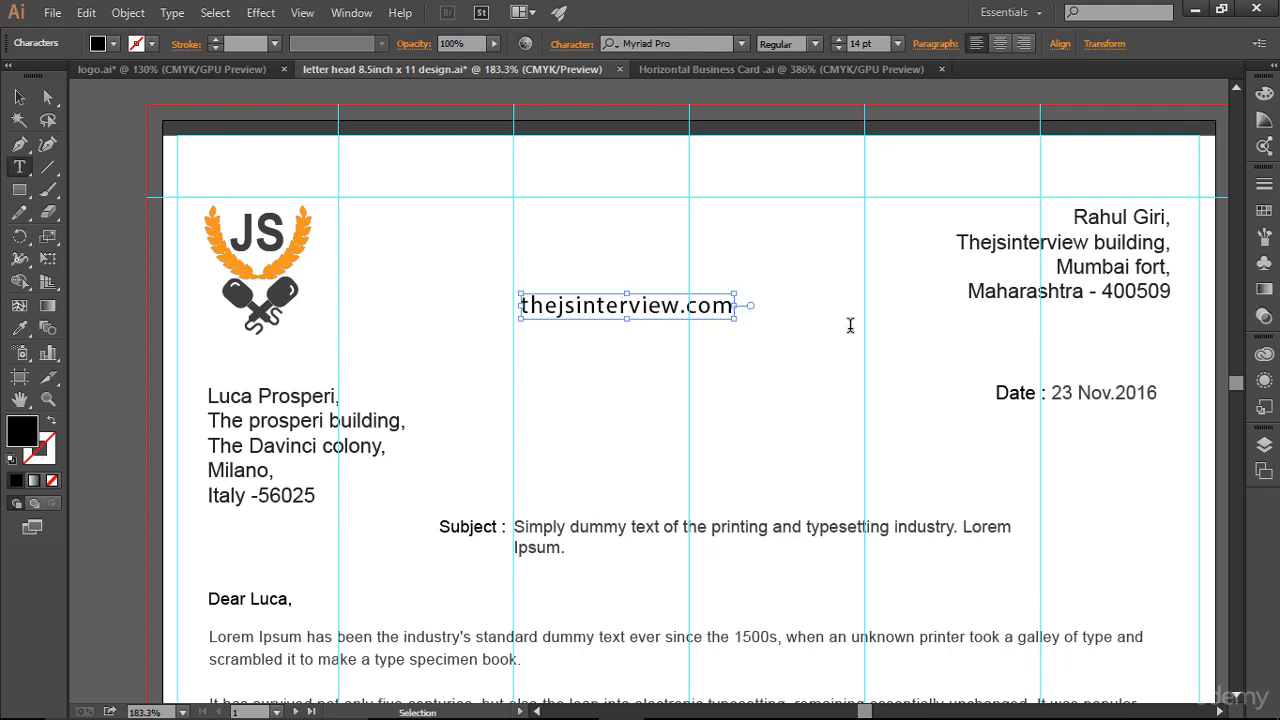
Reduce the website text to 10 pt.
key(Return)
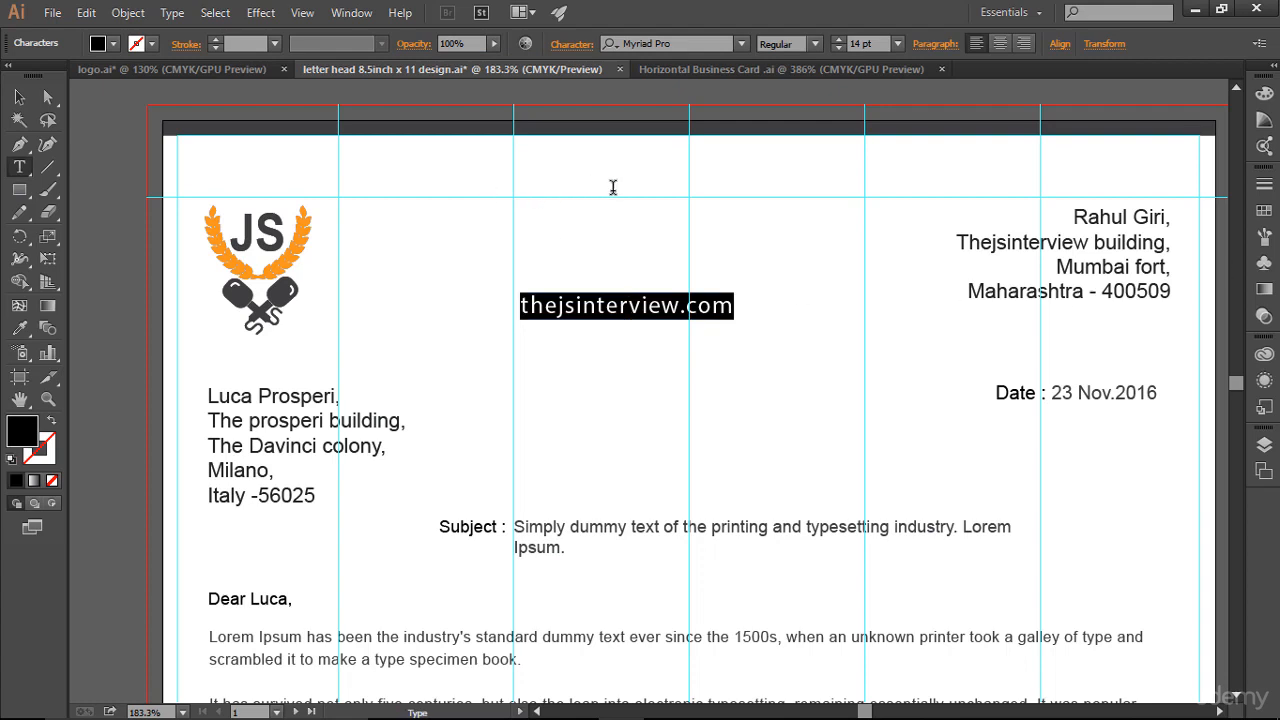
click(843, 45)
click(843, 45)
click(843, 45)
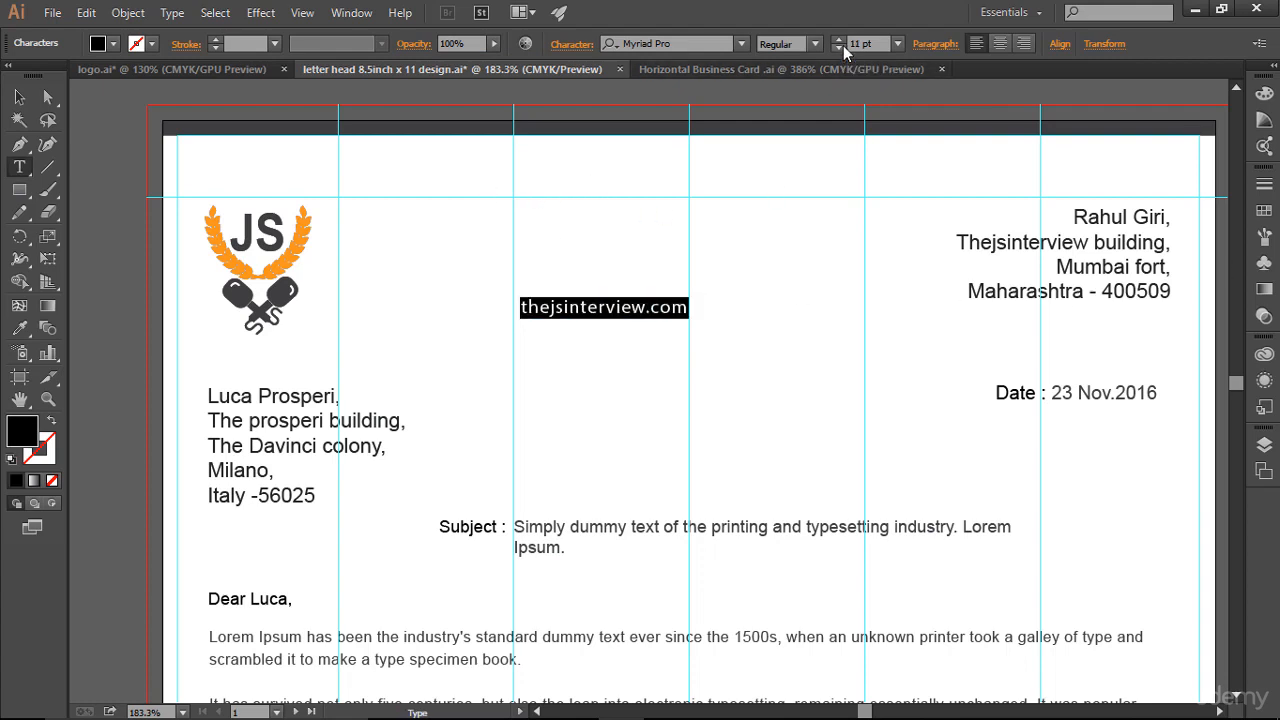
click(843, 45)
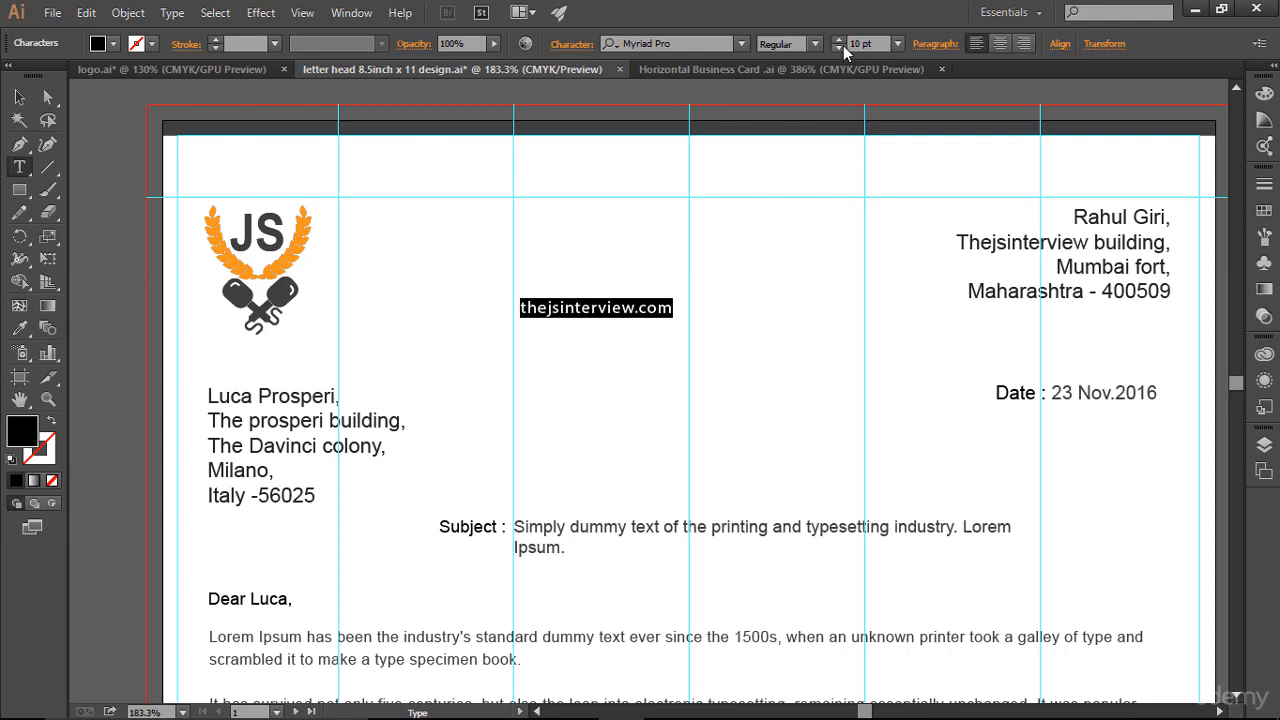
Move the website text directly beneath the logo and nudge it slightly up and left to center it there.
click(19, 97)
drag(580, 307, 242, 357)
key(Up)
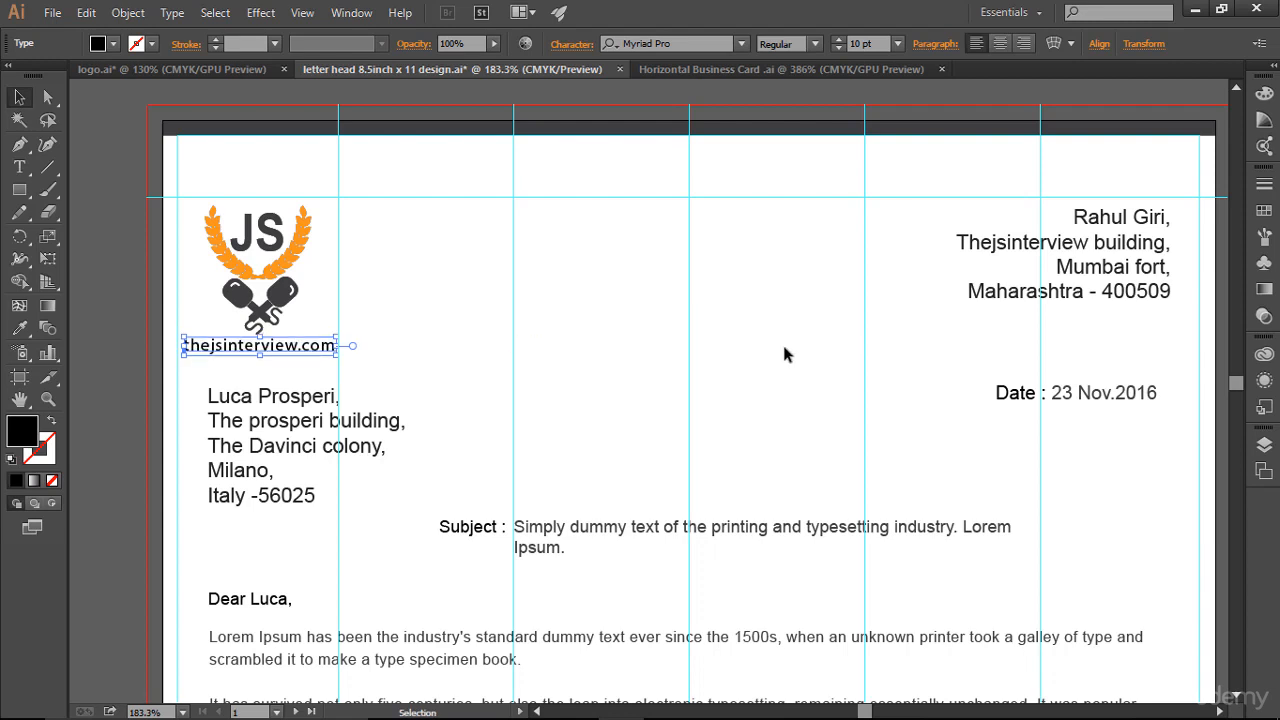
key(Up)
key(Left)
click(546, 371)
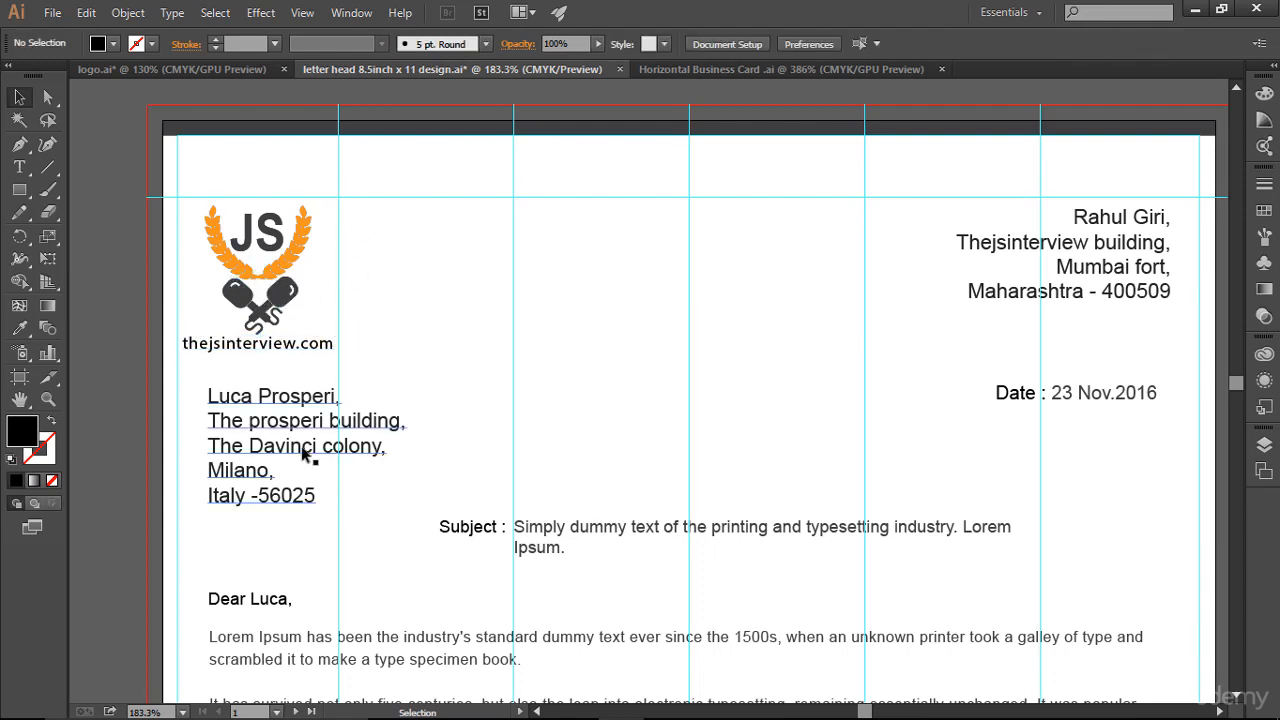
Recolor the website text under the logo with the dark grey swatch.
click(330, 345)
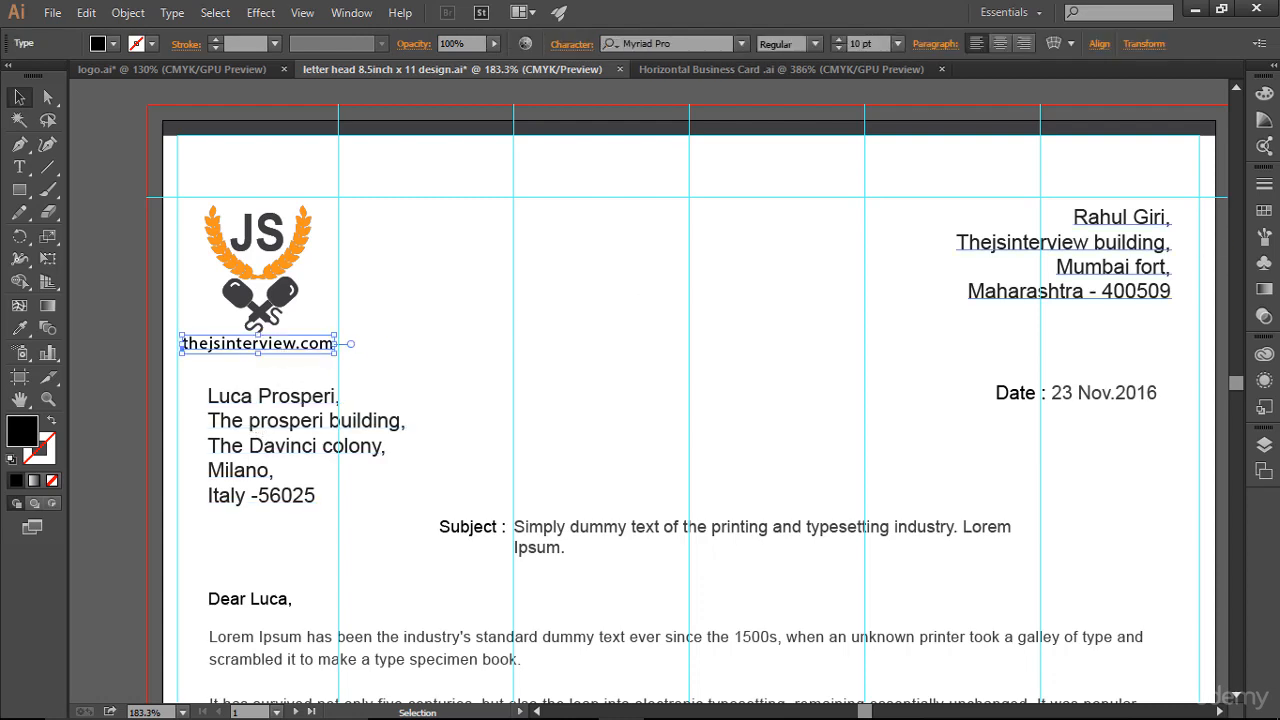
click(1262, 213)
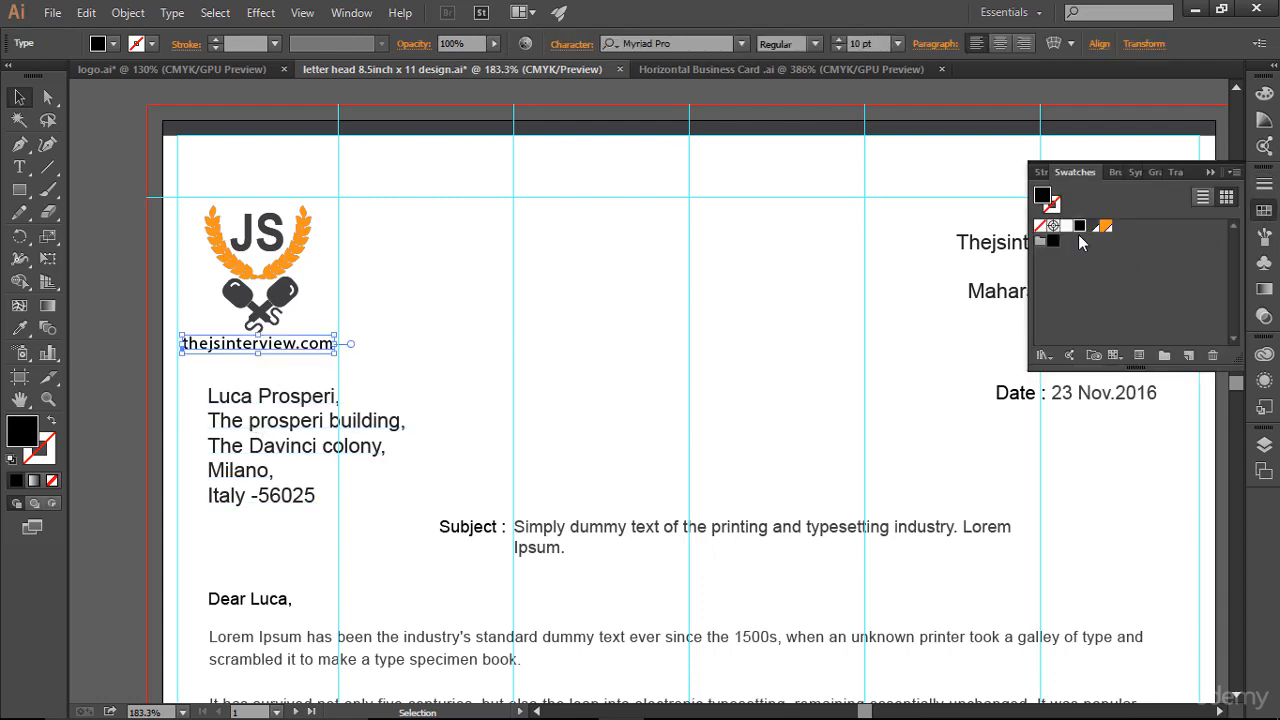
click(738, 383)
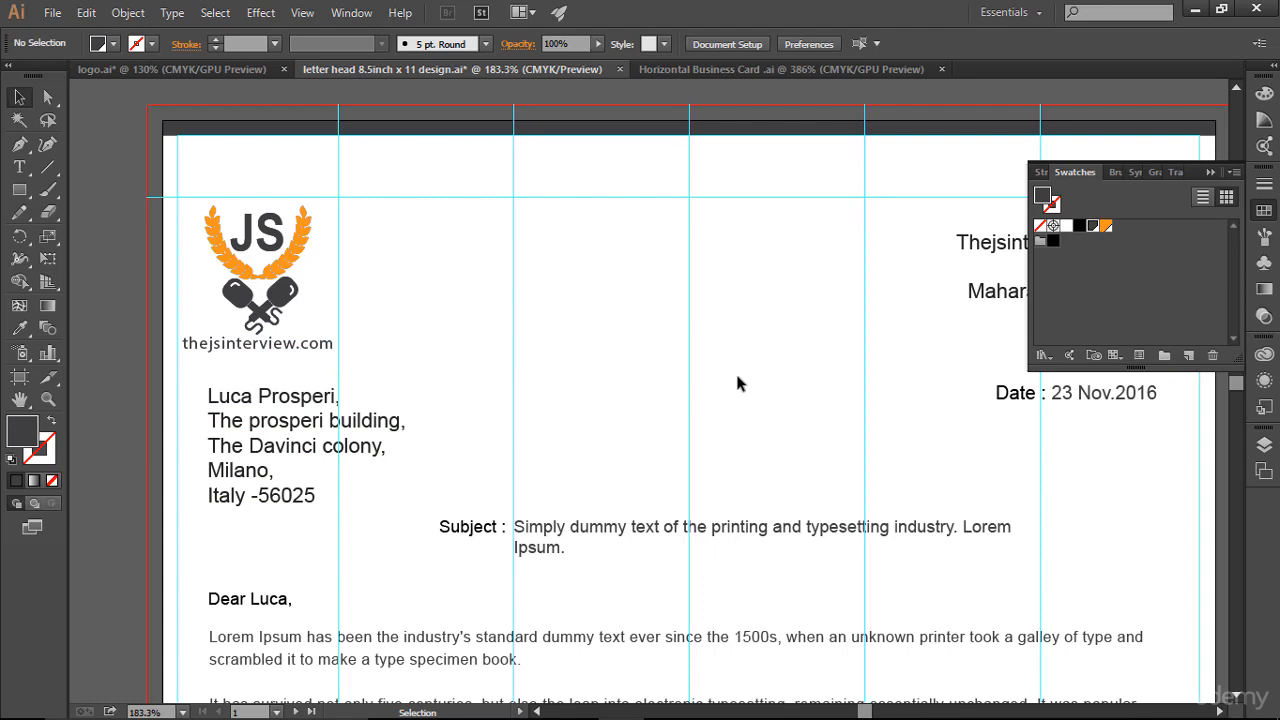
click(1263, 211)
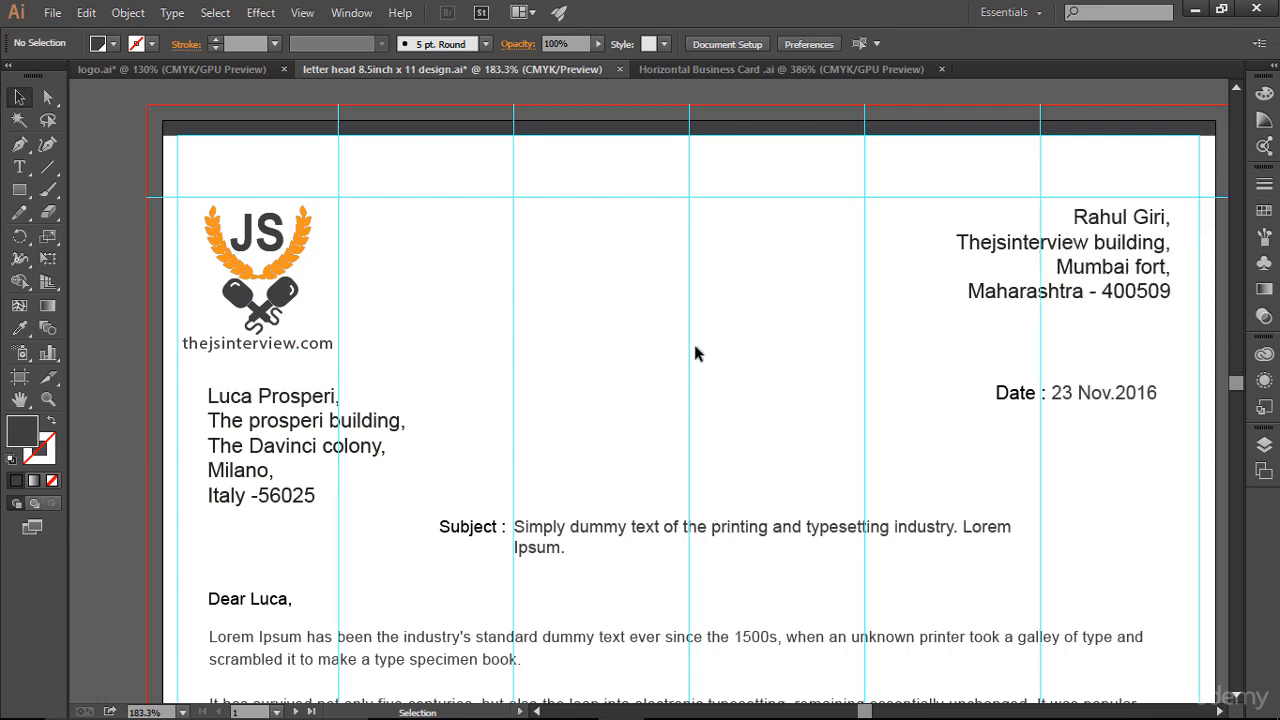
Nudge the website text slightly down to widen its gap below the logo.
click(229, 355)
key(Down)
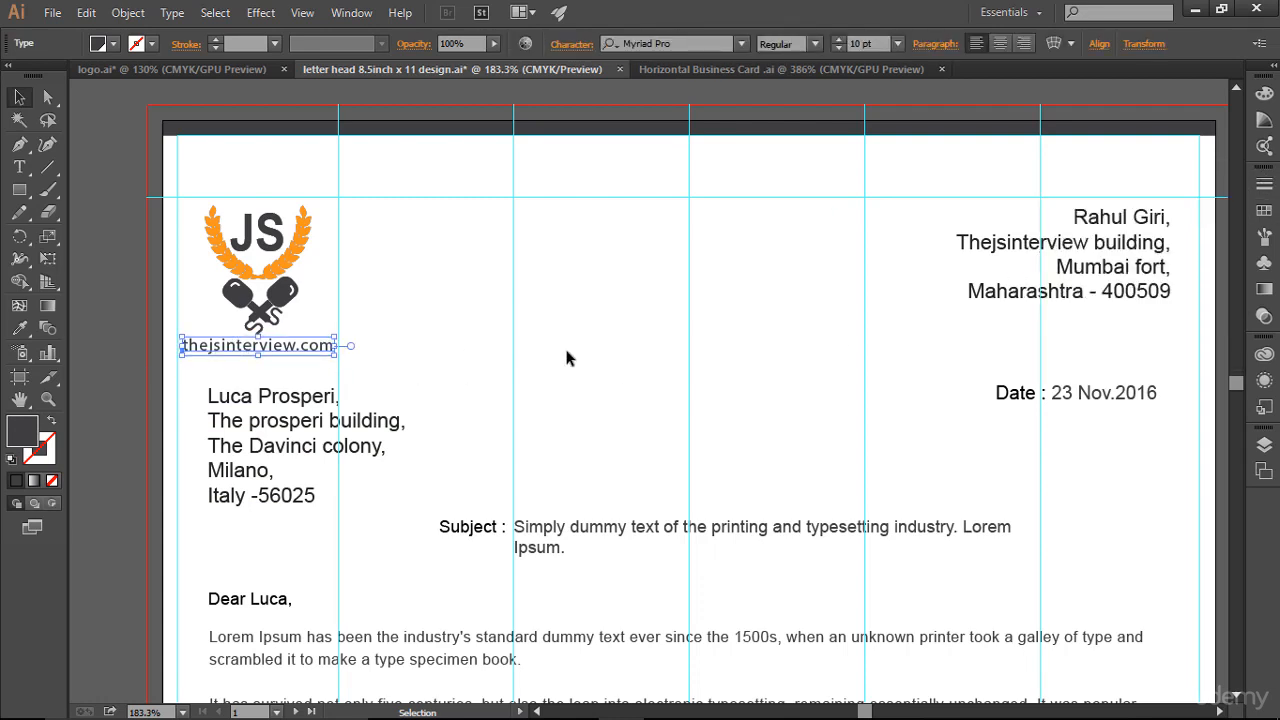
click(566, 358)
scroll(564, 344, down, 2)
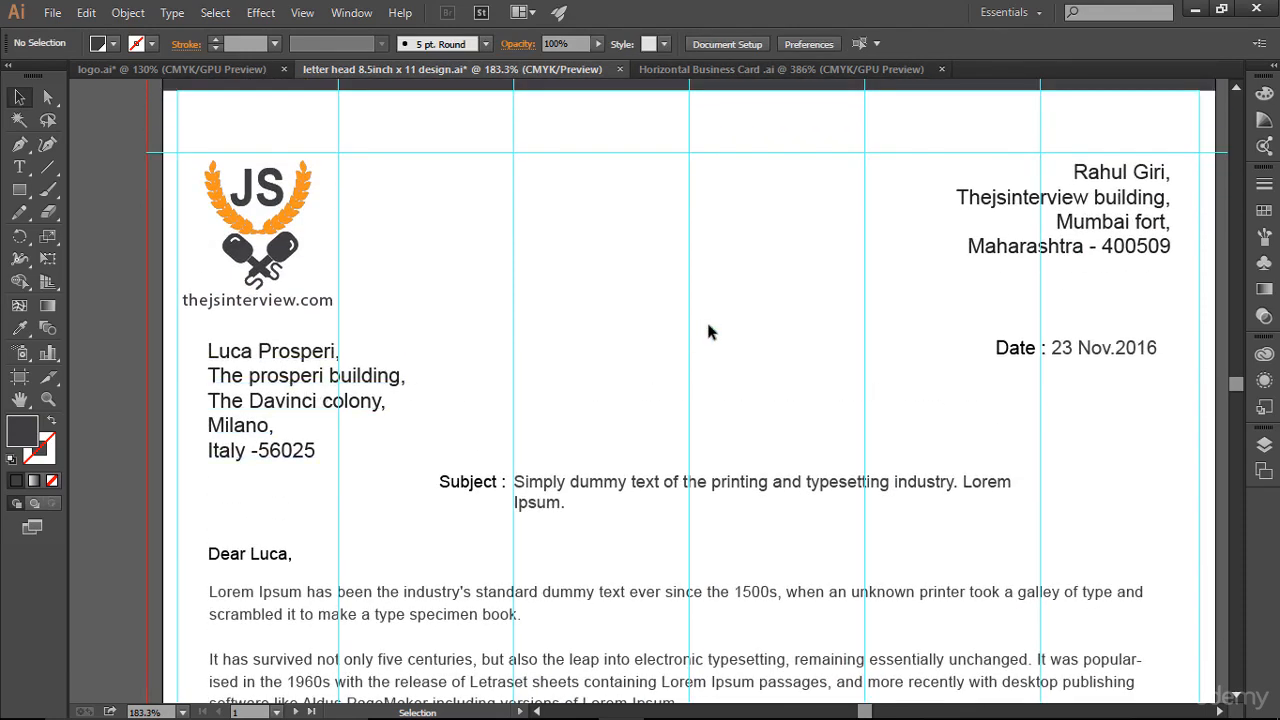
key(ctrl+0)
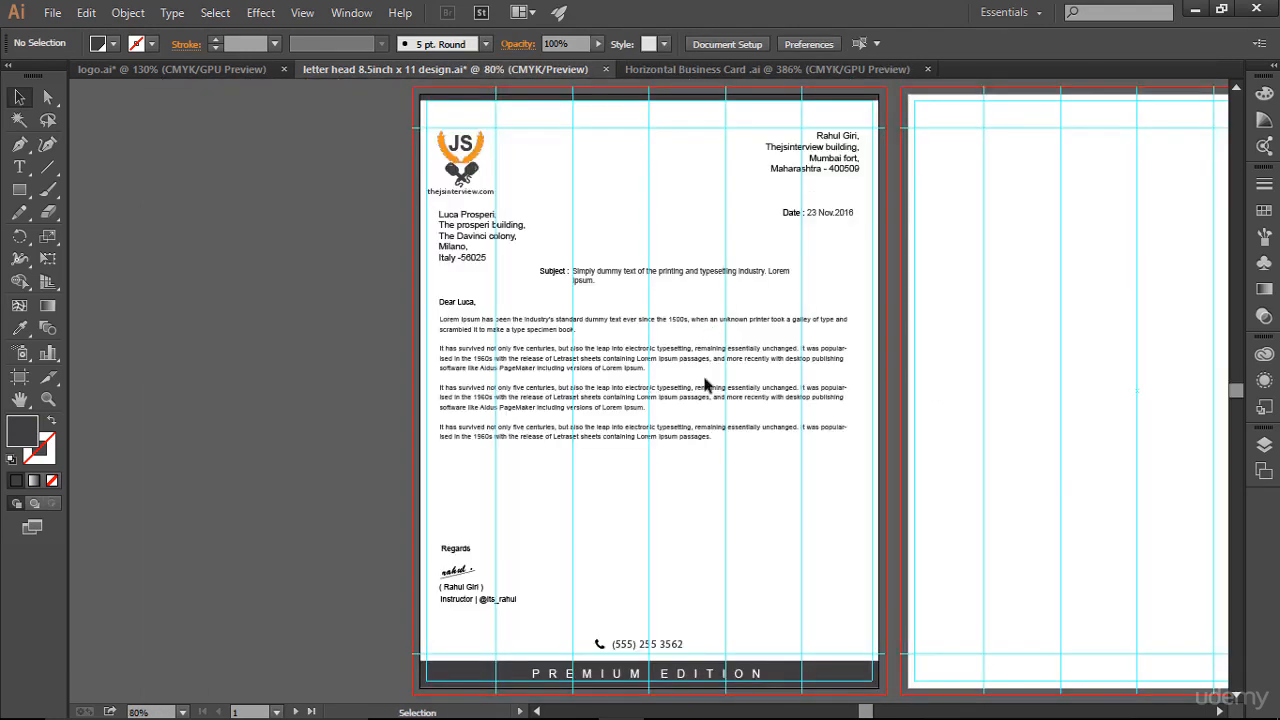
Set the recipient's address block to 11 pt.
click(462, 238)
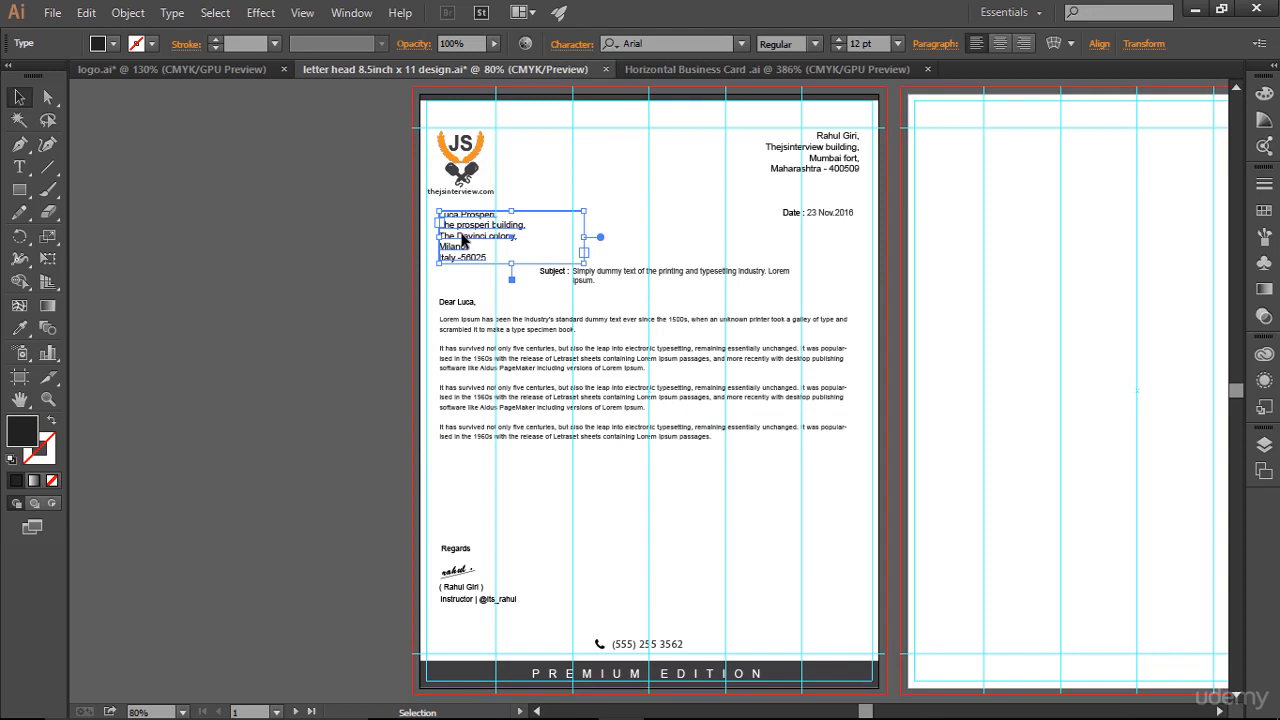
click(830, 267)
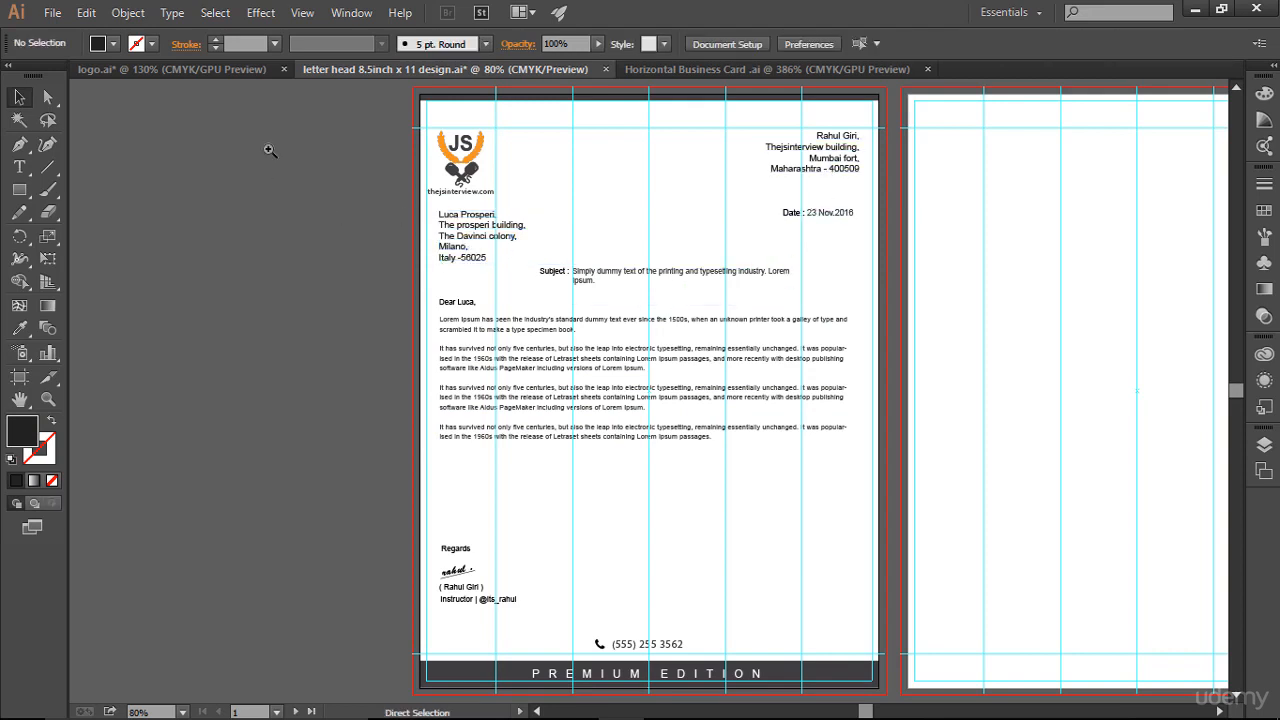
drag(365, 90, 889, 355)
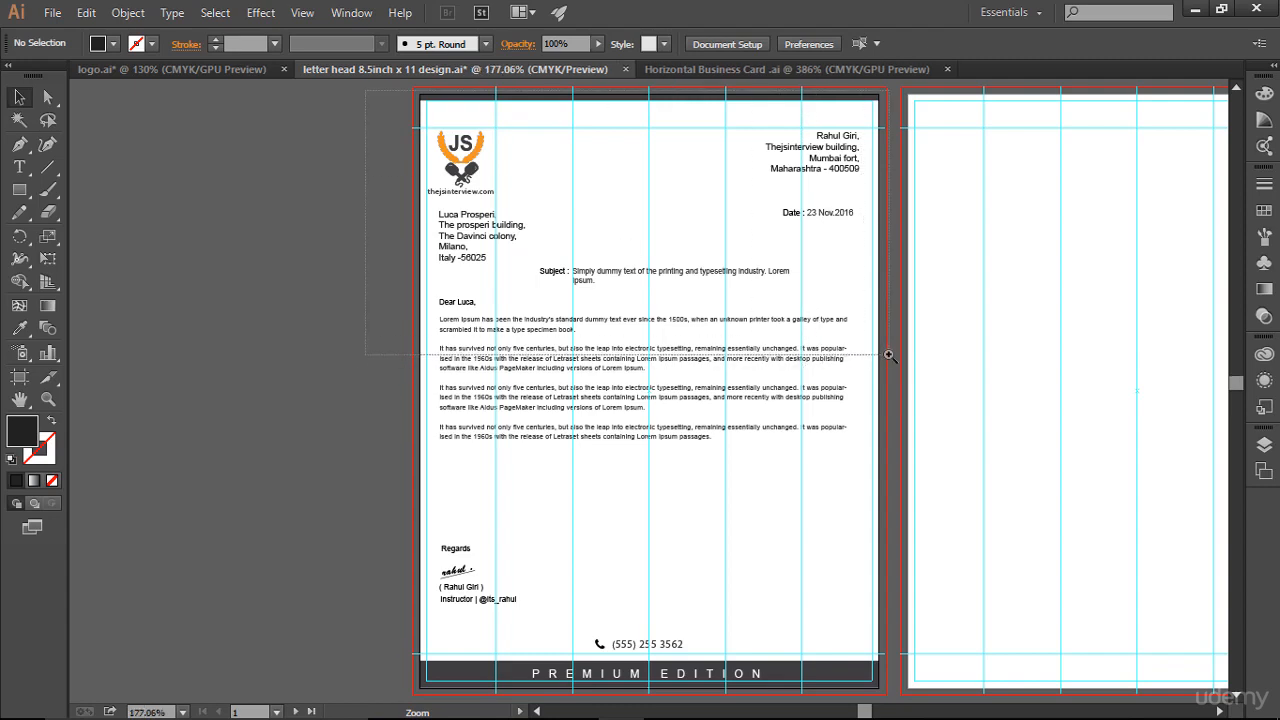
click(346, 405)
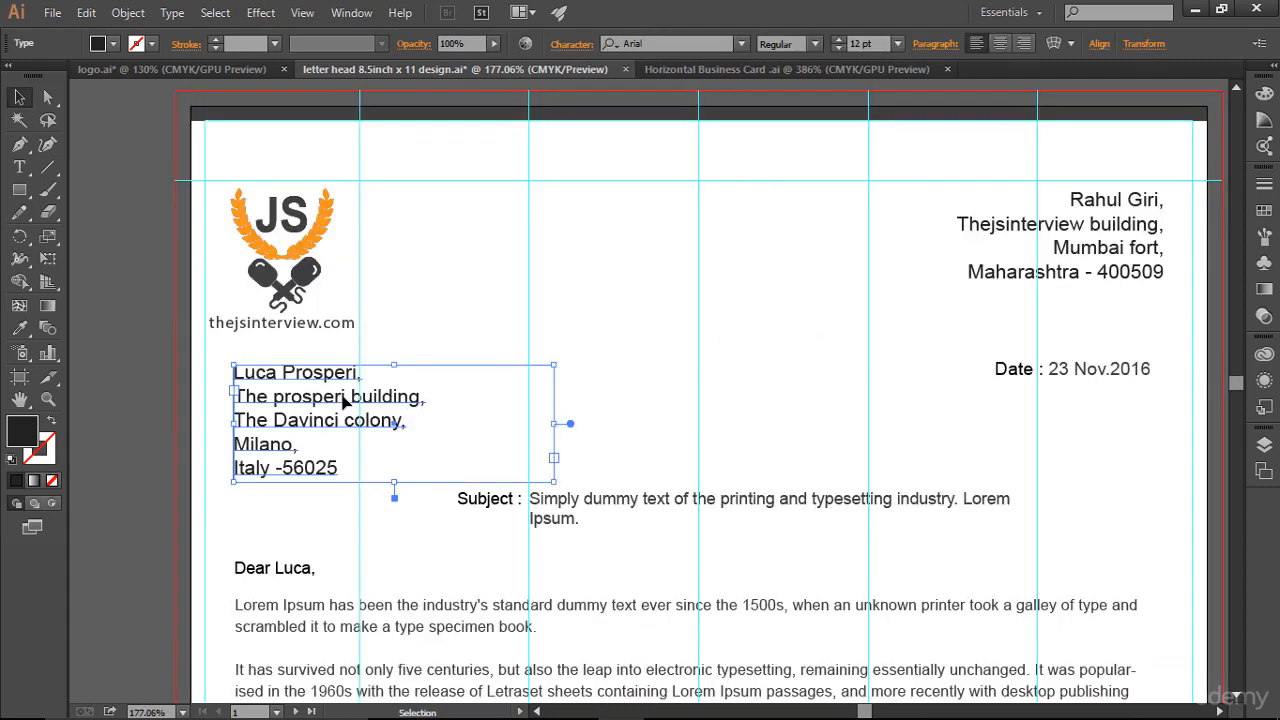
click(837, 48)
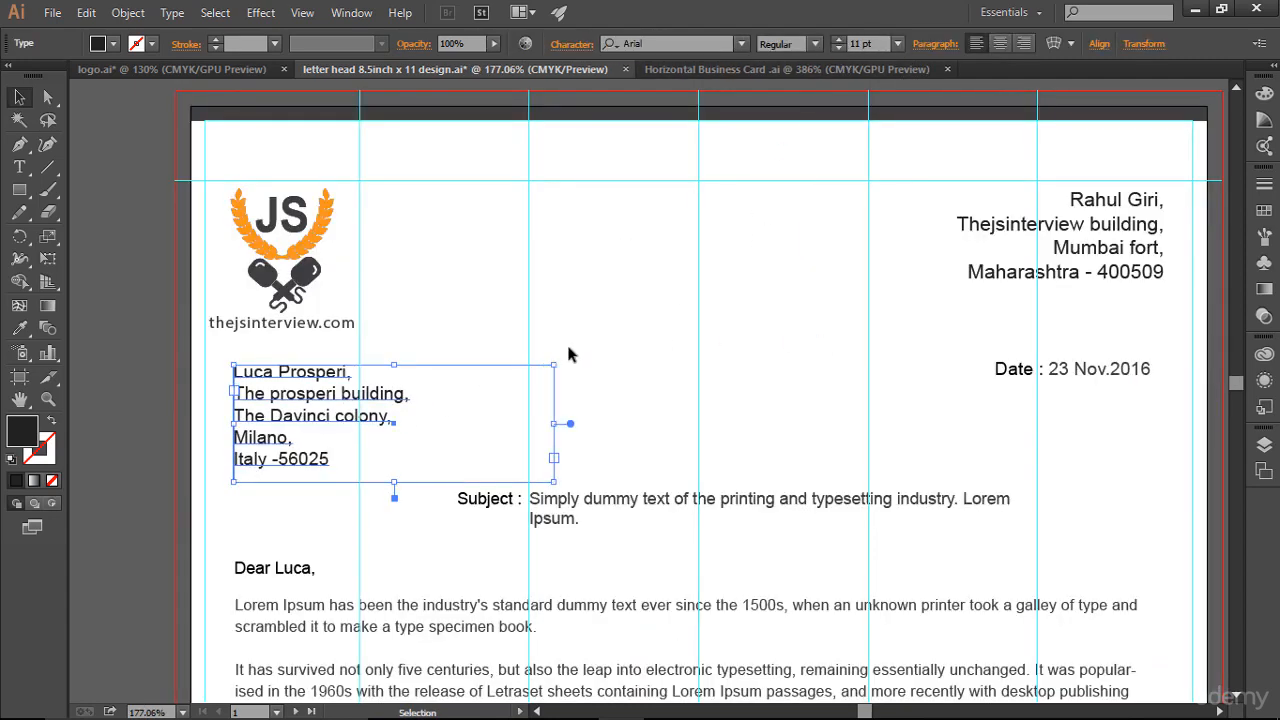
Nudge the recipient's address block slightly down and left beneath the website text.
key(Down)
key(Down)
key(Down)
key(Down)
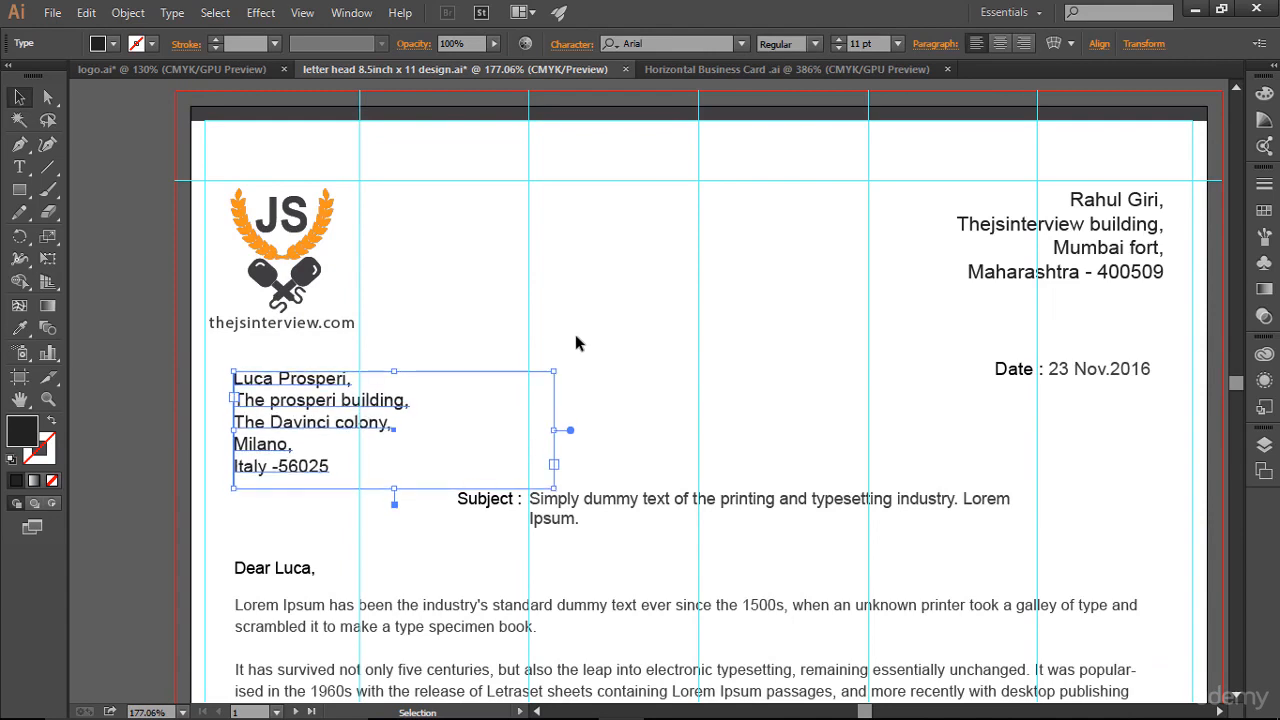
key(Left)
key(Left)
key(Left)
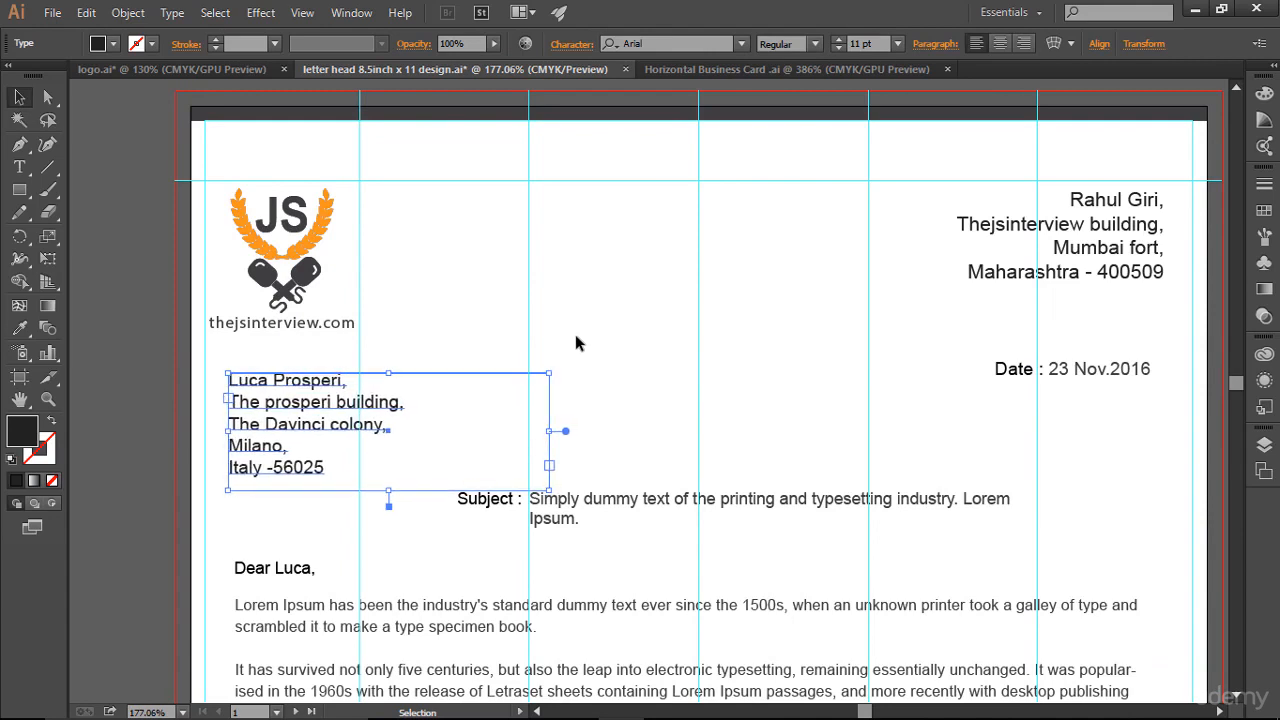
Set the sender's address block to 11 pt and nudge it slightly down.
click(990, 290)
click(990, 290)
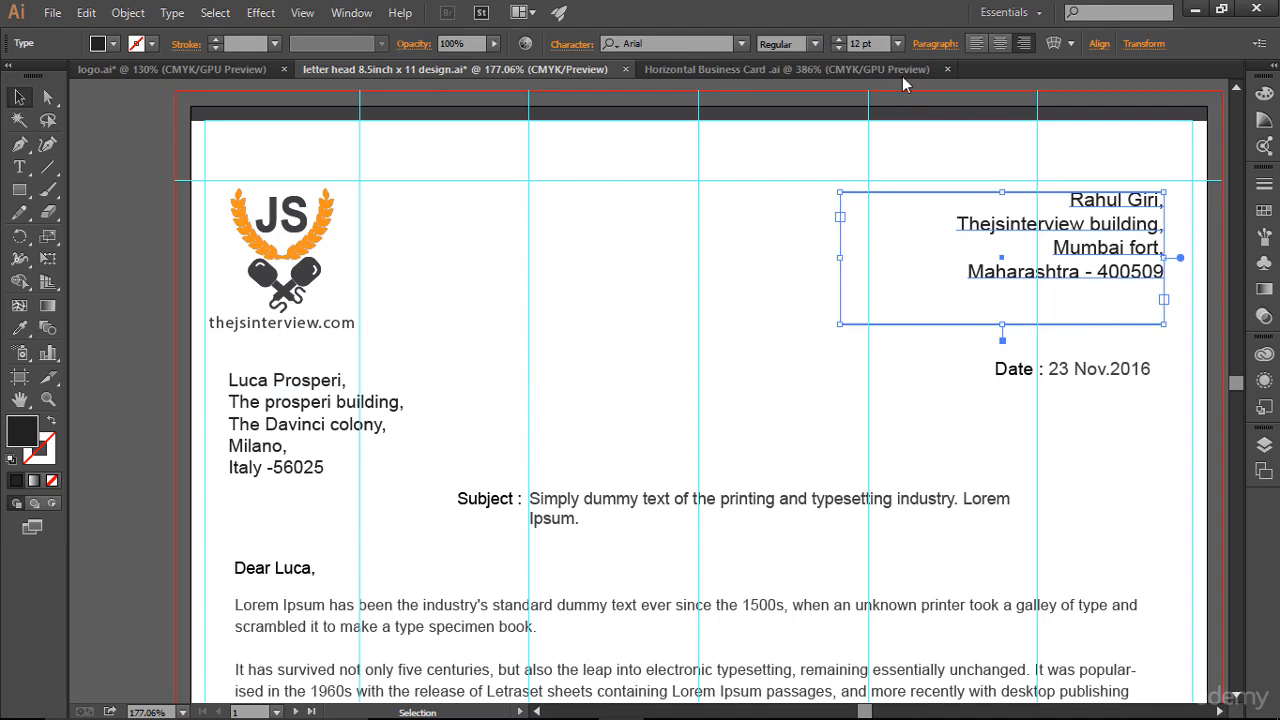
click(838, 49)
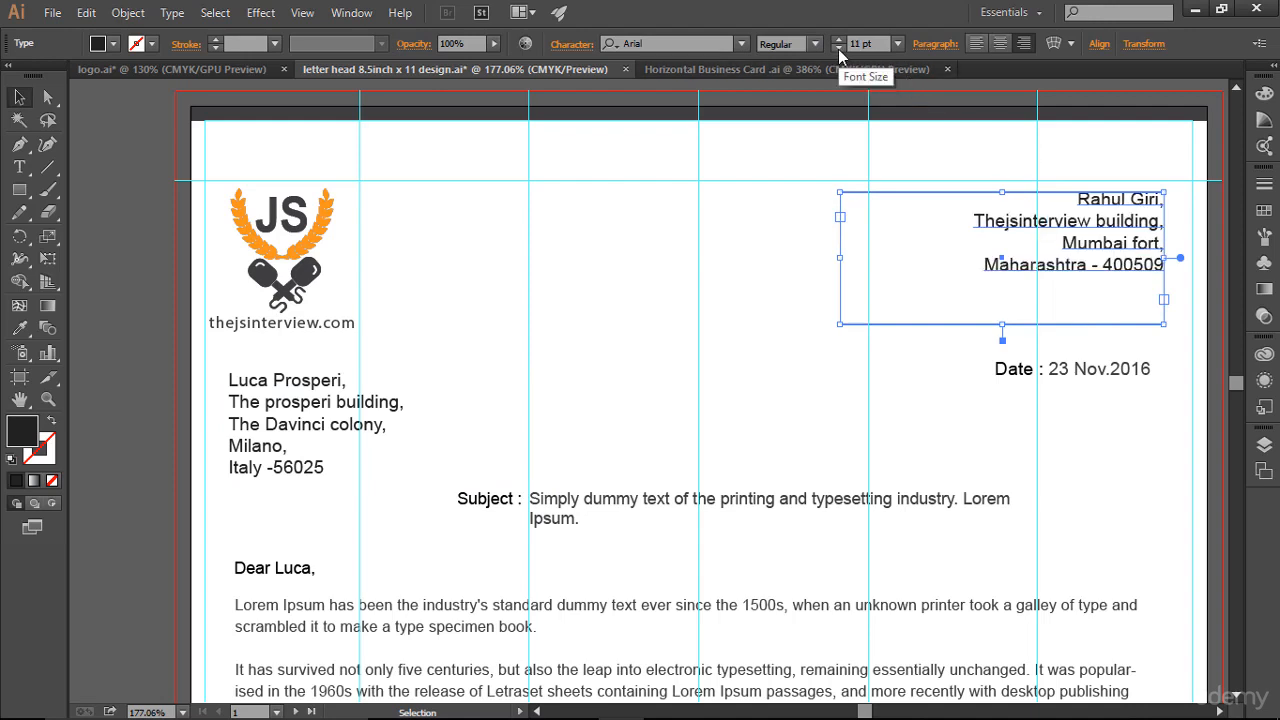
key(Down)
click(773, 188)
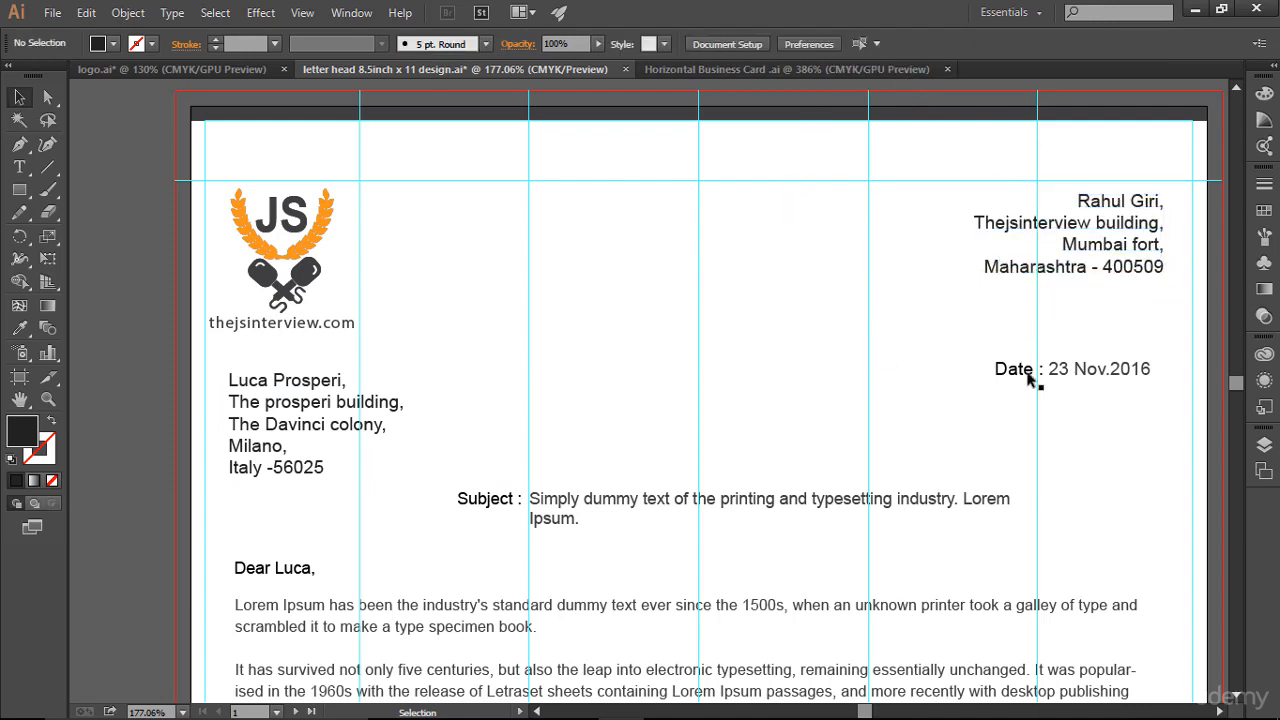
Set the date line to 10 pt and nudge it right to line up with the sender's address edge.
click(1085, 375)
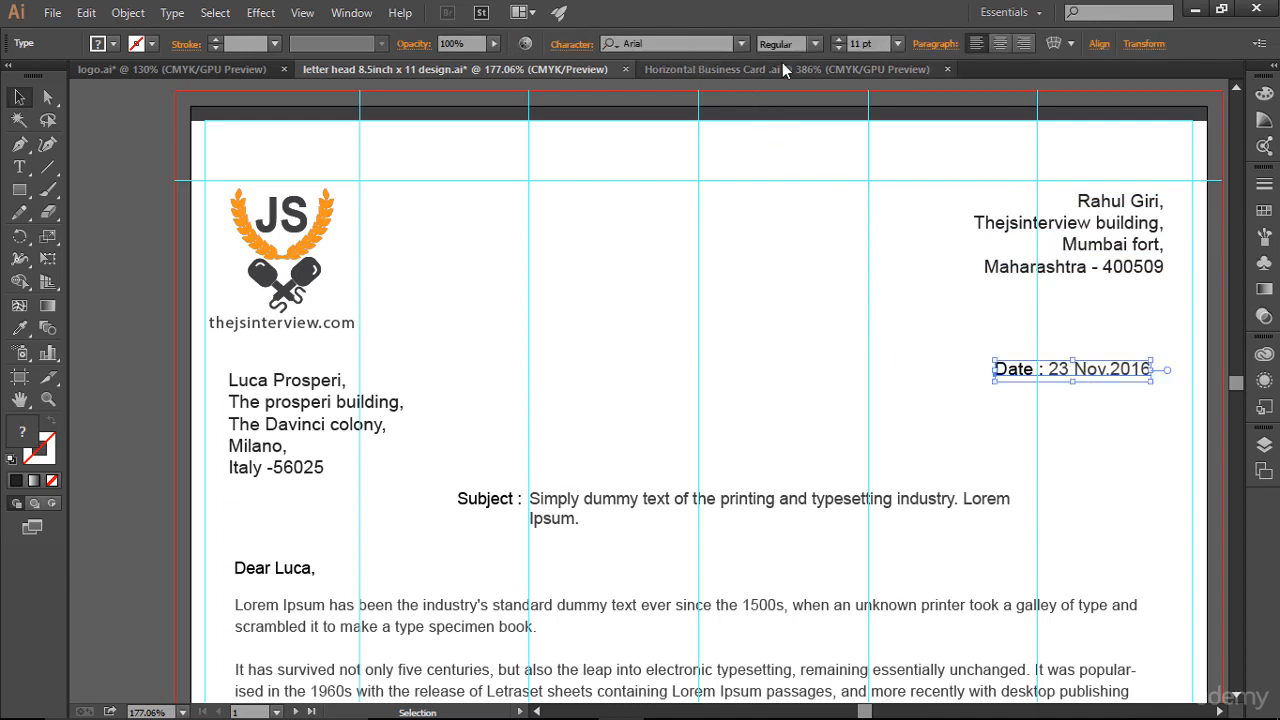
click(836, 49)
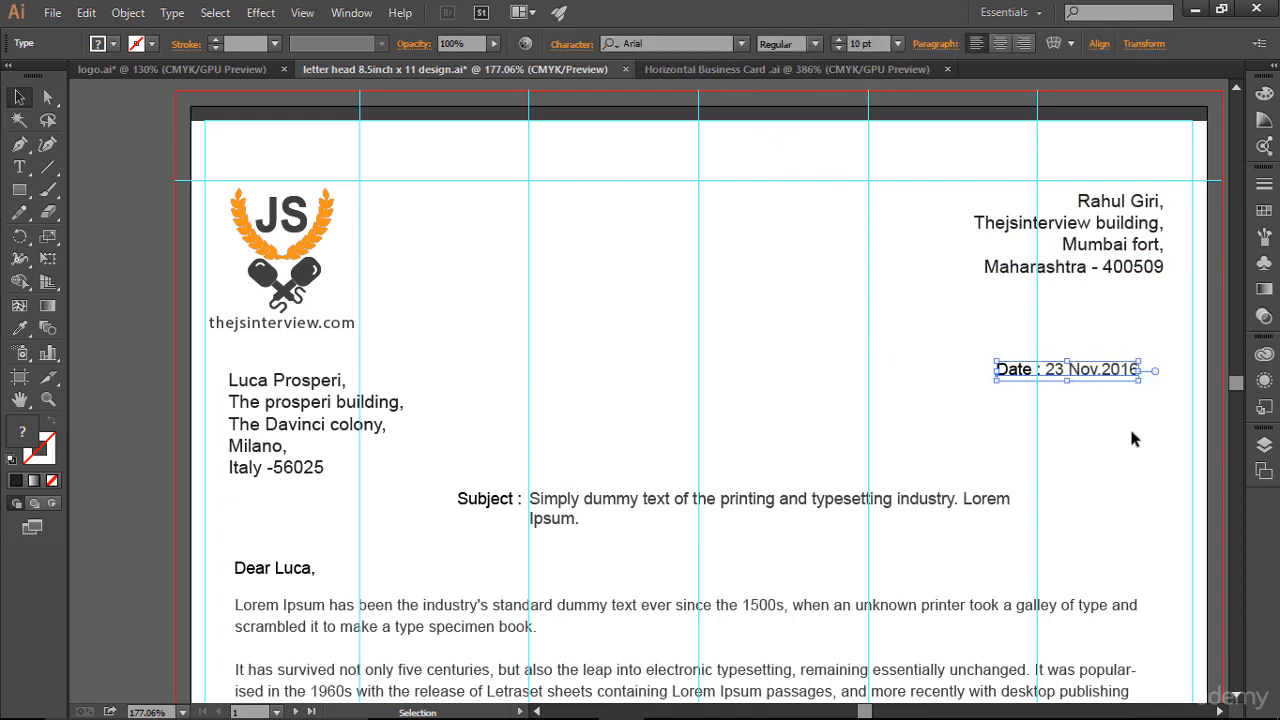
key(Right)
key(Right)
key(Right)
key(Right)
key(Right)
key(Right)
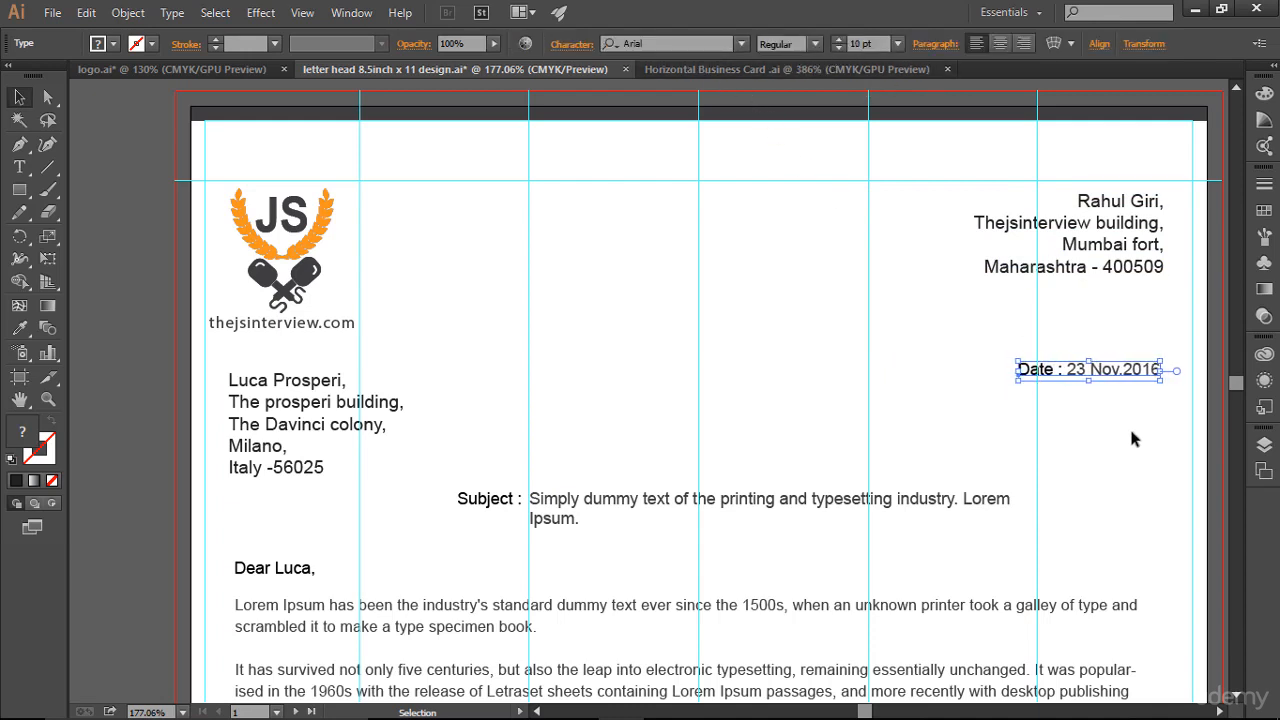
click(1132, 433)
scroll(1132, 433, down, 2)
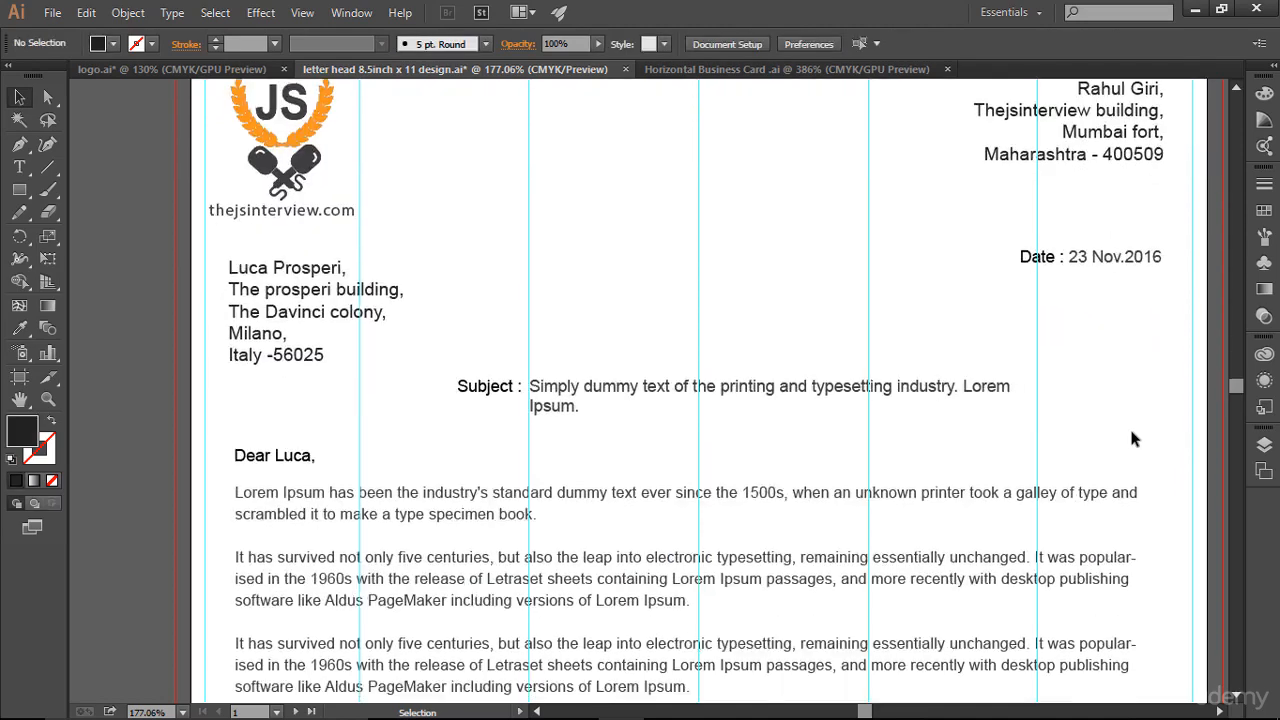
scroll(1132, 433, up, 2)
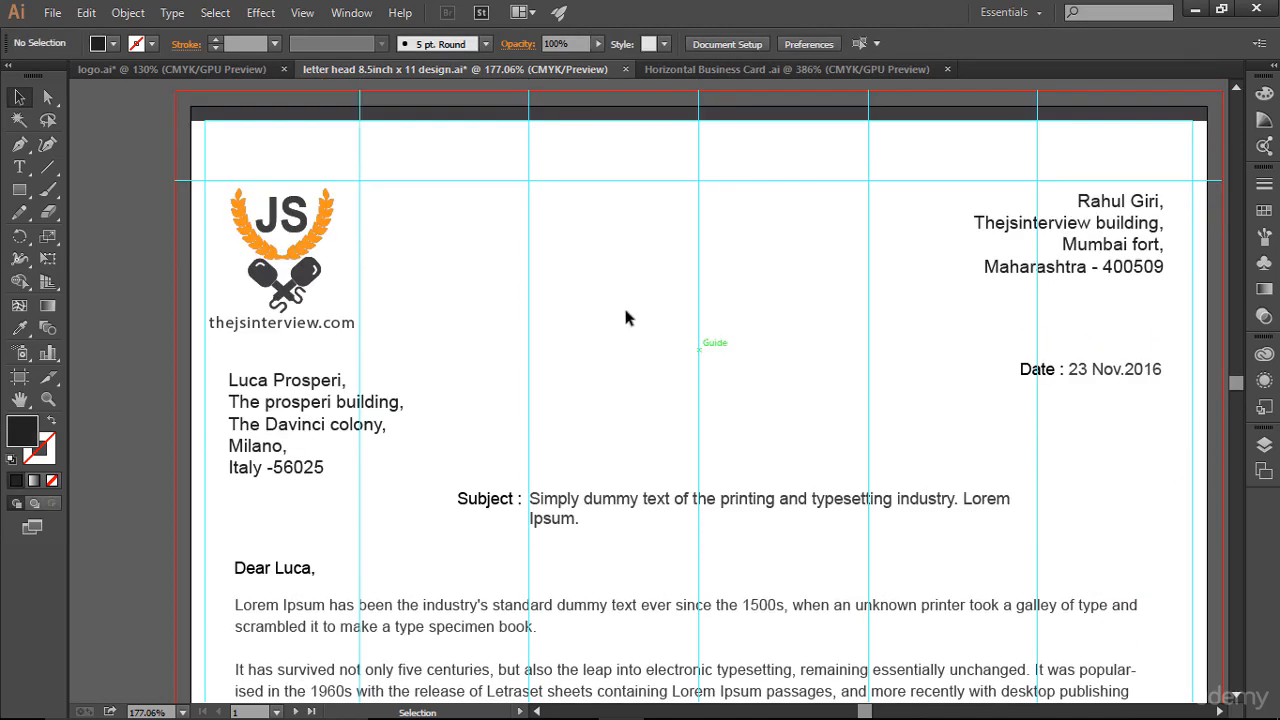
Scale the logo proportionally about its center down to about 0.62 x 0.75 in.
click(322, 210)
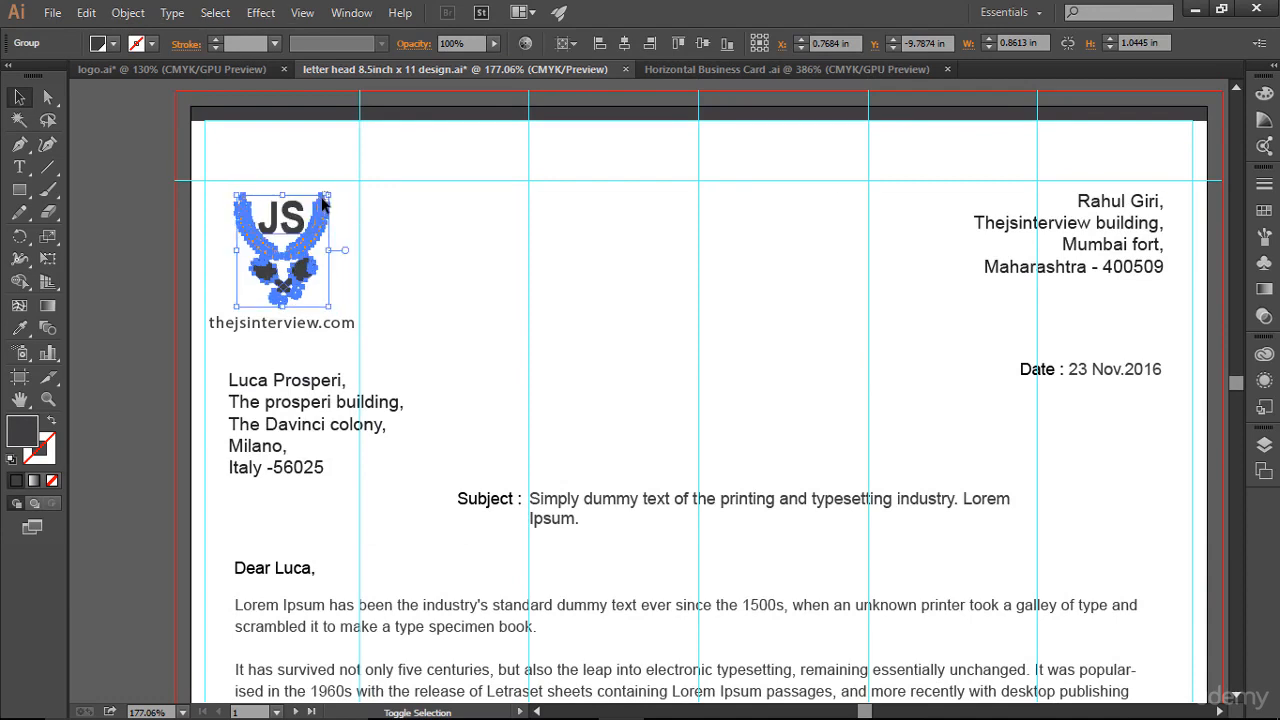
click(346, 222)
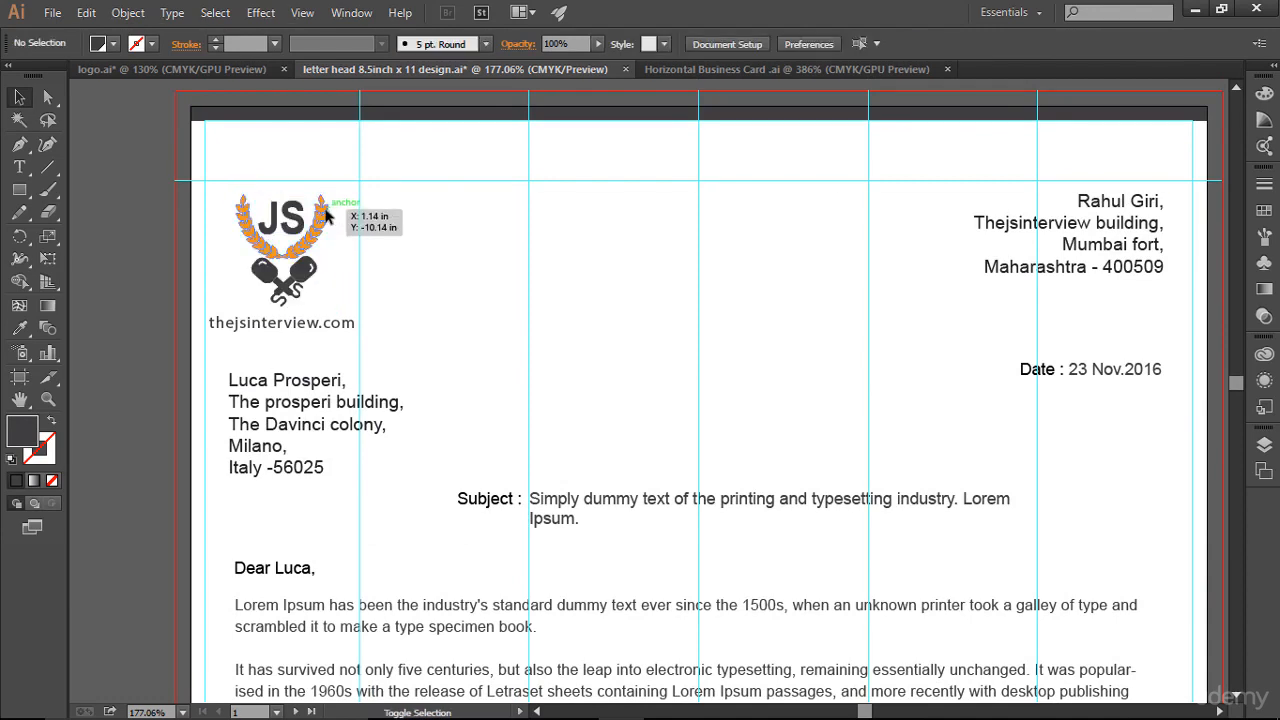
click(325, 211)
drag(329, 195, 320, 199)
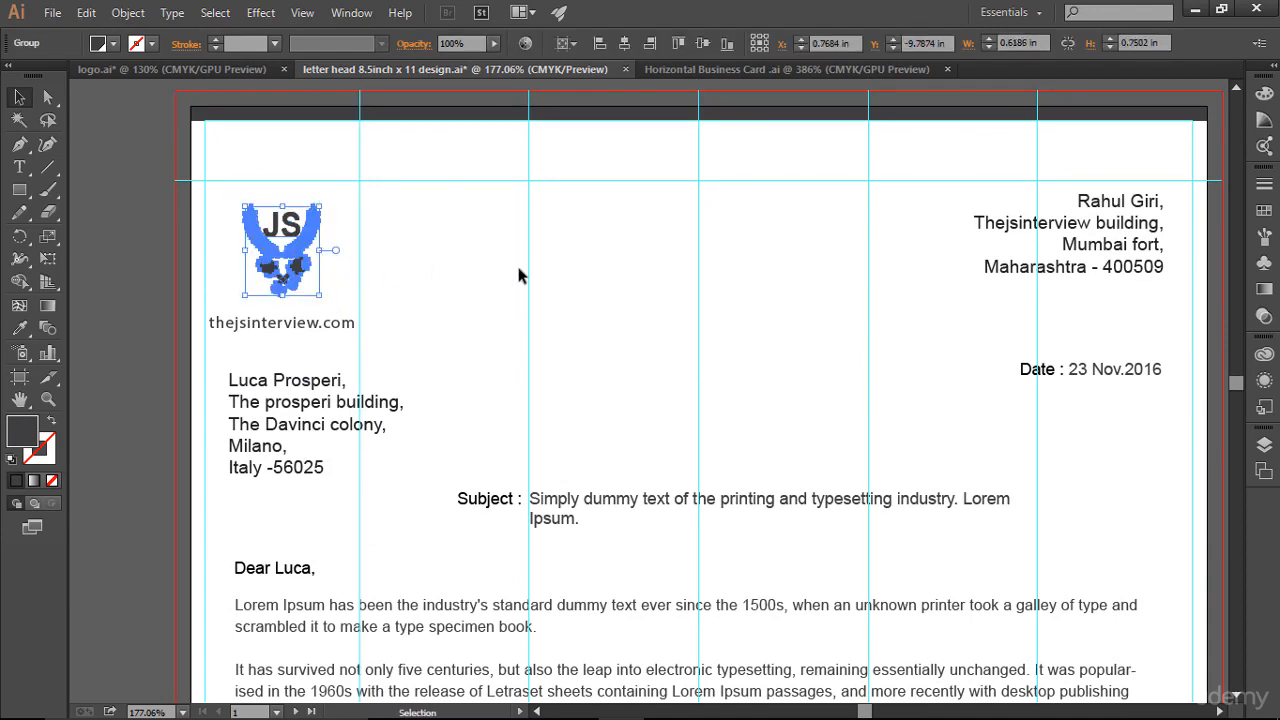
Nudge the logo up until its top sits just below the upper horizontal guide.
key(Up)
key(Up)
key(Up)
key(Up)
key(Up)
key(Up)
key(Up)
key(Up)
key(Up)
key(Up)
key(Up)
key(Up)
key(Up)
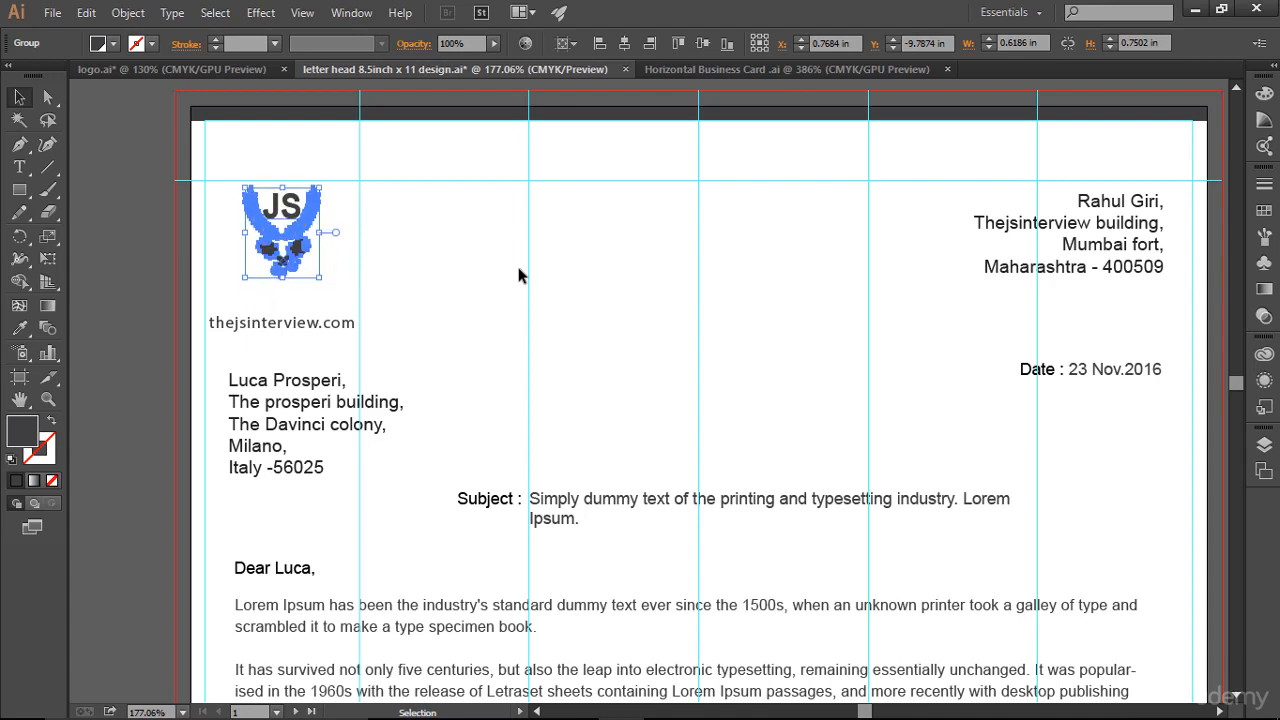
Nudge the website text up until it sits directly beneath the logo.
click(329, 320)
key(Up)
key(Up)
key(Up)
key(Up)
key(Up)
key(Up)
key(Up)
key(Up)
key(Up)
key(Up)
key(Up)
key(Up)
key(Up)
key(Up)
key(Up)
key(Up)
key(Up)
key(Up)
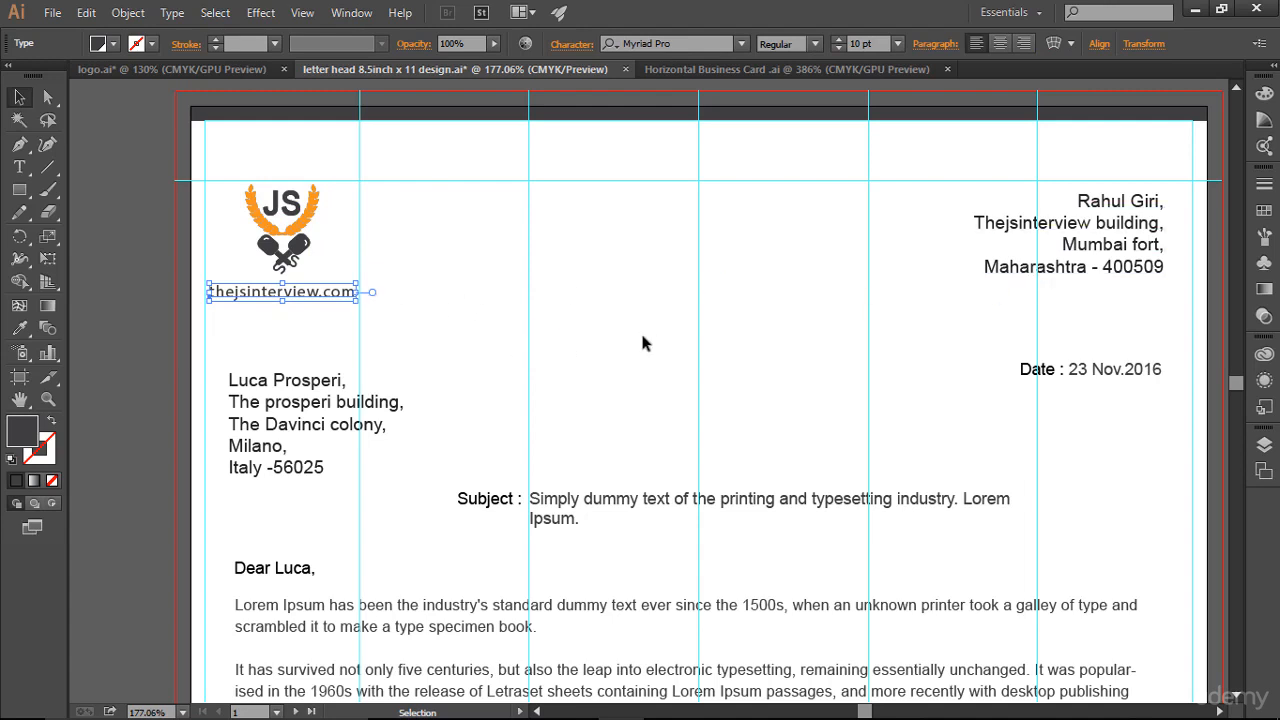
key(Up)
key(Up)
key(Up)
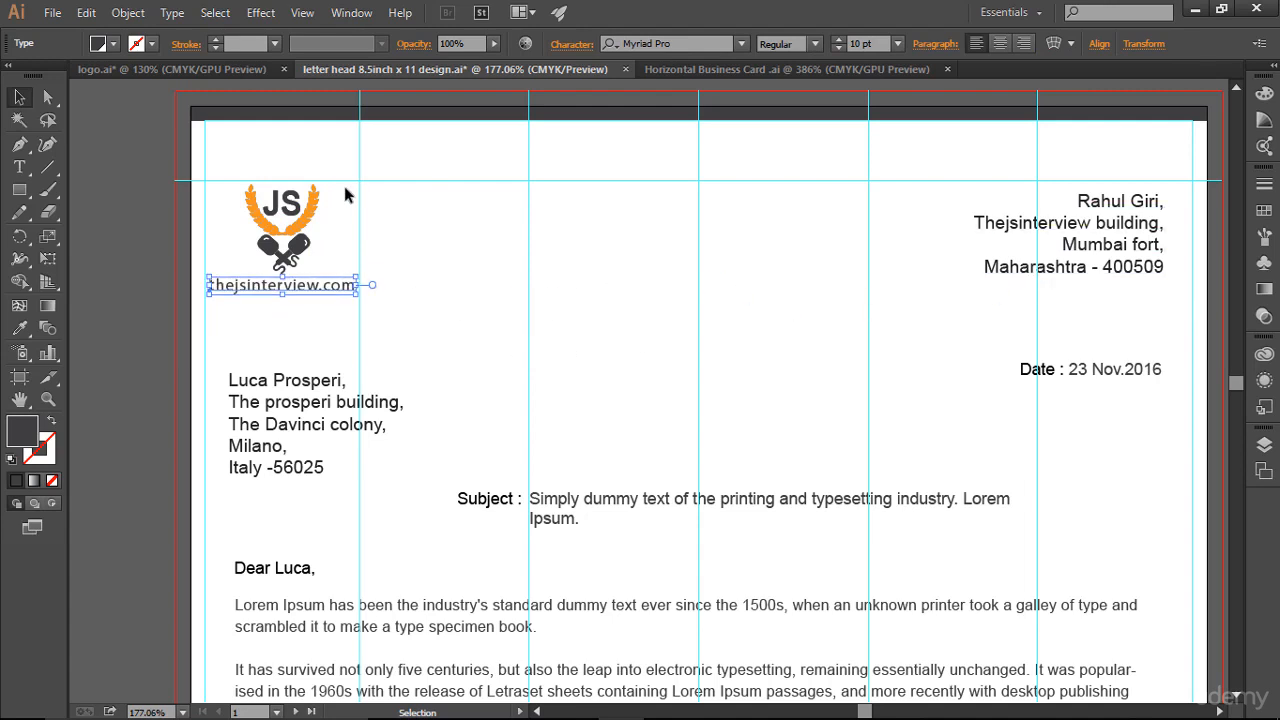
click(318, 201)
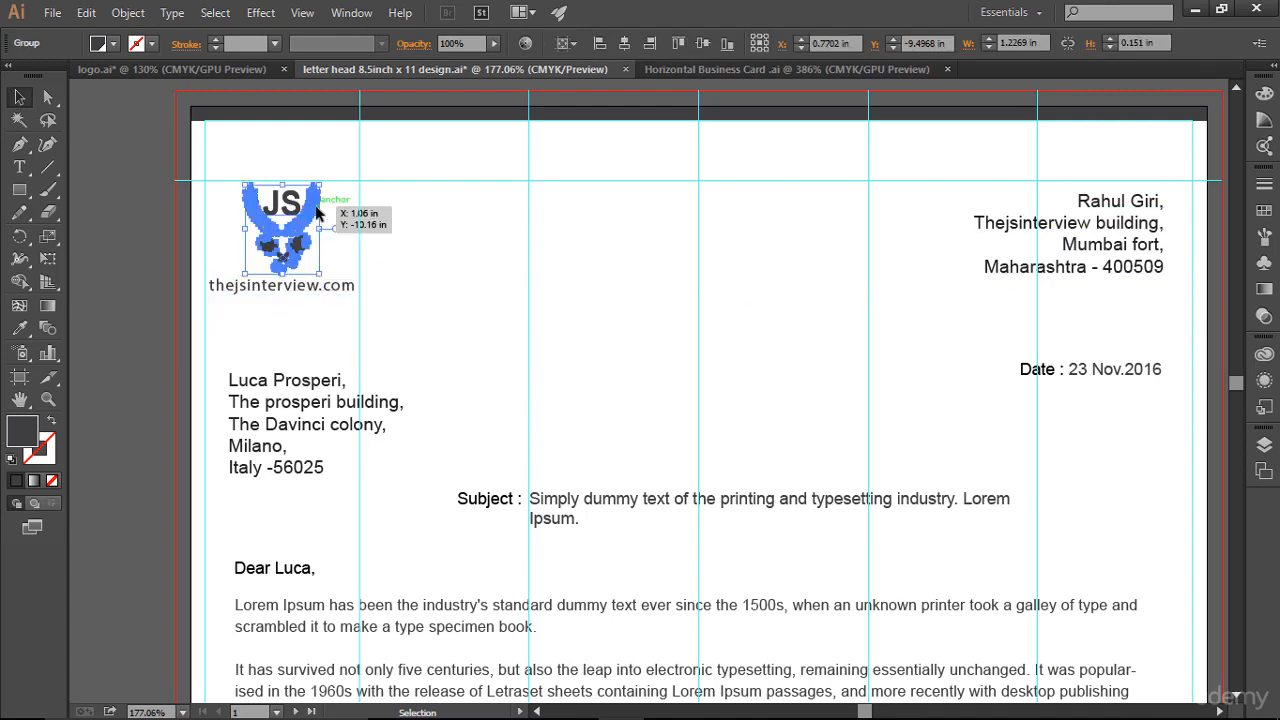
click(366, 231)
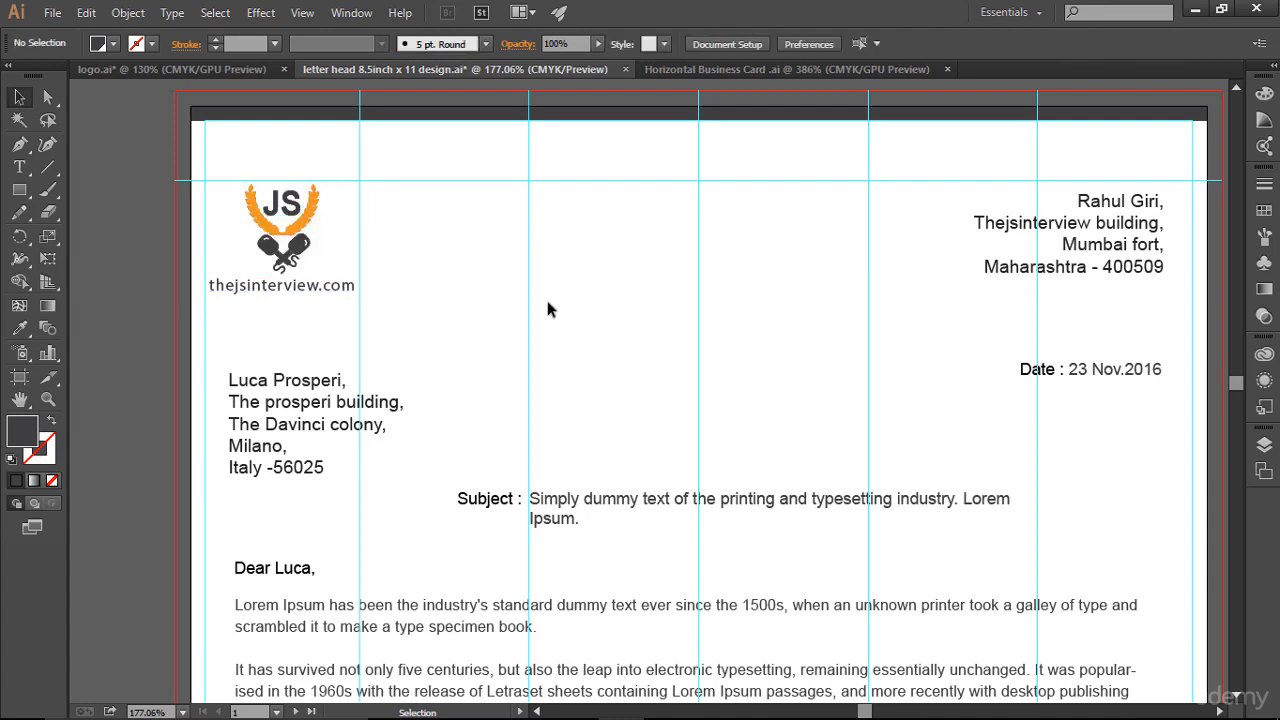
Hide the guides and paste a copy of all the letterhead artwork in the same position on the second artboard.
key(ctrl+0)
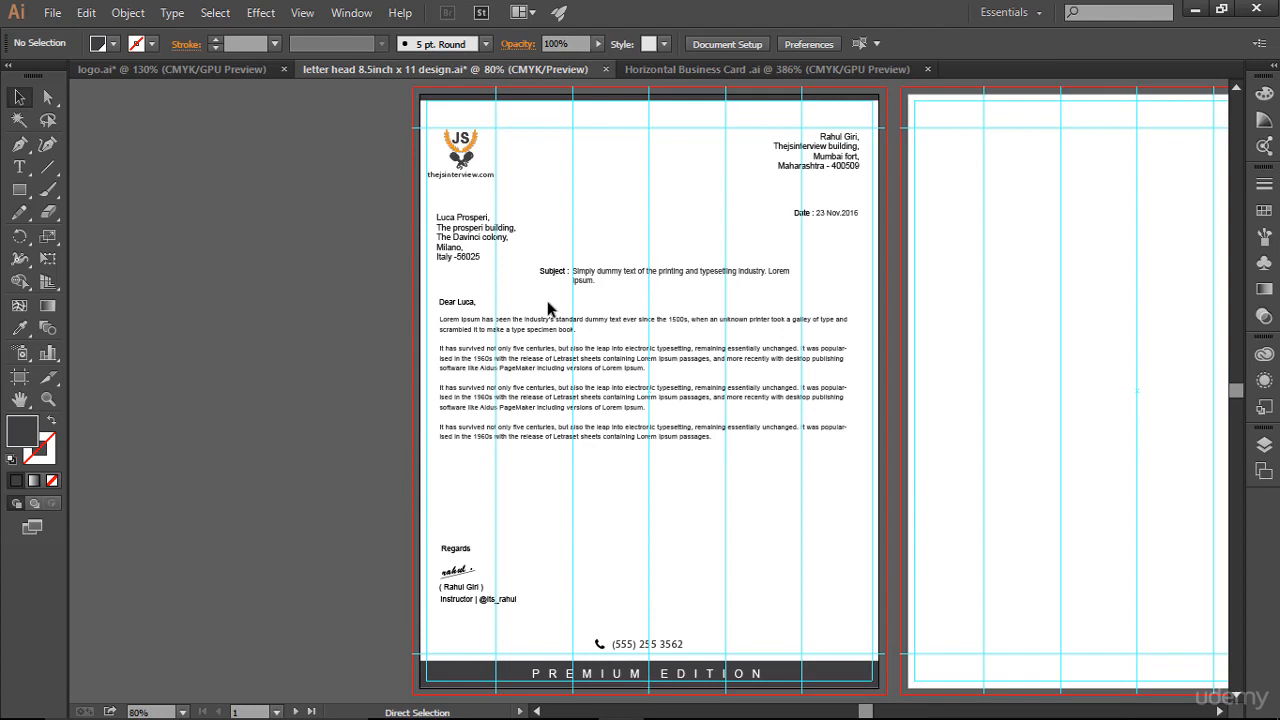
key(ctrl+;)
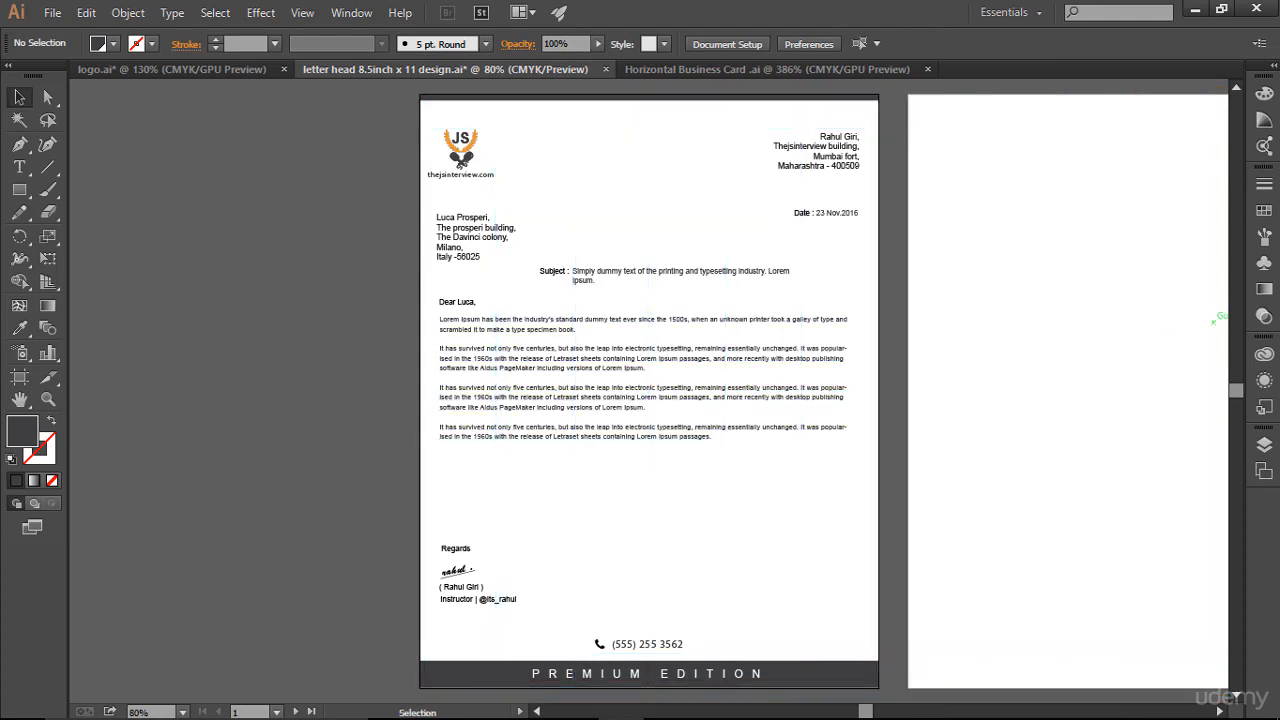
drag(777, 260, 547, 270)
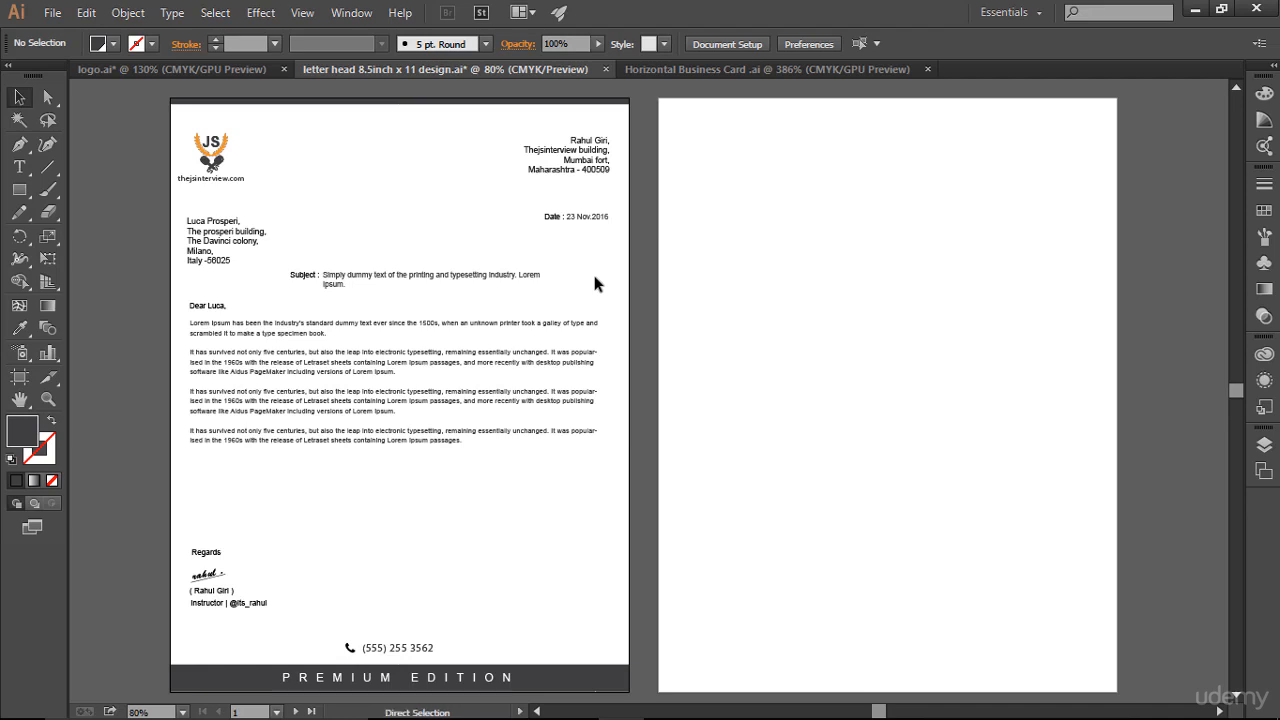
key(ctrl+a)
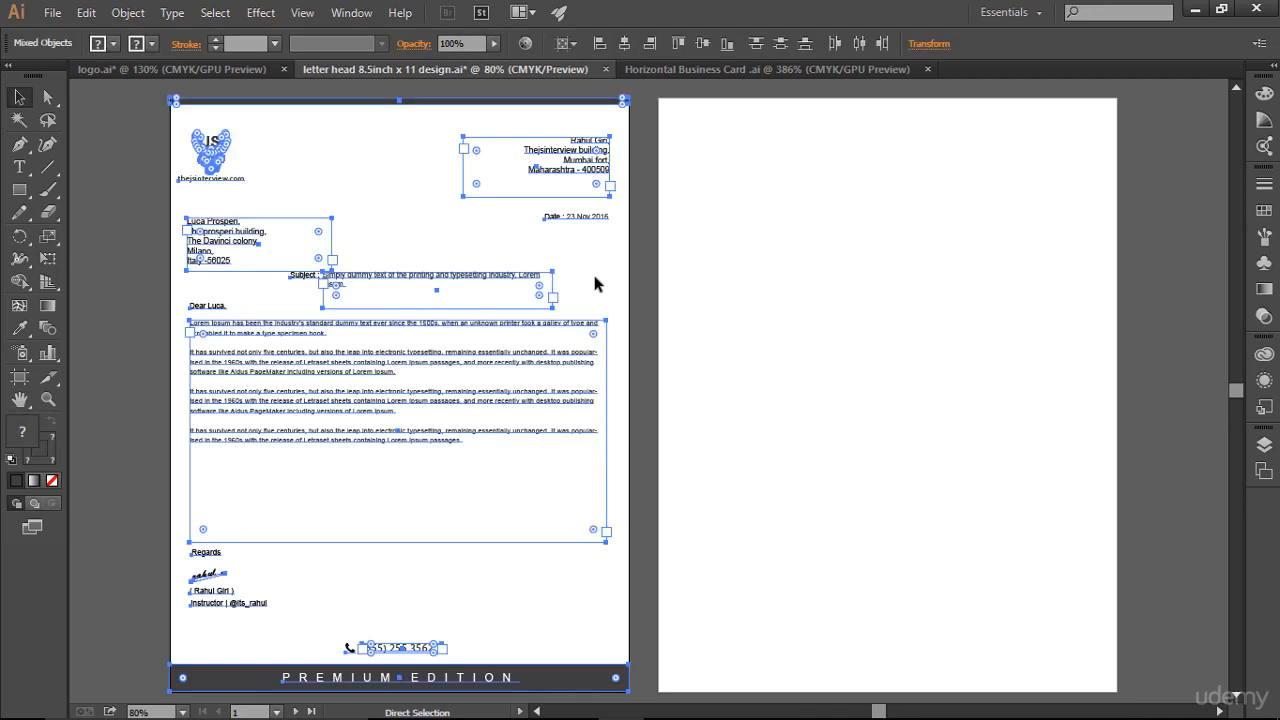
click(858, 400)
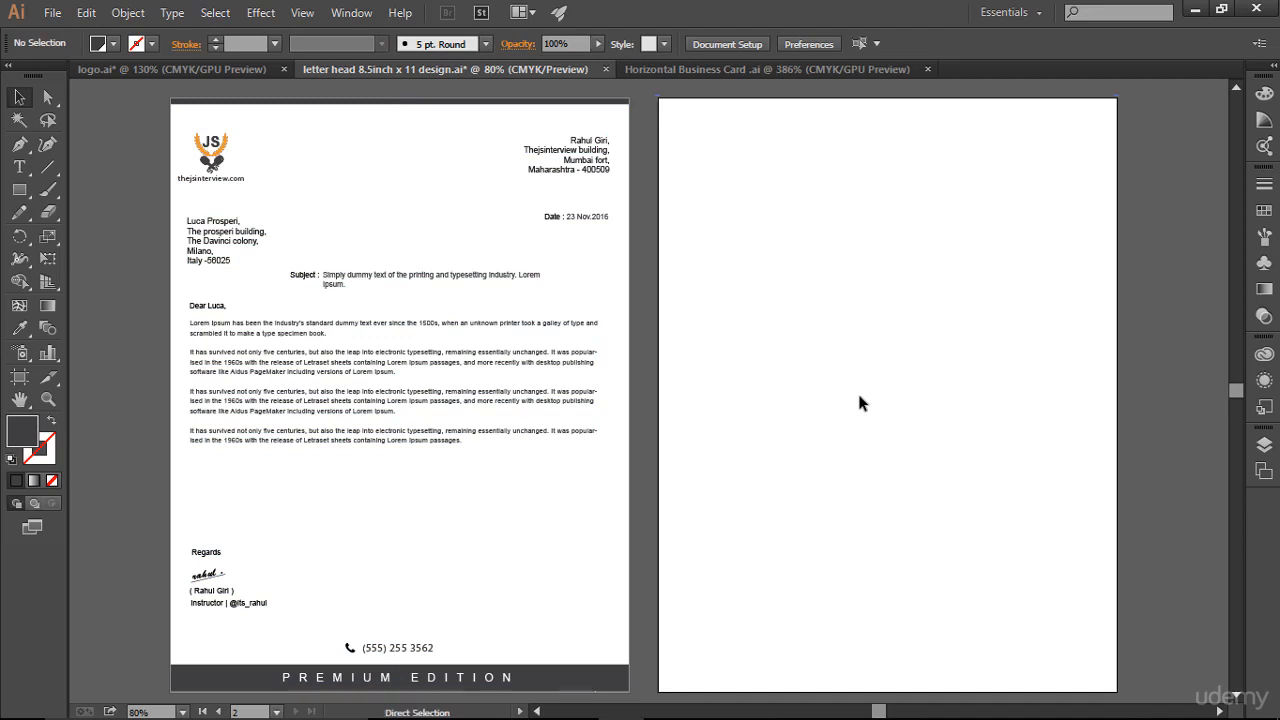
key(ctrl+shift+v)
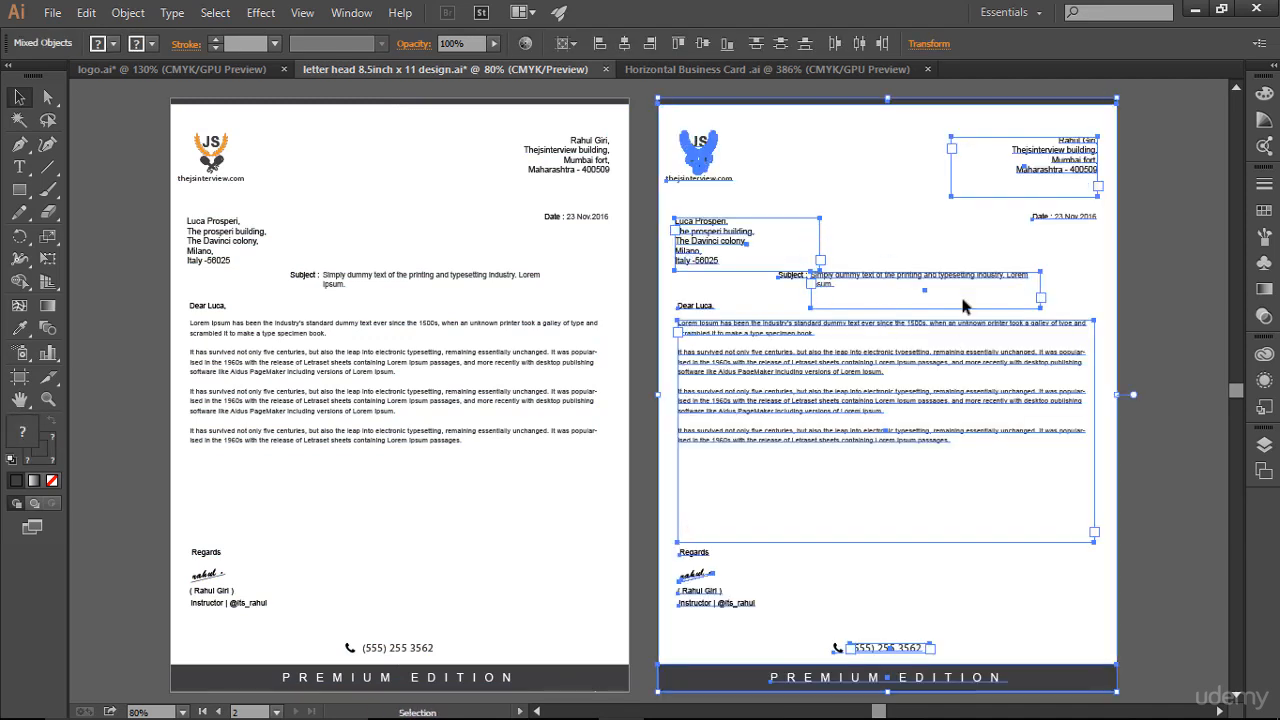
click(985, 252)
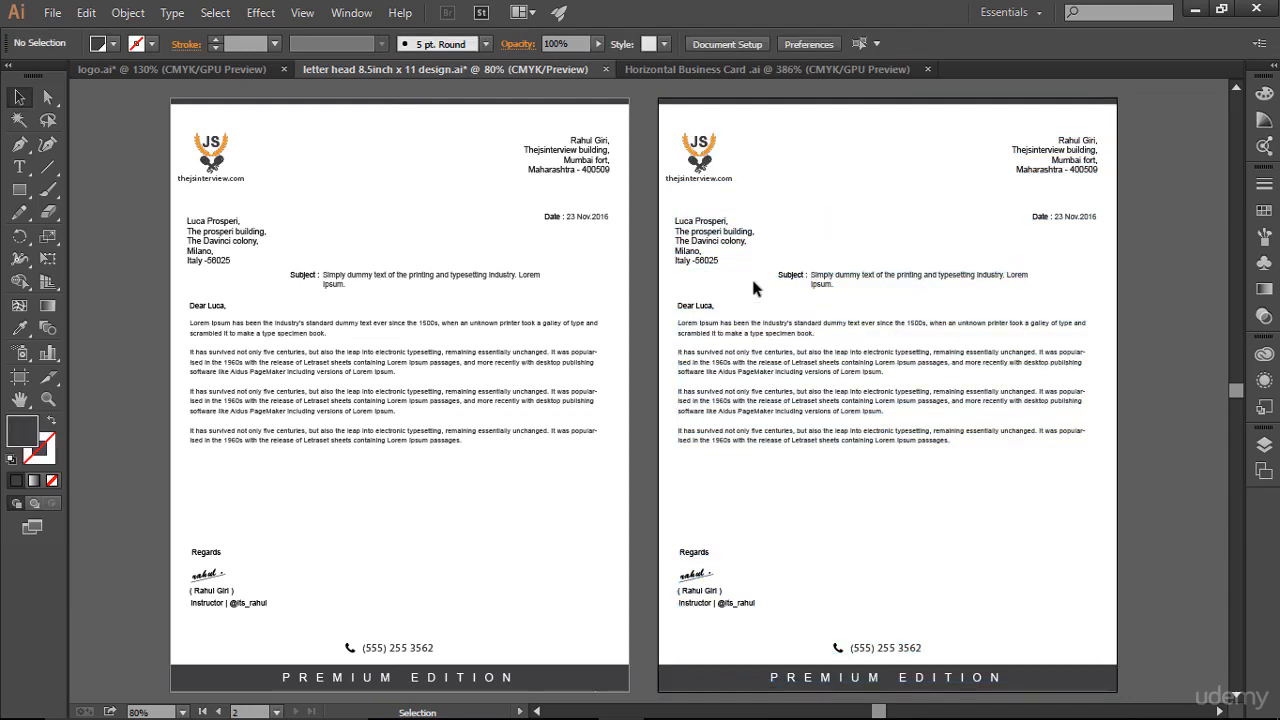
Delete the body text, recipient's address, subject, salutation and date from the second artboard's copy.
click(689, 340)
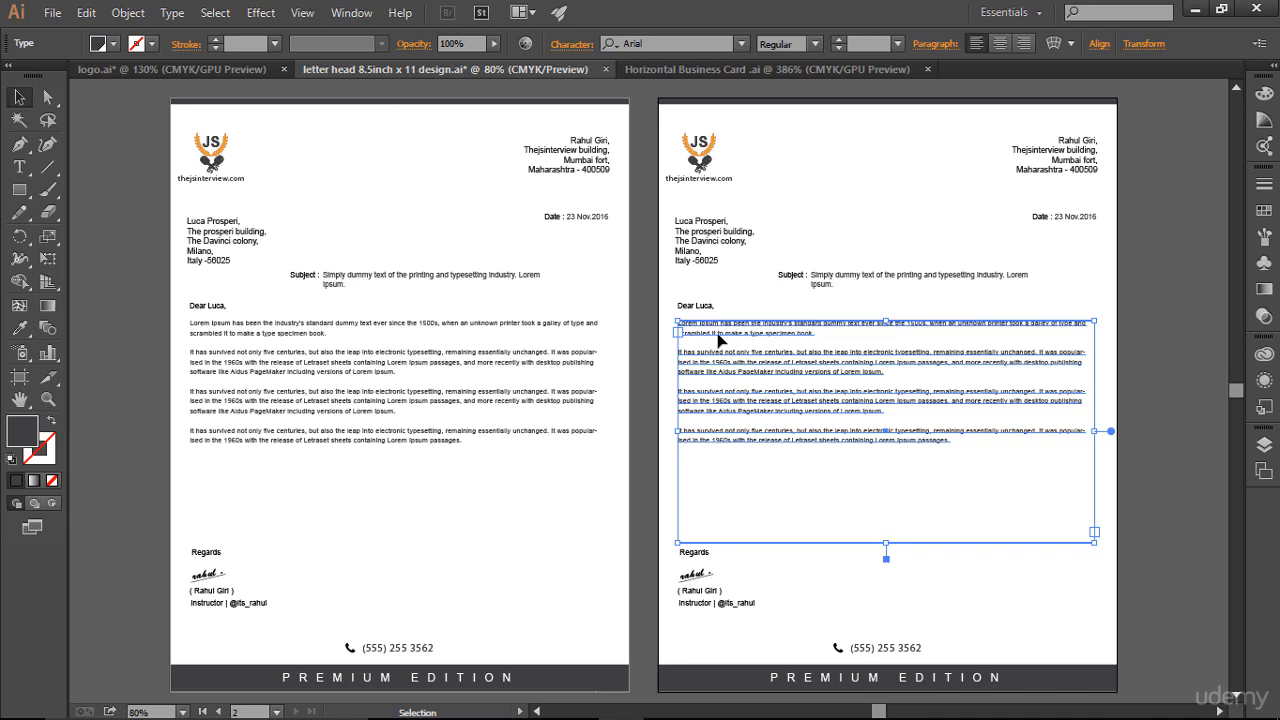
key(Delete)
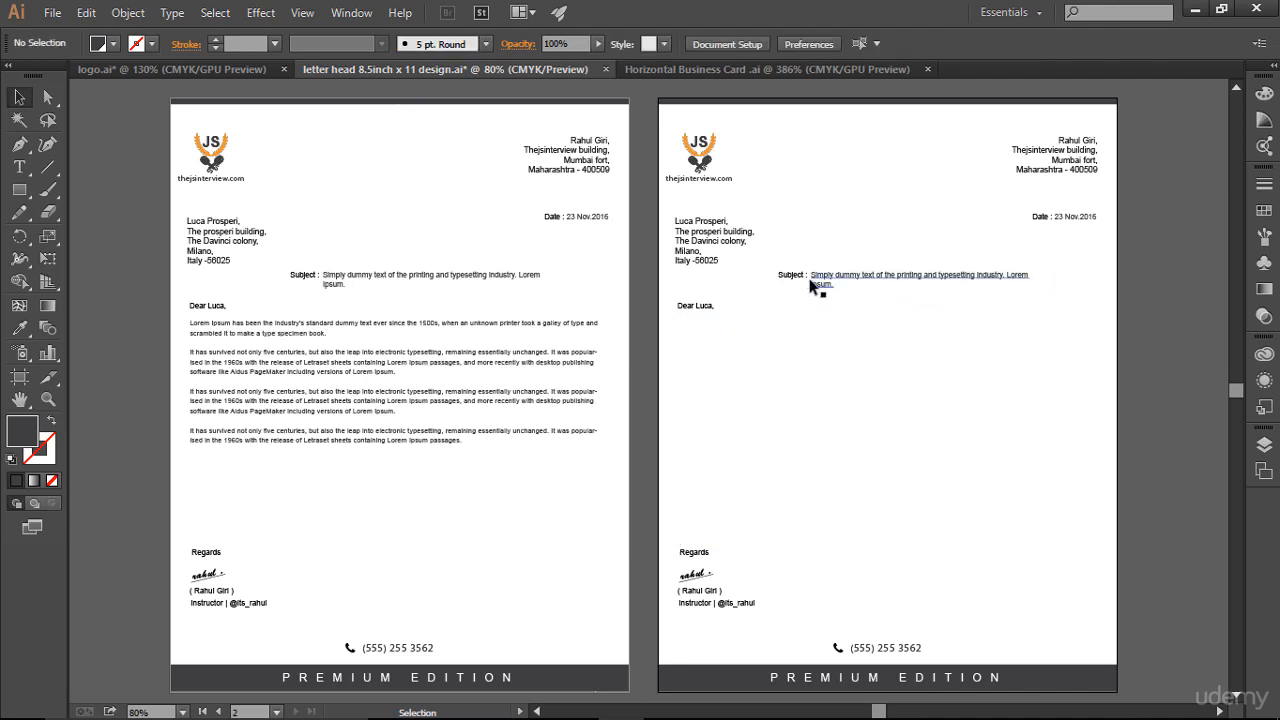
drag(795, 325, 944, 272)
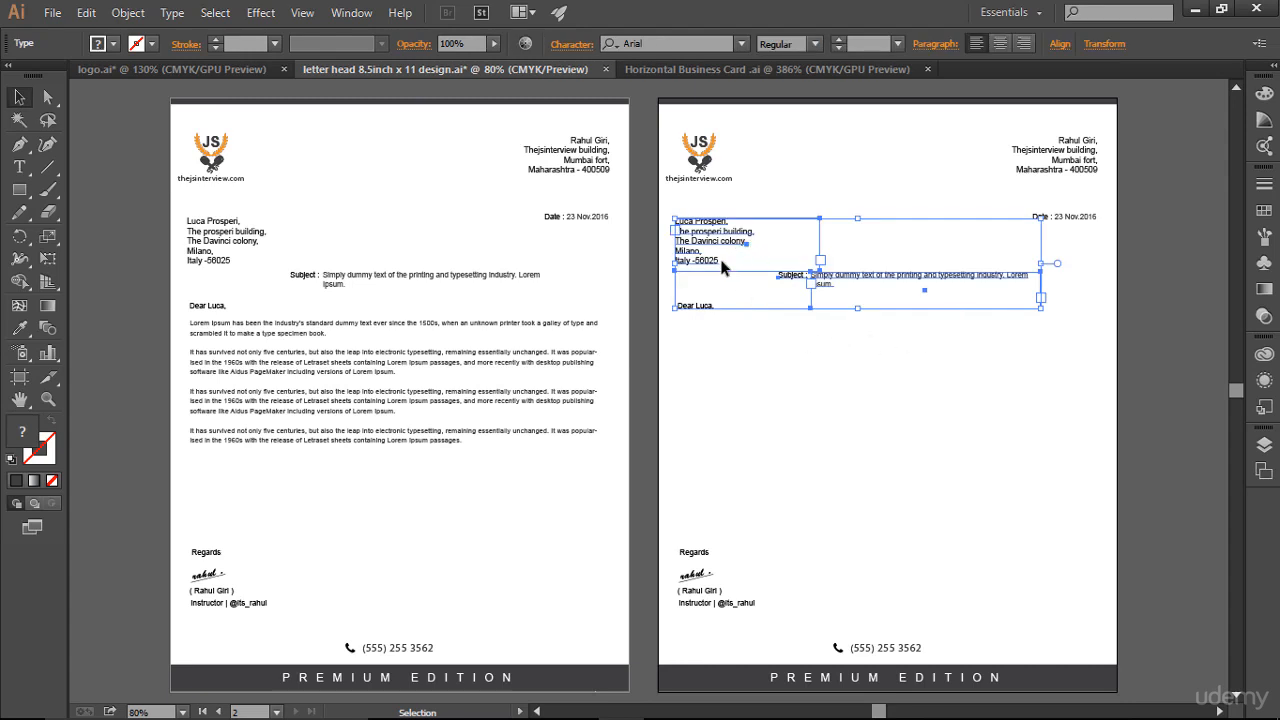
key(Delete)
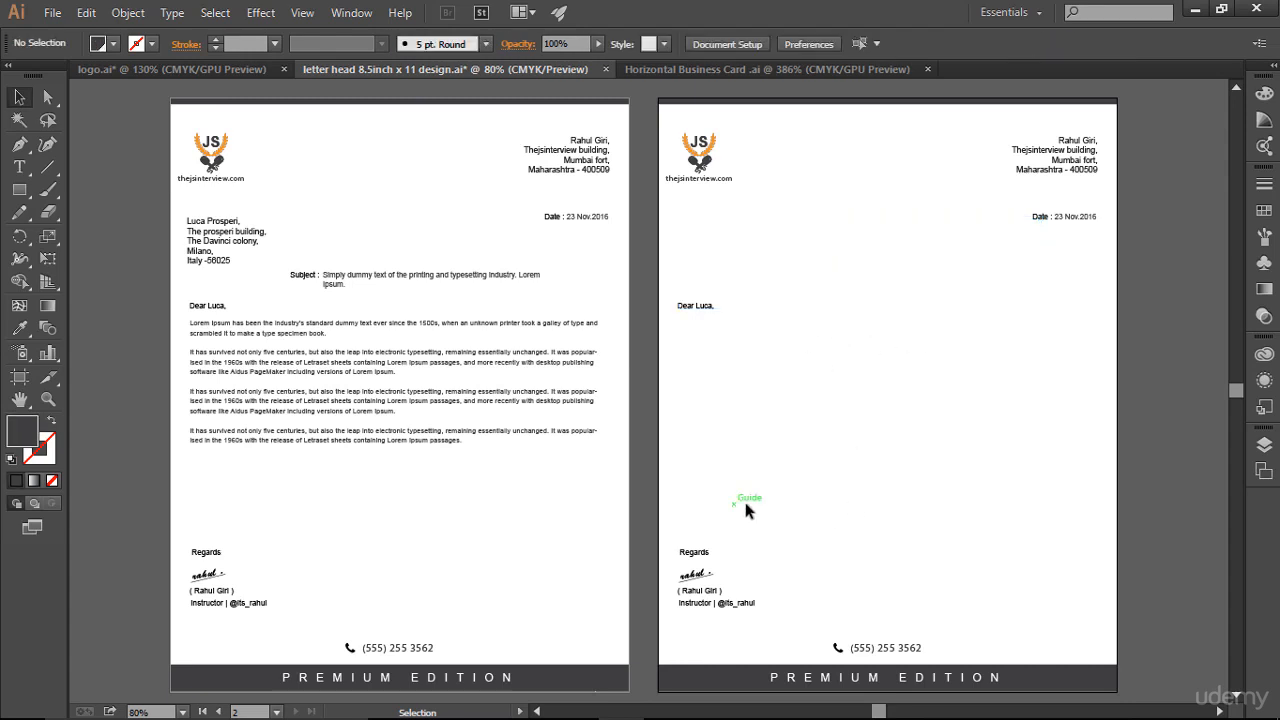
click(700, 307)
key(Delete)
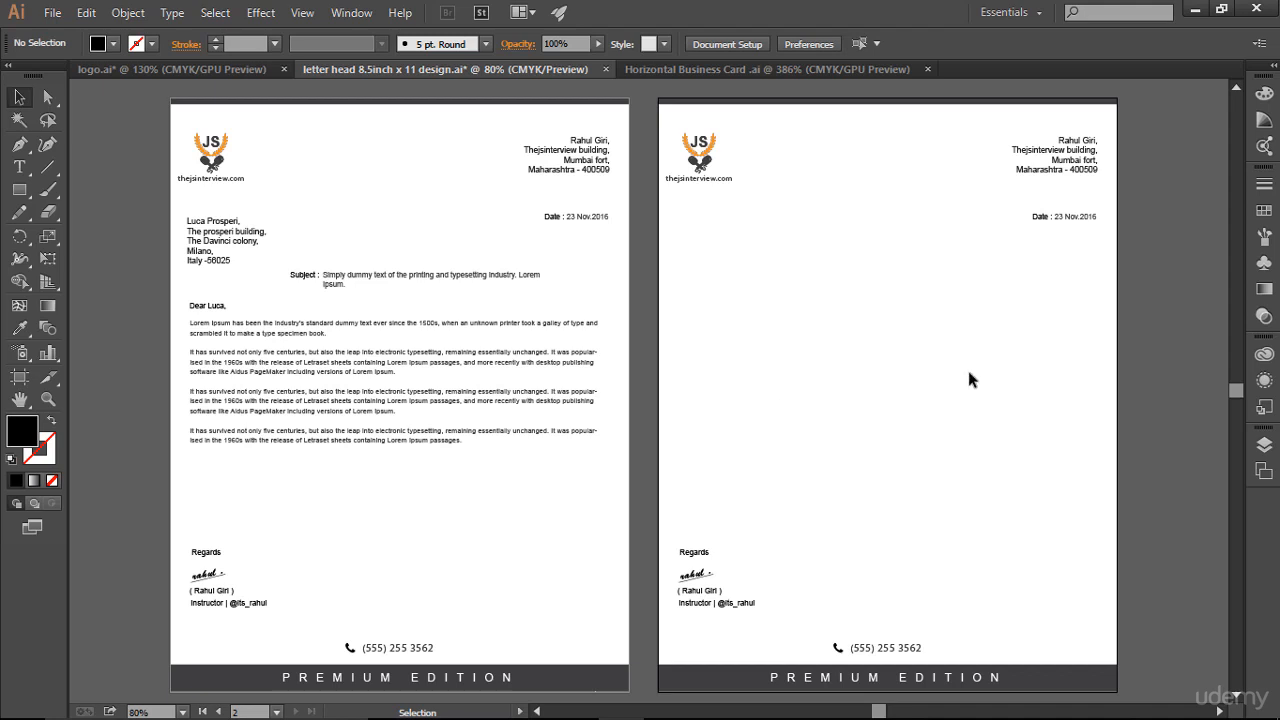
click(1084, 218)
key(Delete)
With the guides shown, draw a 1 pt horizontal line through the second artboard's center, spanning its full width to the bleed.
scroll(920, 352, down, 3)
scroll(945, 376, up, 3)
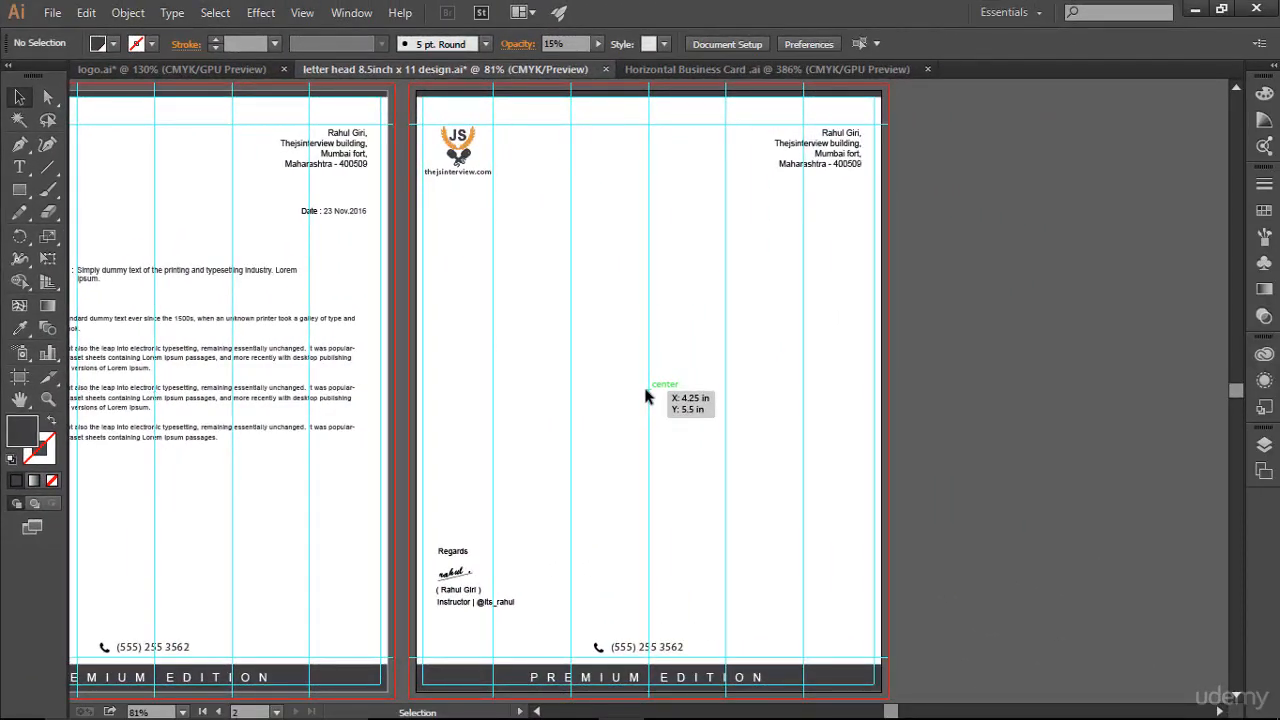
click(47, 167)
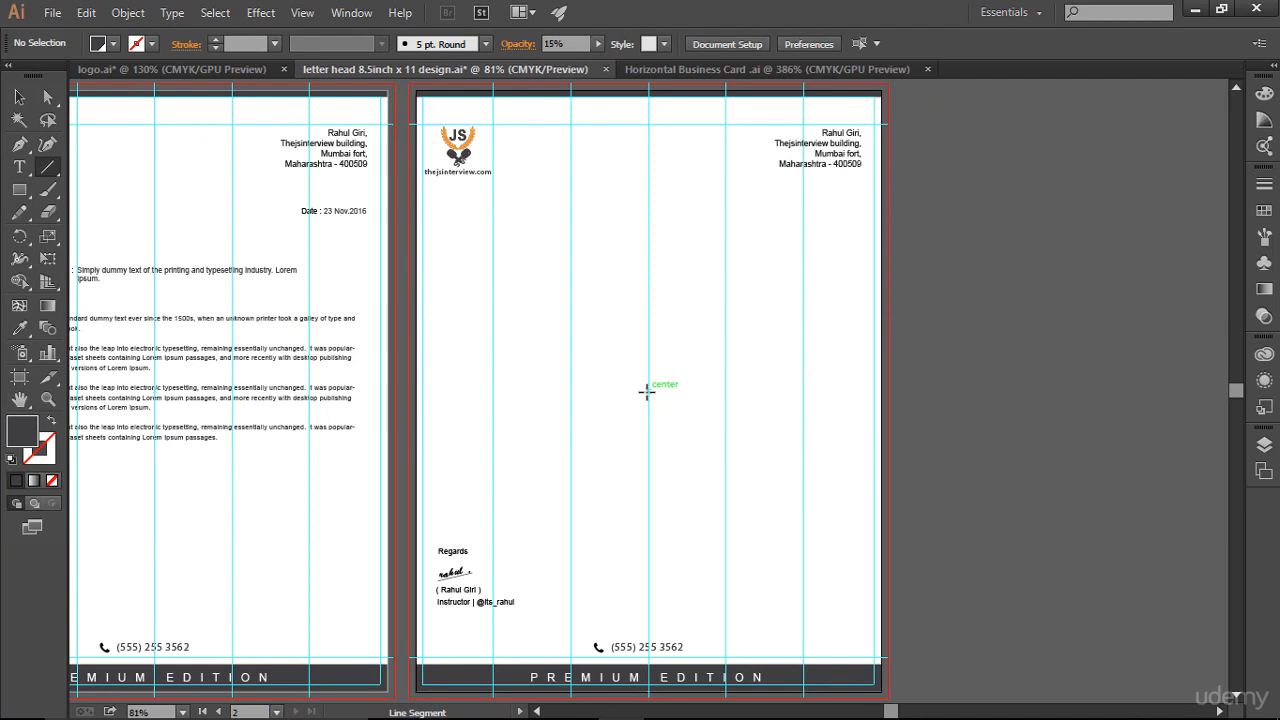
drag(647, 392, 887, 391)
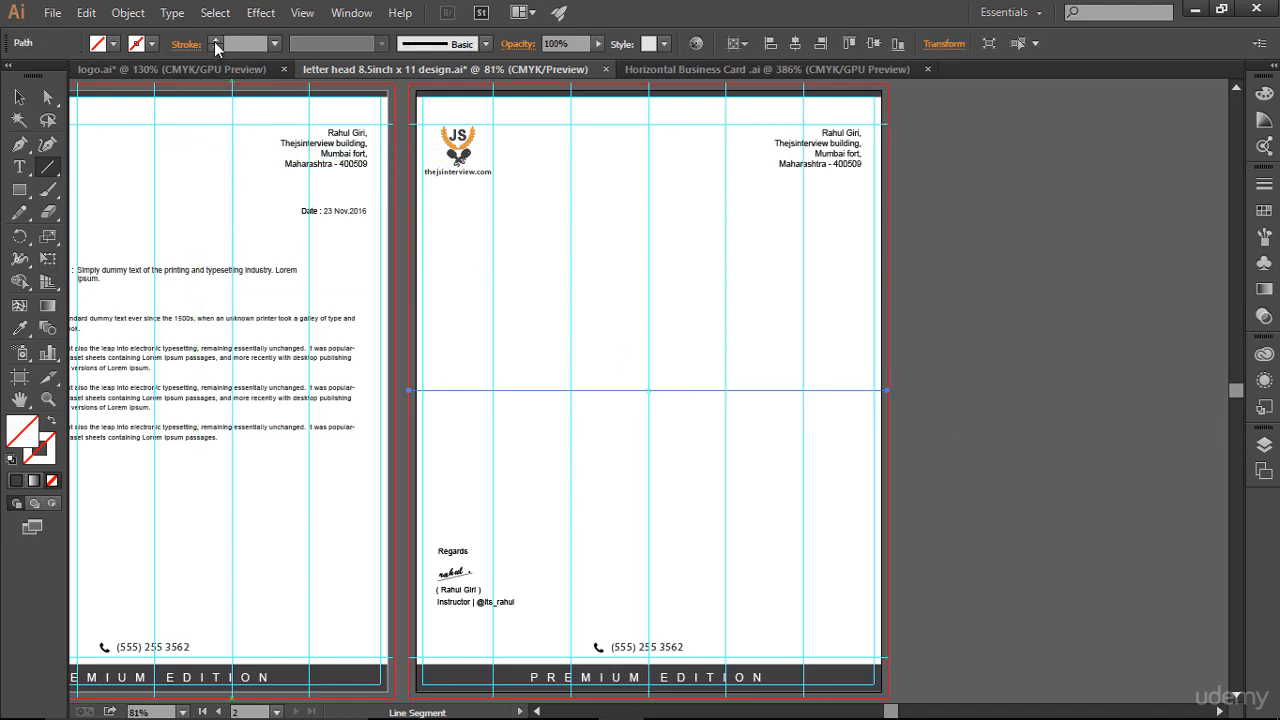
click(215, 40)
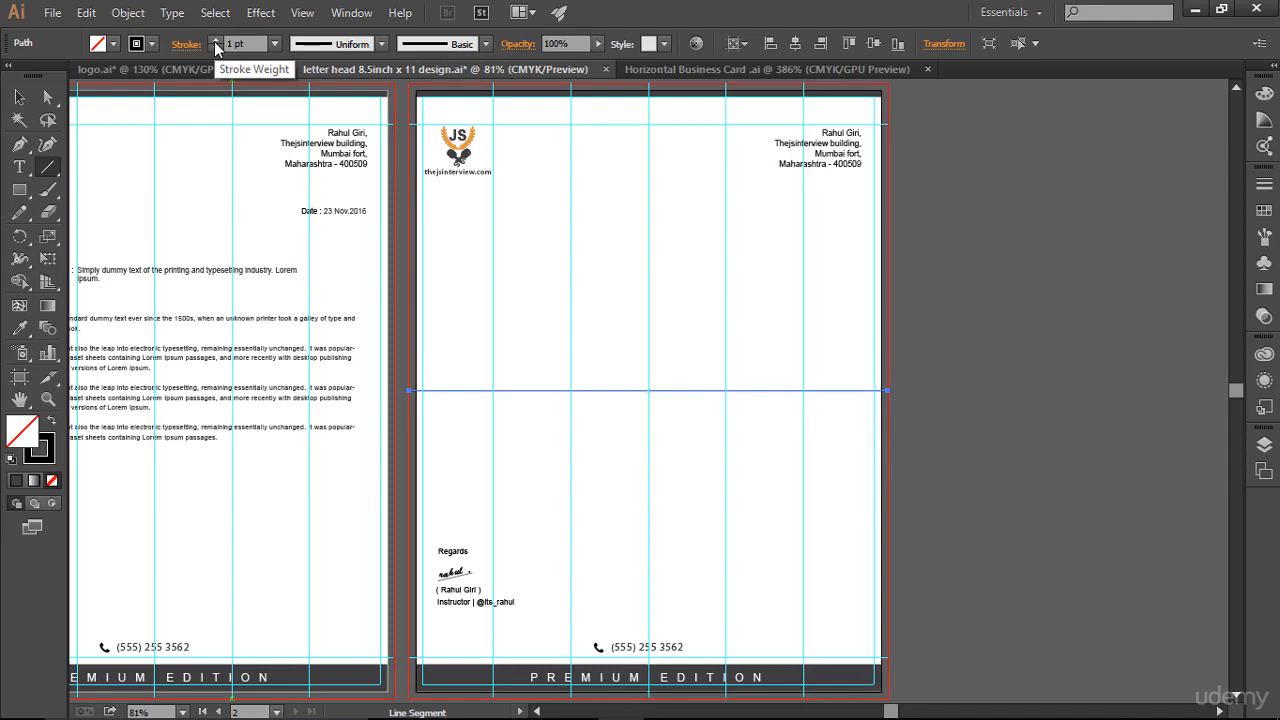
click(18, 97)
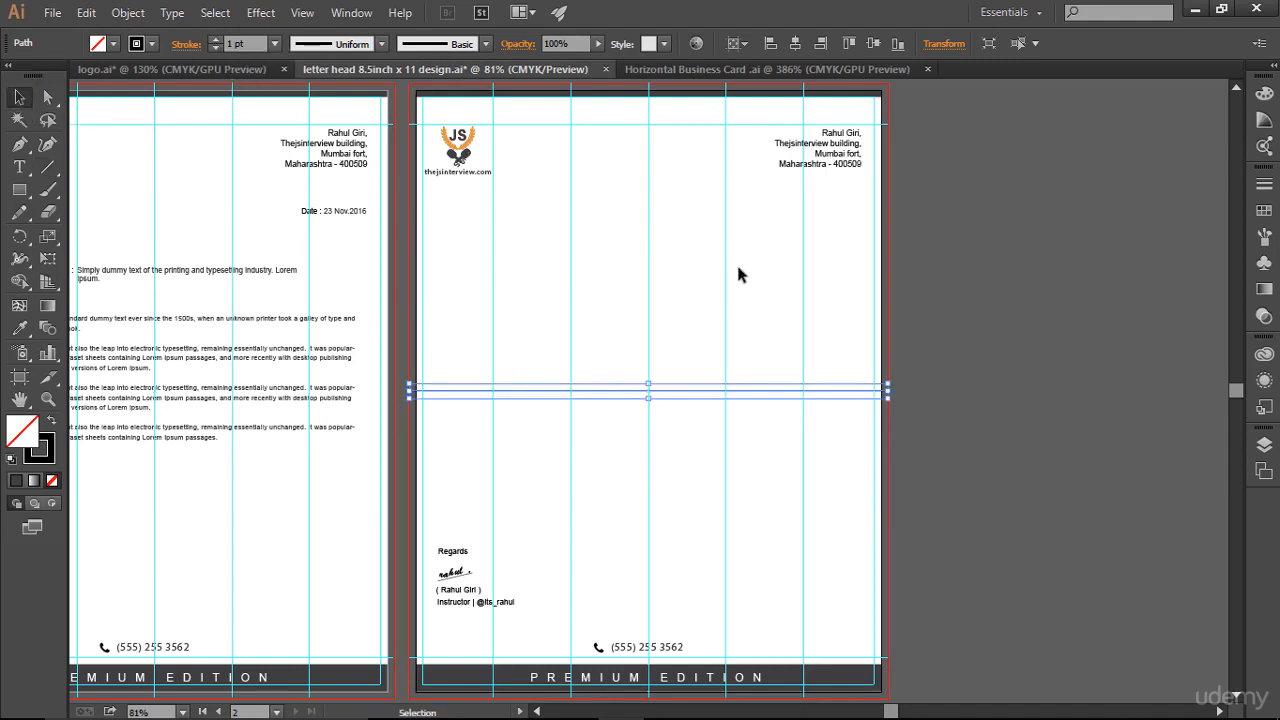
click(1002, 354)
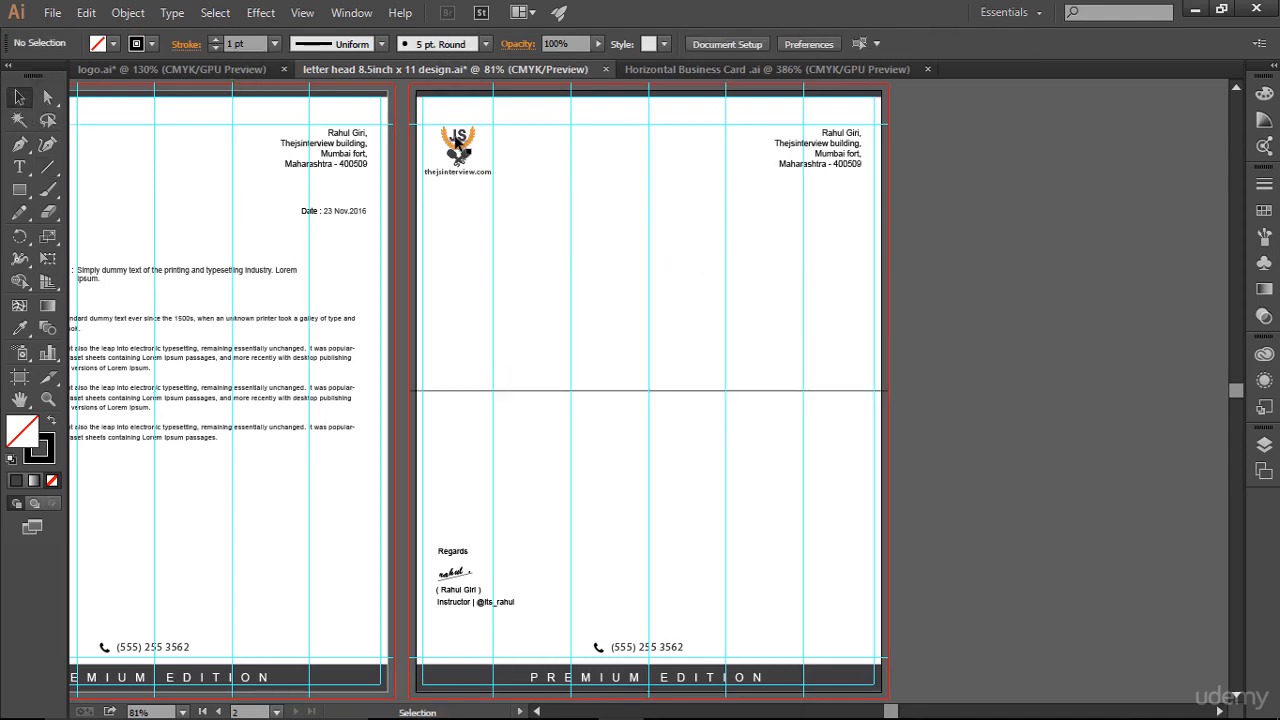
Place a copy of the second artboard's logo at the page center, aligned to the horizontal line and the middle vertical guide.
click(457, 143)
drag(459, 145, 657, 394)
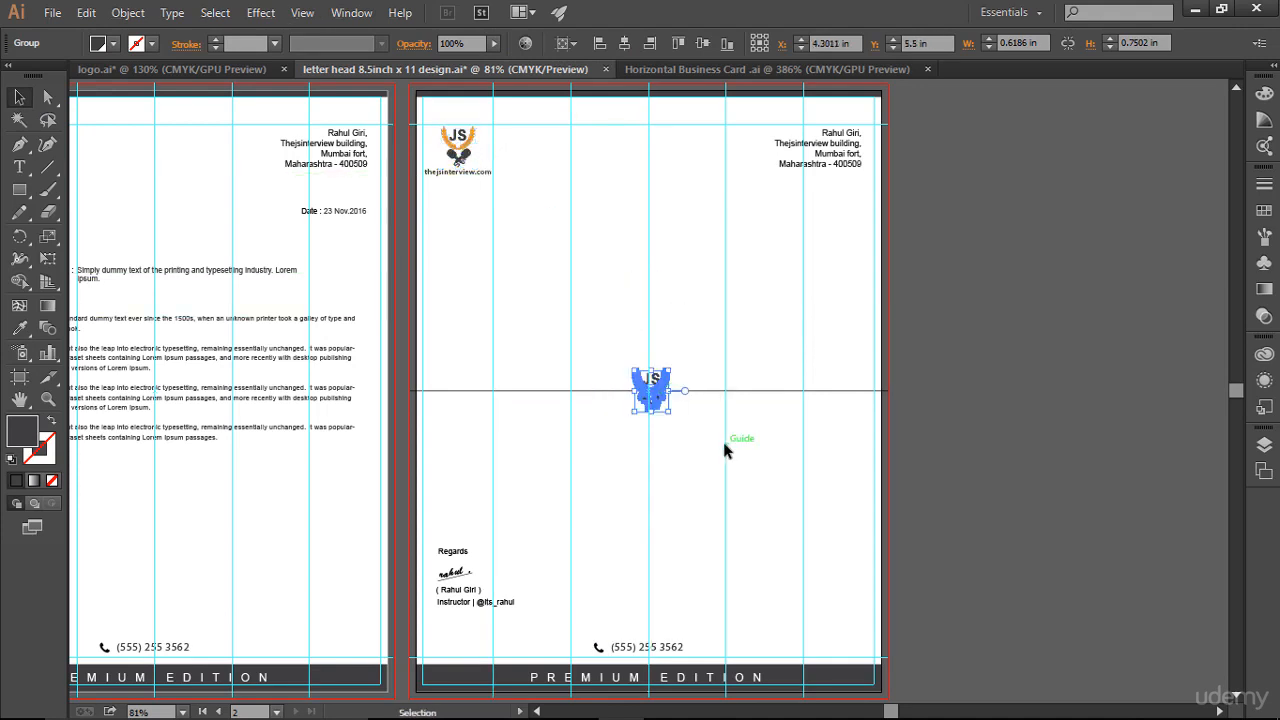
click(724, 442)
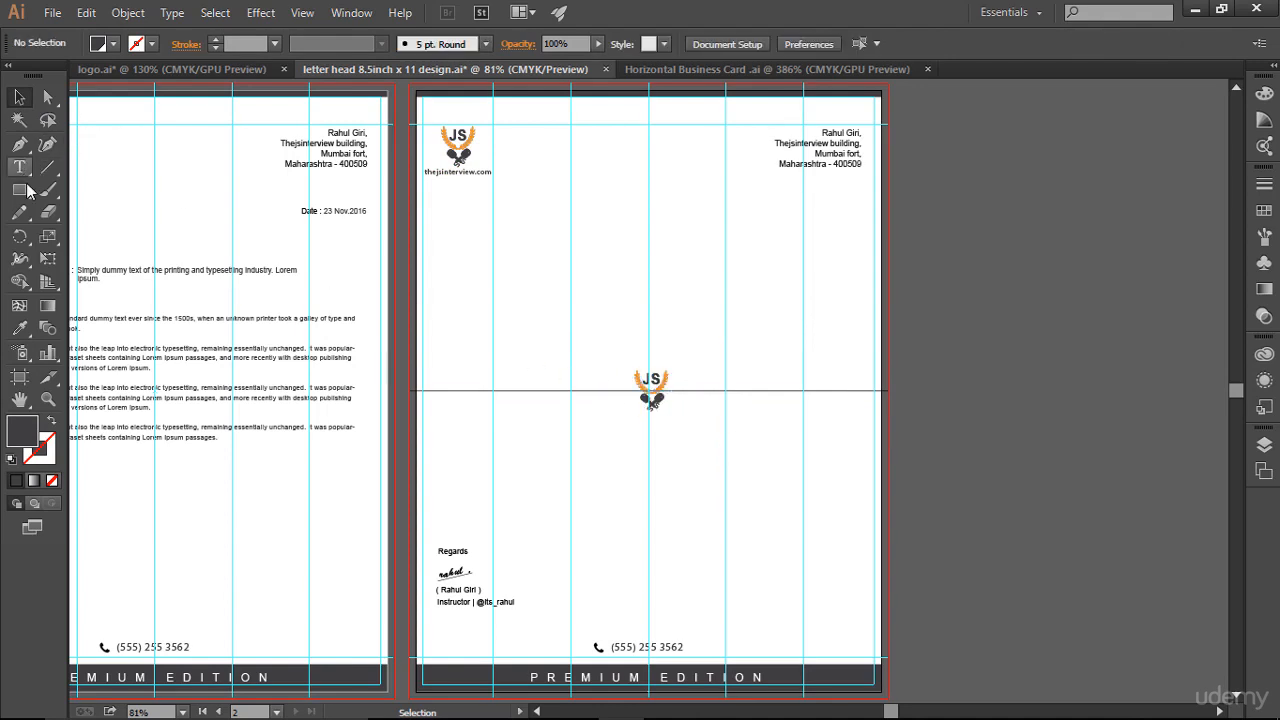
key(ctrl+space)
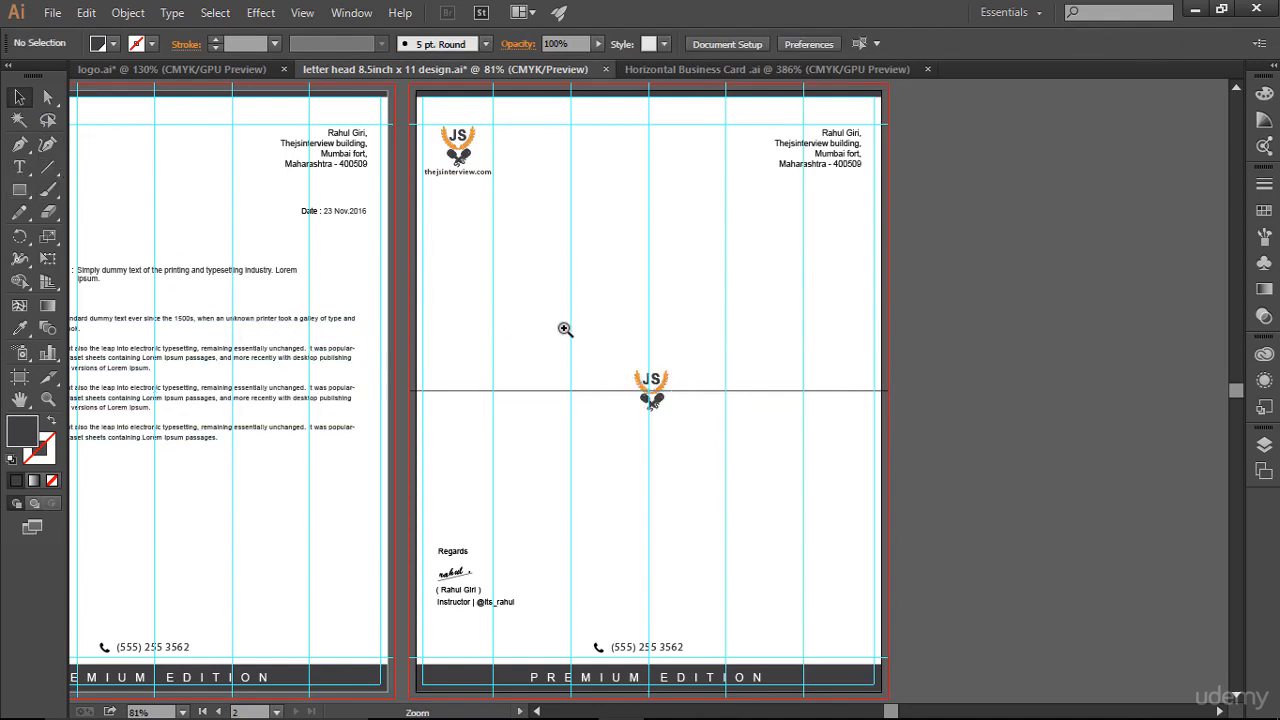
drag(418, 200, 909, 550)
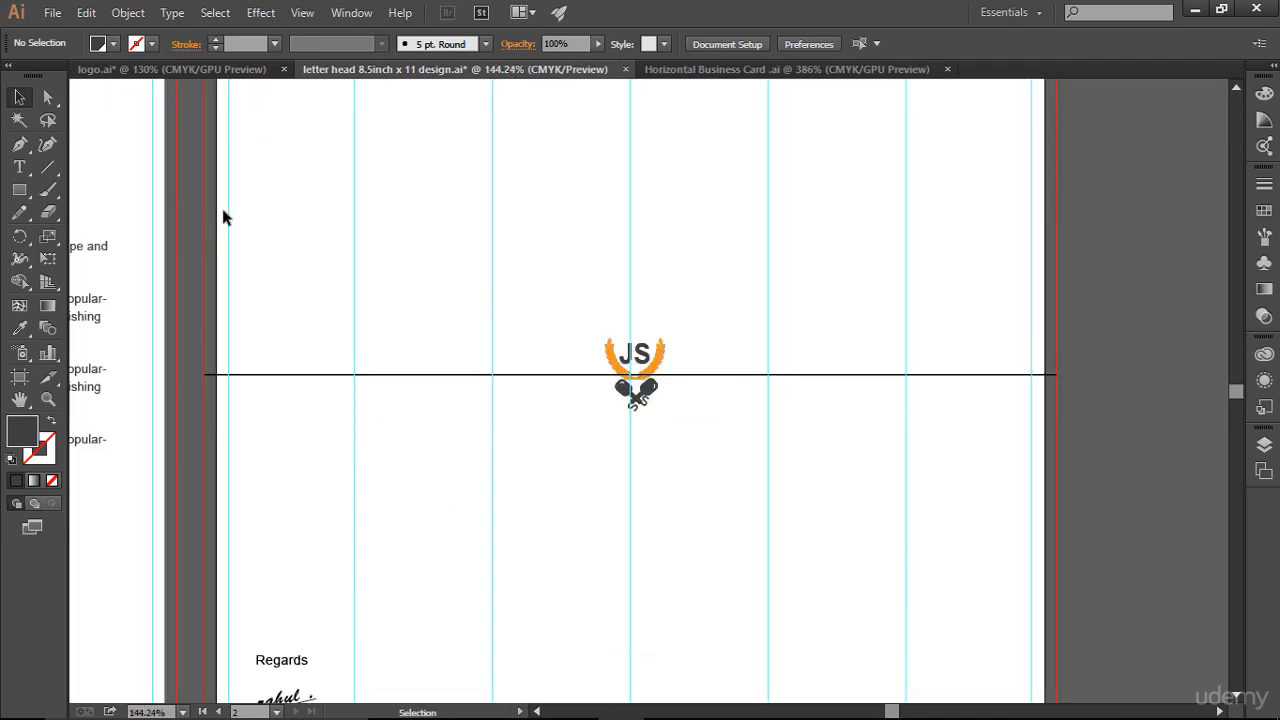
click(652, 376)
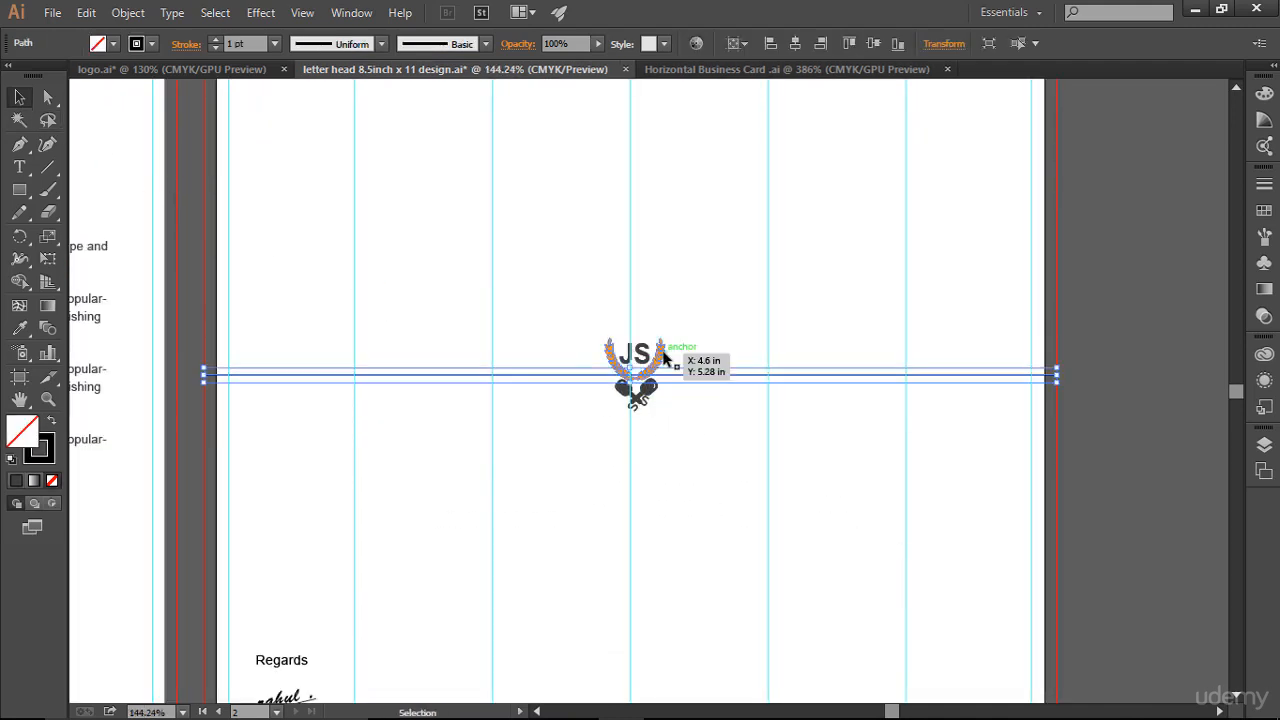
click(663, 357)
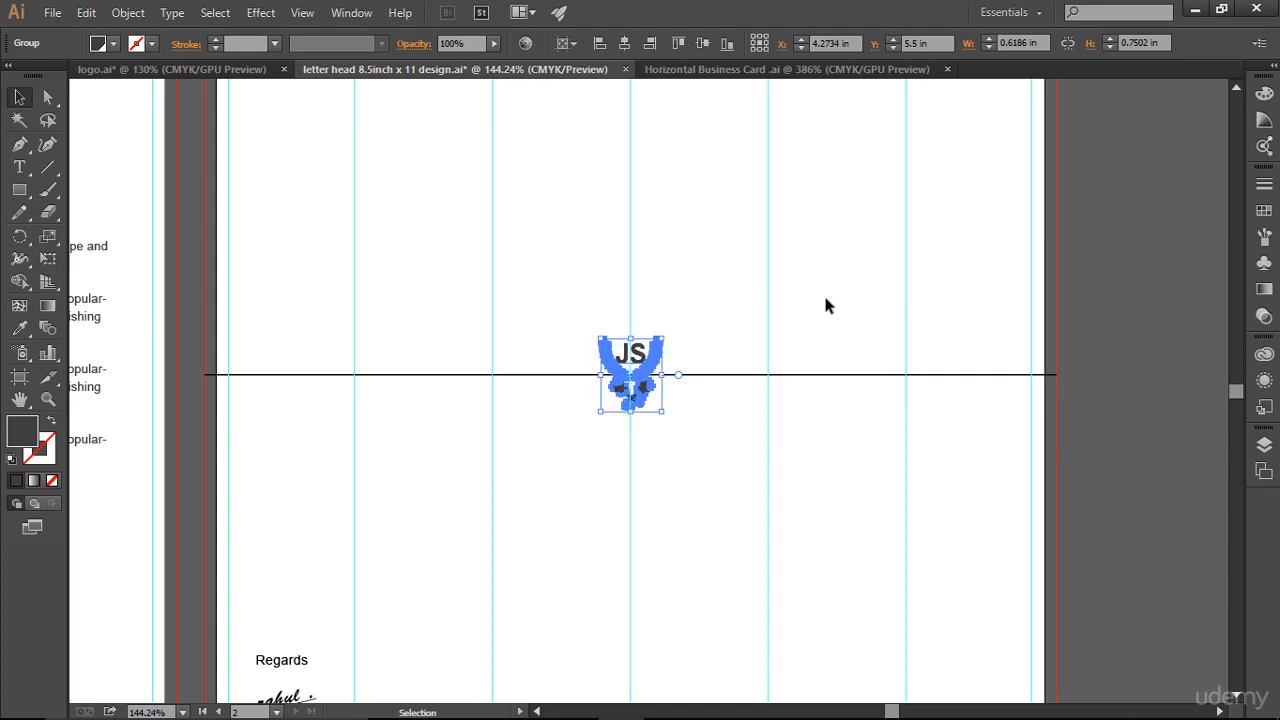
click(820, 330)
Convert the horizontal center line on the second artboard into a guide.
click(808, 376)
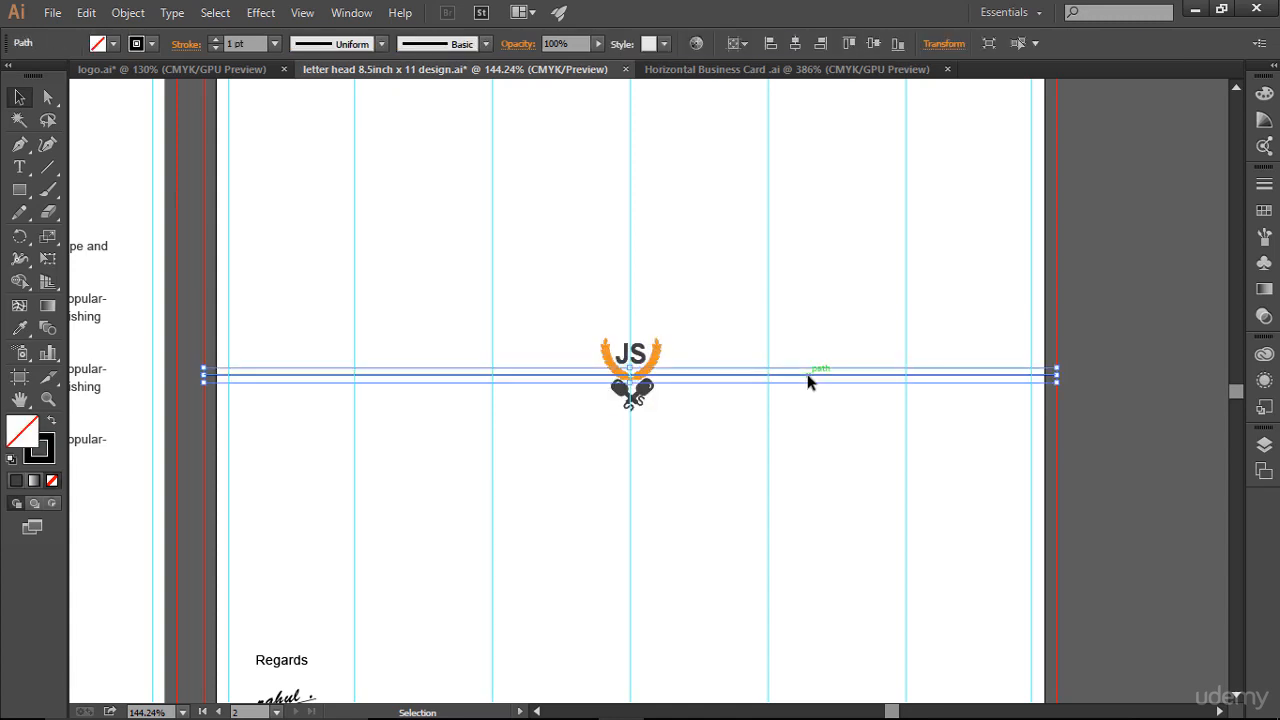
key(ctrl+5)
click(808, 380)
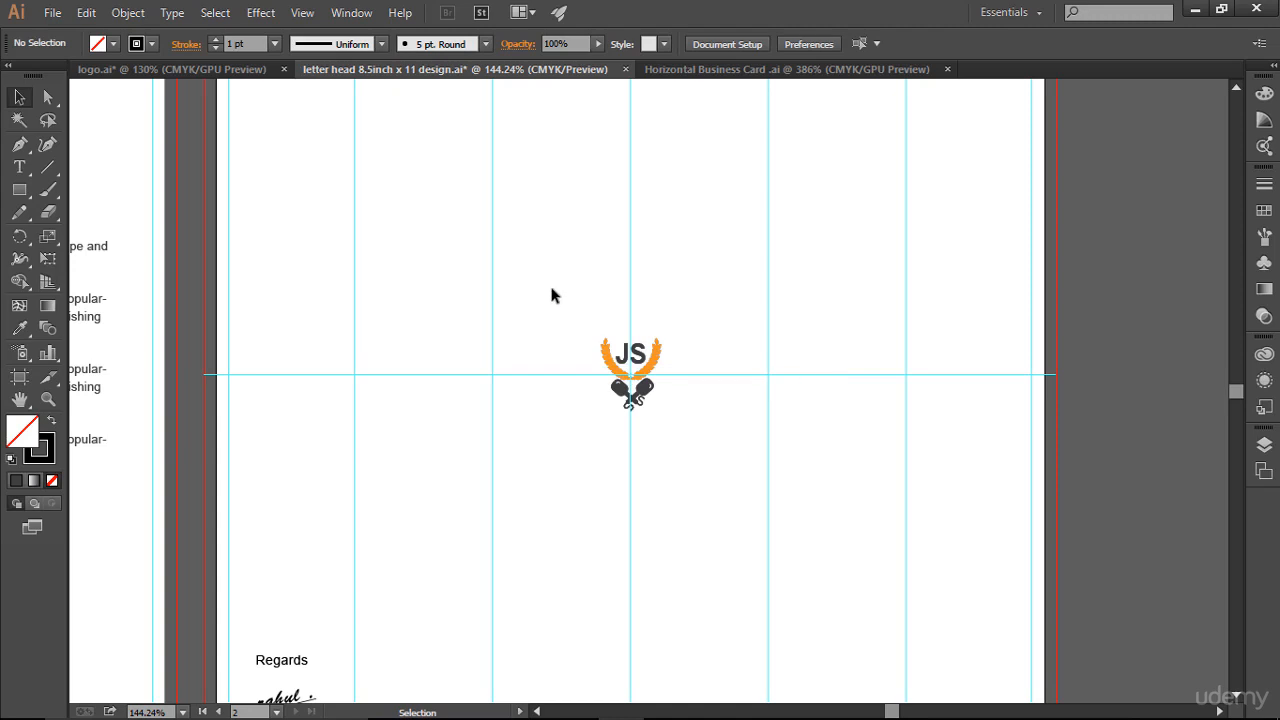
Try enlarging the central logo proportionally about its center to about 1.75 x 2.12 in, and undo the scaling.
drag(566, 309, 688, 435)
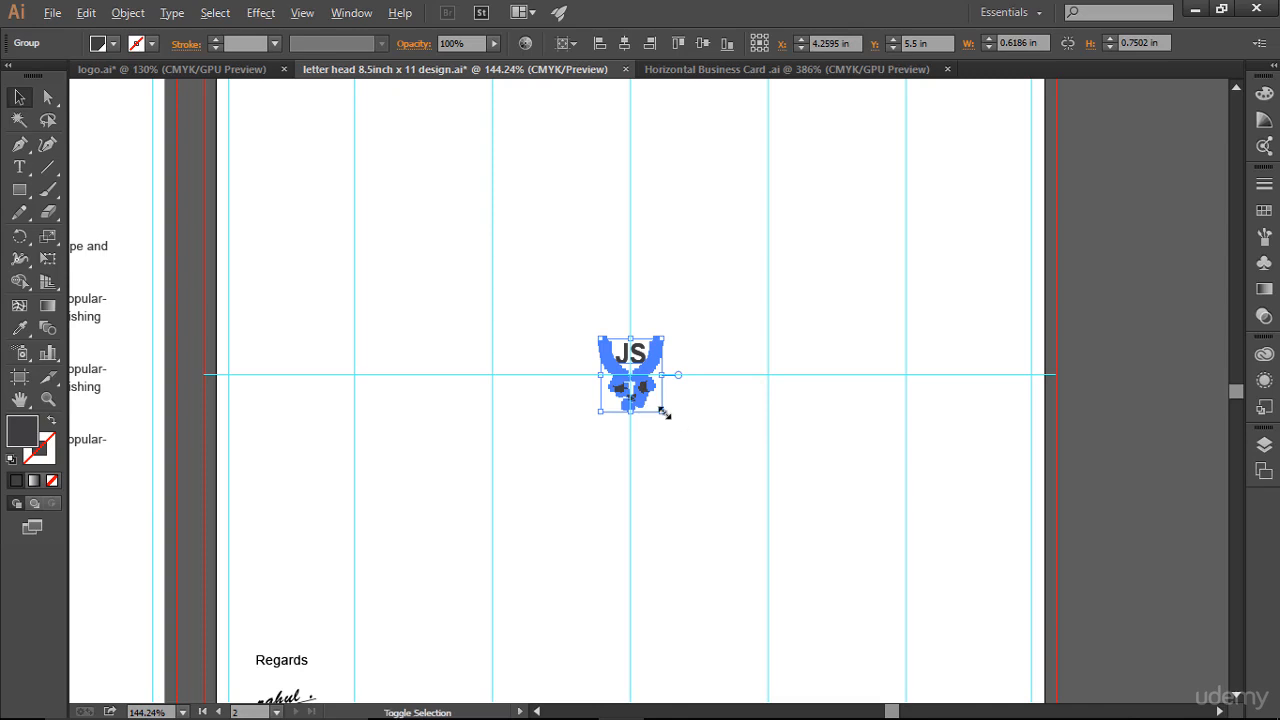
drag(665, 414, 773, 481)
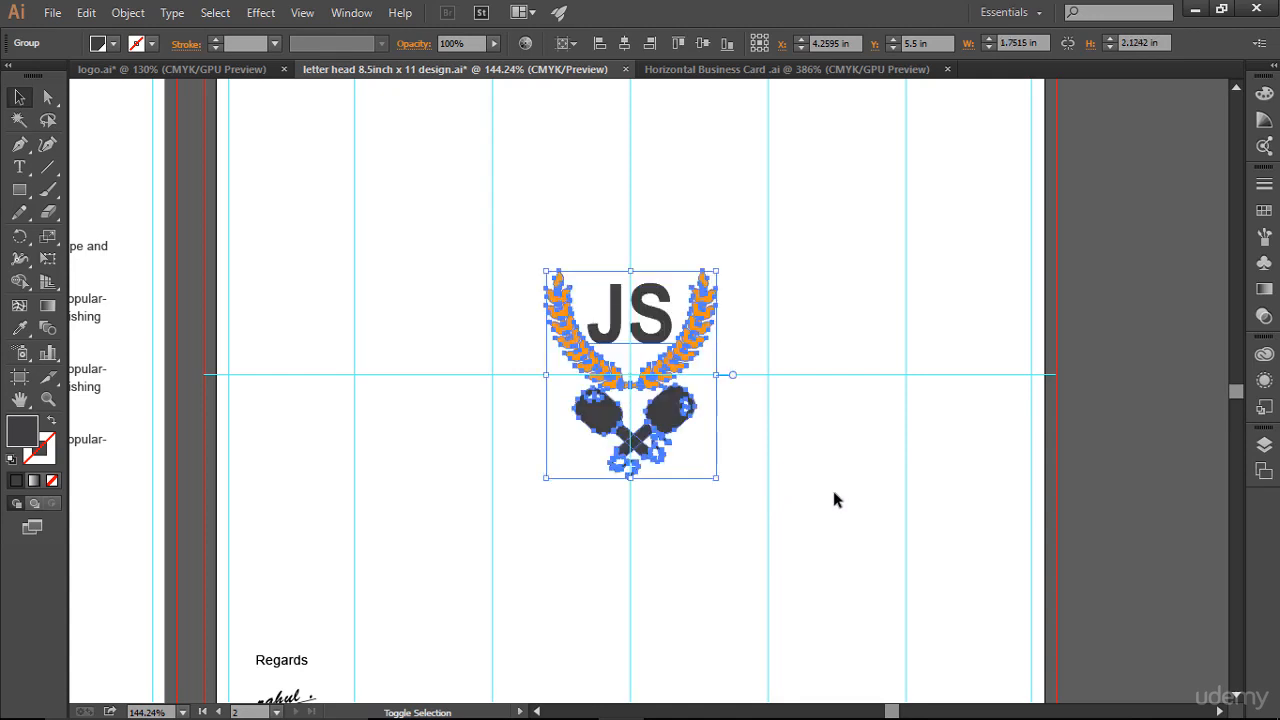
key(ctrl+z)
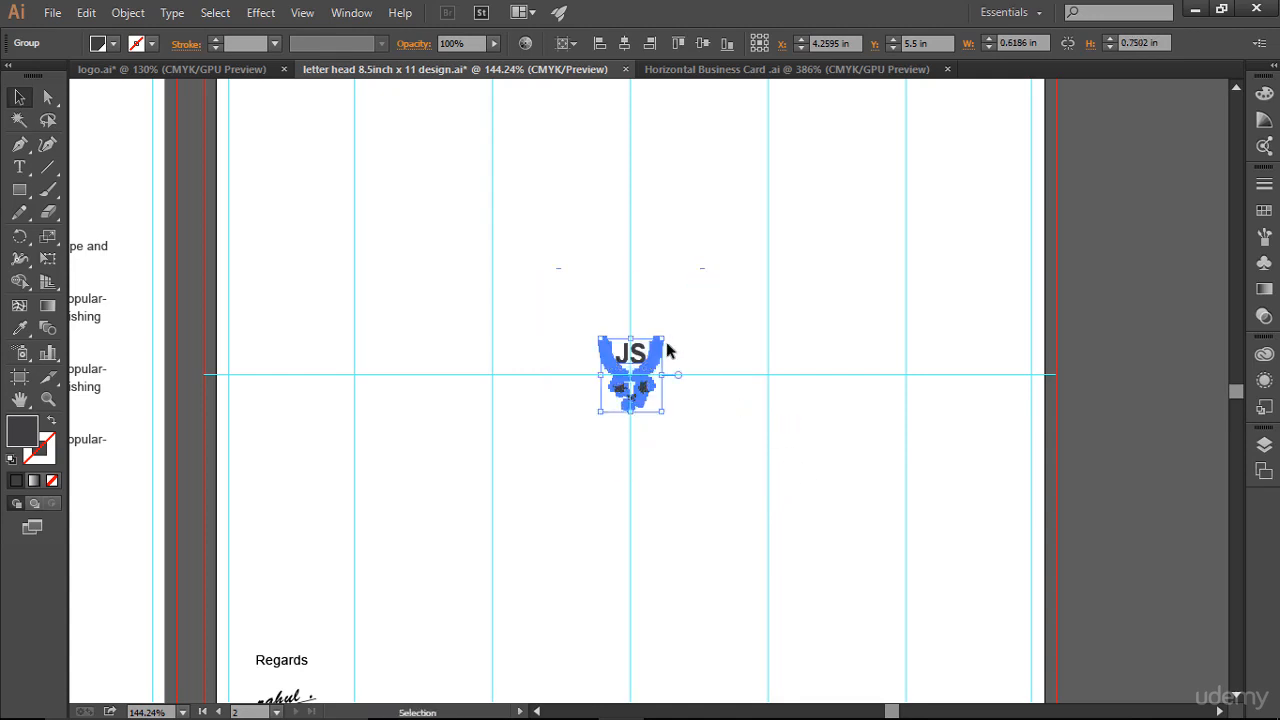
Try enlarging the central logo from its upper corner to about 1.27 x 1.53 in, and undo the scaling.
drag(662, 337, 772, 265)
key(a)
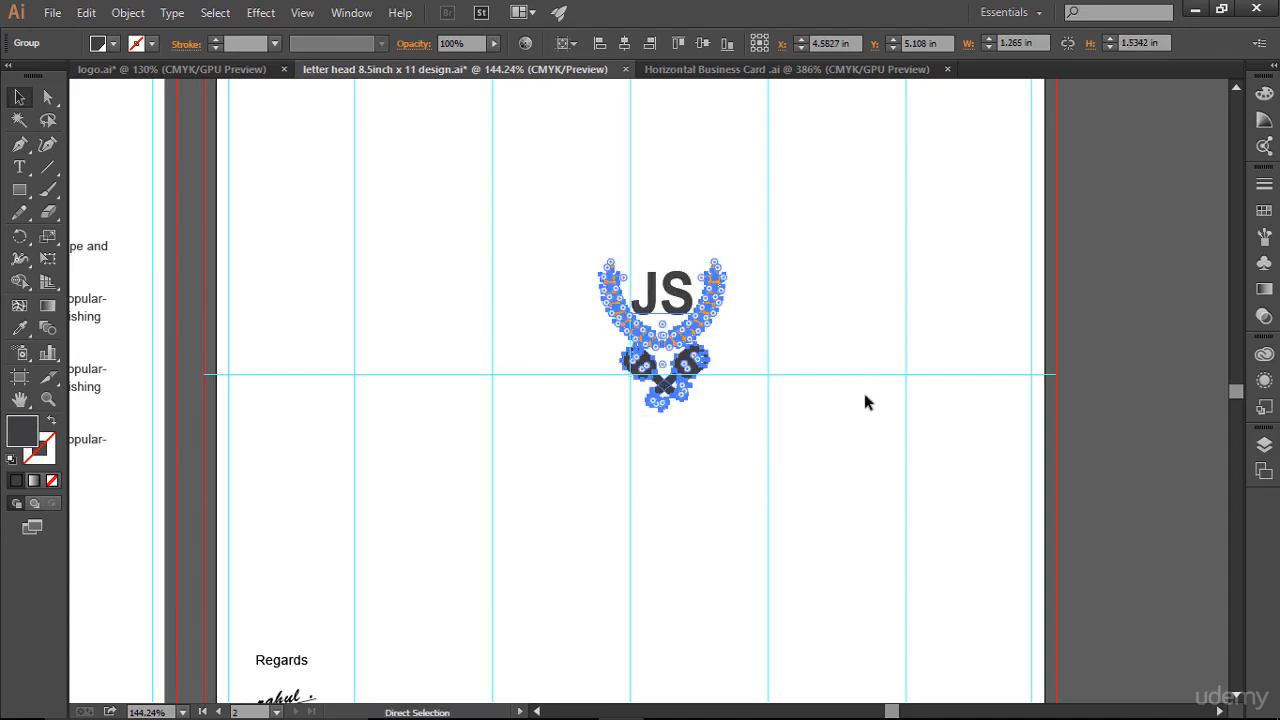
key(ctrl+z)
key(v)
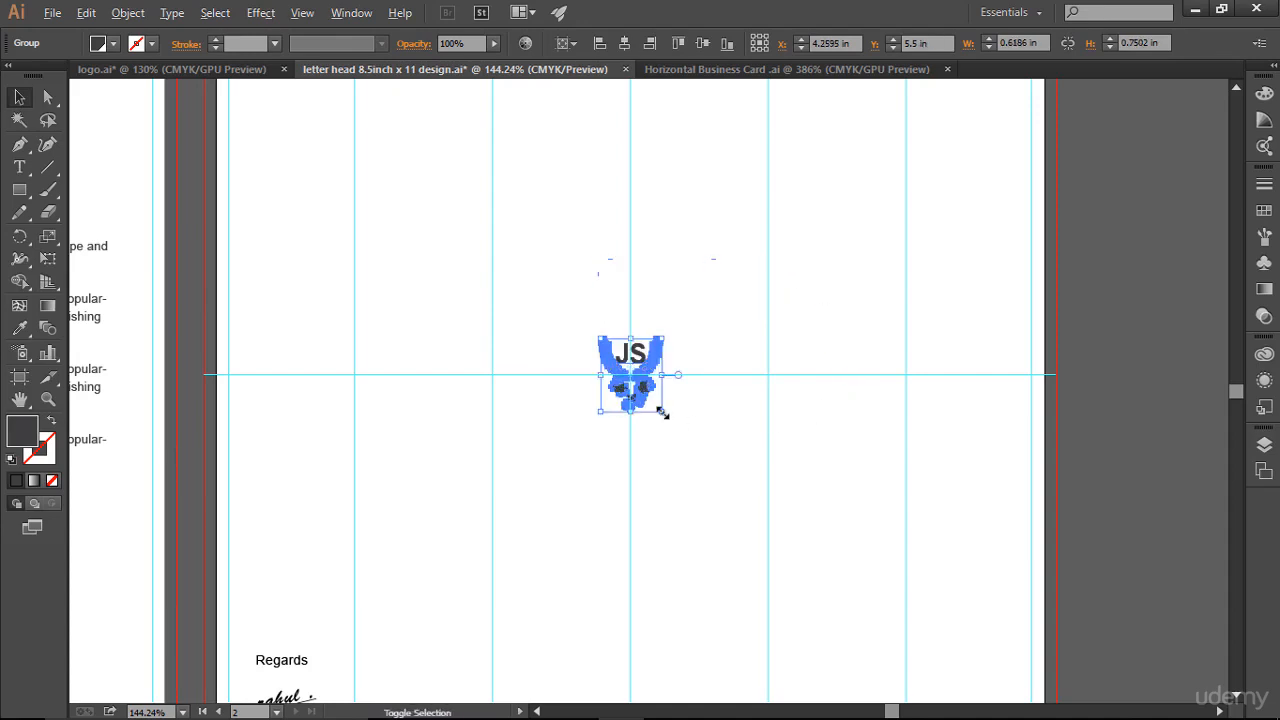
Enlarge the central logo on the second artboard proportionally about its center to about 3.42 x 4.15 in.
drag(662, 412, 848, 574)
scroll(900, 565, up, 2)
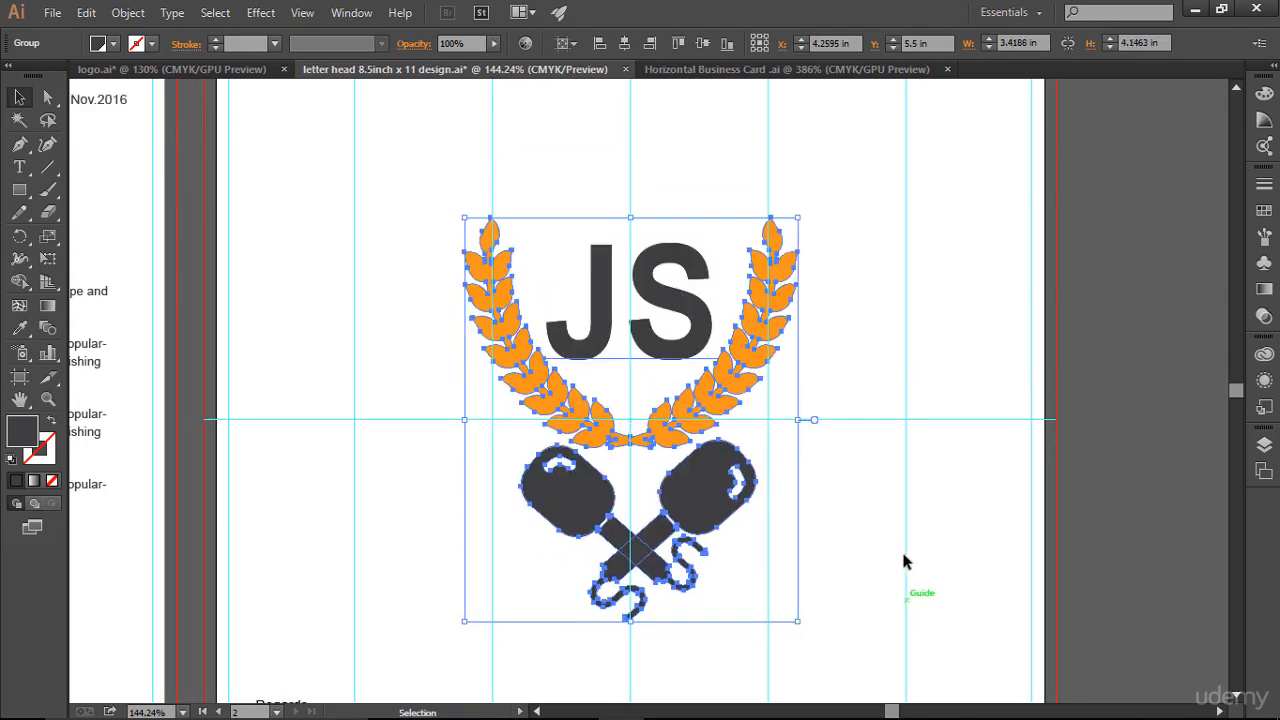
key(ctrl+0)
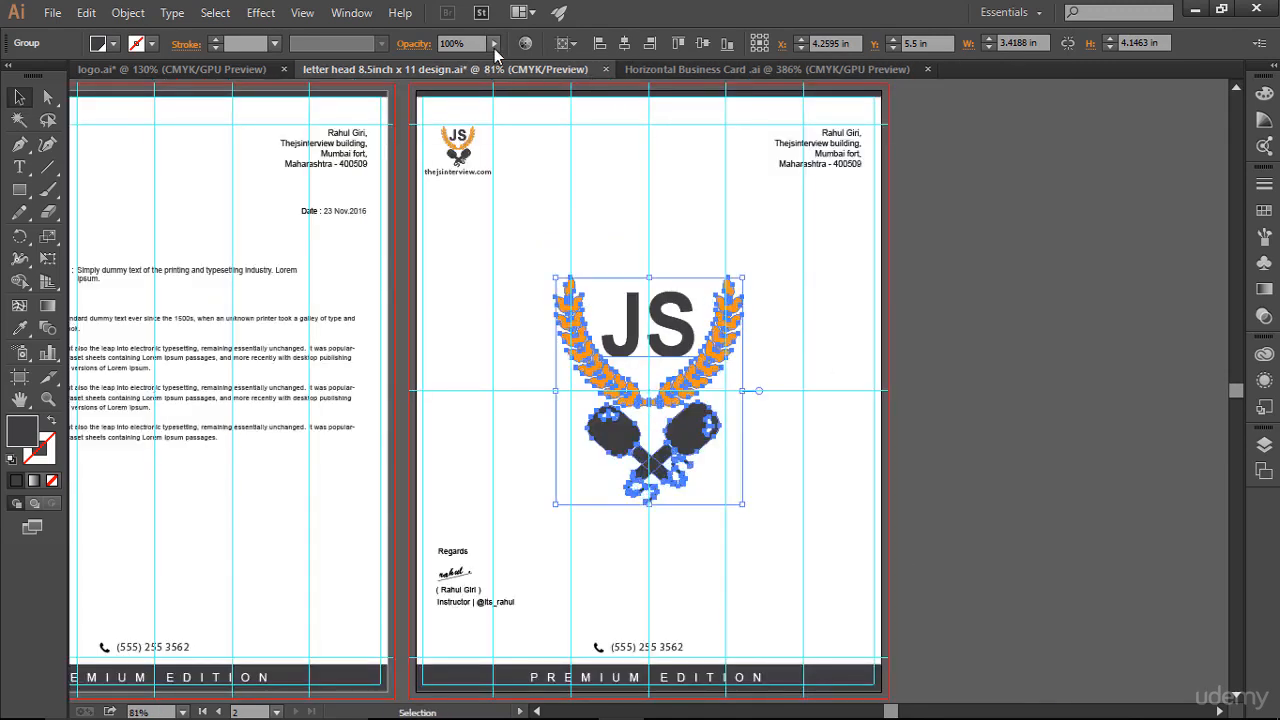
Fade the enlarged central logo by setting its opacity to 15%.
click(419, 61)
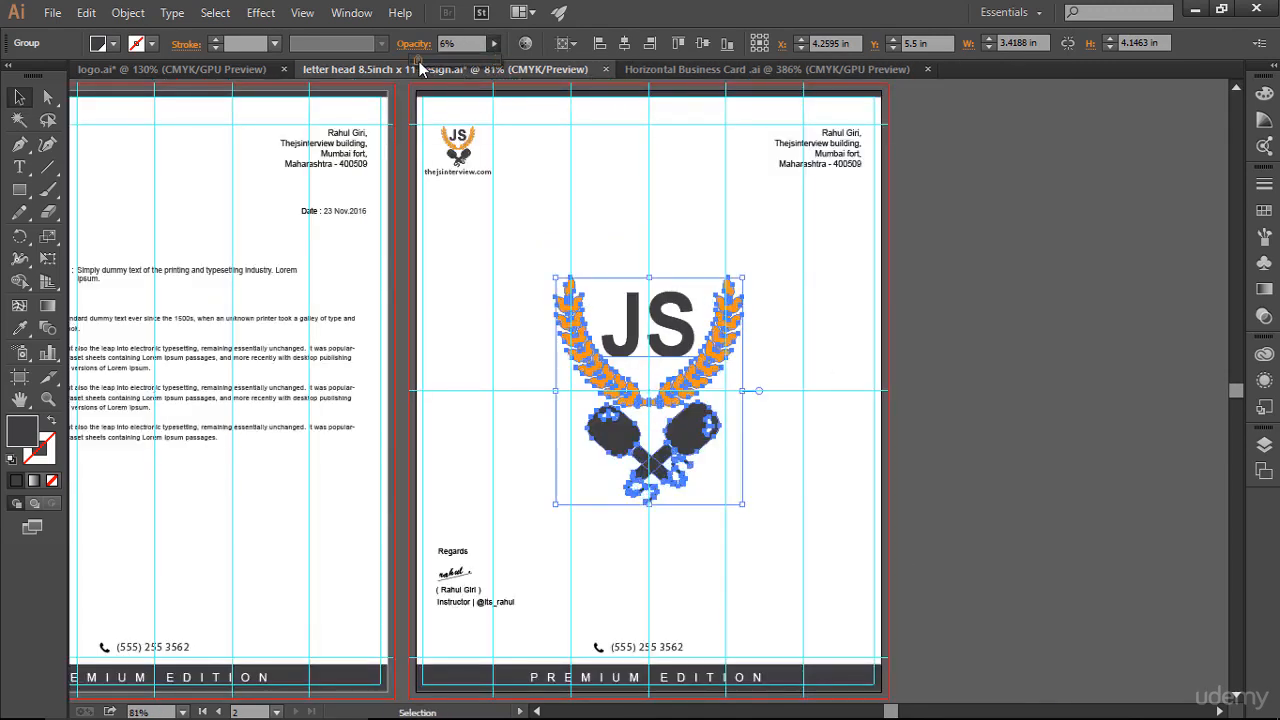
click(482, 40)
text(15)
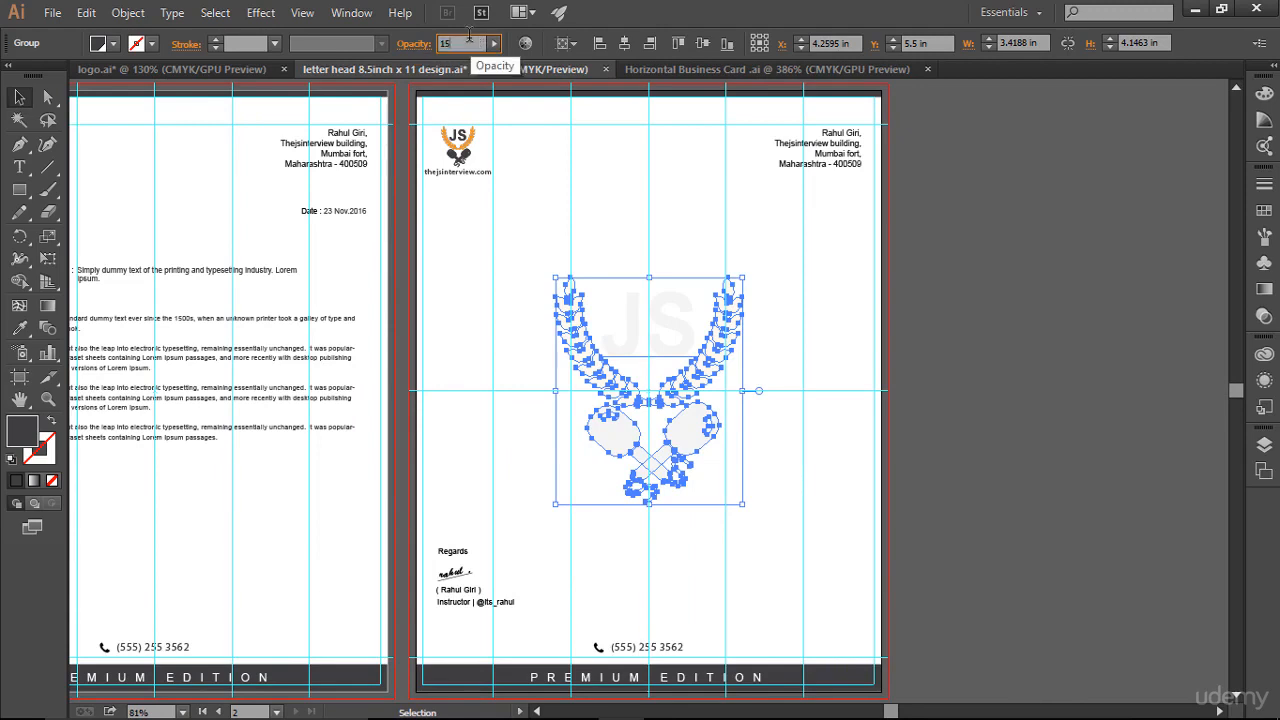
key(Return)
click(1048, 300)
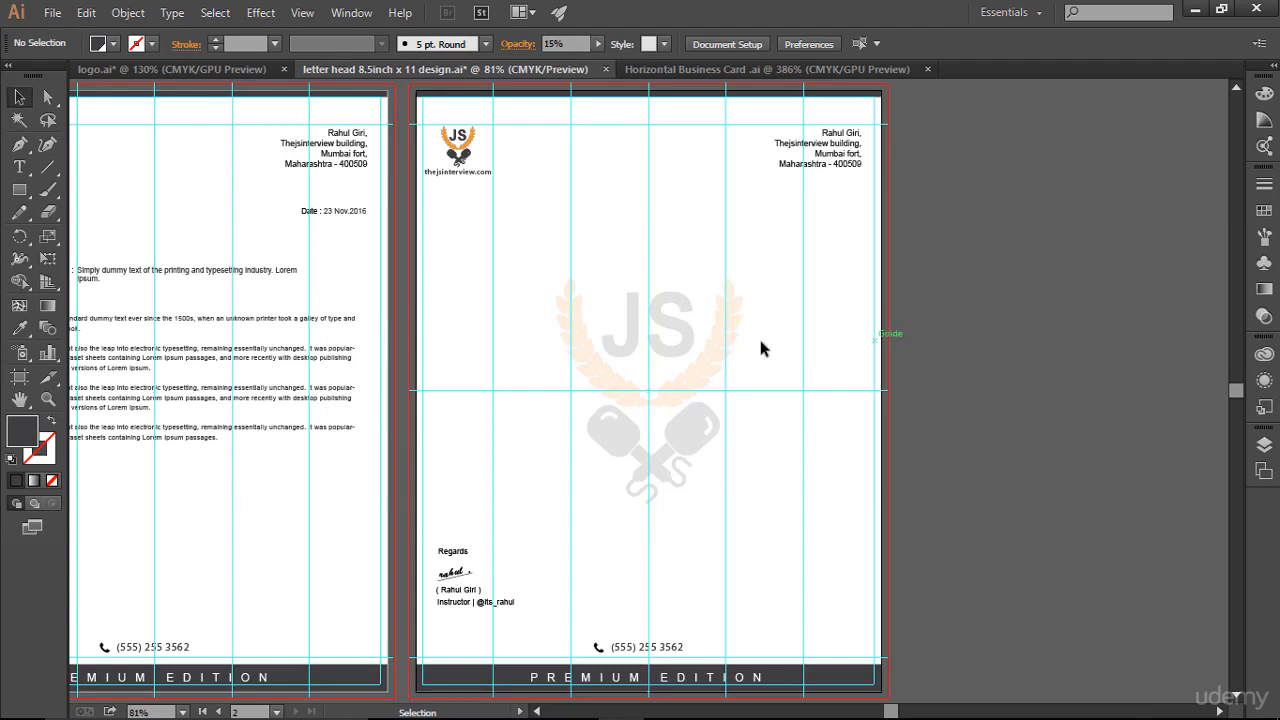
Lower the central logo's opacity to 10%.
click(724, 334)
click(470, 42)
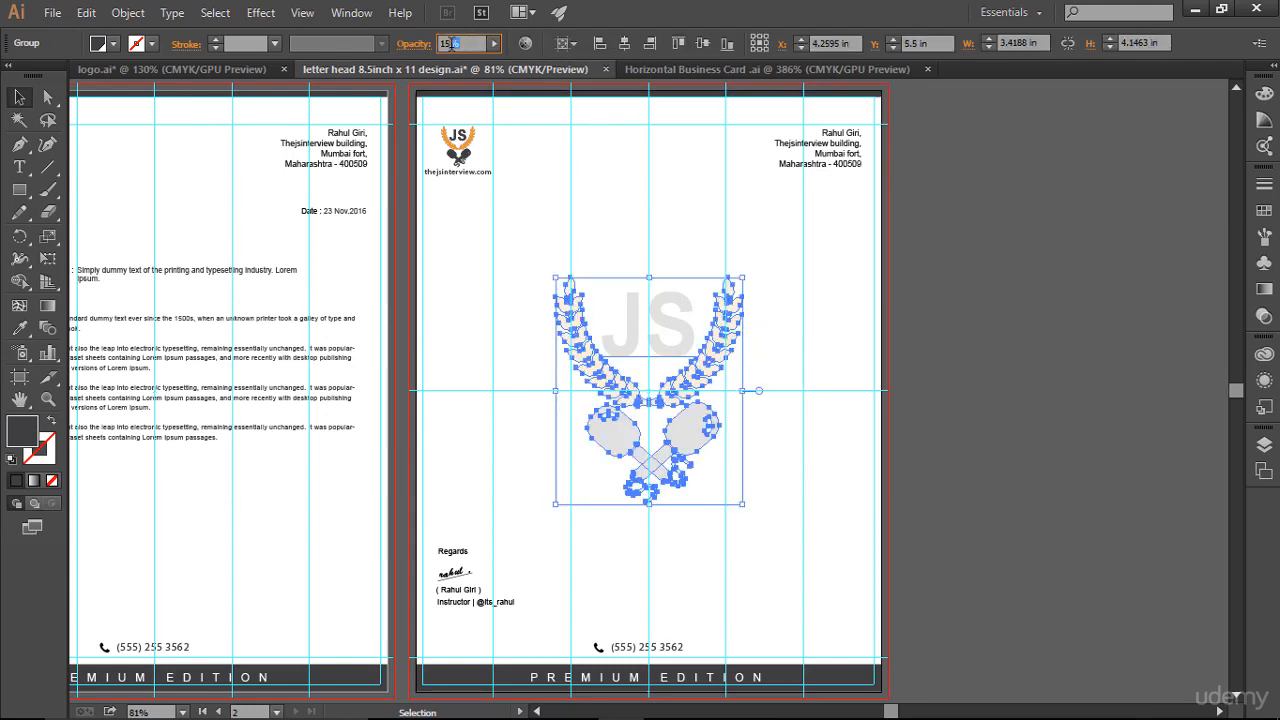
text(10)
key(Return)
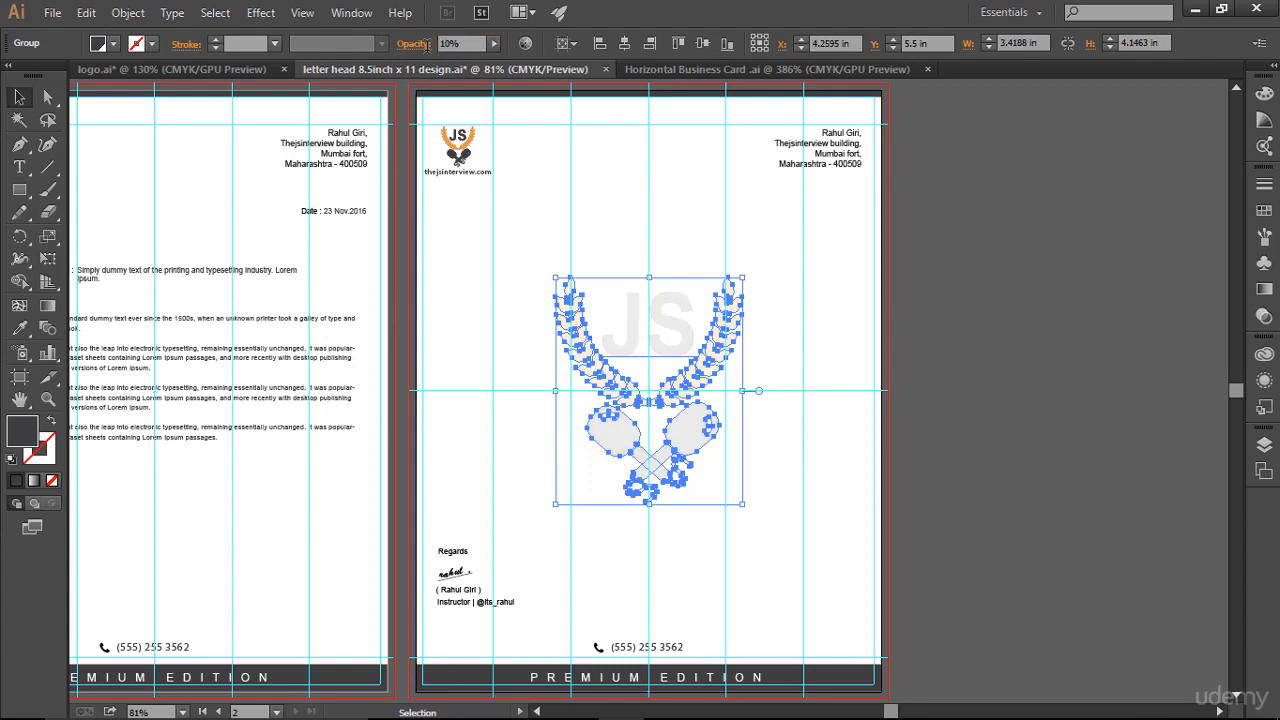
click(859, 200)
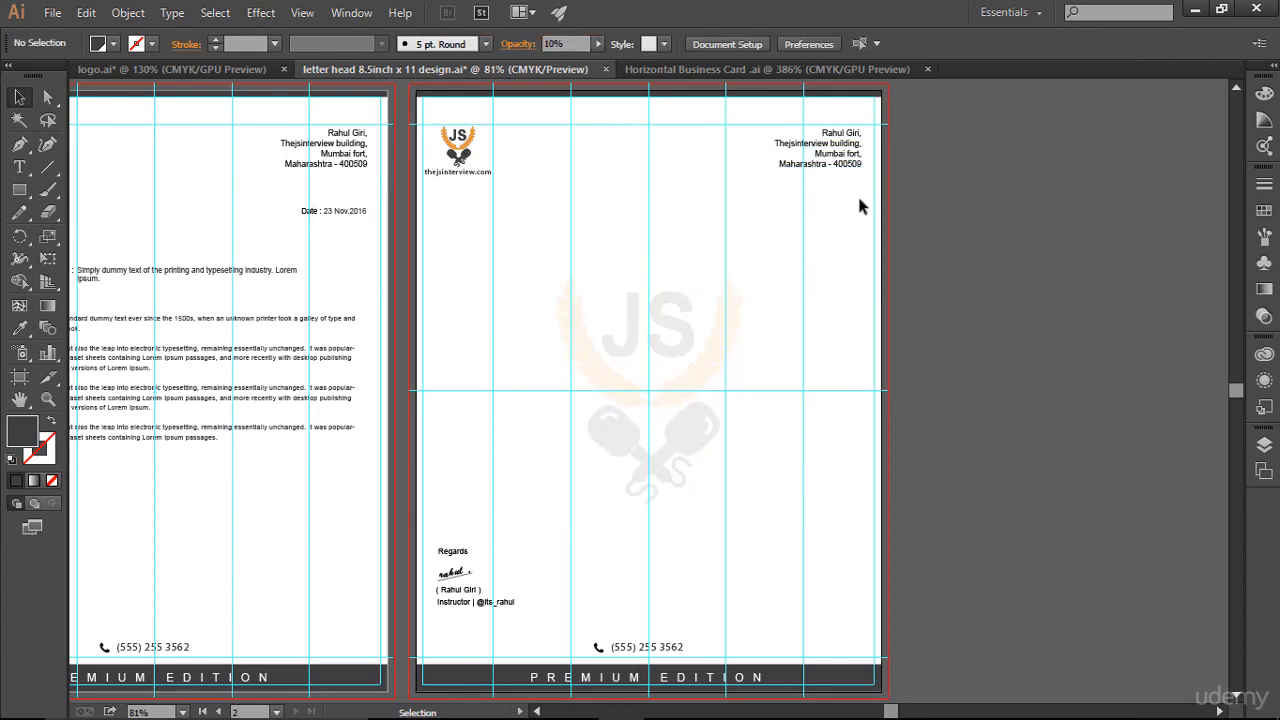
Raise the central logo's opacity to 20%.
click(686, 320)
click(450, 43)
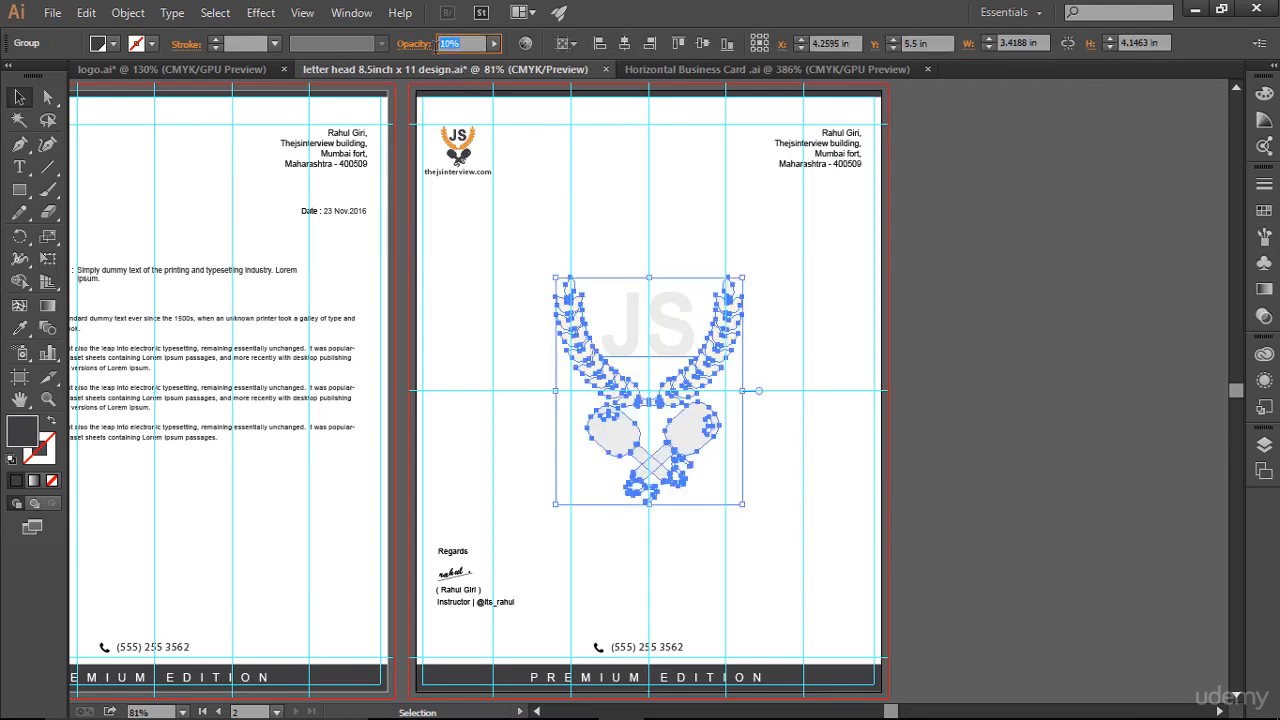
text(20)
key(Return)
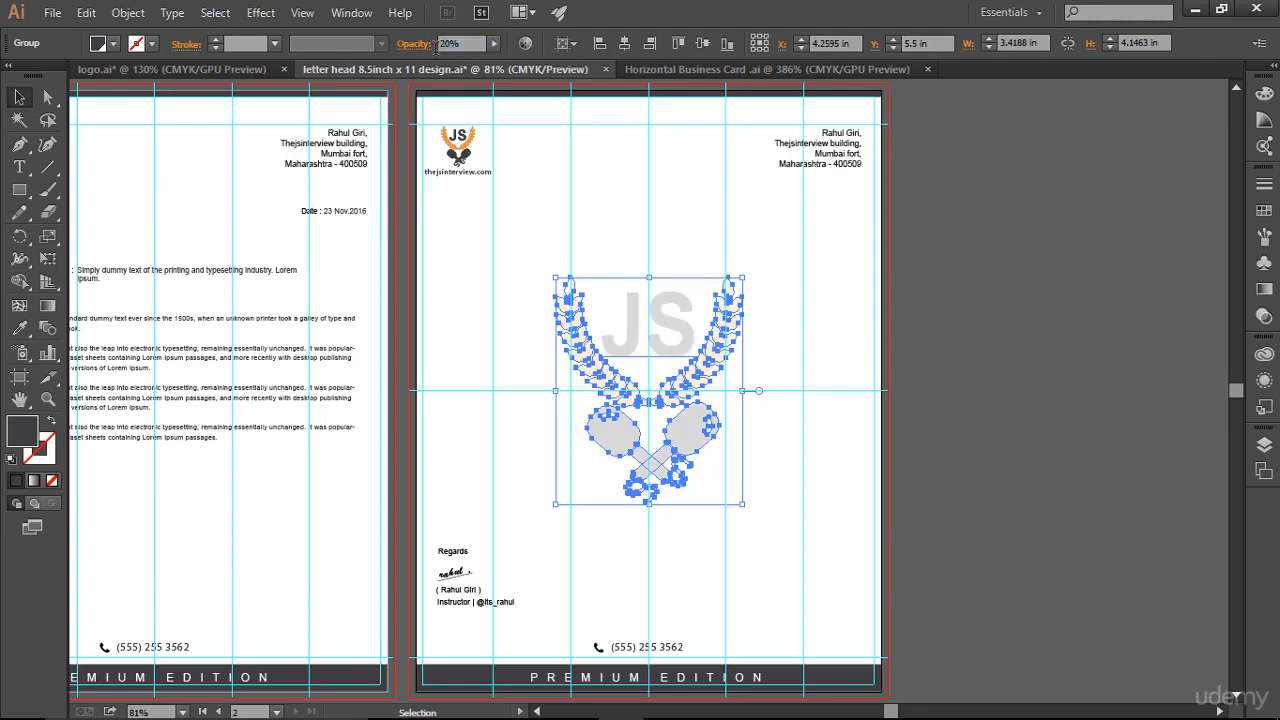
click(832, 252)
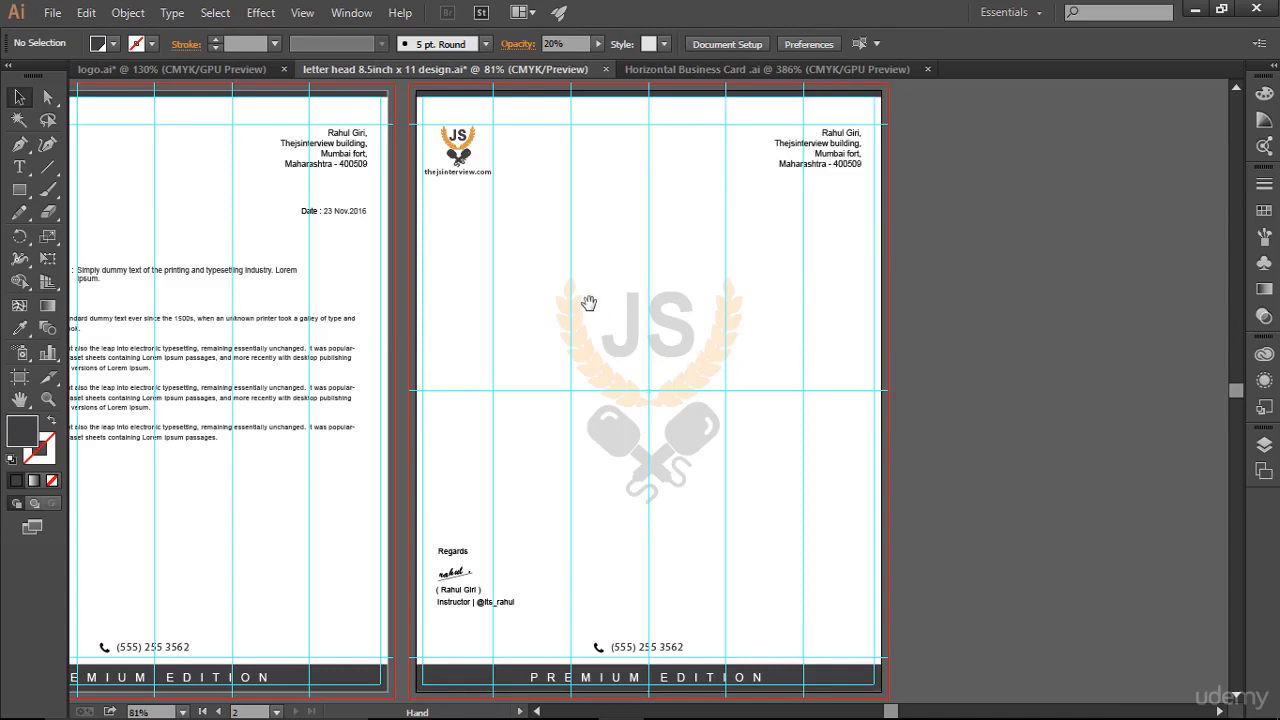
Undo the central logo's opacity changes and its last enlargement.
drag(577, 275, 803, 274)
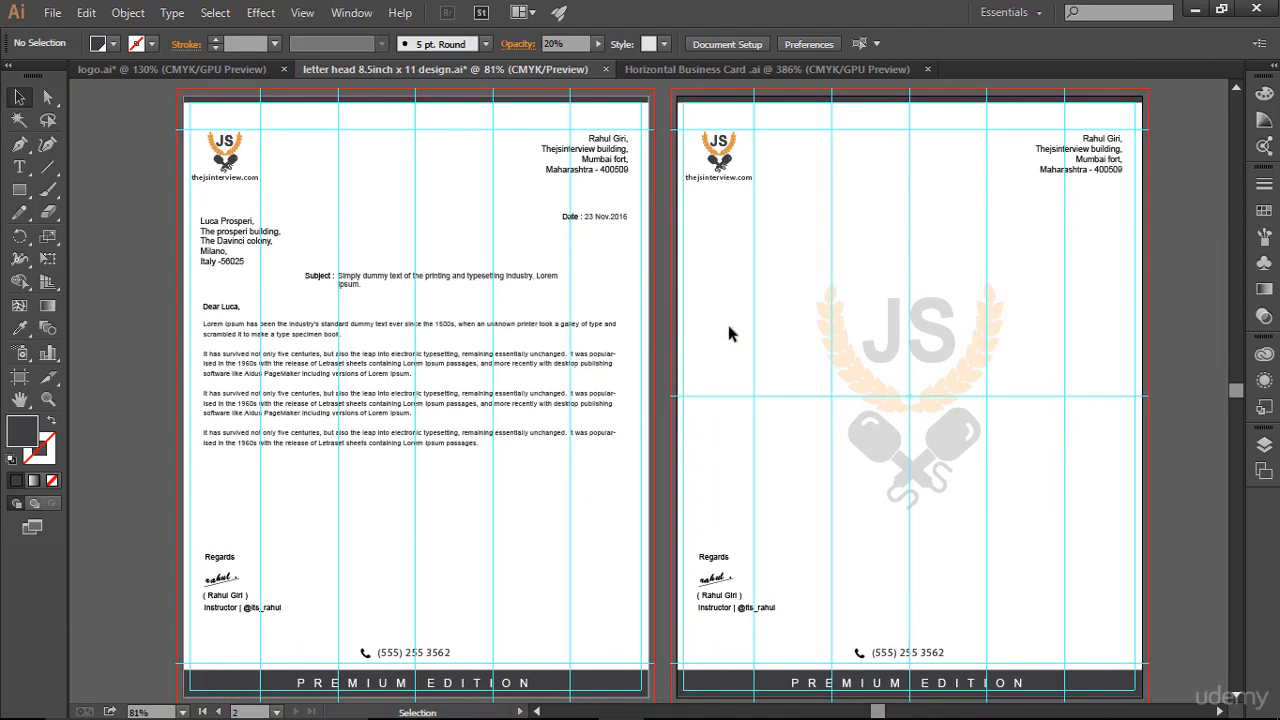
drag(799, 258, 1037, 517)
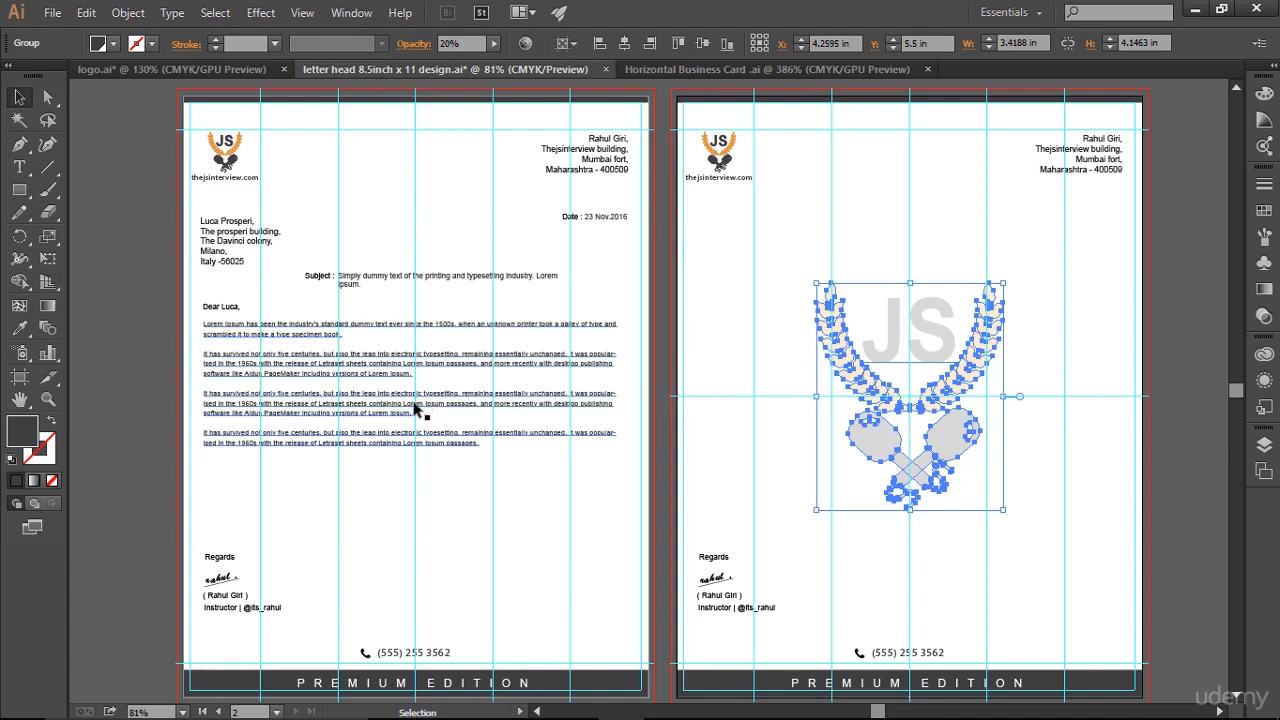
click(715, 398)
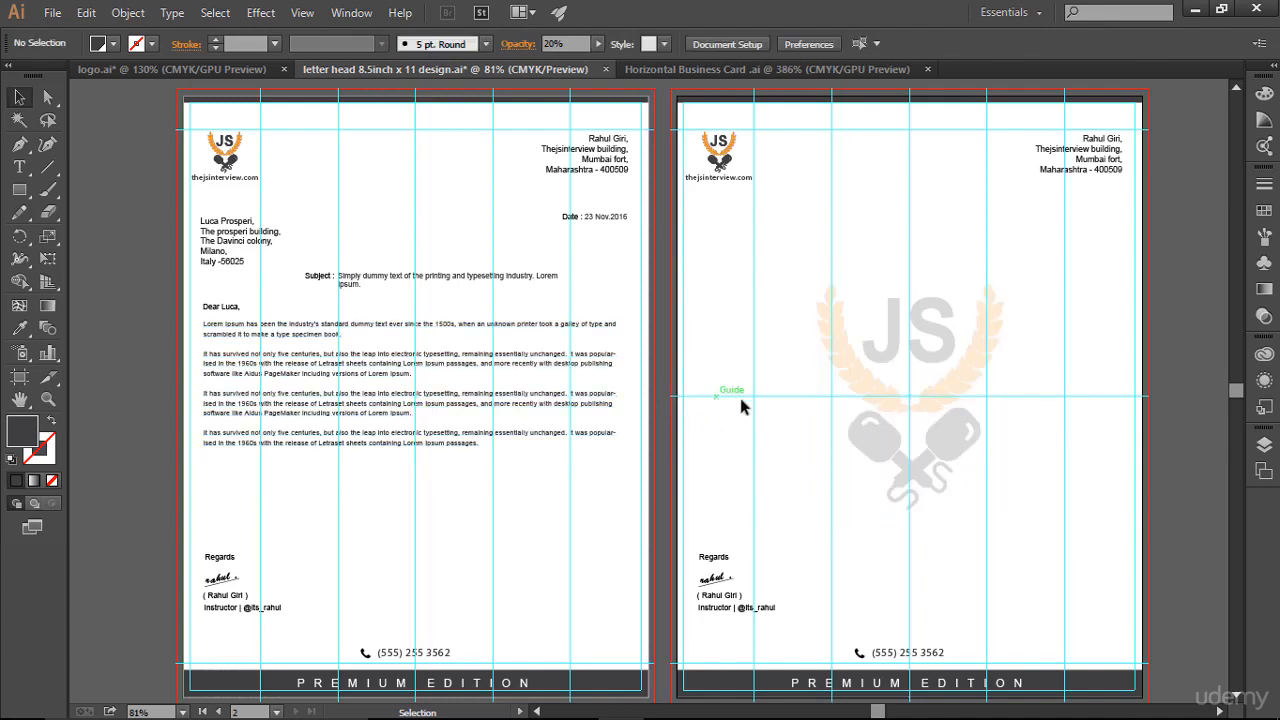
key(ctrl)
click(1000, 441)
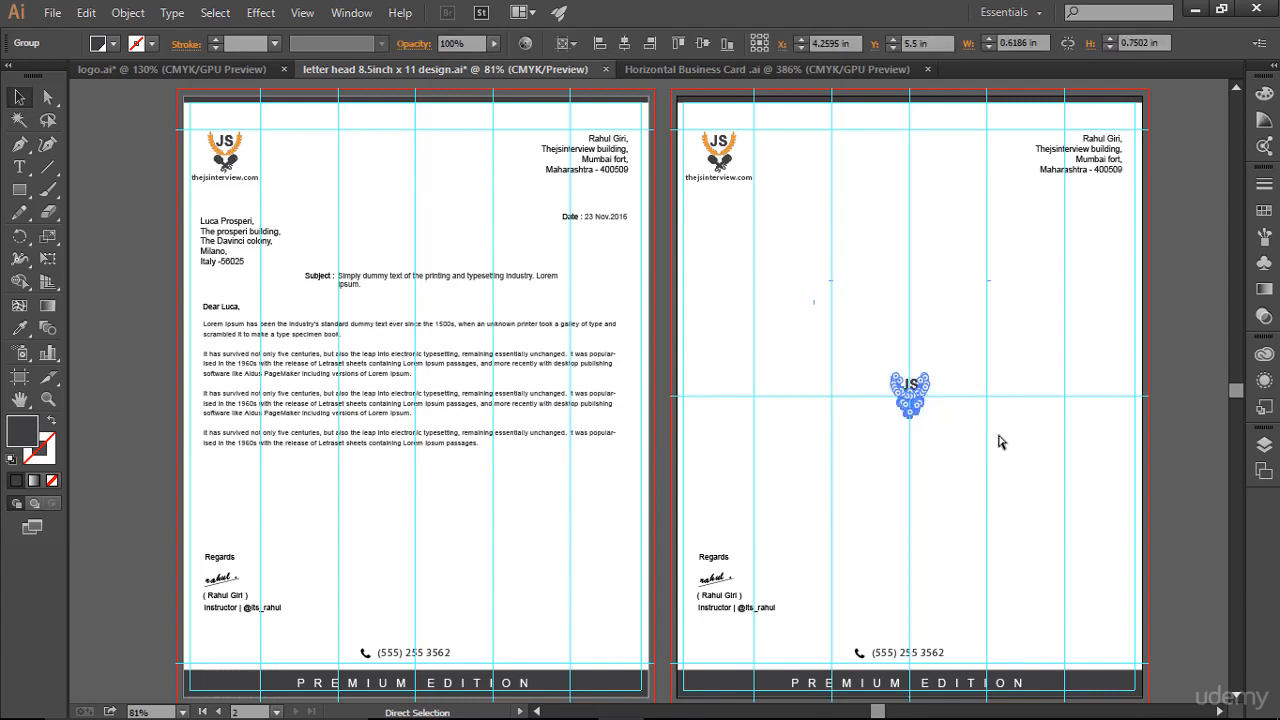
Undo the guide conversion of the second artboard's horizontal center line and paste a copy of the line in place on the first artboard.
click(1000, 436)
click(1036, 397)
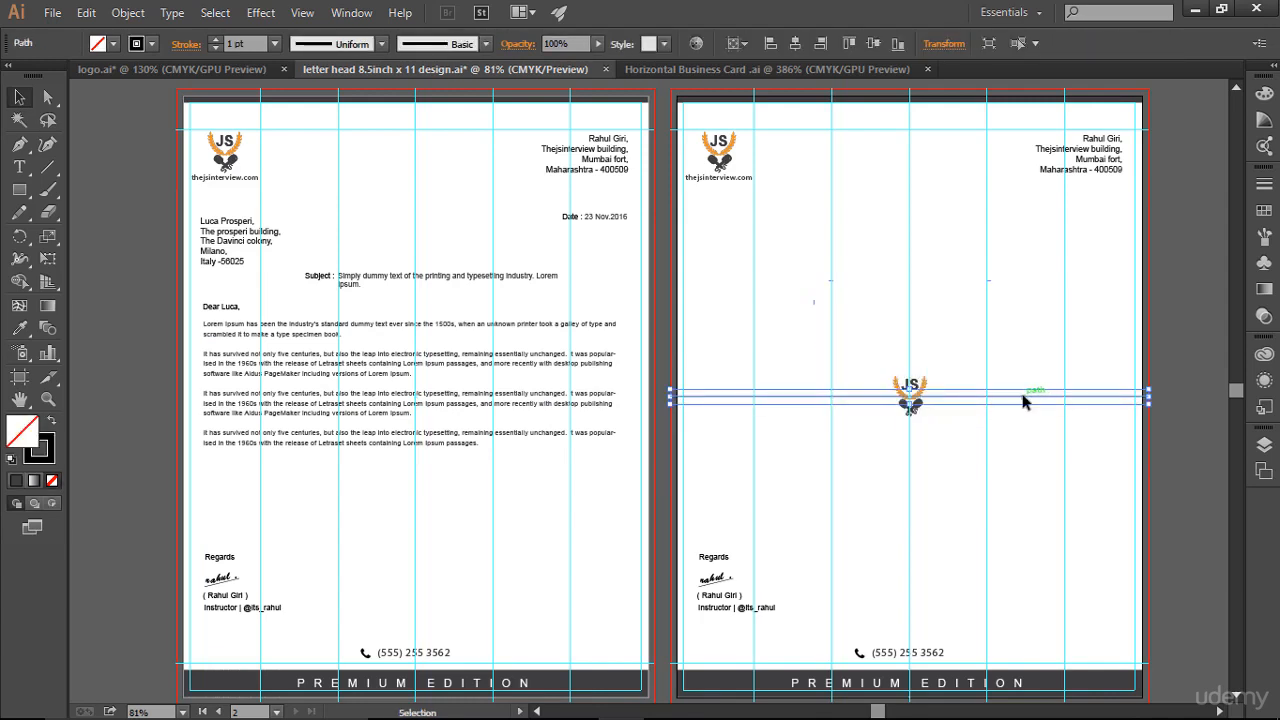
click(1054, 428)
click(1051, 398)
click(539, 501)
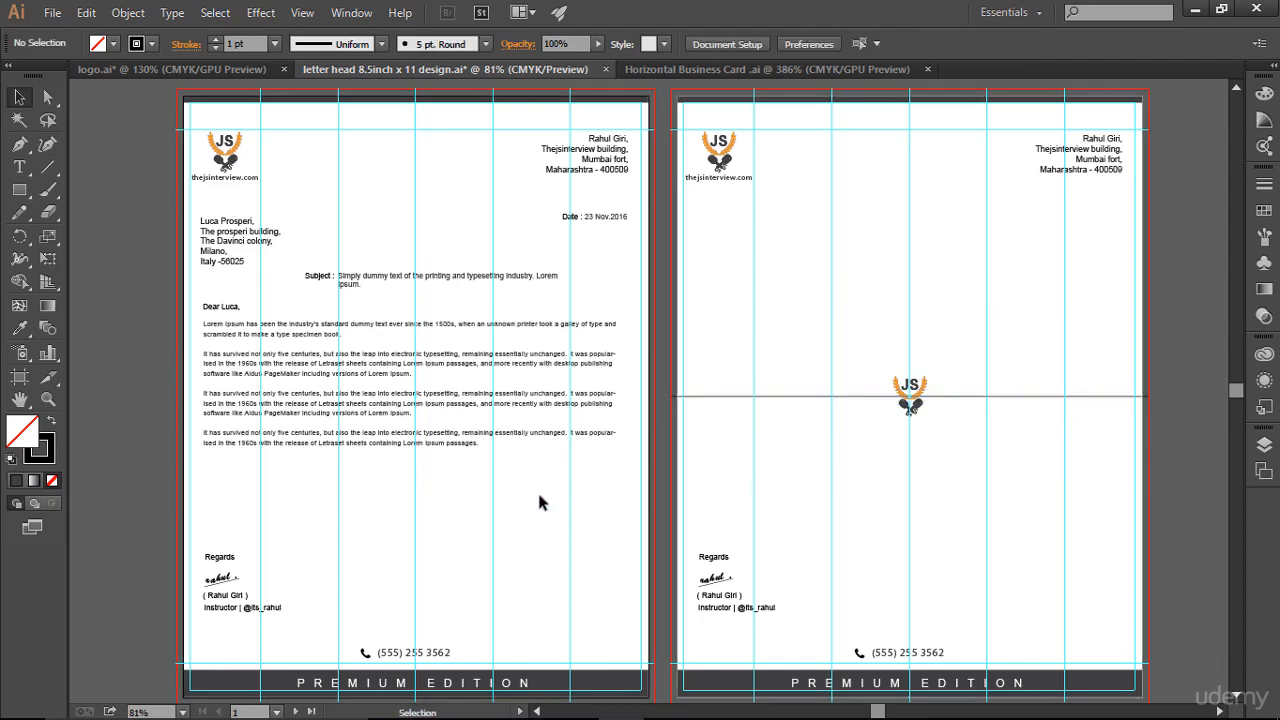
key(ctrl)
key(ctrl+shift+v)
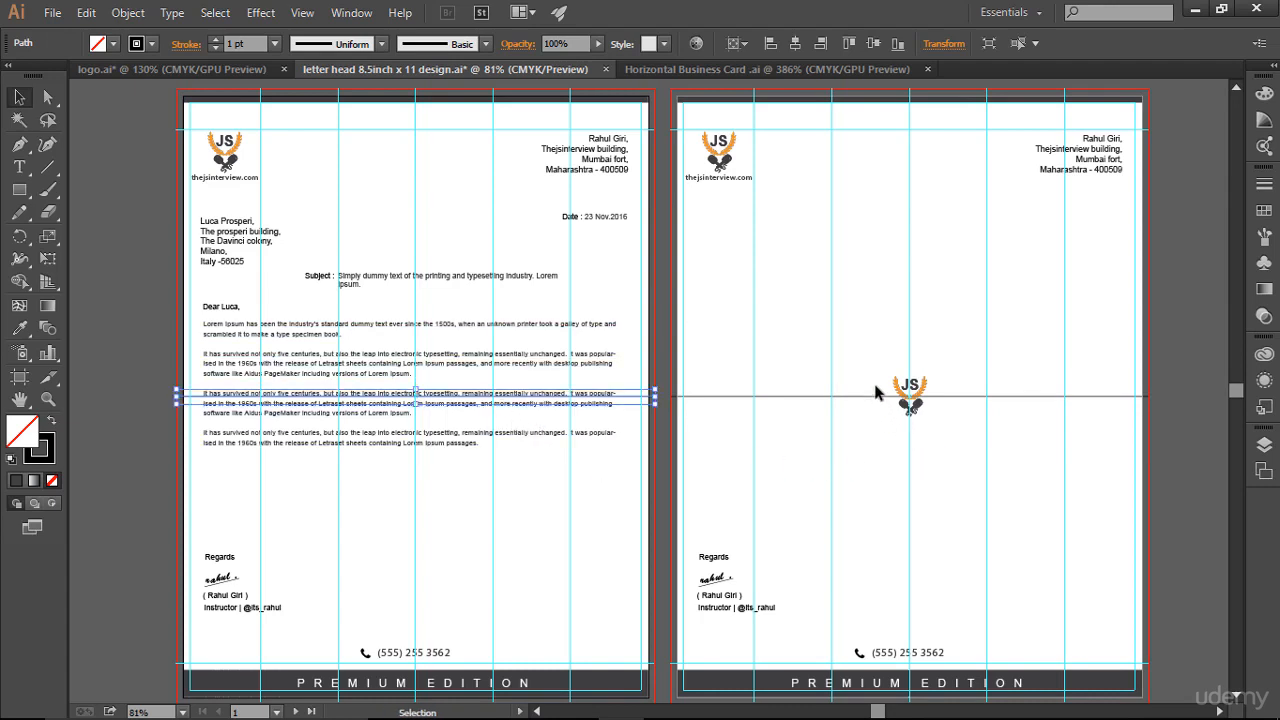
Convert the horizontal center lines on both artboards into guides.
drag(866, 352, 960, 436)
click(958, 423)
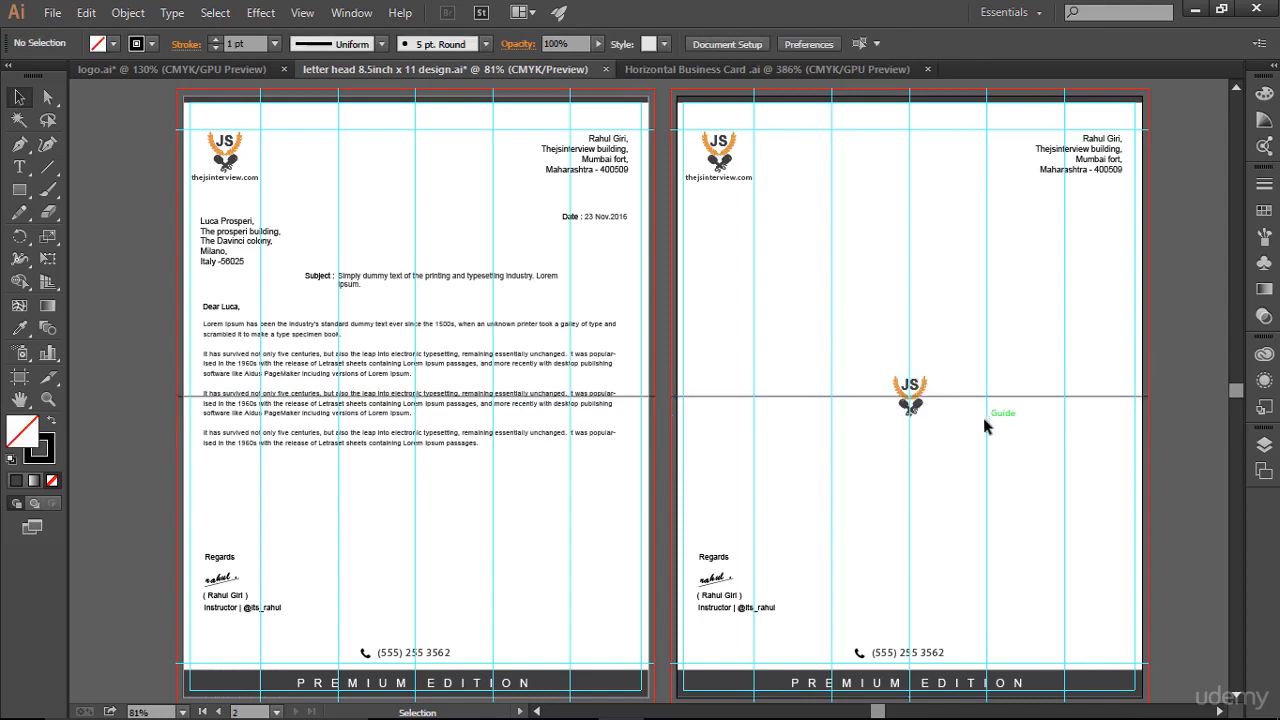
click(1003, 395)
key(ctrl+5)
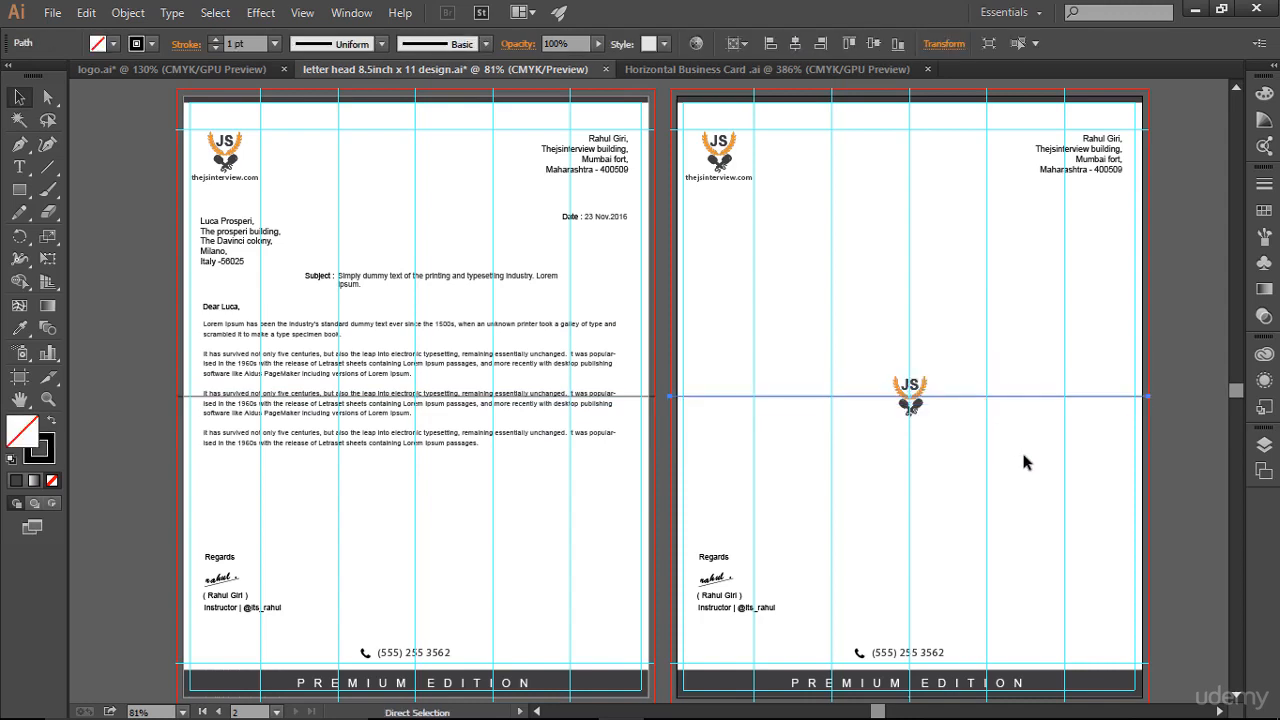
click(648, 397)
key(ctrl)
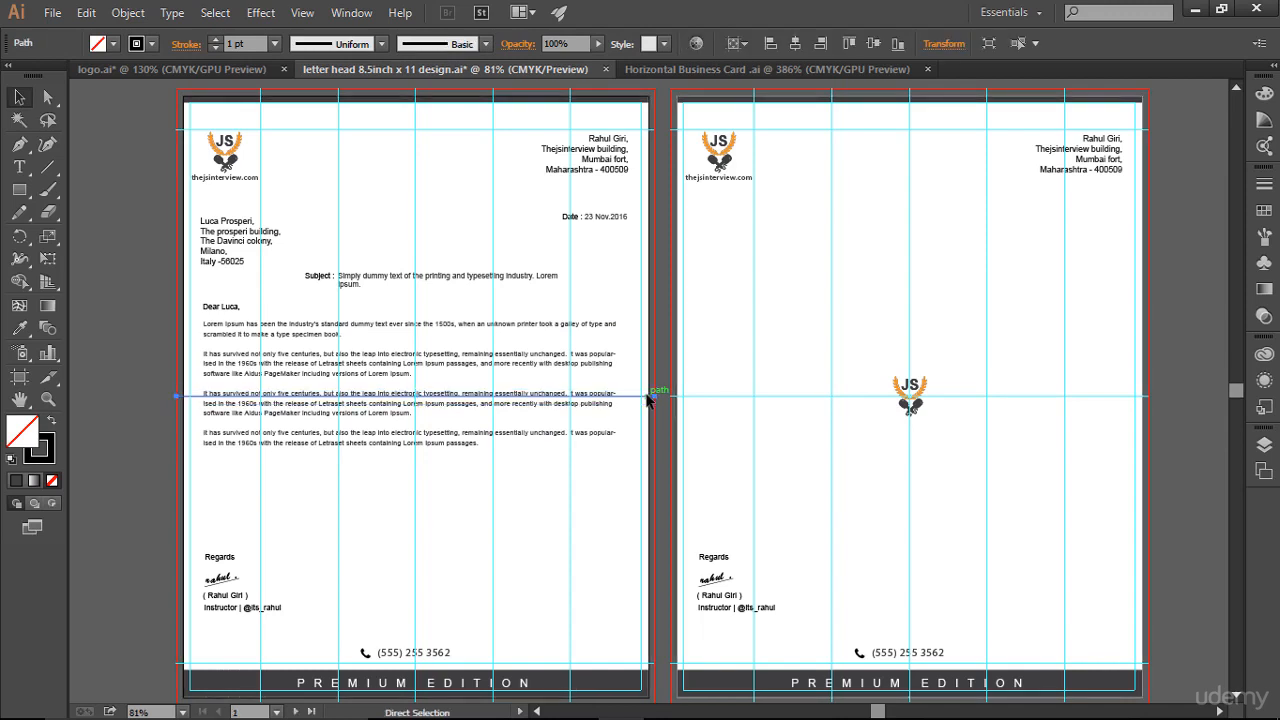
key(ctrl+5)
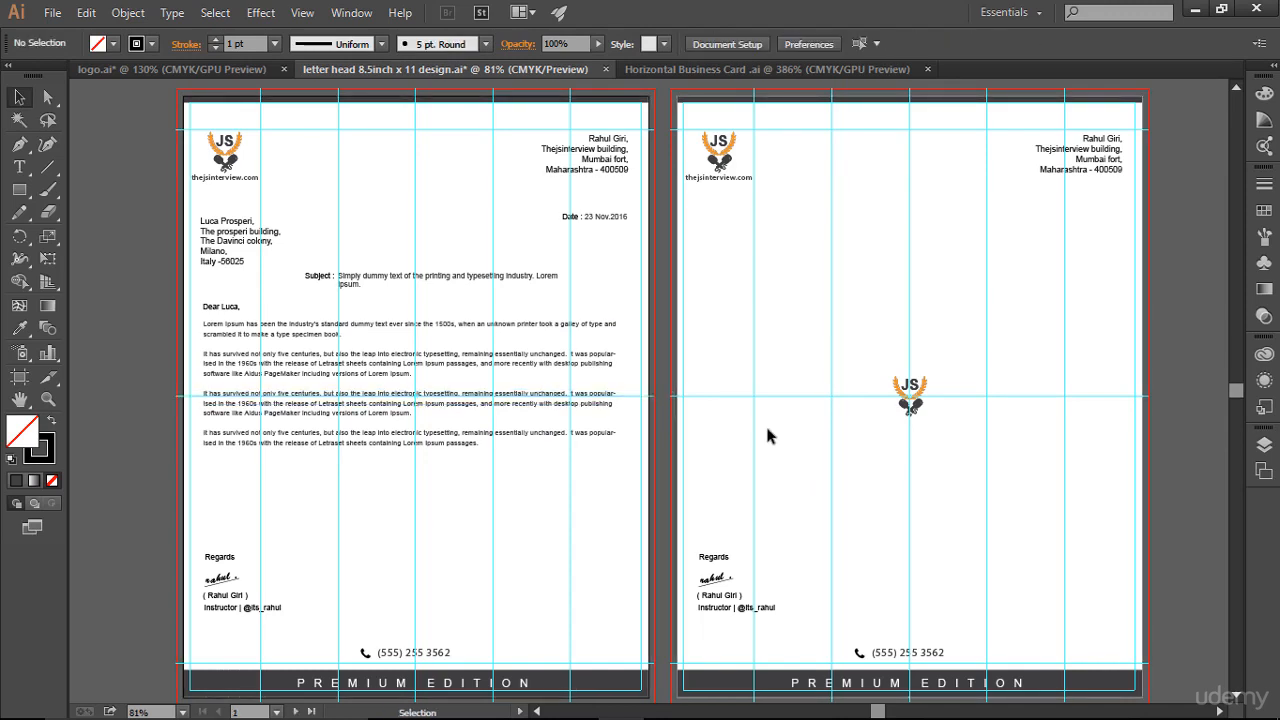
Enlarge the second artboard's central logo proportionally about its center to about 3.15 x 3.81 in.
key(ctrl+space)
drag(664, 218, 1185, 537)
click(650, 405)
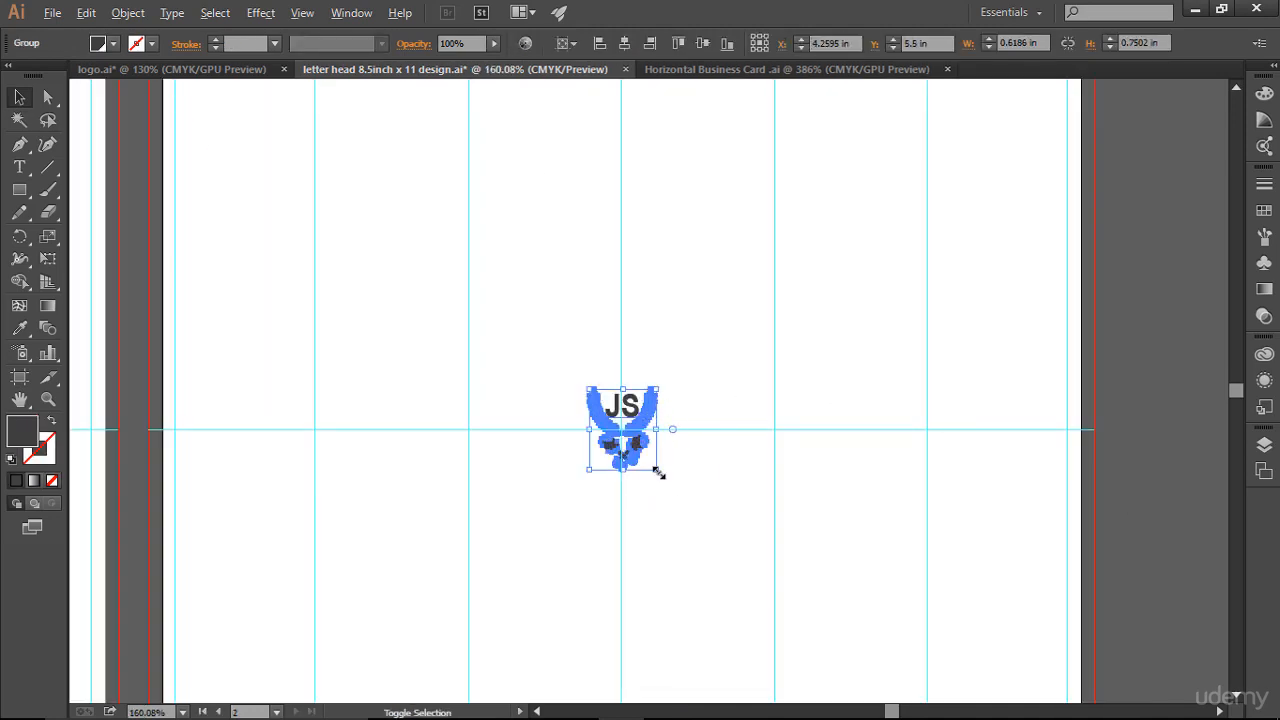
drag(659, 473, 898, 638)
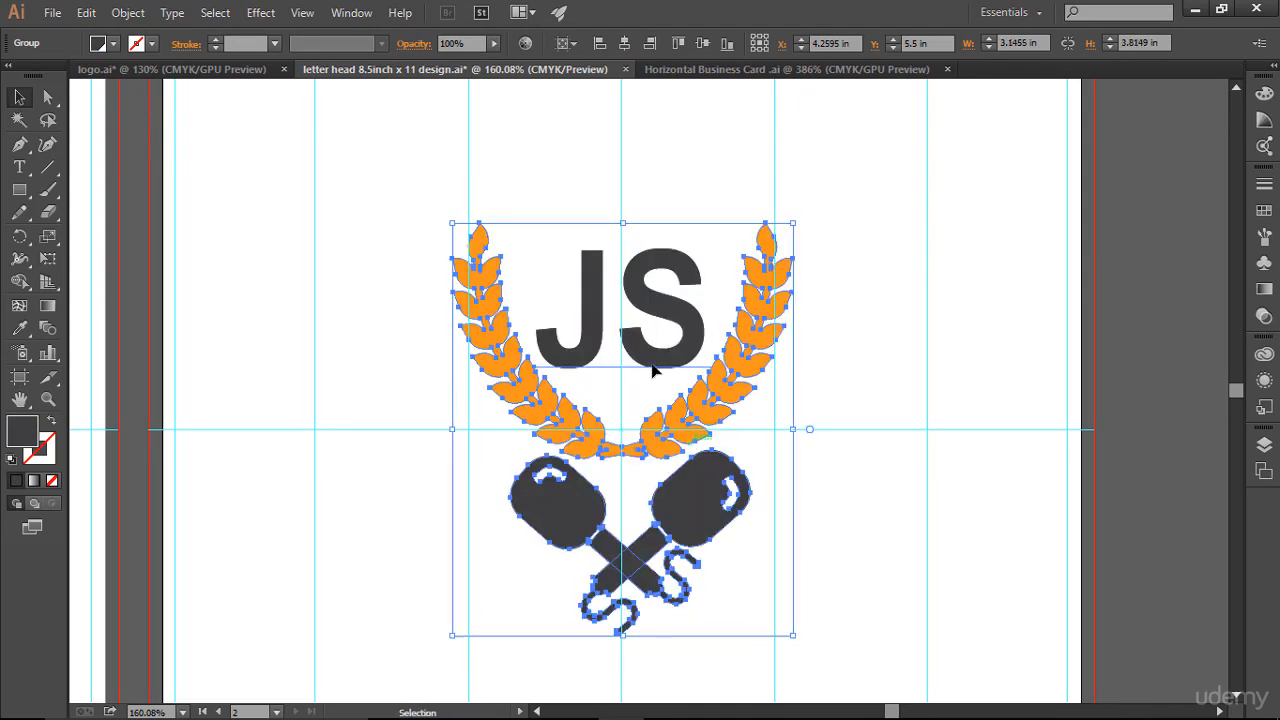
Turn the enlarged central logo into a watermark by setting its opacity to 20%.
click(458, 43)
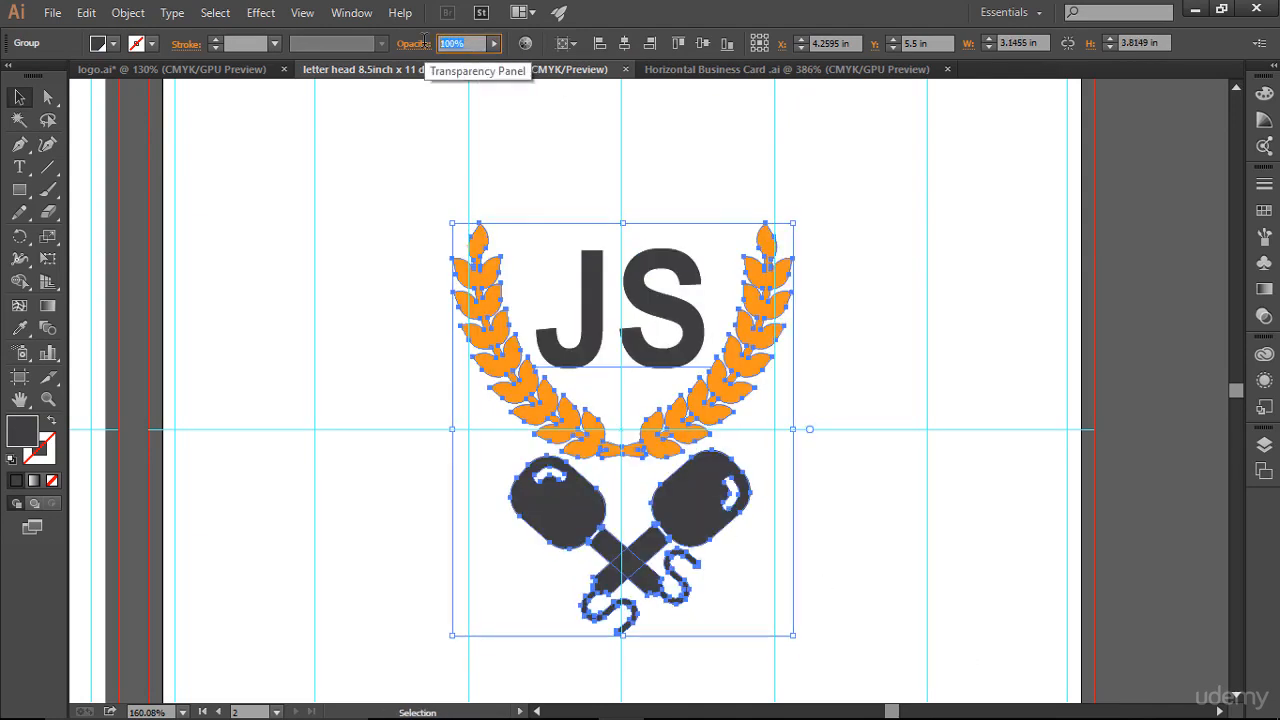
text(20)
key(Return)
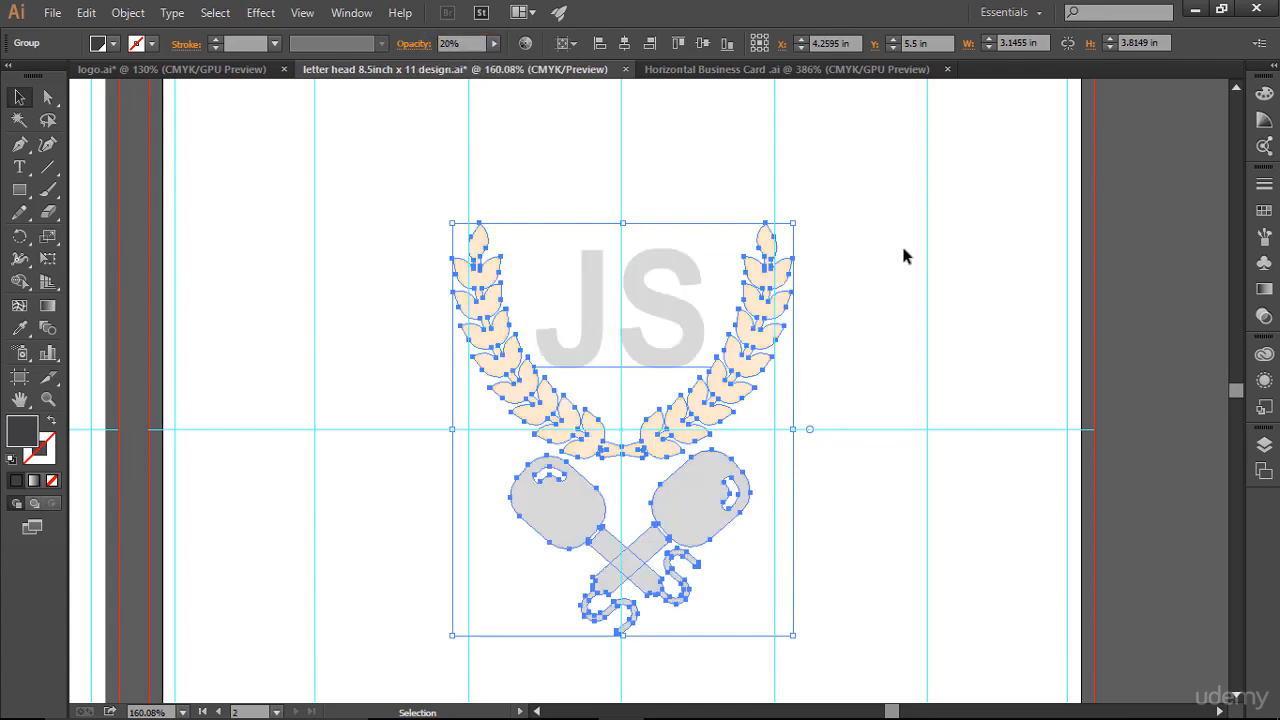
click(929, 258)
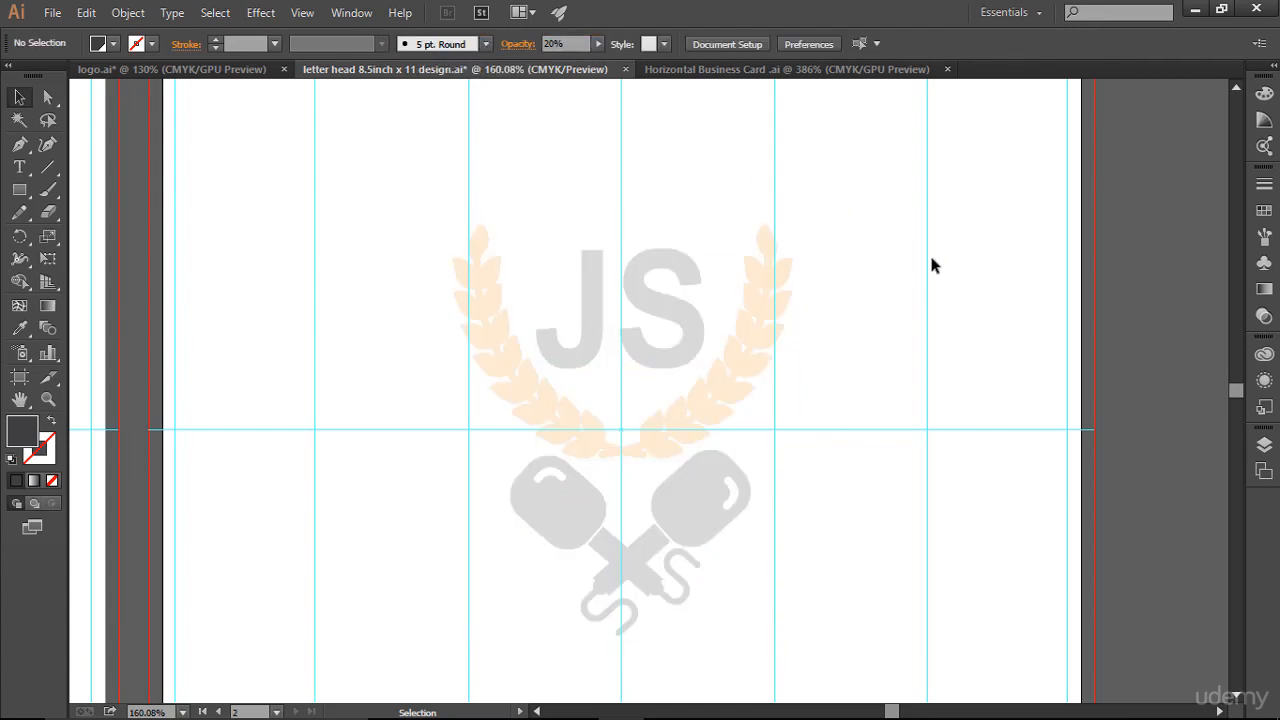
Place a copy of the faded central logo over the letter text on the first artboard.
key(ctrl)
key(ctrl+0)
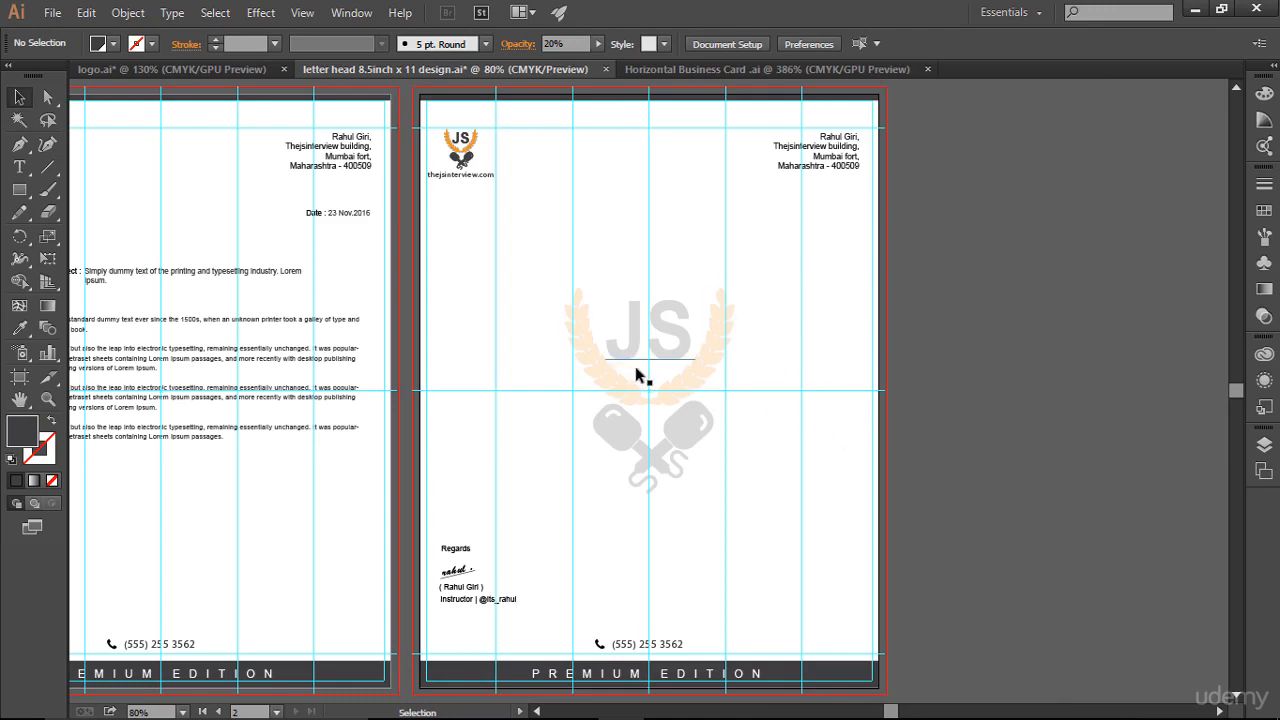
click(607, 381)
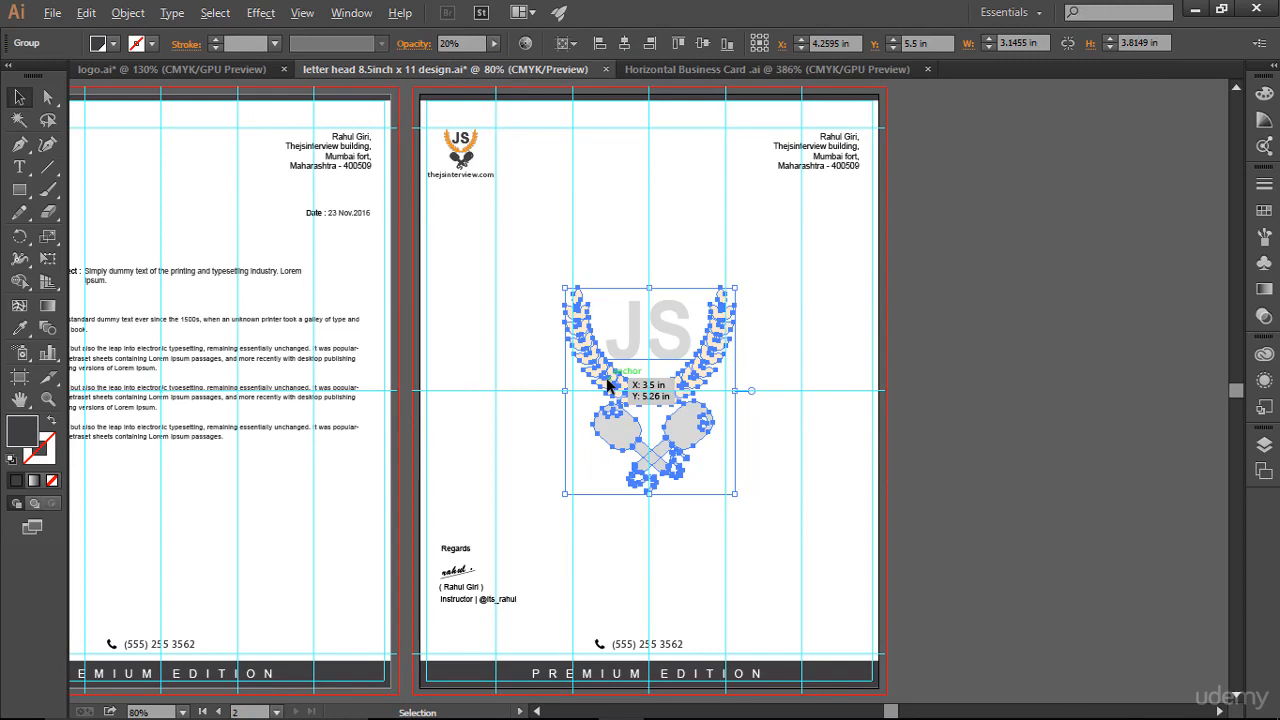
drag(607, 381, 155, 382)
click(290, 495)
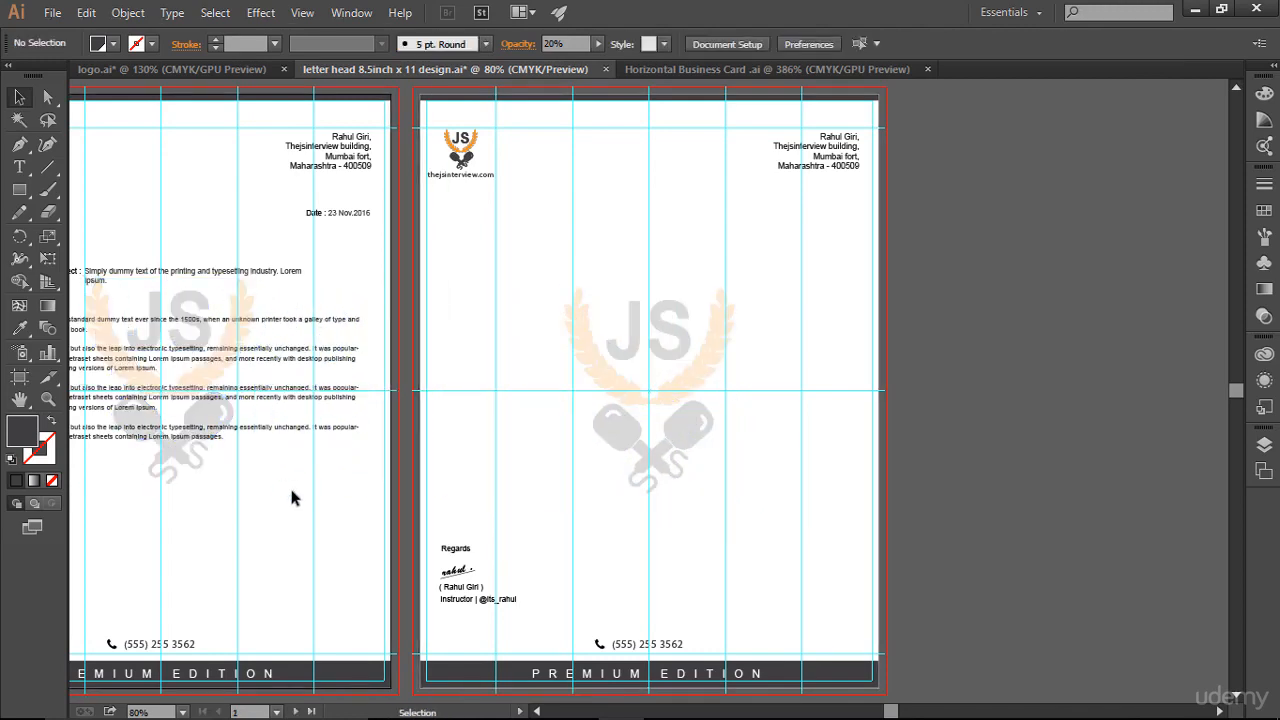
Move the first artboard's faded logo copy so that it is centered on the middle vertical guide.
key(ctrl+0)
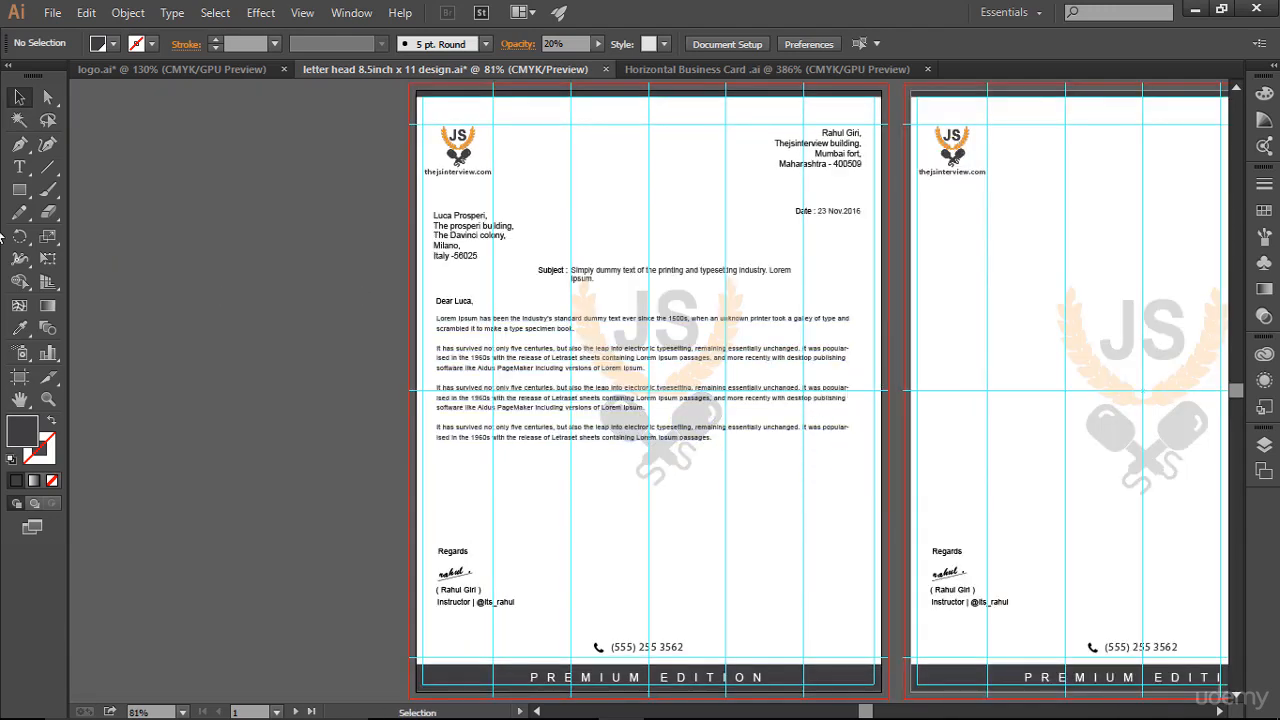
key(z)
drag(350, 218, 943, 566)
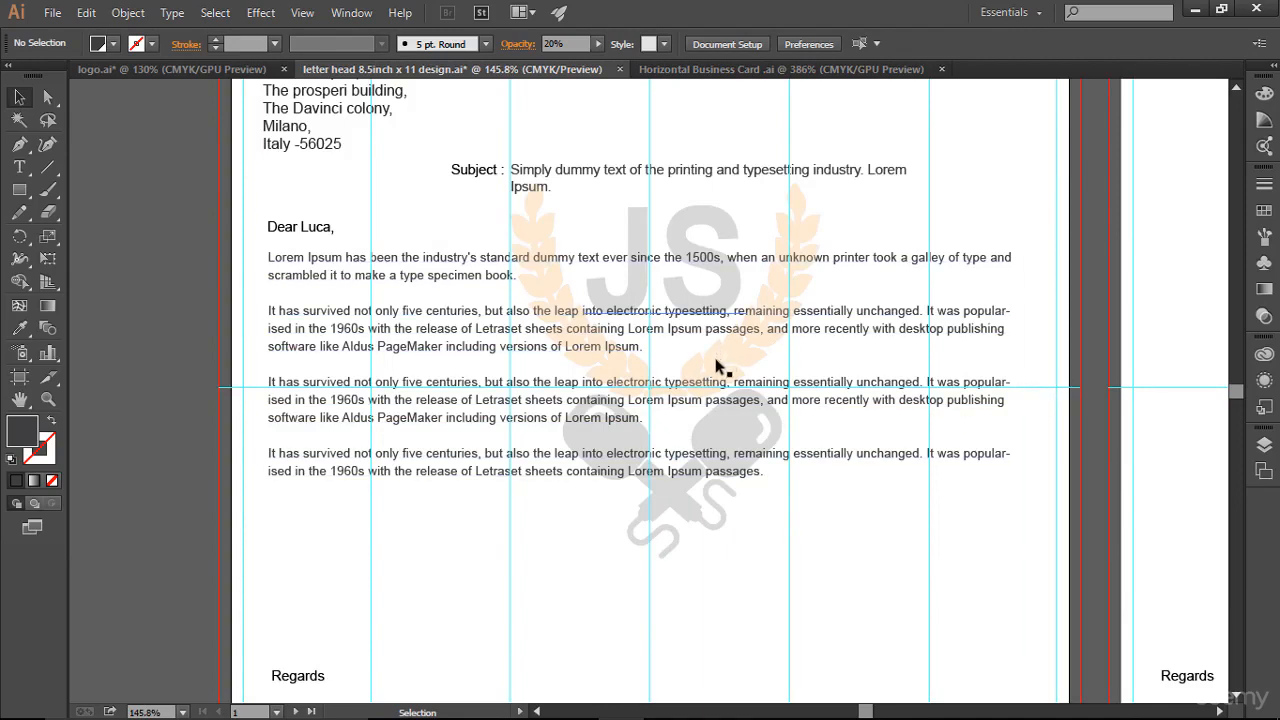
mouse_move(718, 368)
mouse_down()
mouse_move(718, 508)
mouse_move(712, 360)
mouse_move(697, 371)
mouse_up()
Hide the letter body text object on the first artboard so that the faded logo can be selected.
click(887, 401)
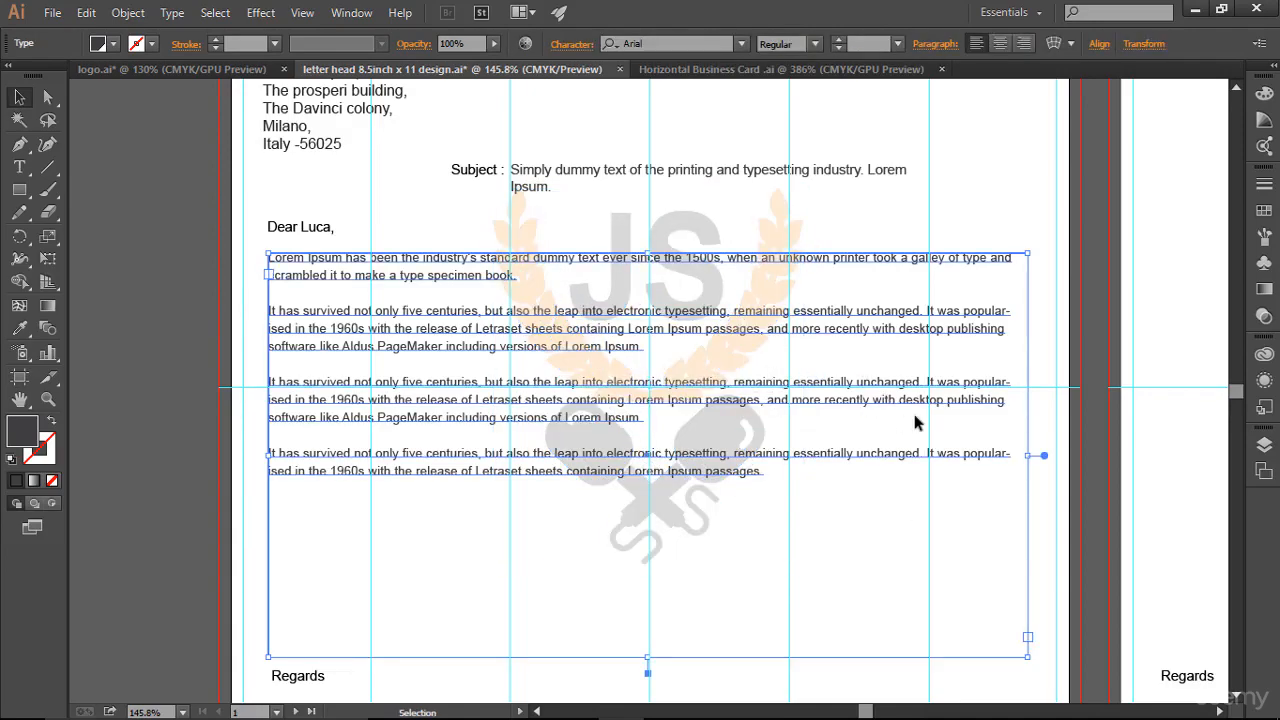
click(1264, 445)
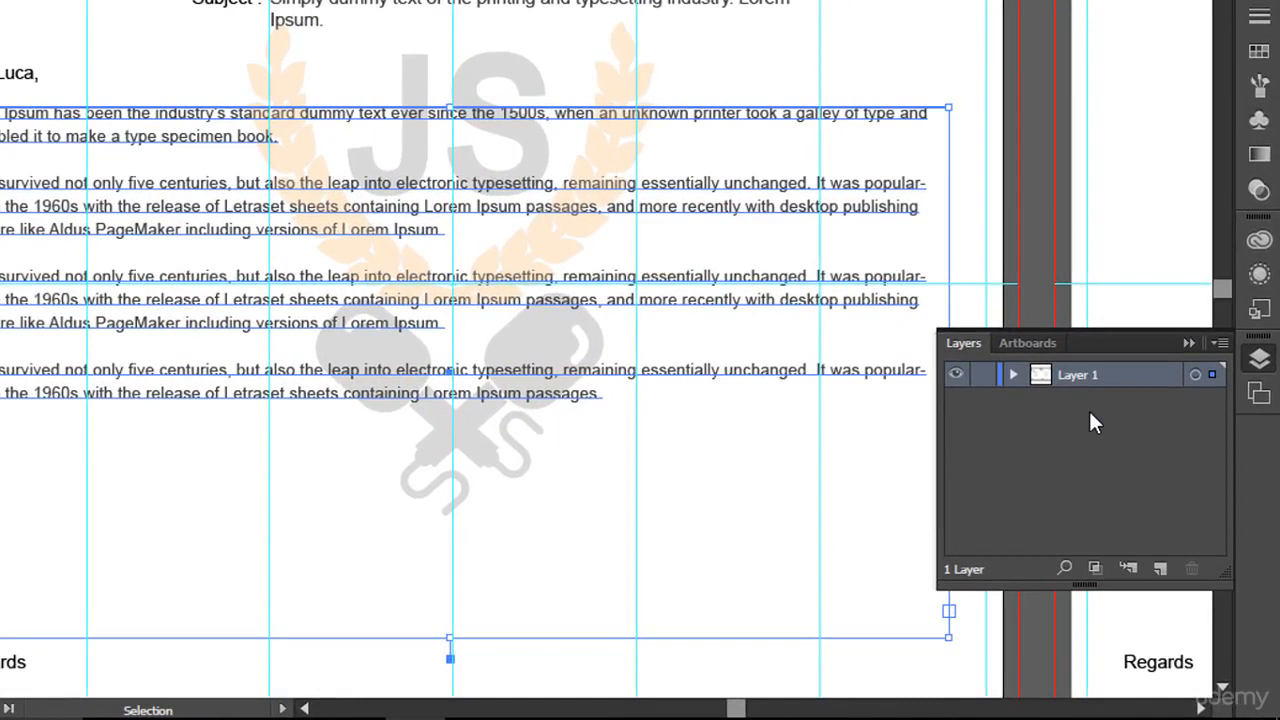
click(1013, 375)
scroll(1083, 452, down, 3)
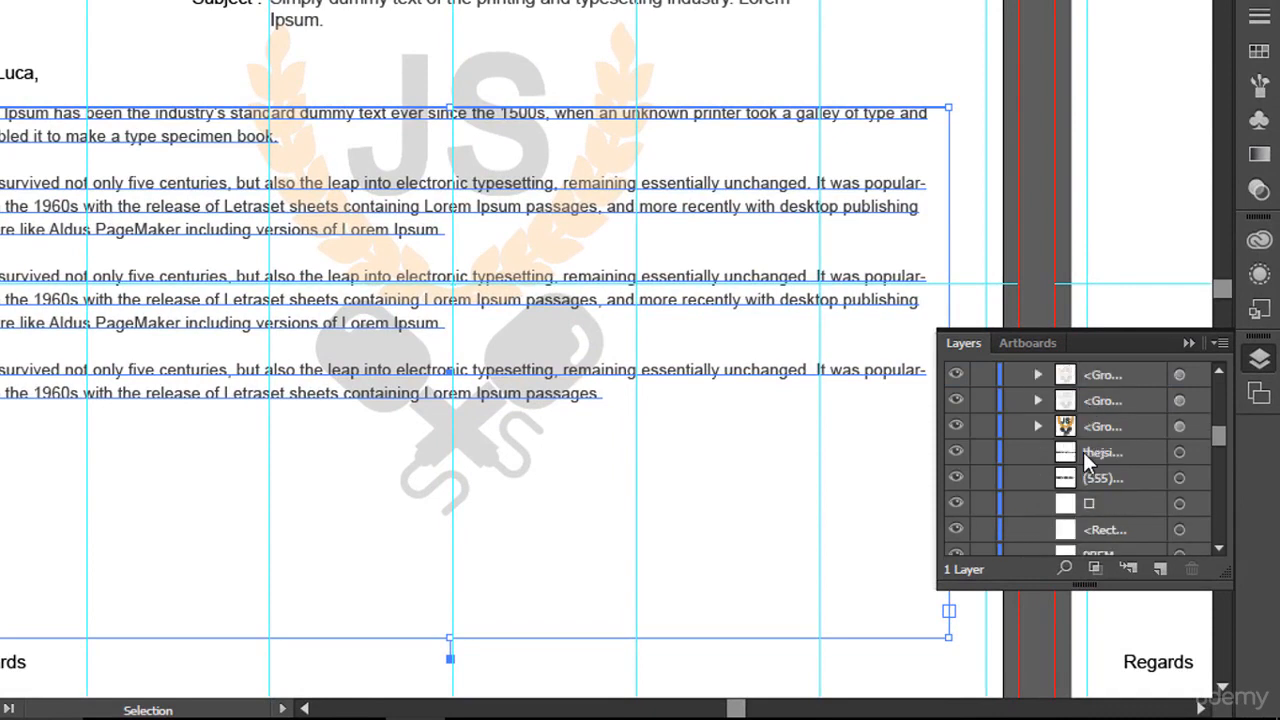
scroll(1083, 452, down, 3)
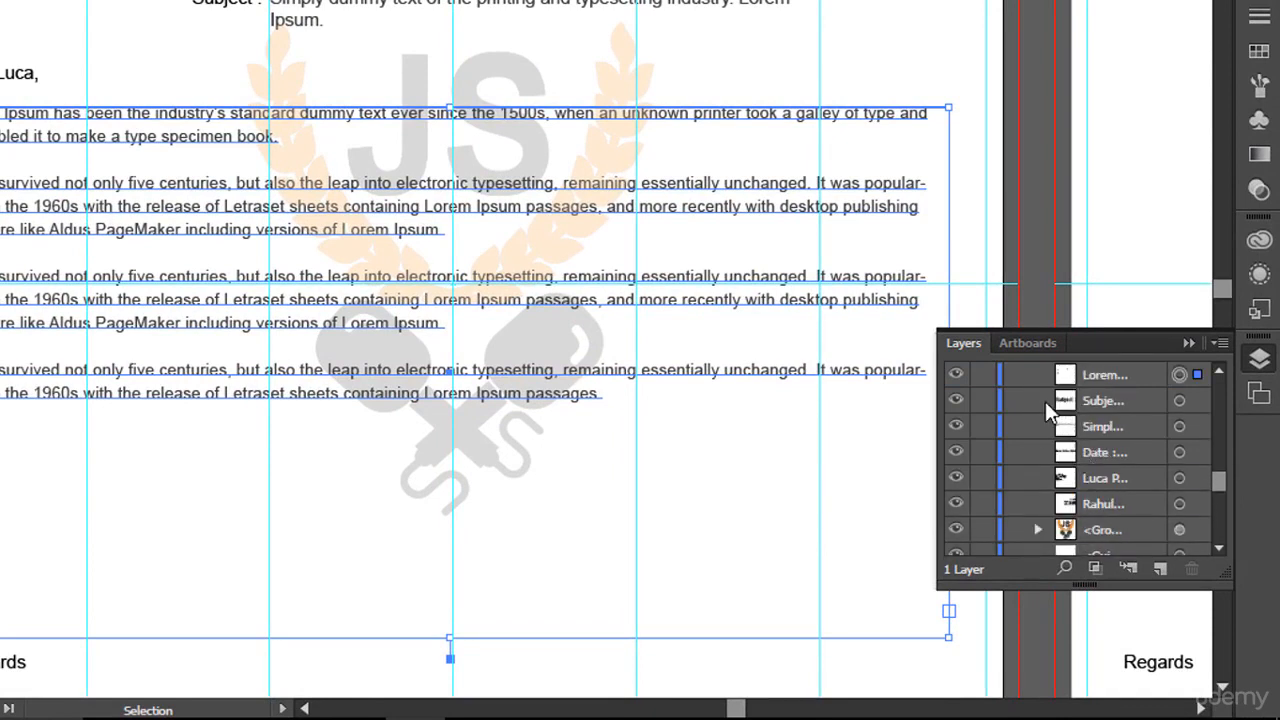
click(957, 375)
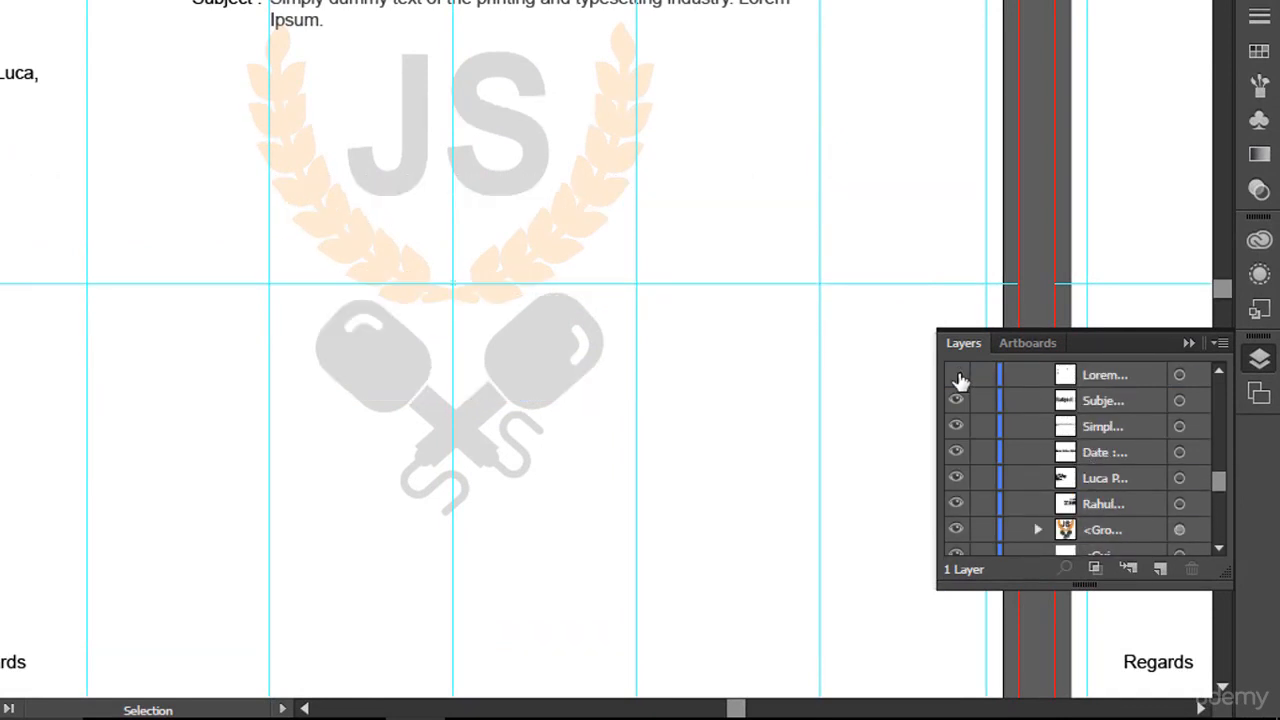
Nudge the faded logos on both artboards slightly upward so that they sit at matching heights across the horizontal guide.
click(557, 240)
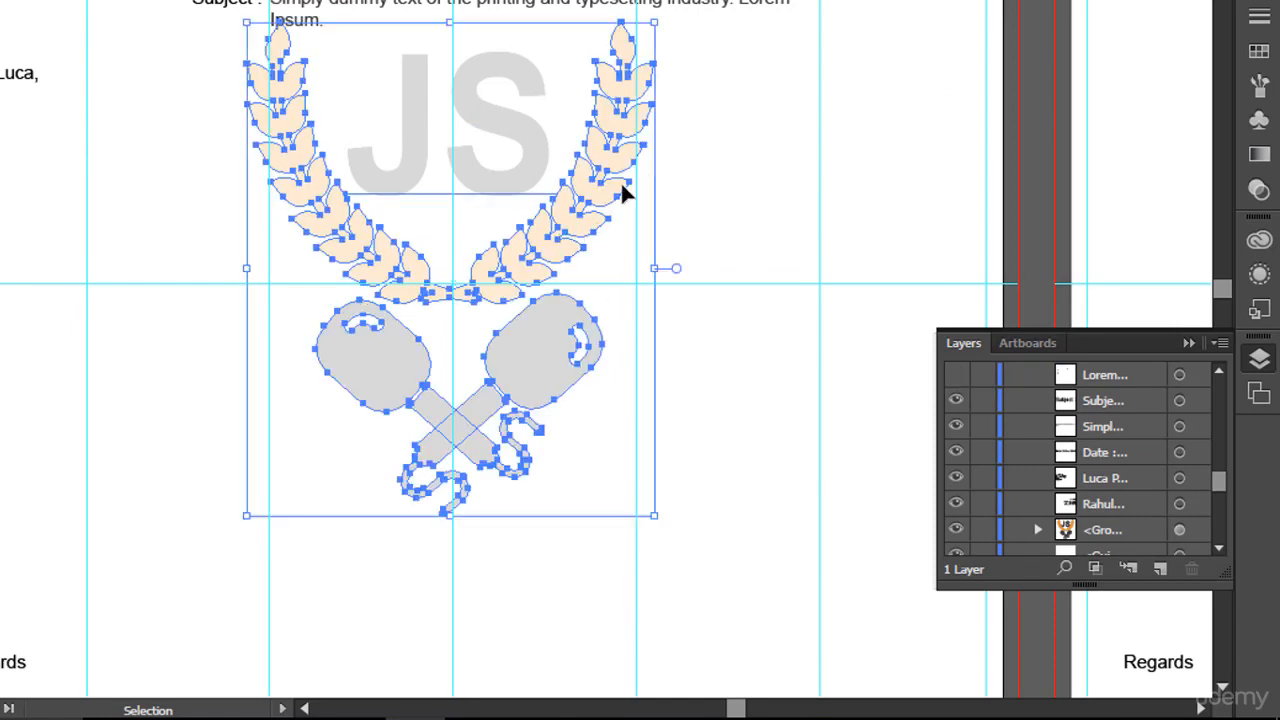
click(775, 235)
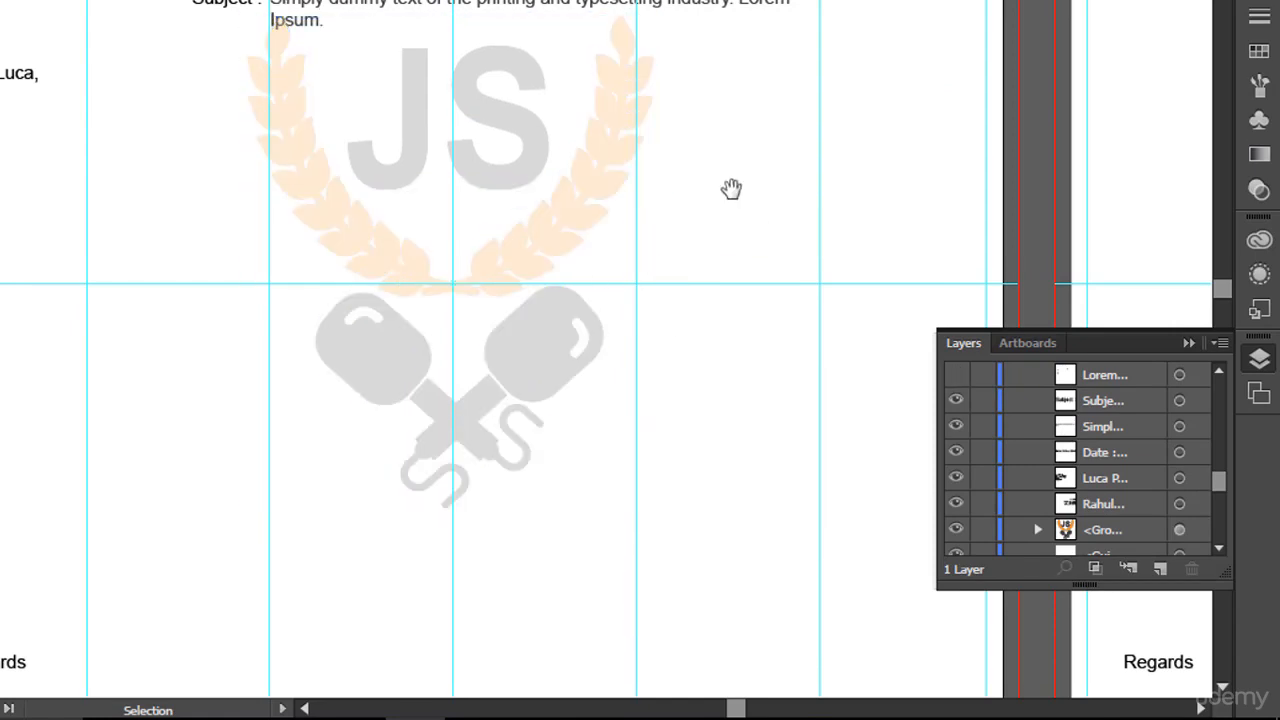
drag(737, 183, 117, 179)
key(v)
click(860, 246)
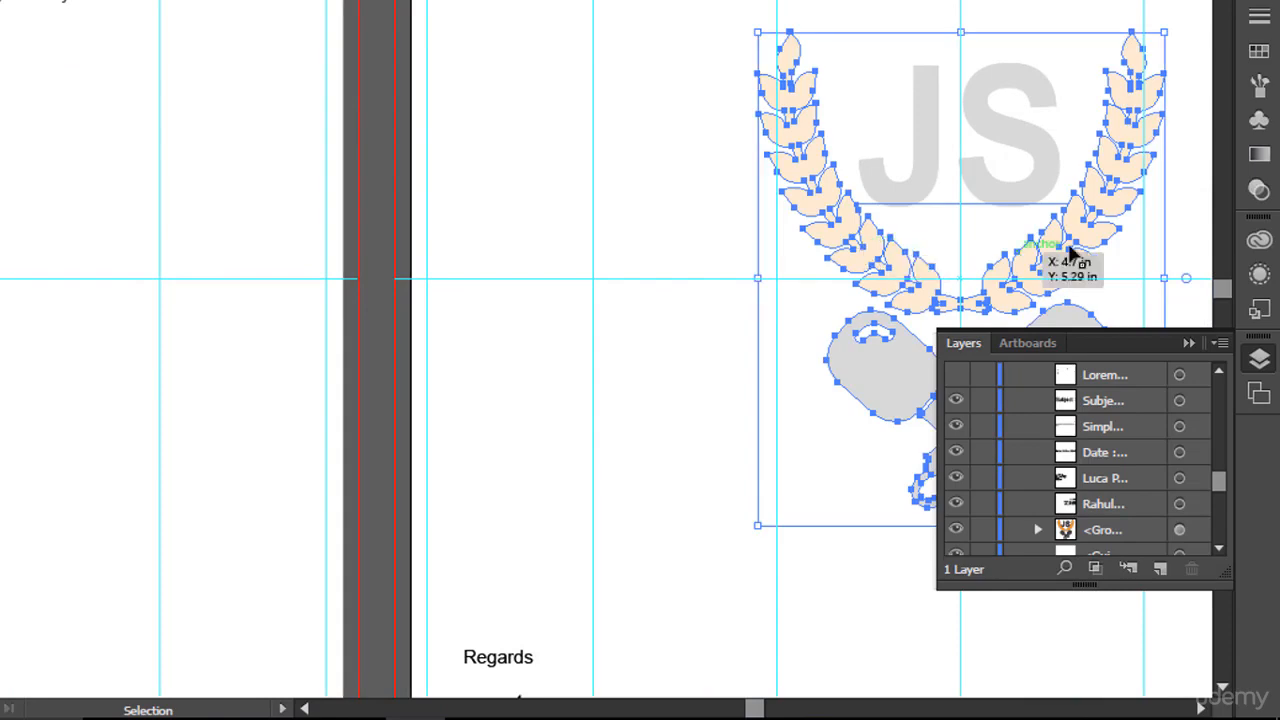
key(Up)
key(Up)
key(Up)
key(Up)
key(Up)
key(Up)
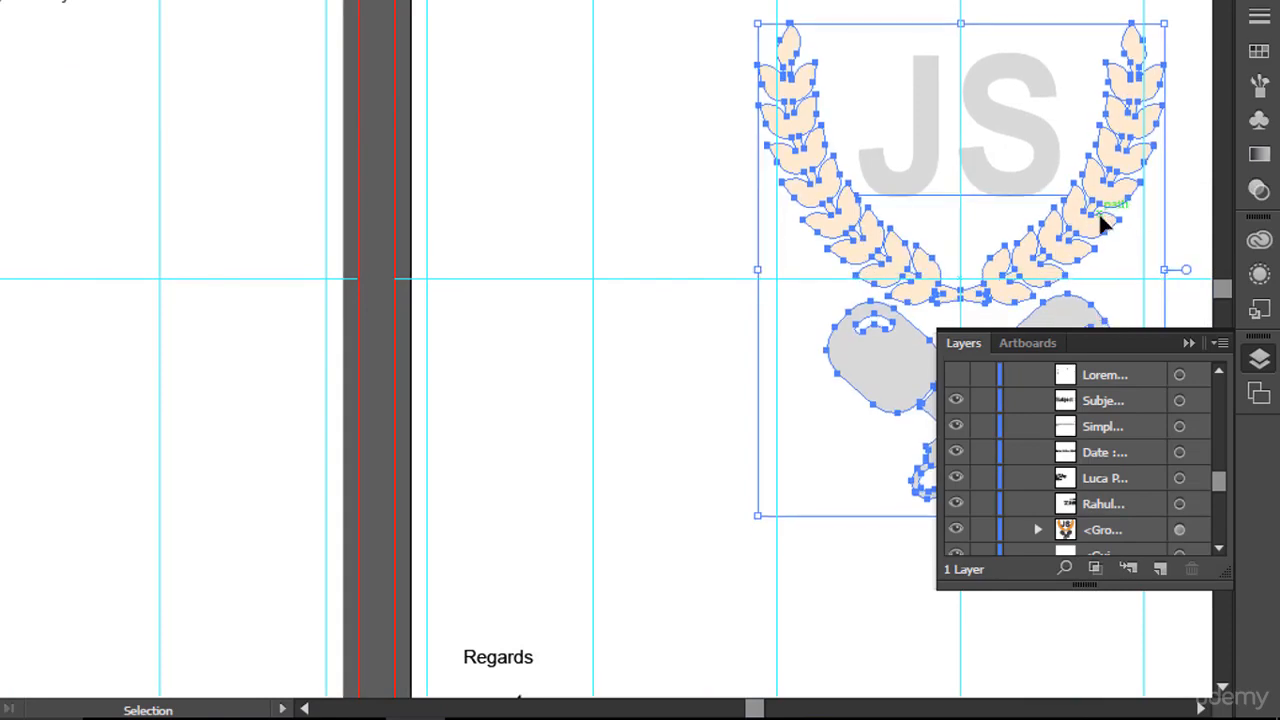
key(Up)
key(Up)
key(Up)
key(Up)
key(Up)
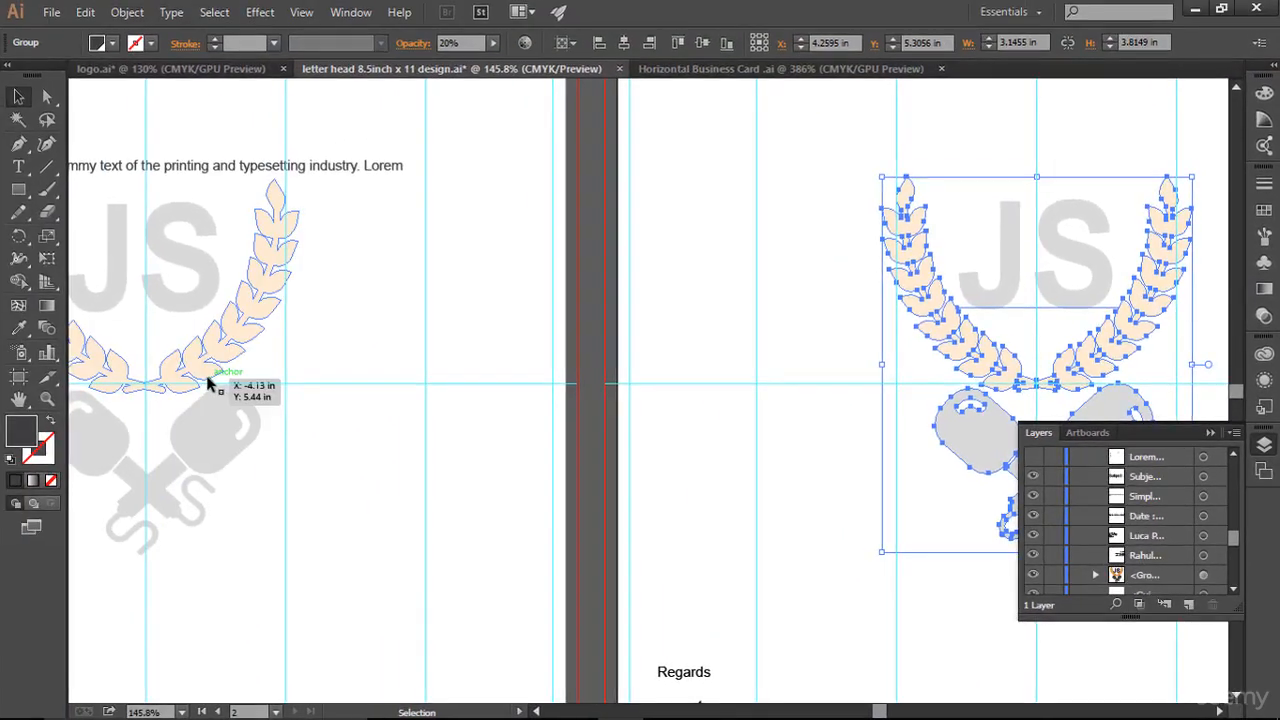
click(212, 380)
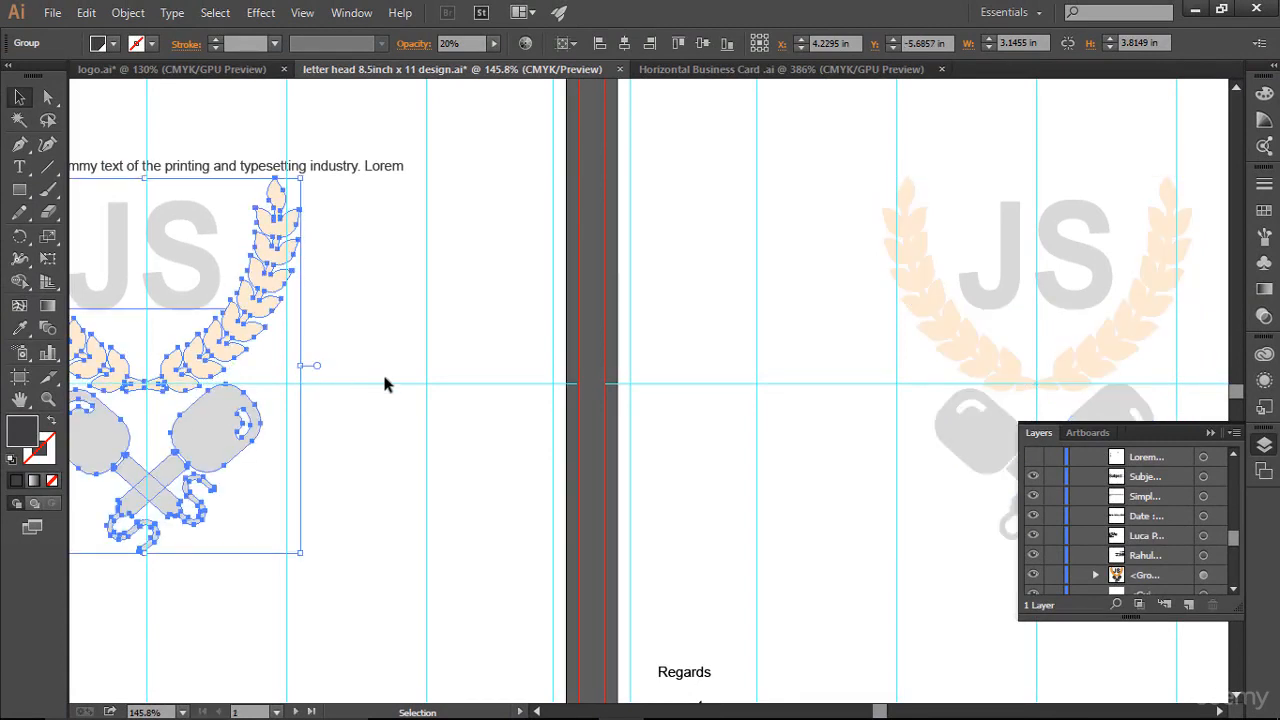
click(515, 400)
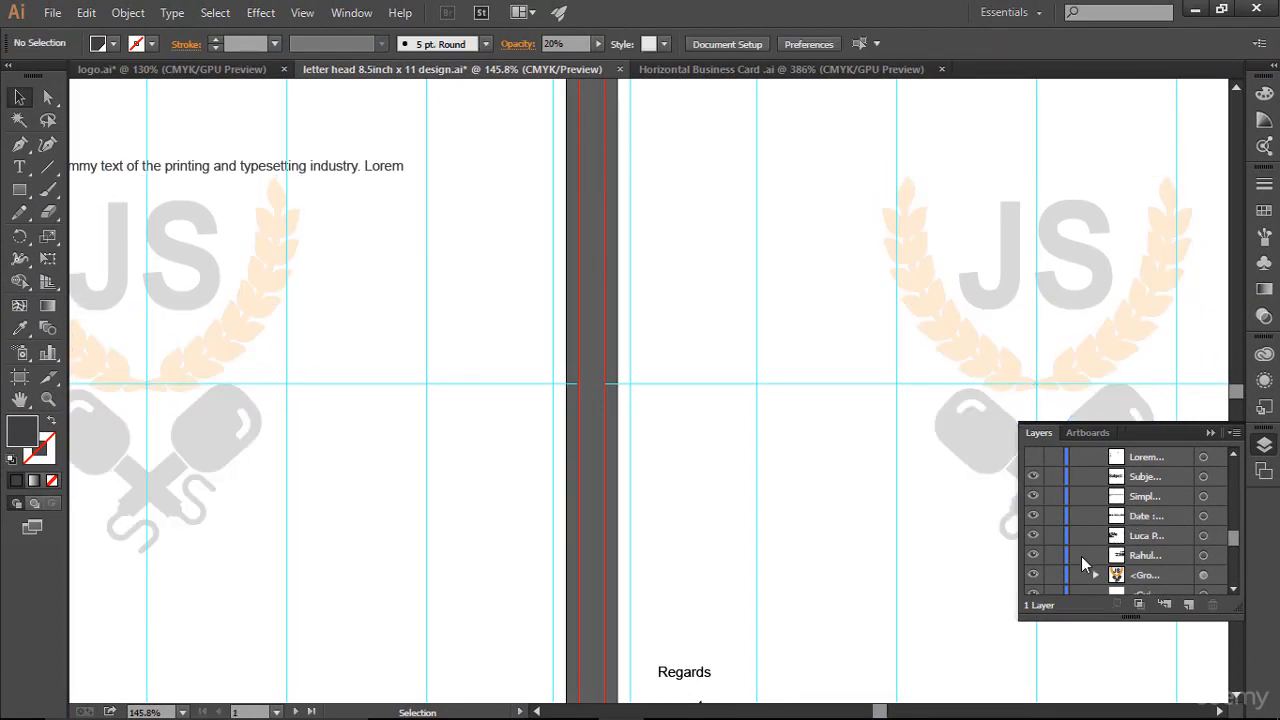
Make the hidden letter body text on the first artboard visible again.
scroll(1081, 556, down, 3)
scroll(1081, 556, up, 1)
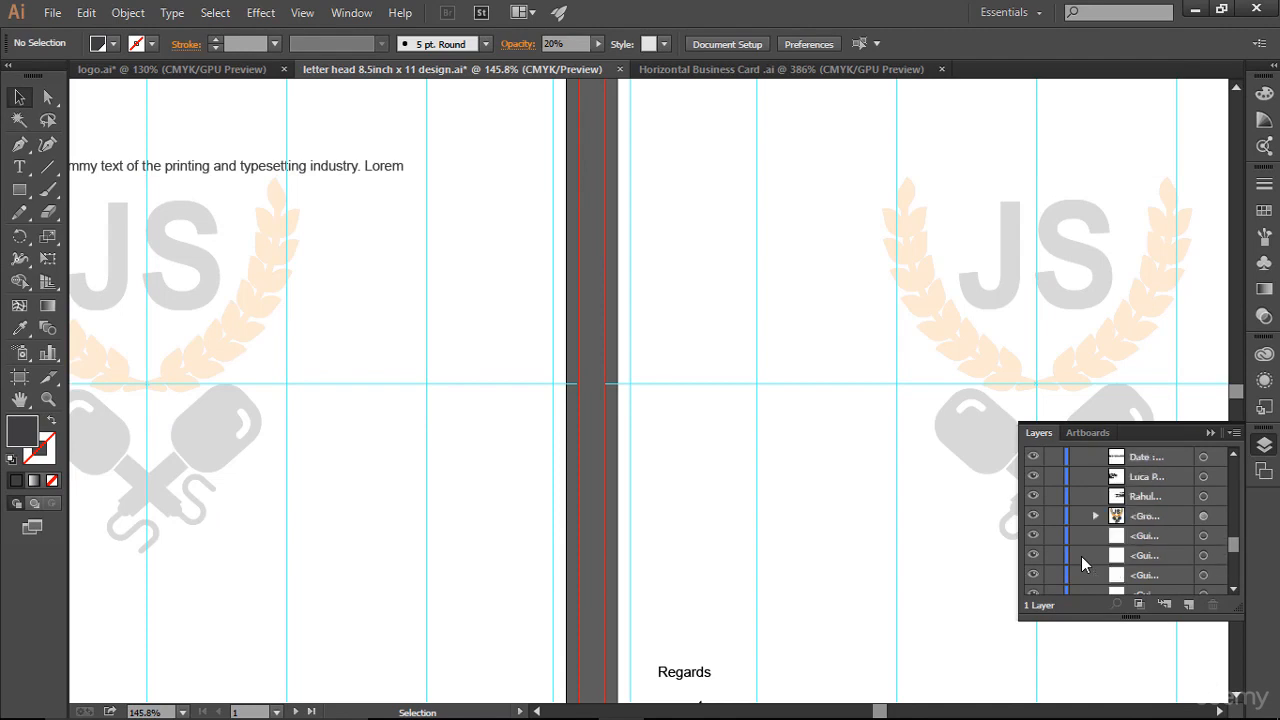
scroll(1081, 556, up, 5)
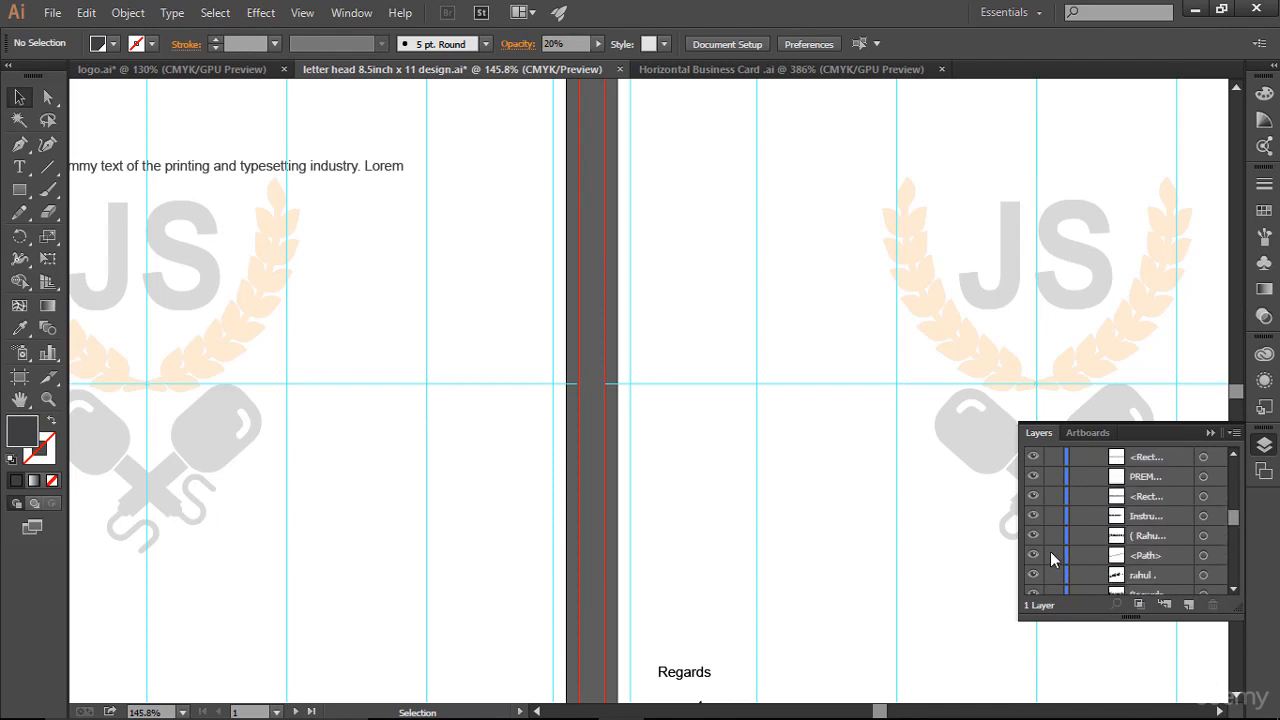
scroll(1050, 551, down, 3)
click(1031, 575)
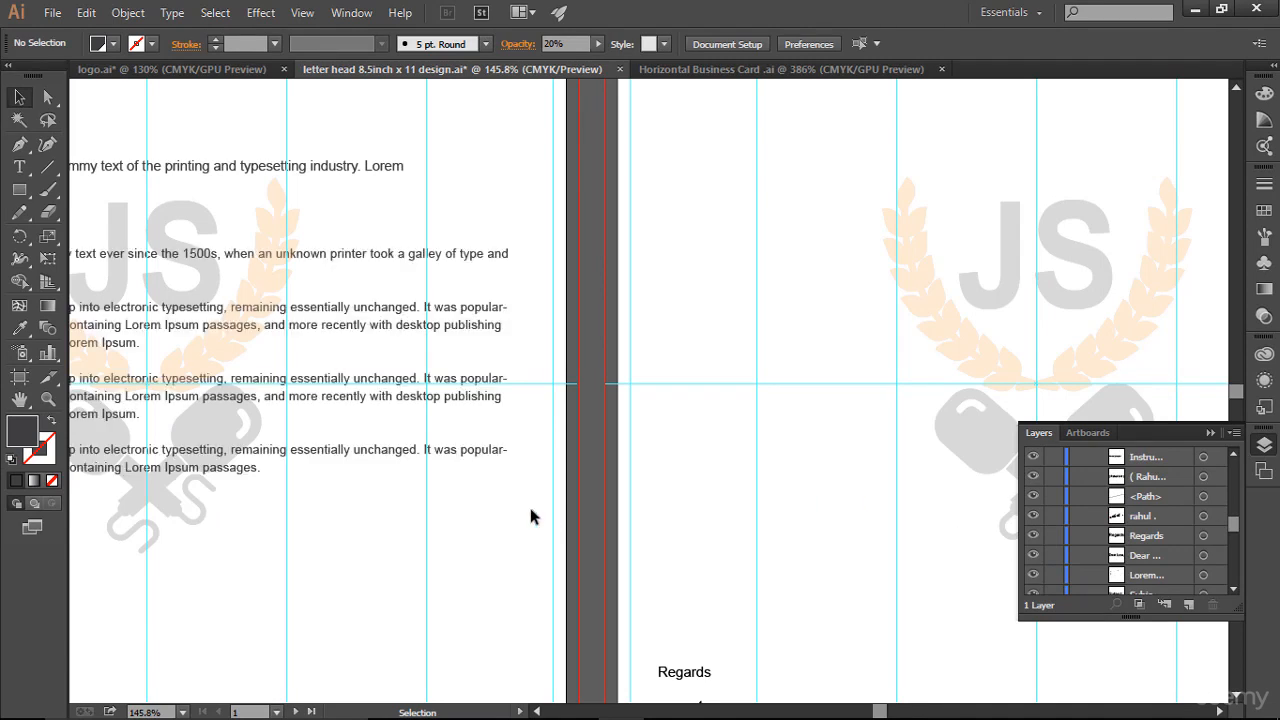
key(ctrl+0)
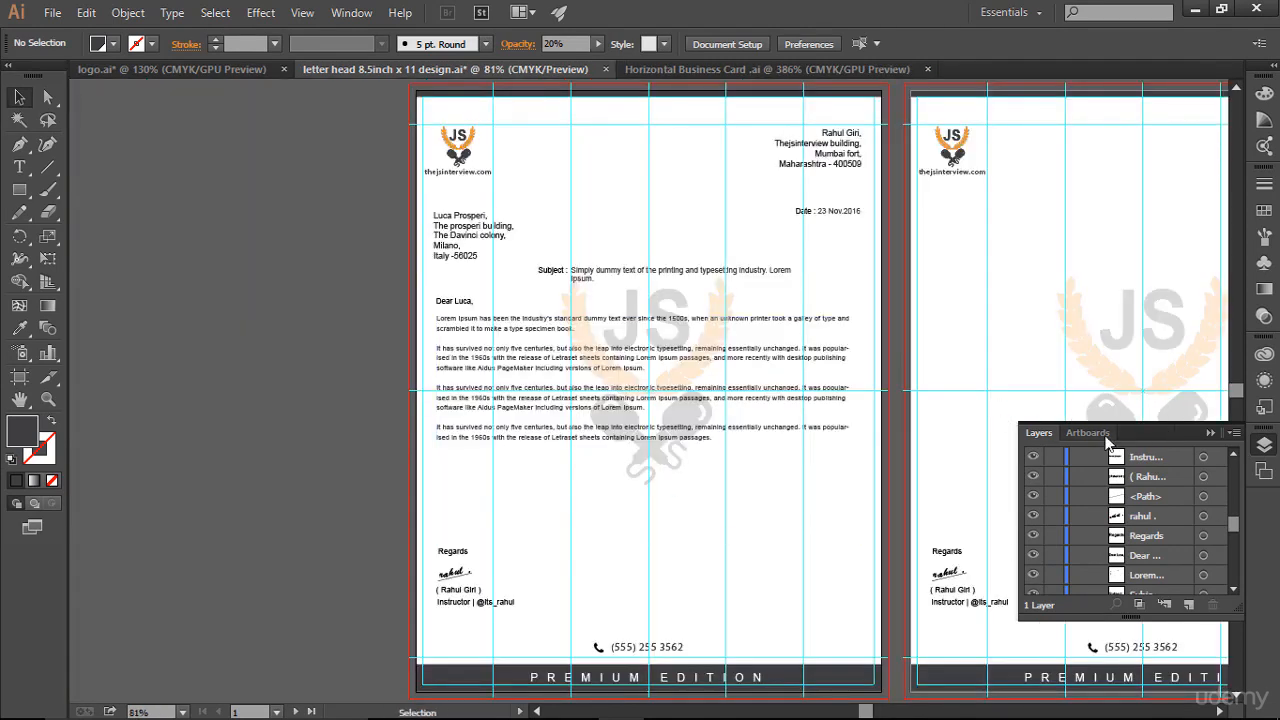
click(1208, 433)
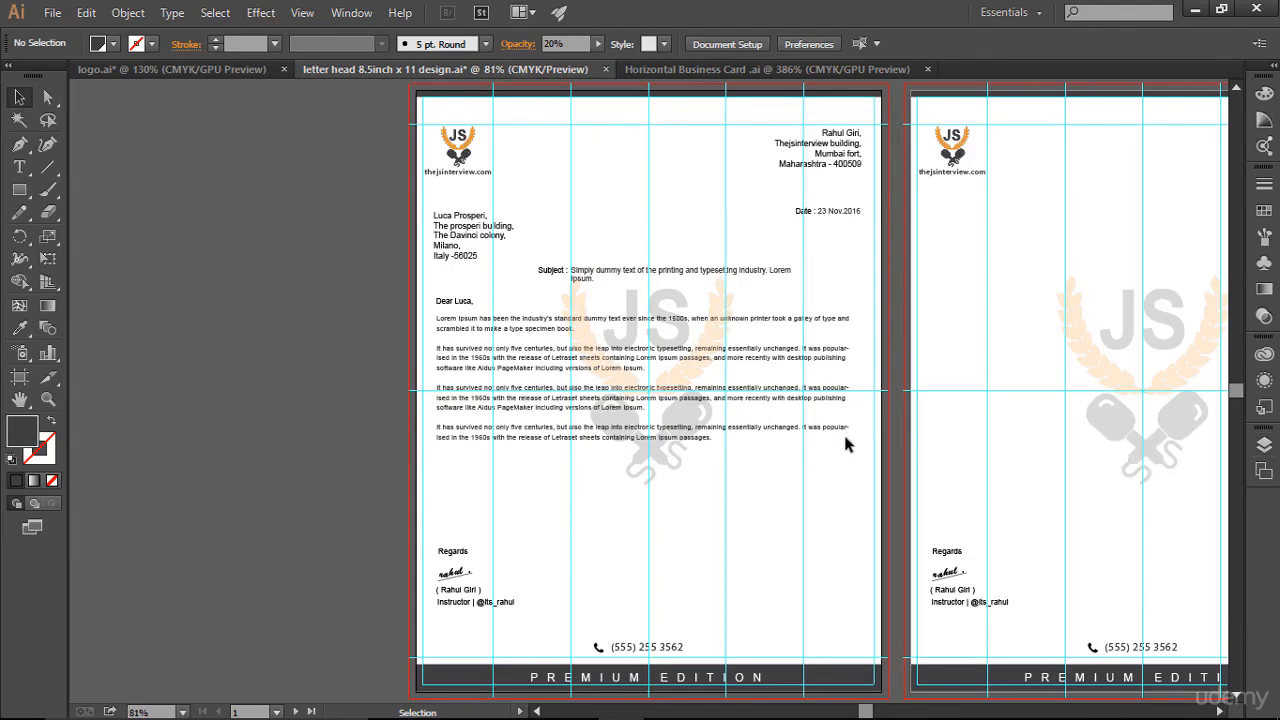
Hide the guides to preview both finished letterhead artboards side by side.
scroll(850, 282, right, 6)
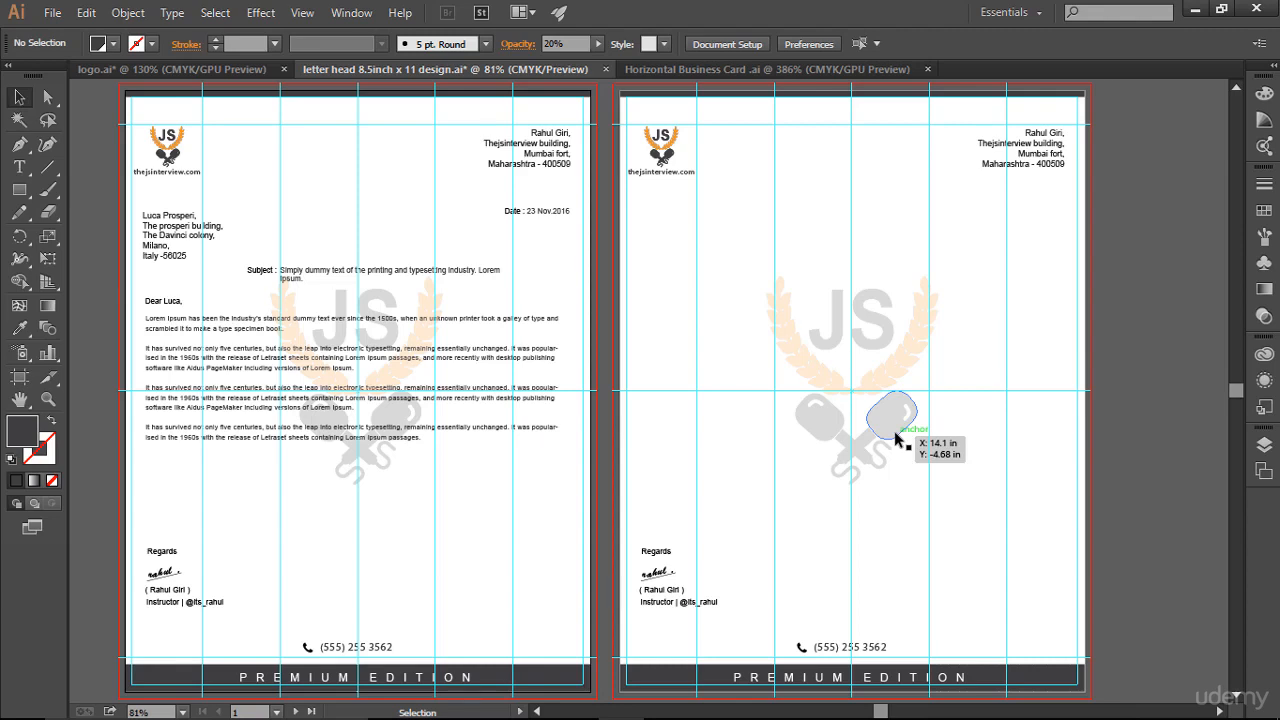
key(ctrl)
key(ctrl+semicolon)
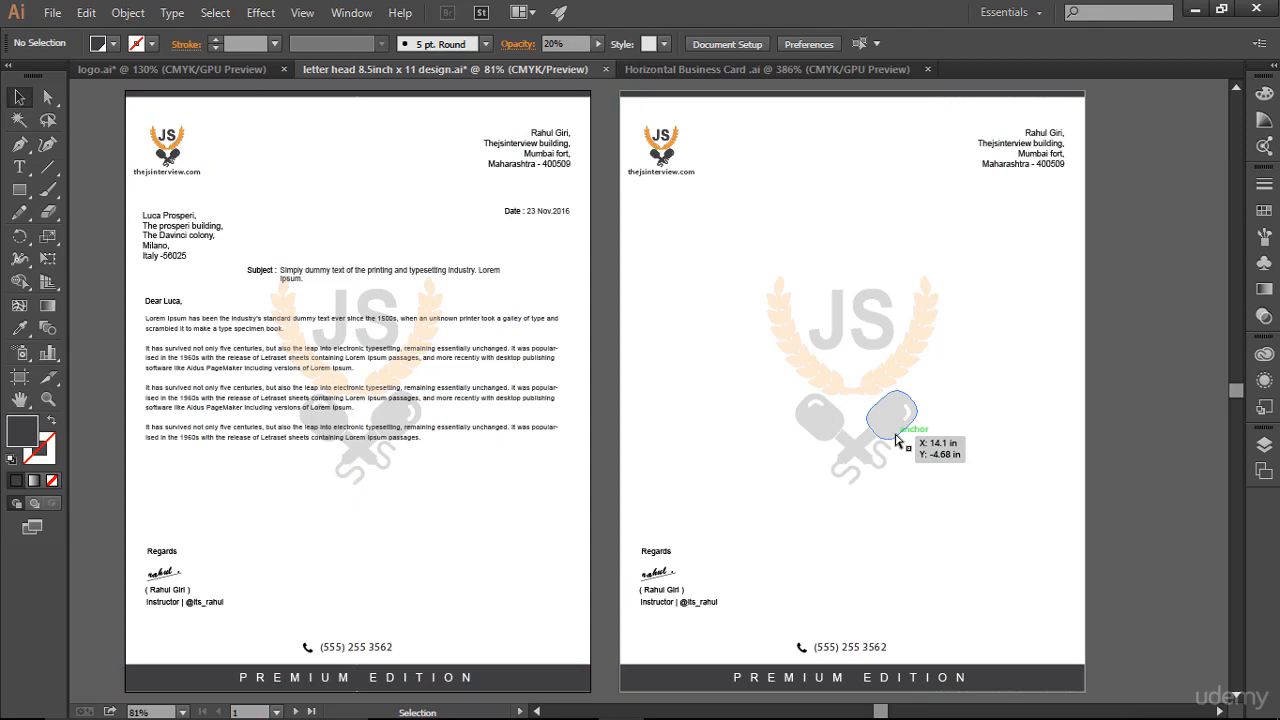
key(space)
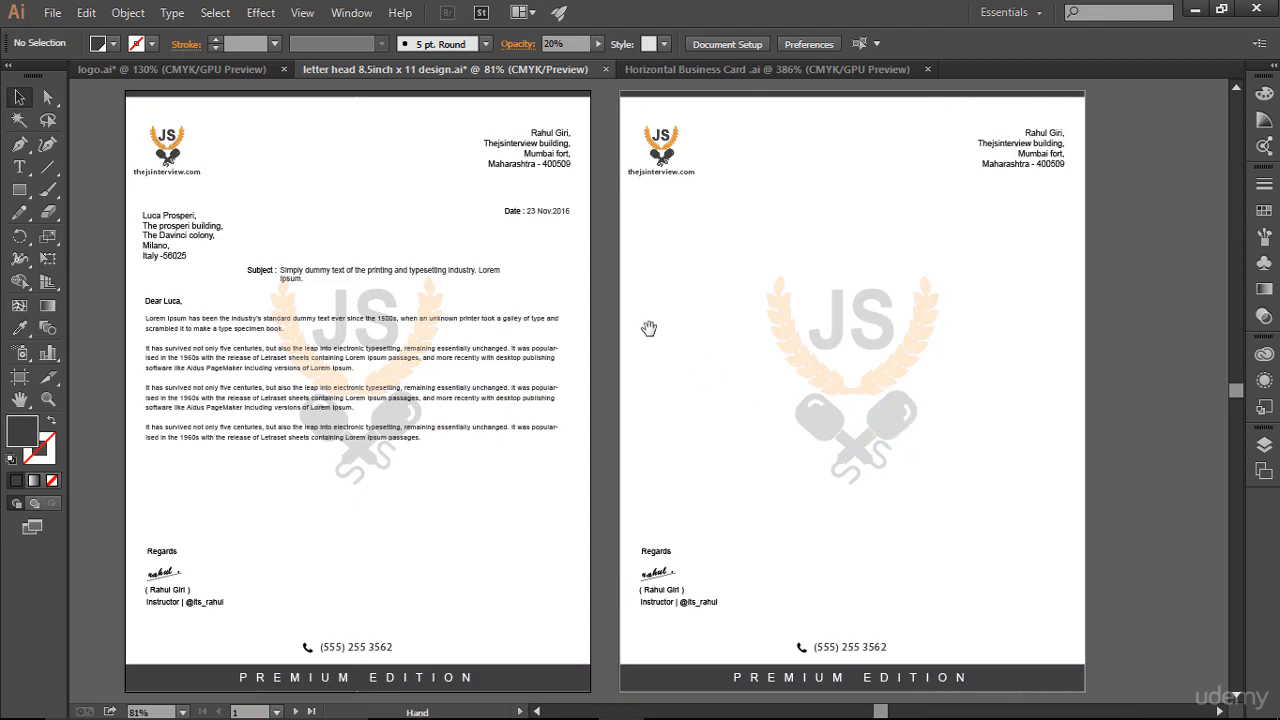
drag(651, 331, 677, 326)
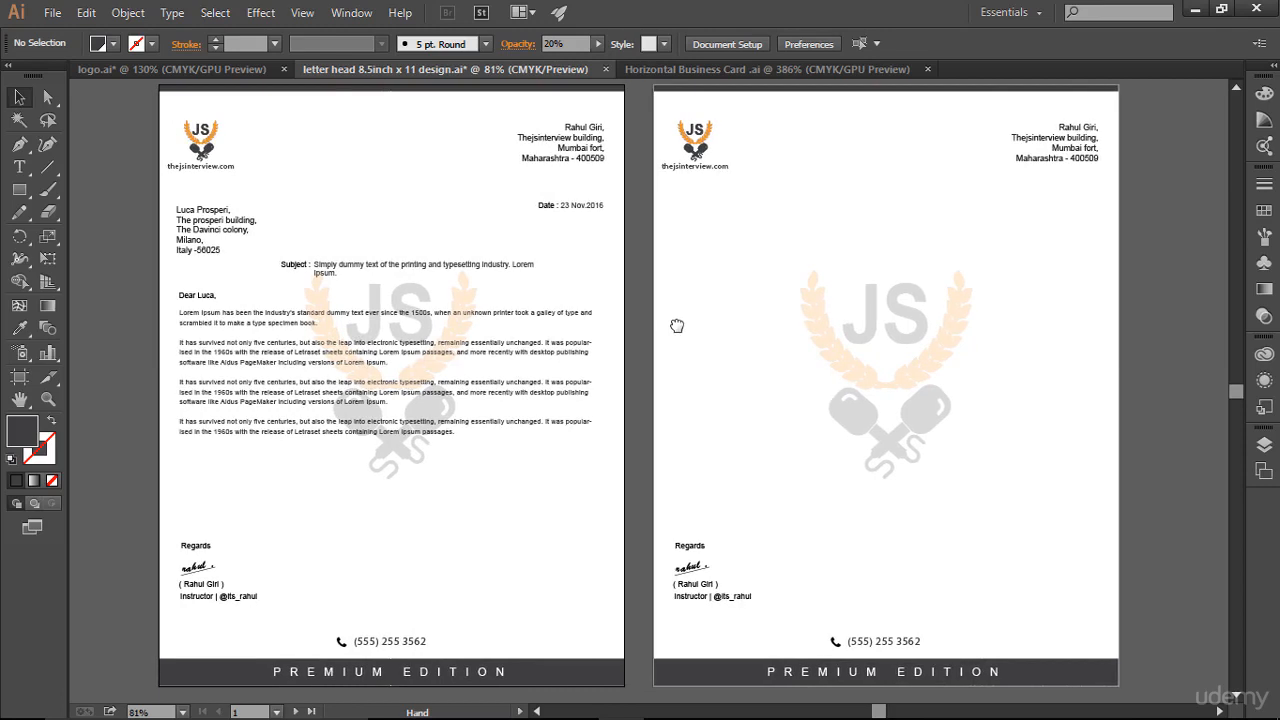